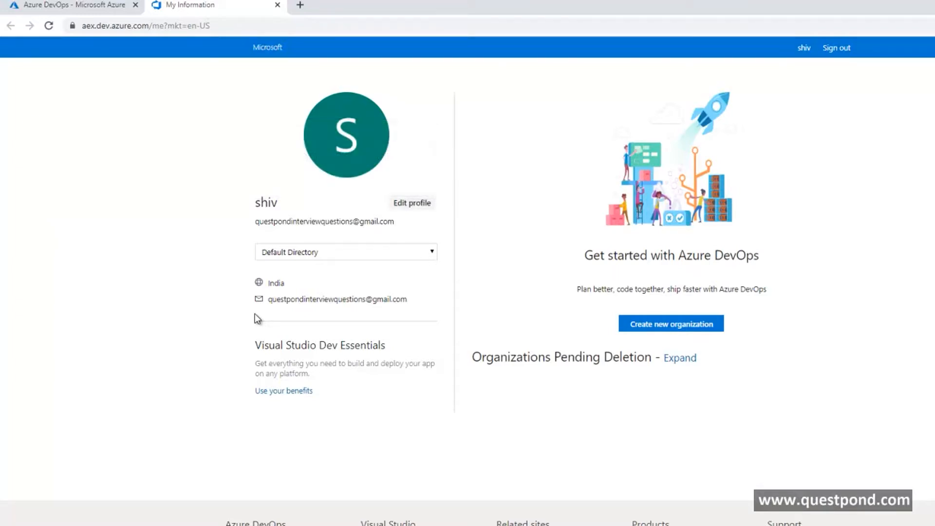
Start a new Azure DevOps organization, accept the terms, and try to name it questponddotcom.
click(663, 324)
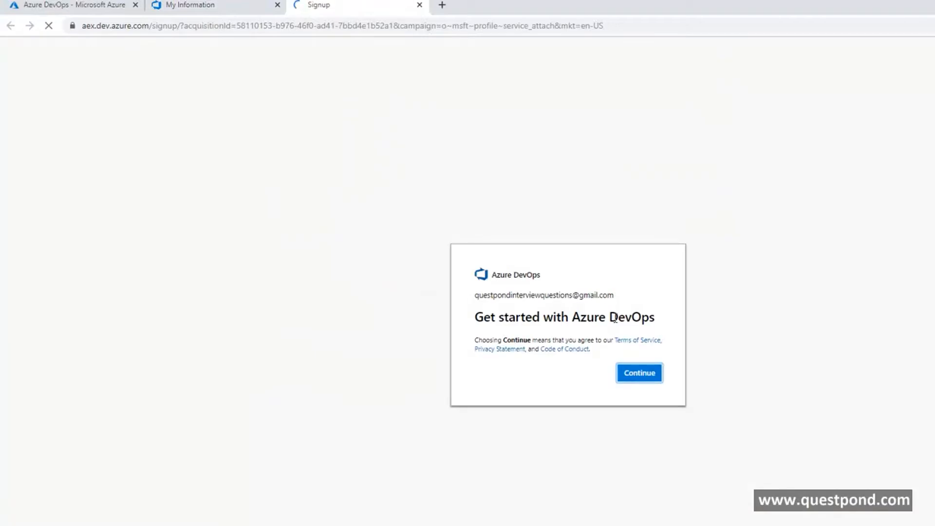
click(637, 395)
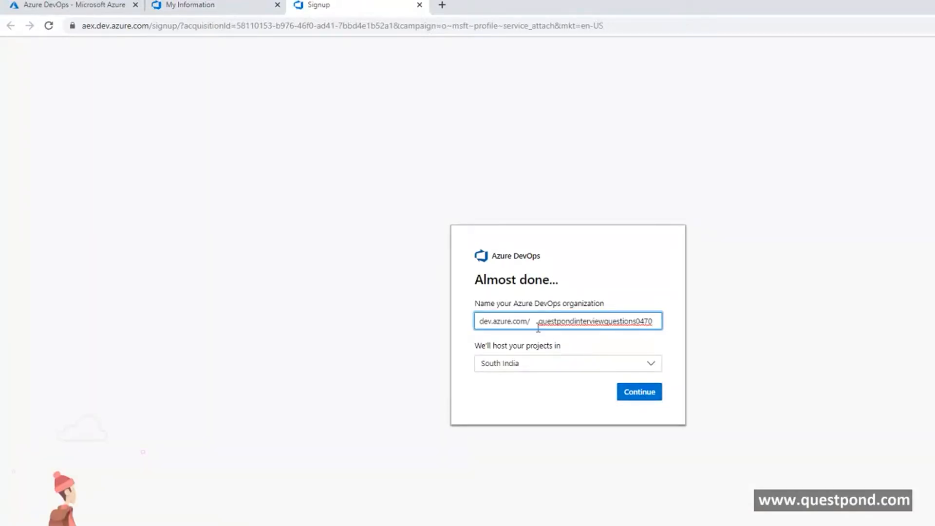
drag(539, 321, 688, 323)
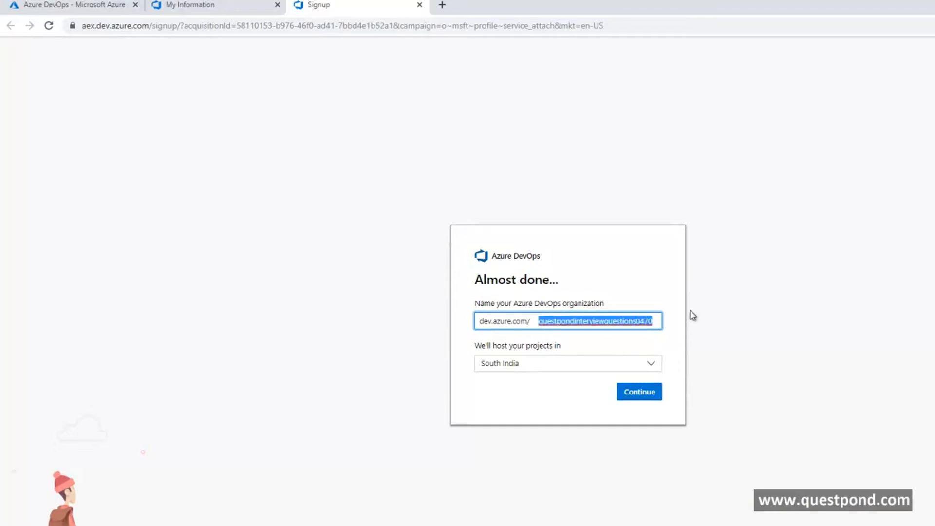
text(questpond)
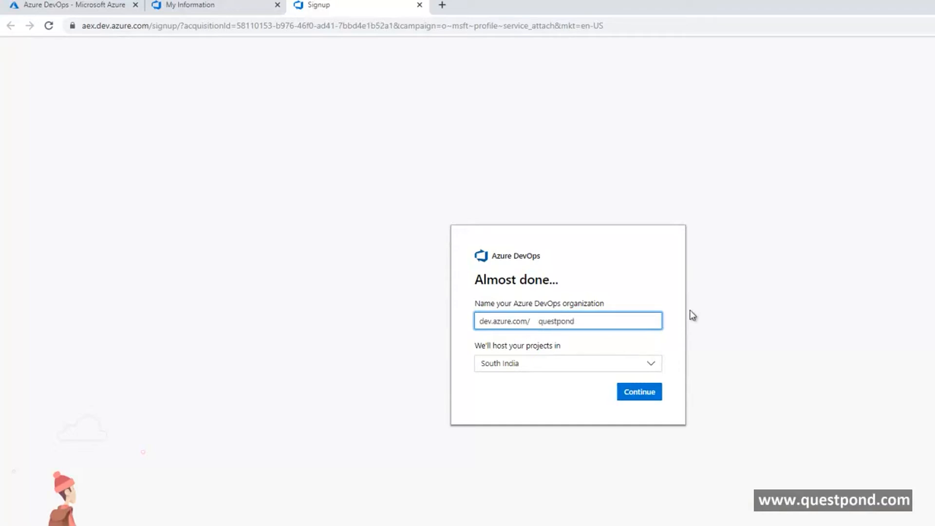
text(dotcom)
click(630, 369)
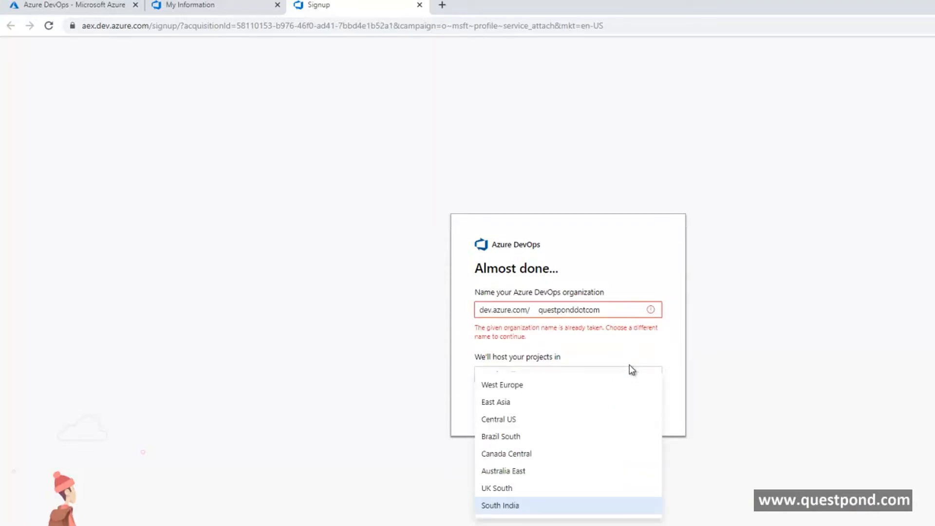
click(537, 336)
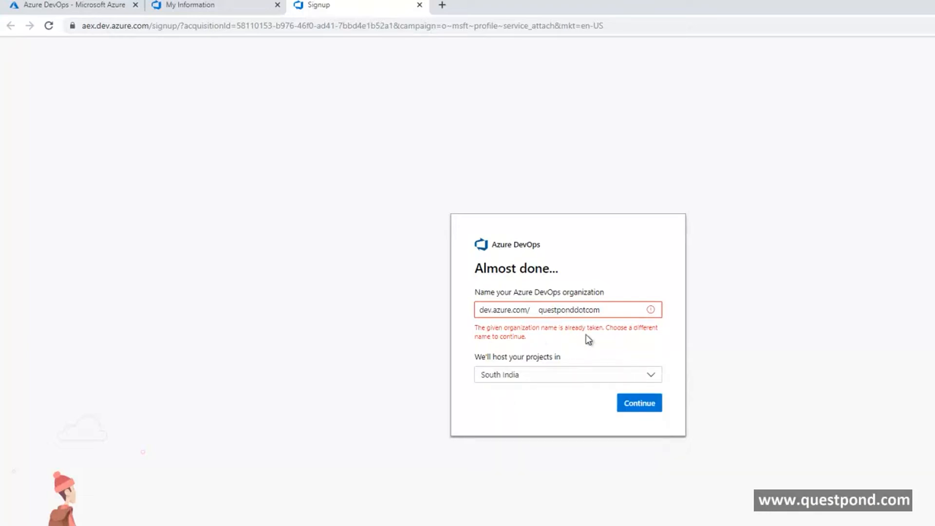
Name the organization questpondcompany, keep South India as the hosting region, and create it.
drag(574, 309, 638, 310)
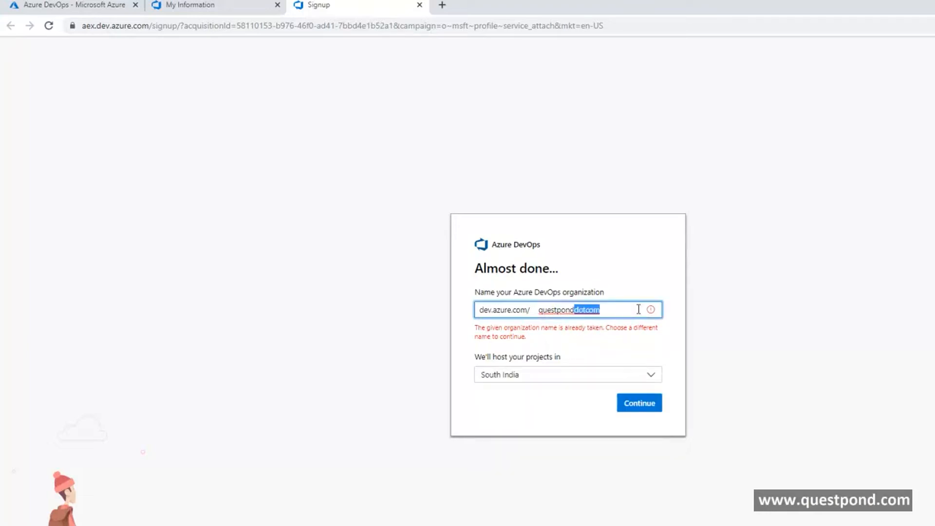
key(BackSpace)
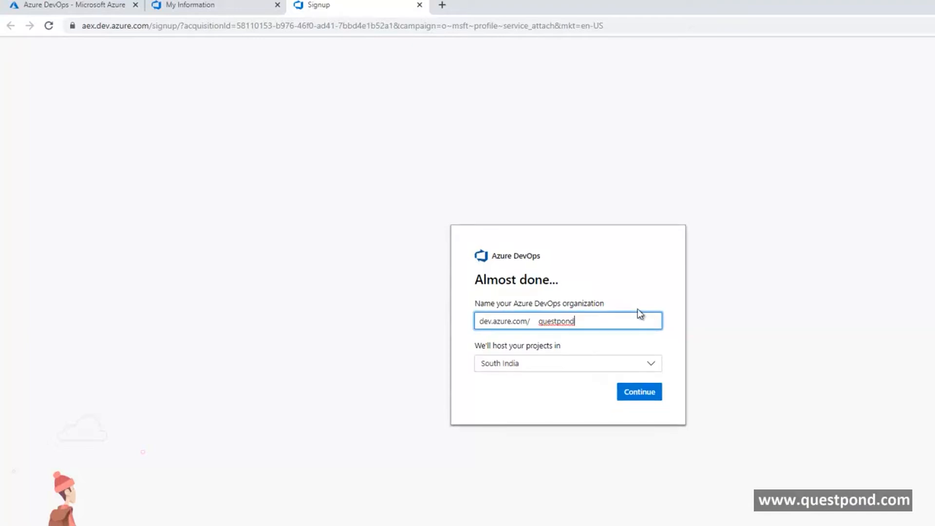
text(company)
key(Tab)
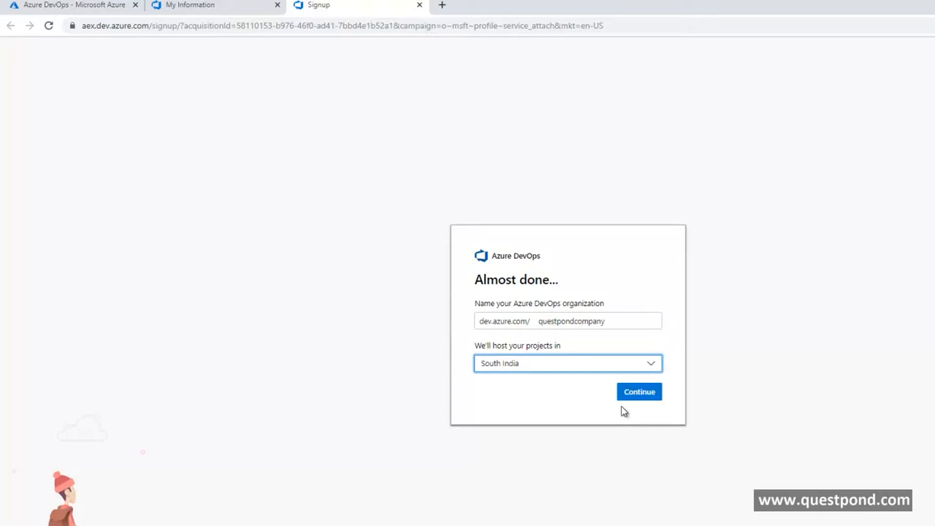
click(554, 367)
click(554, 371)
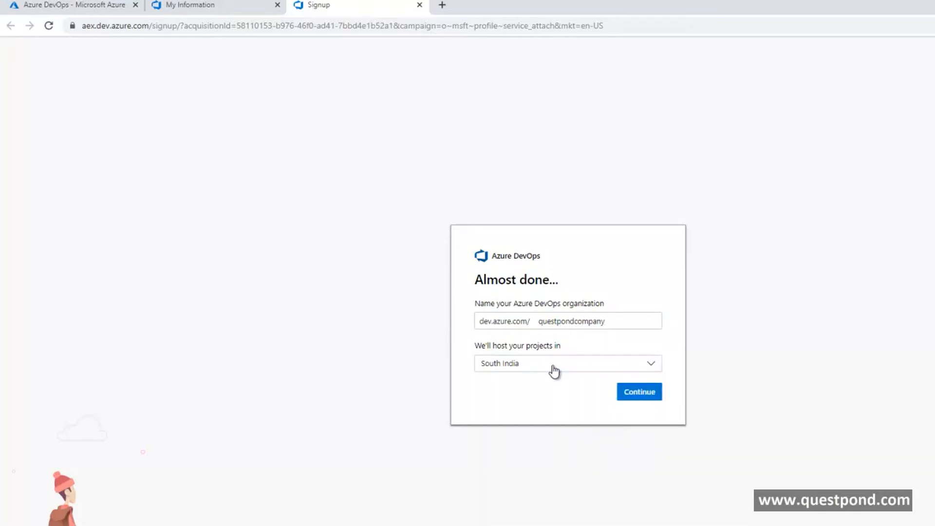
click(629, 392)
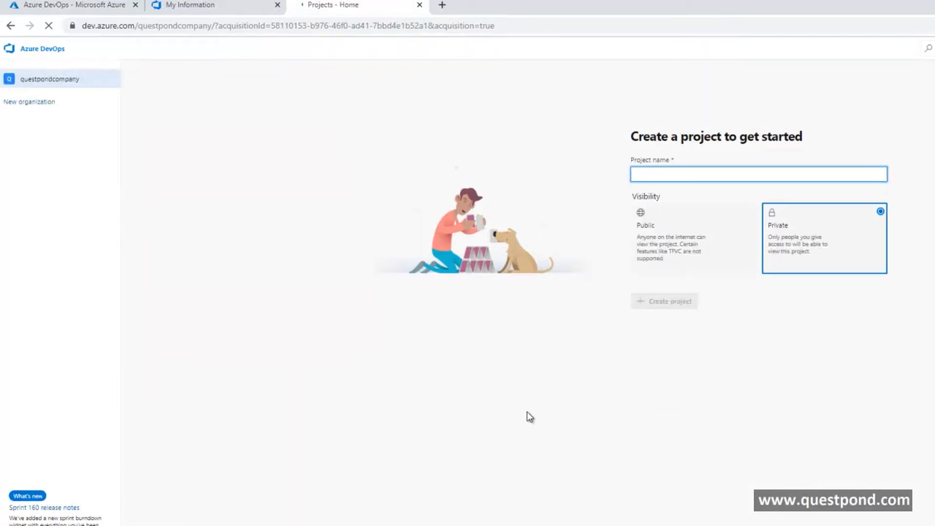
Create a private project named someproject in the new organization.
key(ctrl+plus)
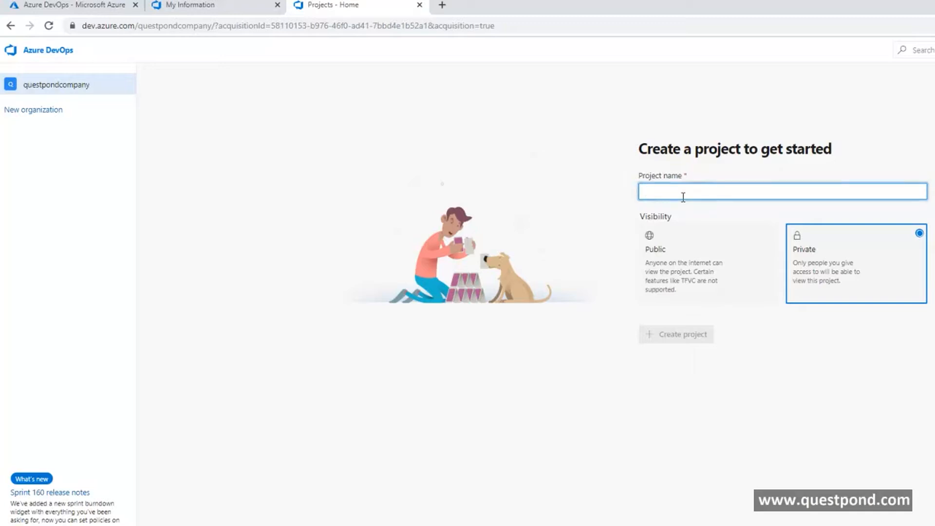
text(someproject)
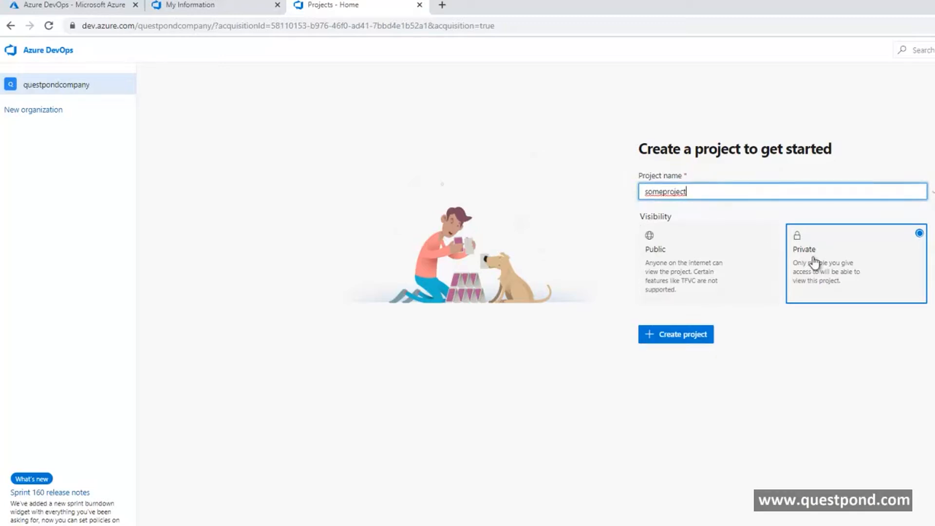
click(685, 336)
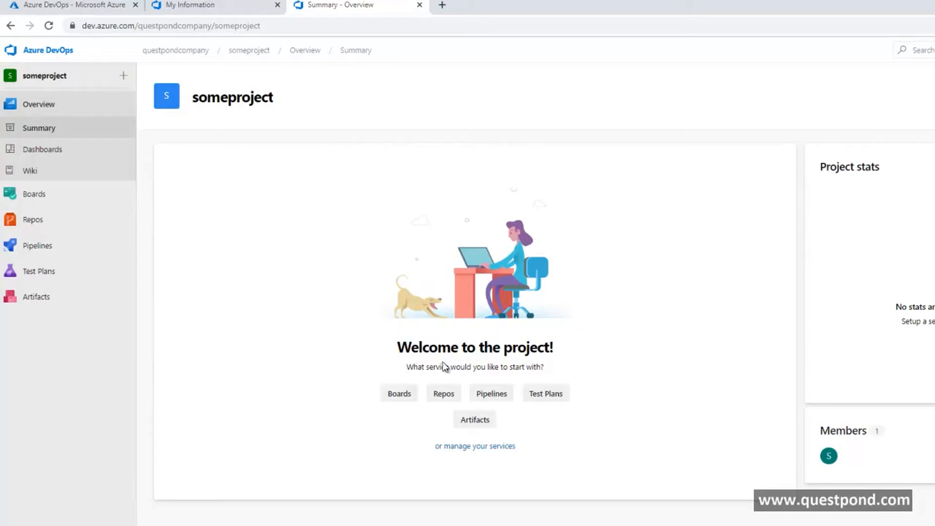
View the project's summary page and its list of dashboards.
click(40, 112)
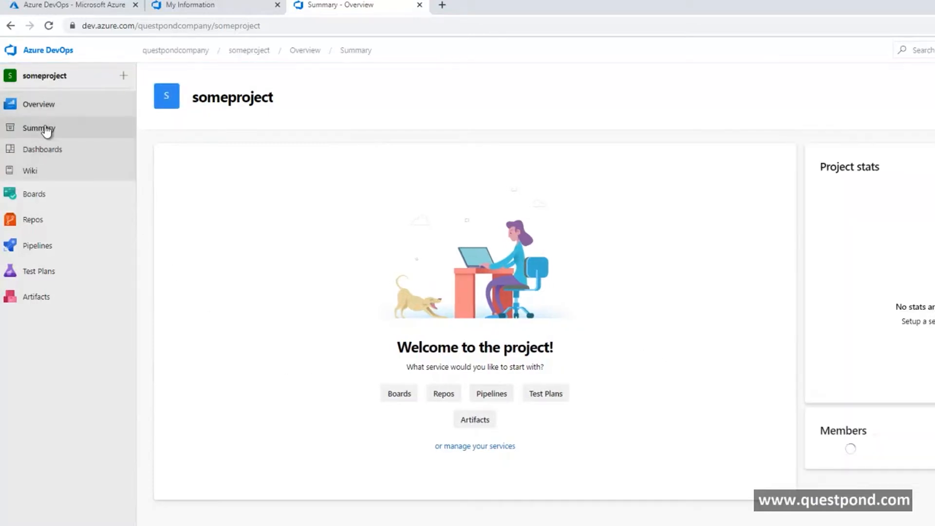
click(43, 113)
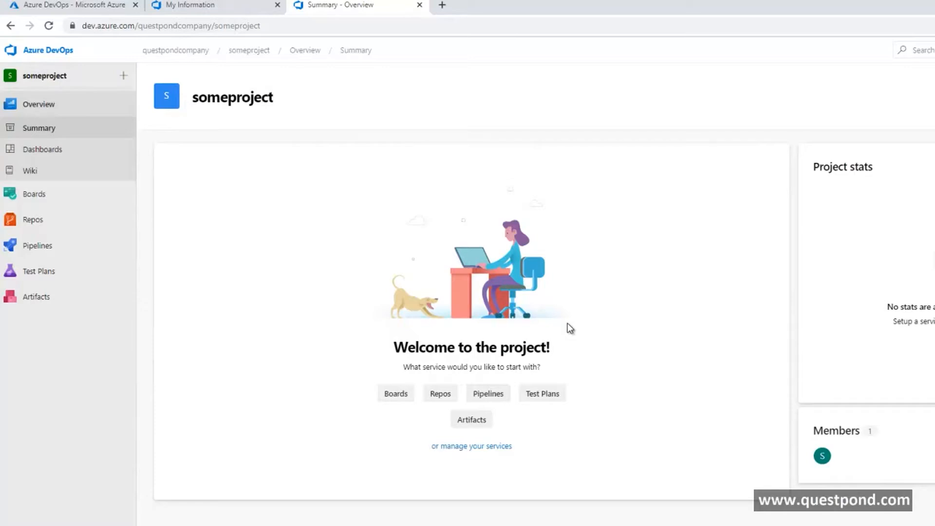
click(43, 149)
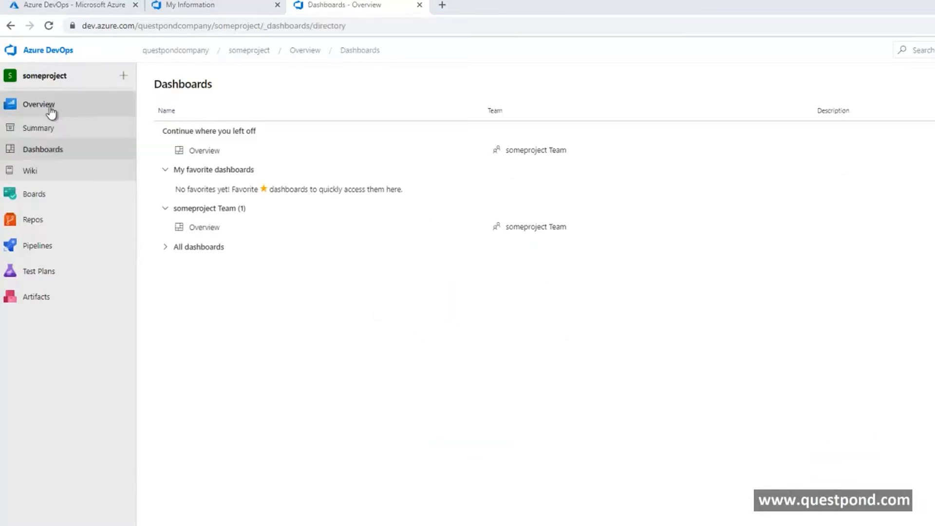
Create a new Epic work item in Boards titled "First check in task".
mouse_move(40, 196)
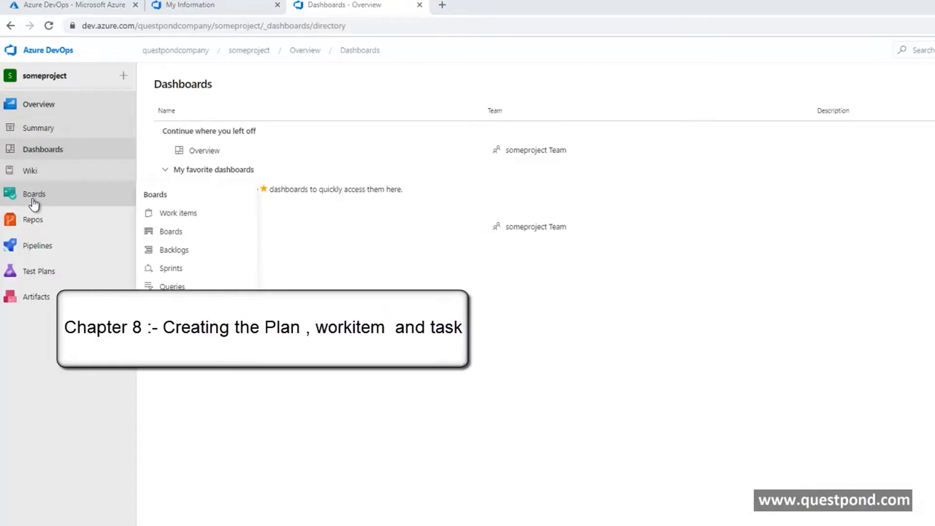
click(163, 210)
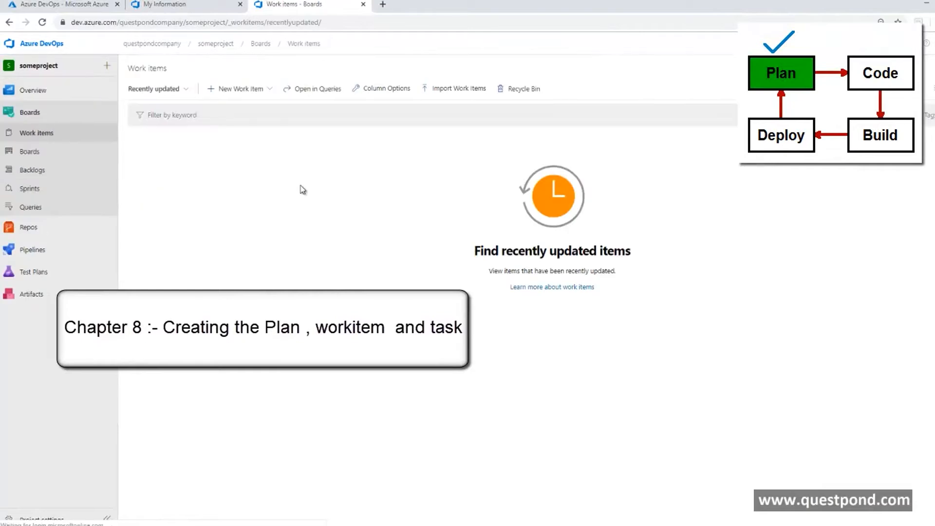
click(232, 93)
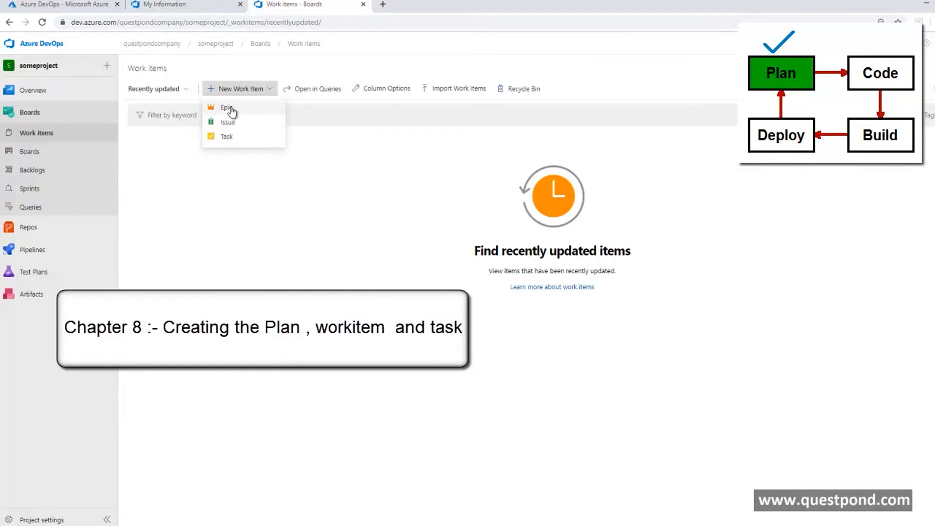
click(232, 111)
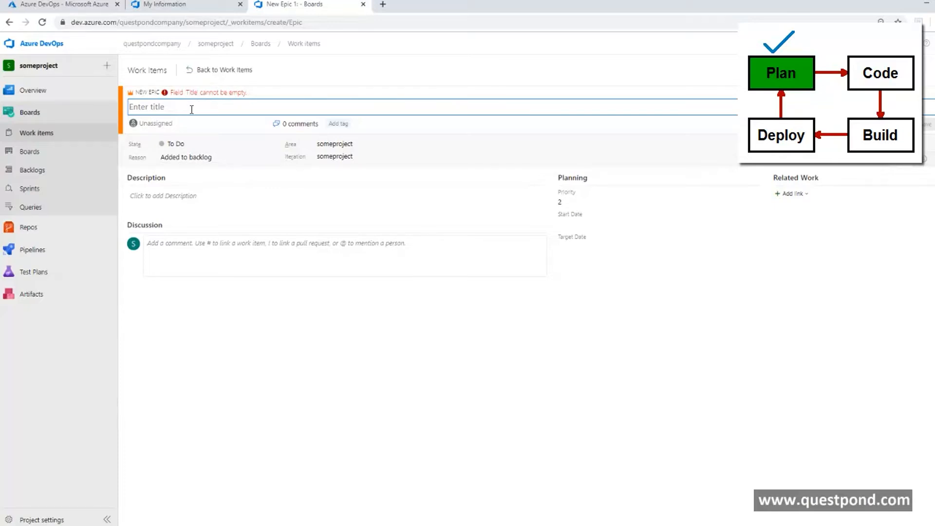
text(First check in)
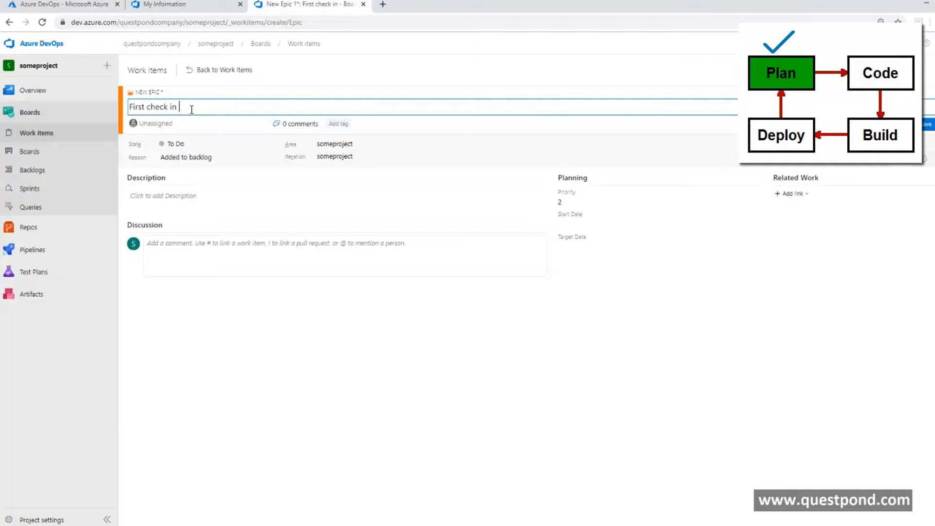
text( task)
Enter the epic's description as "Please upload the source code with basic structure".
click(162, 197)
text(Please upload the sour)
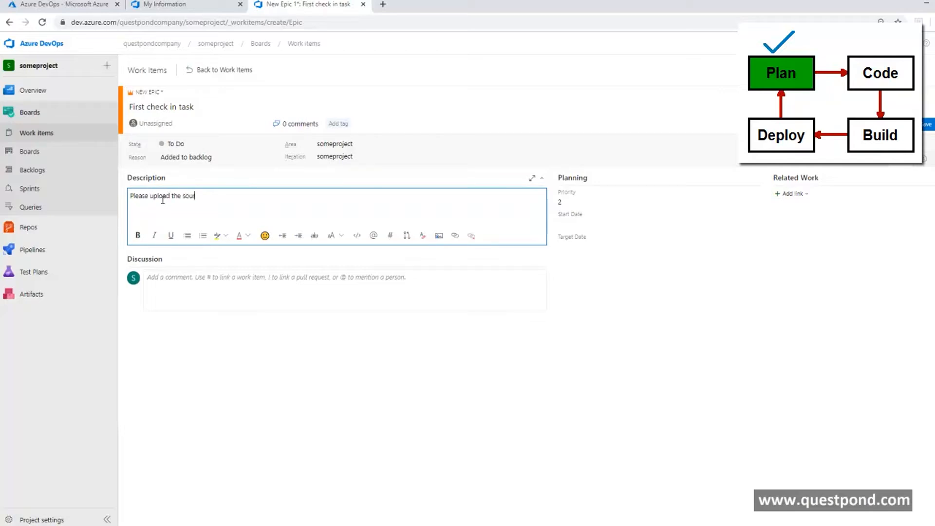
text(ce code wih)
text(h basic struc)
text(ture)
Check the epic's state, reason and assignee options, and save the epic.
click(199, 145)
click(202, 158)
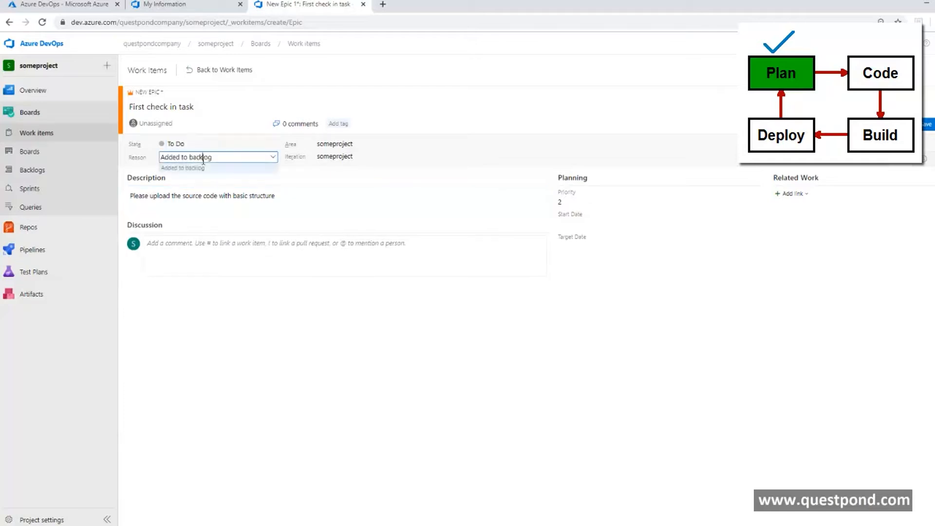
click(185, 196)
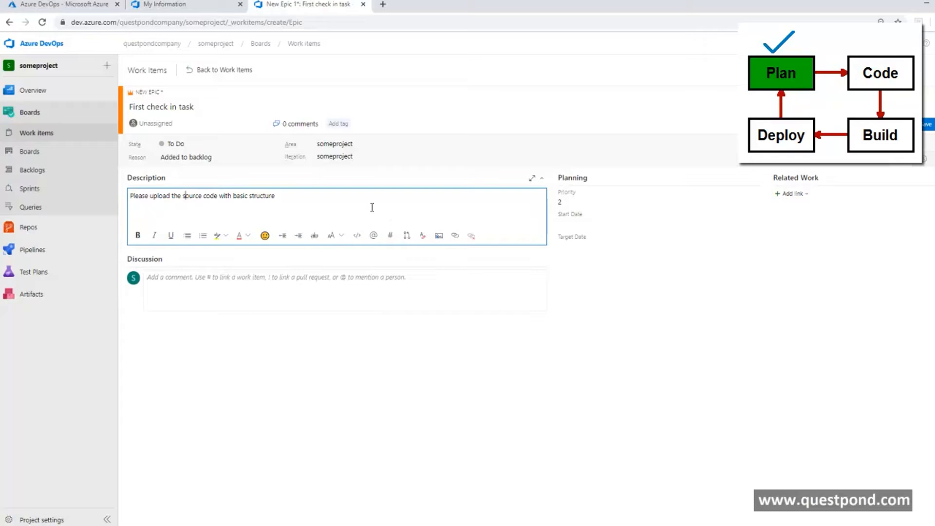
click(193, 124)
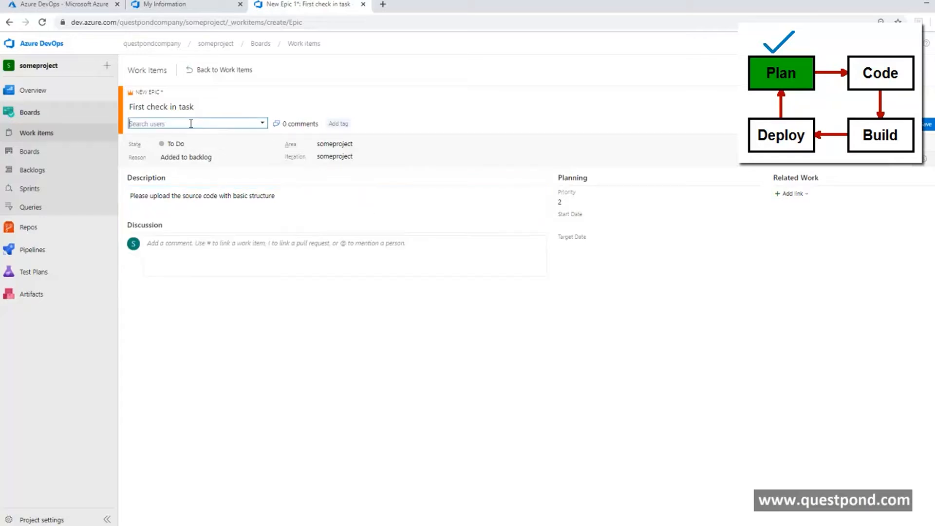
click(263, 125)
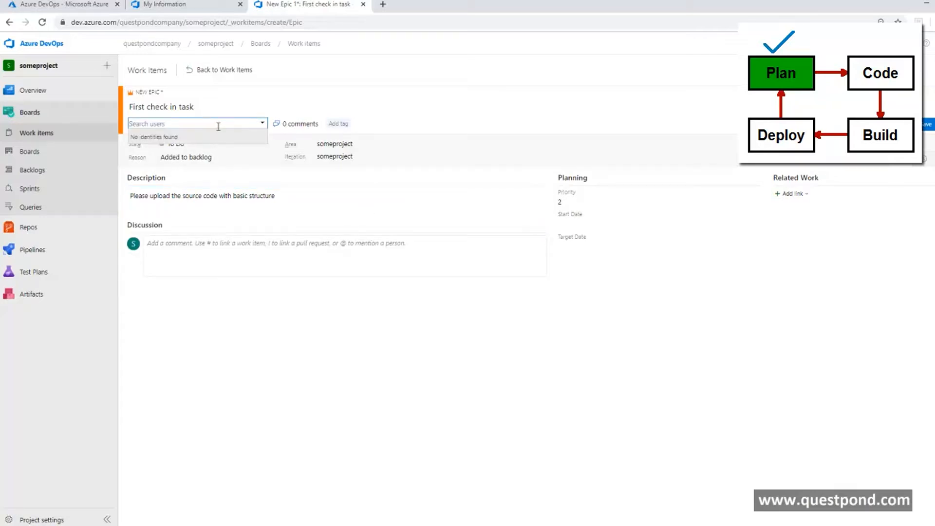
click(262, 125)
click(262, 125)
click(928, 124)
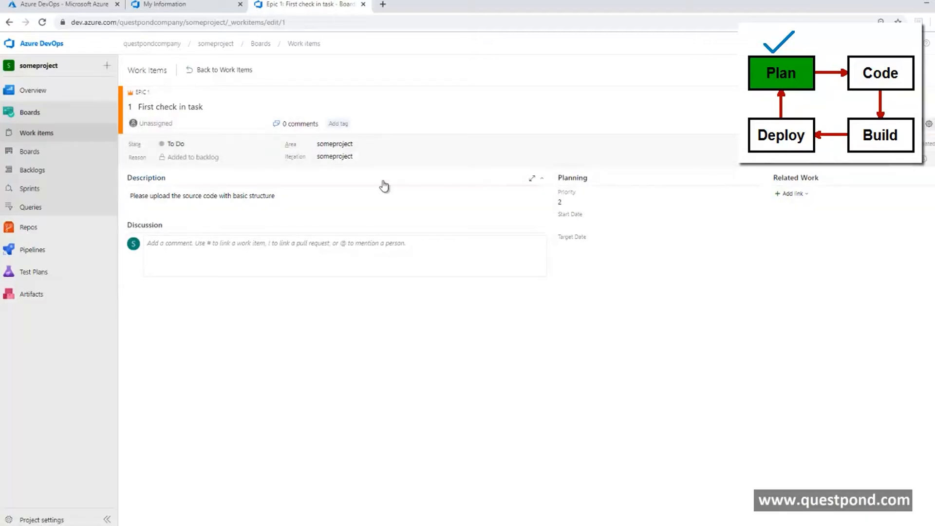
Try to assign the saved epic to a user from the assignee choices.
click(220, 124)
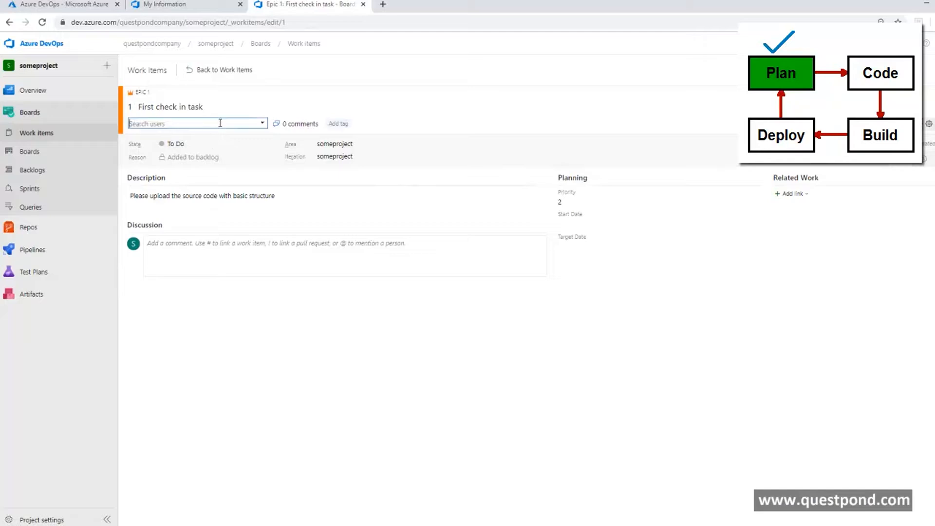
click(263, 124)
click(263, 125)
click(367, 115)
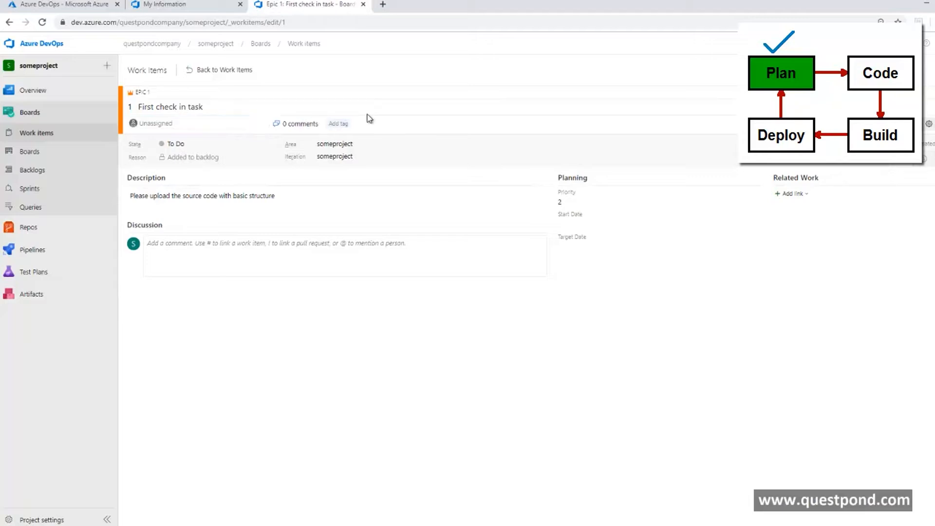
click(211, 194)
click(203, 123)
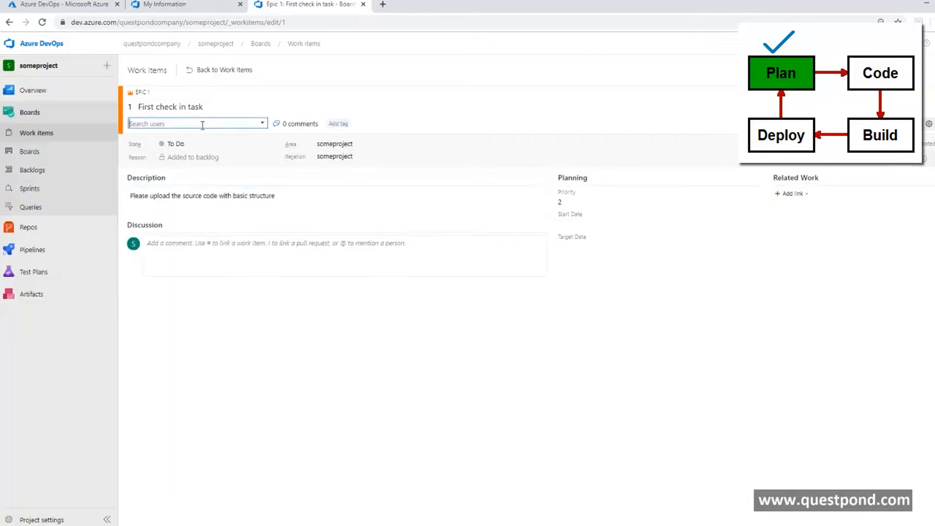
click(259, 124)
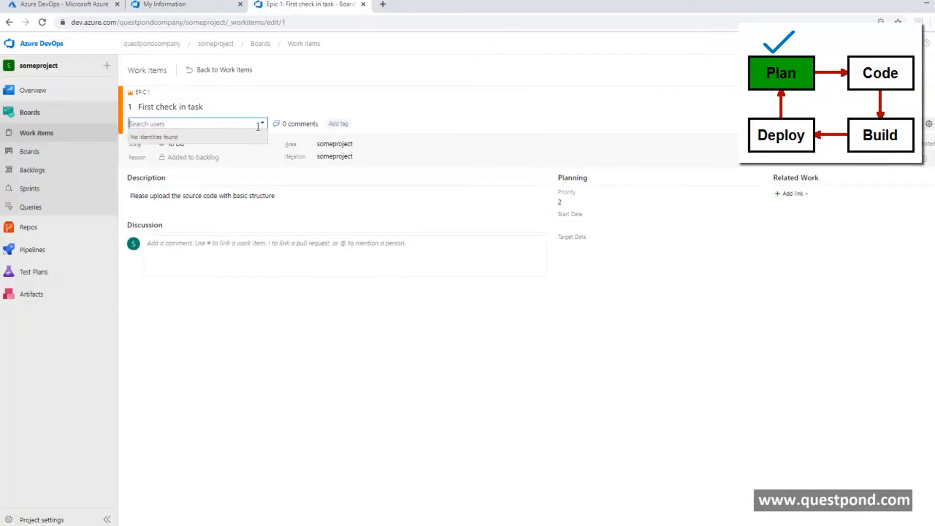
click(218, 196)
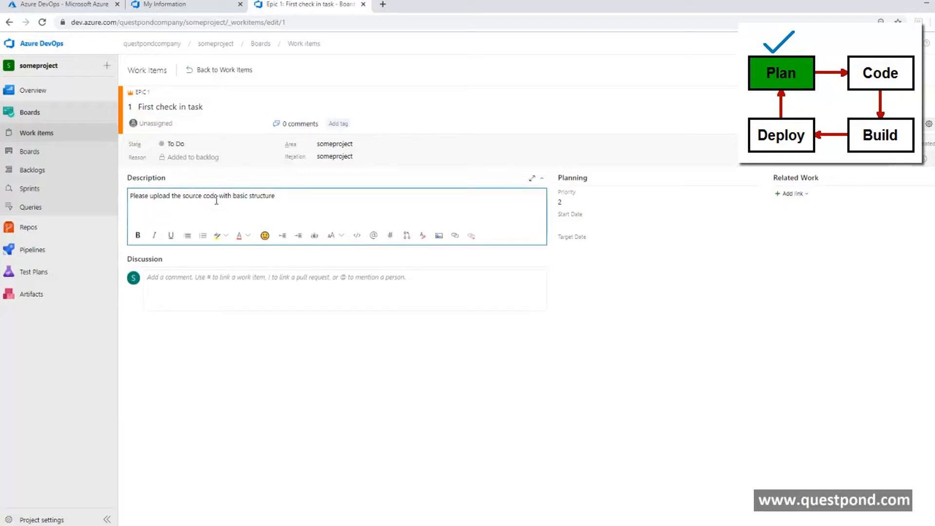
Return to the project's work items list, and open the files page of the code repository.
click(46, 132)
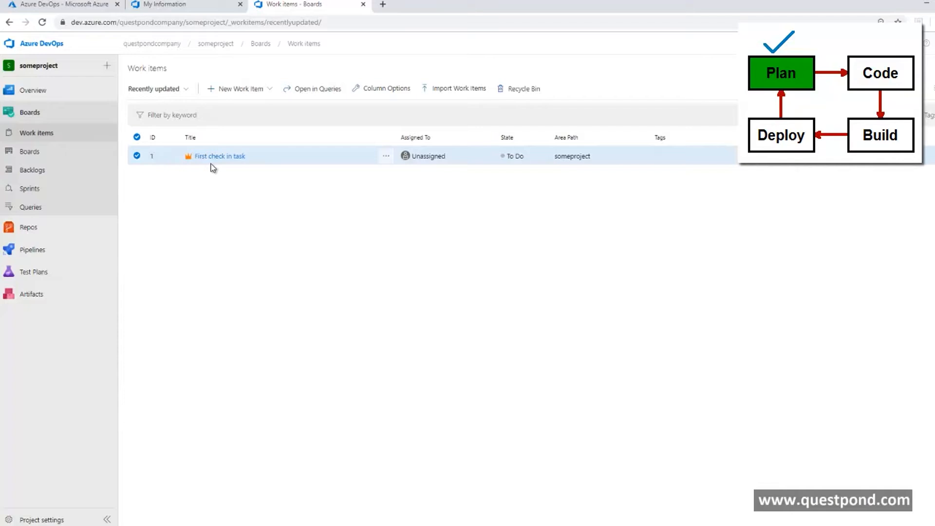
mouse_move(38, 235)
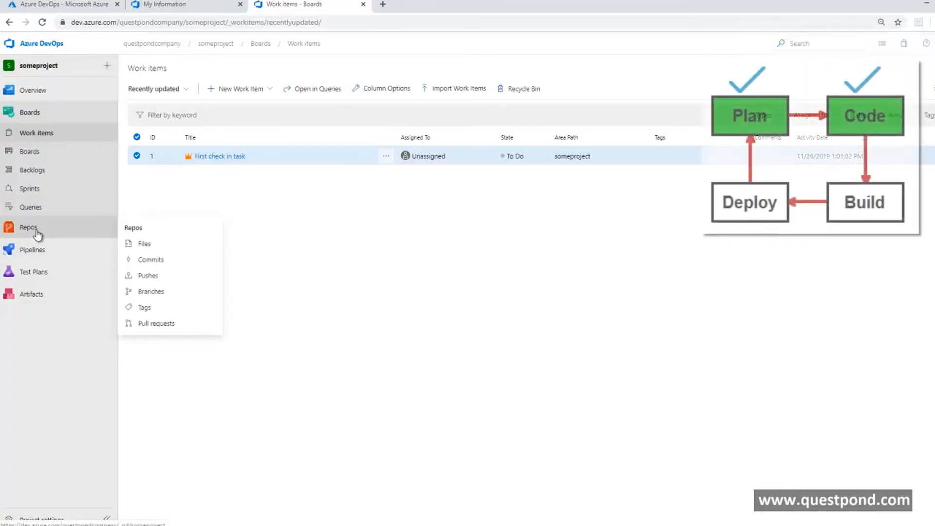
click(37, 232)
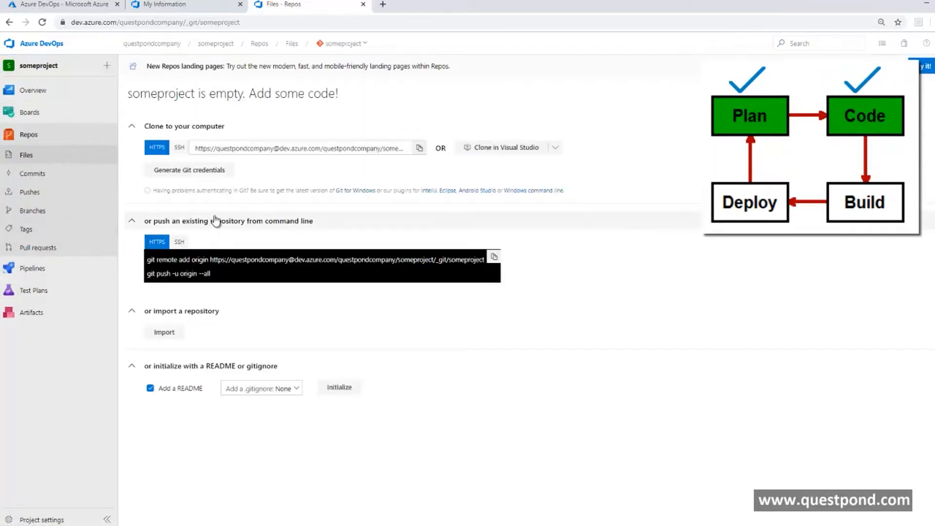
Copy the HTTPS clone URL of the someproject repository.
triple_click(286, 147)
click(420, 148)
triple_click(372, 148)
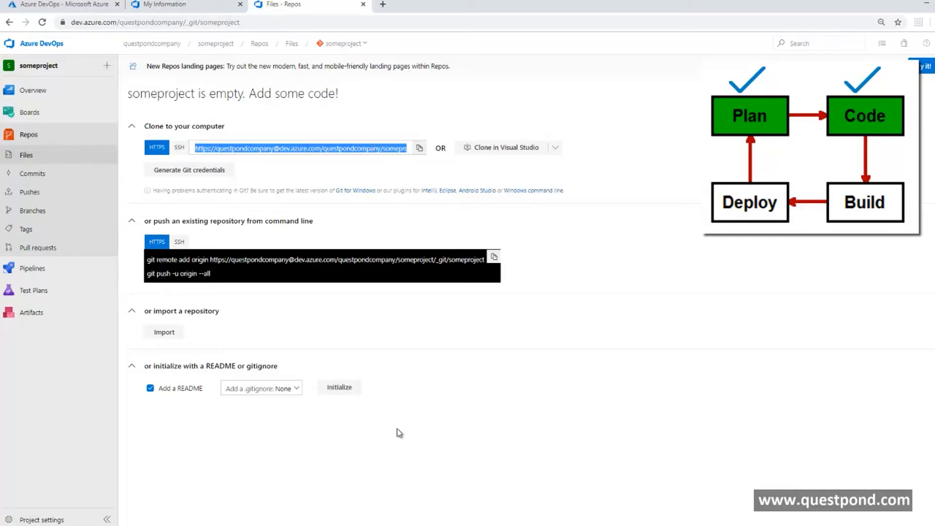
click(490, 525)
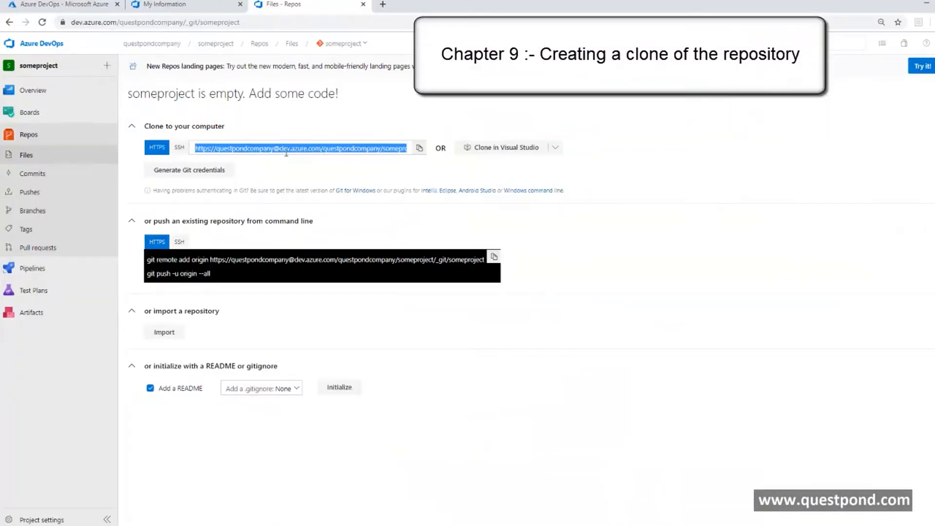
right_click(244, 150)
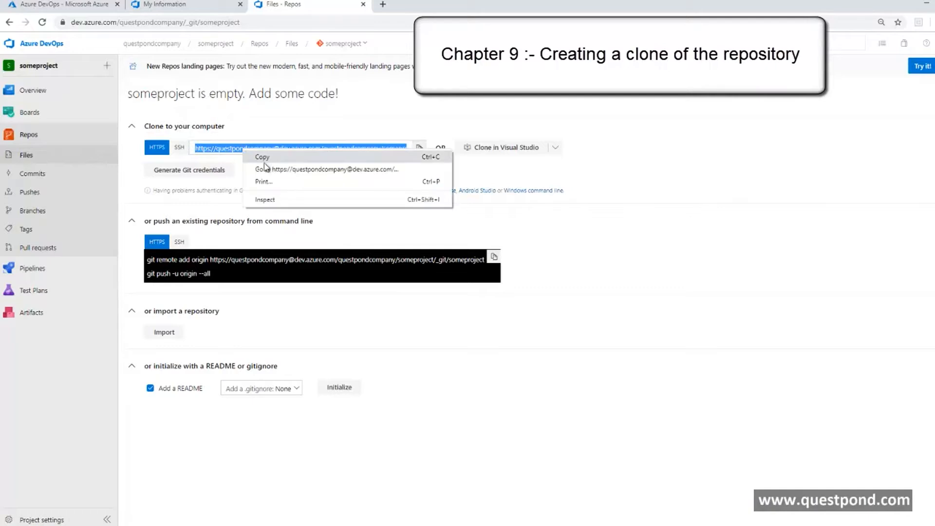
click(263, 156)
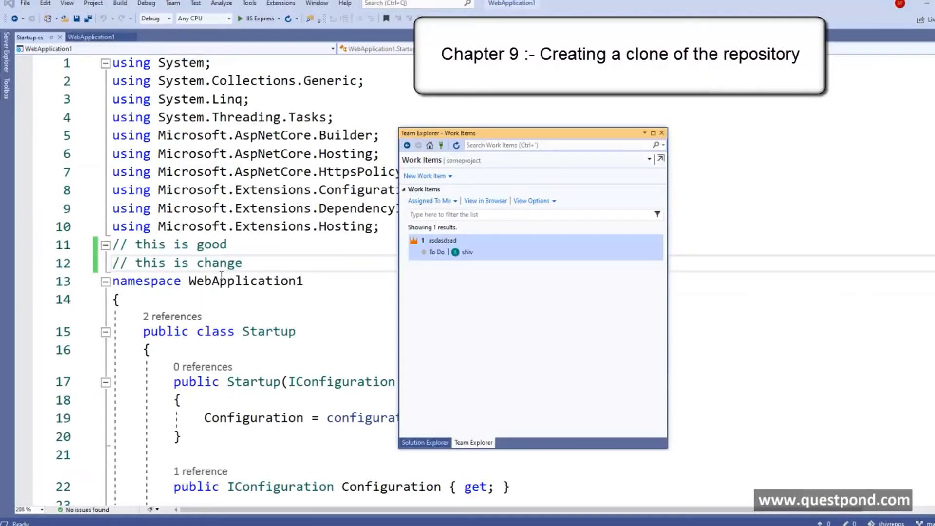
Switch to Visual Studio and start cloning a repository, with Azure DevOps as the source to browse.
click(26, 5)
mouse_move(42, 28)
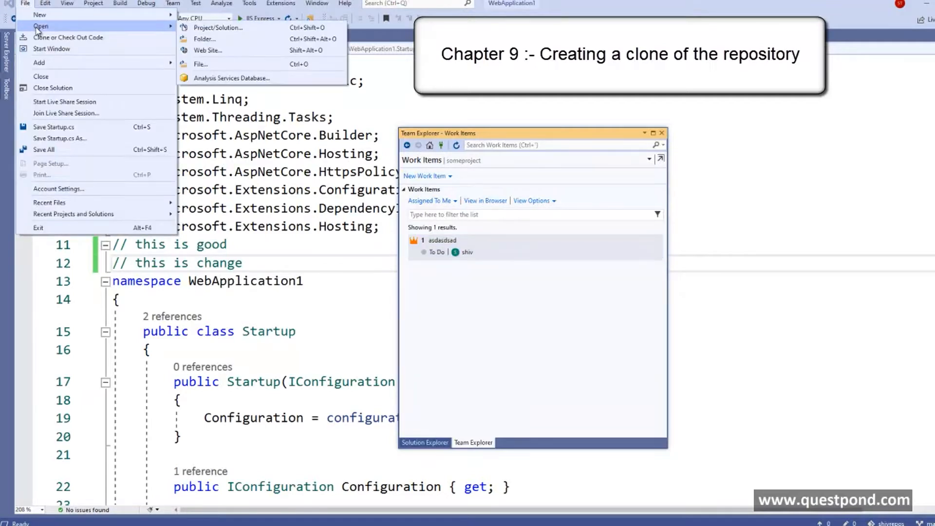
click(66, 39)
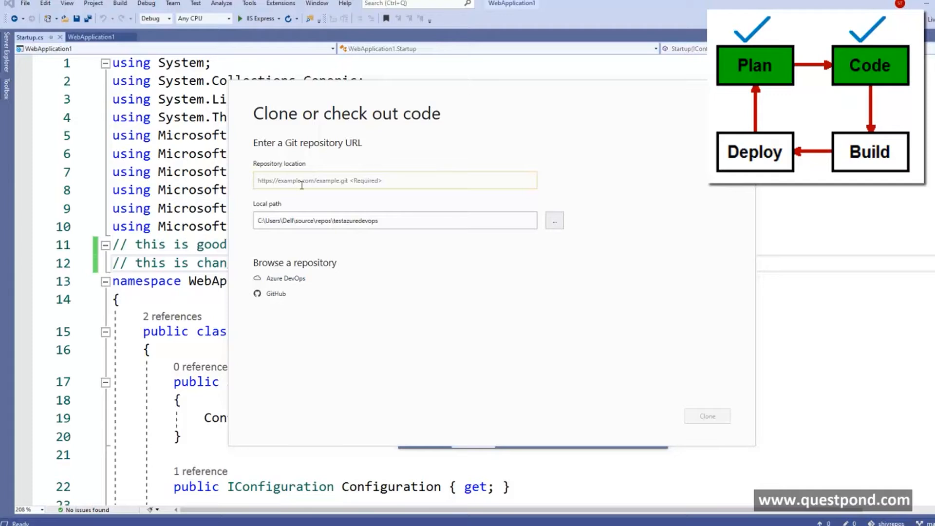
click(299, 277)
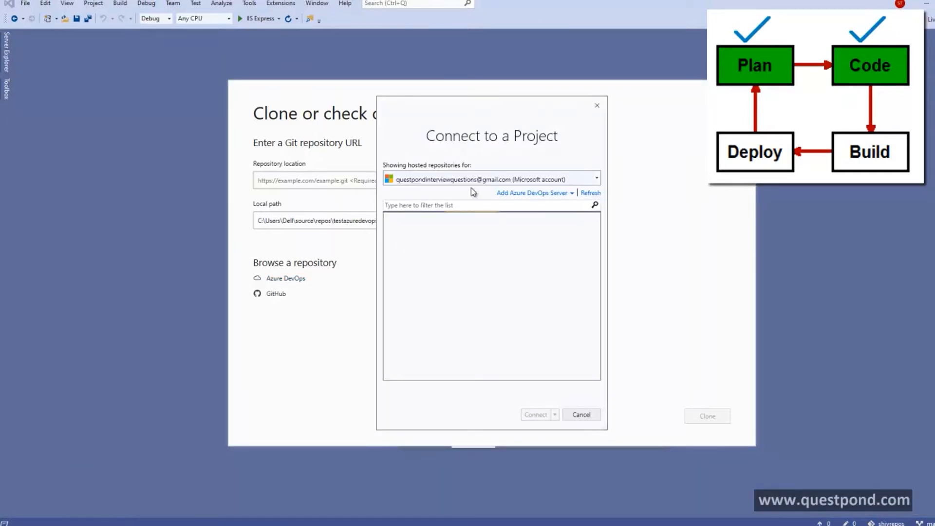
List the hosted repositories for the Microsoft account and select the someproject repository under questpondcompany.
click(471, 179)
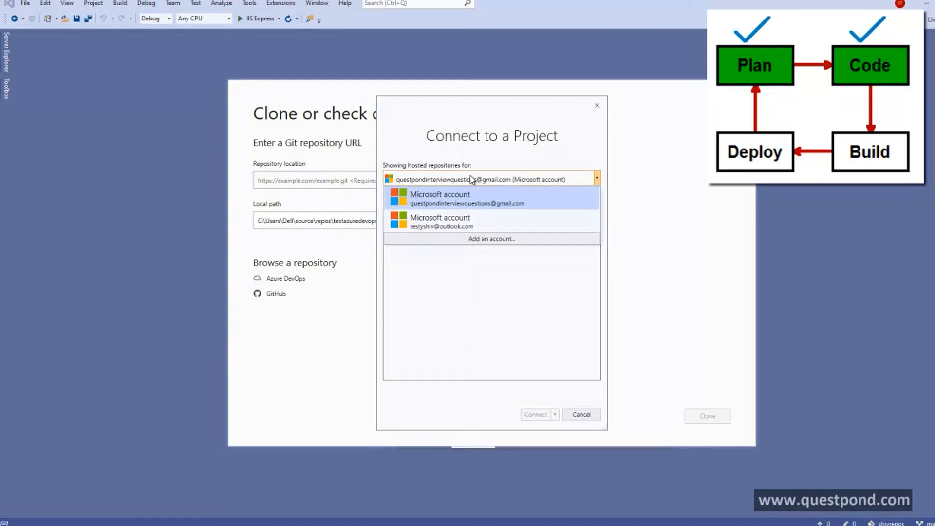
click(471, 198)
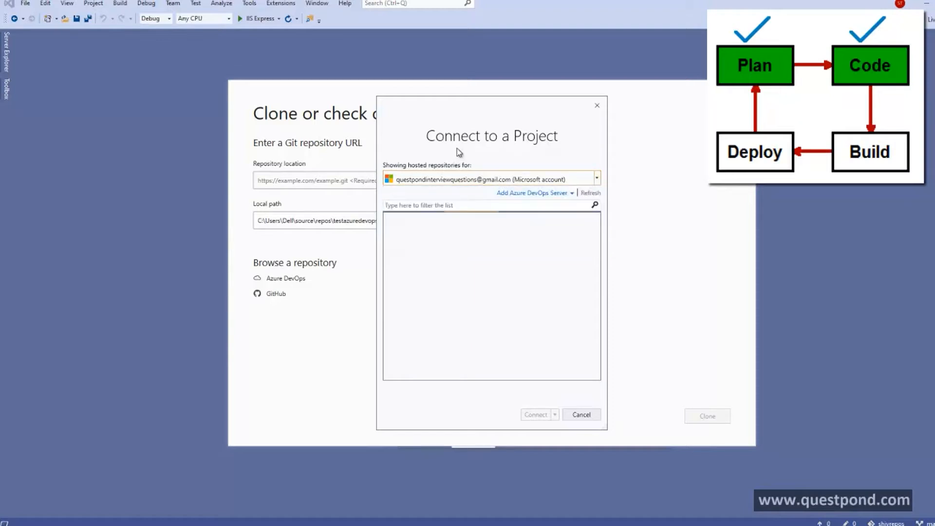
click(453, 181)
click(443, 196)
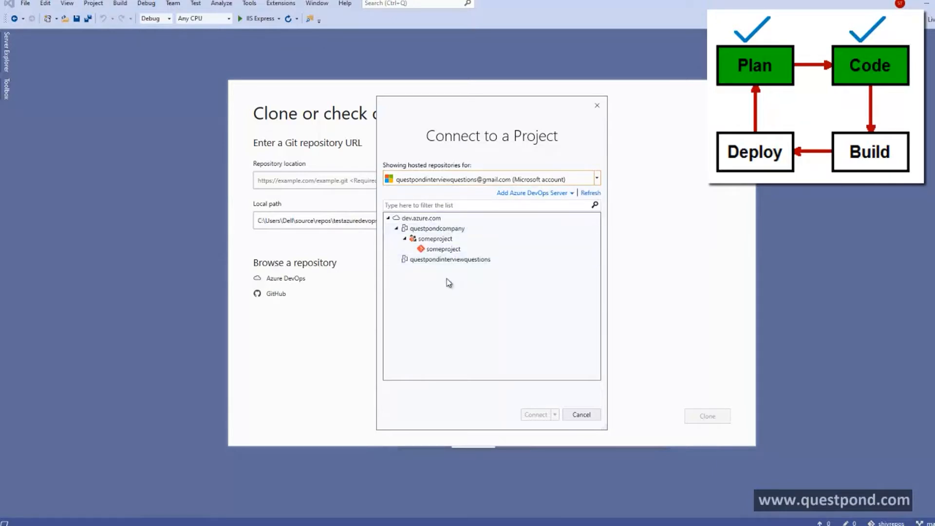
click(436, 240)
click(441, 249)
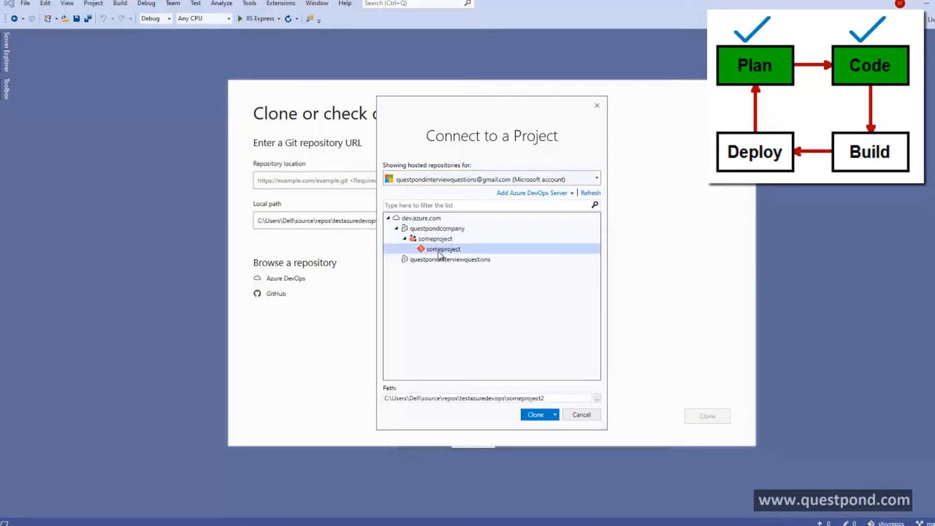
click(597, 399)
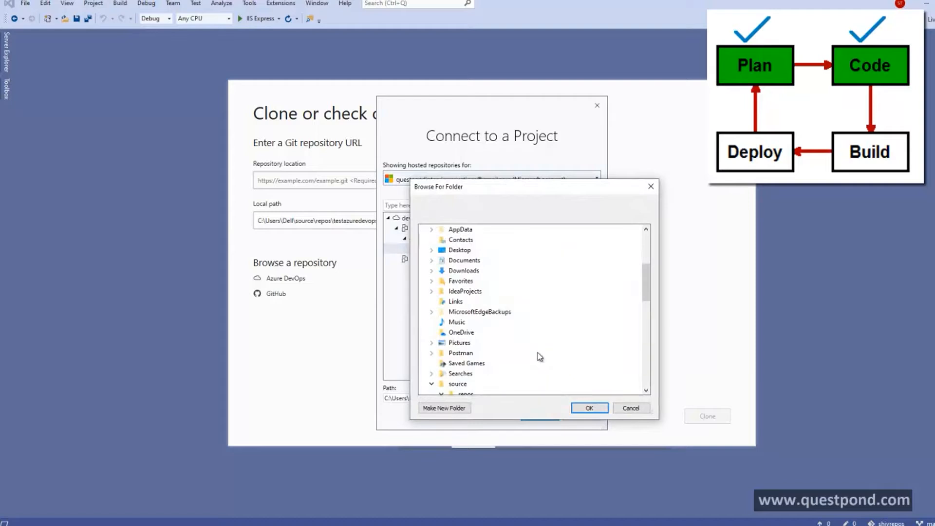
click(629, 408)
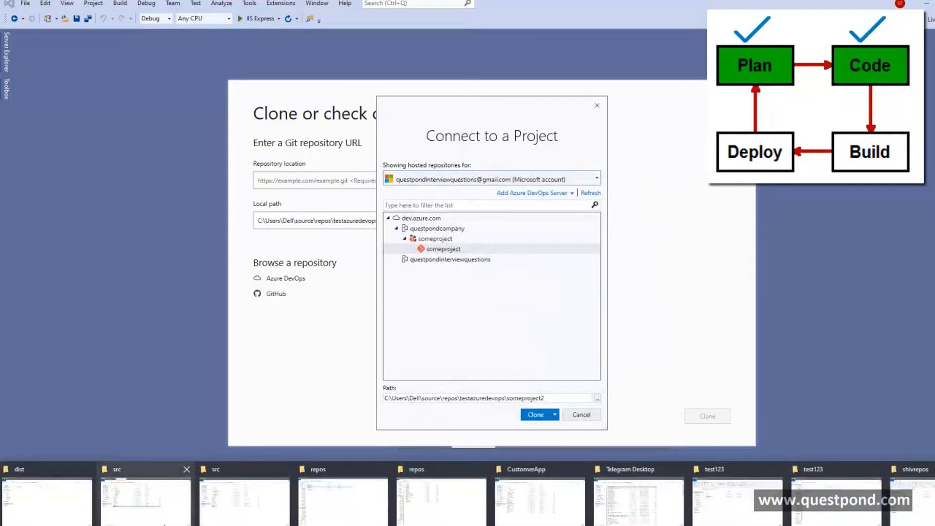
Switch to File Explorer, create a folder named QuestpondRepos on Local Disk (D:), and open it.
click(87, 500)
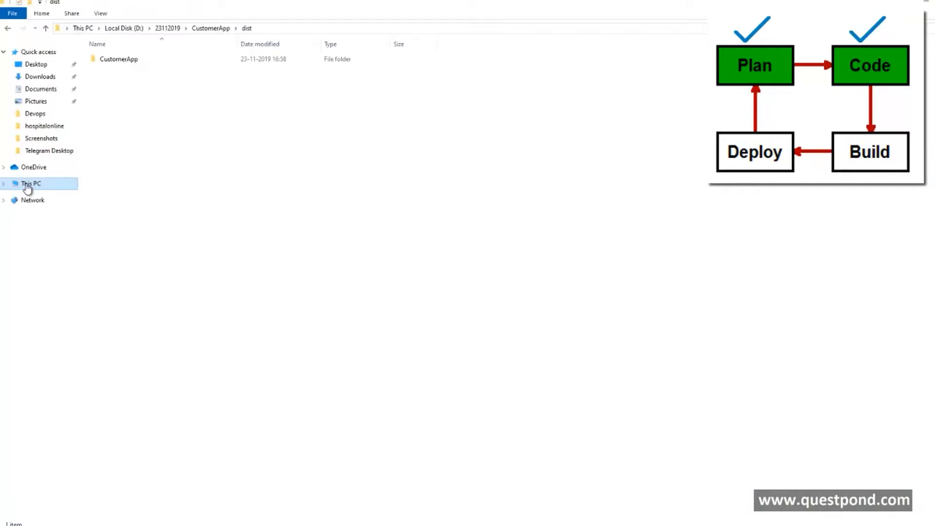
click(27, 188)
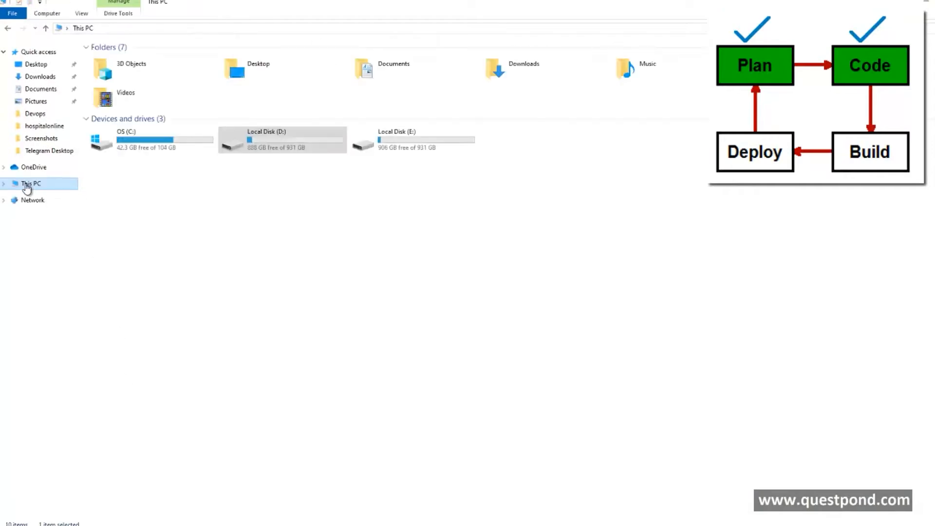
double_click(317, 141)
right_click(312, 356)
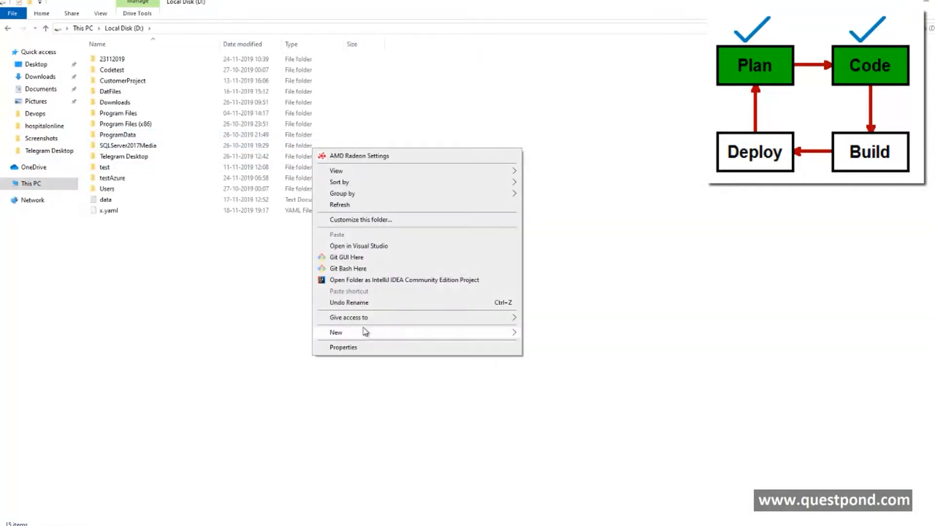
mouse_move(360, 332)
click(550, 334)
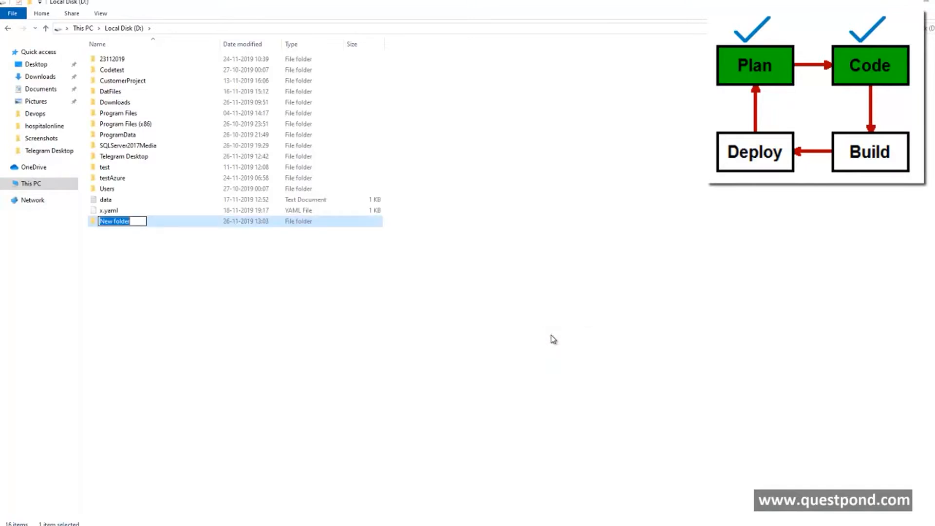
text(QuestpondRepor)
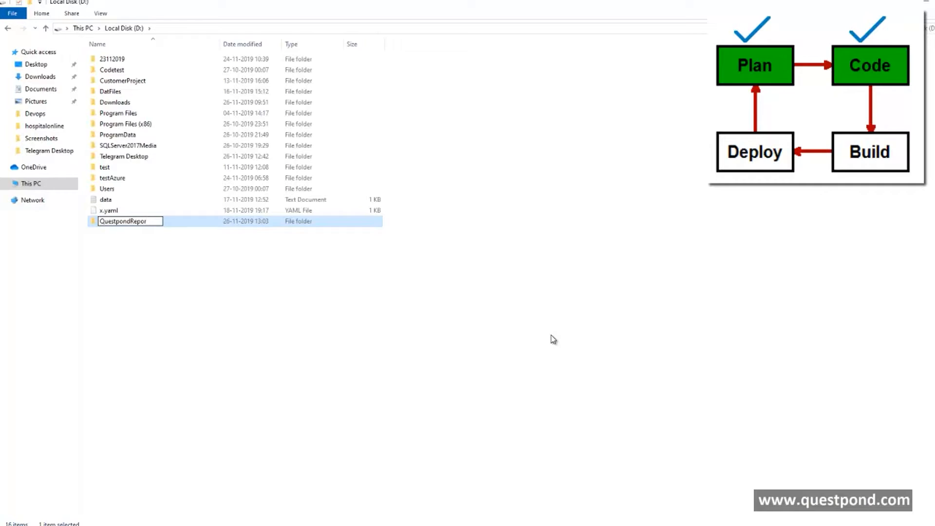
key(Return)
key(Return)
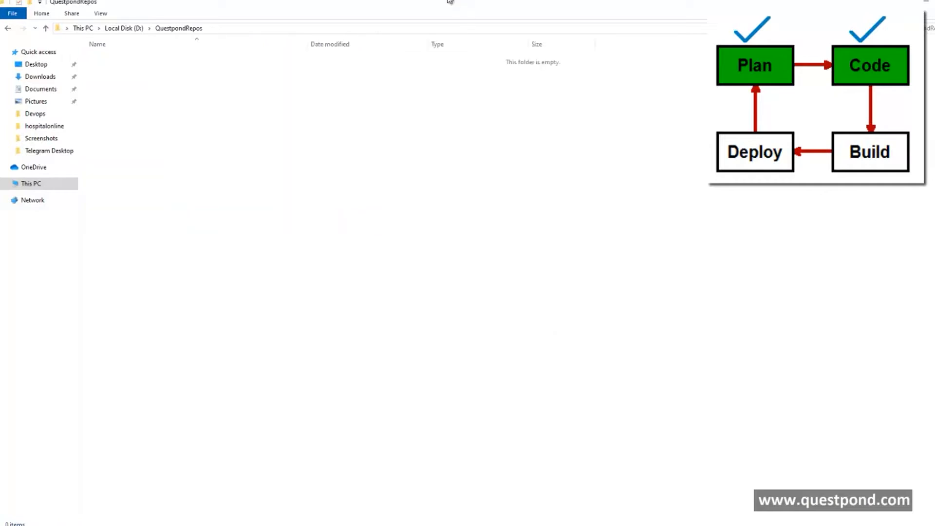
Set the clone path to the copied folder address D:\QuestpondRepos and clone the repository, signing in with the existing Microsoft account.
right_click(184, 29)
click(225, 46)
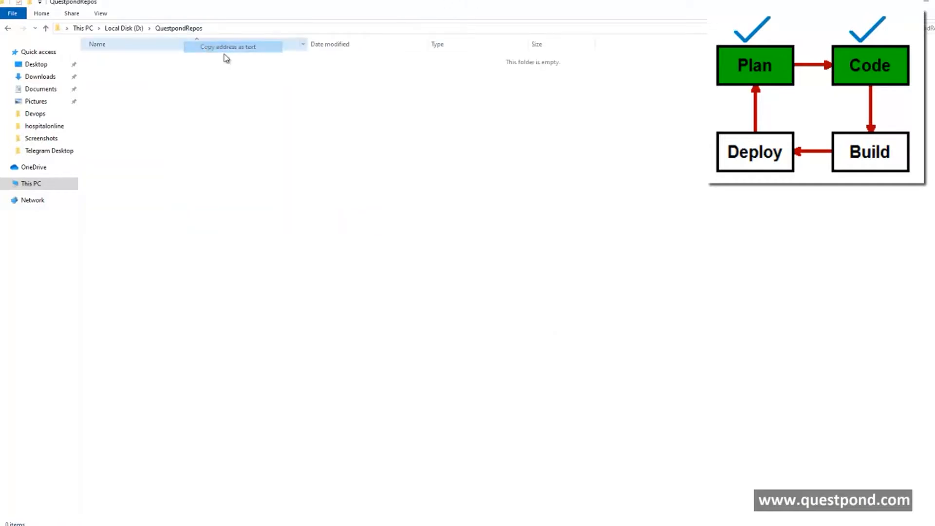
key(alt+Tab)
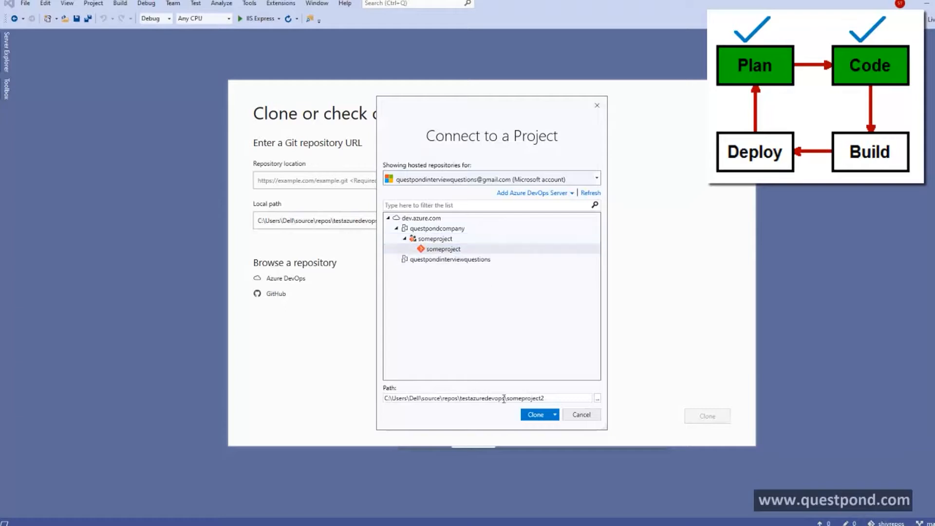
drag(559, 398, 364, 396)
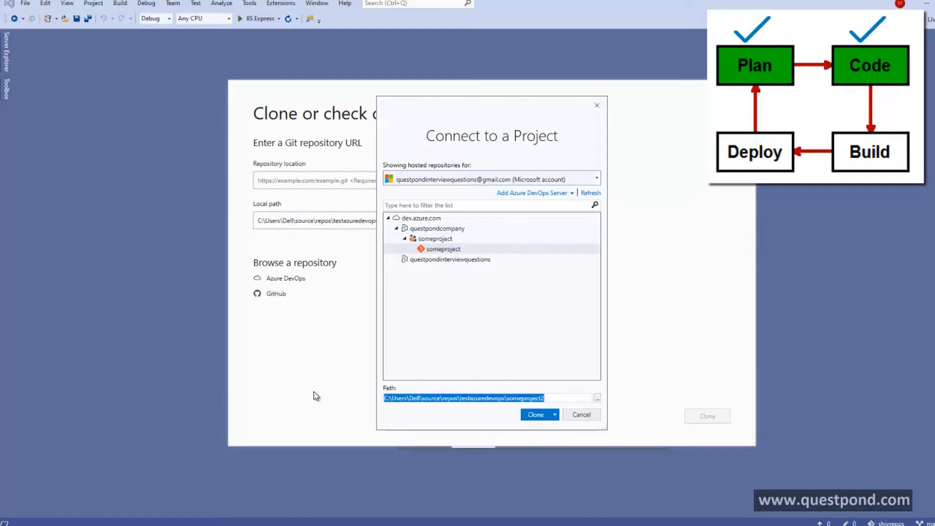
key(ctrl+v)
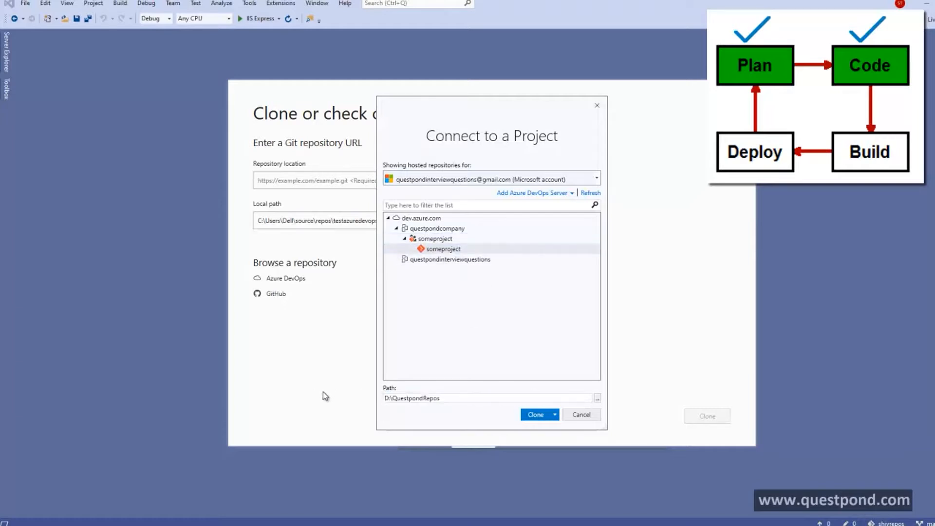
click(537, 416)
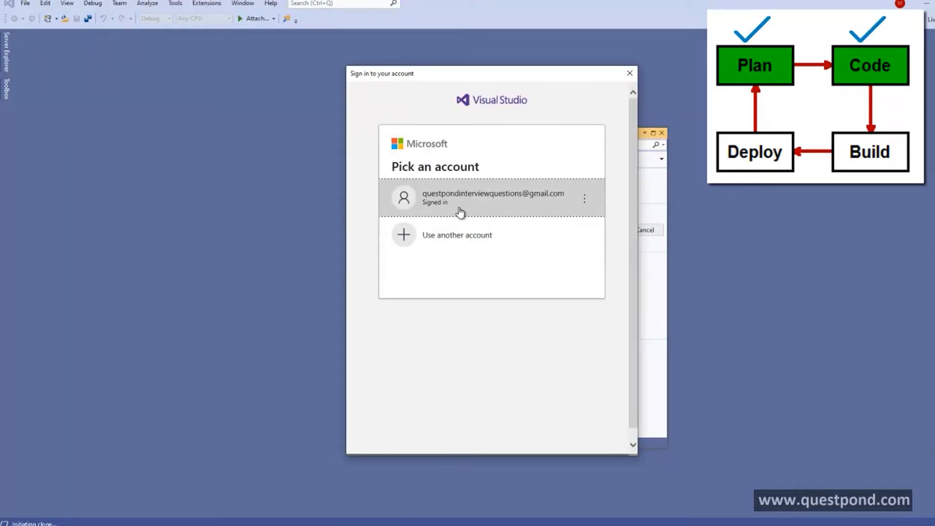
click(460, 212)
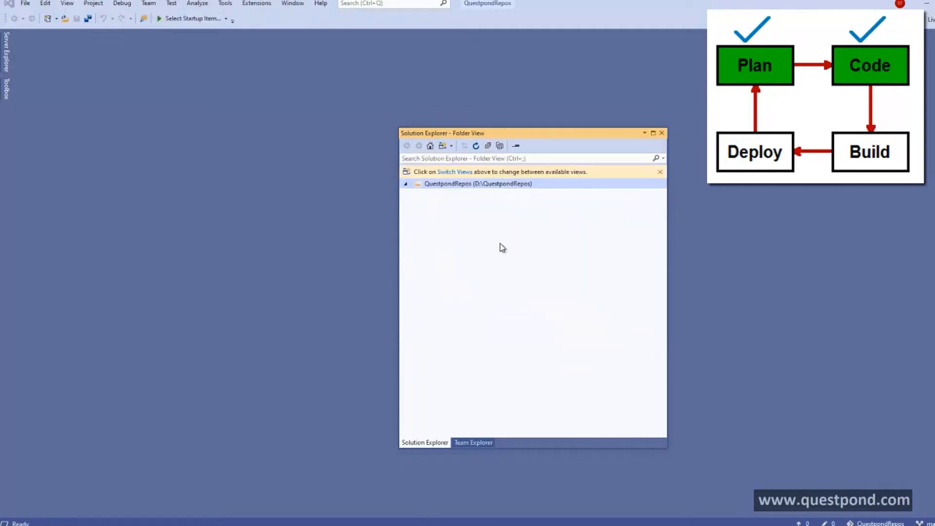
Examine the cloned repository in Team Explorer and Solution Explorer, and look at the project's work items in Azure DevOps.
click(477, 444)
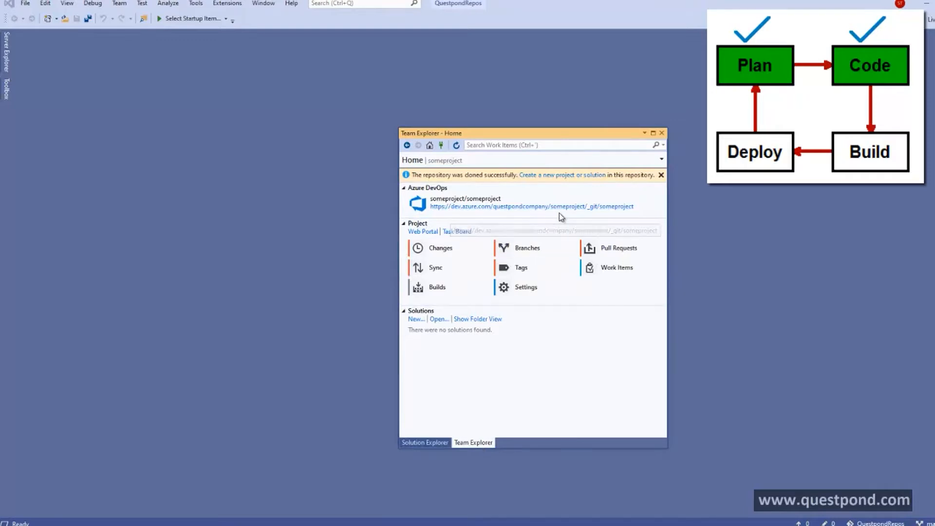
click(437, 441)
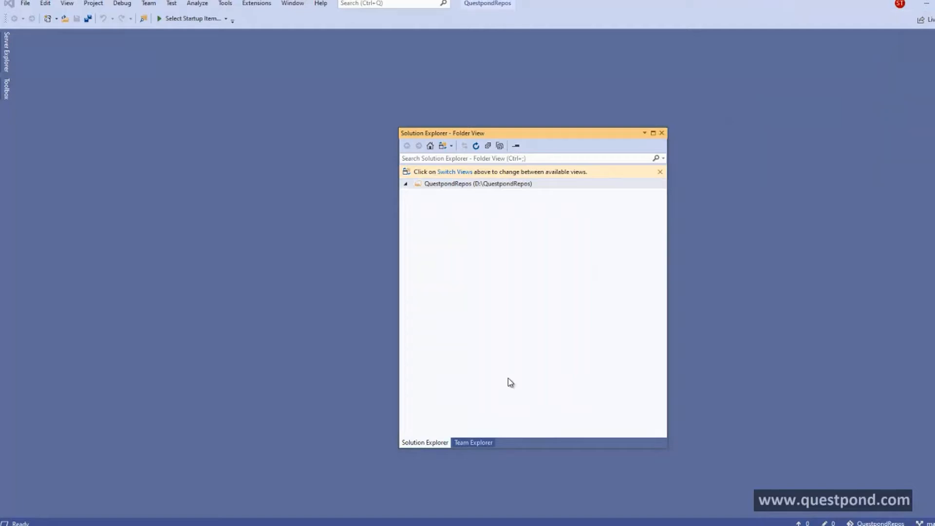
key(alt+Tab)
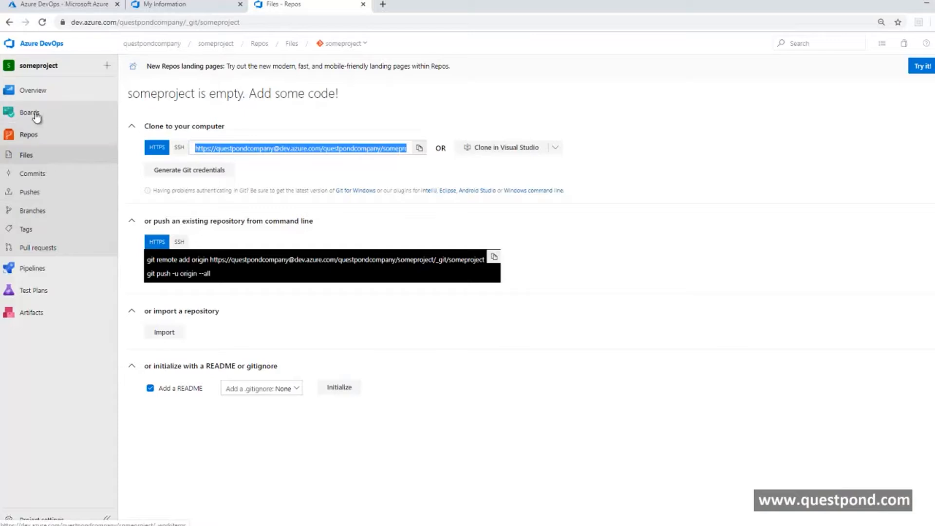
mouse_move(34, 116)
click(145, 130)
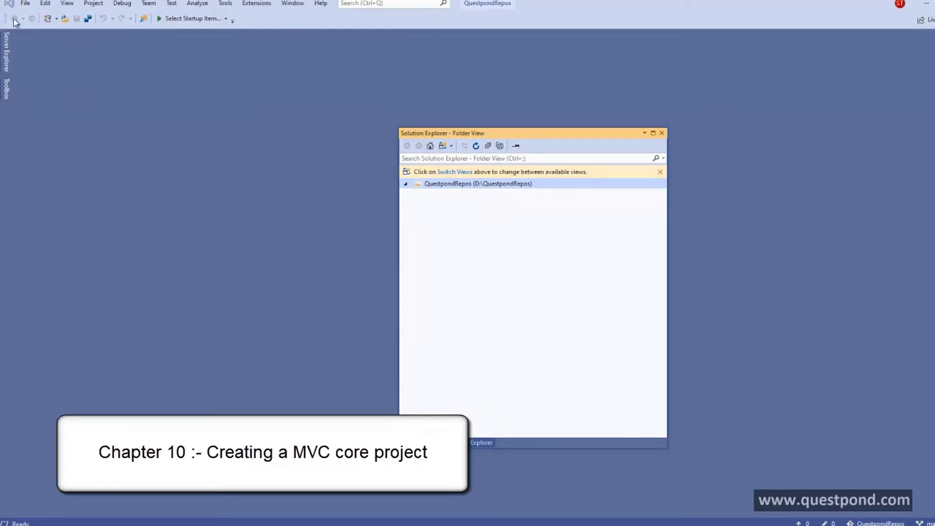
click(24, 4)
mouse_move(31, 18)
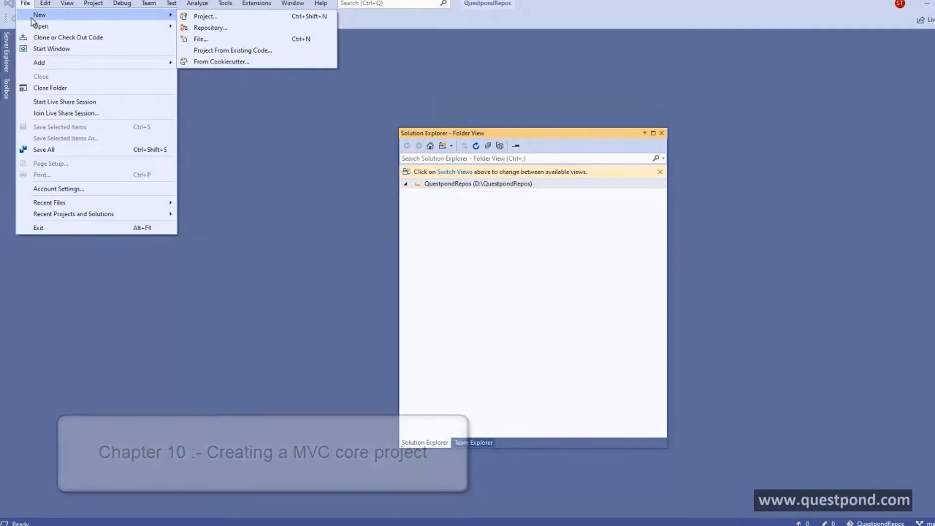
click(215, 18)
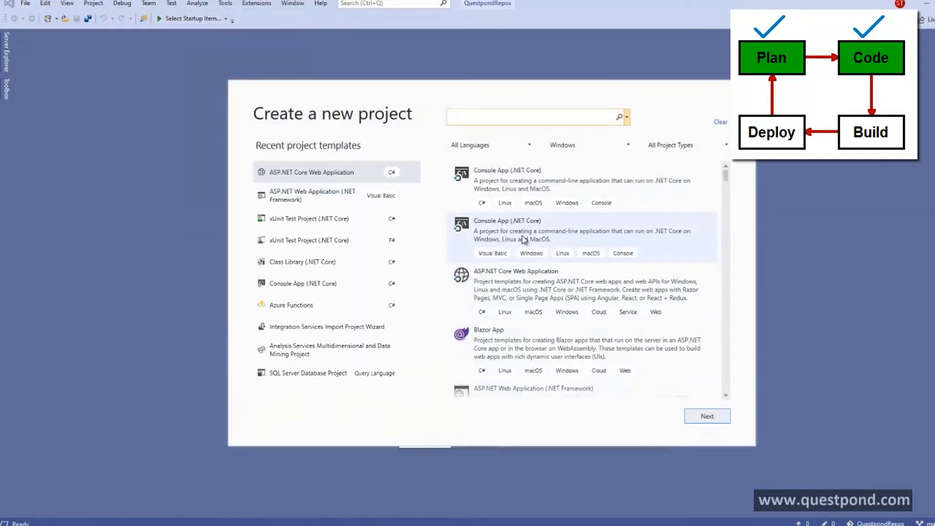
click(523, 240)
click(525, 287)
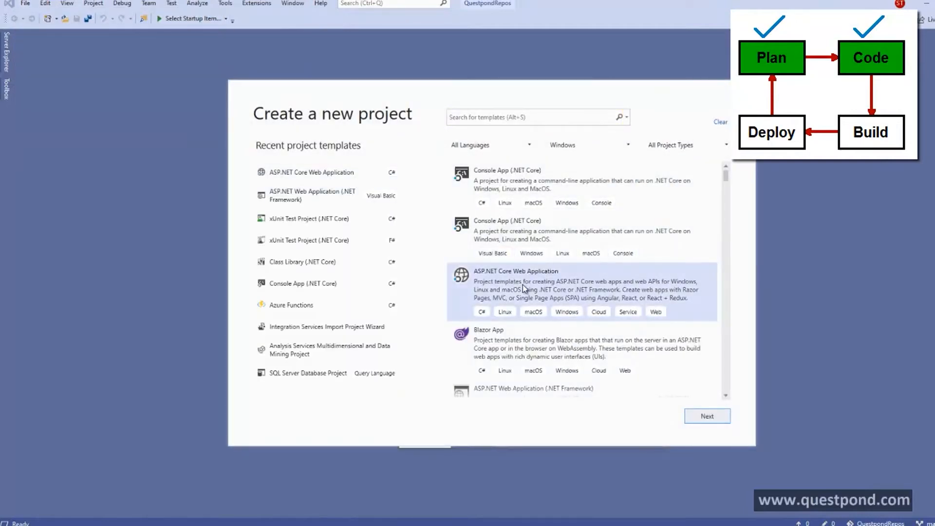
click(707, 417)
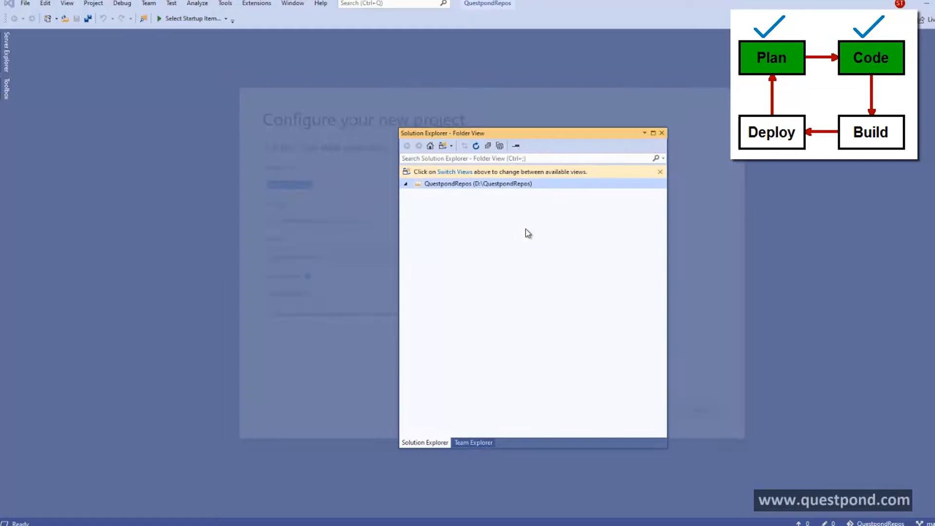
Open the QuestpondRepos repository folder in File Explorer and copy its address.
right_click(461, 184)
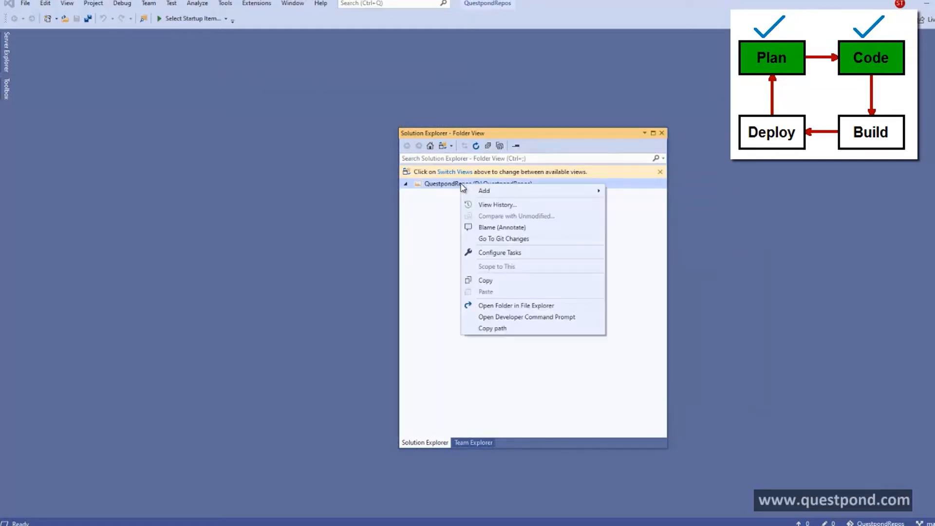
click(496, 308)
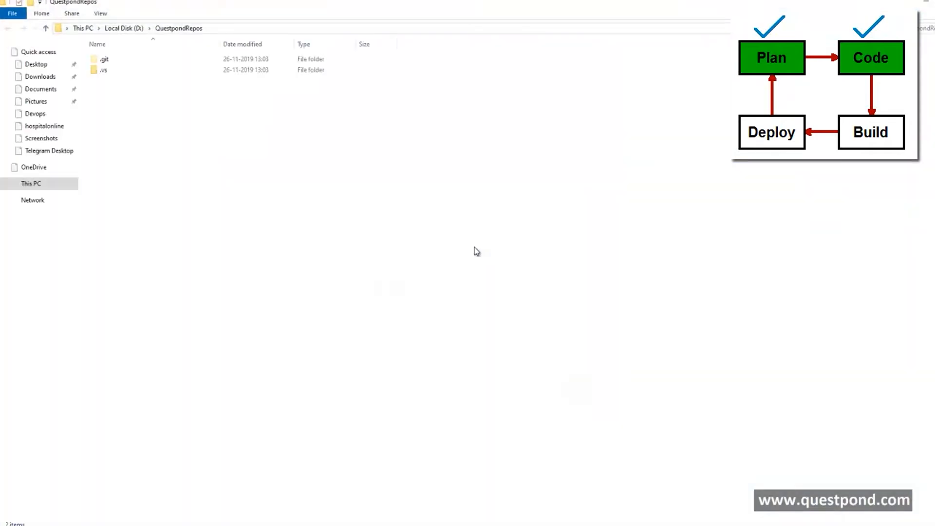
right_click(200, 31)
click(229, 46)
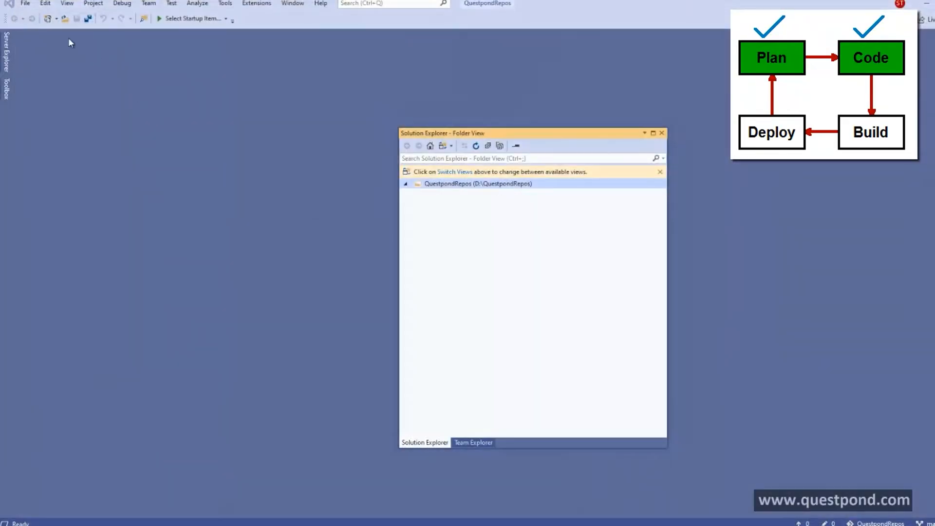
Start a new C# ASP.NET Core Web Application project and set its location to the copied path D:\QuestpondRepos.
click(25, 3)
mouse_move(34, 15)
click(217, 24)
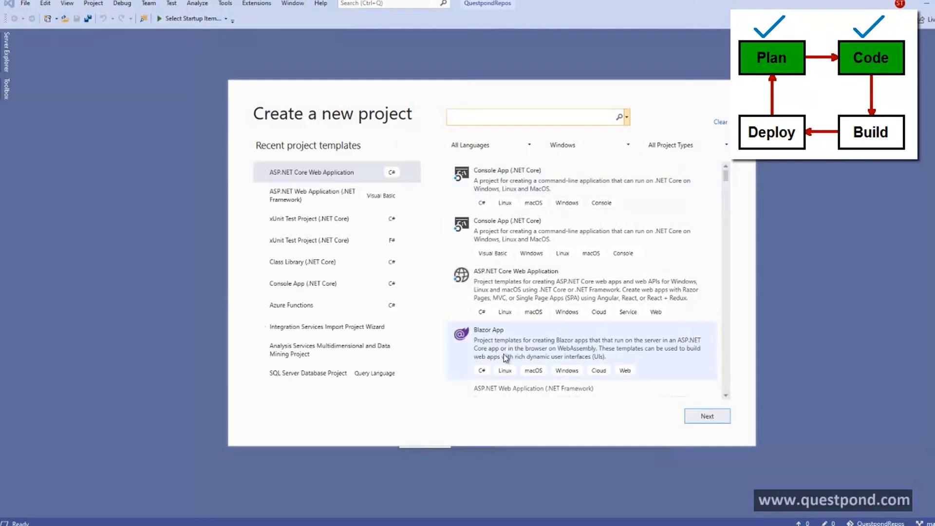
click(706, 416)
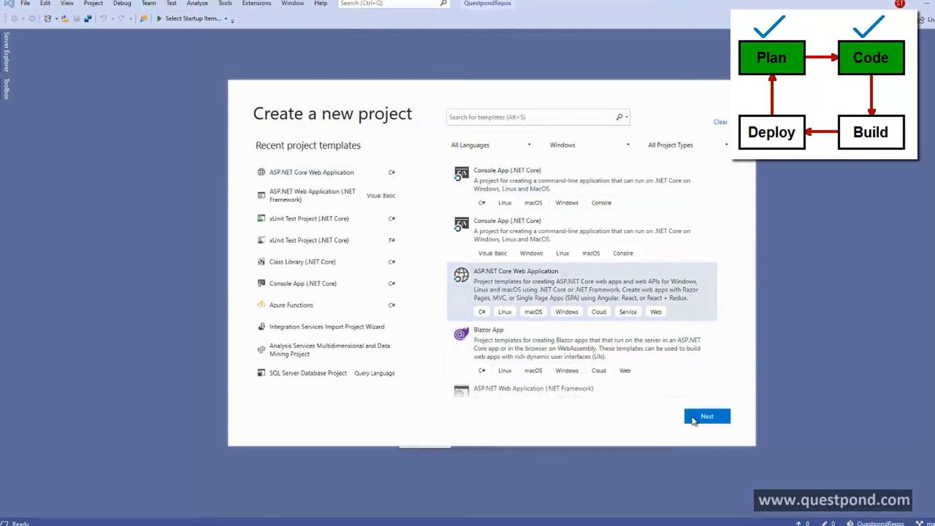
click(385, 218)
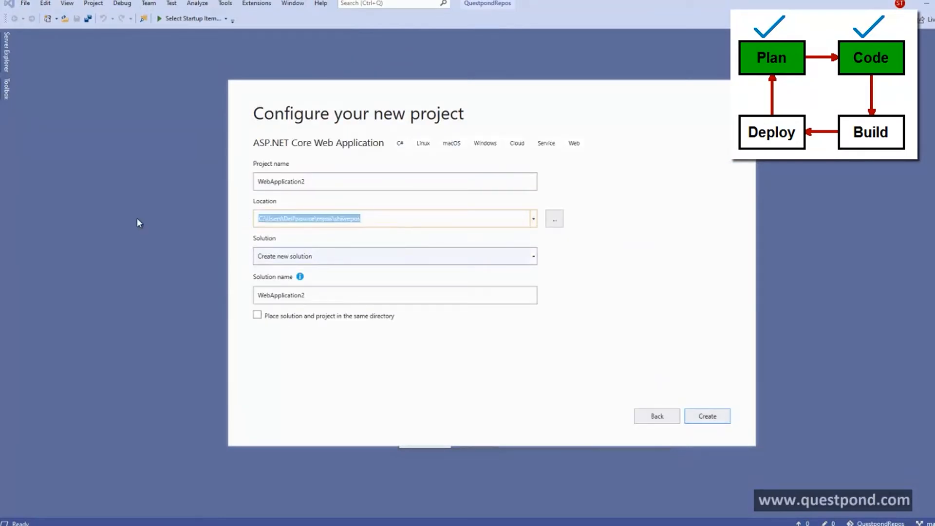
key(ctrl+v)
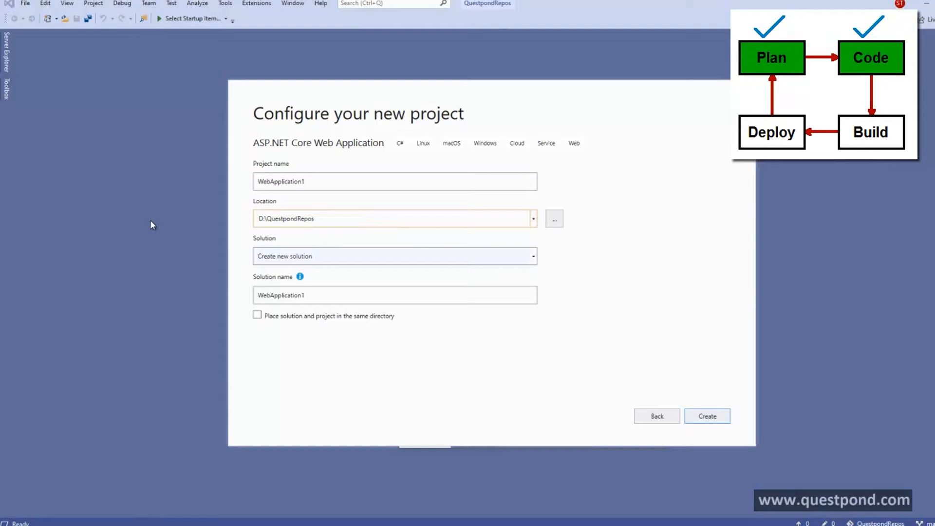
Name the project WebApp123 and create it with the Web Application (Model-View-Controller) template on ASP.NET Core 3.0.
click(296, 180)
text(WebApp123)
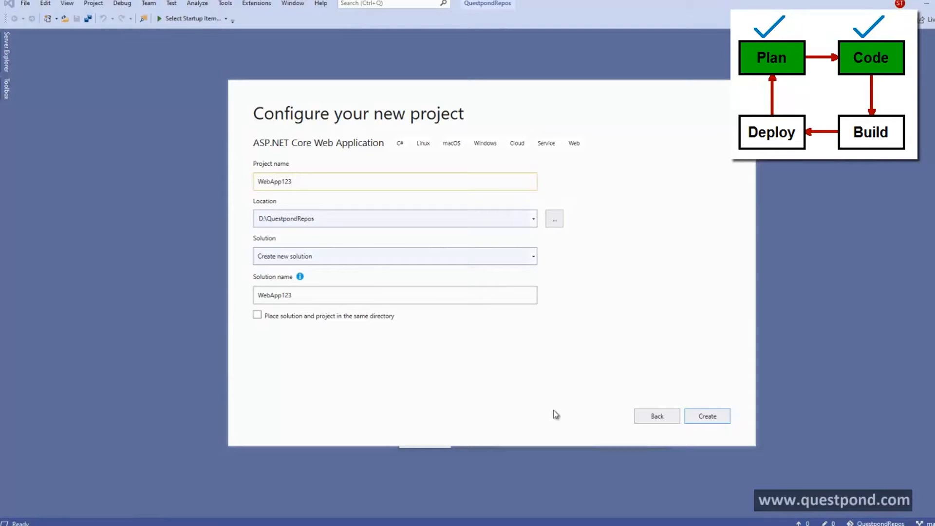
click(693, 419)
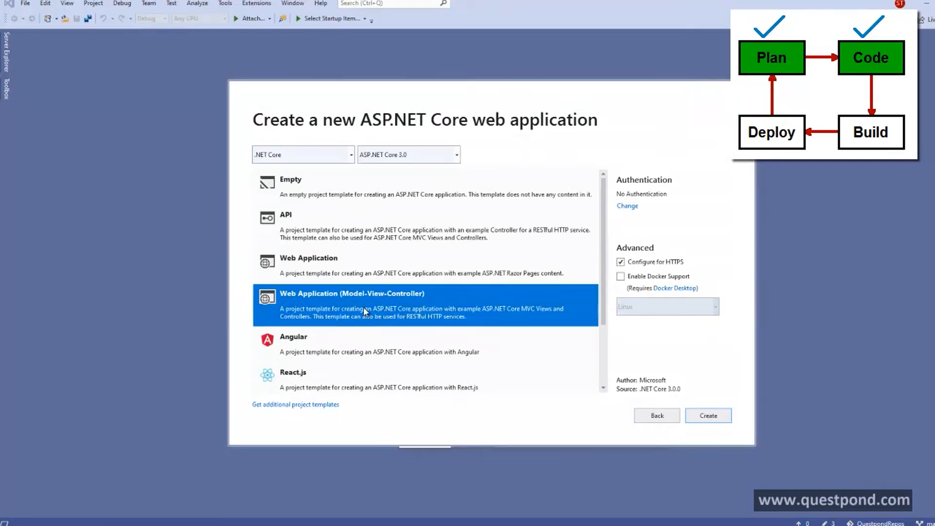
click(720, 418)
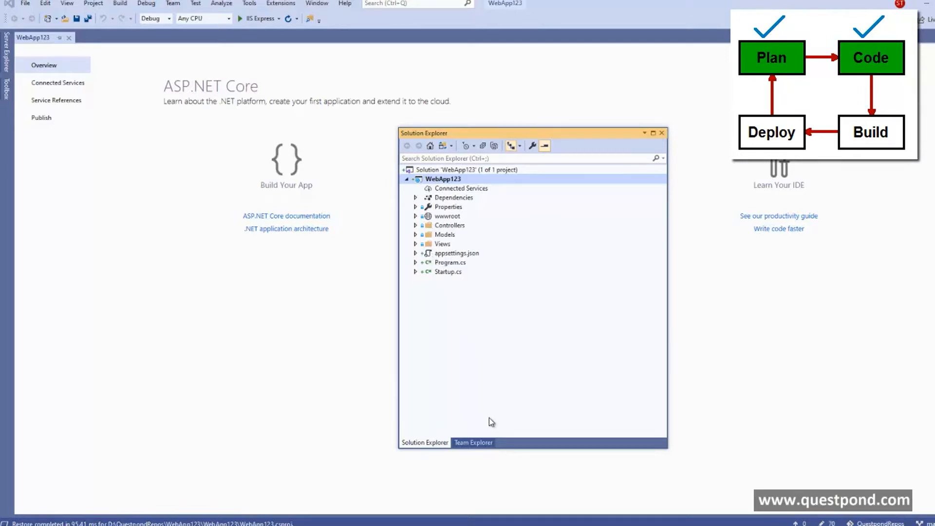
Look at the repository's Team Explorer home page, then switch to File Explorer and inspect the contents of the QuestpondRepos folder.
click(475, 443)
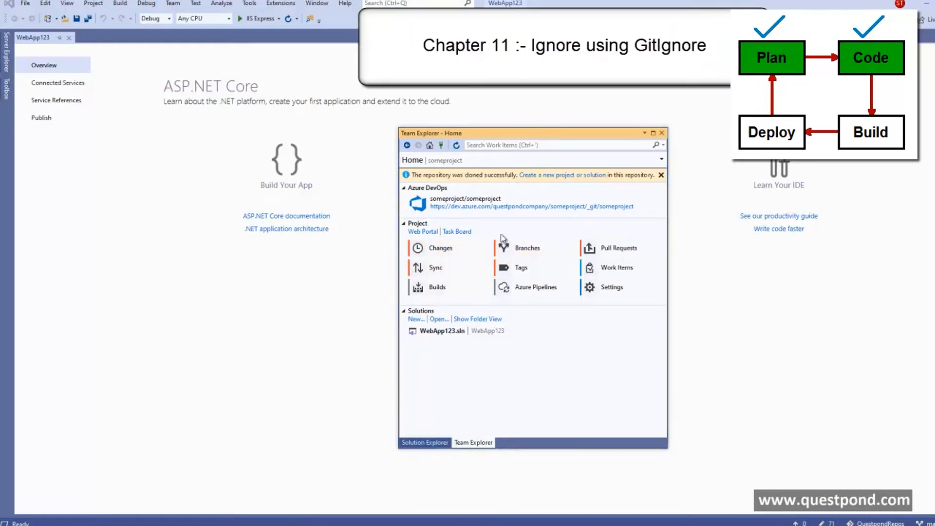
key(alt+Tab)
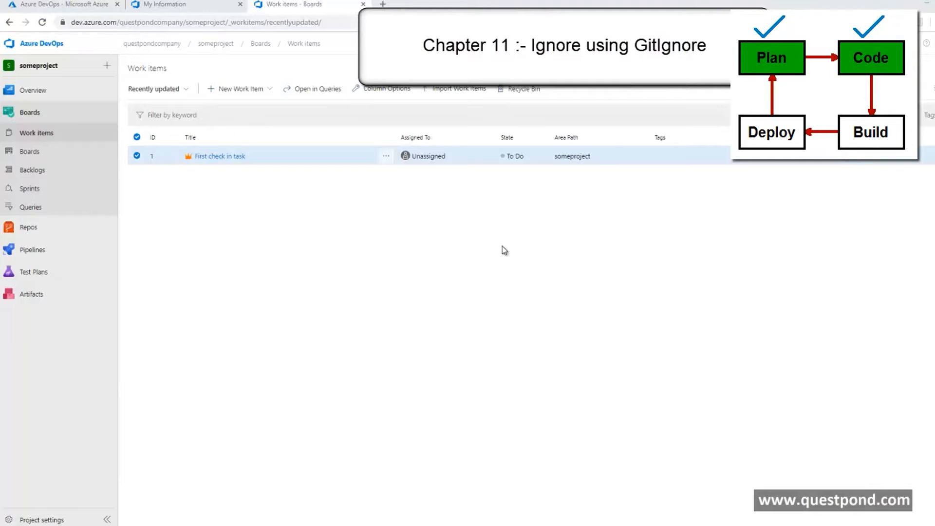
key(alt+Tab)
click(224, 242)
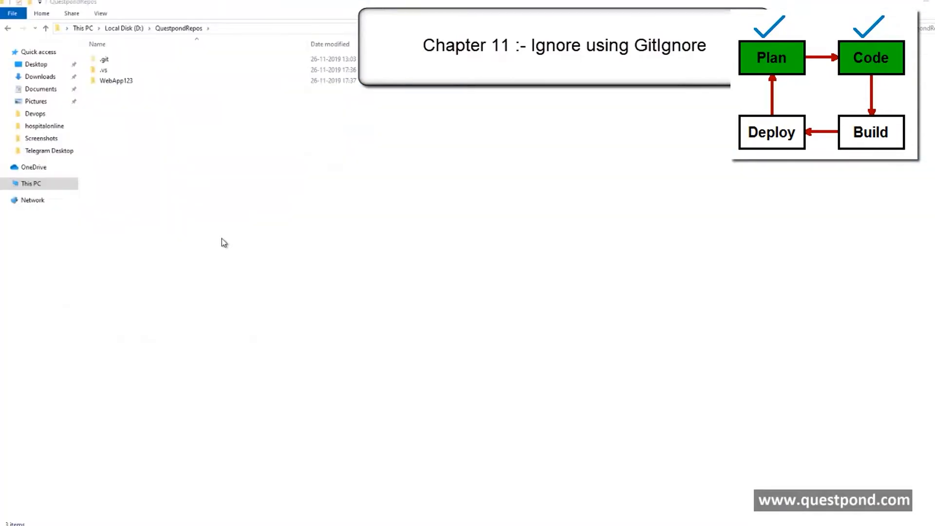
double_click(116, 70)
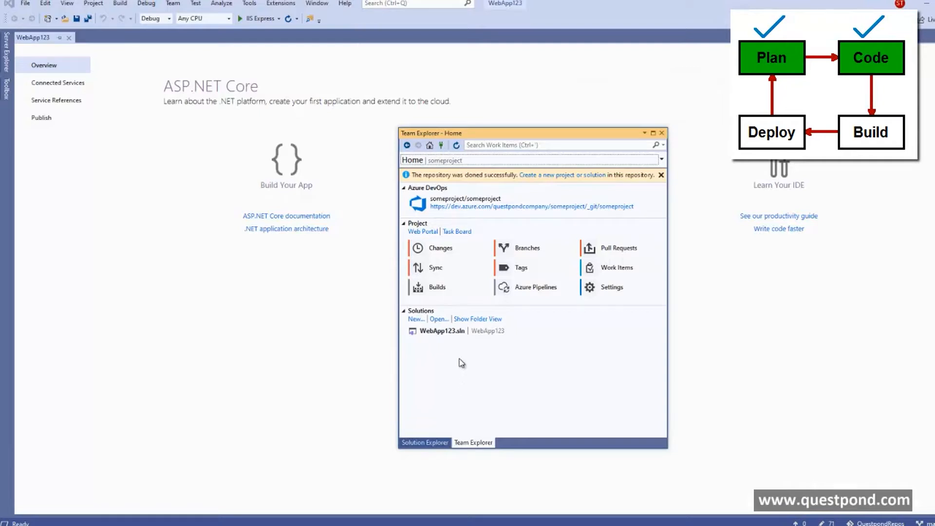
Add a default .gitignore file in the Git repository settings of someproject and save.
click(618, 292)
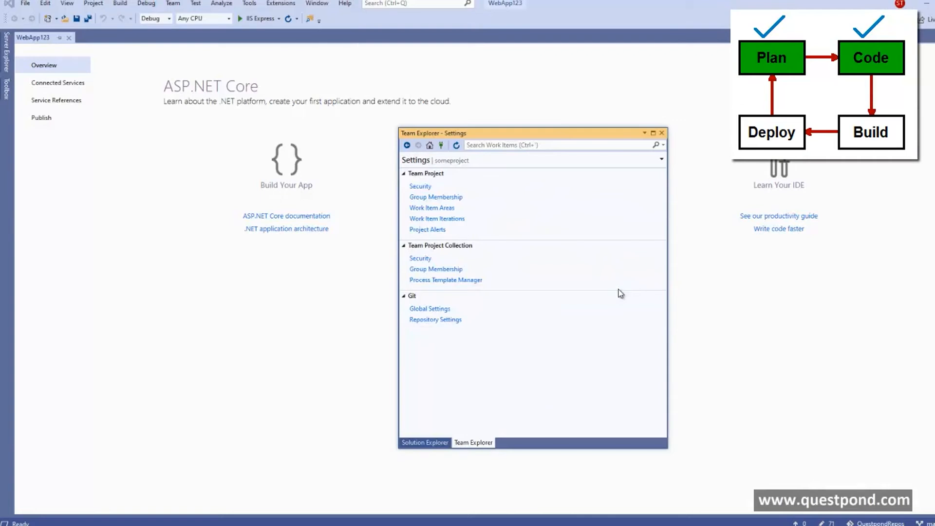
click(434, 320)
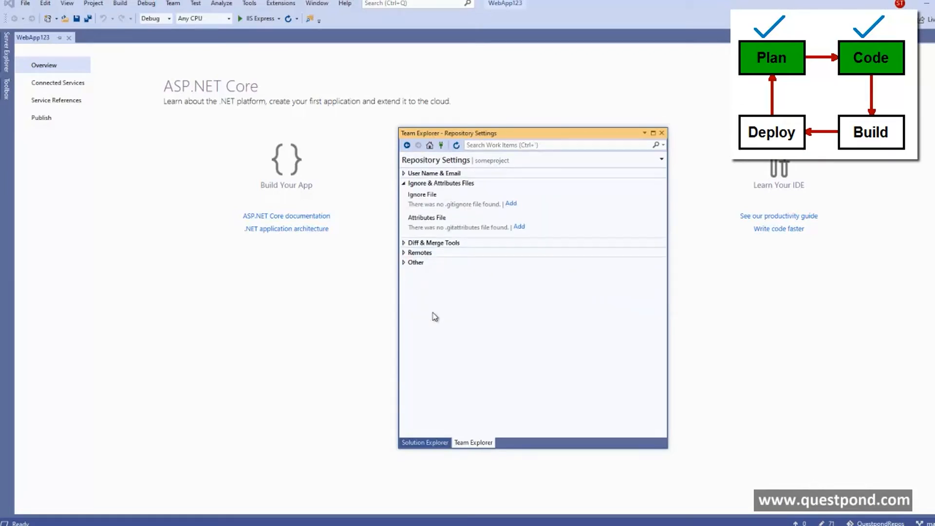
click(510, 204)
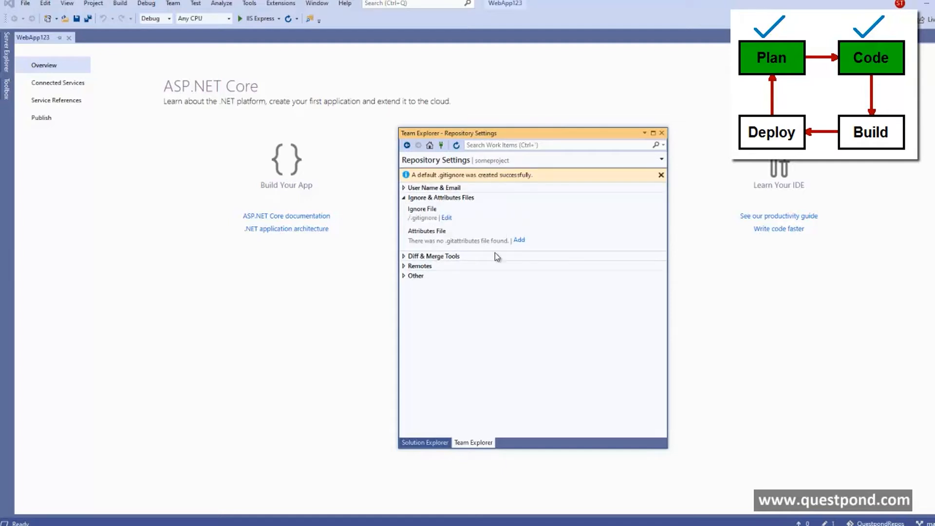
click(76, 21)
Open the WebApp123 project's folder in File Explorer and inspect its parent folders up to QuestpondRepos.
click(424, 444)
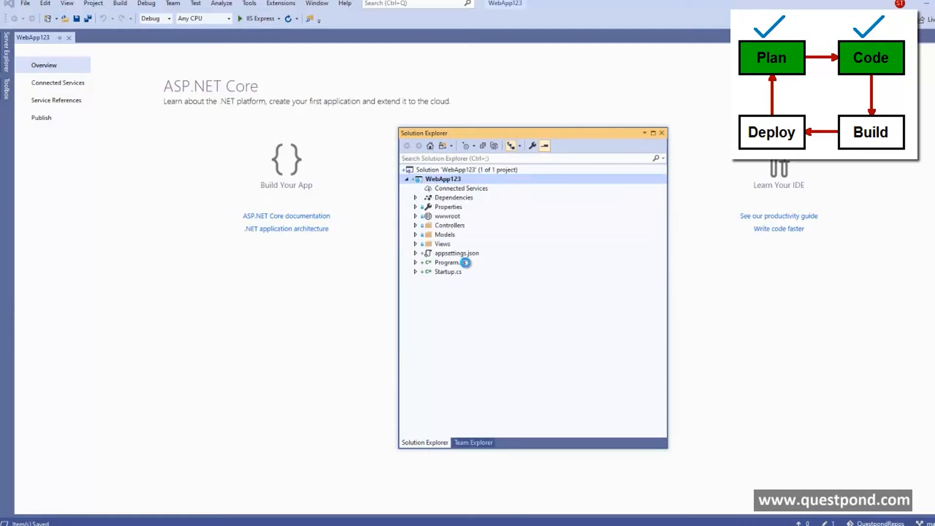
right_click(441, 180)
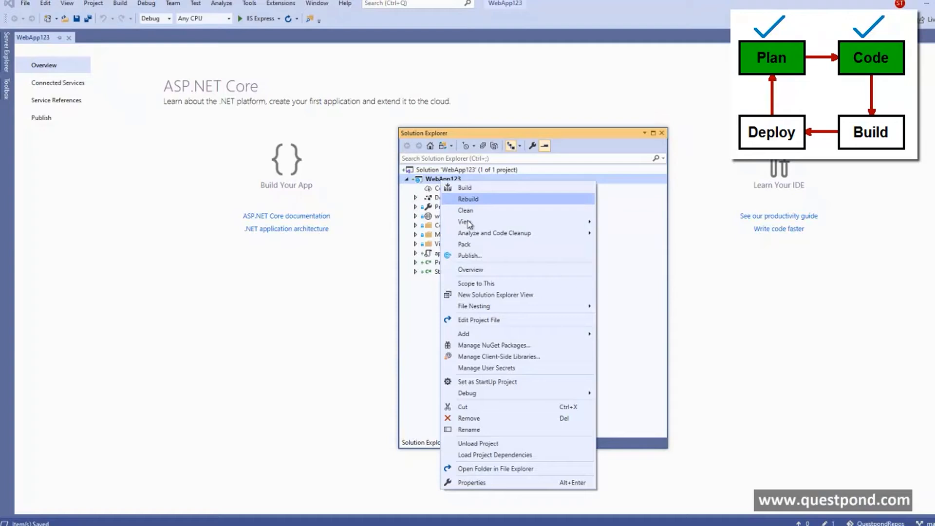
click(486, 468)
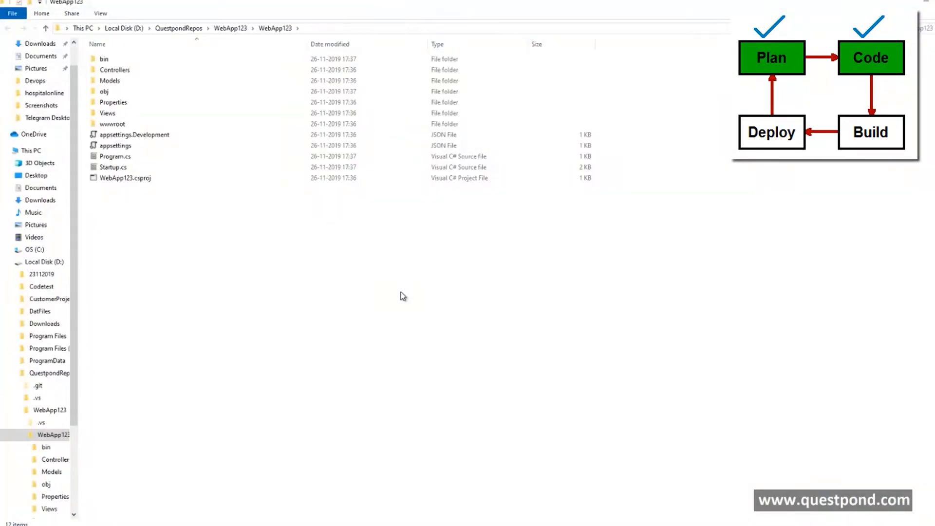
click(229, 28)
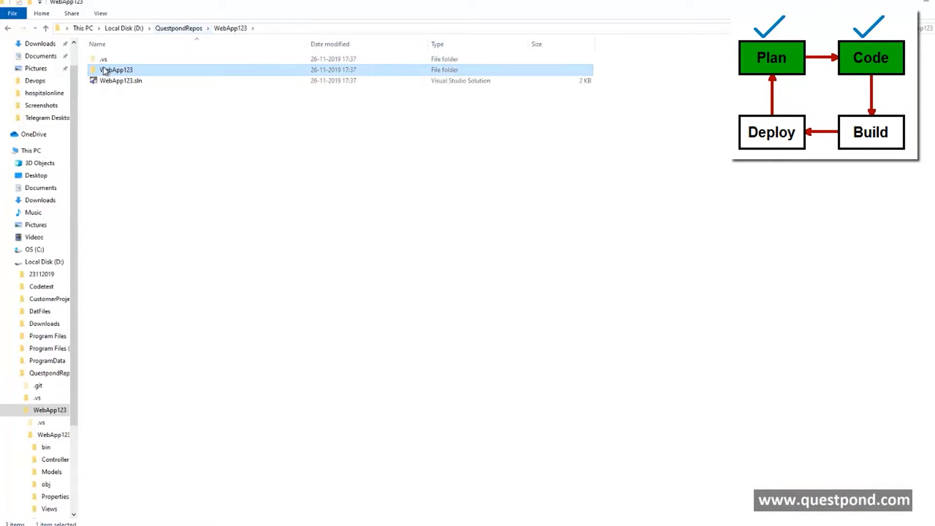
click(194, 30)
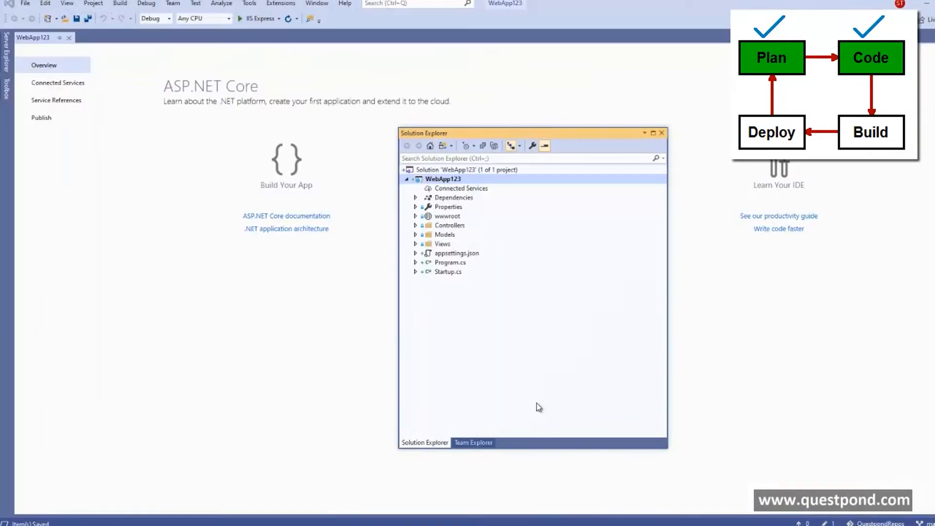
Return to Team Explorer's home page, view the work items of someproject, and dismiss the connection error.
click(468, 446)
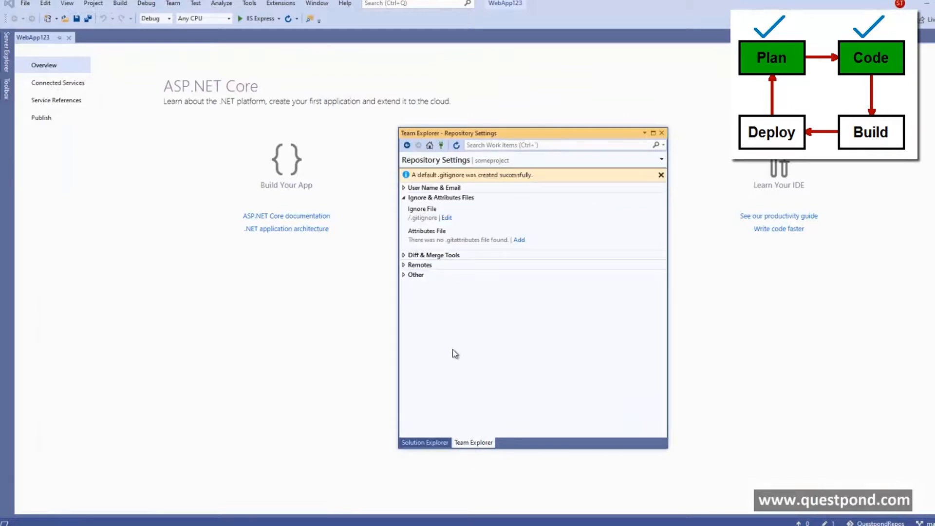
click(430, 146)
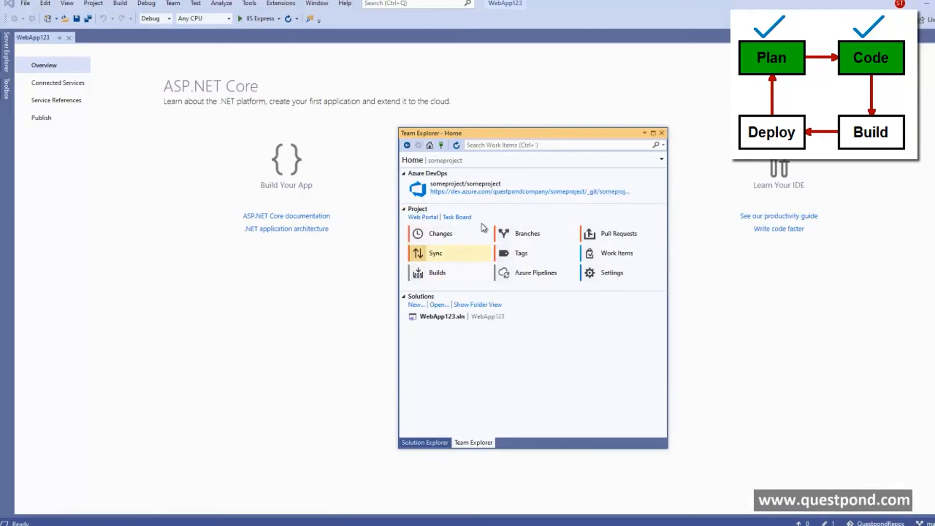
click(434, 444)
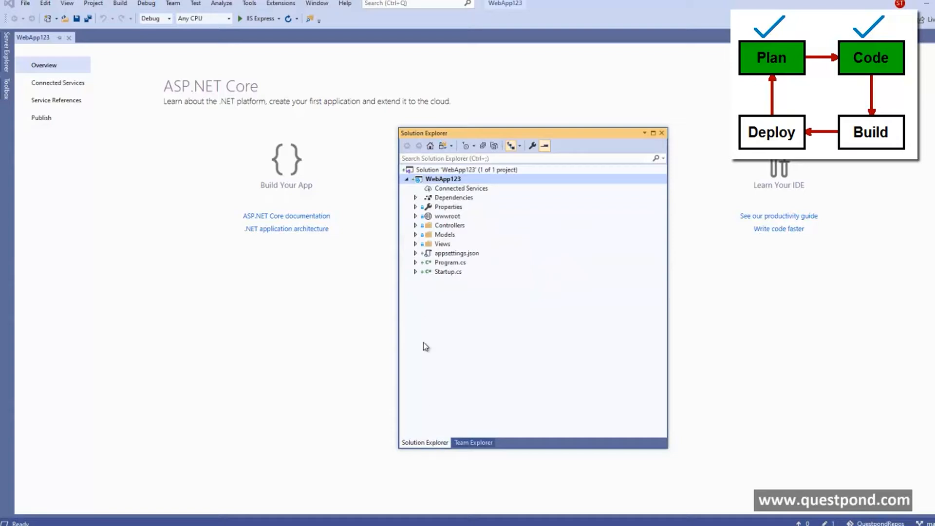
click(465, 443)
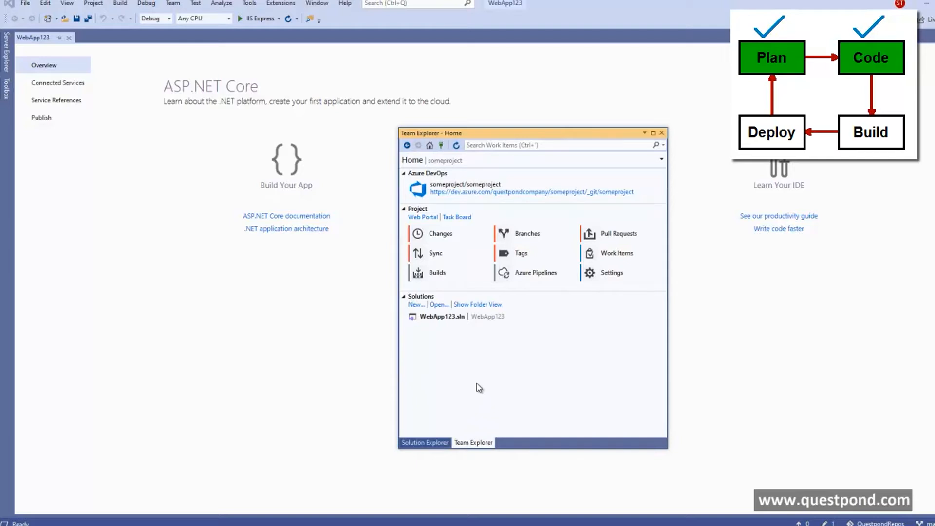
click(618, 253)
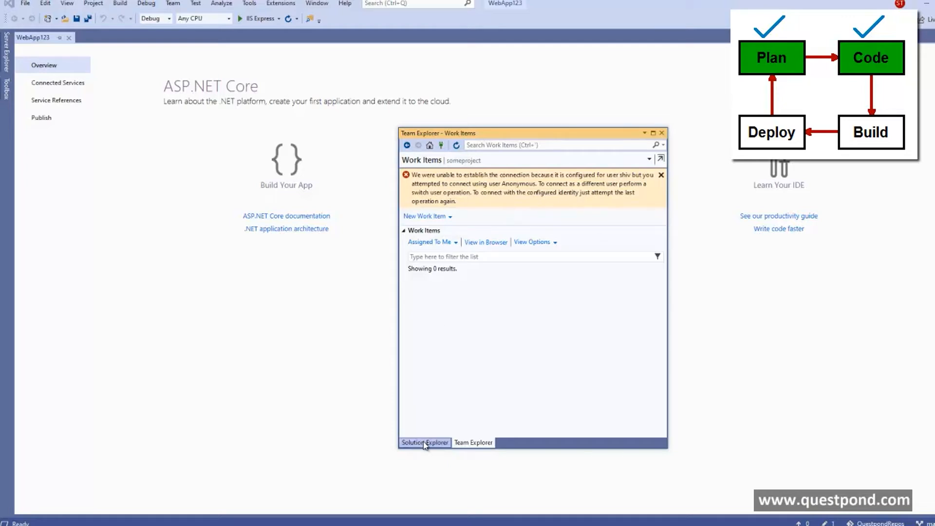
click(661, 175)
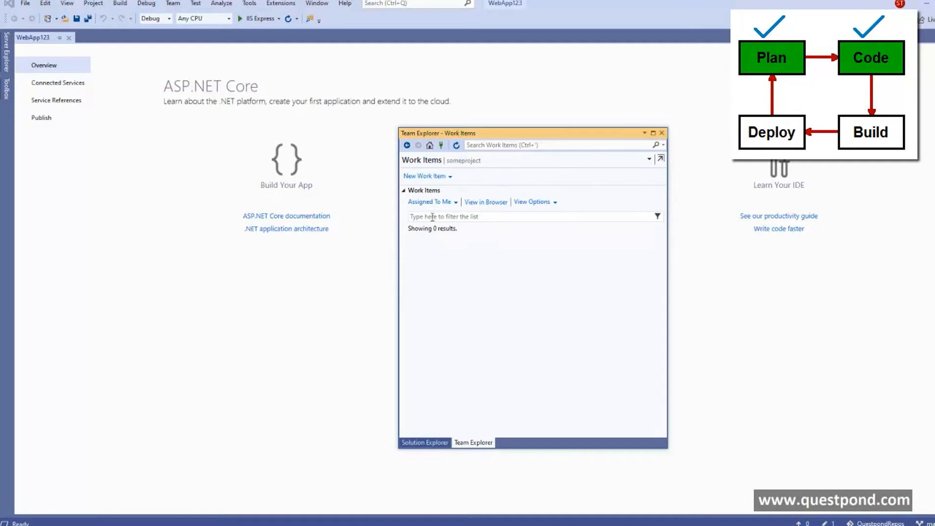
Reconnect Team Explorer to the someproject repository under dev.azure.com/questpondcompany.
click(430, 145)
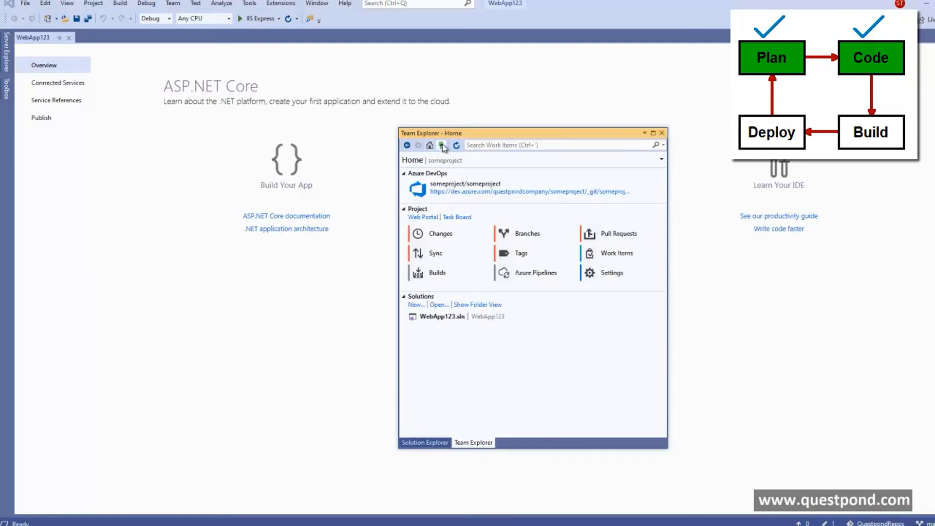
click(442, 145)
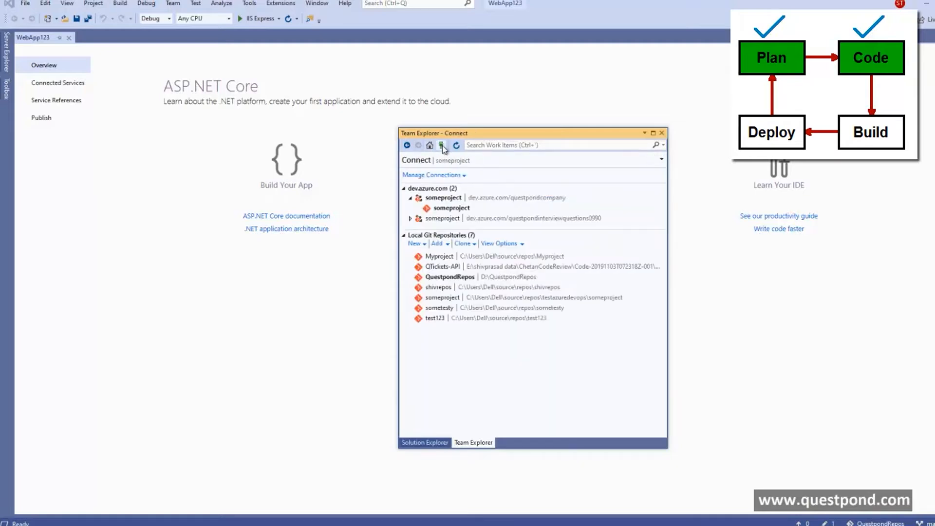
double_click(462, 207)
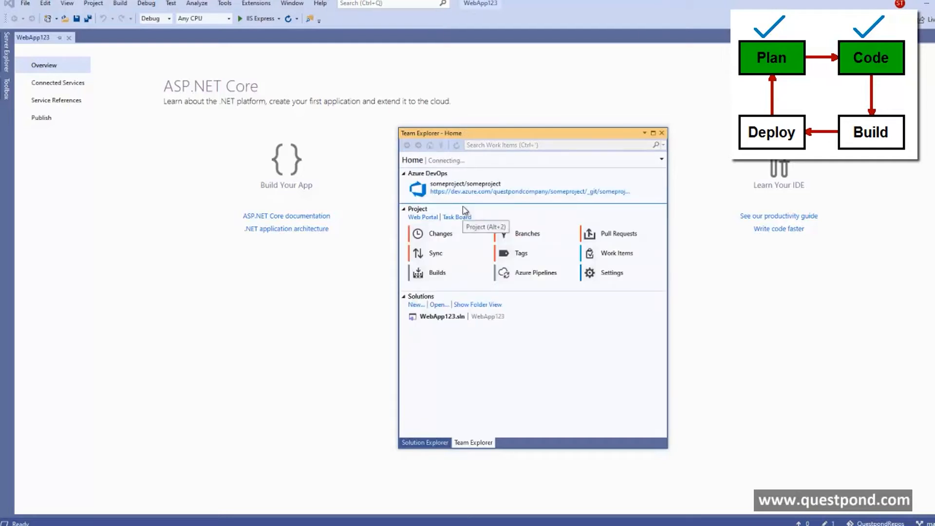
View the work items of someproject, check the Assigned To Me filter and view options, and return to Team Explorer's home page.
click(617, 254)
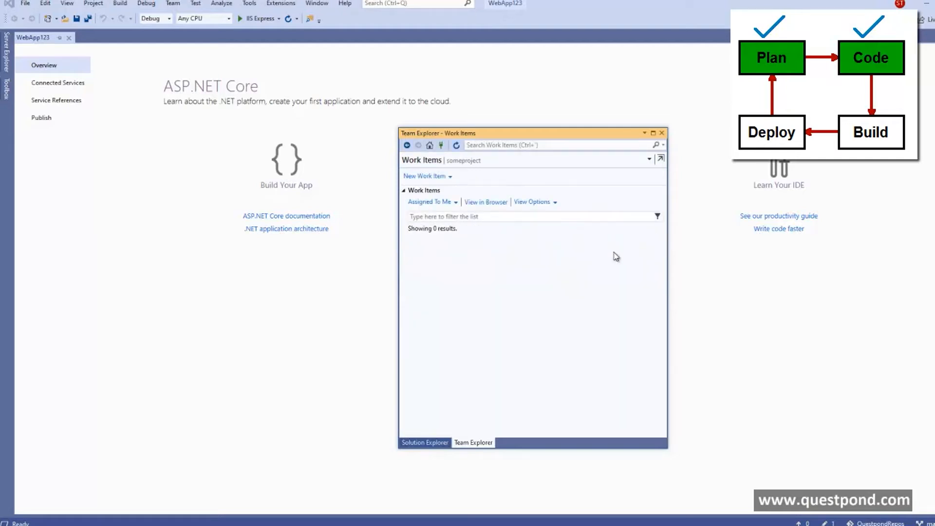
click(588, 216)
click(451, 202)
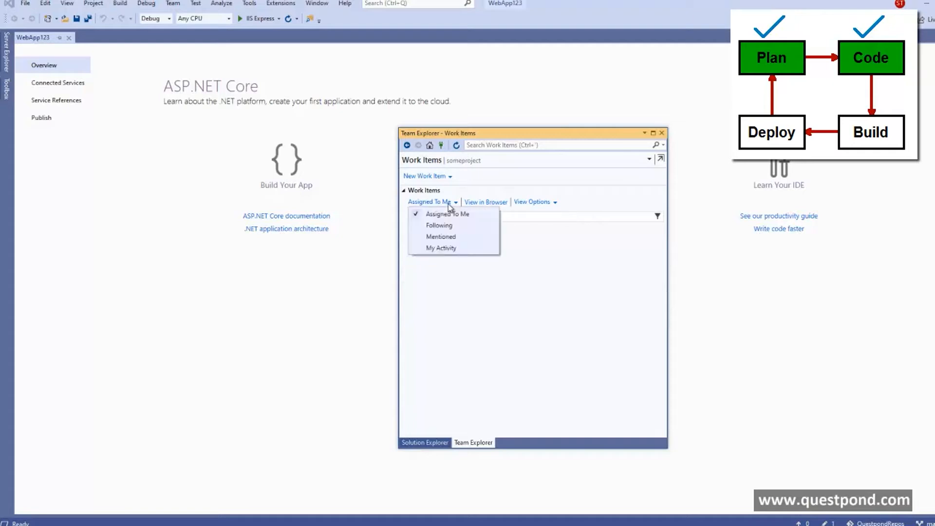
click(450, 211)
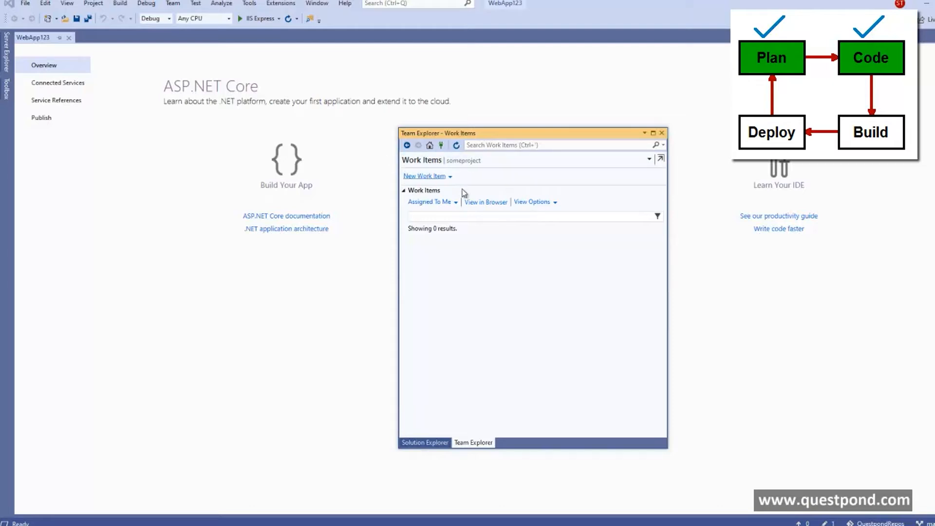
click(557, 204)
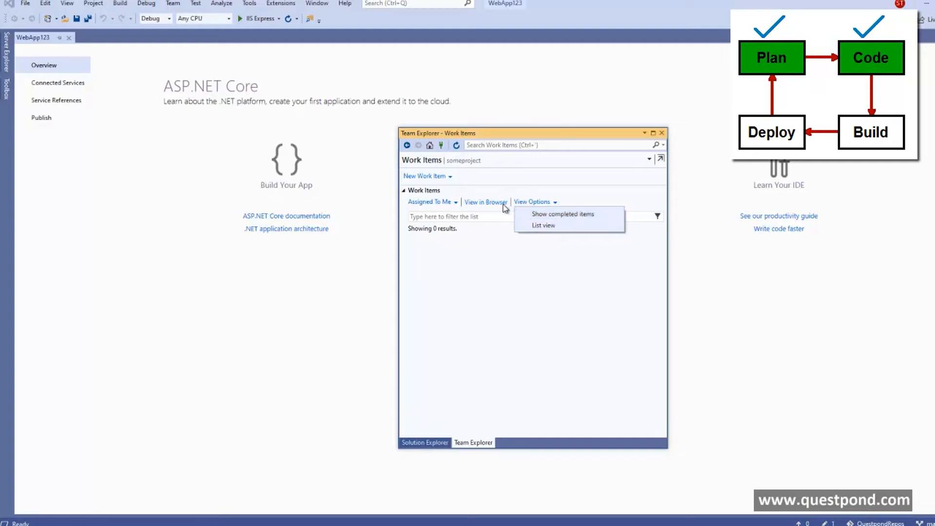
click(468, 218)
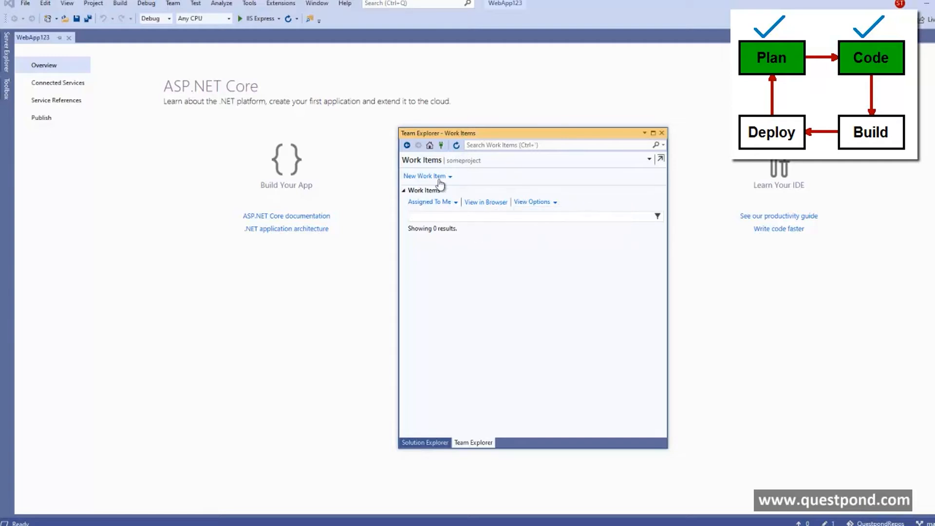
click(431, 145)
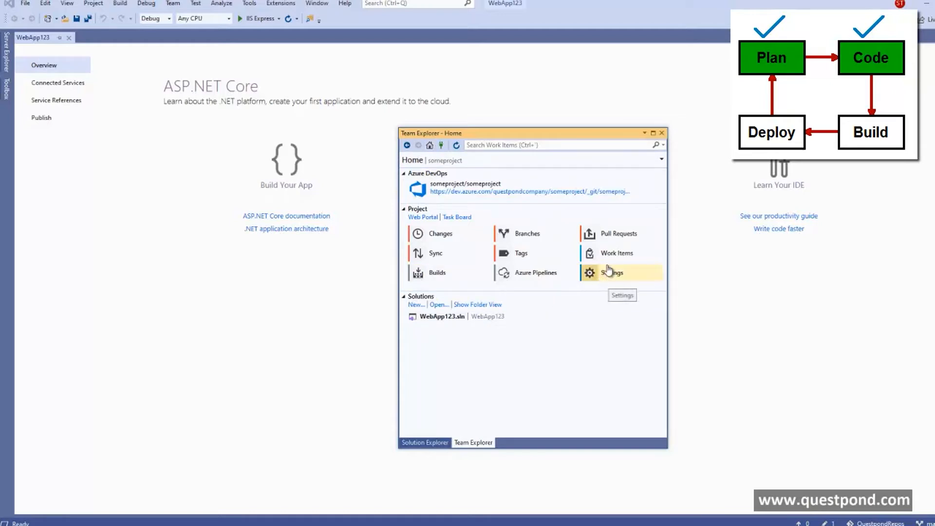
Reopen the work items of someproject and list those under Following and My Activity.
click(617, 254)
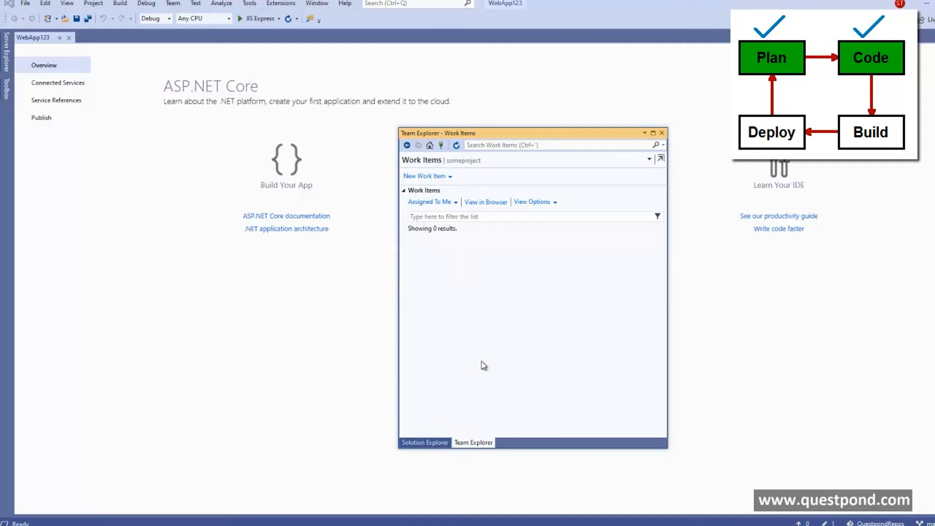
click(456, 203)
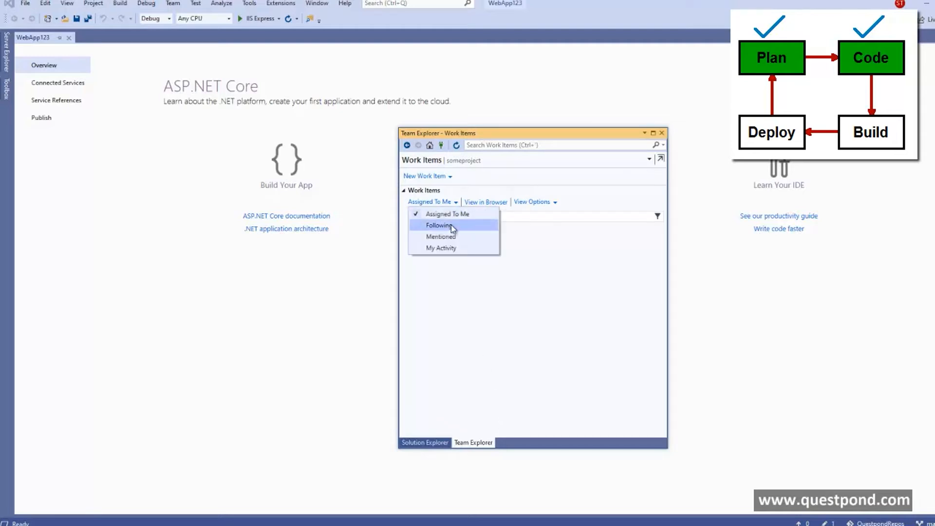
click(453, 227)
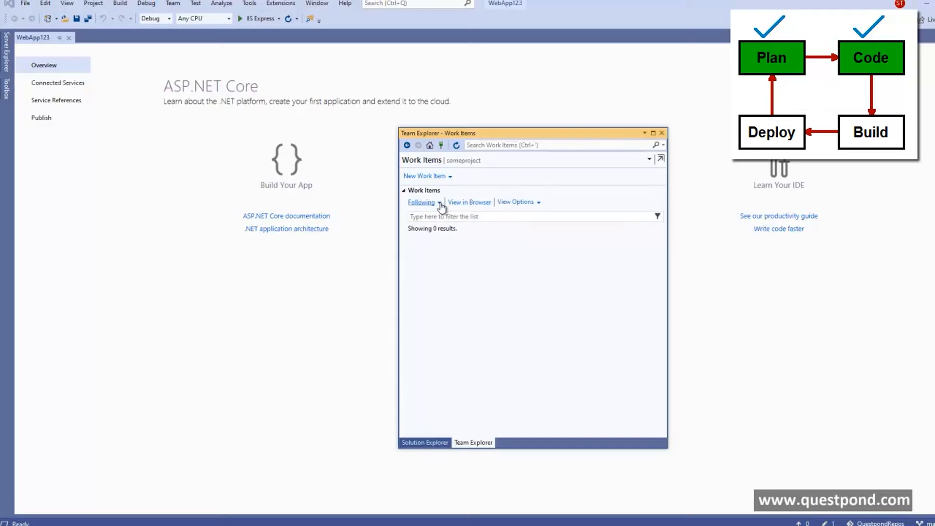
click(439, 202)
click(444, 247)
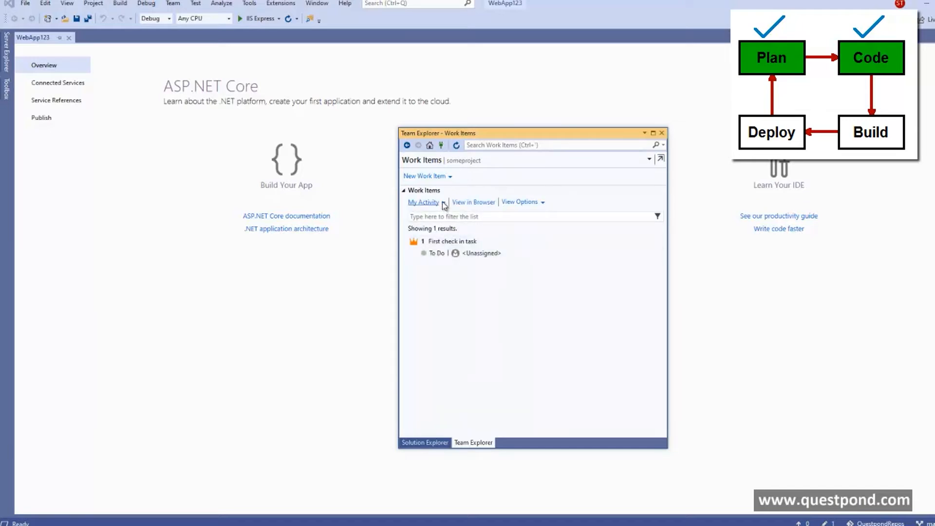
click(443, 203)
click(442, 247)
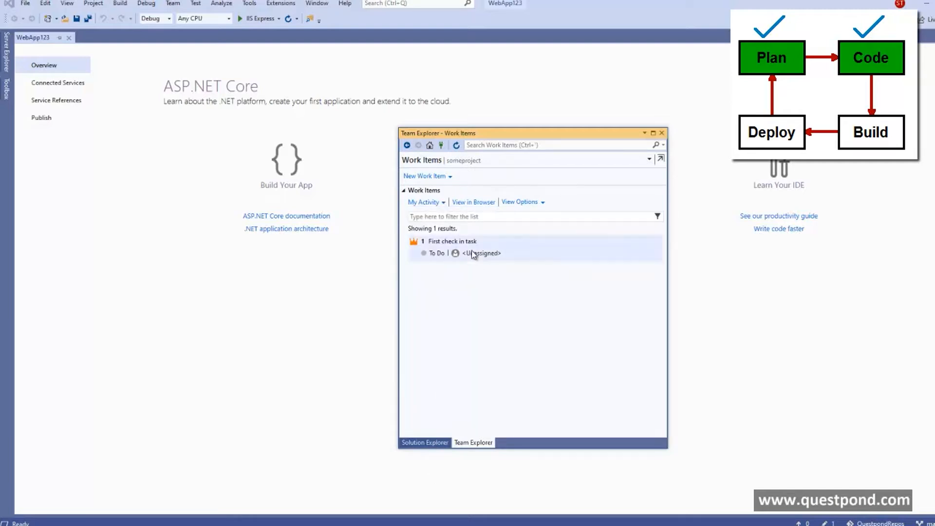
Look over the WebApp123 solution, the pending changes and the Team Explorer connections, ending on Team Explorer's home page.
click(435, 443)
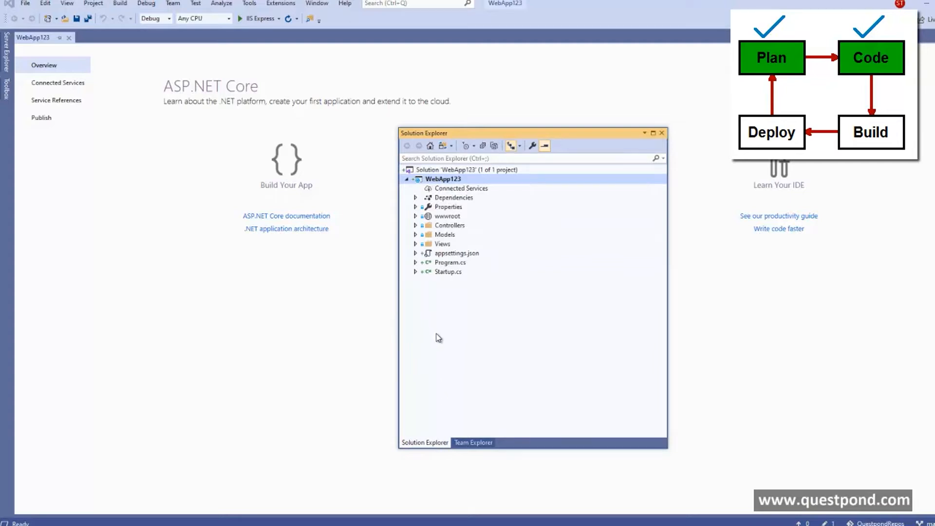
click(474, 442)
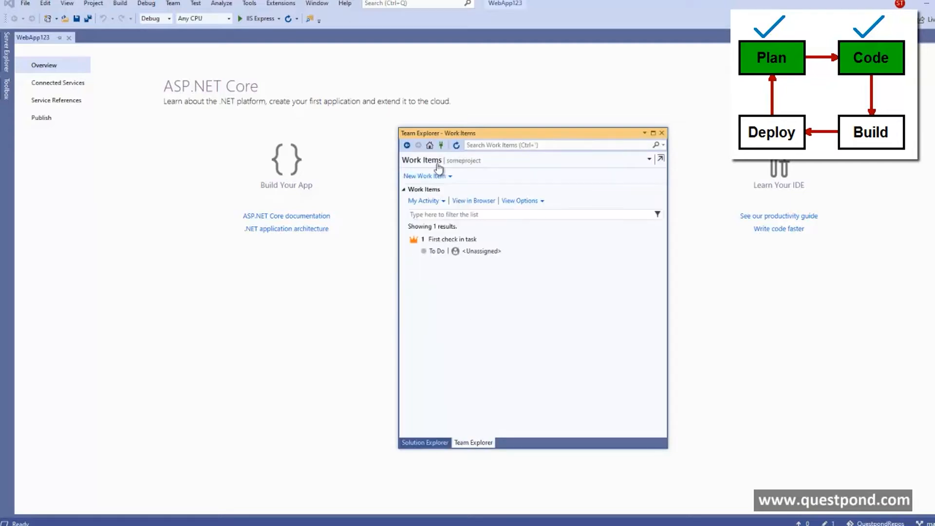
click(430, 145)
click(453, 241)
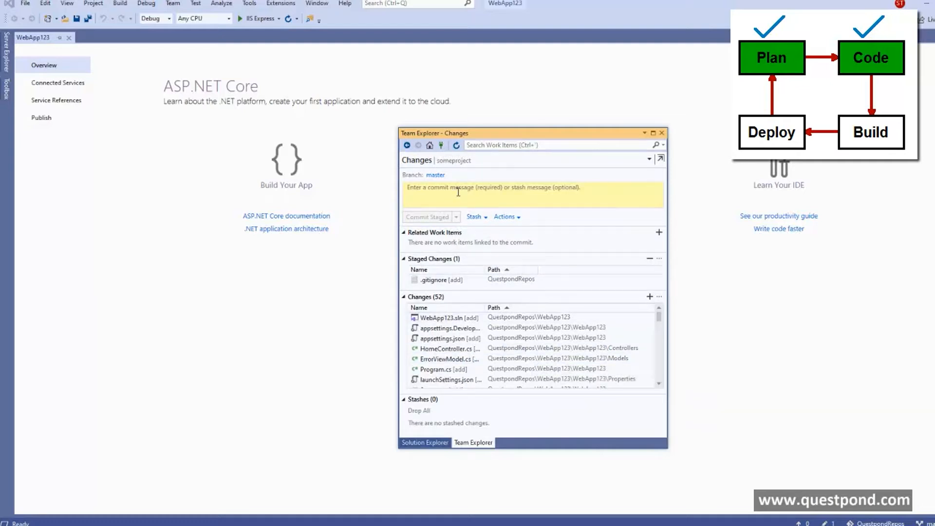
click(442, 146)
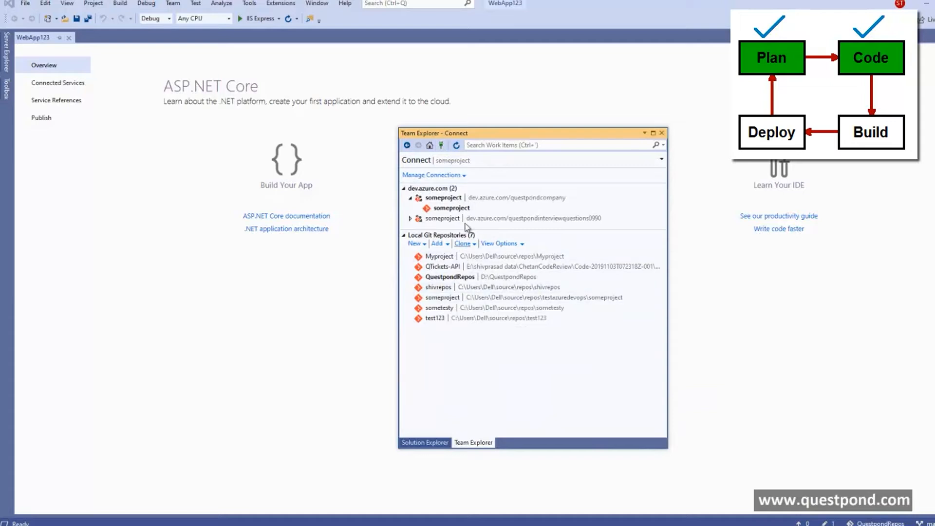
click(430, 145)
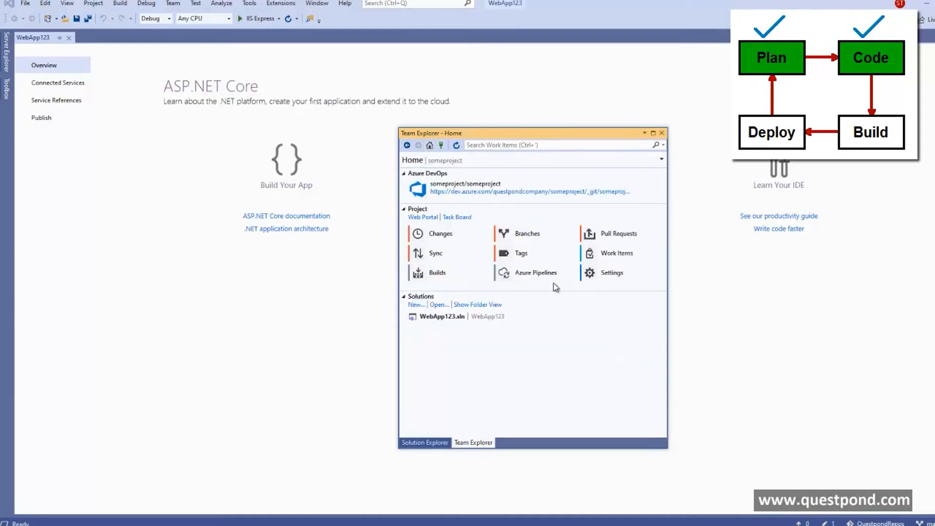
Inspect the remotes in someproject's Git repository settings and compare them with the HTTPS clone URL in Azure DevOps Repos in the browser.
click(612, 274)
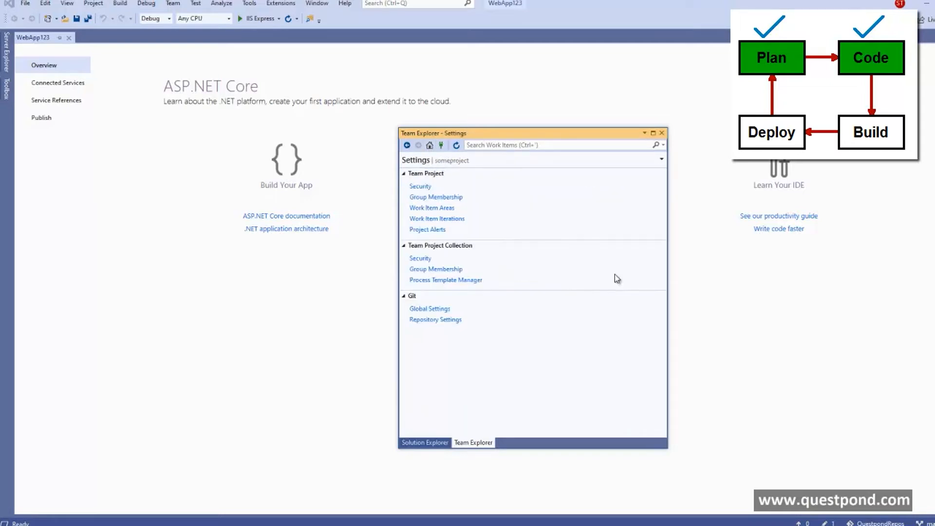
click(451, 321)
click(404, 253)
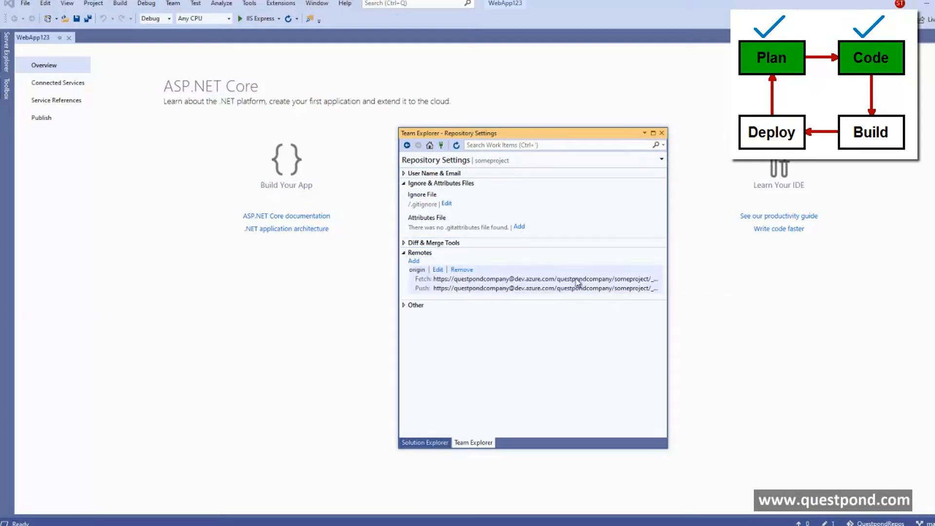
click(526, 525)
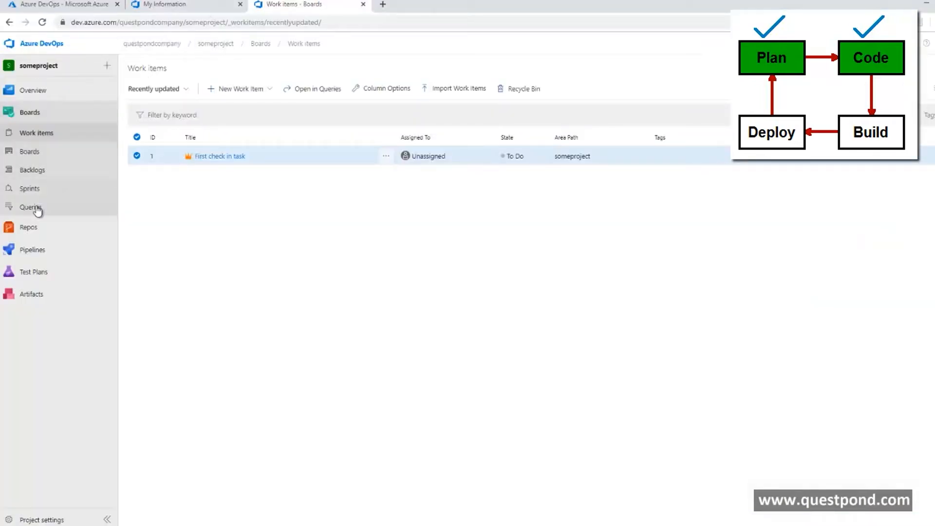
click(39, 229)
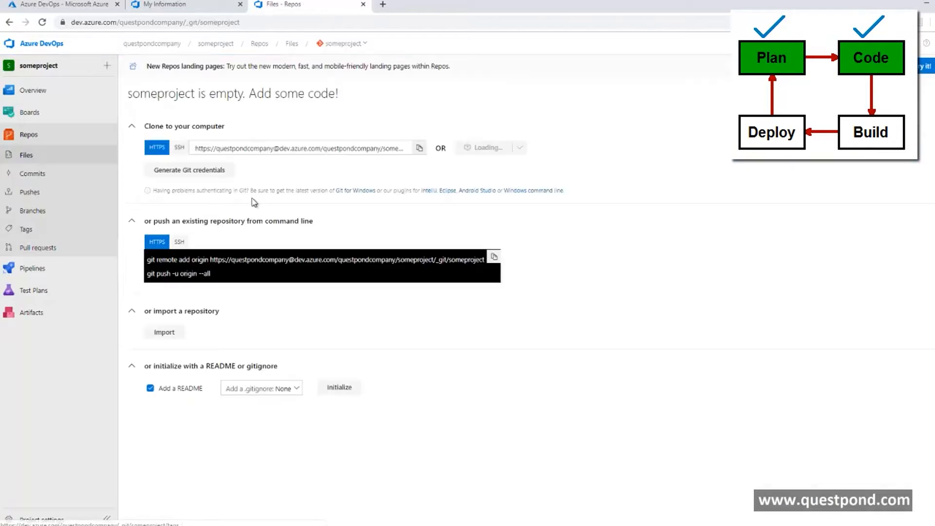
drag(279, 149, 404, 148)
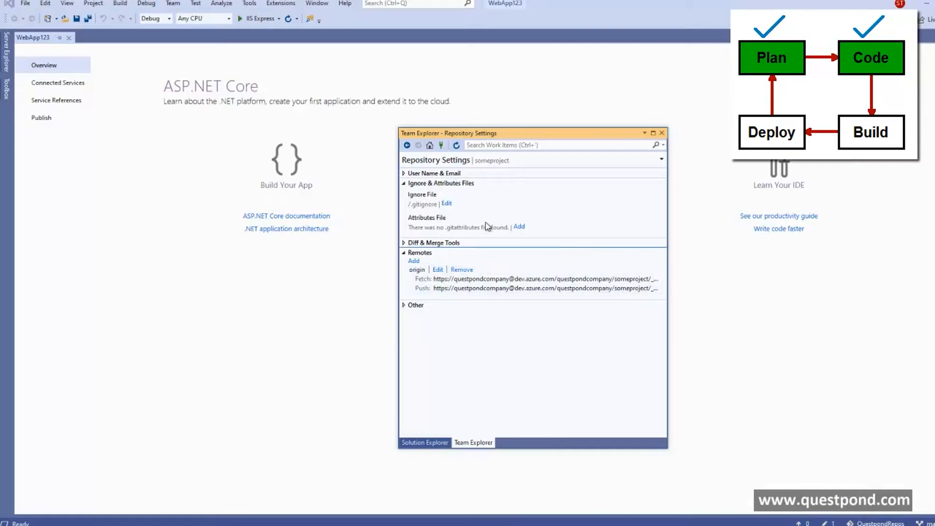
Back in Visual Studio, open the pending changes of someproject on the master branch, ready for a commit message.
click(429, 146)
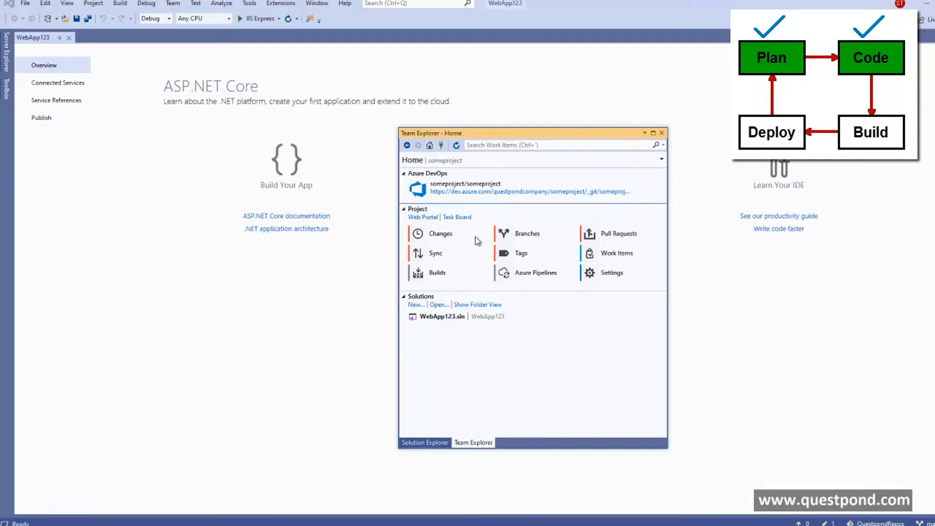
click(428, 234)
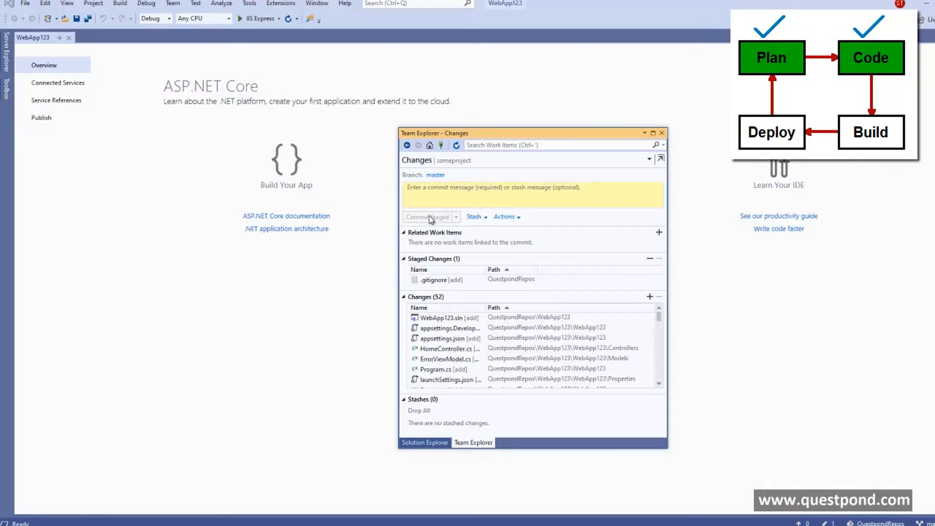
click(436, 202)
text(sdfsdf)
key(ctrl+a)
text(fr)
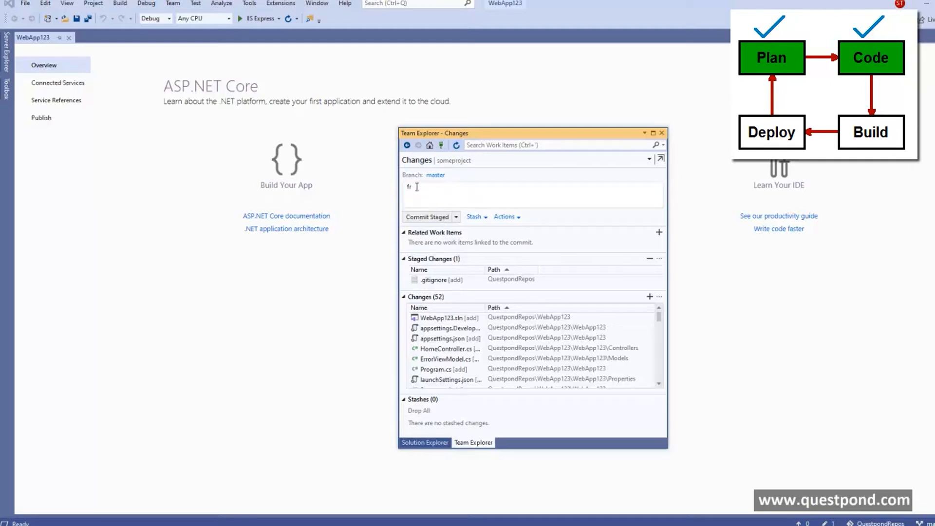
text(esh strct)
key(BackSpace)
key(BackSpace)
key(BackSpace)
key(BackSpace)
key(BackSpace)
key(BackSpace)
key(BackSpace)
key(BackSpace)
key(BackSpace)
key(BackSpace)
key(BackSpace)
Commit the staged .gitignore with the message "initial code" and try to sync it with the remote.
text(initial)
click(455, 218)
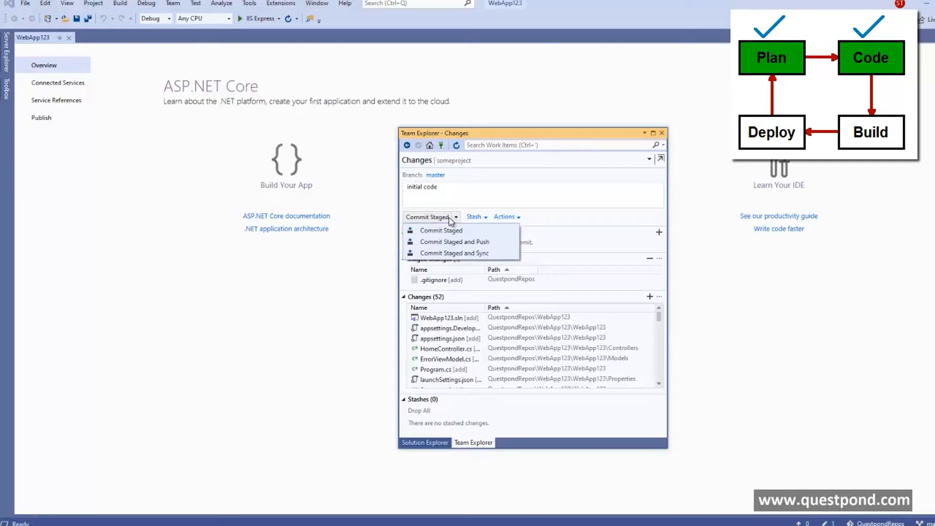
click(473, 253)
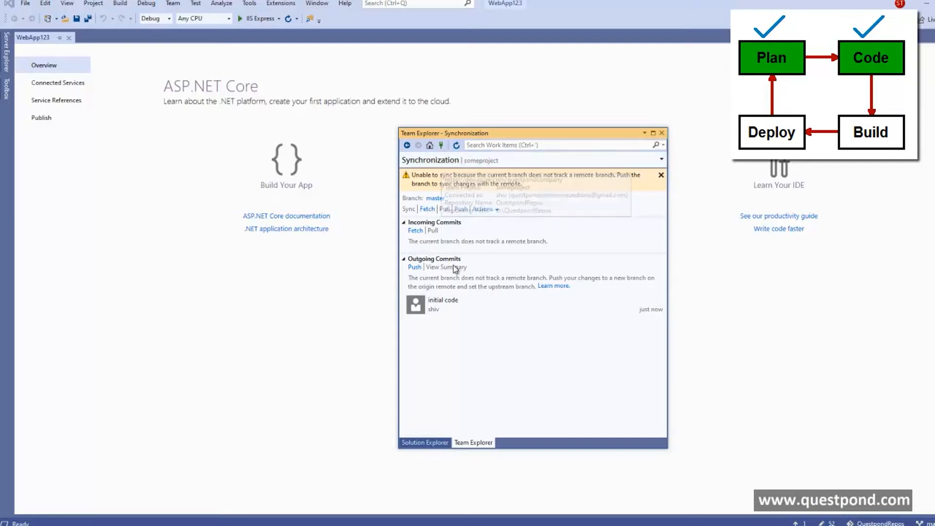
Check Team Explorer's connections and return to its home page.
click(440, 146)
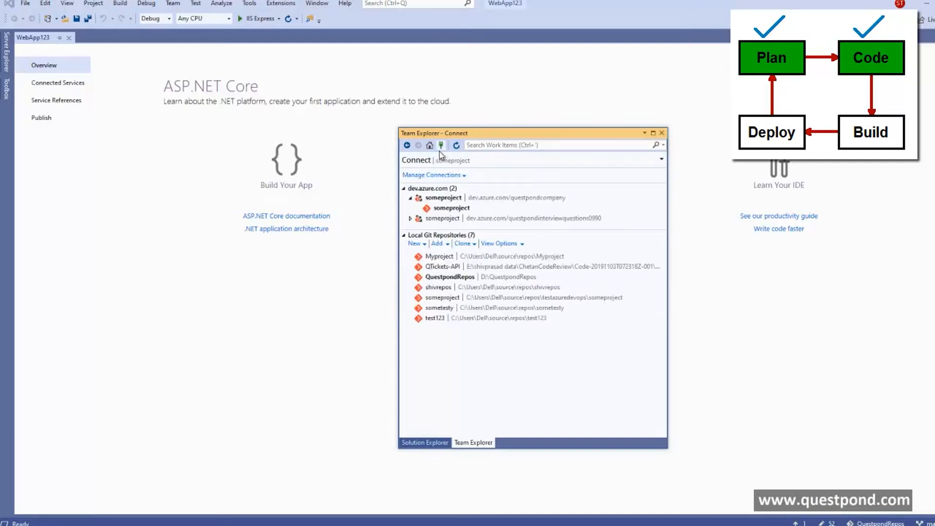
click(425, 161)
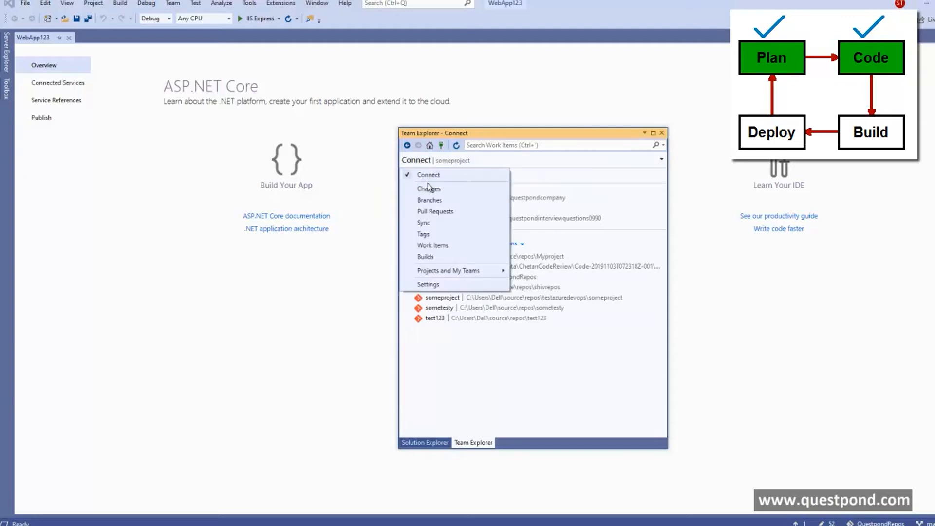
click(429, 175)
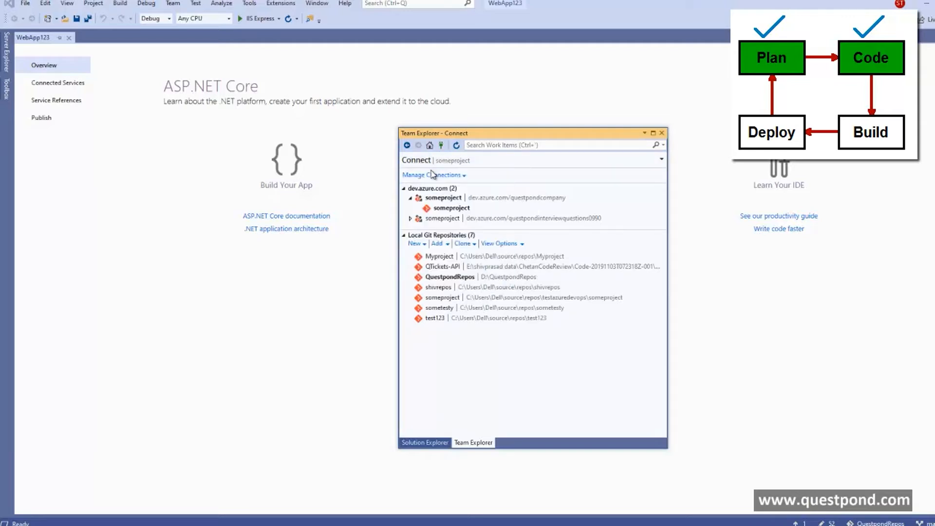
click(430, 146)
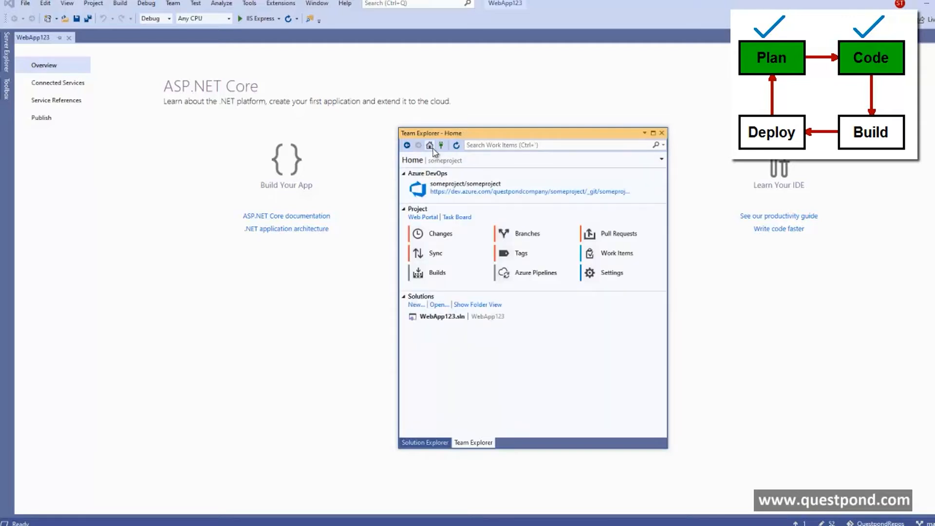
Inspect the details of the outgoing "initial code" commit and return to the synchronization page.
click(452, 254)
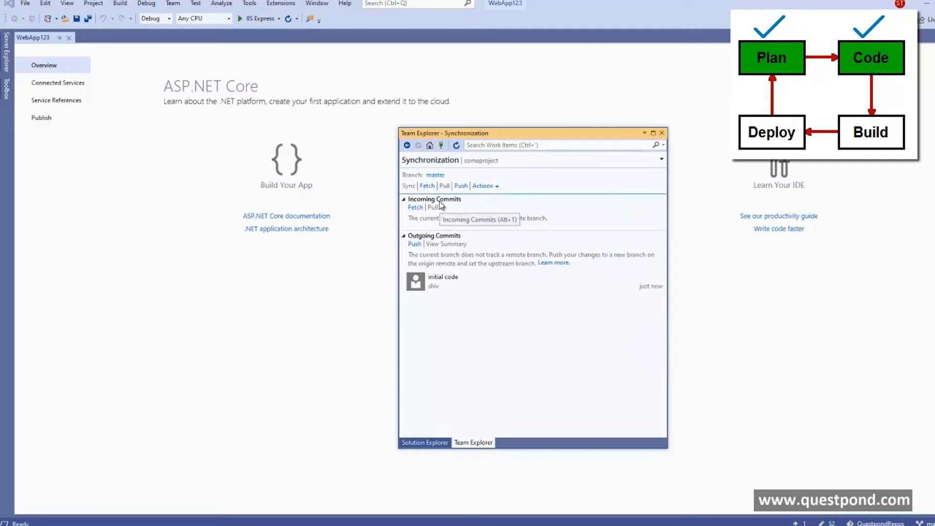
mouse_move(451, 289)
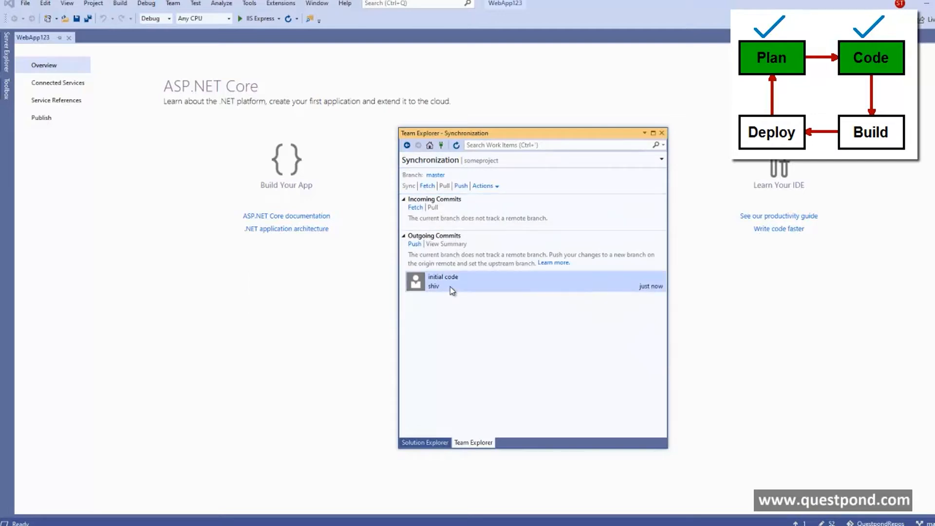
double_click(453, 289)
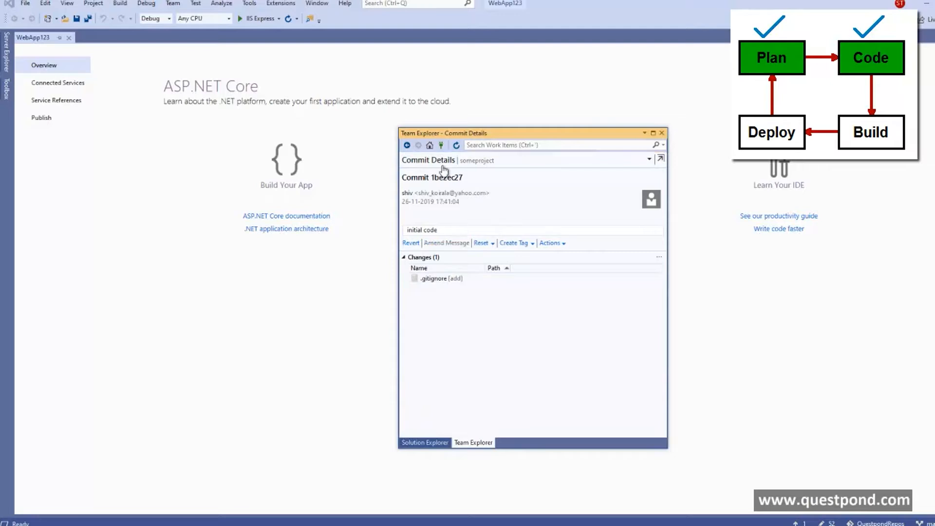
click(429, 145)
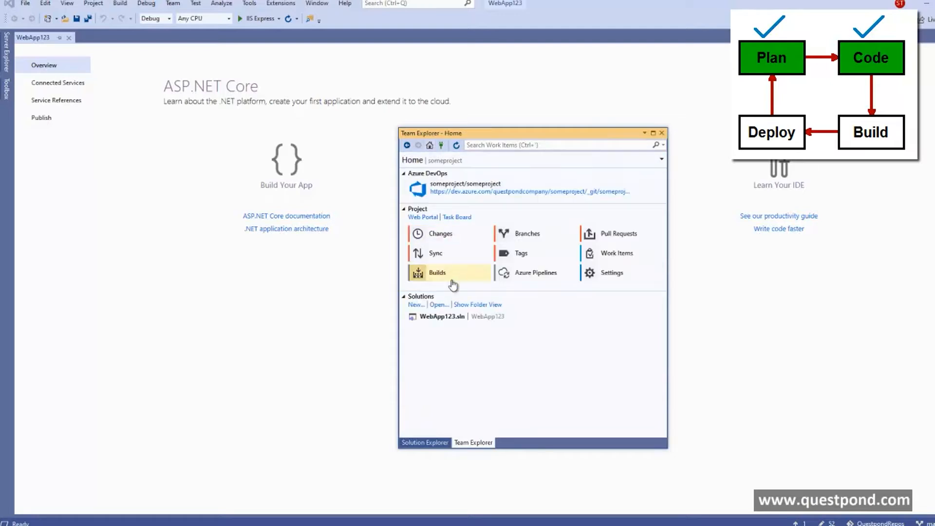
click(444, 257)
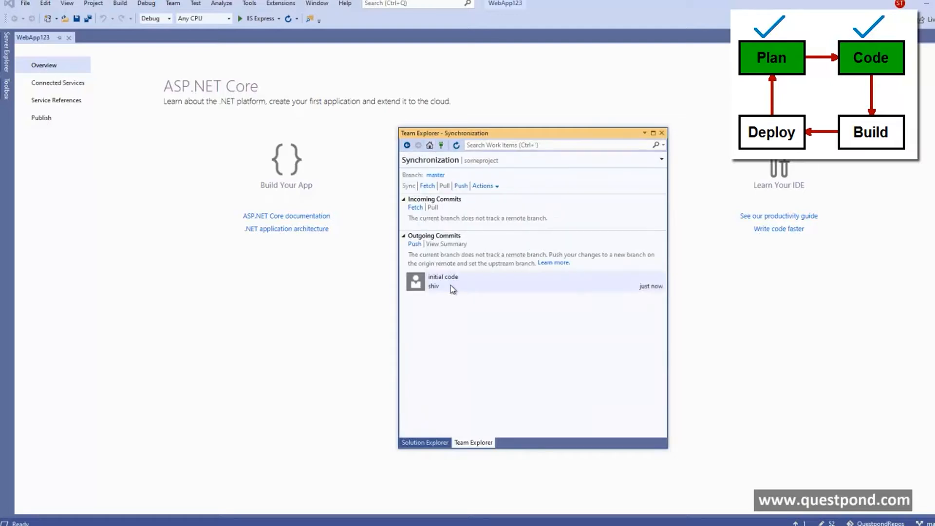
Push the outgoing "initial code" commit of the master branch to origin and sync the branch with the remote.
click(450, 284)
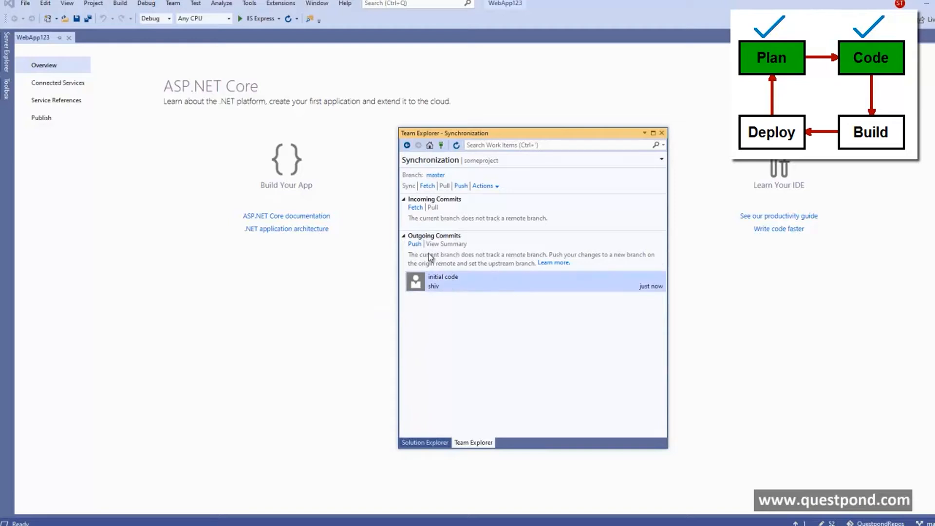
click(415, 244)
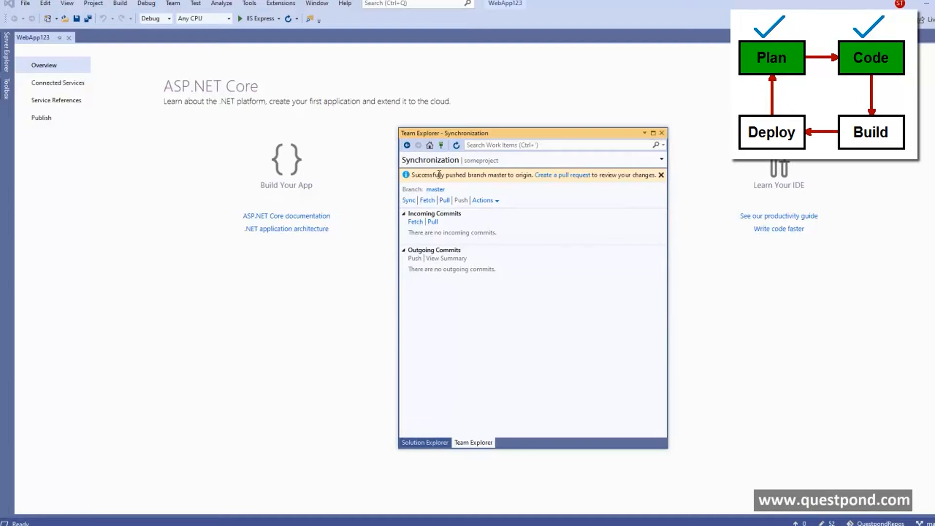
click(410, 200)
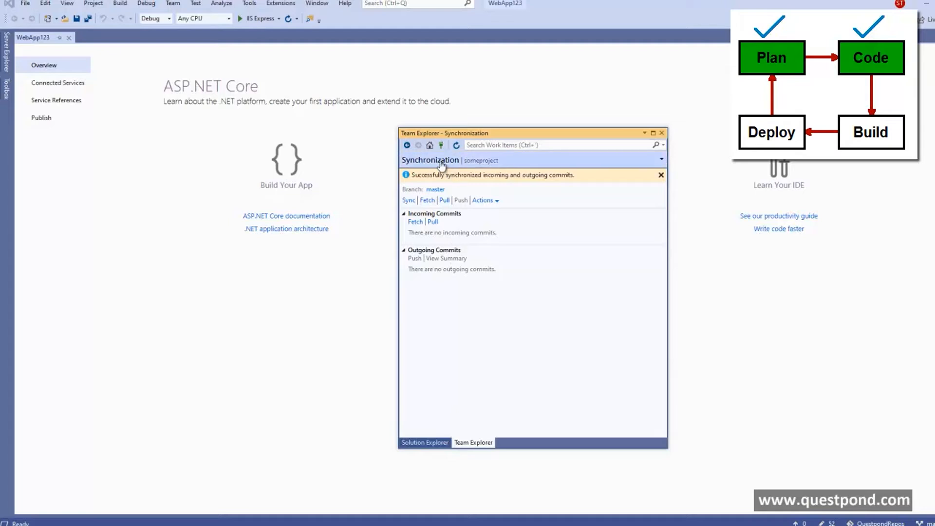
Return to Team Explorer's home page, then switch to Azure DevOps and reload the someproject repository files.
click(431, 145)
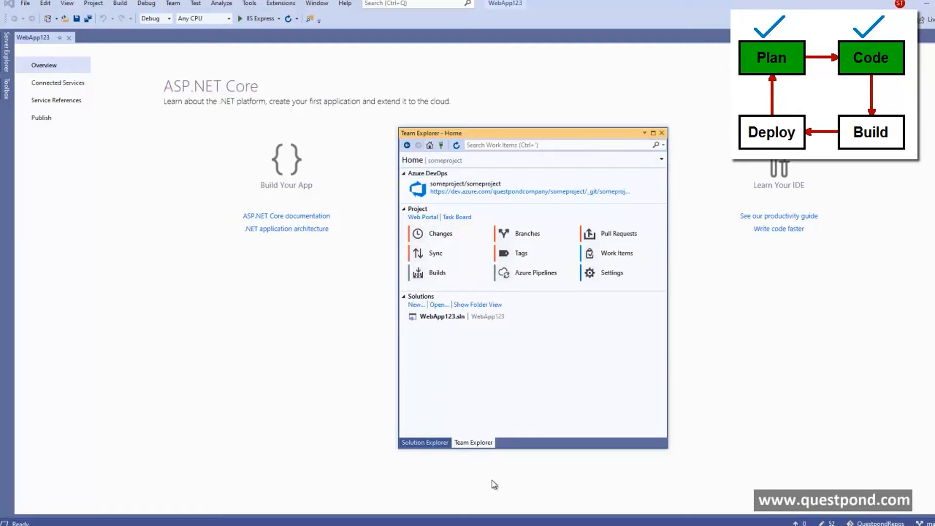
click(516, 525)
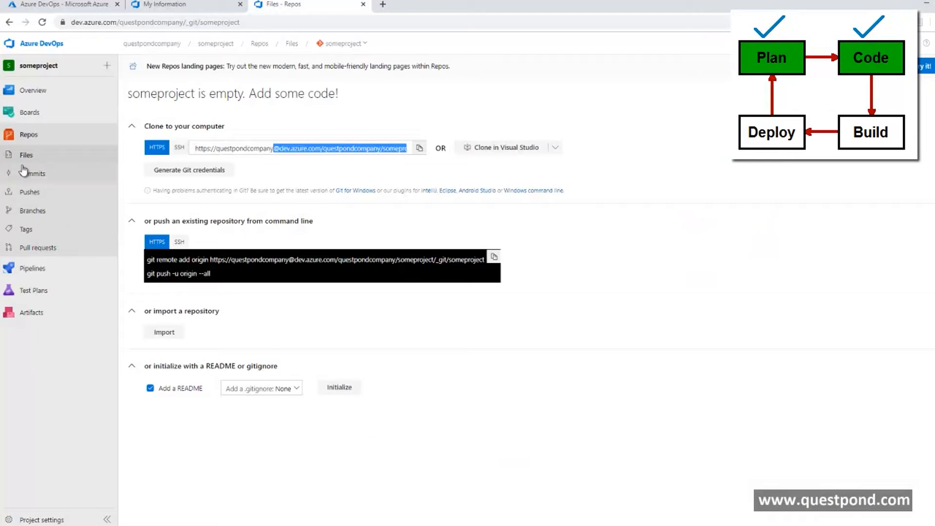
click(42, 21)
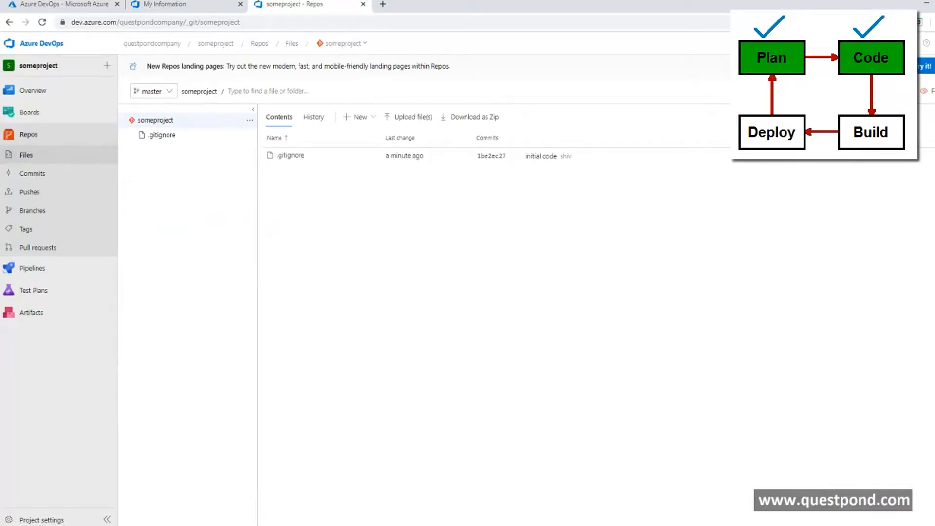
Back in Visual Studio, commit all pending project files with the message "please commite the initial code" and push the commit to the remote.
click(486, 525)
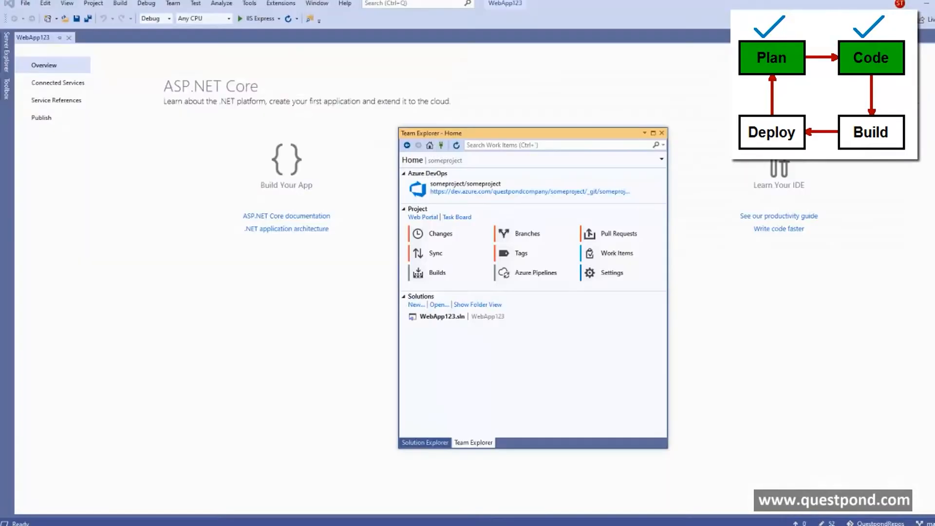
click(436, 236)
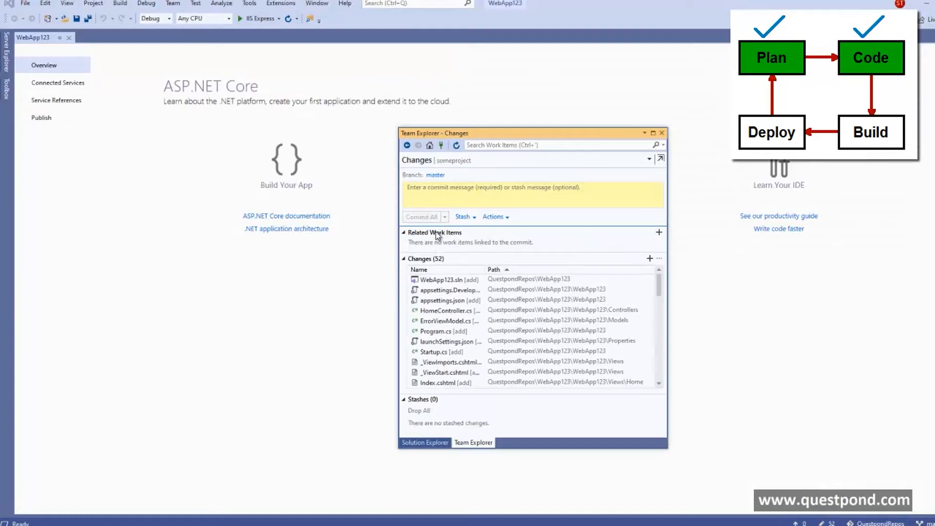
click(453, 192)
text(please)
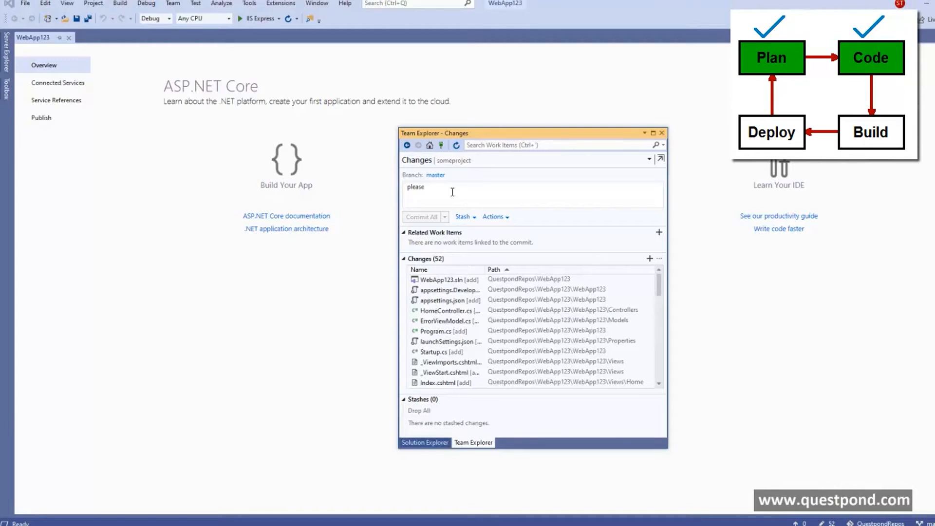
text( commite the initial code)
click(428, 218)
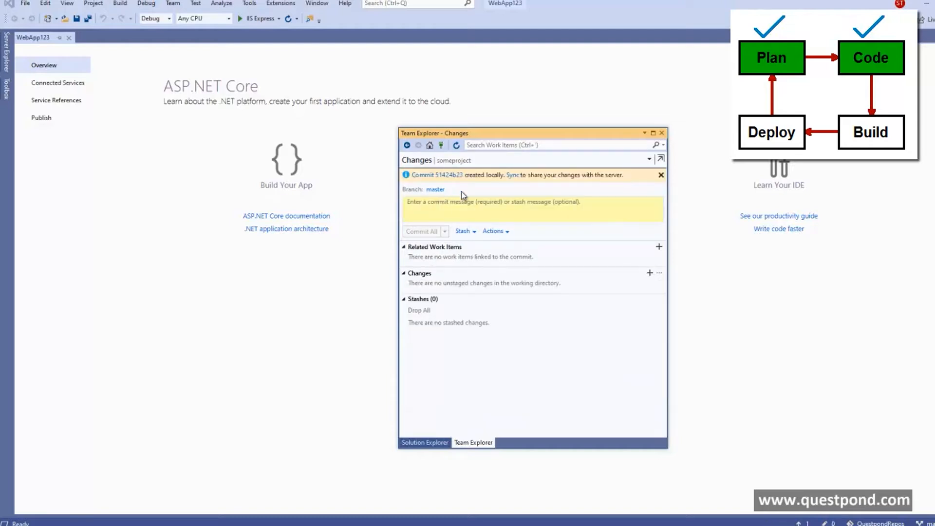
click(512, 176)
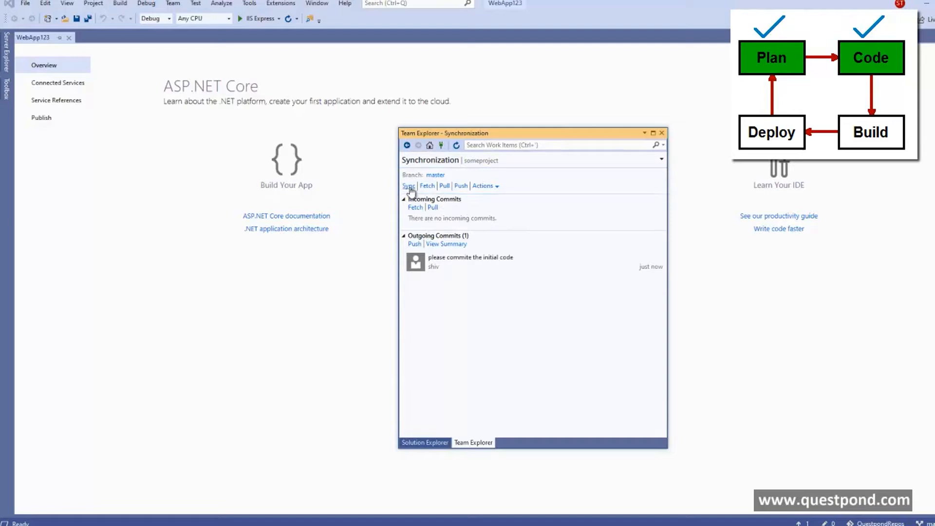
click(461, 186)
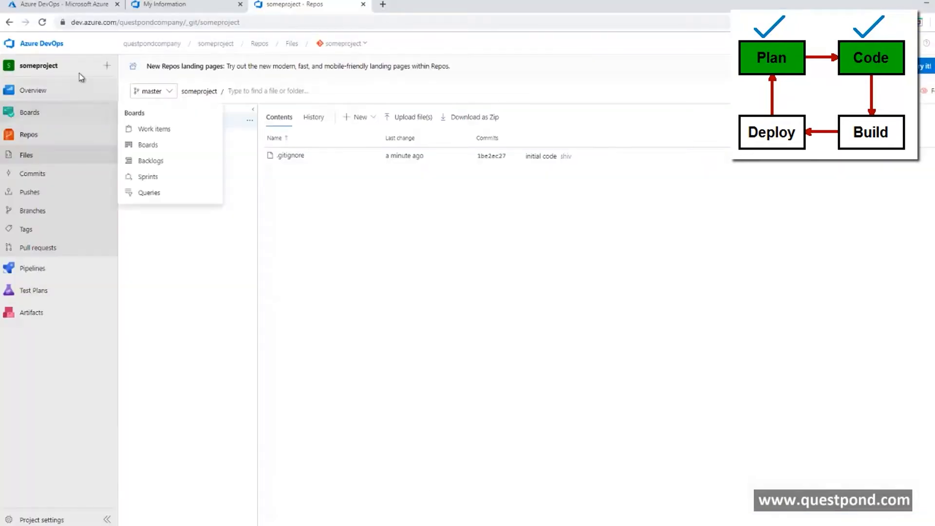
Switch to Azure DevOps, reload the repository files and open the inner WebApp123 folder to check its contents.
click(43, 24)
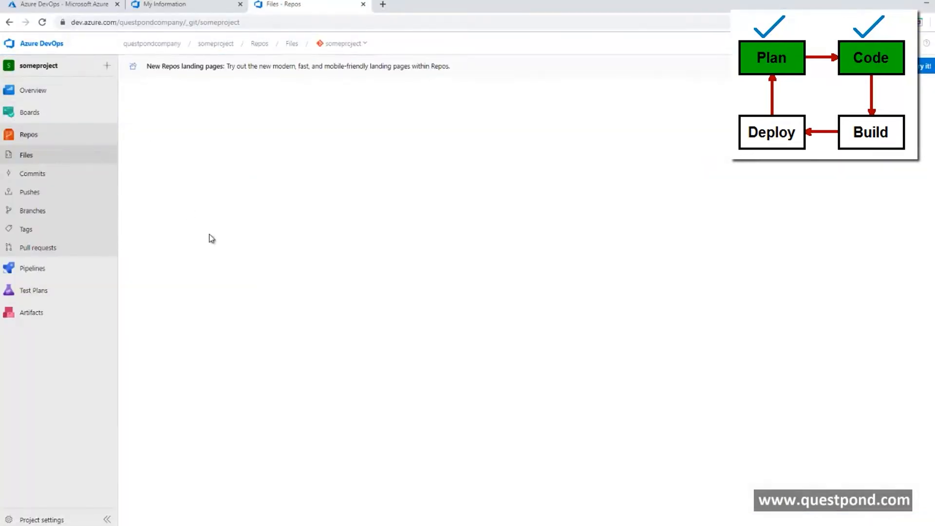
click(165, 135)
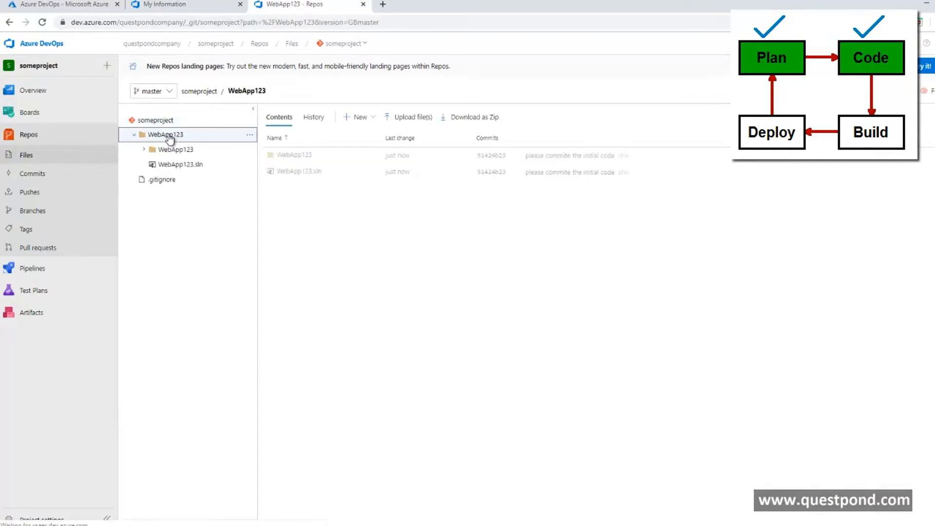
click(175, 151)
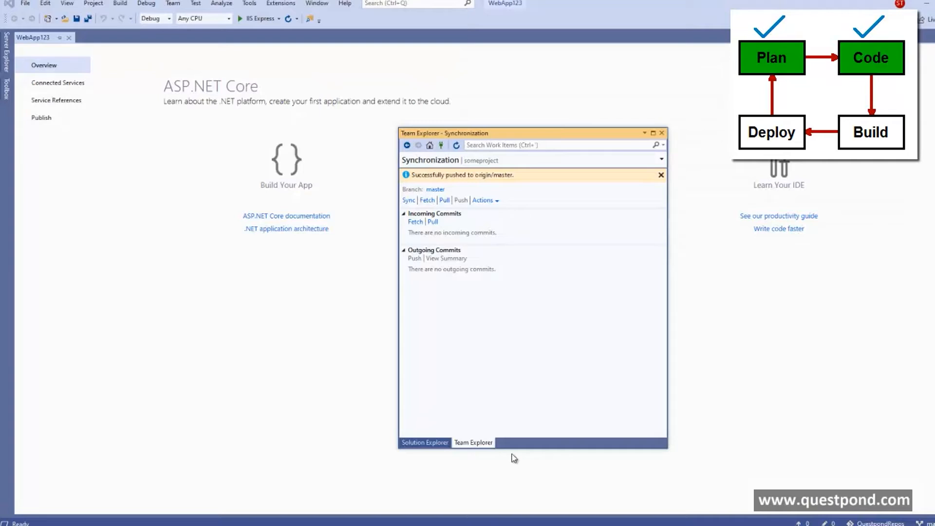
In Visual Studio, open Startup.cs, add the comment "// added some more" above the Startup class and save the file.
click(444, 443)
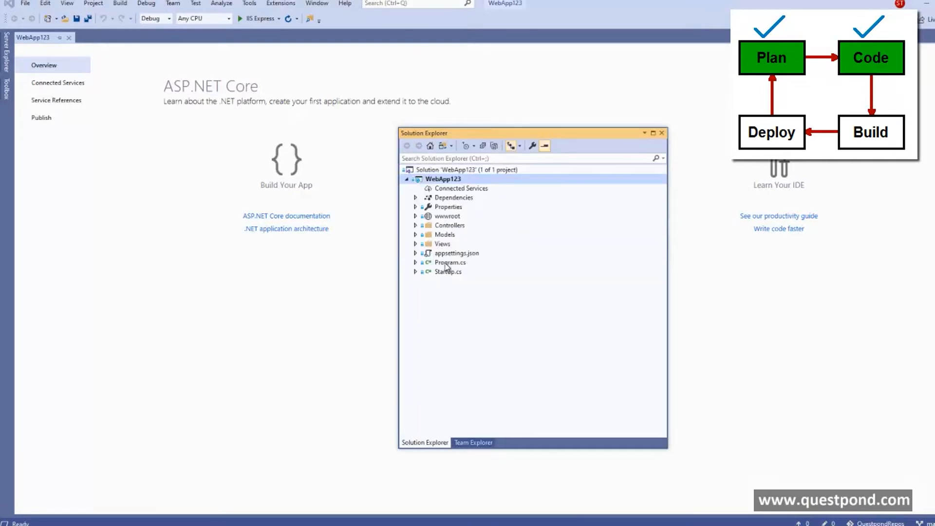
double_click(447, 271)
click(166, 296)
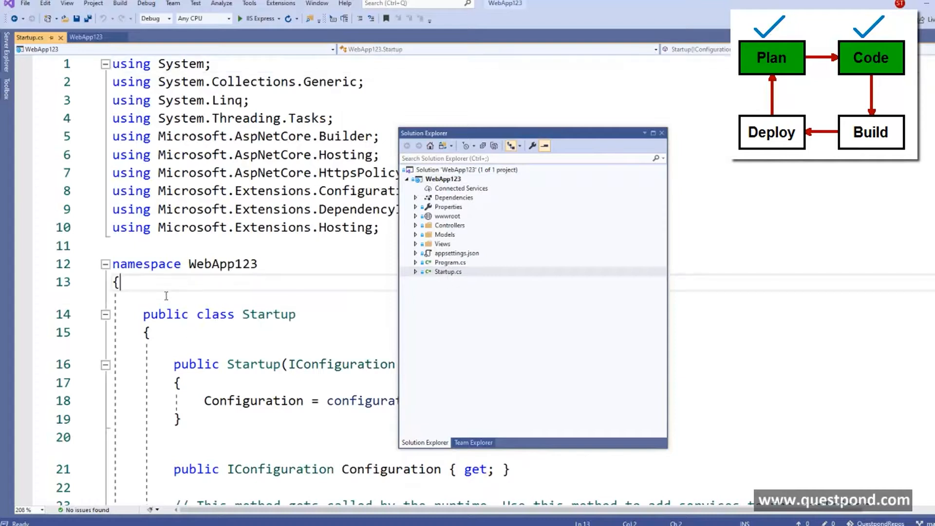
key(Return)
text(// adde)
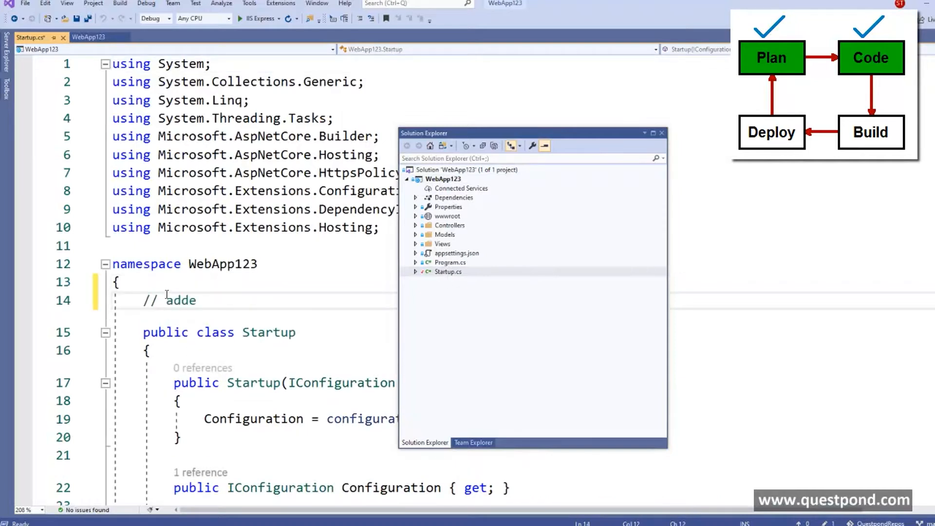
text(d some more)
key(ctrl+s)
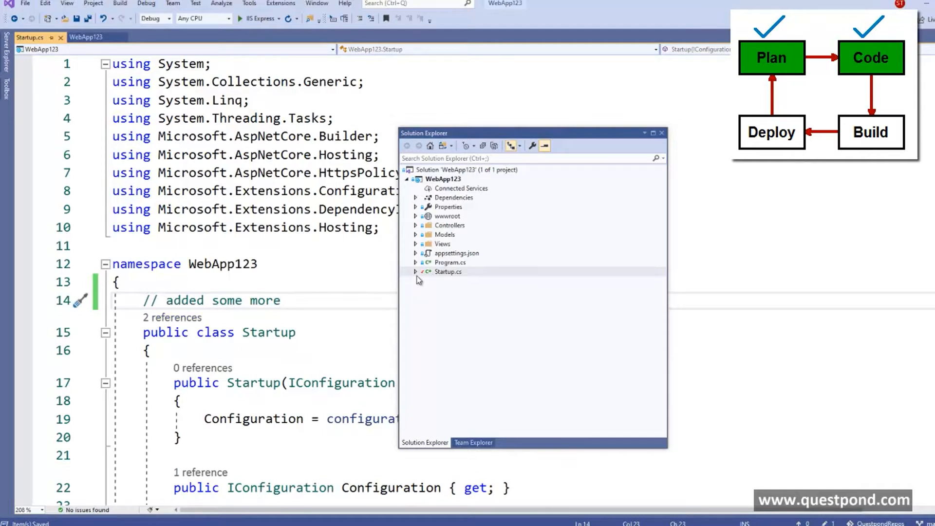
Prepare a commit for the changed Startup.cs with the message "new changed".
right_click(444, 272)
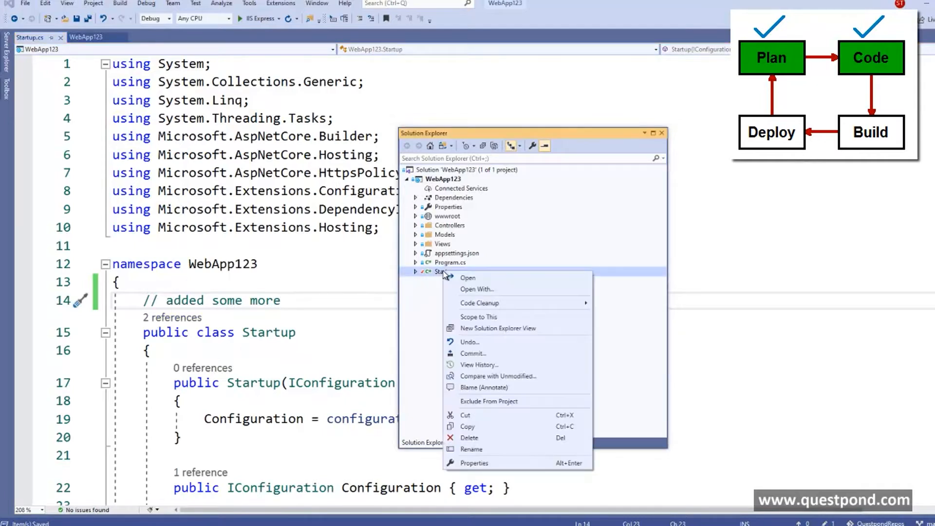
click(473, 353)
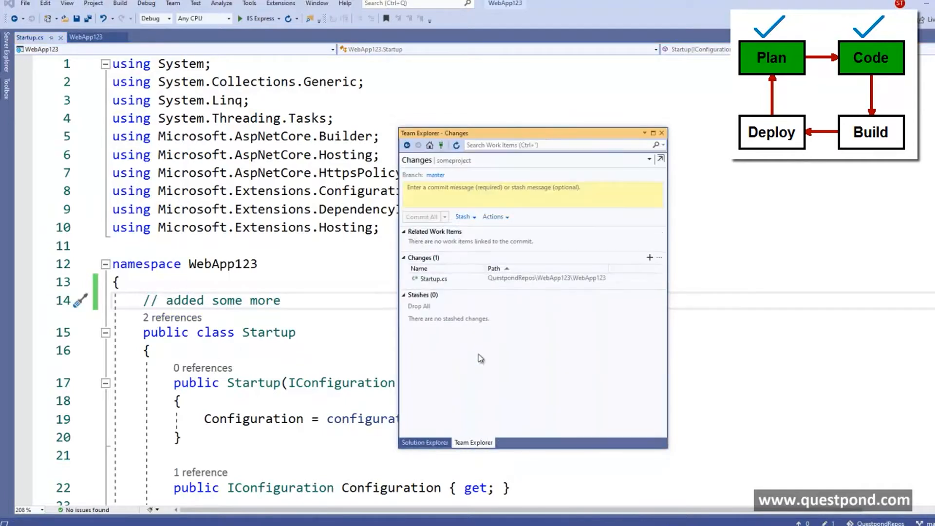
click(443, 195)
text(sdfsd)
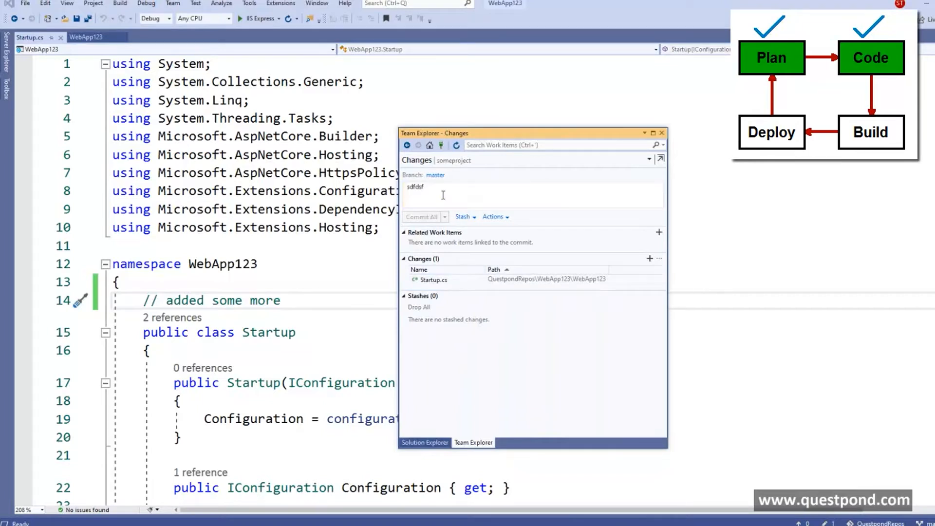
double_click(416, 187)
text(new changed)
Link the work item with ID 1 to the pending commit.
click(659, 232)
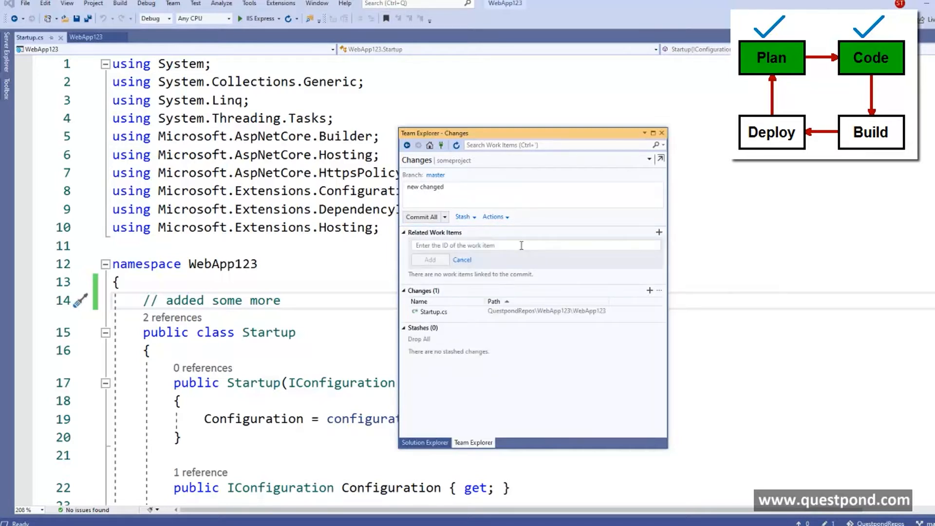
text(1)
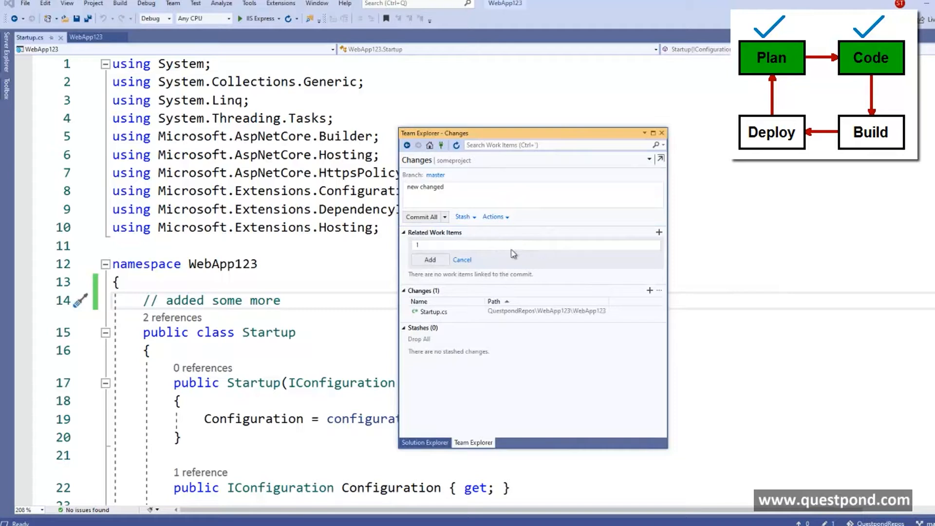
click(440, 264)
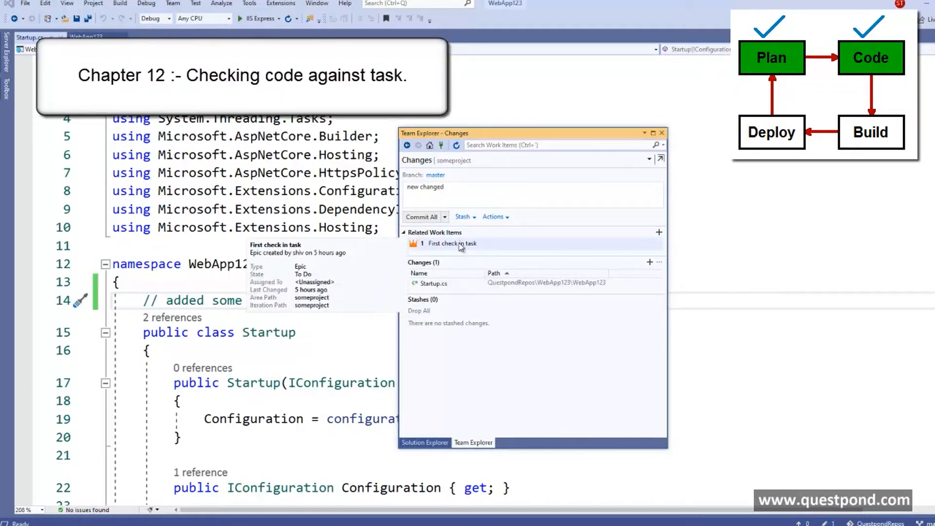
Check the linked work item's details, then commit all changes and sync them with the remote.
click(444, 217)
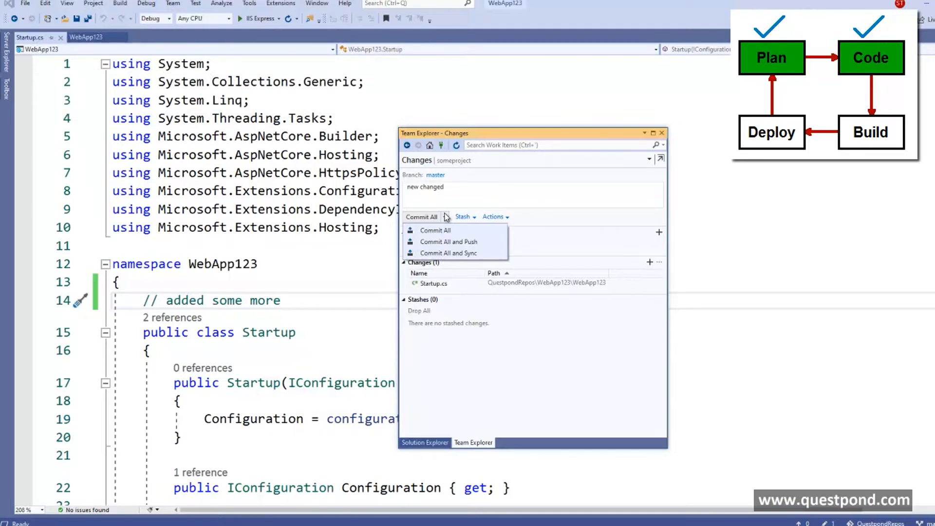
click(469, 192)
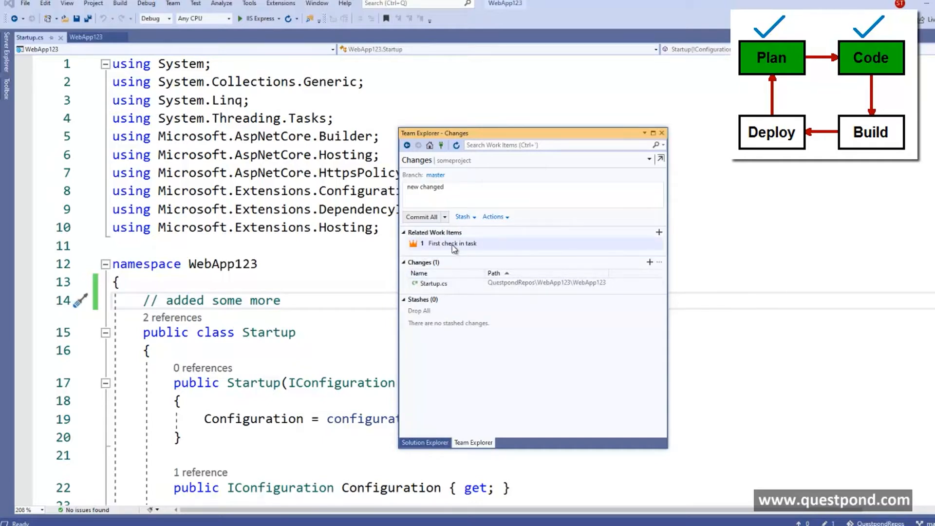
mouse_move(453, 248)
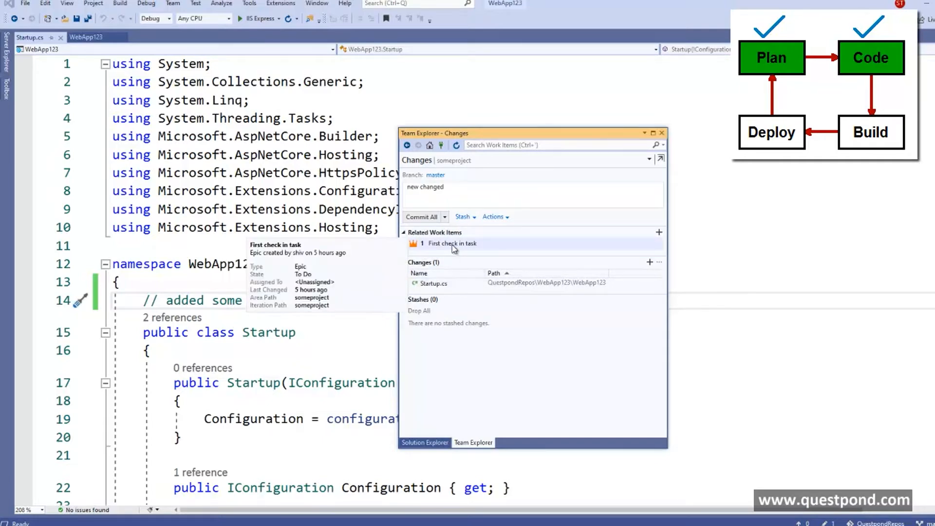
click(444, 217)
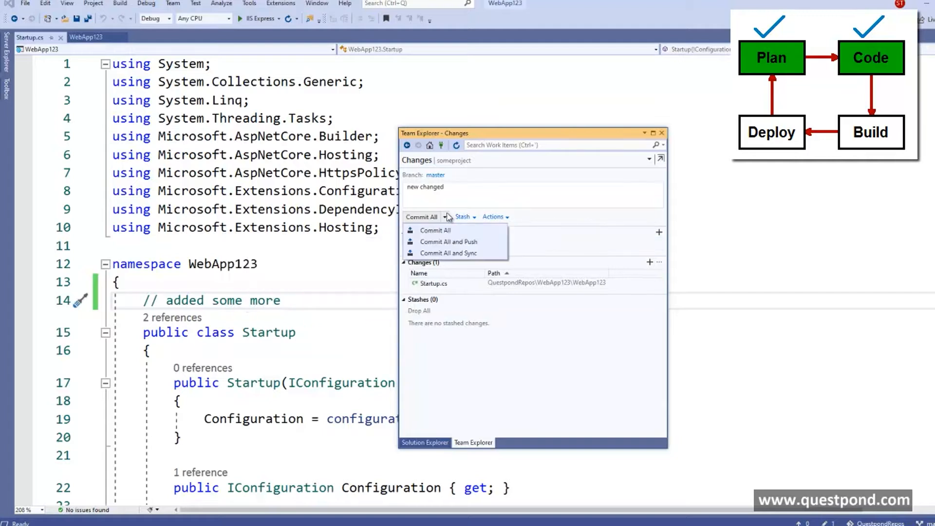
click(447, 259)
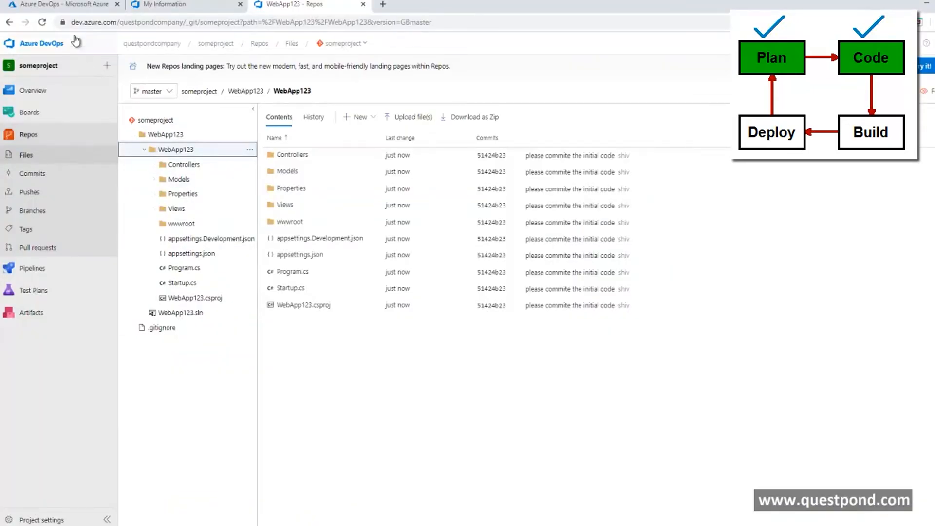
Switch to Azure DevOps, reload the repository and inspect the "// added some more" comment in Startup.cs.
click(43, 22)
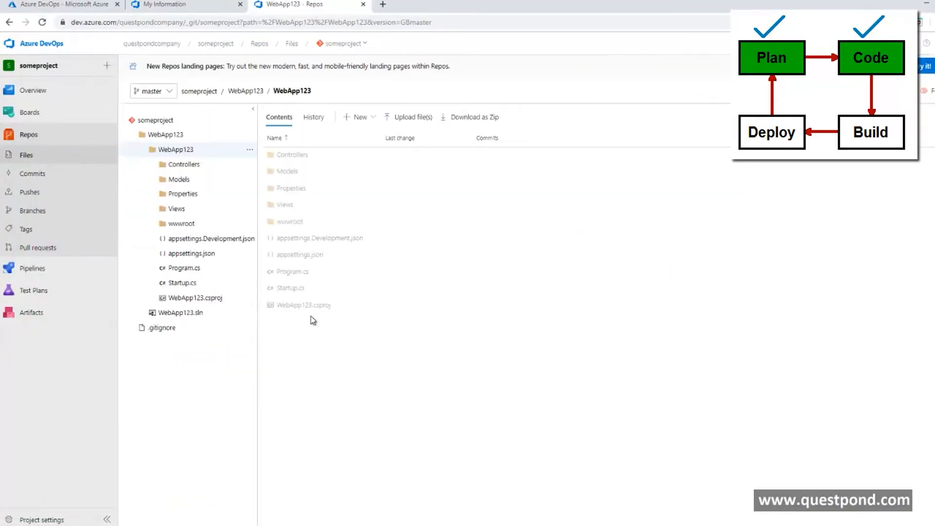
click(287, 290)
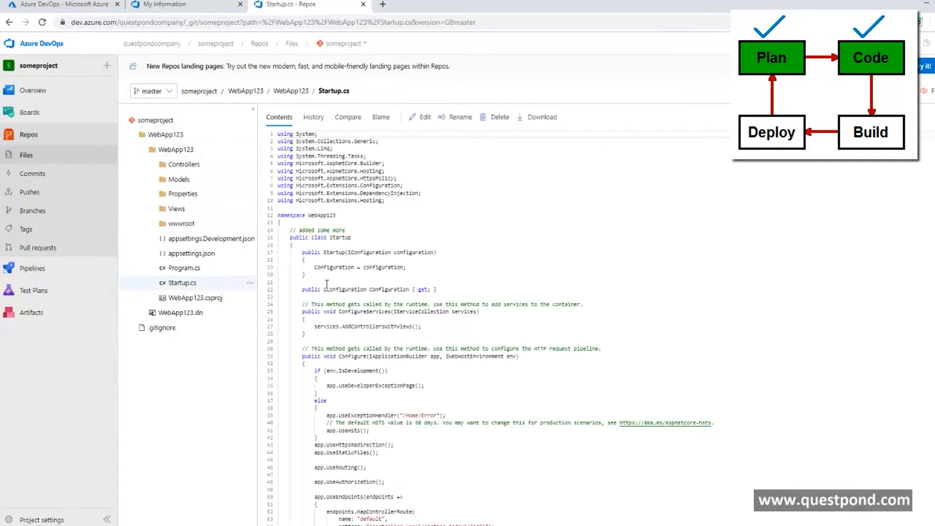
drag(284, 230, 370, 235)
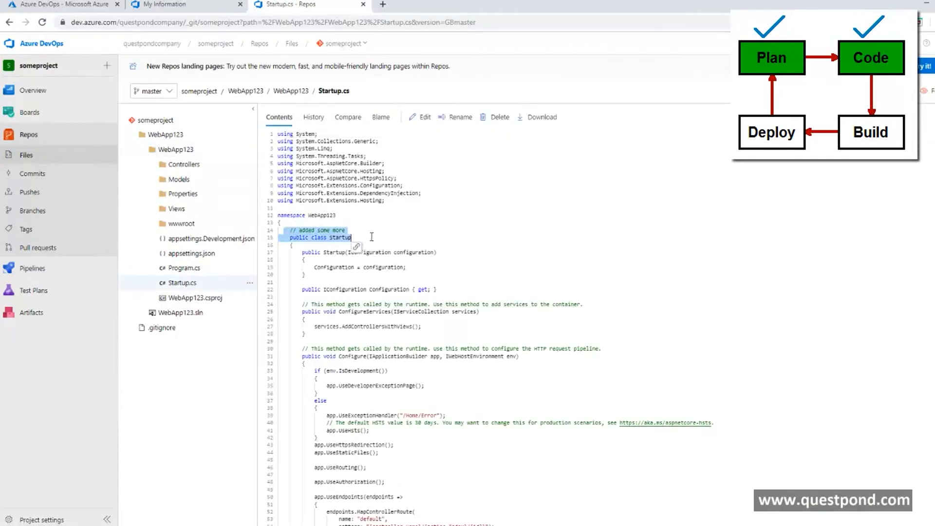
click(370, 235)
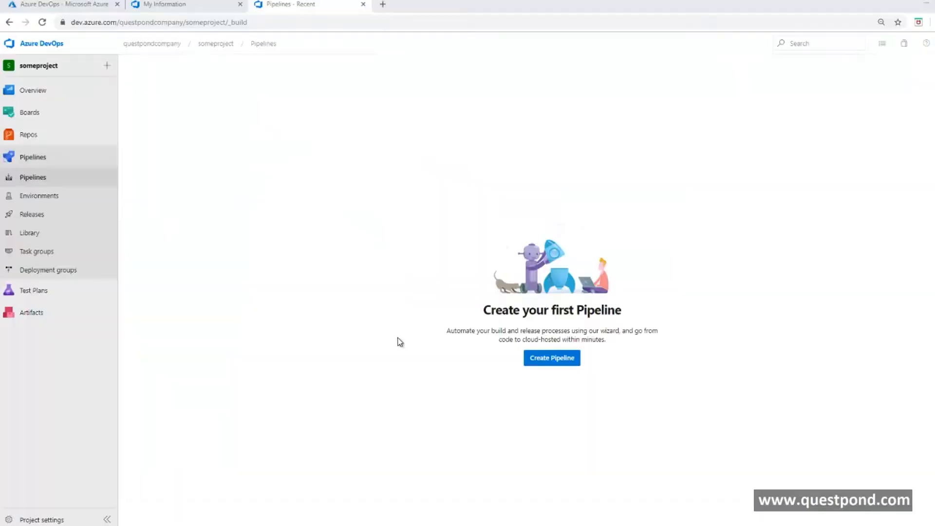
Review the project's work items and the files in its repository.
mouse_move(28, 136)
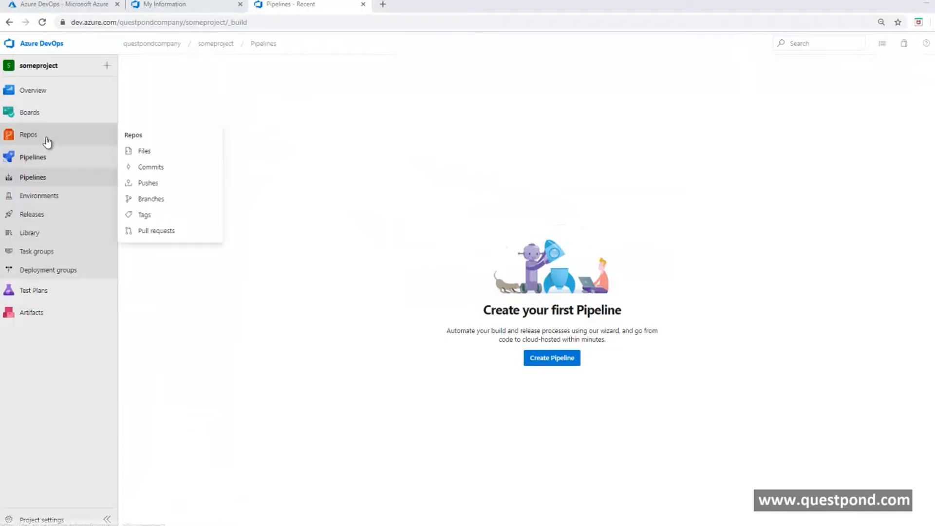
mouse_move(40, 118)
click(161, 128)
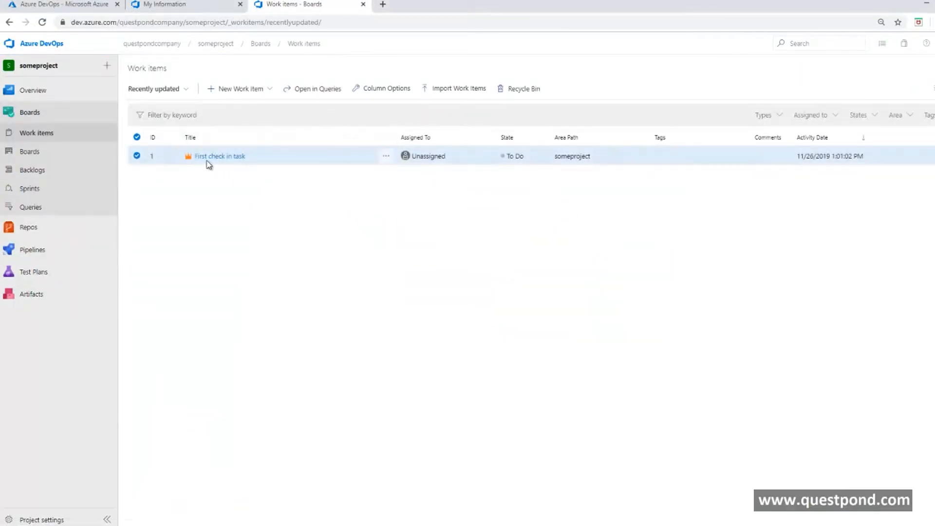
click(28, 230)
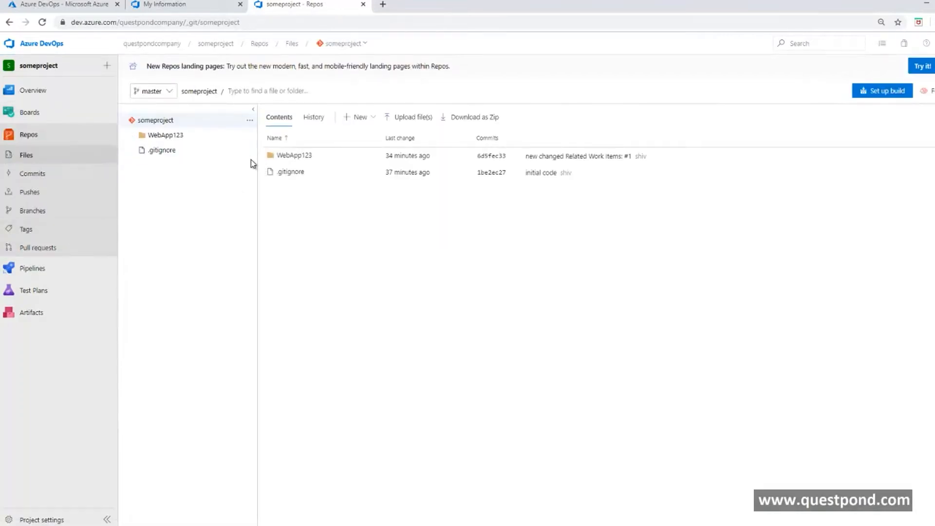
Create a pipeline from the Azure Repos Git repository someproject using the ASP.NET Core (.NET Framework) template.
click(51, 267)
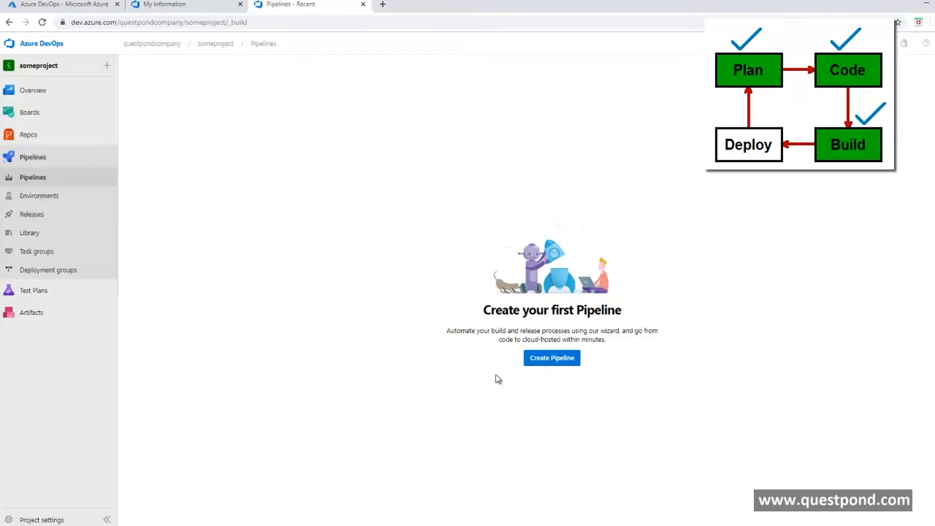
click(546, 361)
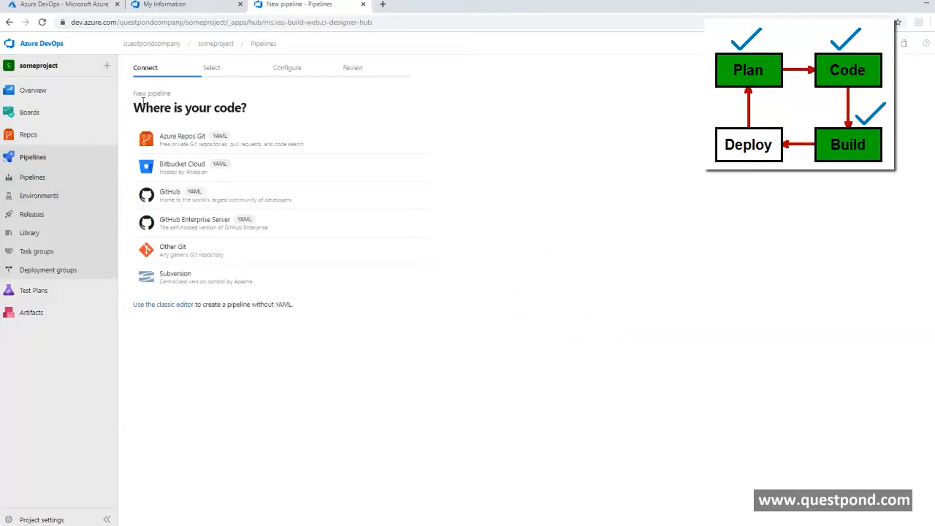
drag(134, 106, 255, 112)
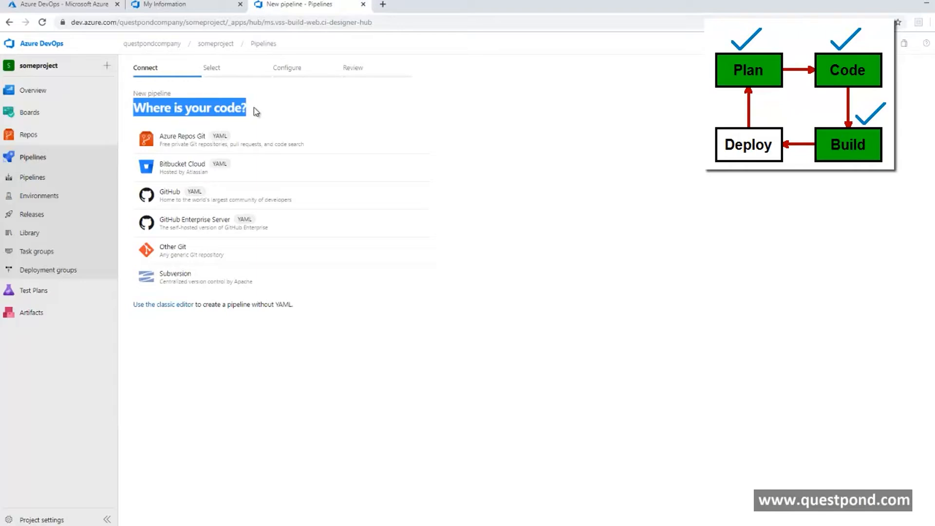
mouse_move(21, 145)
click(176, 144)
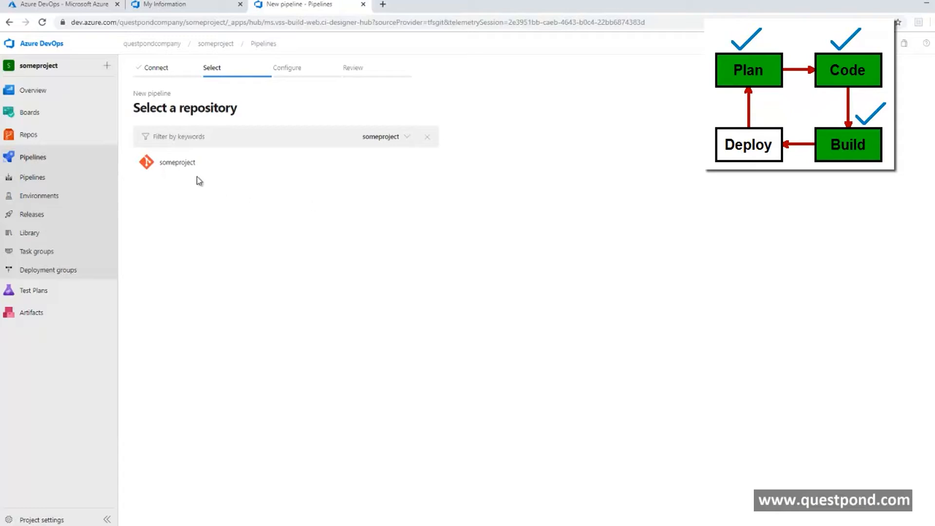
click(184, 165)
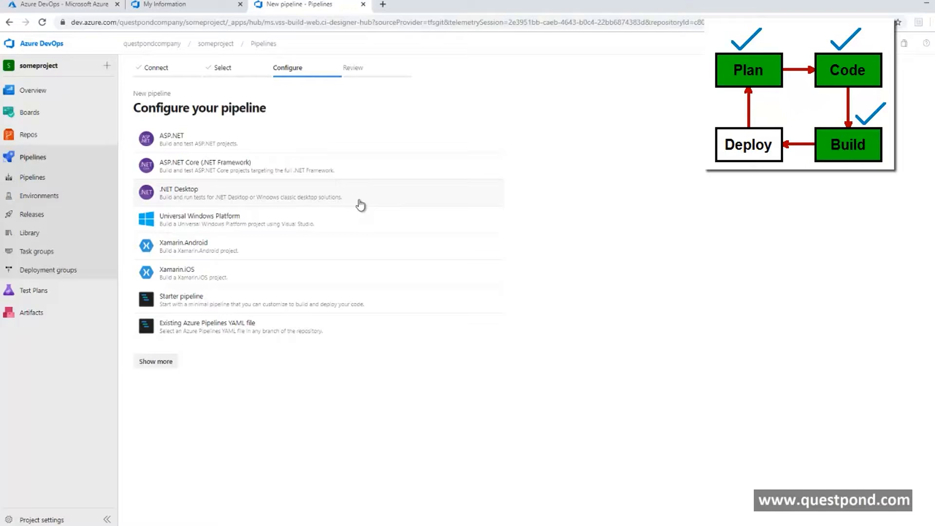
click(233, 169)
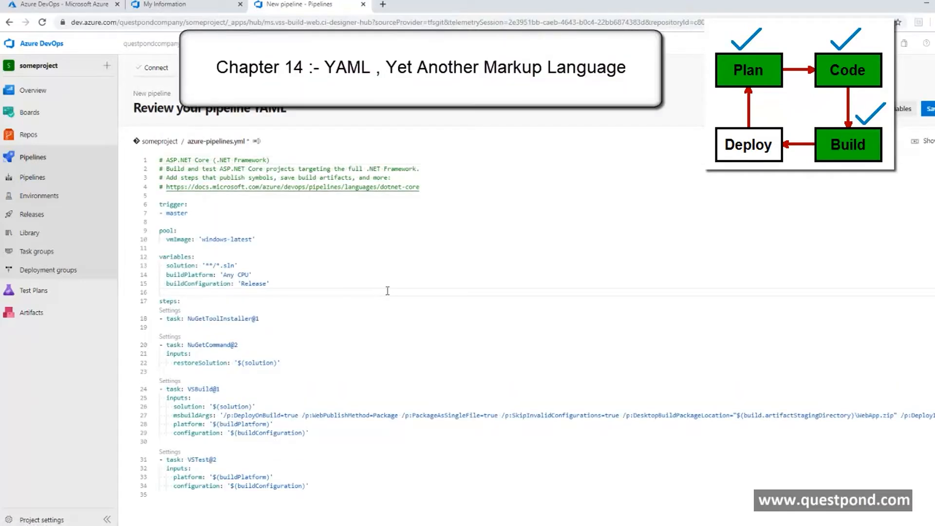
Look through the generated azure-pipelines.yml at a larger zoom and examine its pool section.
scroll(390, 297, down, 2)
scroll(392, 320, up, 2)
key(ctrl+plus)
key(ctrl+plus)
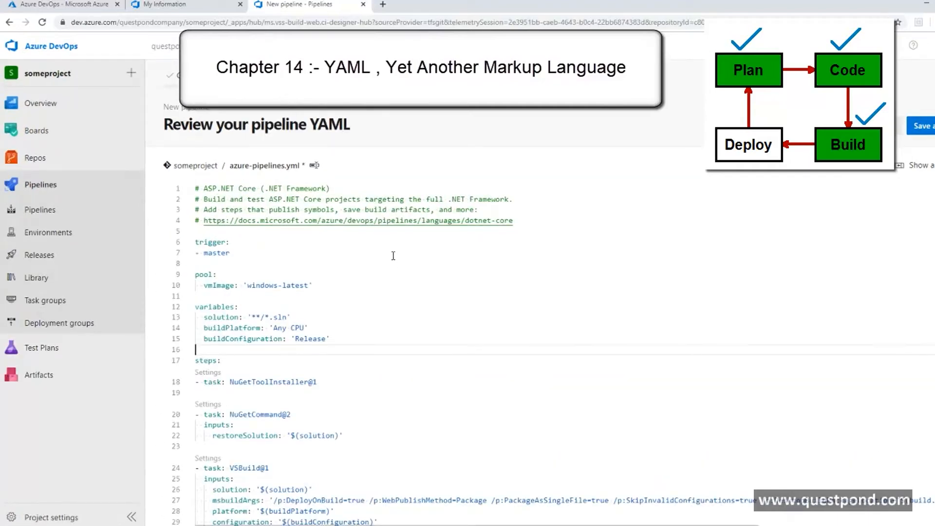
scroll(394, 258, down, 3)
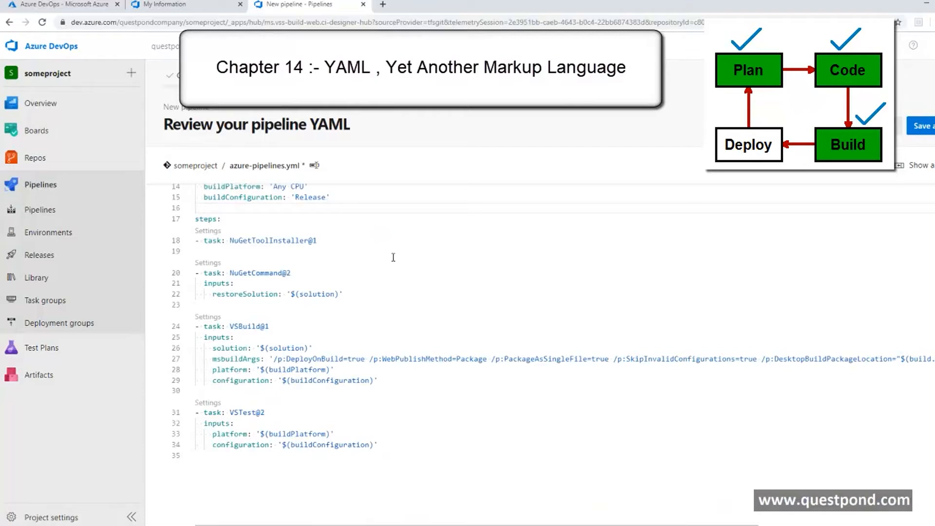
scroll(393, 257, up, 3)
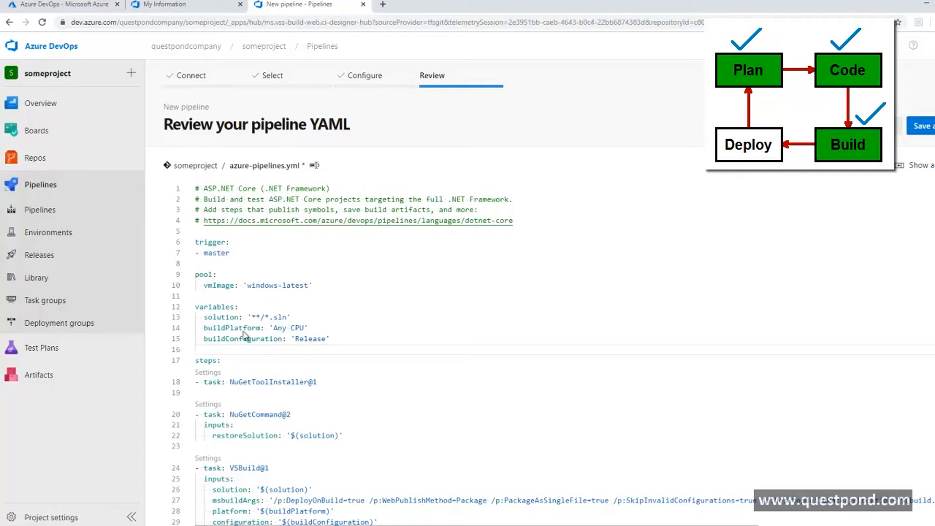
drag(194, 275, 217, 275)
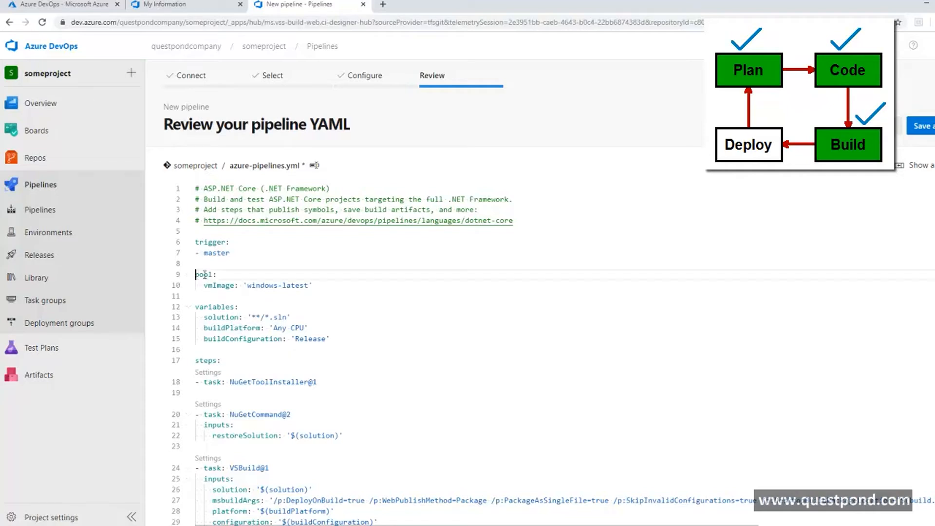
click(189, 308)
click(188, 308)
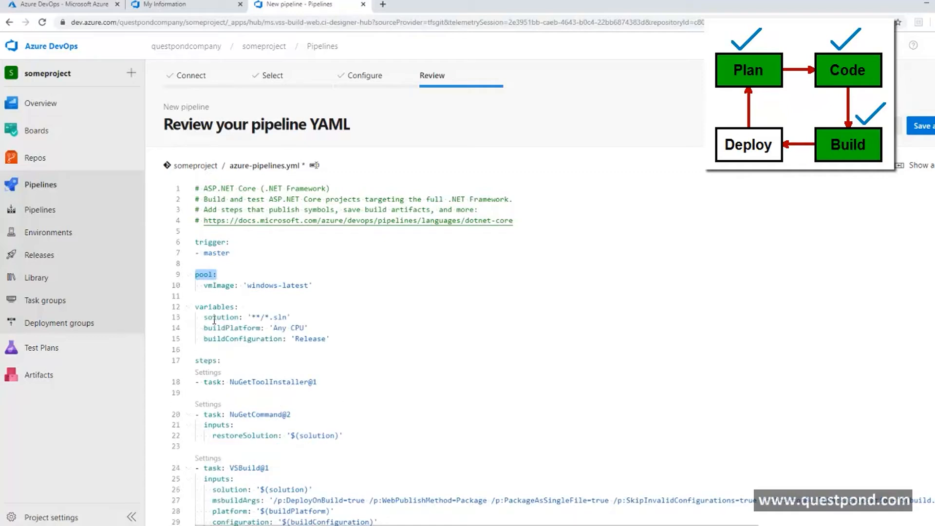
Examine the solution, buildPlatform and buildConfiguration variables in the pipeline YAML.
double_click(214, 318)
double_click(281, 317)
double_click(222, 329)
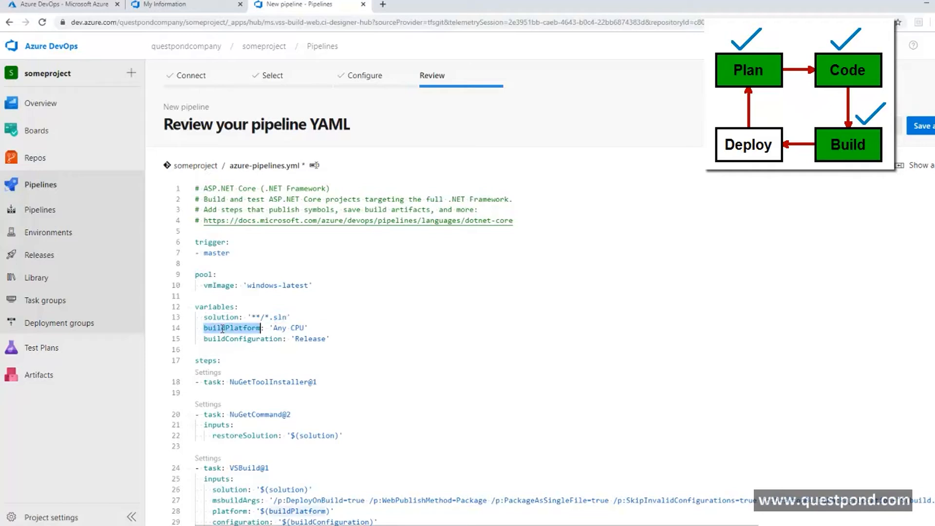
double_click(299, 328)
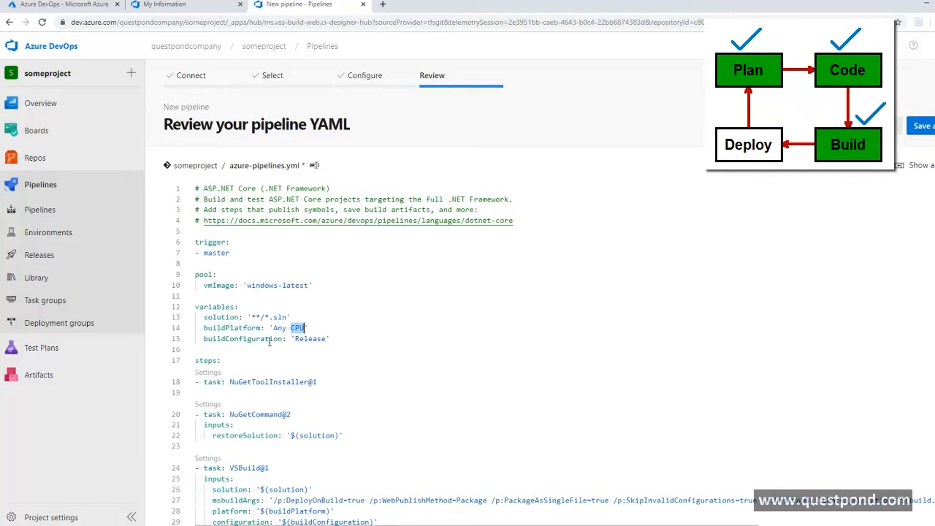
scroll(269, 357, down, 2)
scroll(267, 325, up, 1)
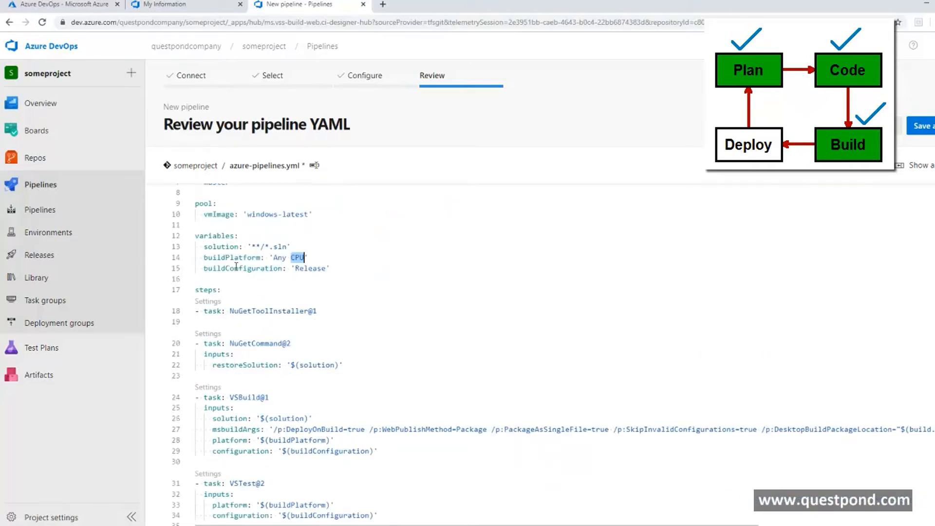
double_click(222, 245)
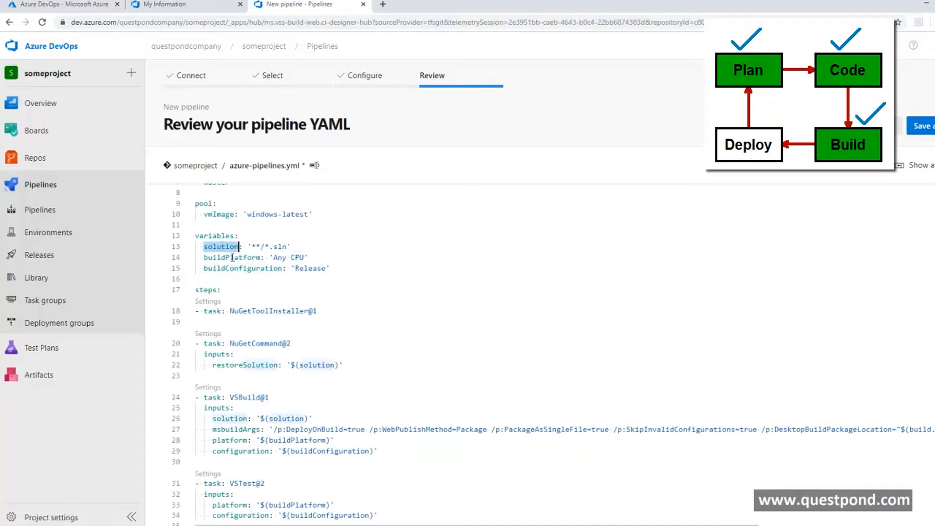
click(244, 254)
drag(253, 246, 288, 246)
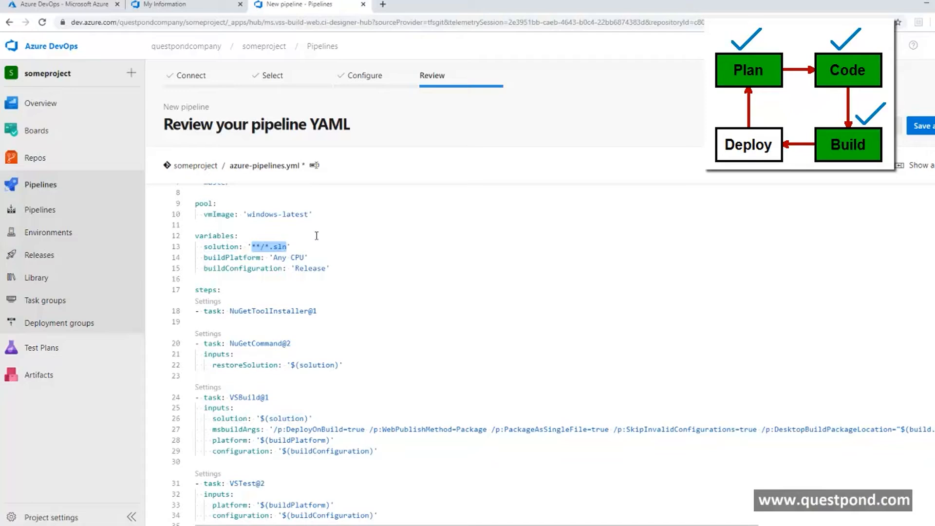
Examine the NuGetCommand@2 task and trace its restoreSolution input back to the solution variable.
scroll(313, 251, down, 2)
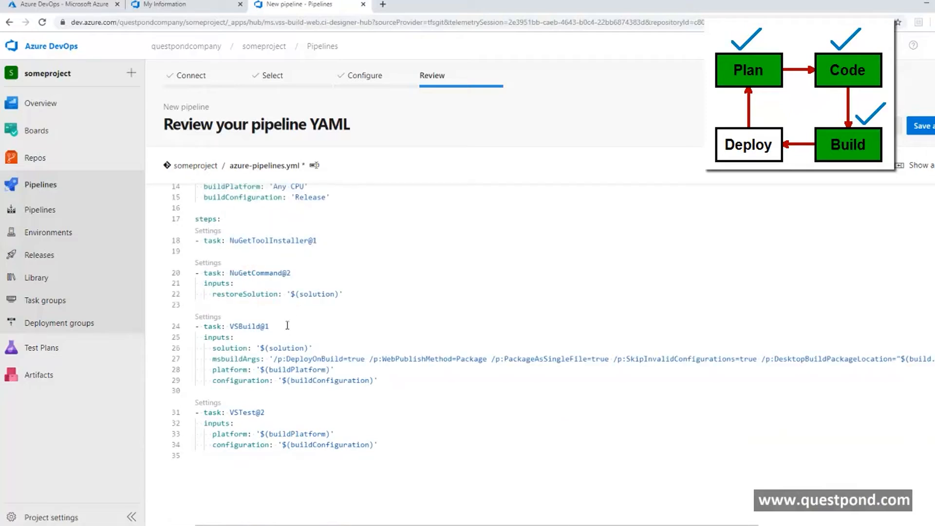
scroll(273, 312, up, 2)
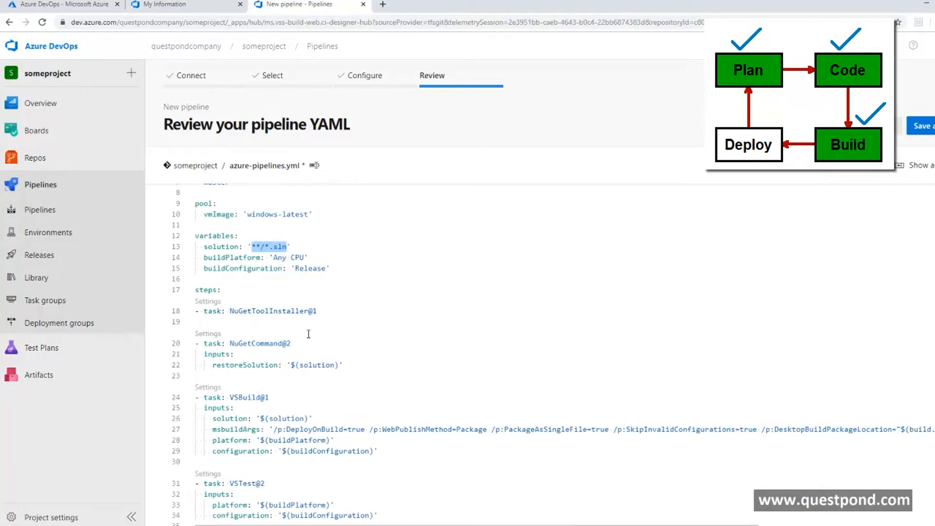
scroll(309, 329, down, 2)
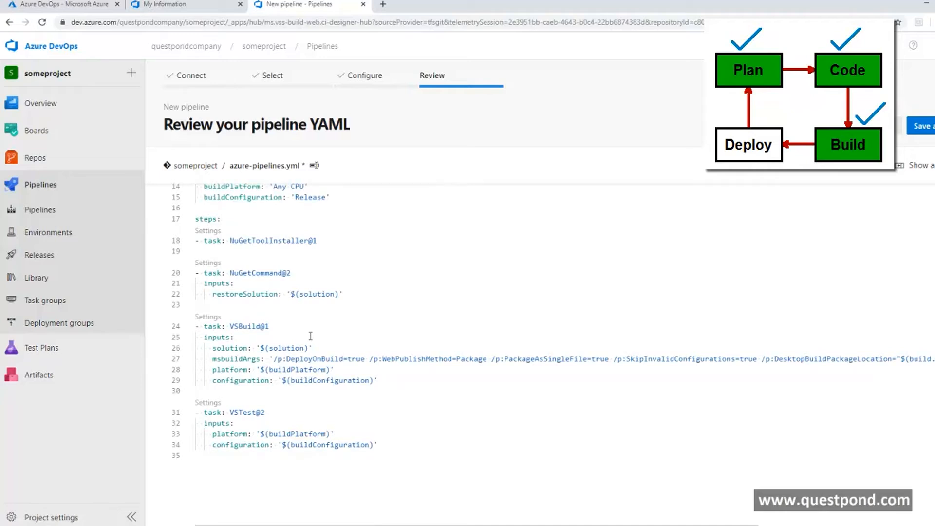
double_click(208, 274)
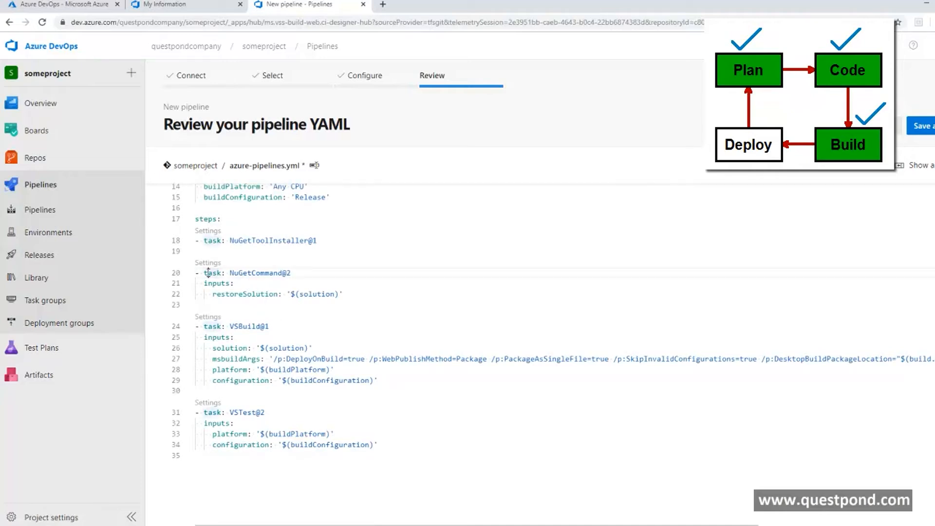
click(235, 284)
drag(230, 273, 299, 271)
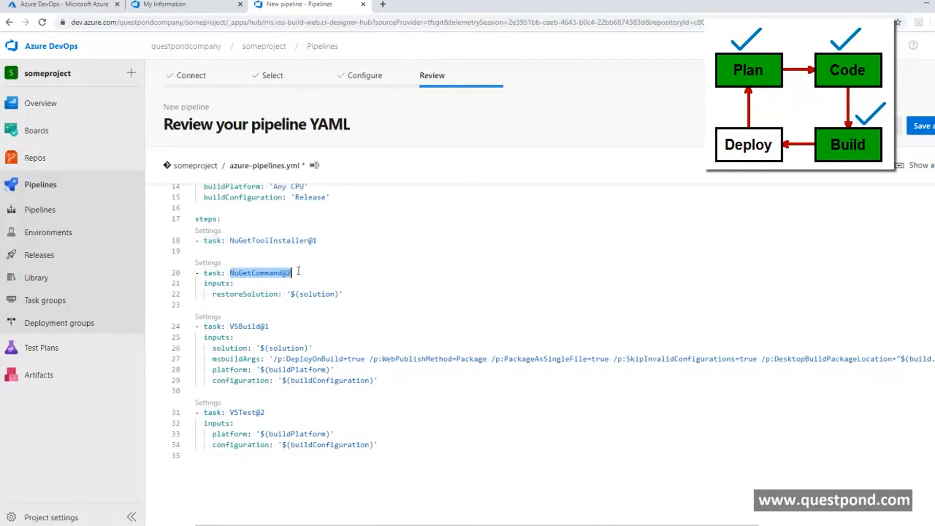
double_click(241, 295)
double_click(306, 295)
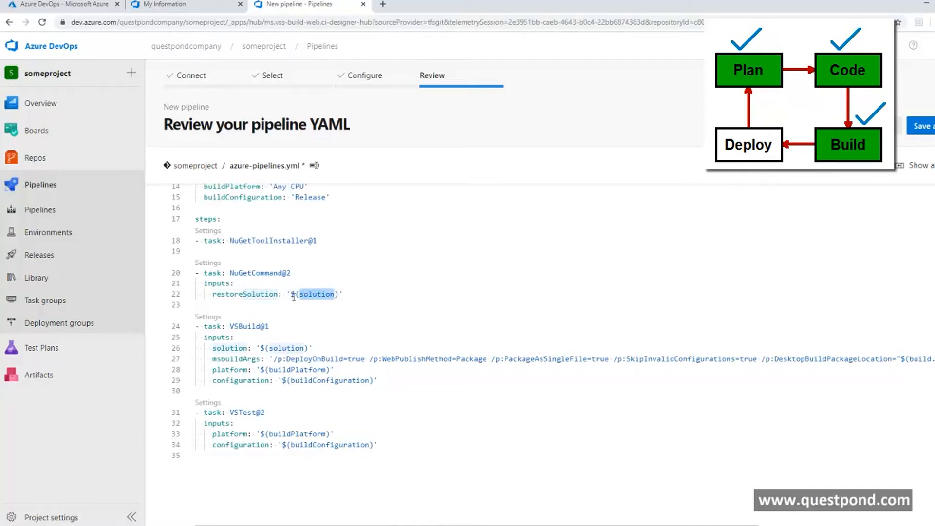
drag(292, 295, 329, 294)
double_click(329, 294)
scroll(329, 295, up, 3)
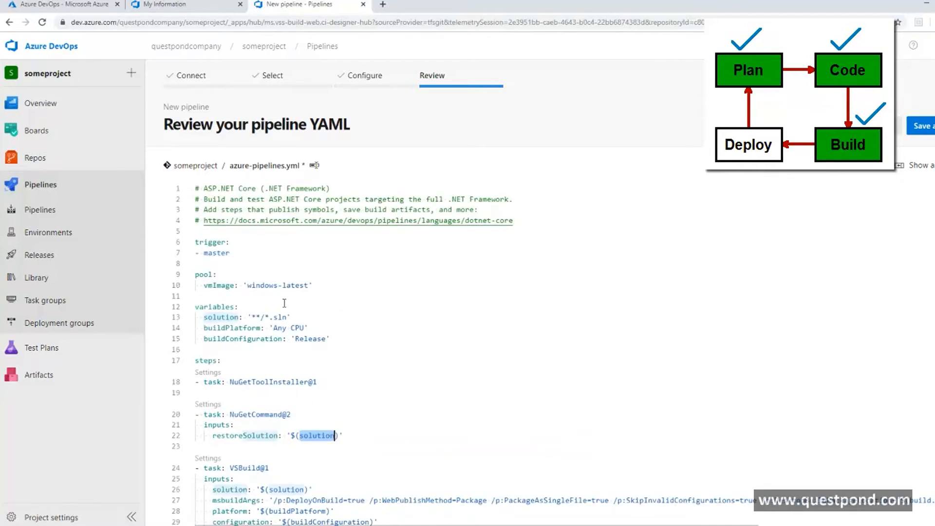
drag(248, 317, 291, 317)
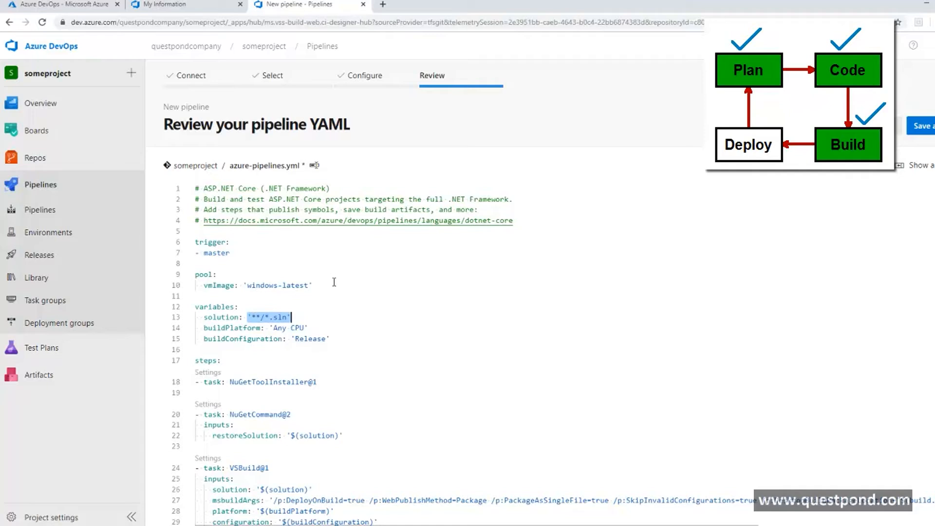
Examine the VSBuild@1 and VSTest@2 tasks and the variables used as their inputs.
scroll(334, 282, down, 5)
double_click(259, 257)
double_click(280, 277)
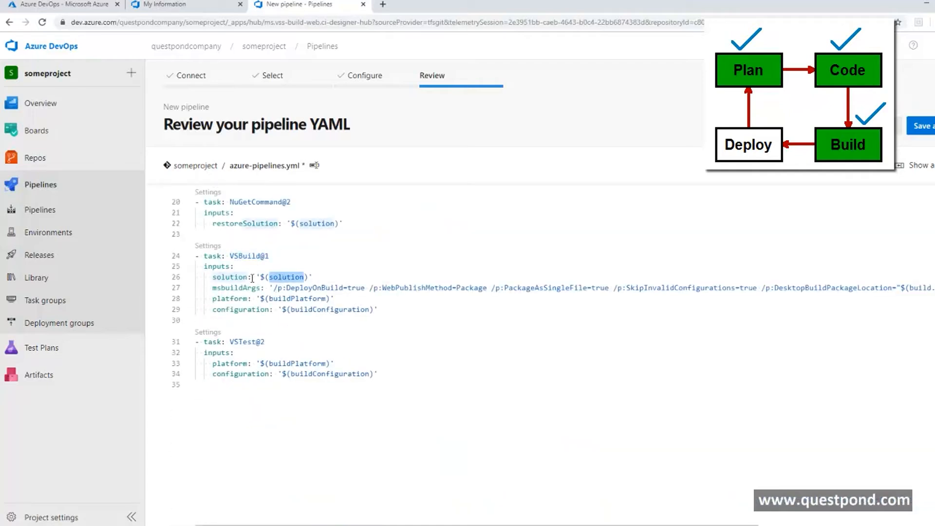
double_click(214, 341)
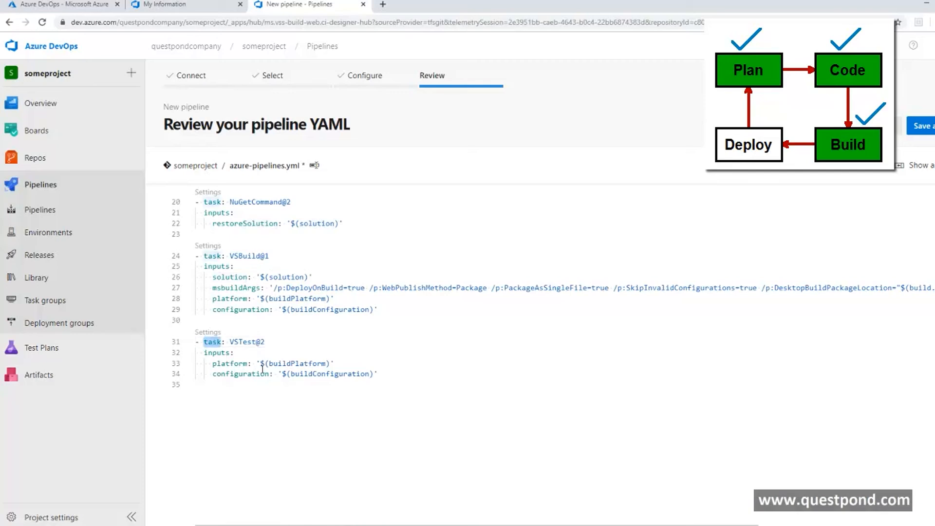
double_click(278, 365)
scroll(281, 368, up, 5)
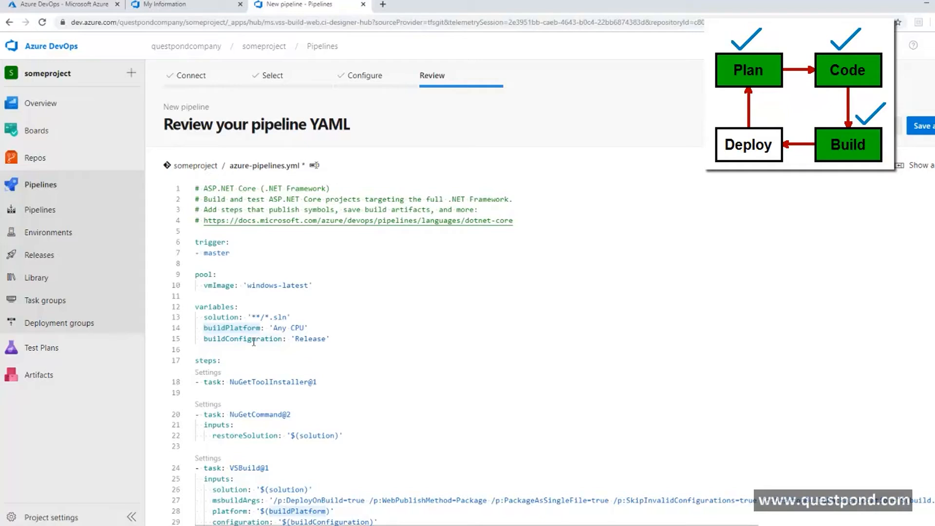
click(307, 295)
scroll(307, 295, down, 3)
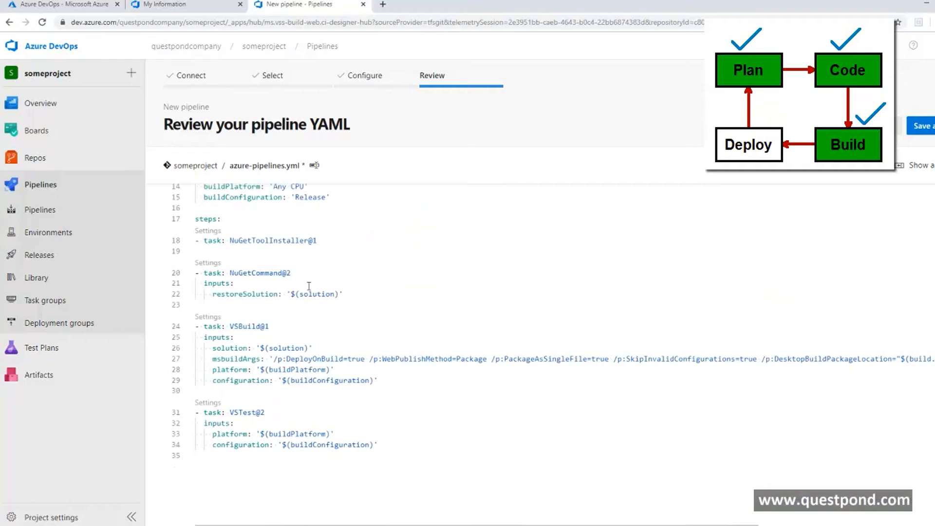
scroll(312, 291, down, 2)
click(289, 326)
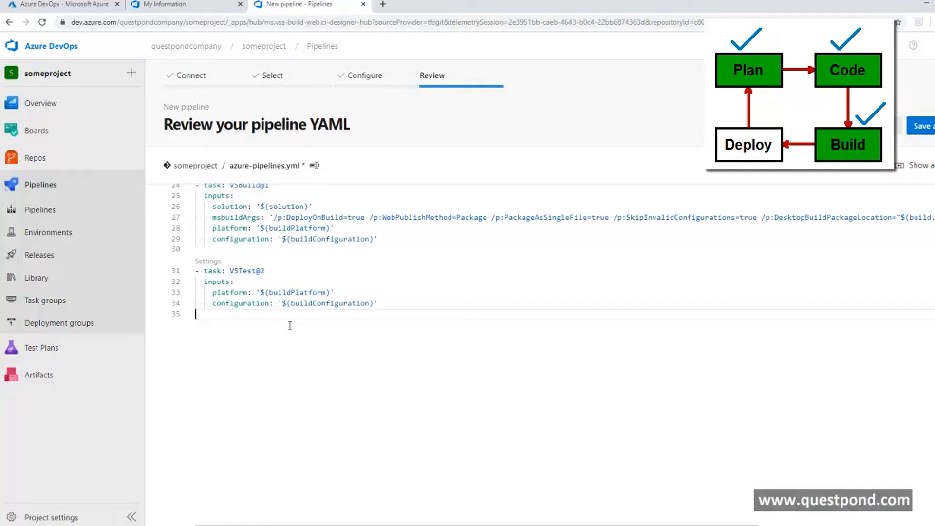
Save and run the pipeline, committing azure-pipelines.yml directly to the master branch.
scroll(535, 350, up, 3)
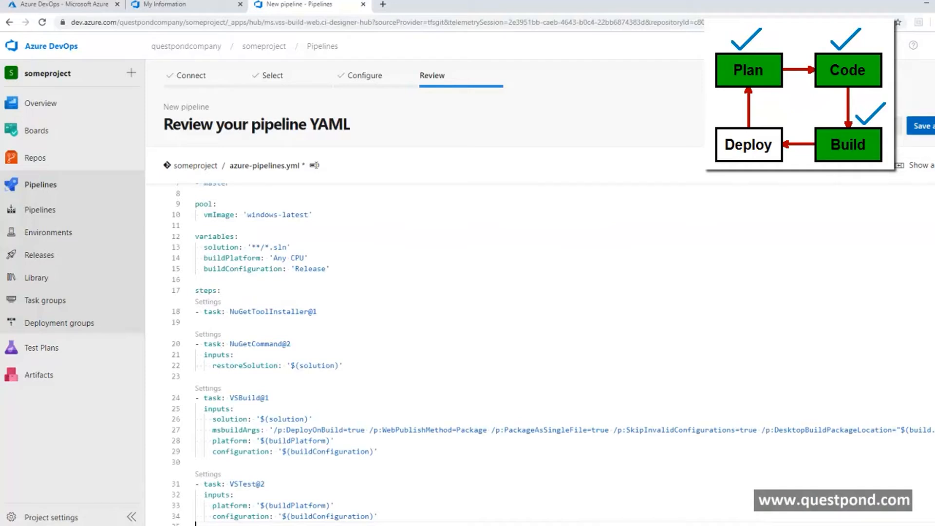
click(920, 125)
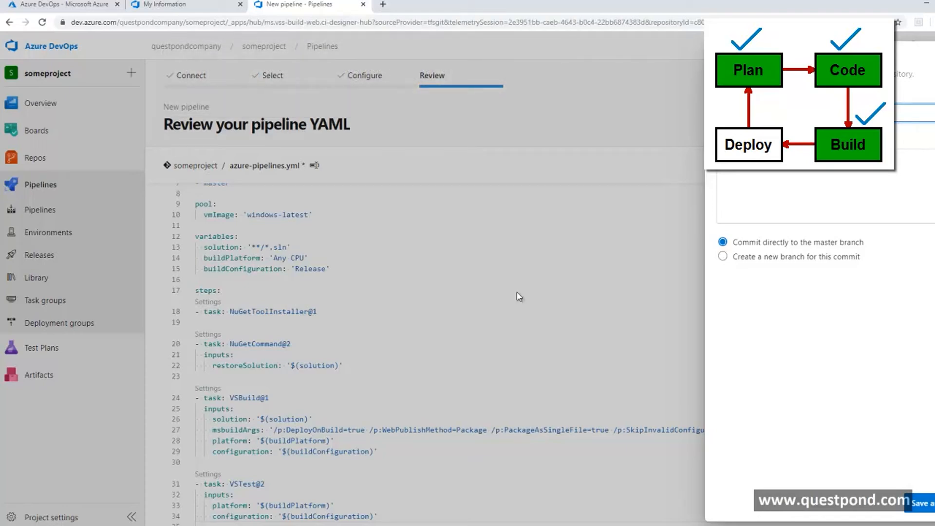
click(919, 506)
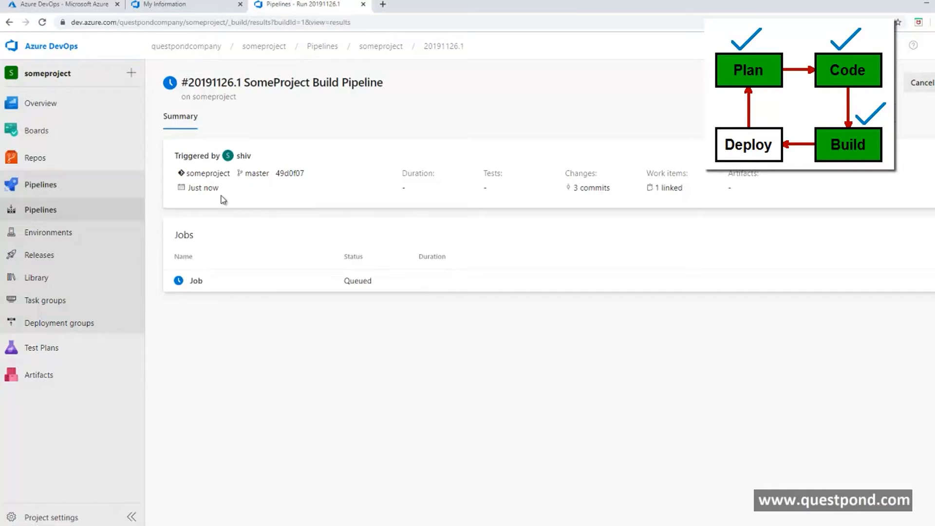
Check the progress of the someproject pipeline's build in its list of runs.
click(44, 217)
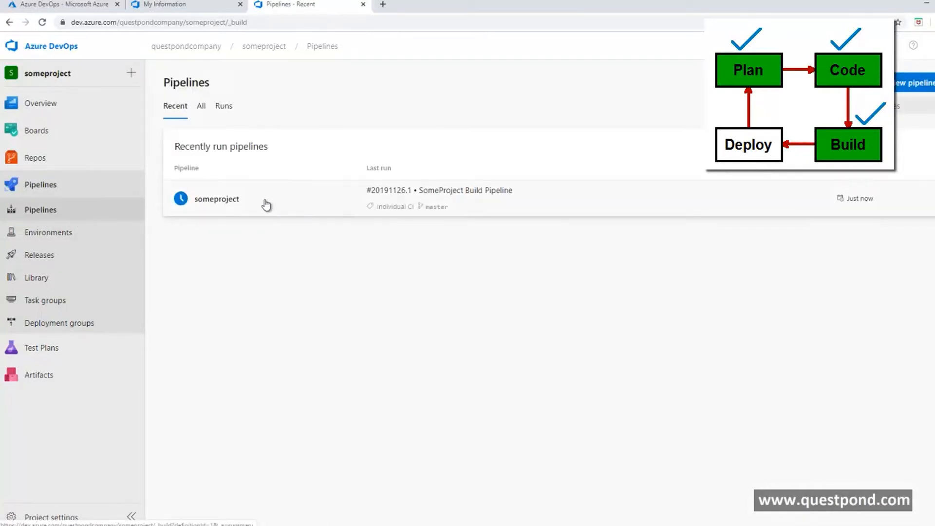
click(247, 204)
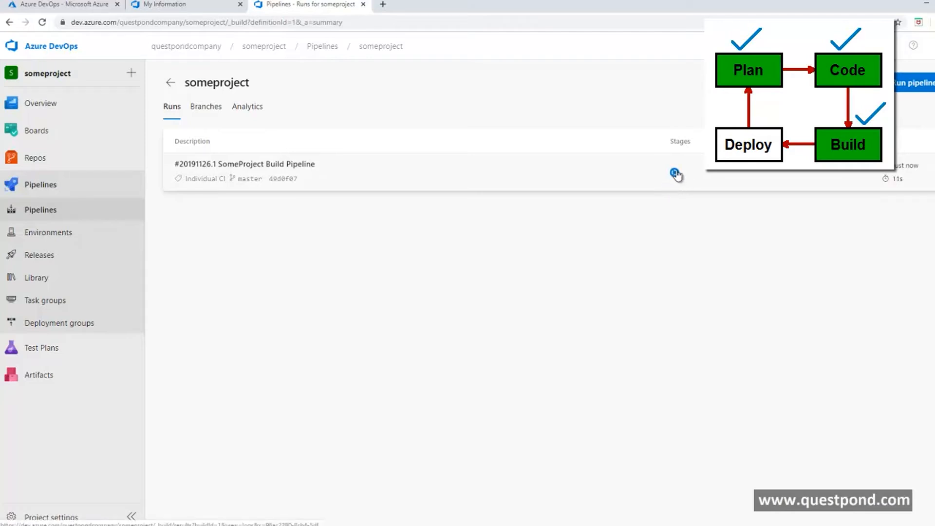
click(89, 232)
click(58, 216)
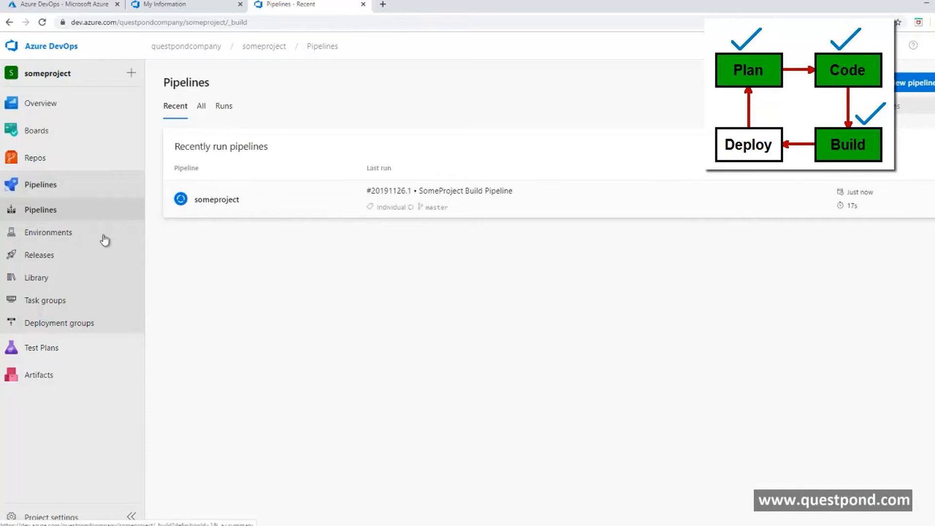
click(40, 188)
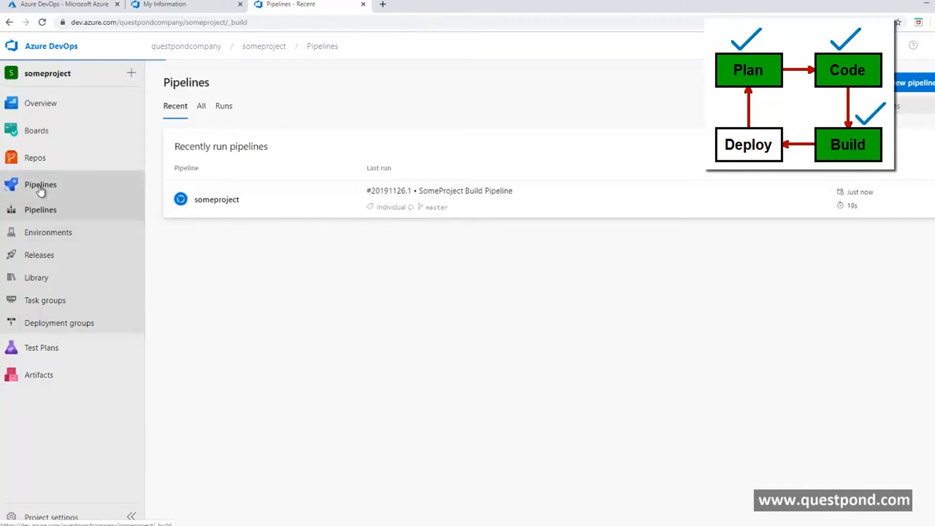
click(48, 218)
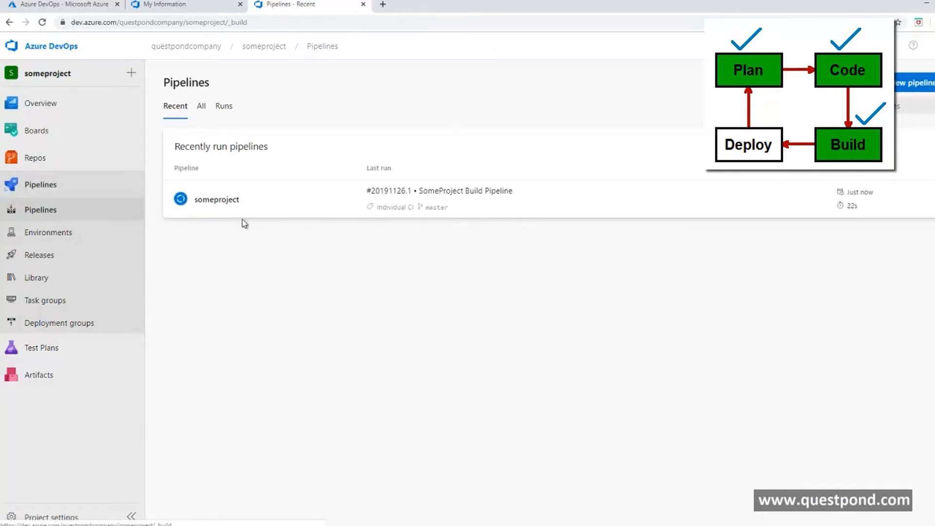
click(77, 234)
click(41, 254)
click(43, 212)
click(43, 23)
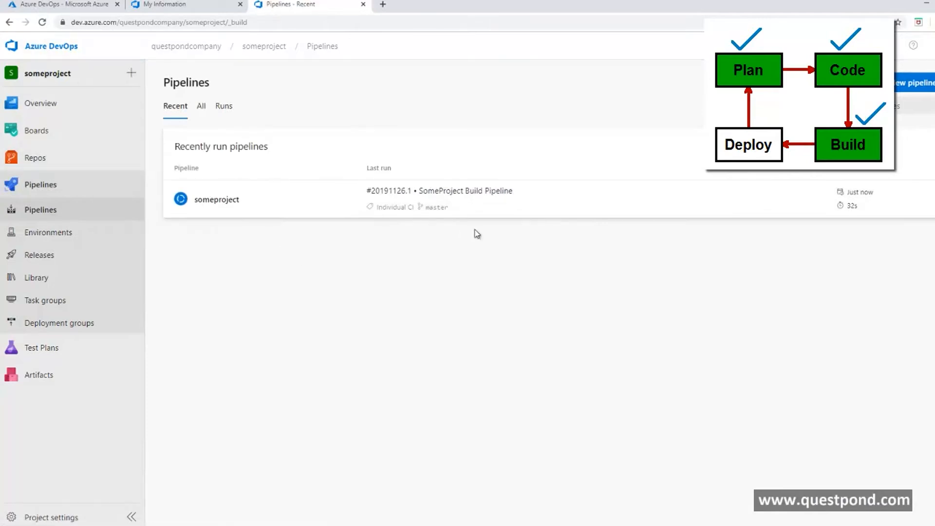
Open the someproject pipeline's run #20191126.1 and examine the azure-pipelines.yml changes in its commit.
click(275, 202)
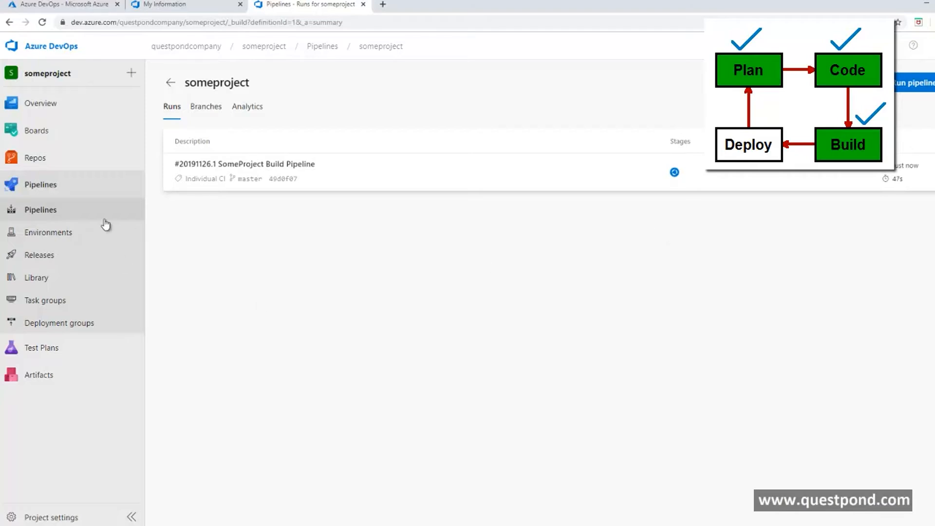
mouse_move(38, 136)
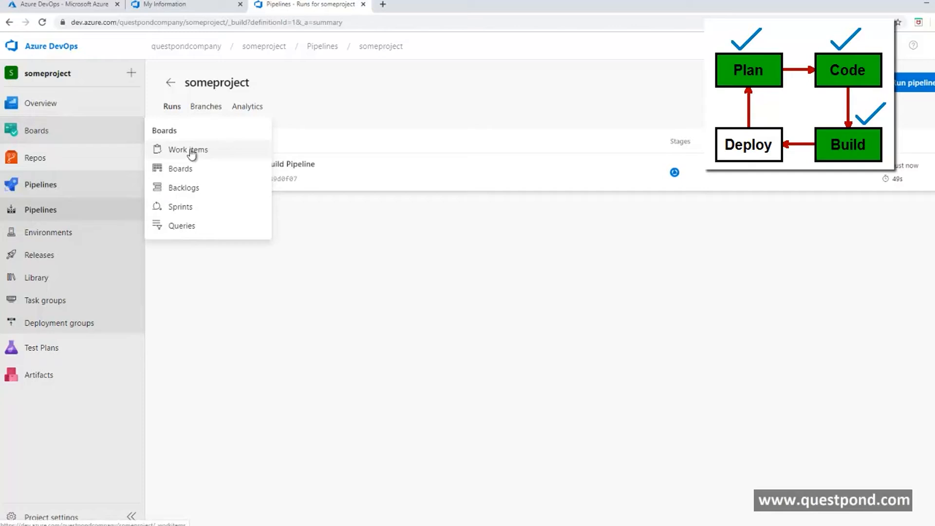
mouse_move(49, 165)
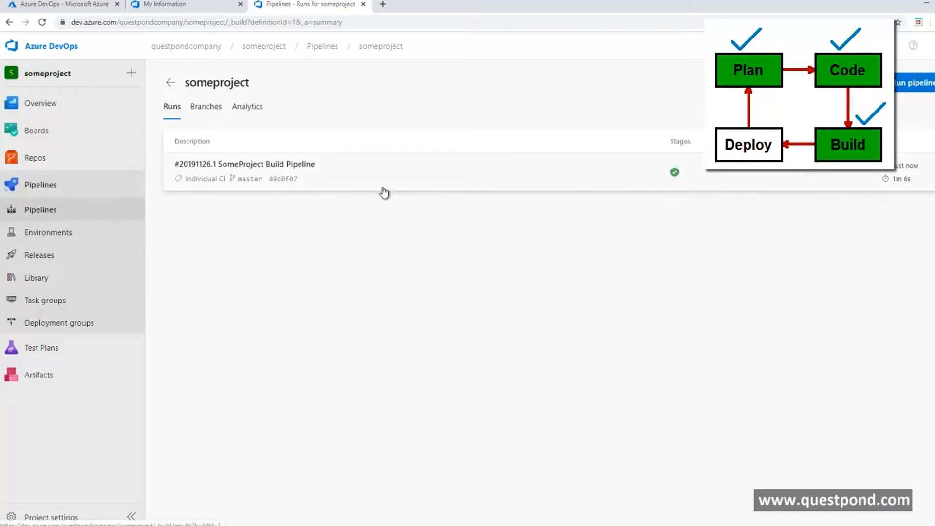
click(298, 176)
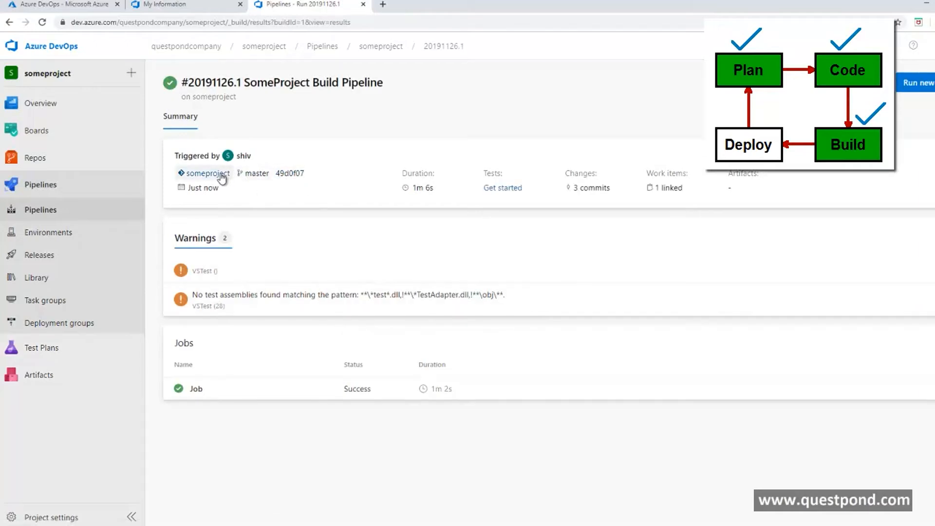
click(286, 174)
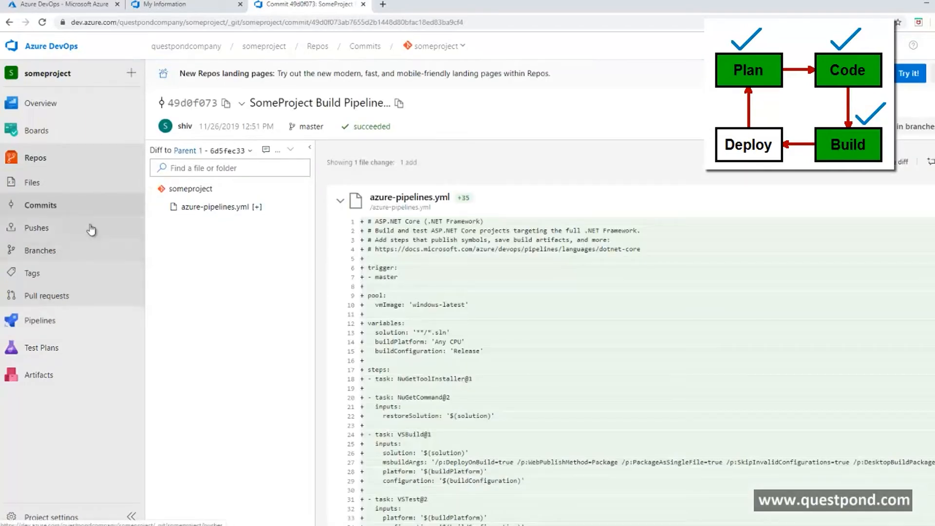
Open the job log of pipeline run #20191126.1 and expand its job preparation parameters.
click(45, 323)
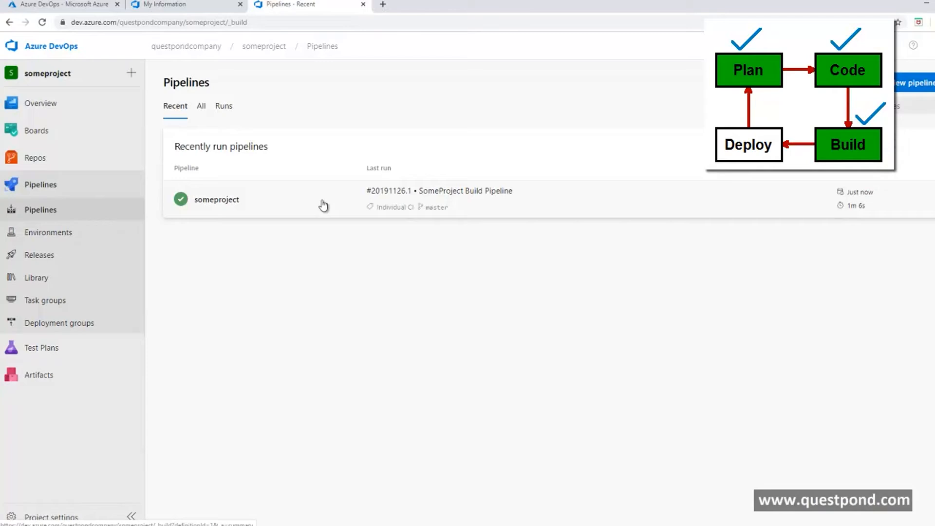
click(220, 110)
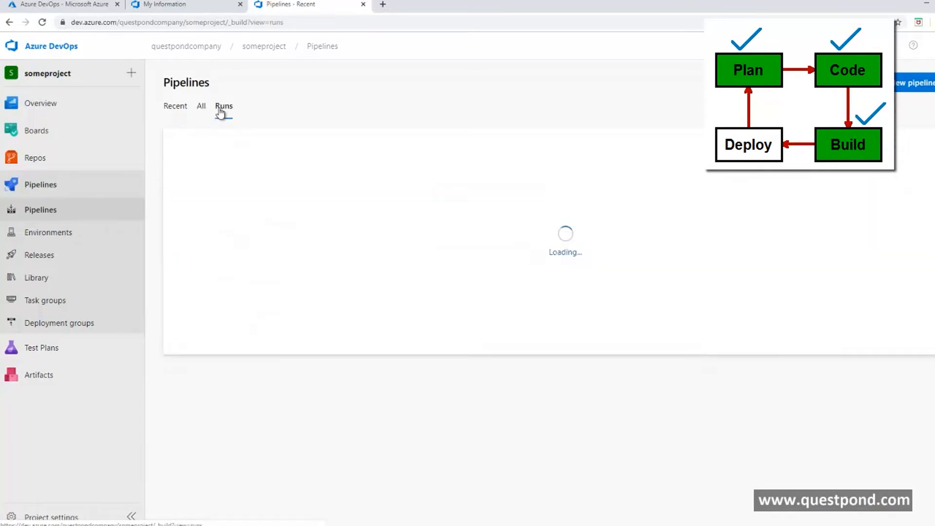
click(244, 192)
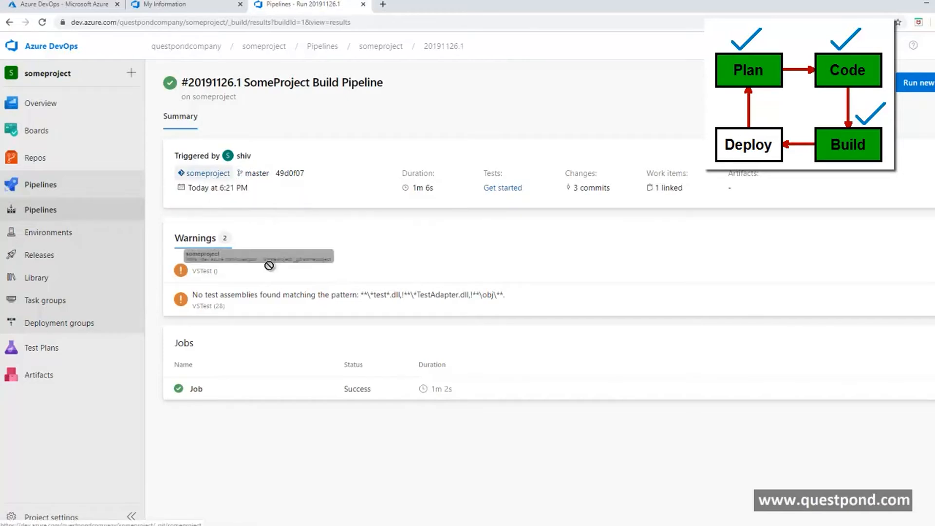
click(196, 389)
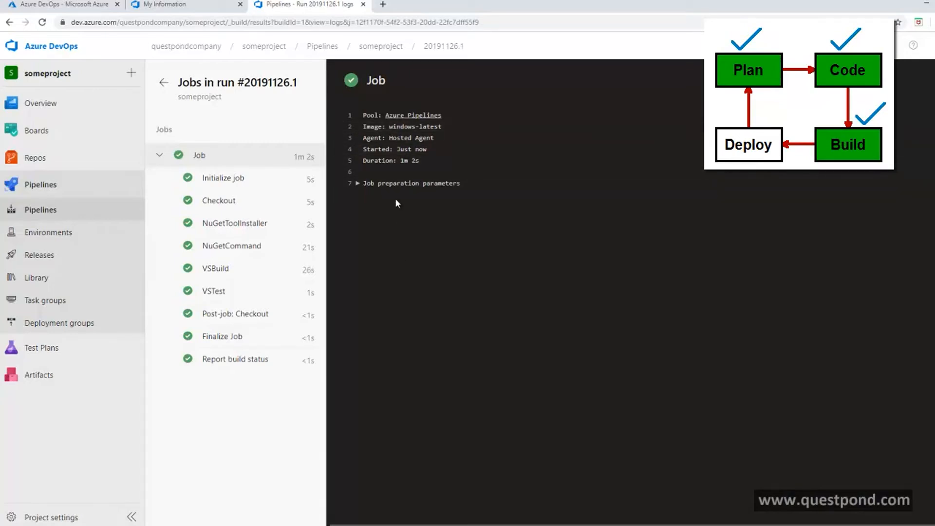
click(357, 184)
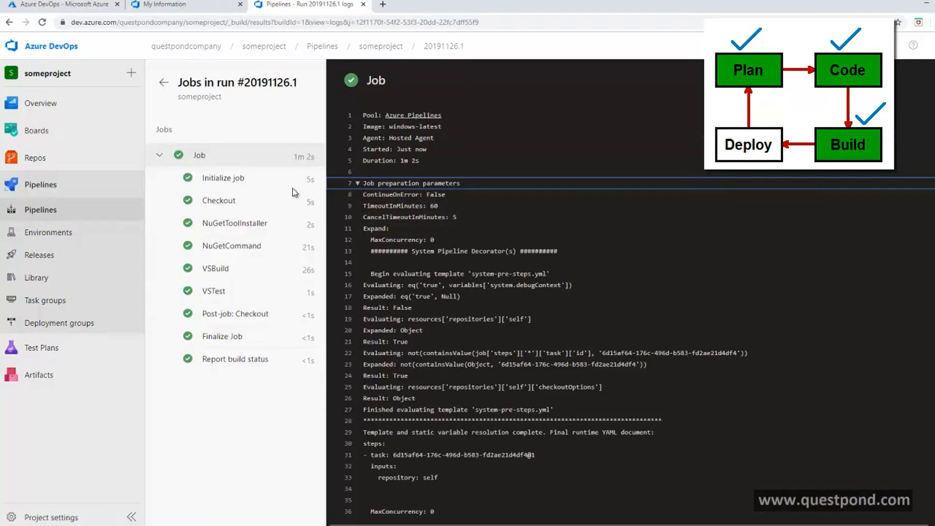
Review the job's Initialize job, Checkout, NuGetToolInstaller and NuGetCommand logs, including the project file read during the restore.
click(232, 179)
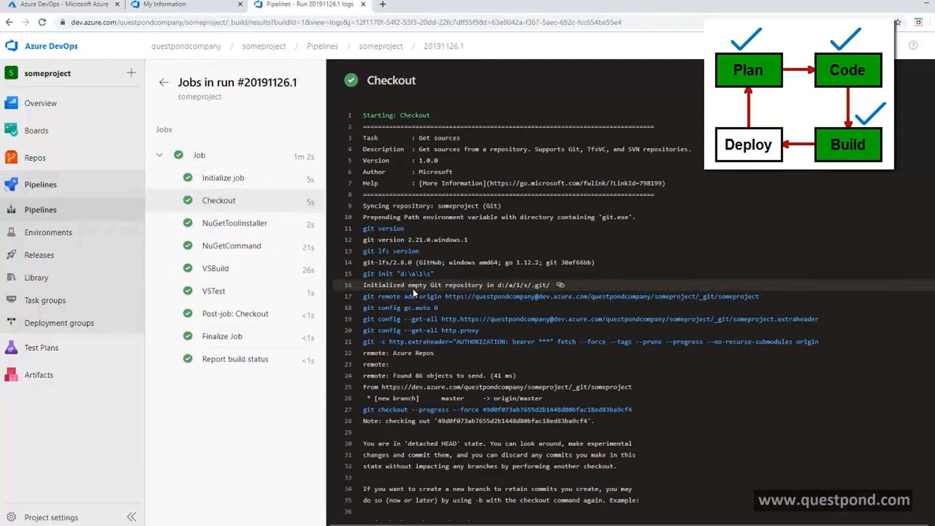
click(232, 226)
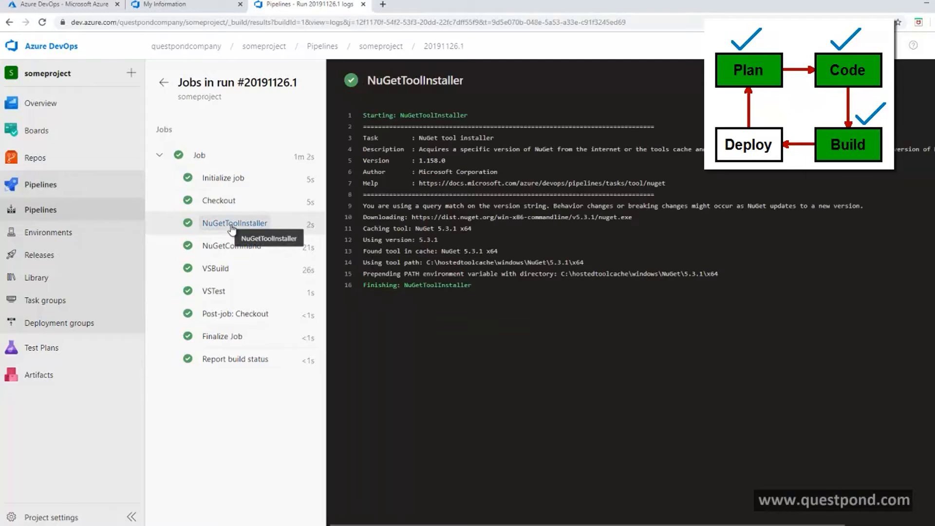
click(238, 255)
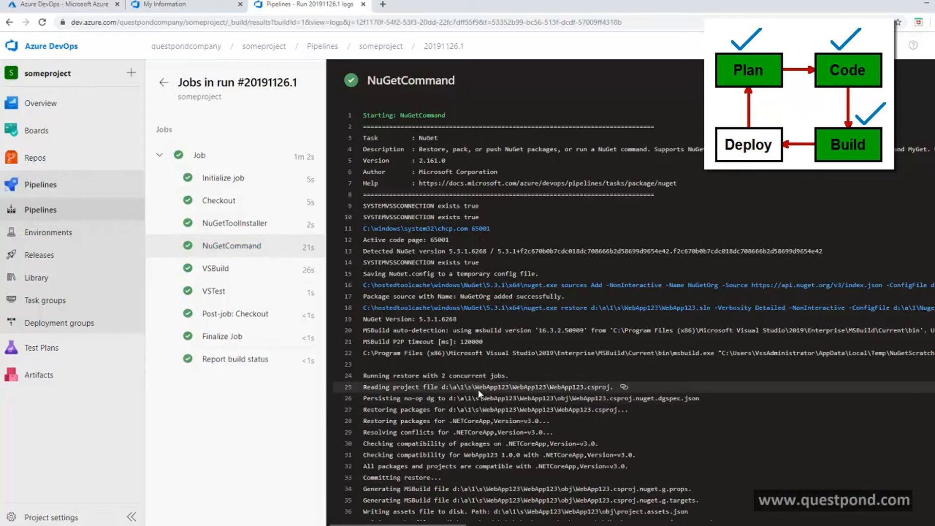
drag(553, 388, 592, 388)
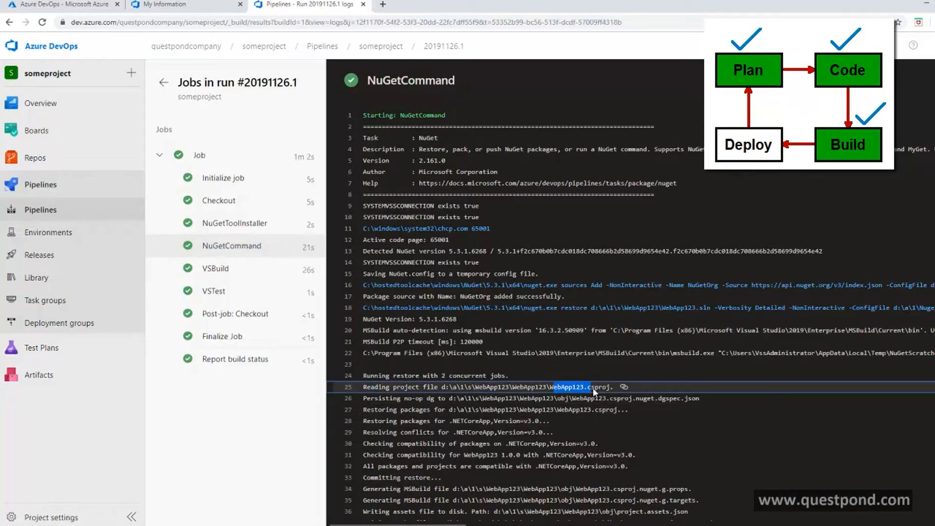
Examine the VSBuild log from the MSBuild command to the WebApp.zip package and its output location, then collapse the job's task list.
click(222, 270)
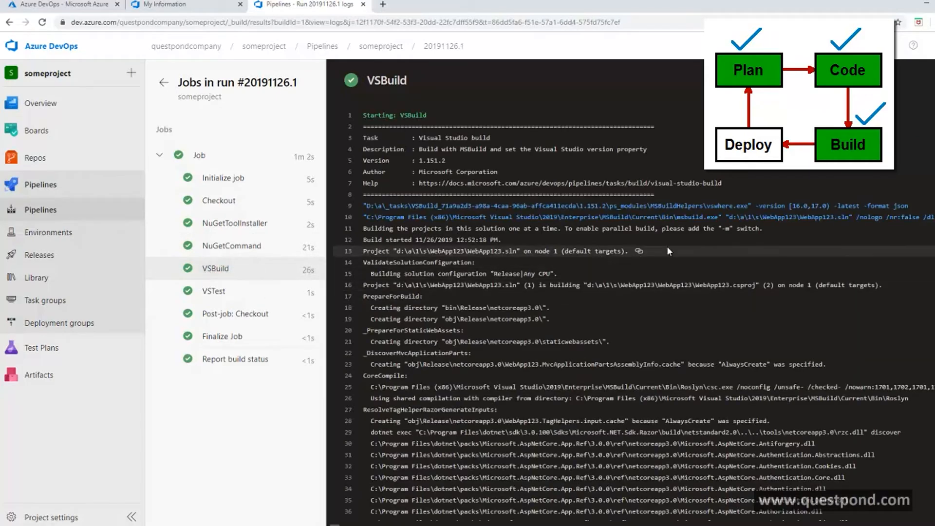
click(730, 217)
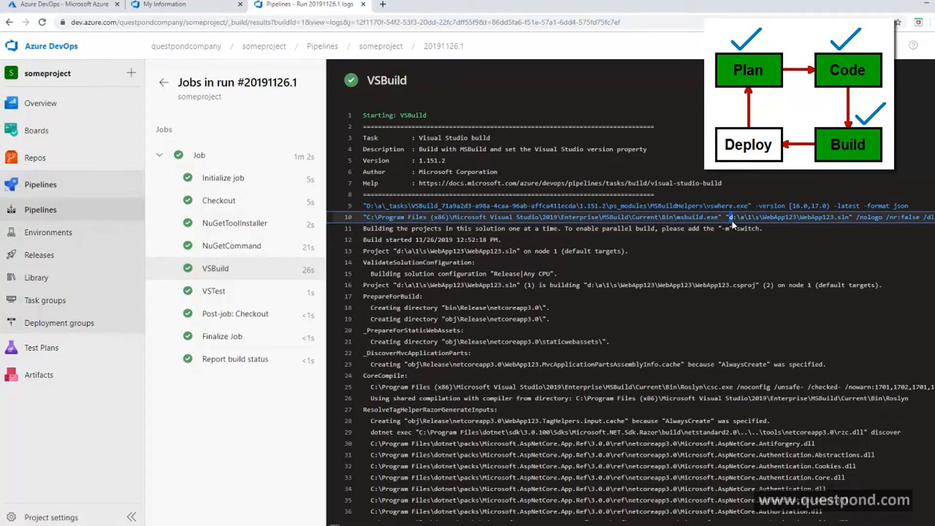
scroll(784, 273, down, 20)
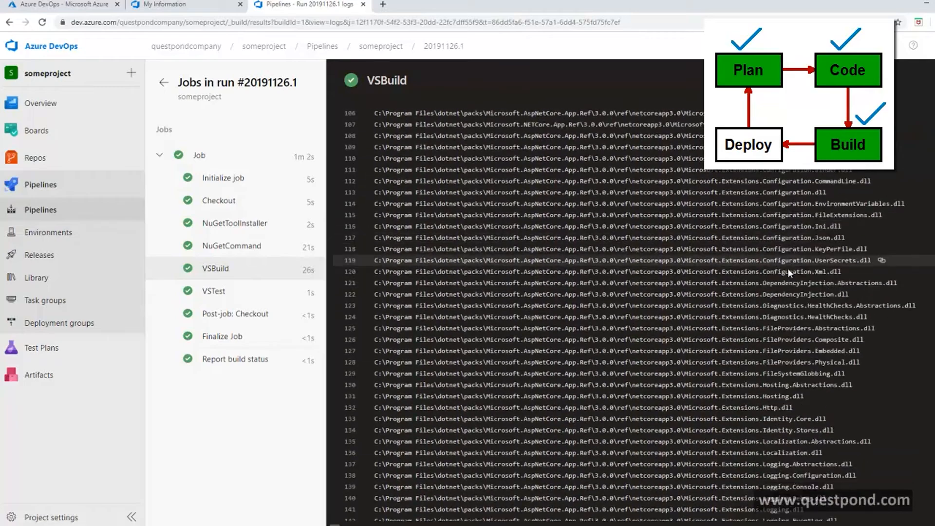
scroll(787, 268, down, 20)
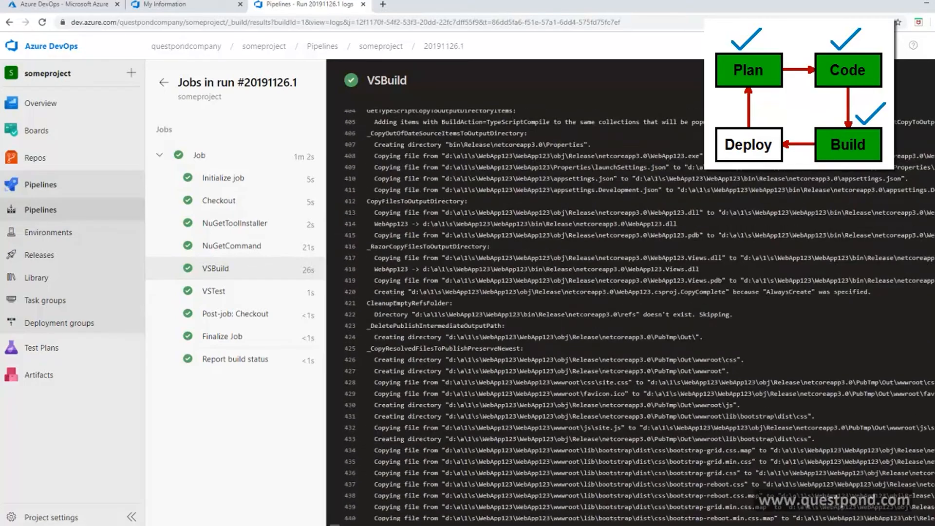
scroll(787, 267, down, 20)
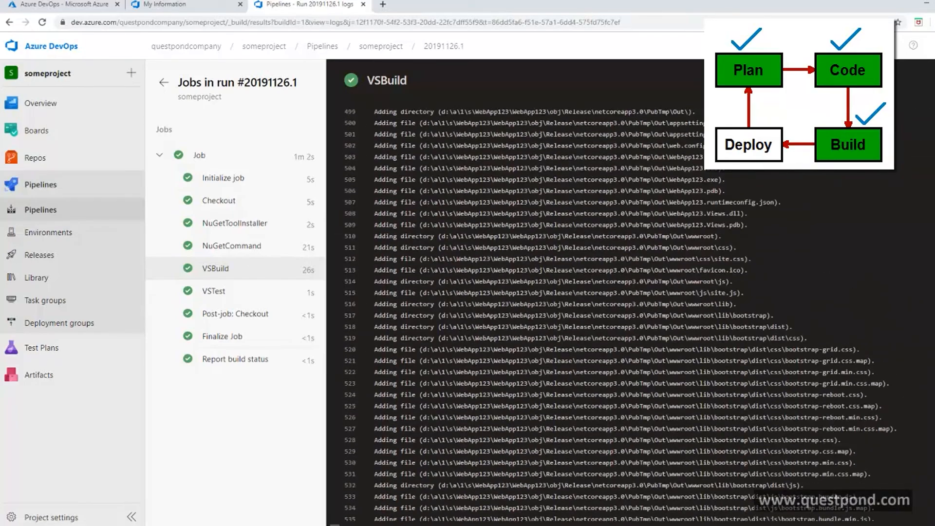
scroll(788, 268, down, 5)
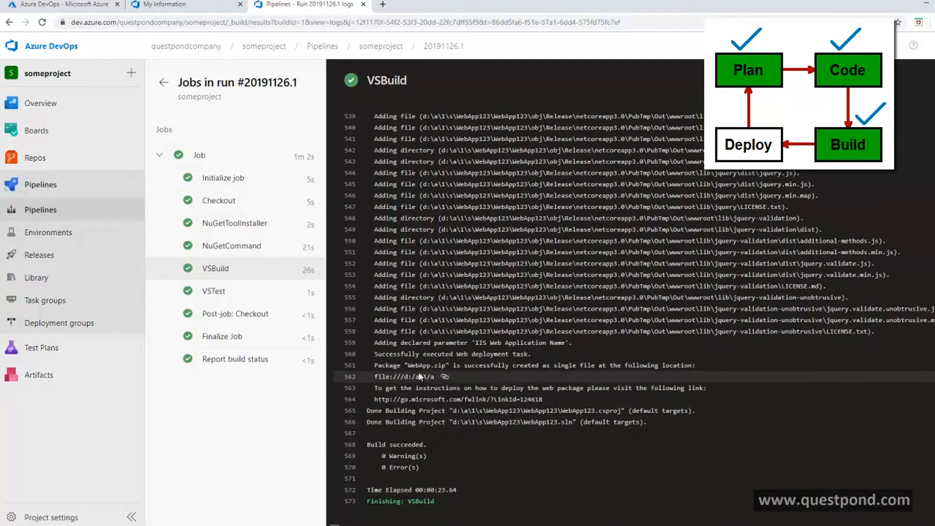
drag(407, 366, 414, 366)
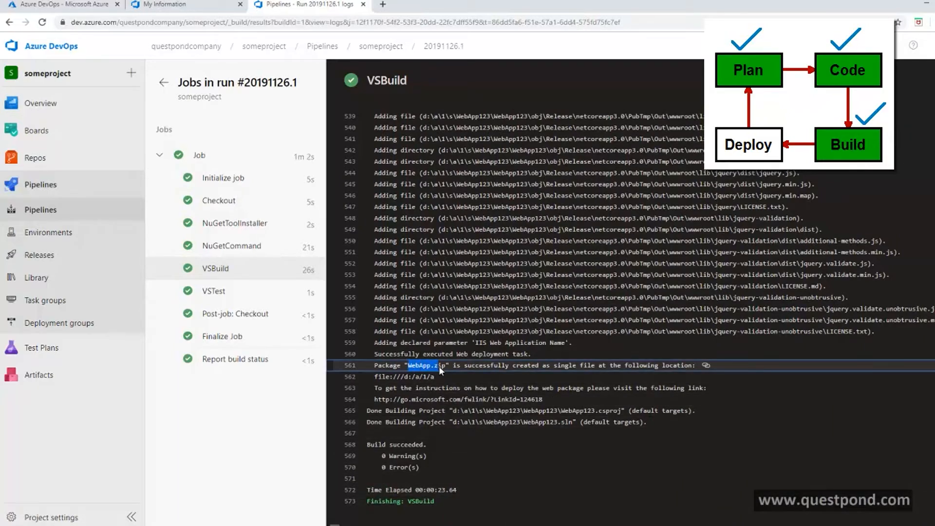
click(404, 378)
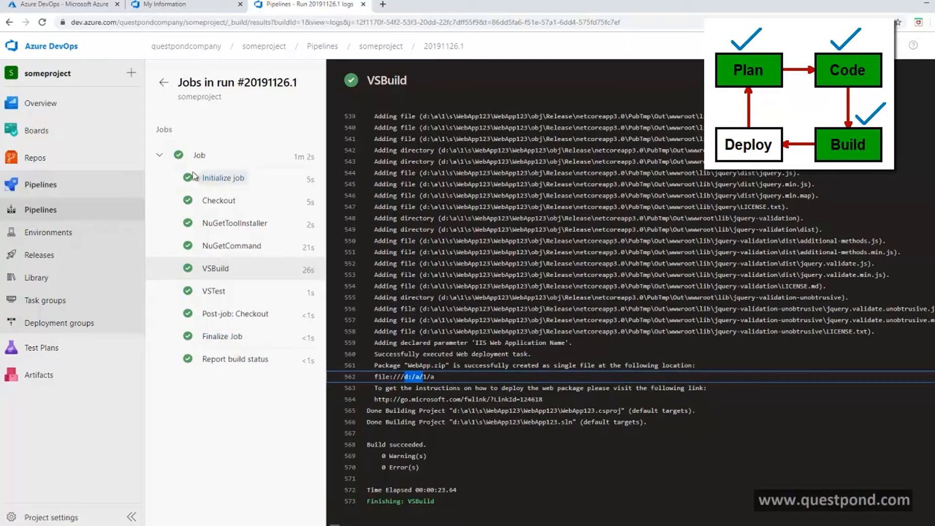
click(161, 155)
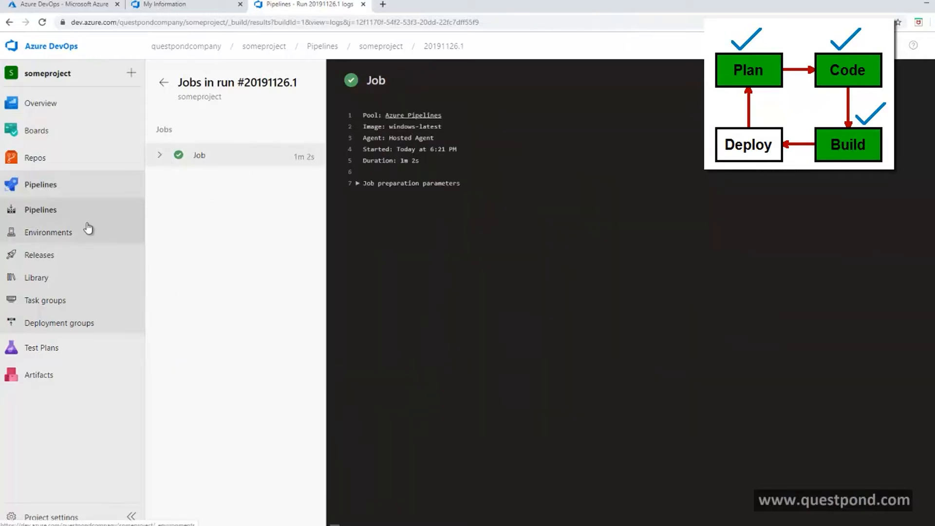
Open the someproject pipeline from the project's pipelines list and view its pipeline settings.
click(38, 213)
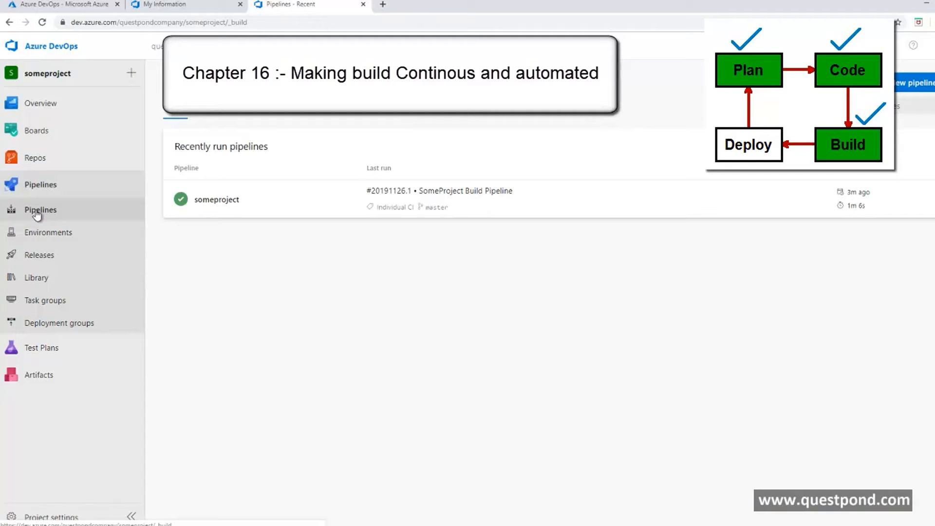
click(934, 83)
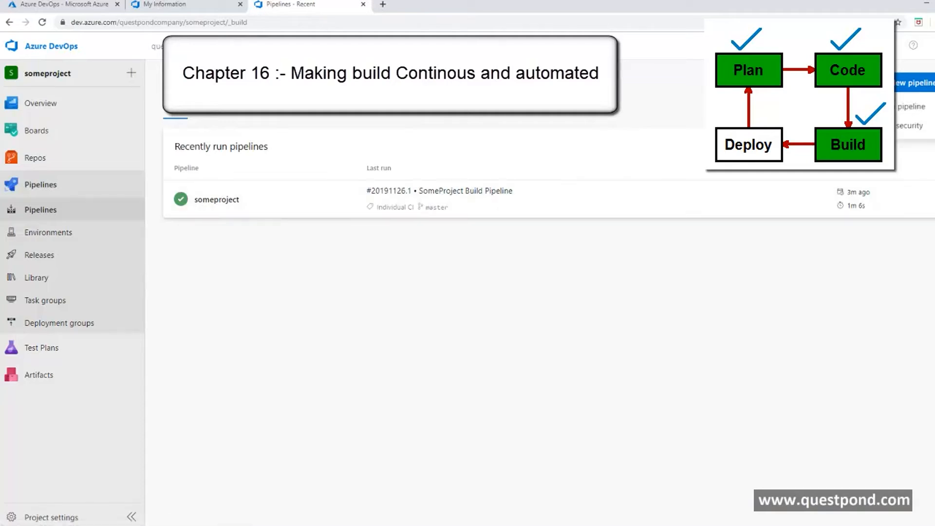
click(934, 83)
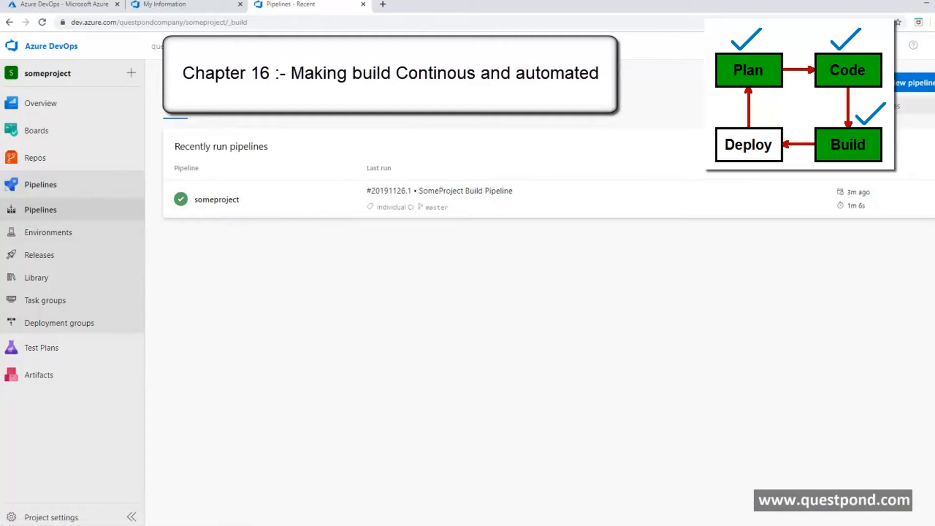
click(250, 206)
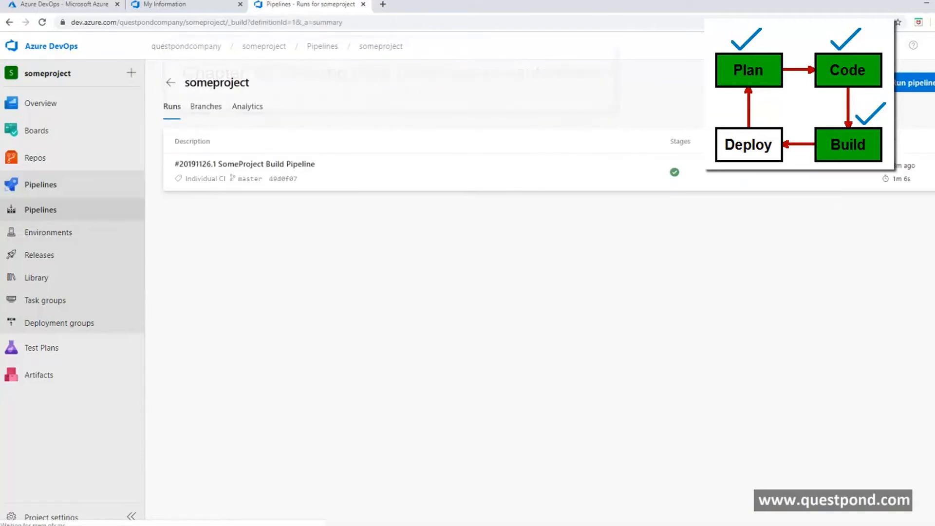
click(933, 82)
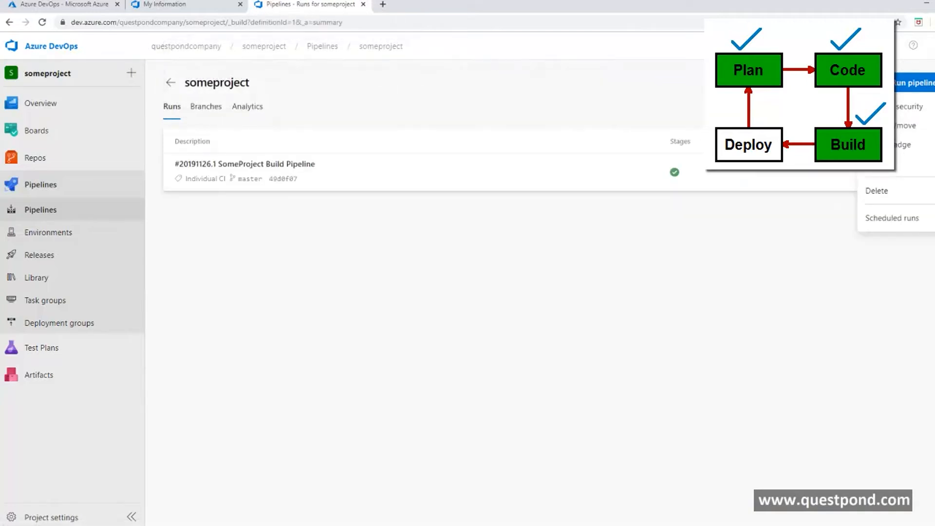
click(882, 173)
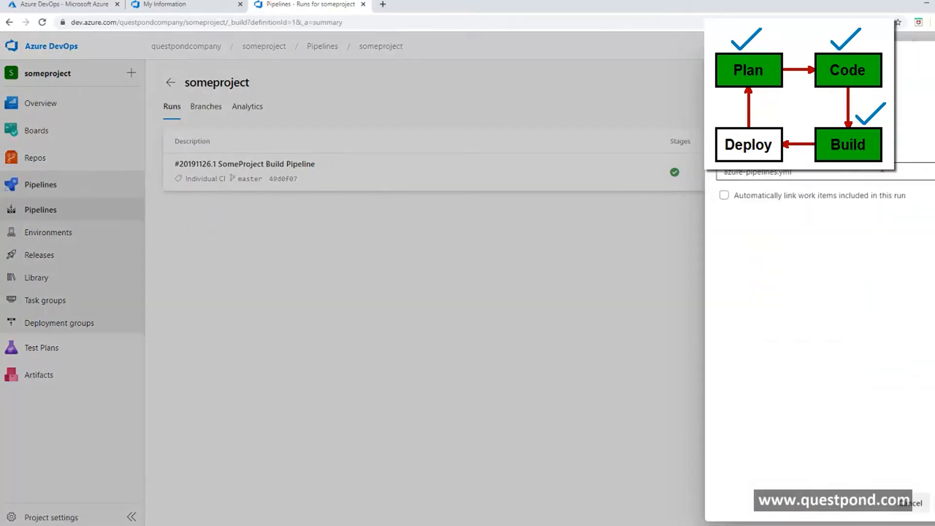
key(Escape)
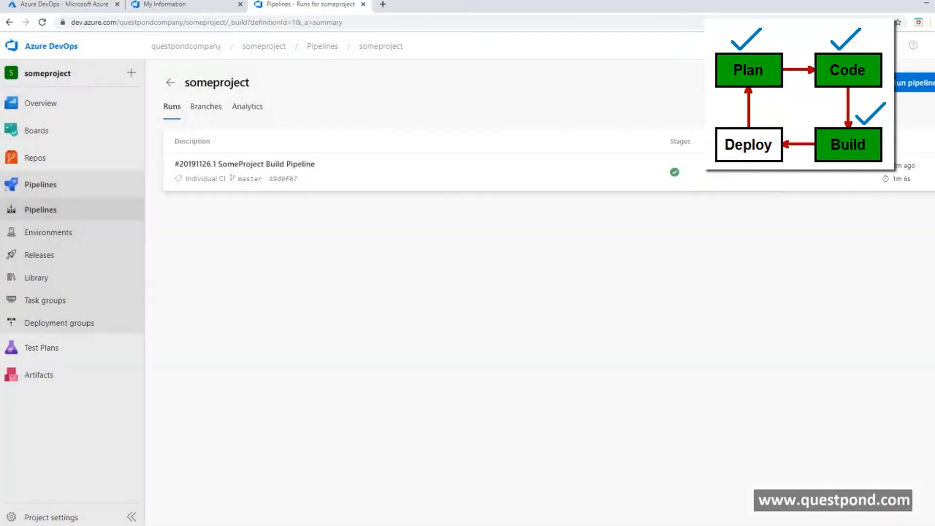
Check the someproject pipeline's scheduled runs and its azure-pipelines.yml definition, and return to the pipelines list.
click(934, 83)
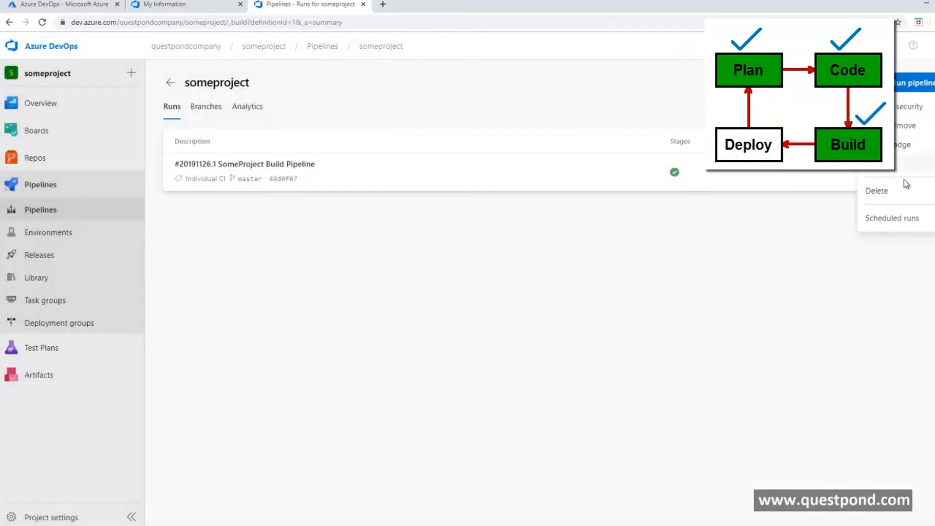
click(892, 218)
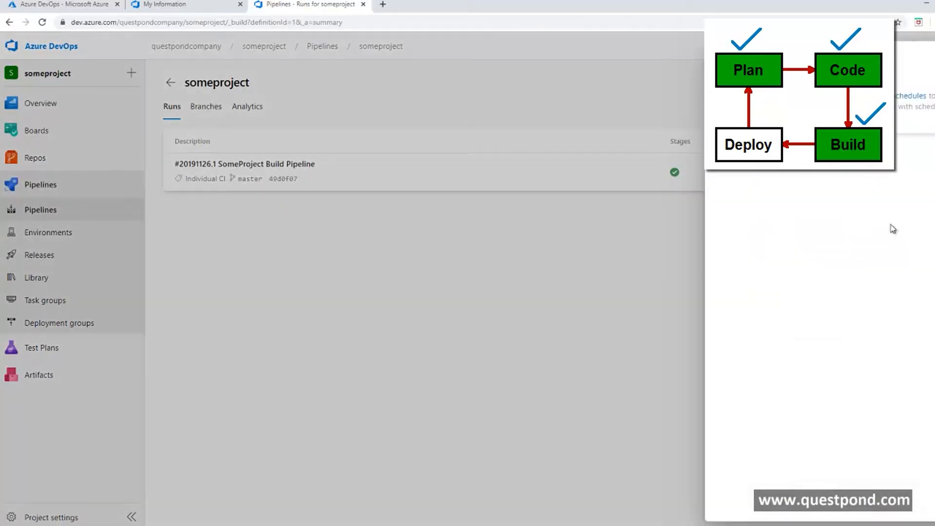
click(934, 62)
click(933, 83)
click(863, 82)
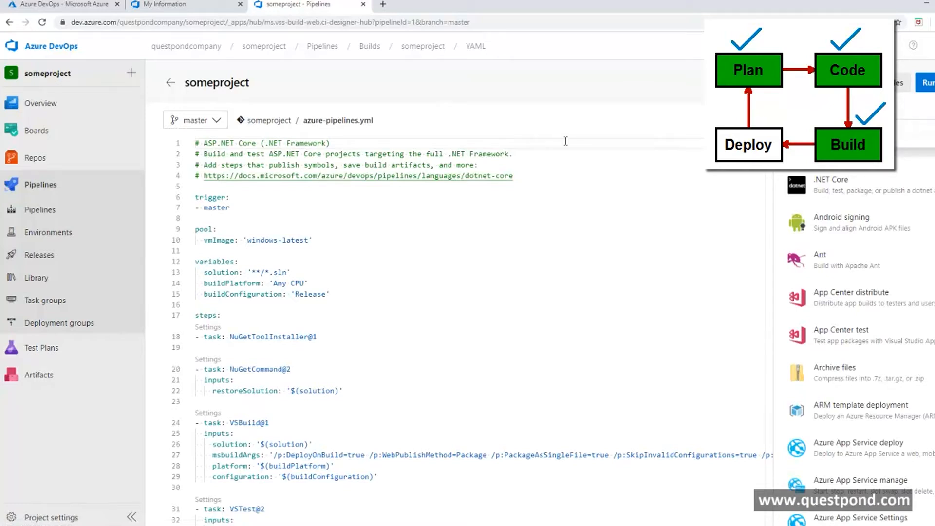
click(48, 194)
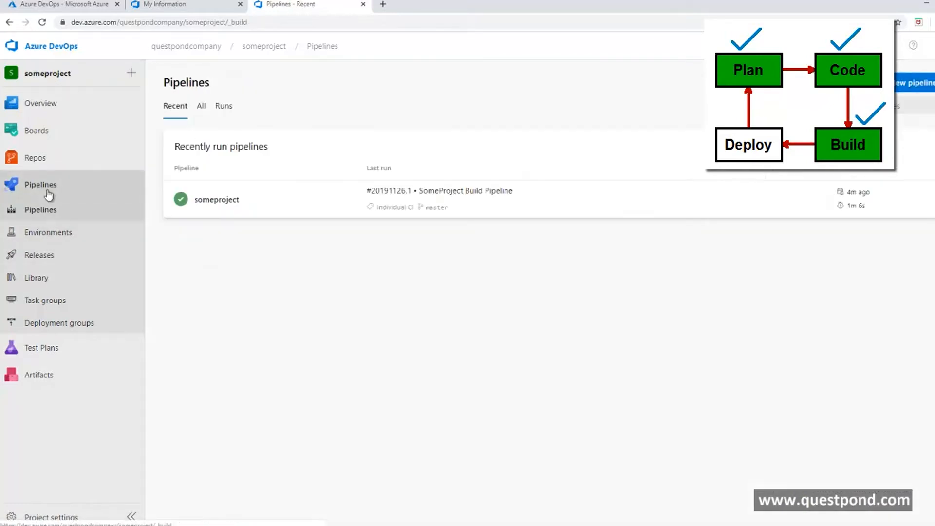
Override the YAML continuous integration trigger in the someproject pipeline's trigger settings, with continuous integration enabled for the master branch.
click(280, 212)
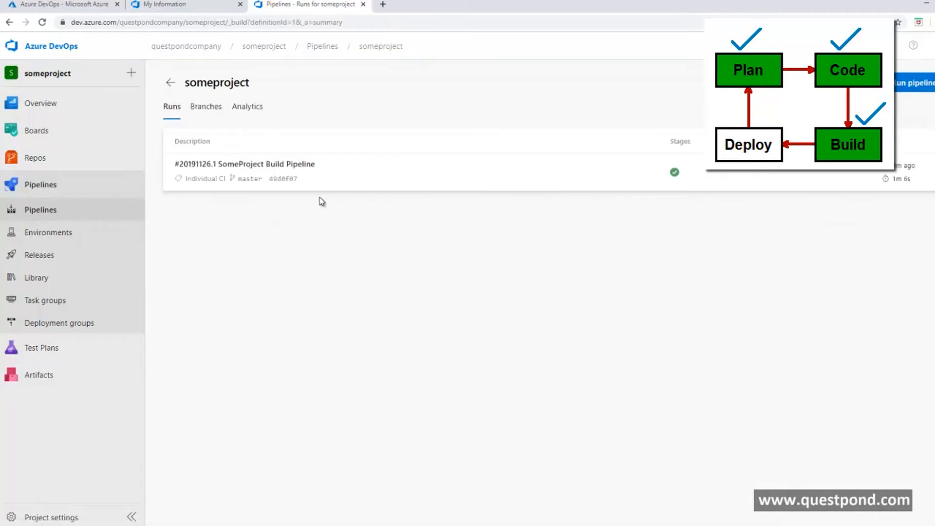
click(861, 82)
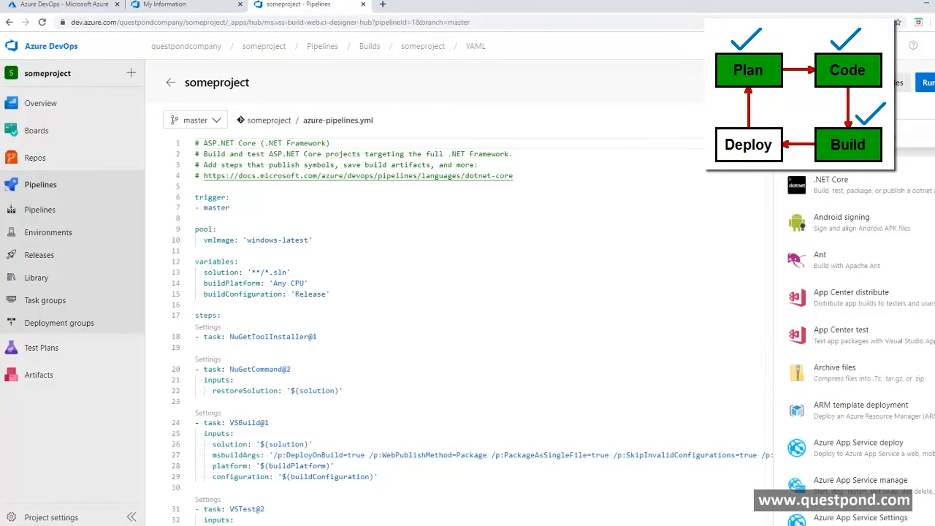
click(909, 133)
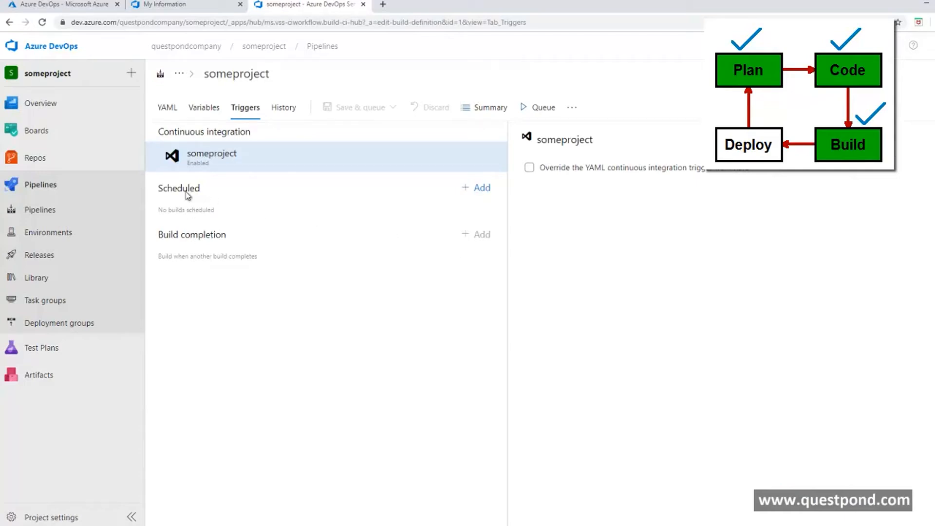
click(216, 173)
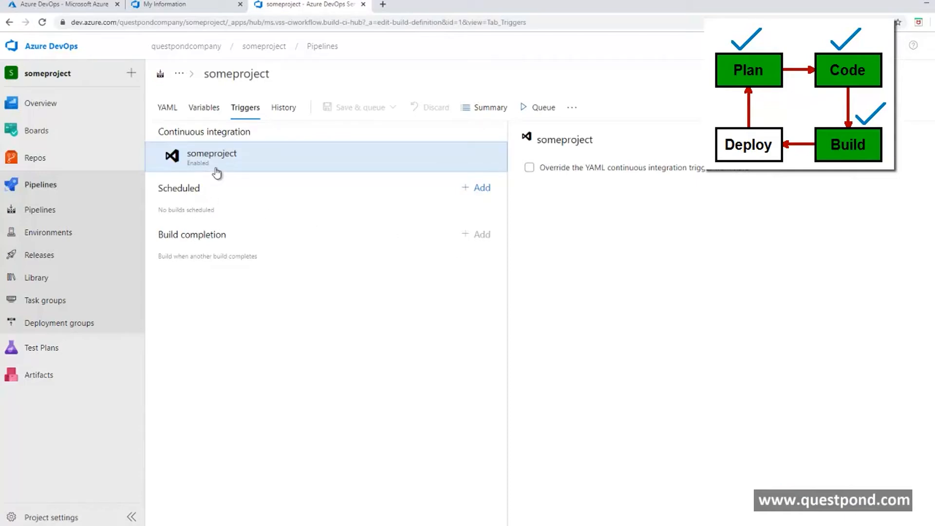
click(529, 168)
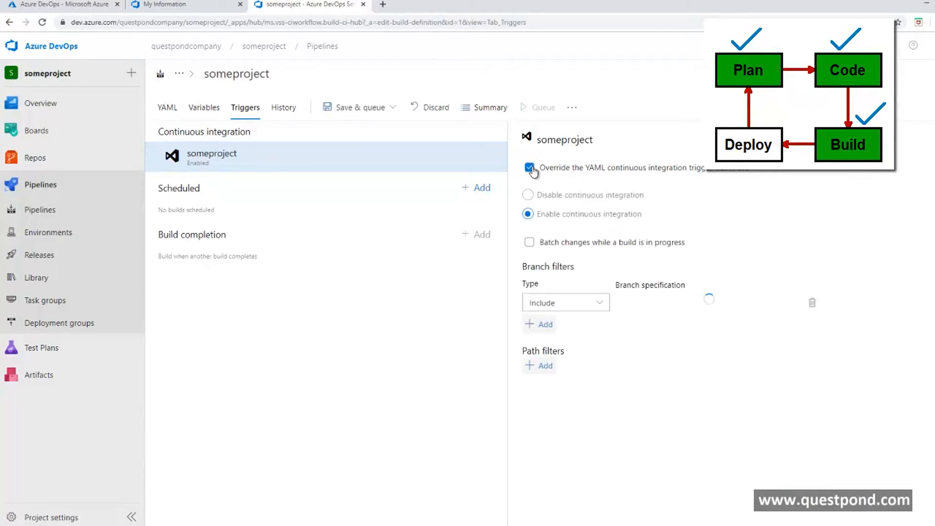
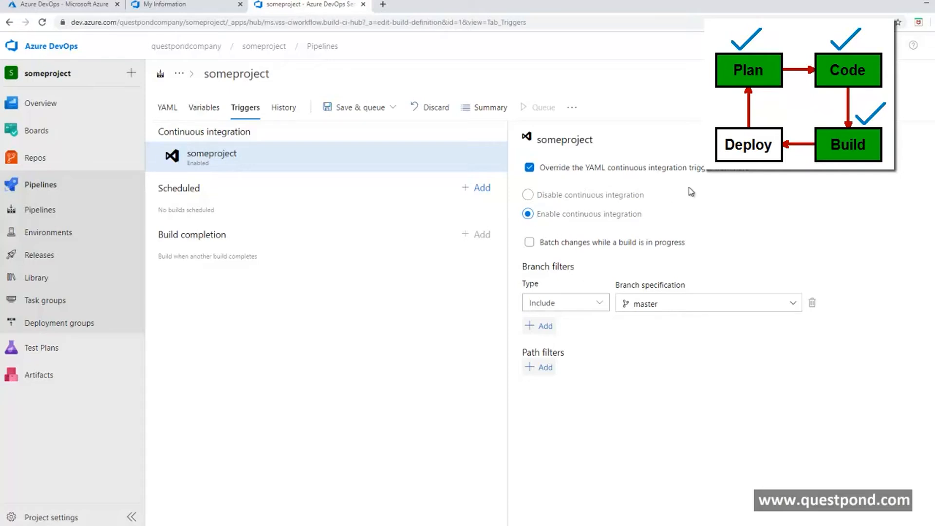
Review the pipeline's variables and YAML settings and try to go back to the pipelines list.
click(201, 109)
click(167, 109)
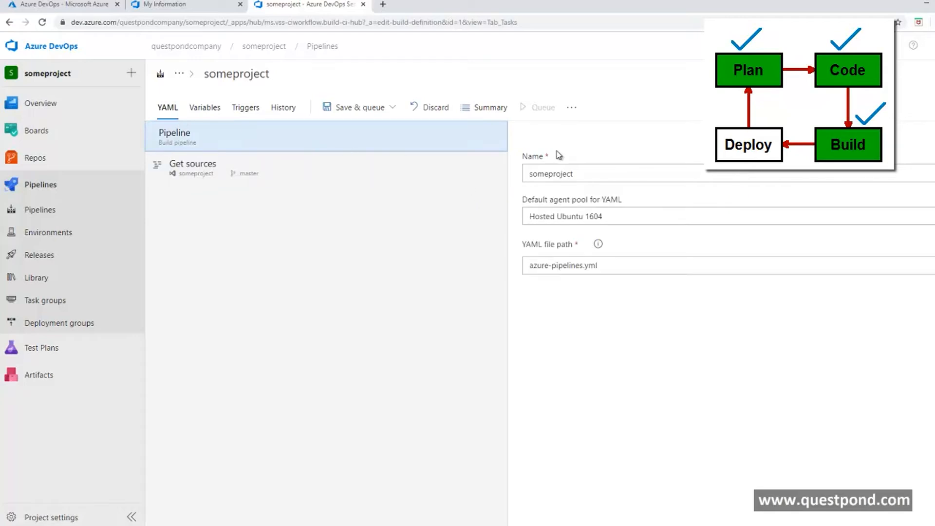
click(572, 109)
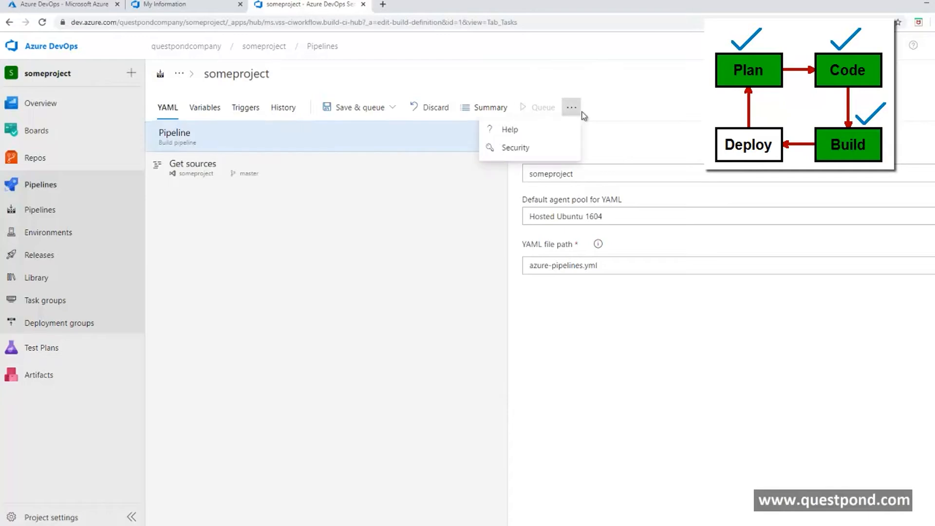
click(45, 194)
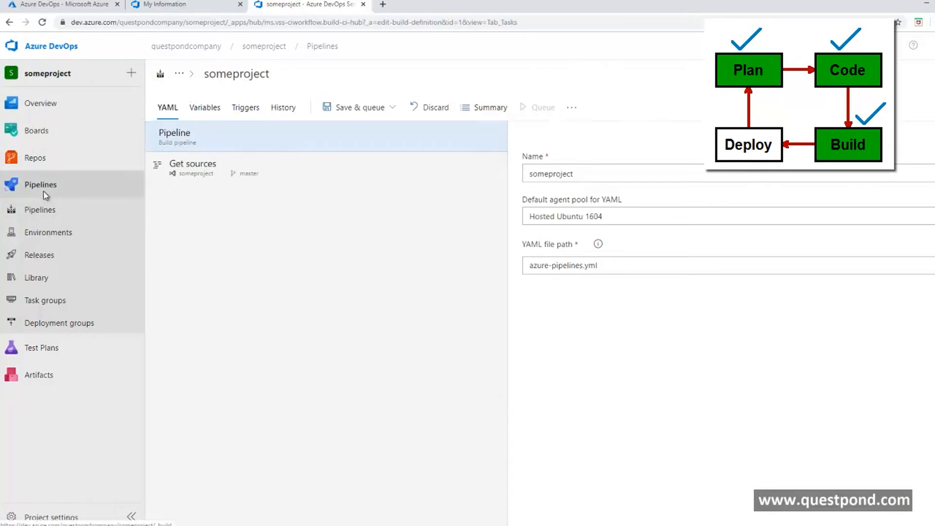
click(42, 191)
click(607, 322)
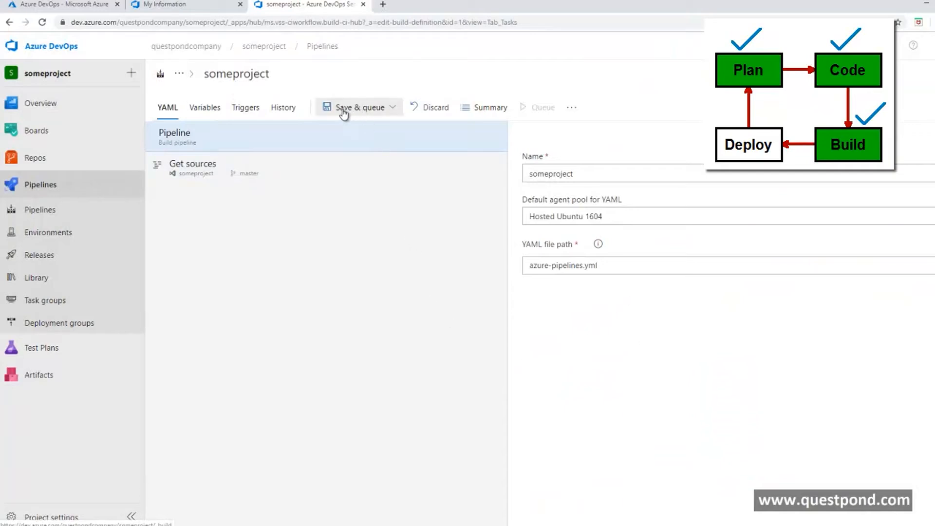
Save the build pipeline without queuing it, using the comment "made the build automatic".
click(392, 108)
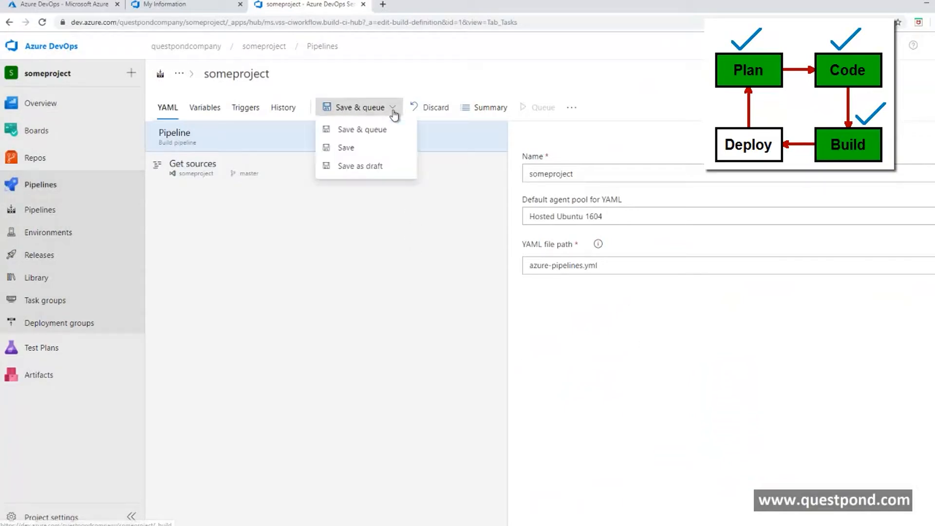
click(357, 146)
click(418, 288)
text(made the bu)
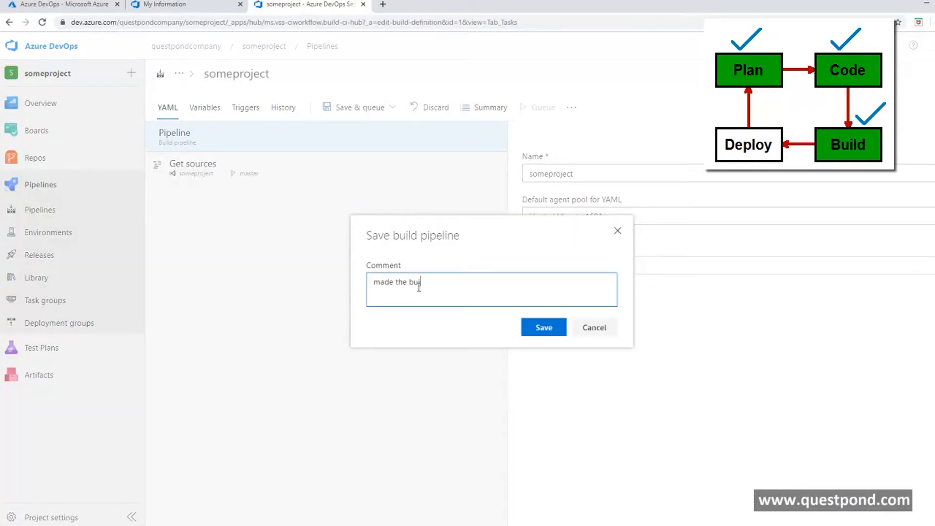
text(ild automatic)
click(530, 329)
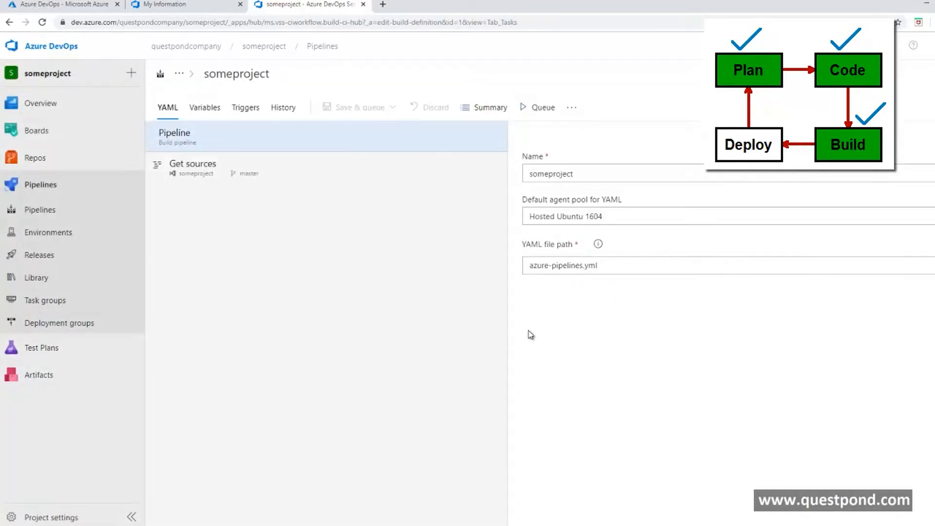
Reopen the someproject pipeline and recheck its pipeline settings and scheduled runs.
click(50, 209)
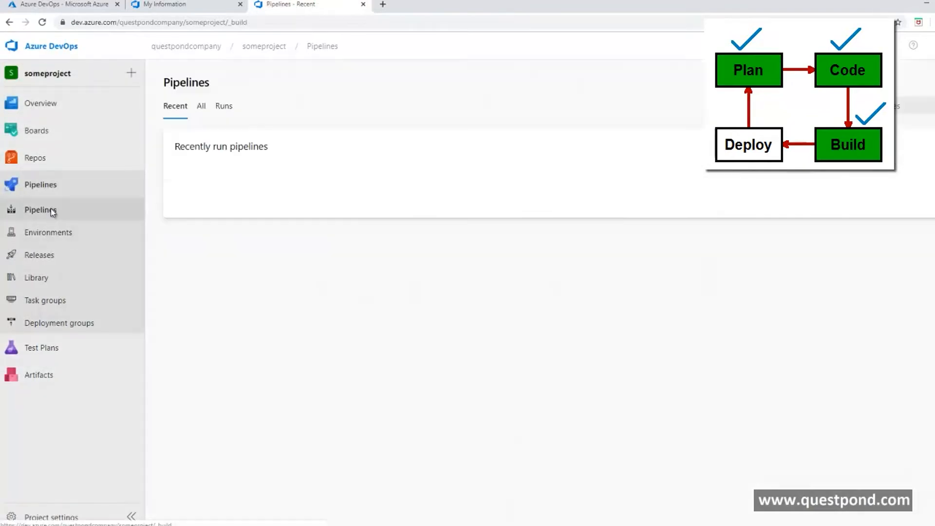
click(252, 209)
click(934, 82)
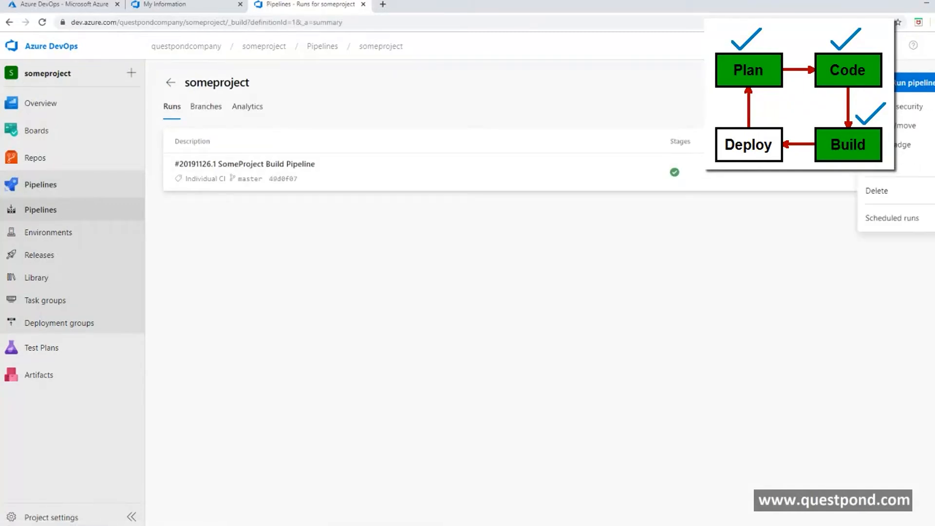
click(897, 172)
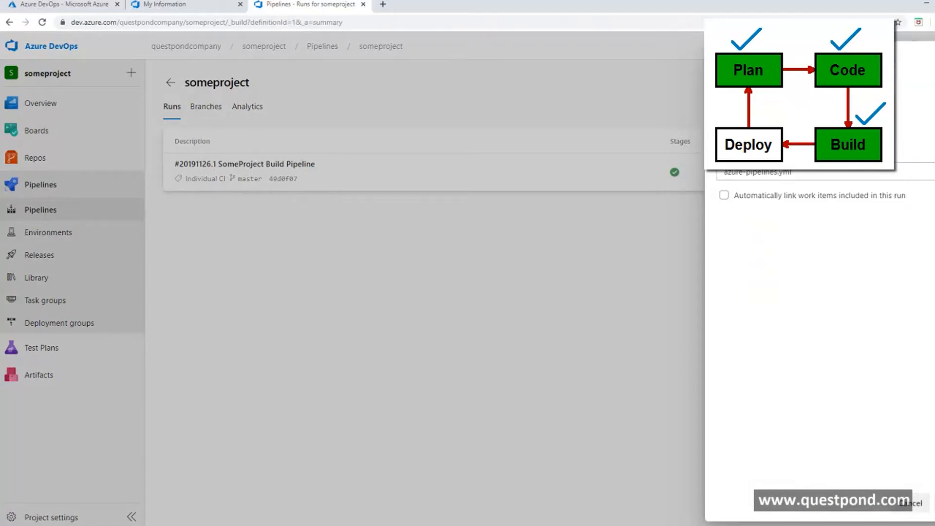
click(934, 59)
click(934, 83)
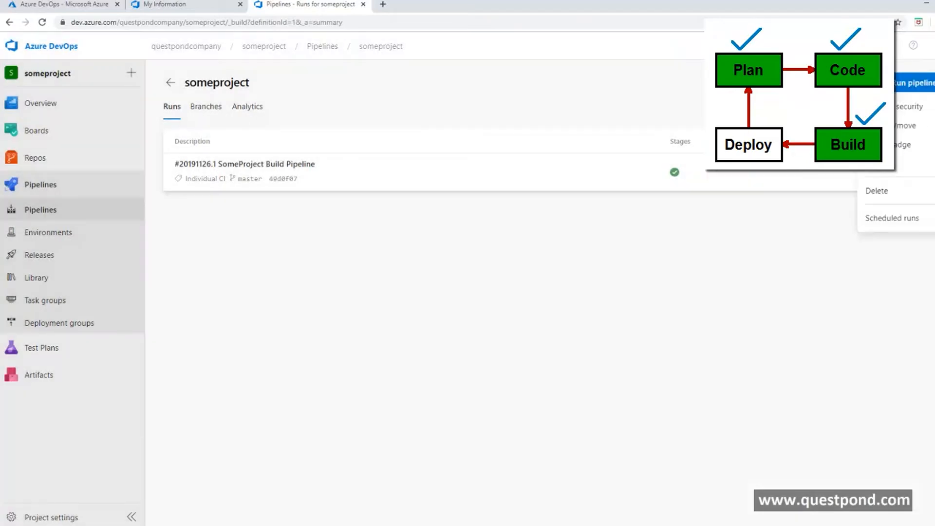
click(897, 218)
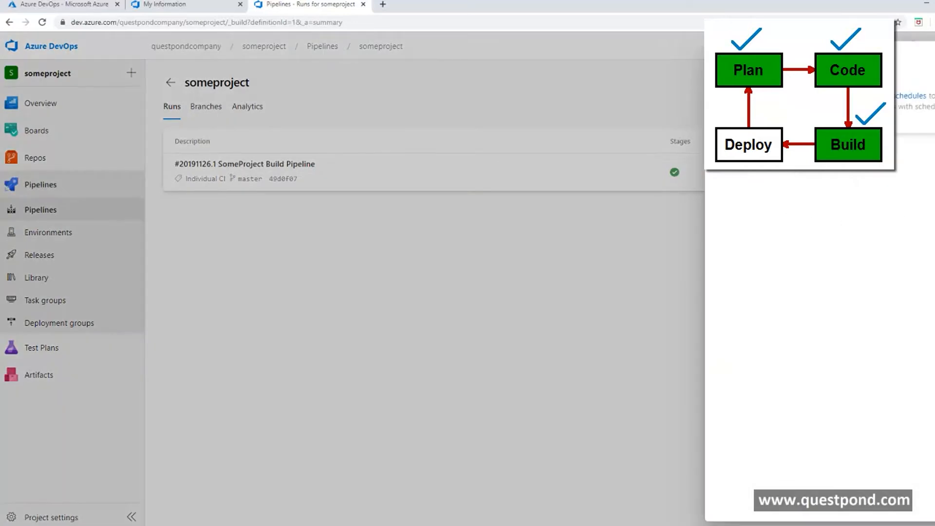
click(934, 59)
click(934, 83)
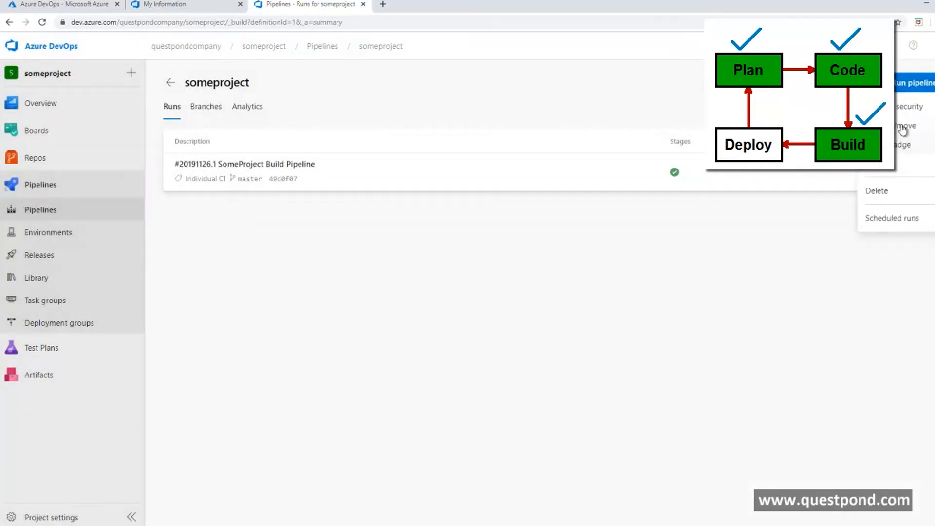
click(889, 177)
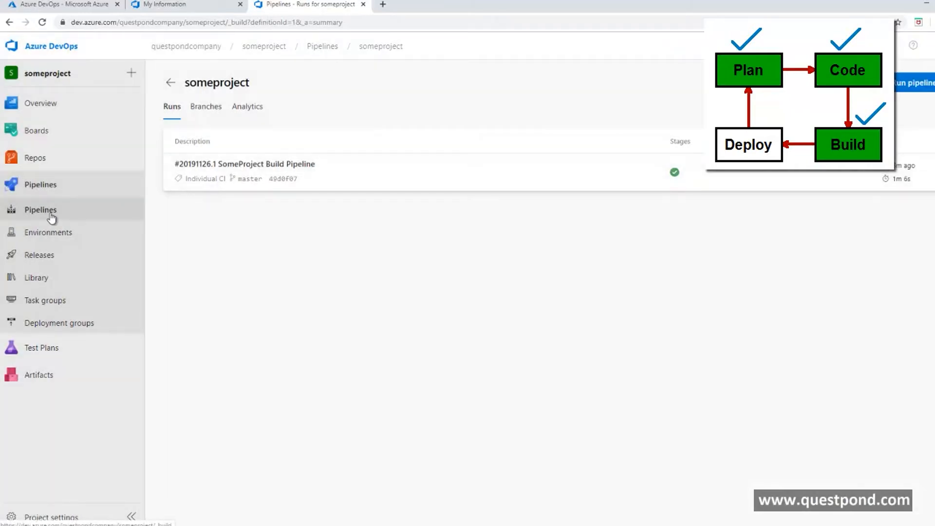
View the summary of run #20191126.1 in the someproject pipeline and return to the pipelines list.
click(49, 212)
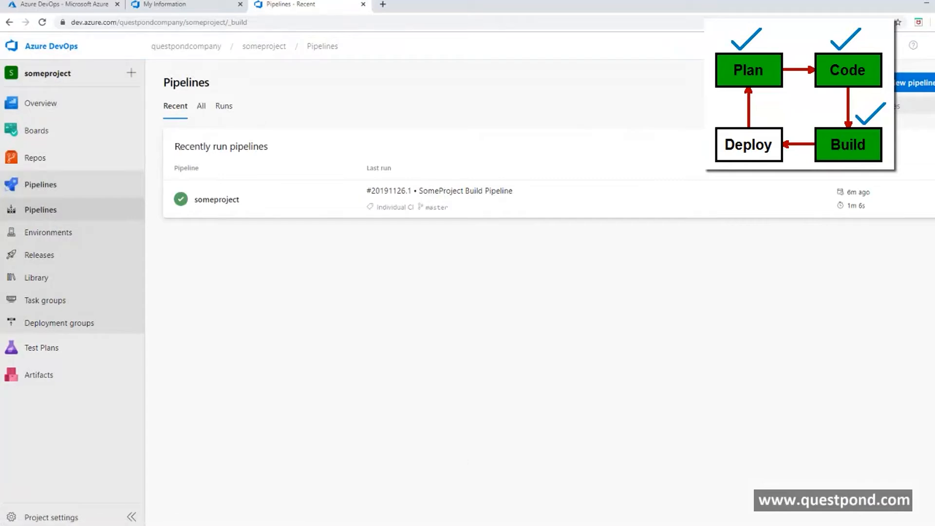
click(203, 201)
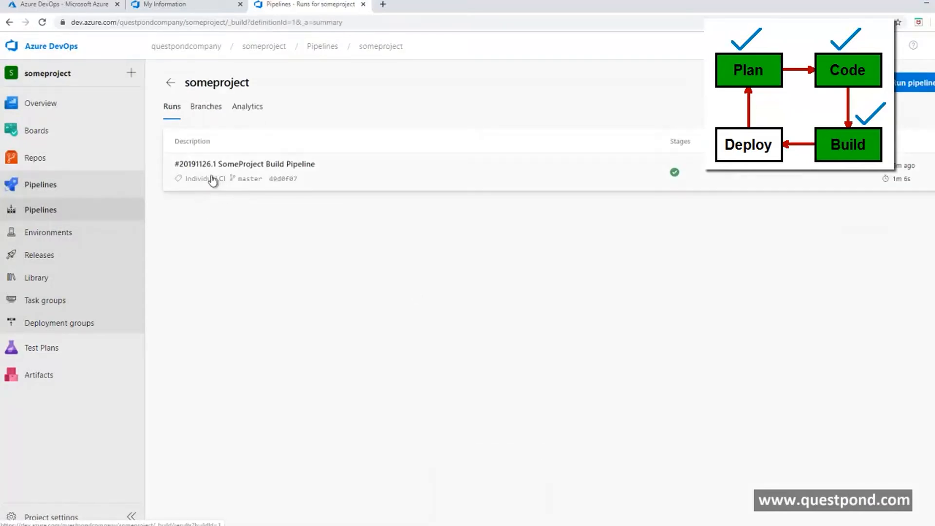
click(213, 180)
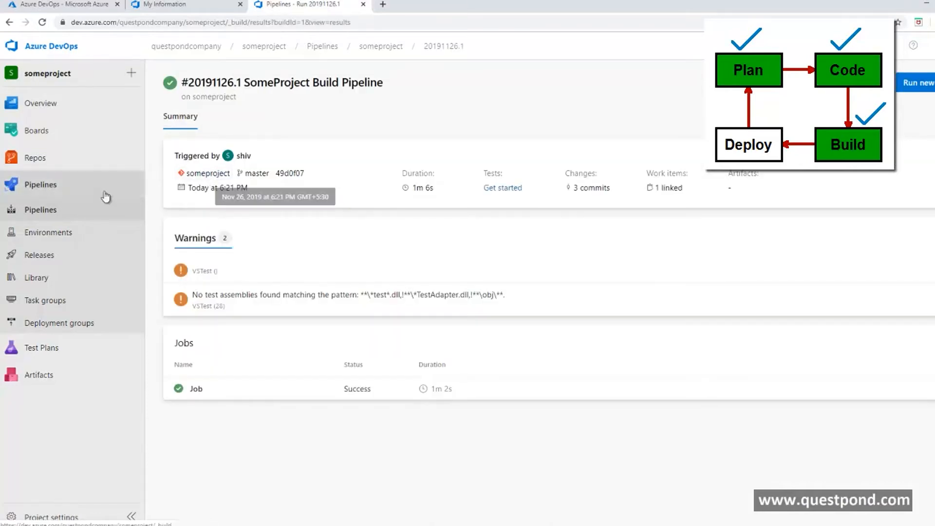
click(45, 214)
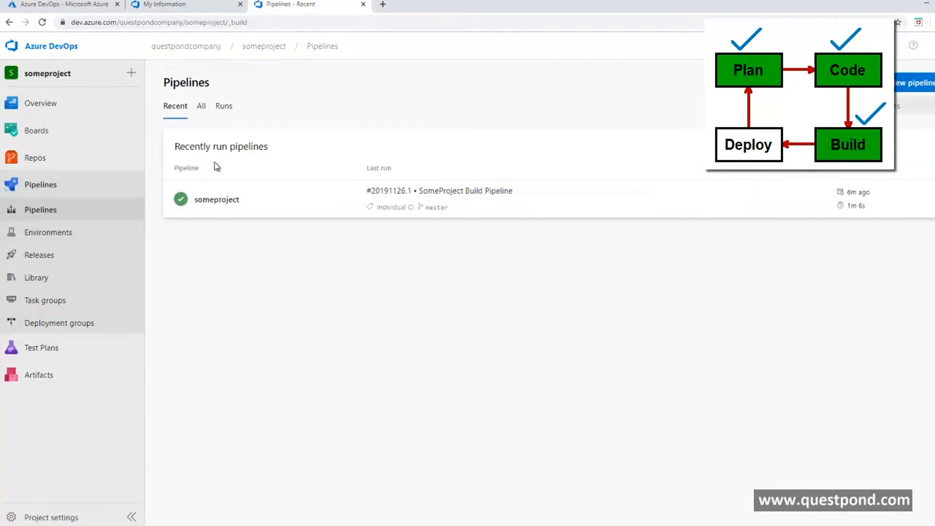
Check the saved continuous integration override in the someproject pipeline's trigger settings and go back to the pipelines list.
click(216, 200)
click(858, 83)
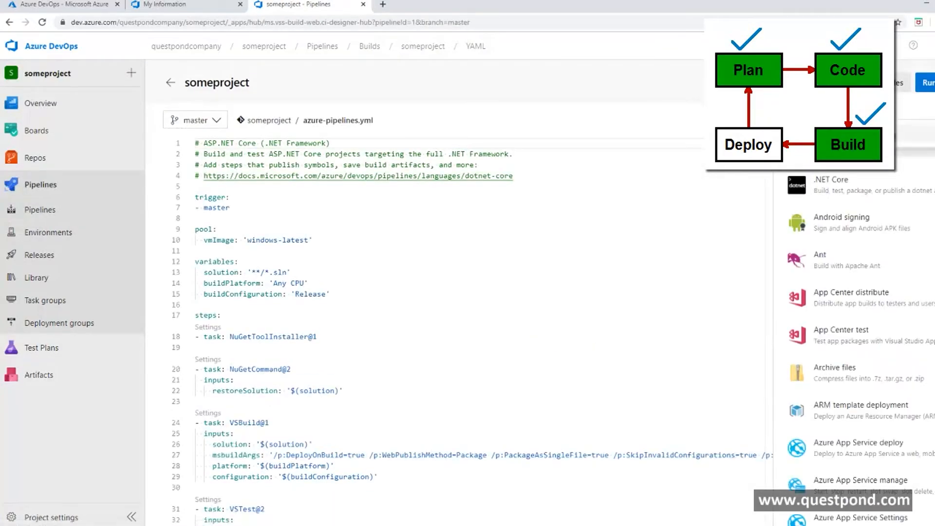
click(892, 134)
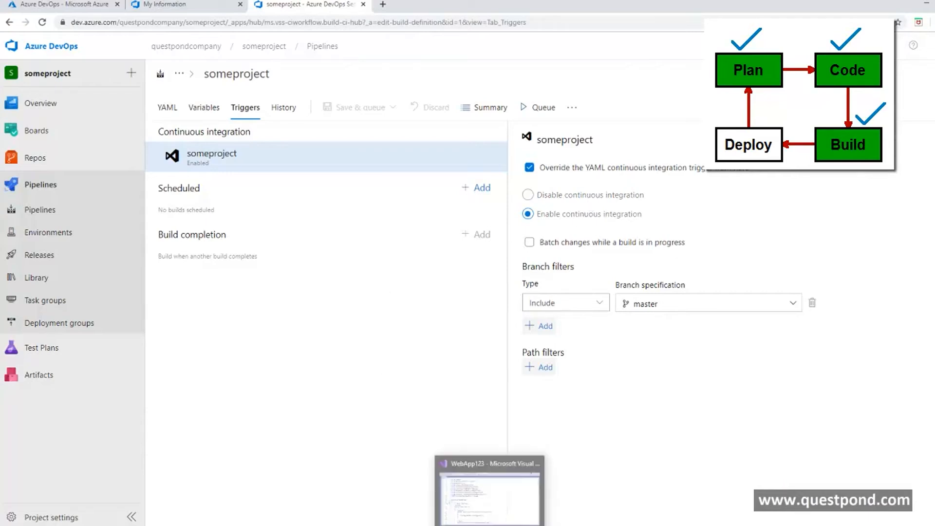
click(40, 212)
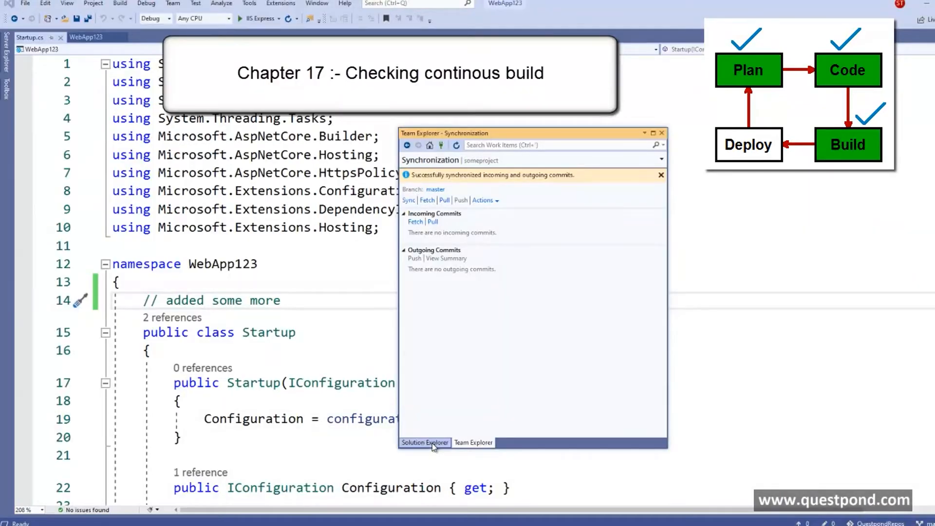
Add the comment line "// added some more code" below the existing comment in Startup.cs and save the file.
click(424, 442)
double_click(446, 273)
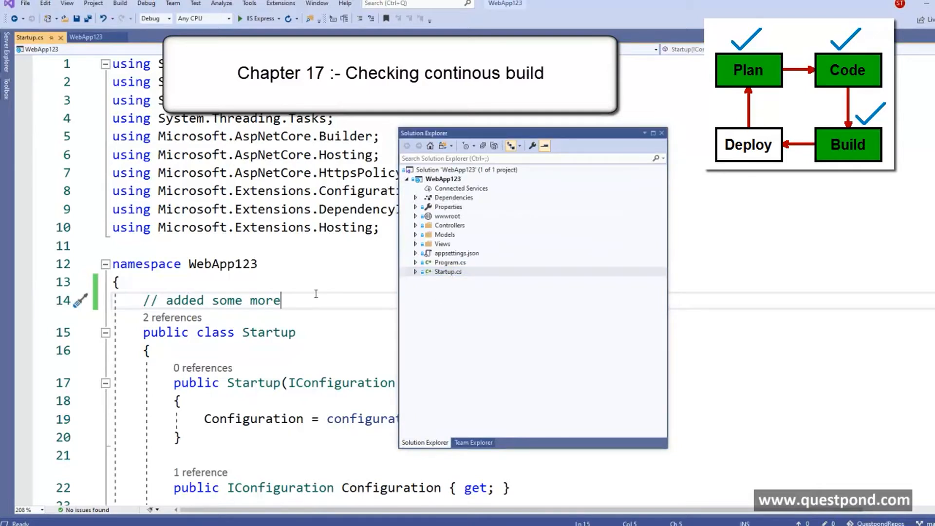
key(Return)
text(// added some)
key(BackSpace)
text(ome more cod)
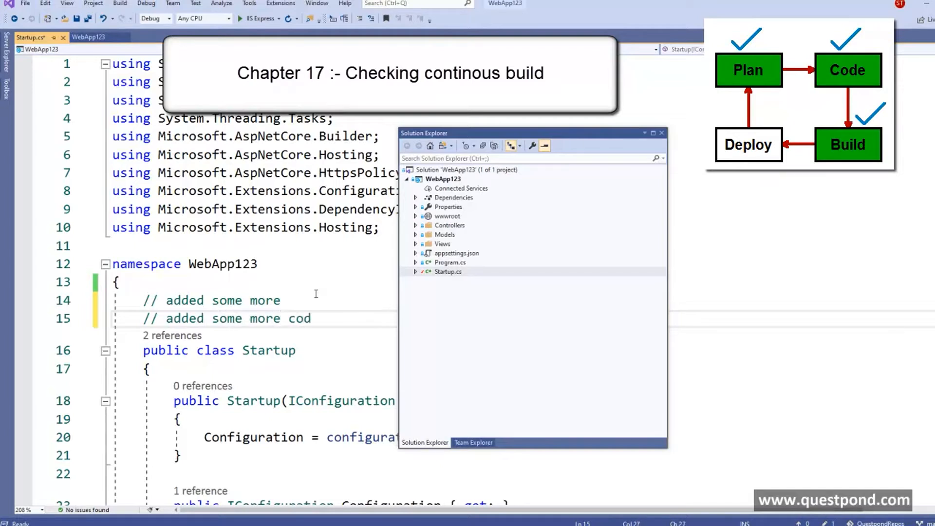
text(e)
key(ctrl+s)
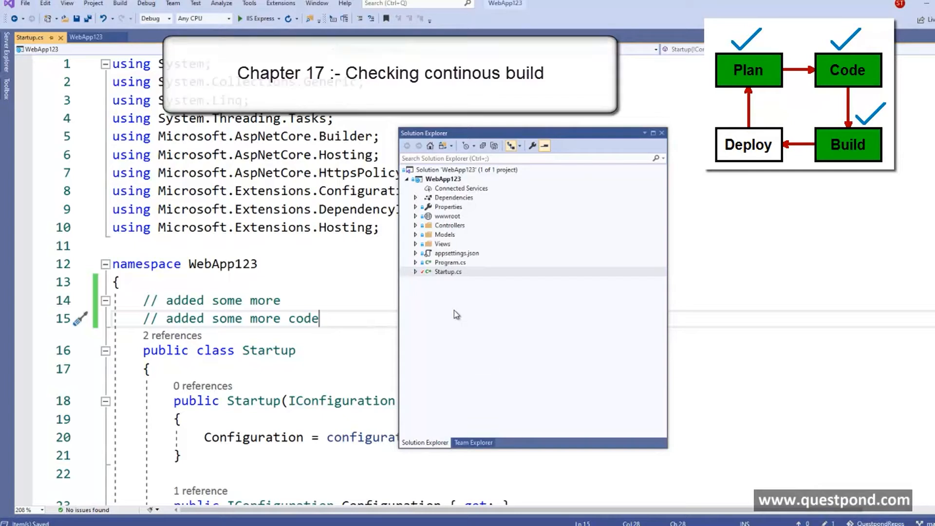
Commit the Startup.cs change with the message "new changes" and sync it with the remote repository.
right_click(444, 276)
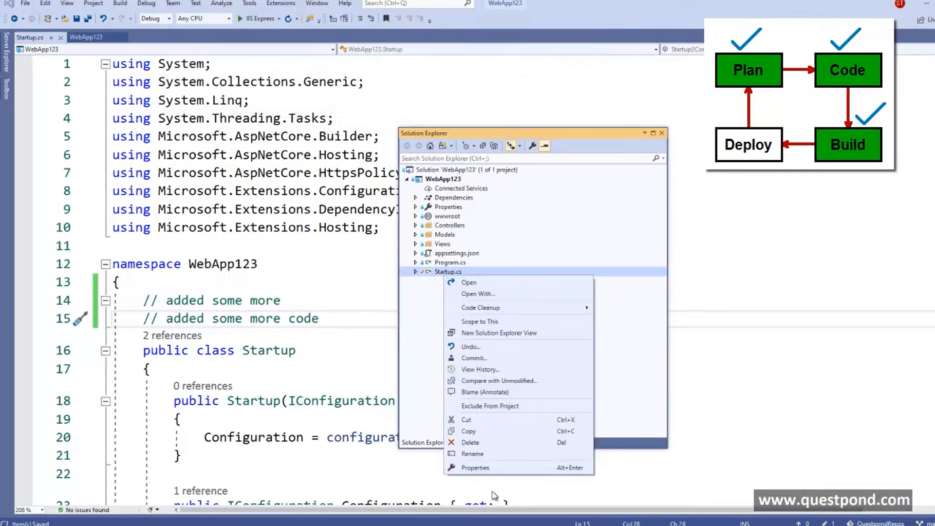
click(463, 358)
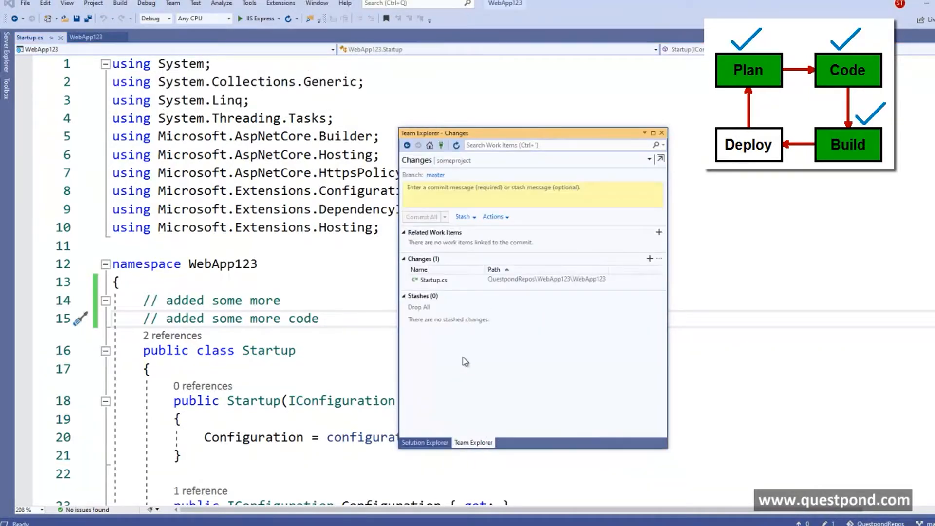
click(438, 193)
text(new changes)
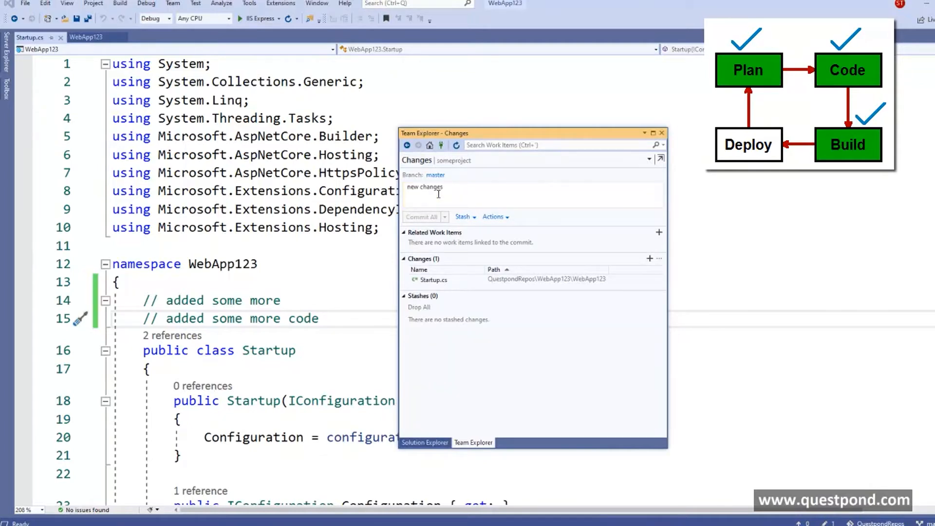
click(445, 217)
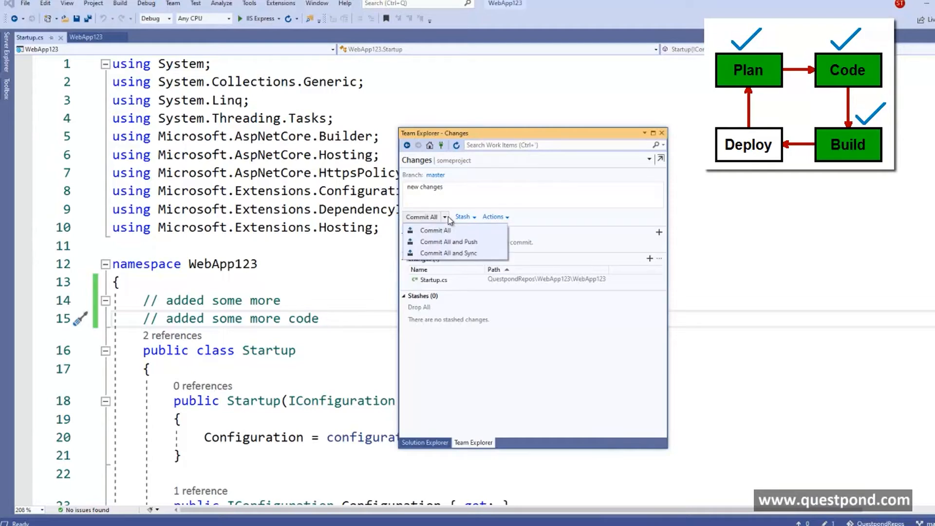
click(451, 252)
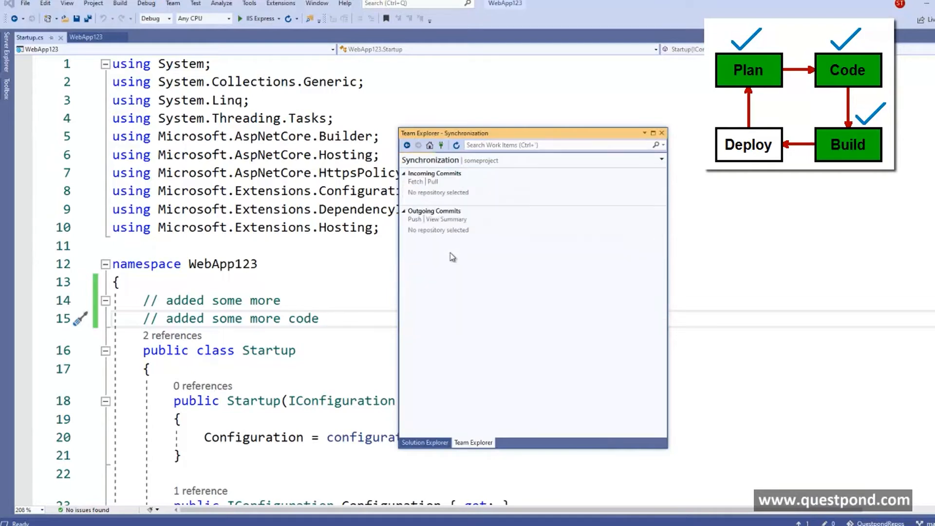
Switch to Azure DevOps in the browser and inspect the files of the inner WebApp123 folder in the someproject repository.
mouse_move(515, 523)
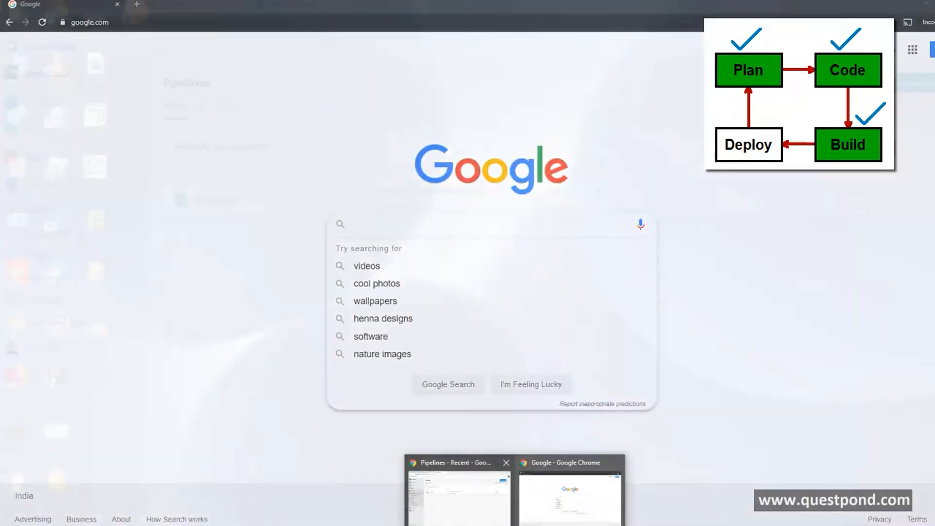
click(459, 492)
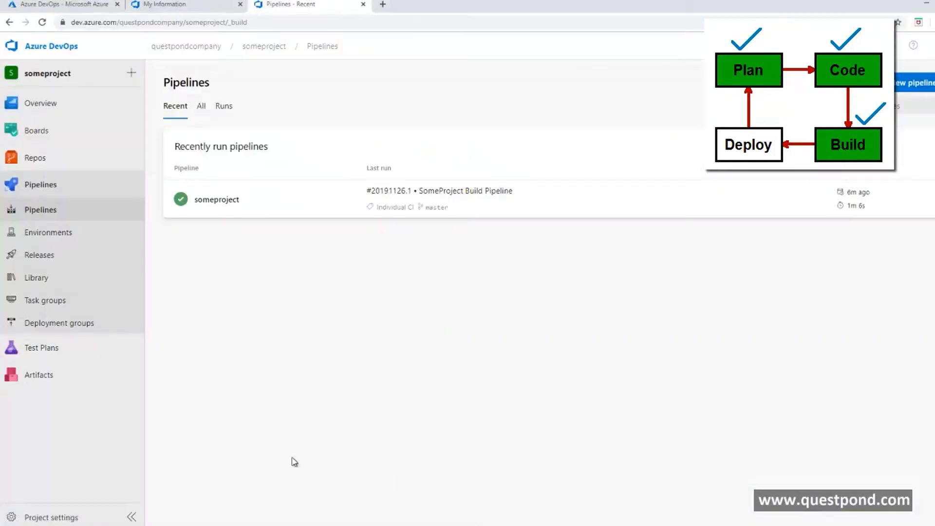
click(36, 158)
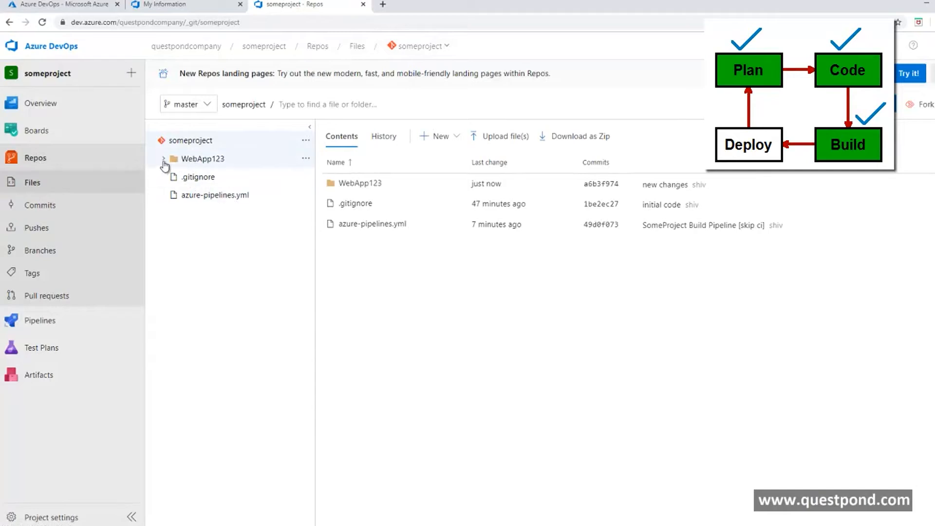
click(164, 162)
click(211, 181)
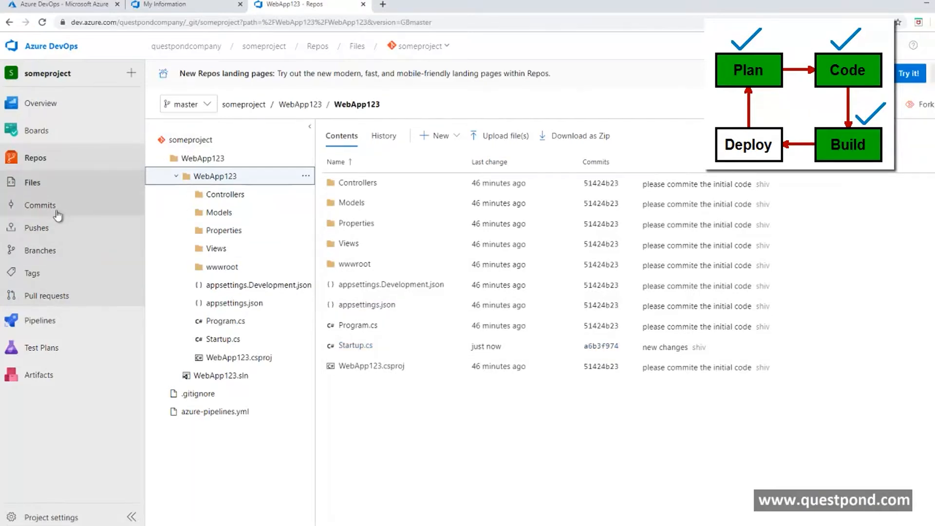
Open the latest someproject pipeline run and examine its job steps and the NuGetCommand log.
click(46, 320)
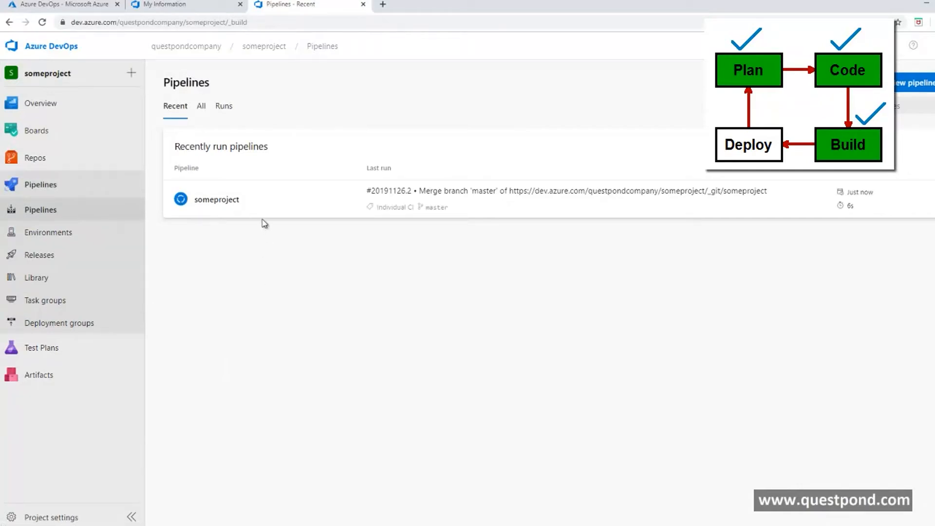
click(223, 107)
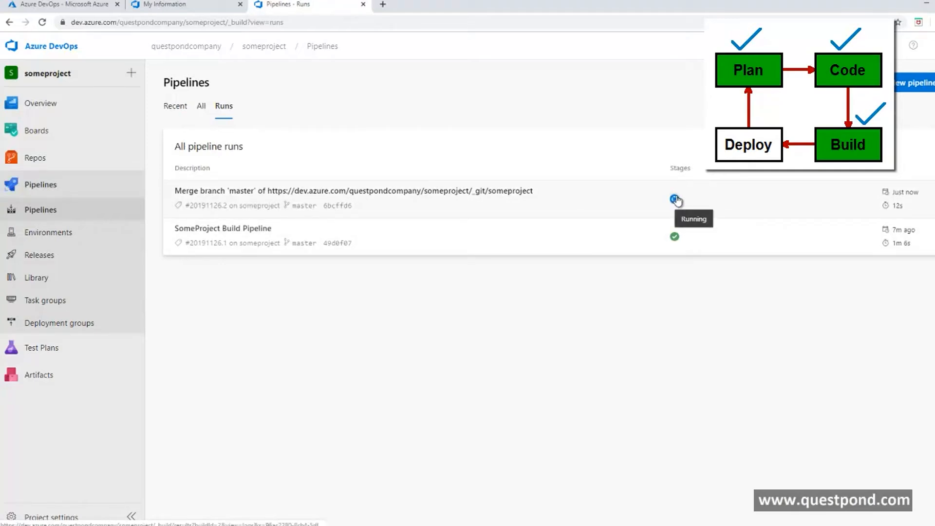
click(407, 205)
click(197, 281)
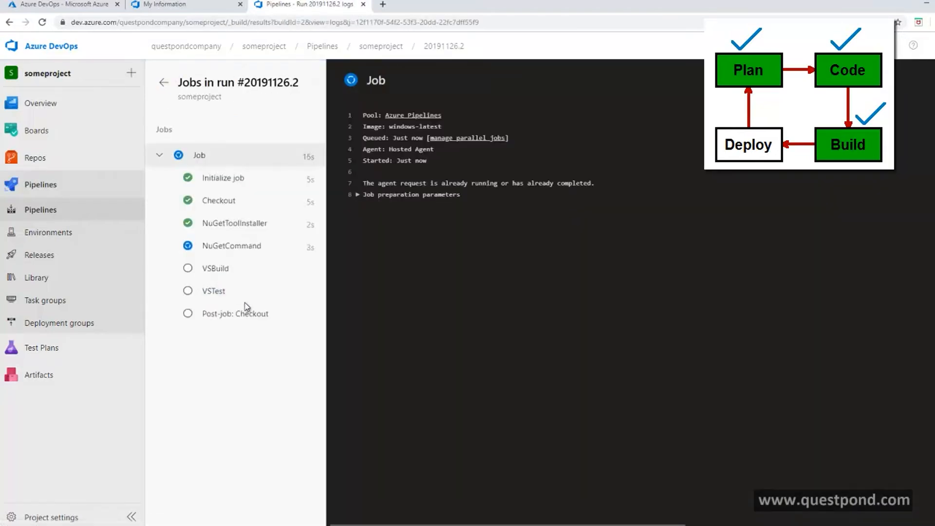
click(236, 248)
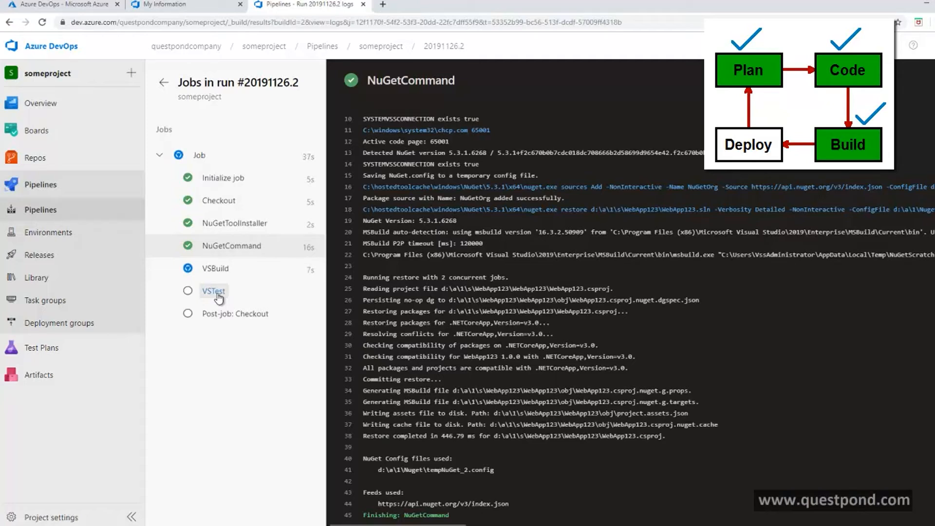
scroll(700, 197, down, 1)
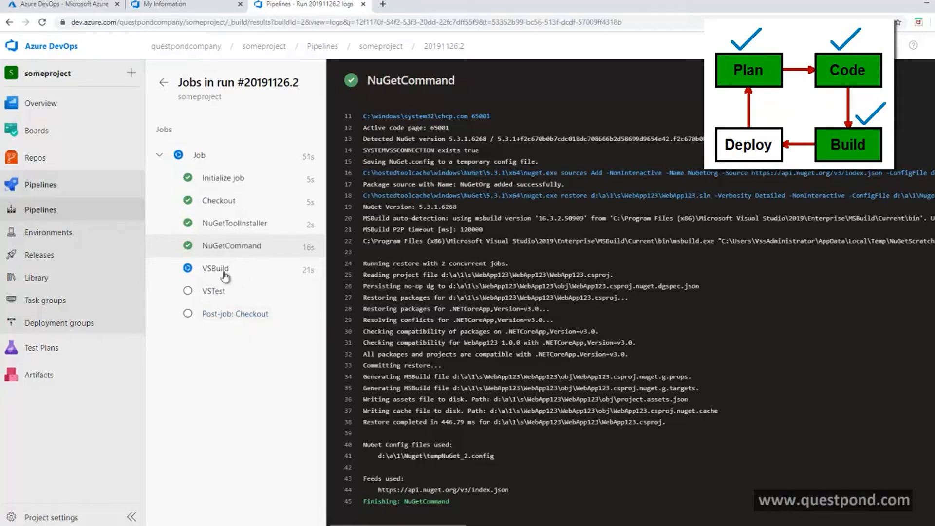
Return to the list of all pipeline runs and check the status of the latest build.
click(35, 189)
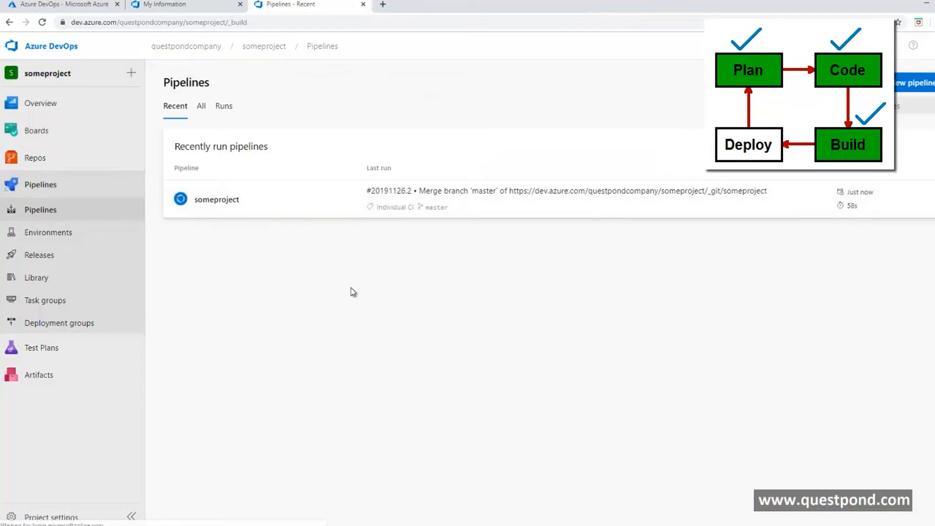
click(224, 106)
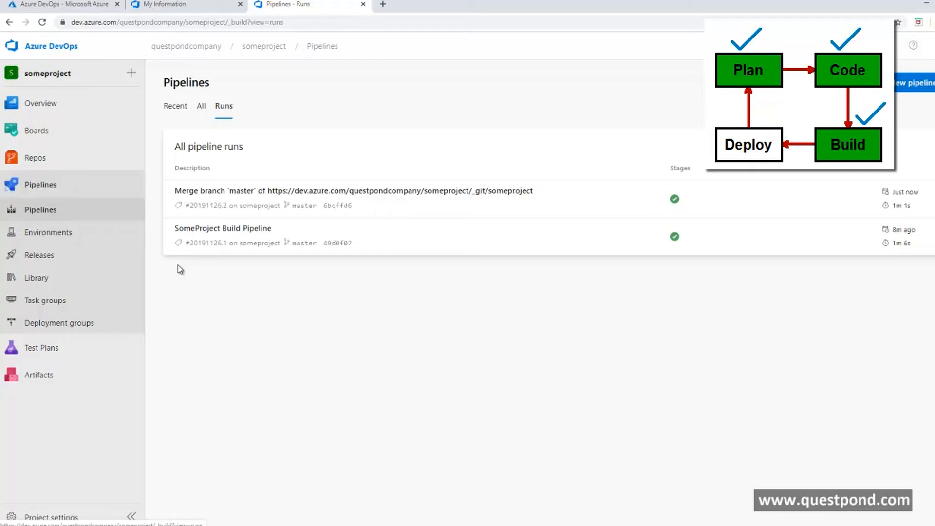
mouse_move(95, 128)
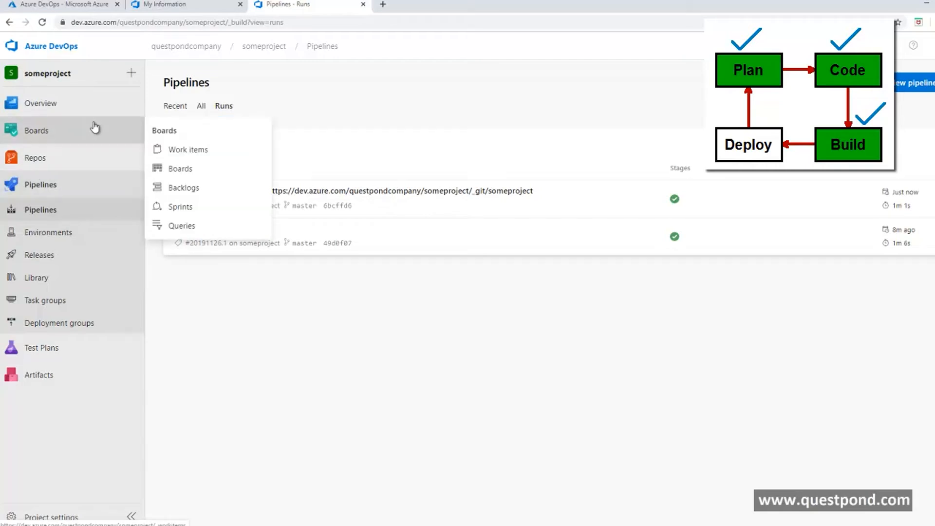
mouse_move(82, 170)
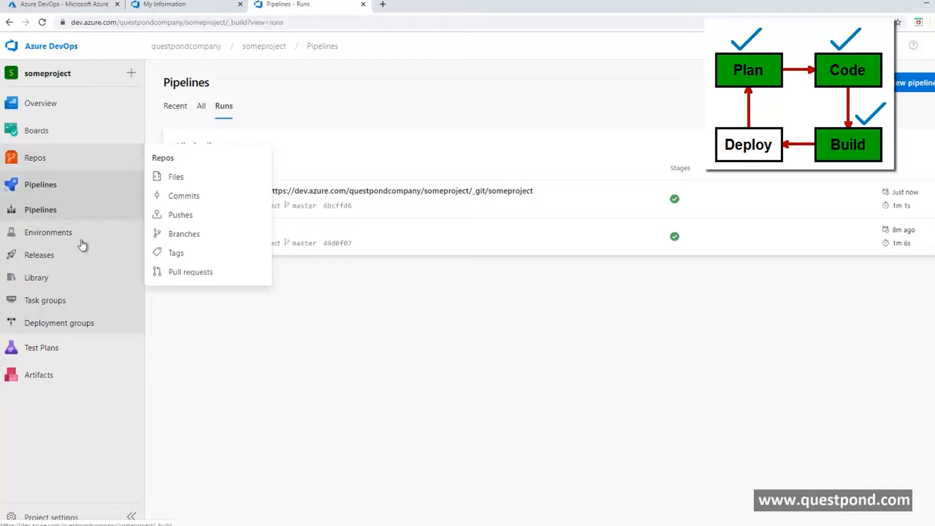
Look at the project's release pipelines page, revisiting the recent build pipelines in between.
click(65, 262)
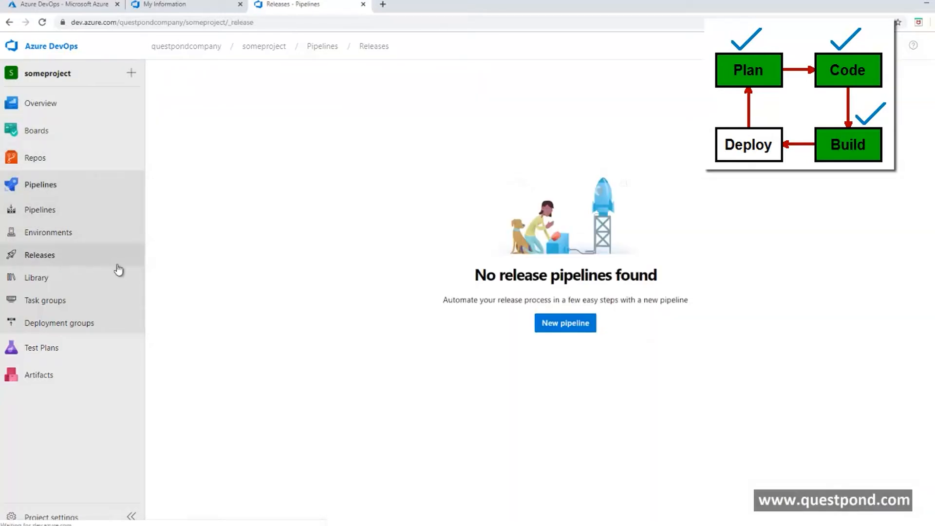
click(52, 219)
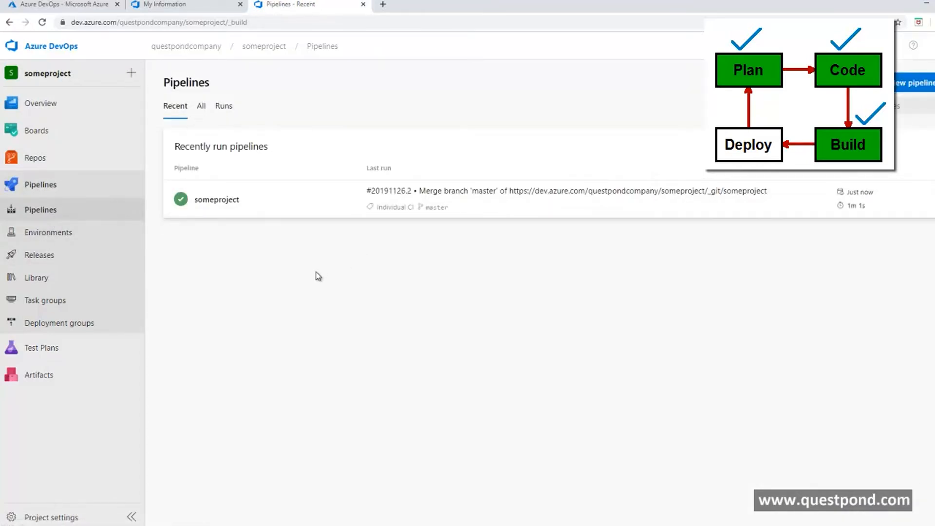
click(49, 255)
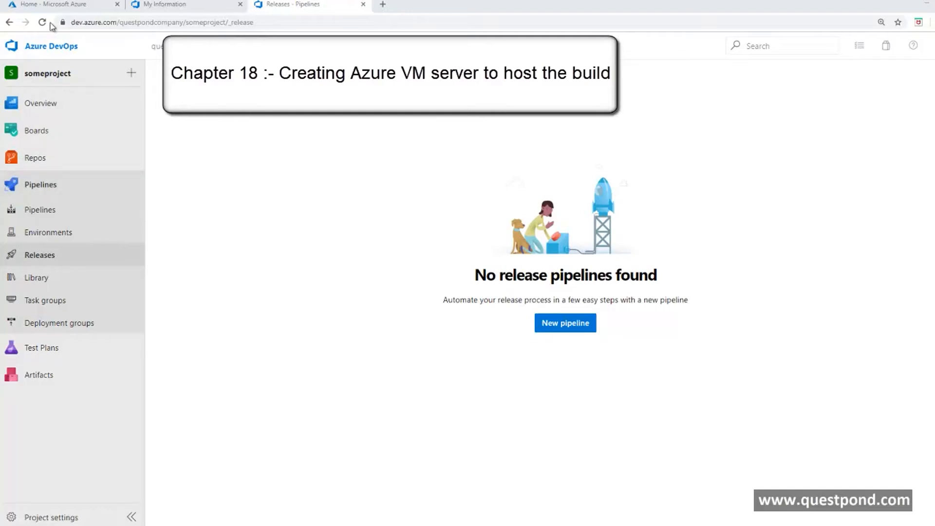
Switch to the Azure portal and start creating a new App Service web app.
click(73, 5)
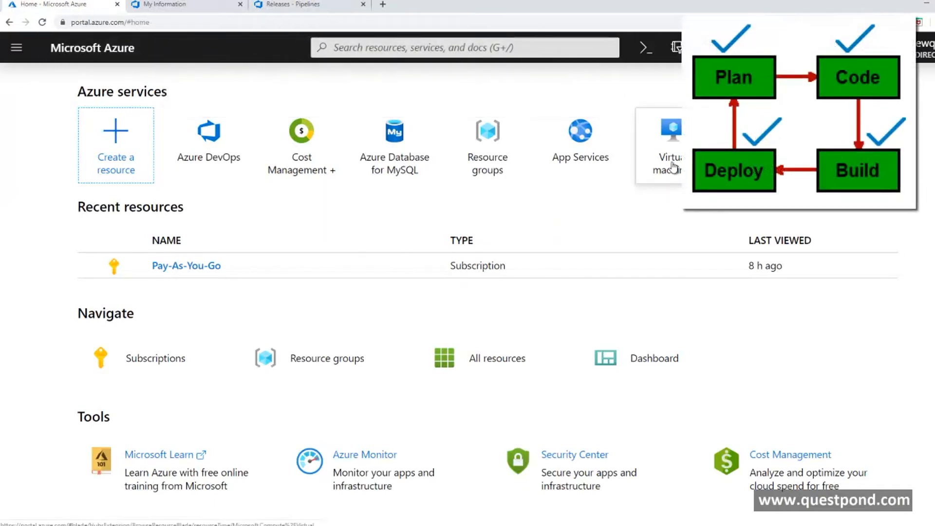
mouse_move(674, 167)
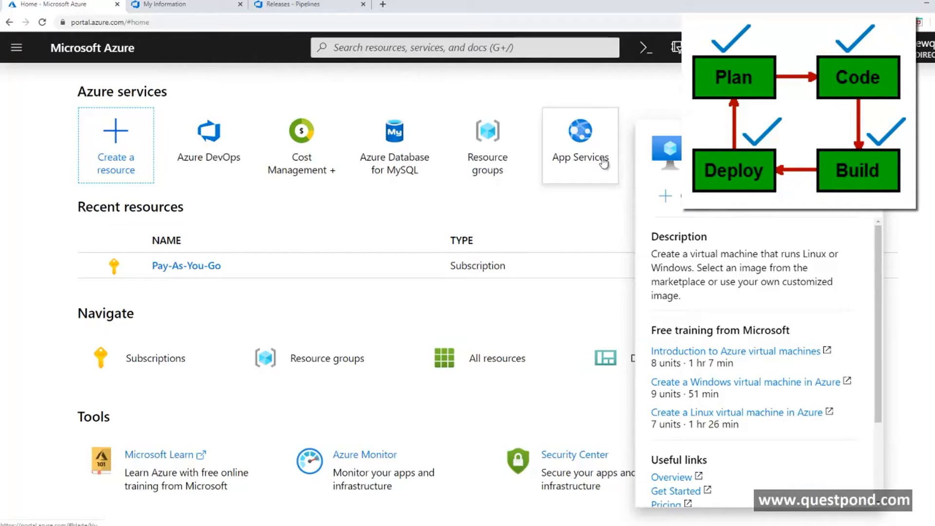
mouse_move(578, 165)
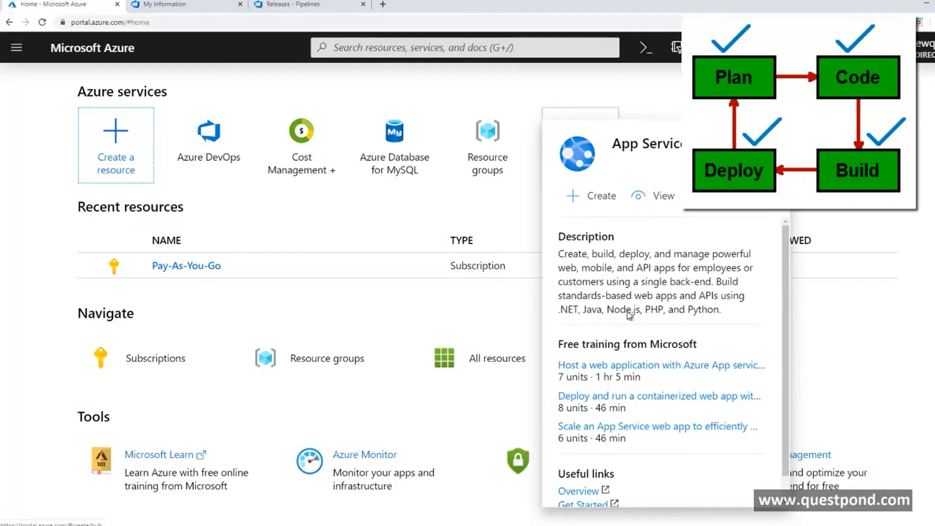
click(594, 197)
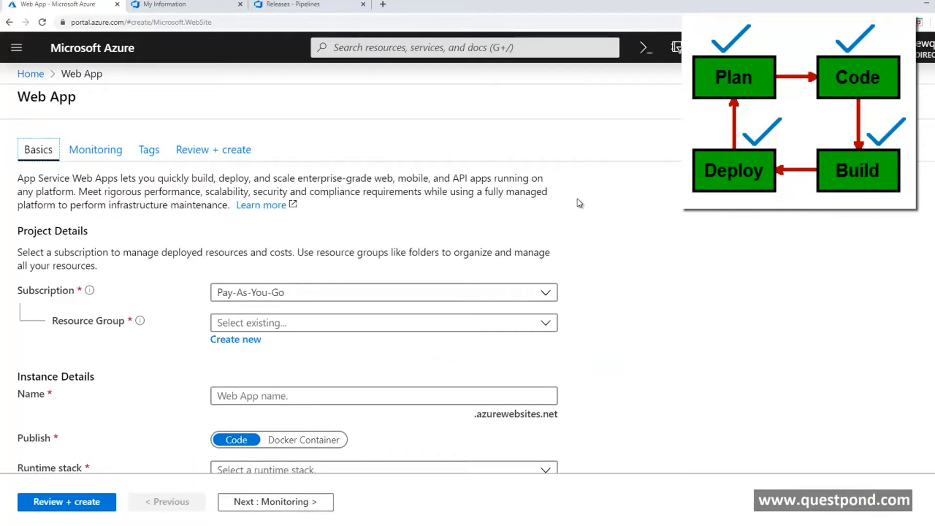
Create a new resource group named res1 for the web app and name the app questpondlive.
scroll(448, 185, down, 1)
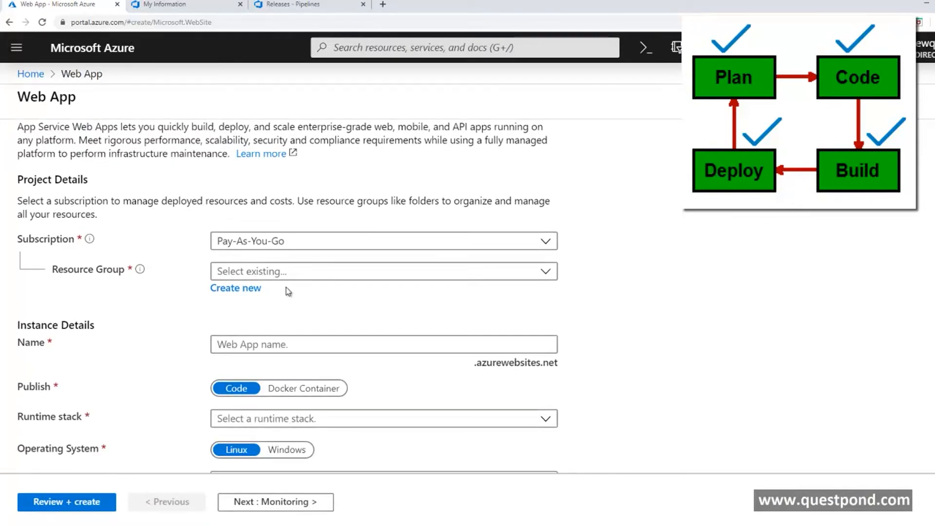
click(242, 291)
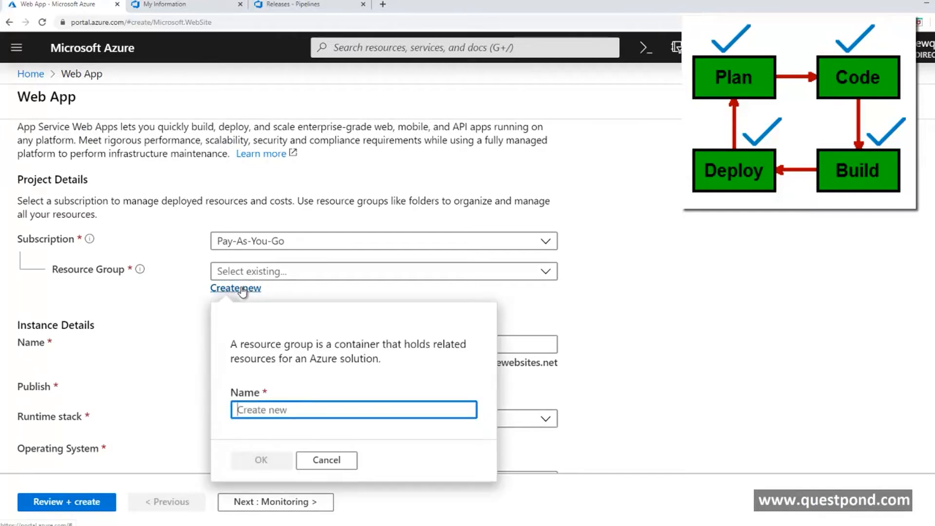
text(res1)
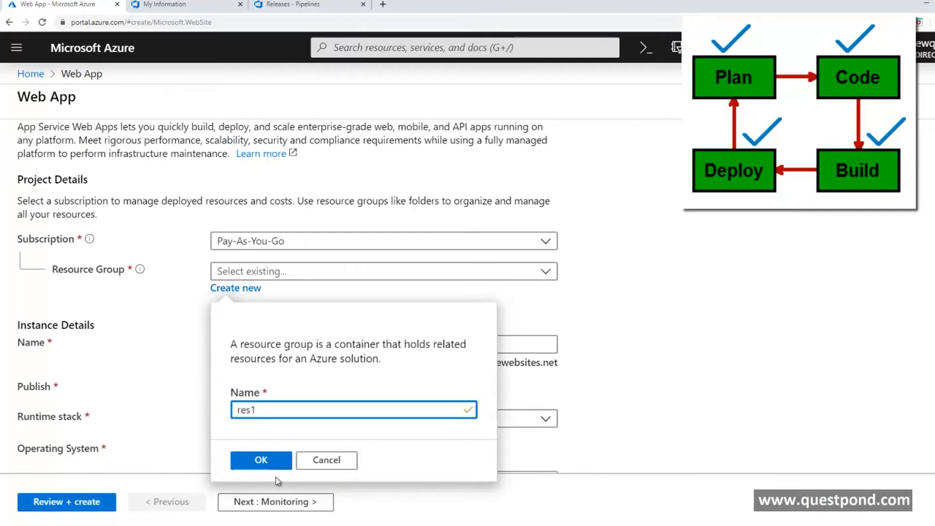
click(265, 463)
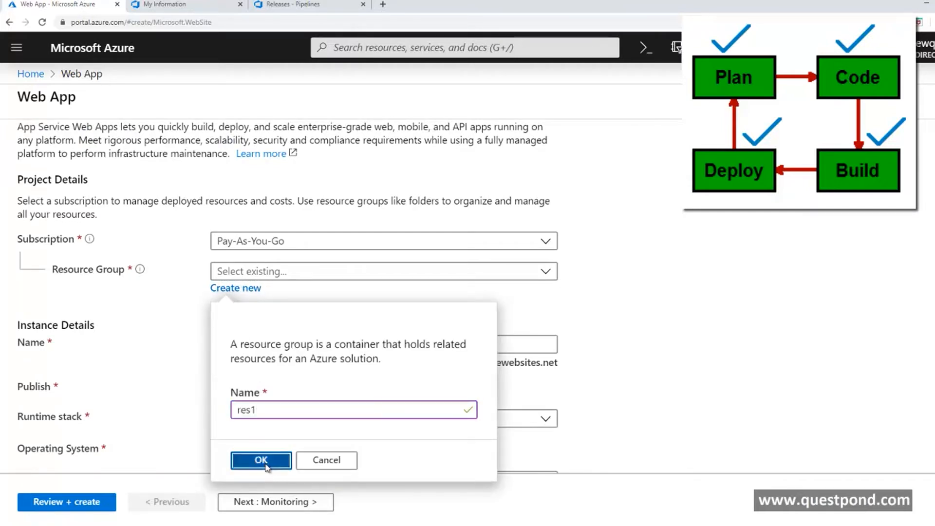
scroll(340, 321, down, 1)
click(280, 293)
text(questpondlive)
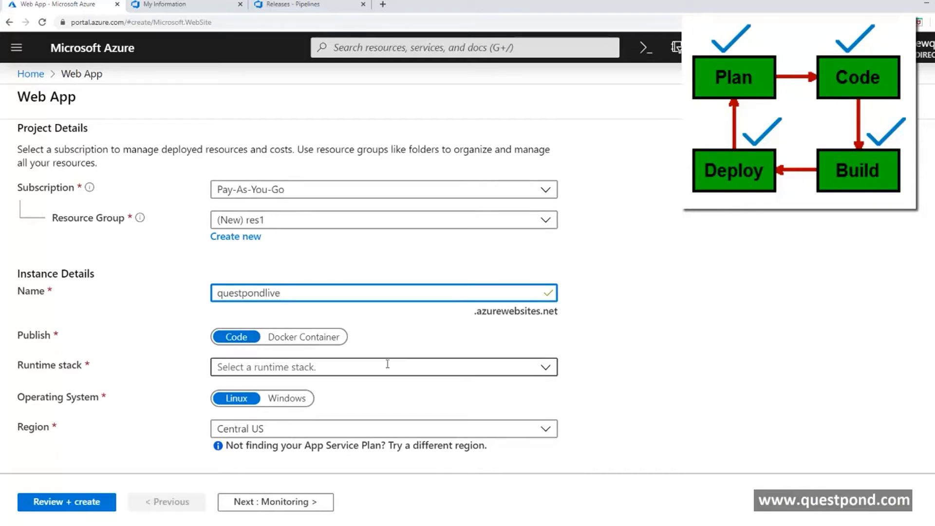
Set the web app's runtime stack to .NET Core 3.0 (Current).
click(545, 369)
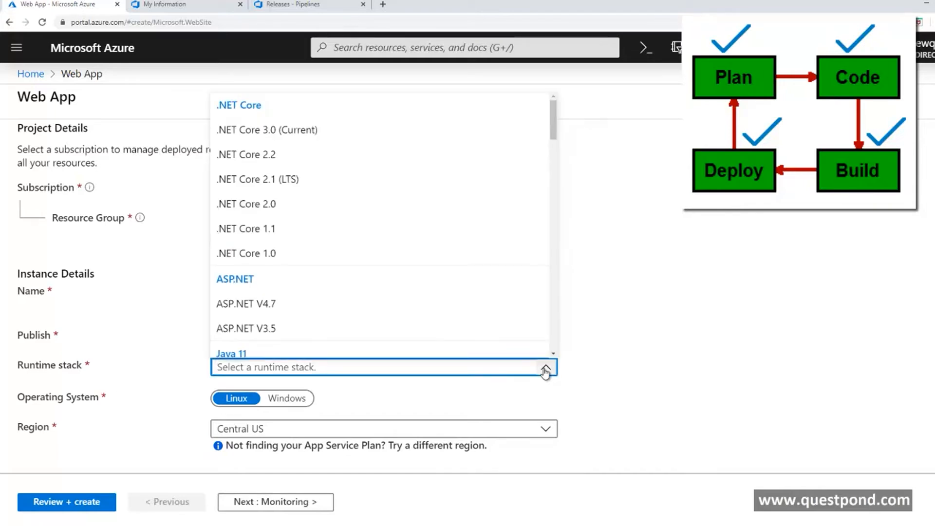
scroll(522, 285, down, 15)
scroll(526, 292, down, 10)
scroll(526, 293, up, 15)
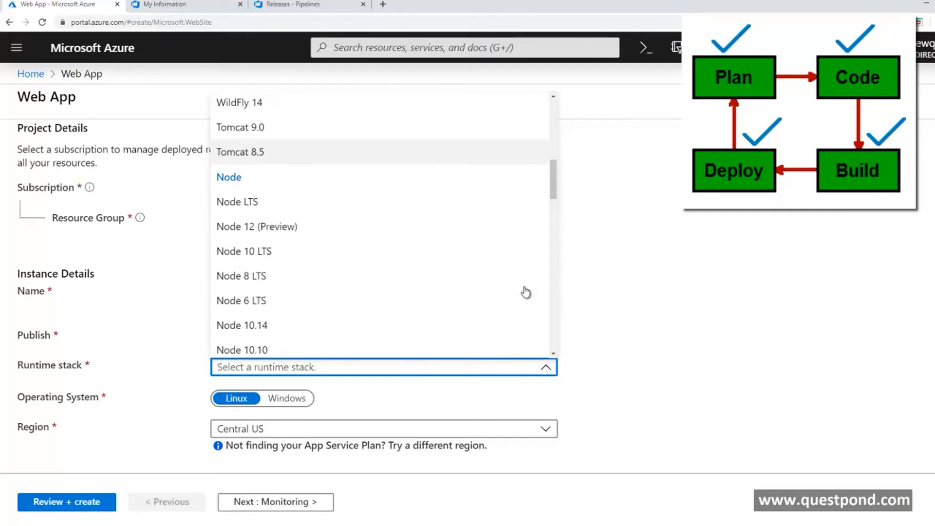
scroll(525, 292, up, 10)
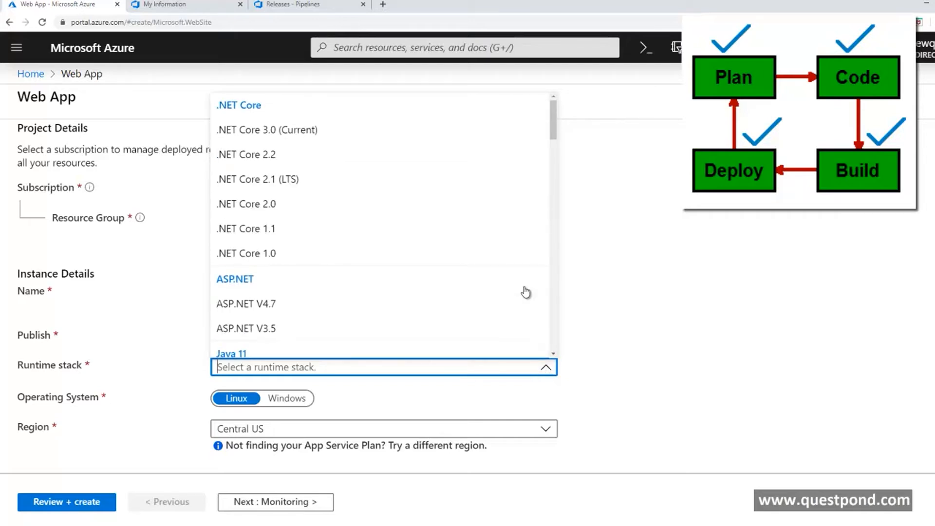
click(290, 134)
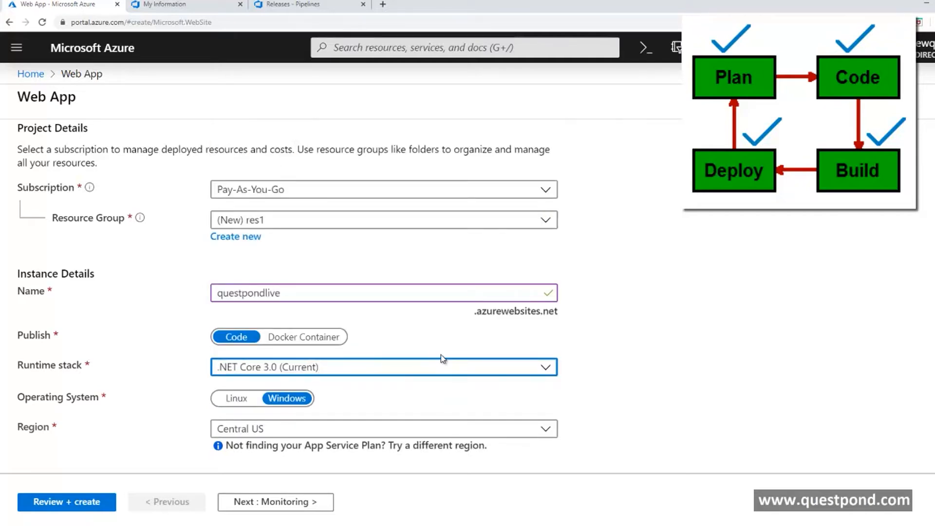
Choose the S1 production pricing tier for the web app's App Service plan and apply it.
scroll(440, 354, down, 1)
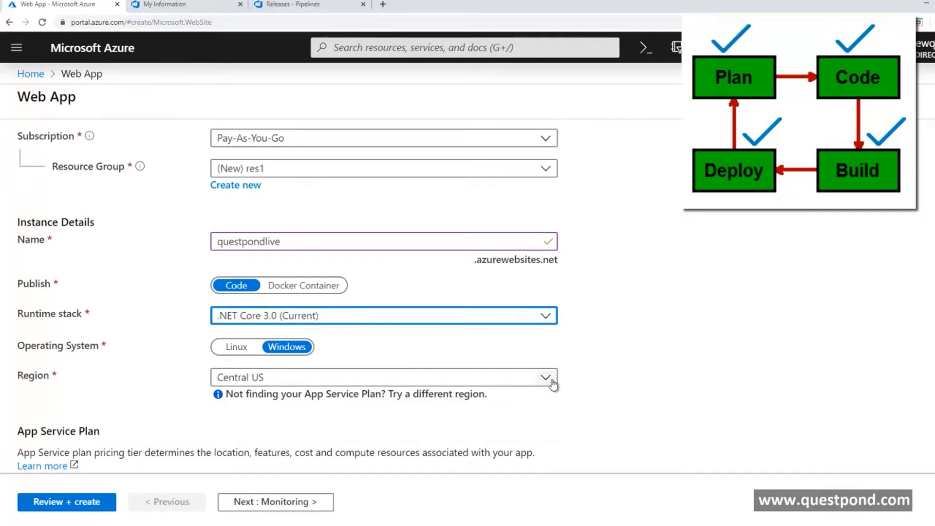
scroll(407, 402, down, 3)
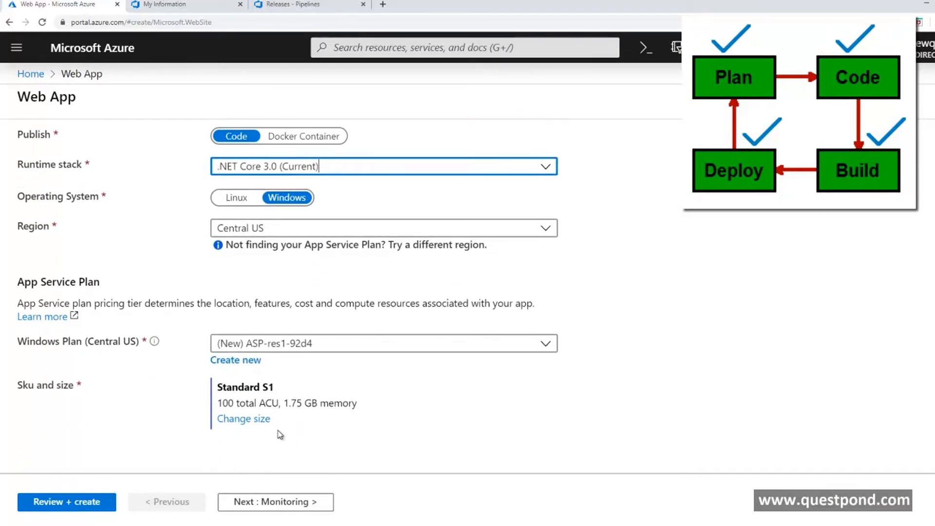
click(249, 418)
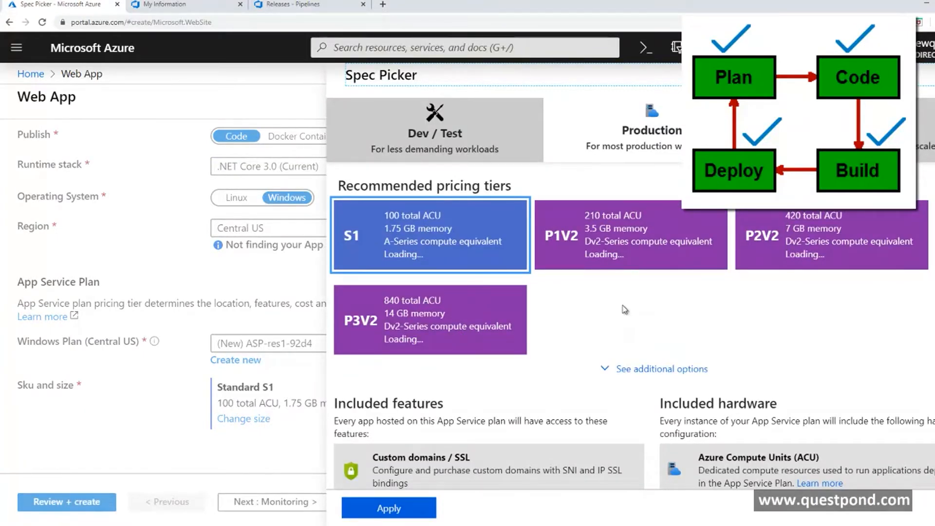
click(425, 265)
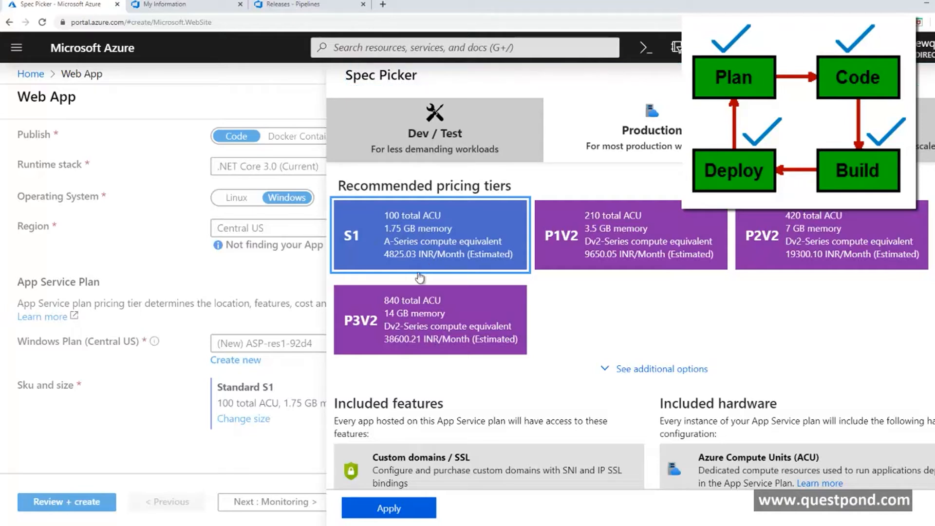
click(388, 508)
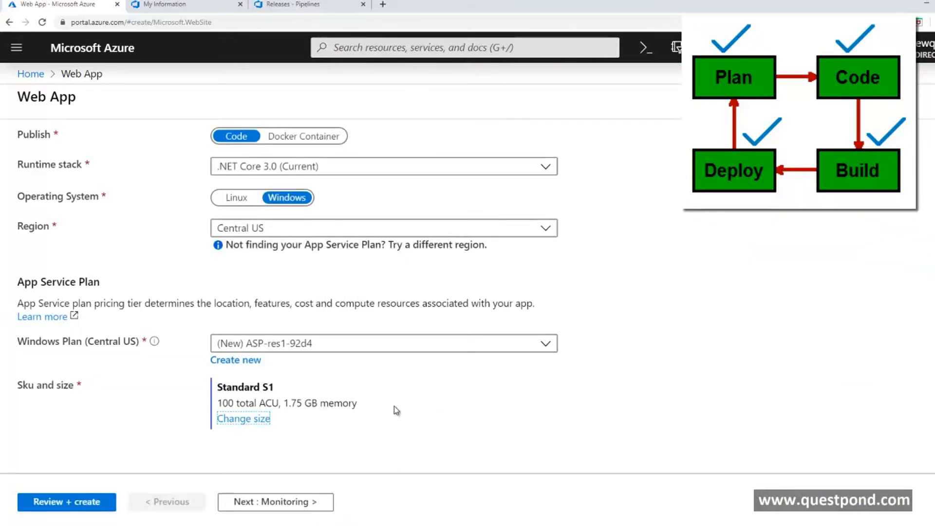
Keep Application Insights enabled for the web app and proceed to the review summary.
click(287, 504)
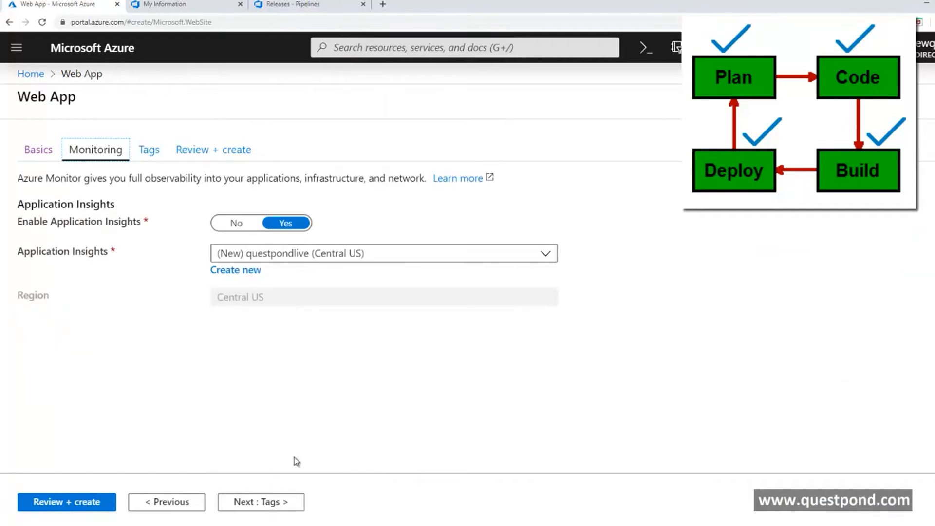
click(238, 225)
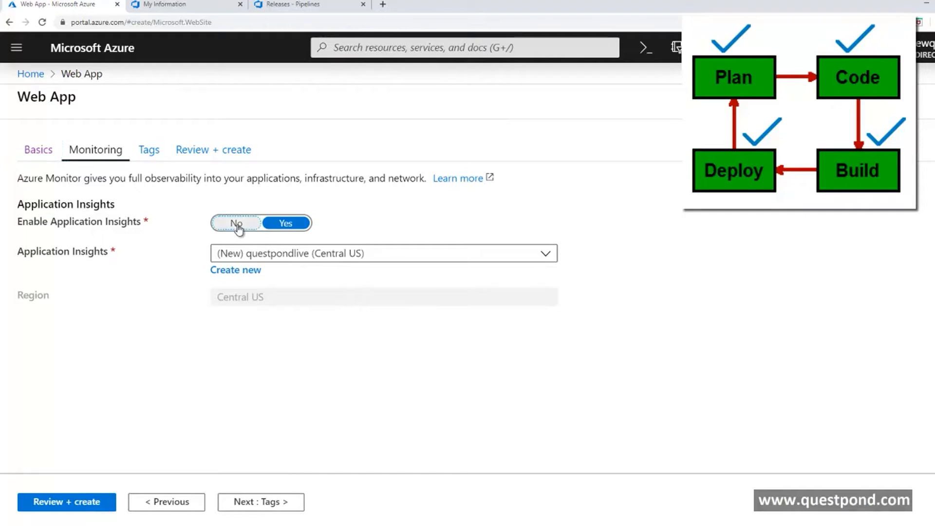
click(275, 229)
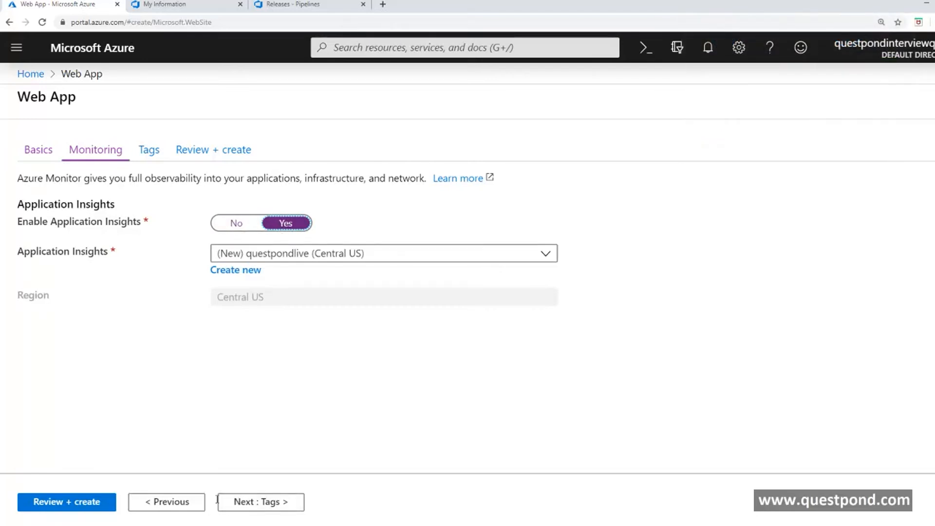
click(74, 501)
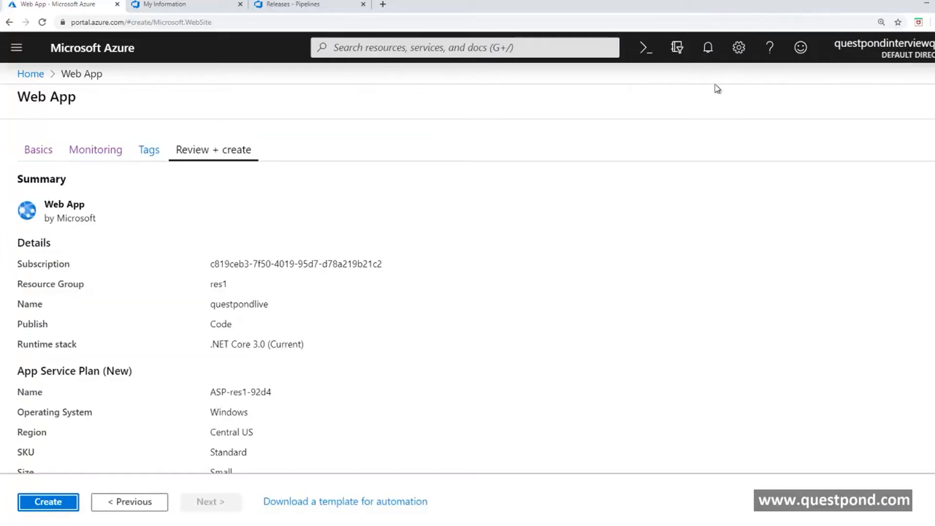
Check the portal's notifications for this session.
click(708, 49)
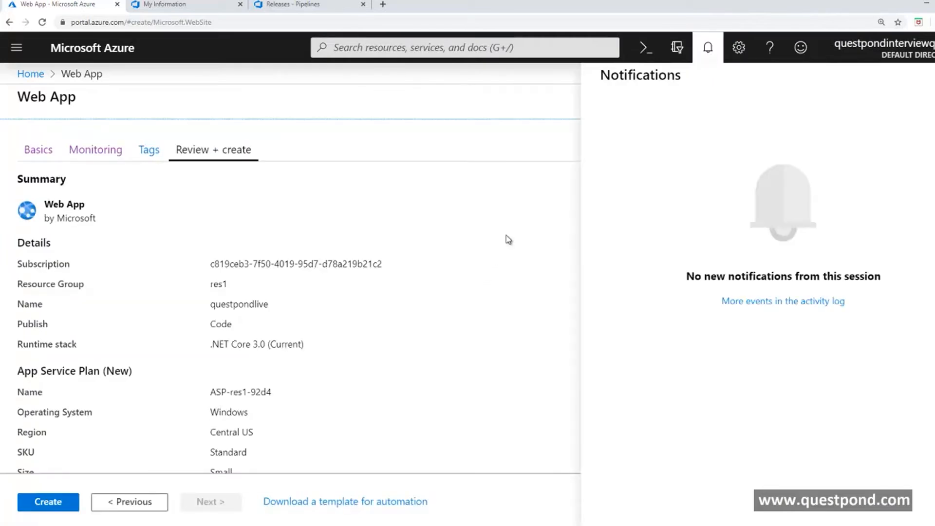
click(707, 48)
click(707, 58)
click(404, 47)
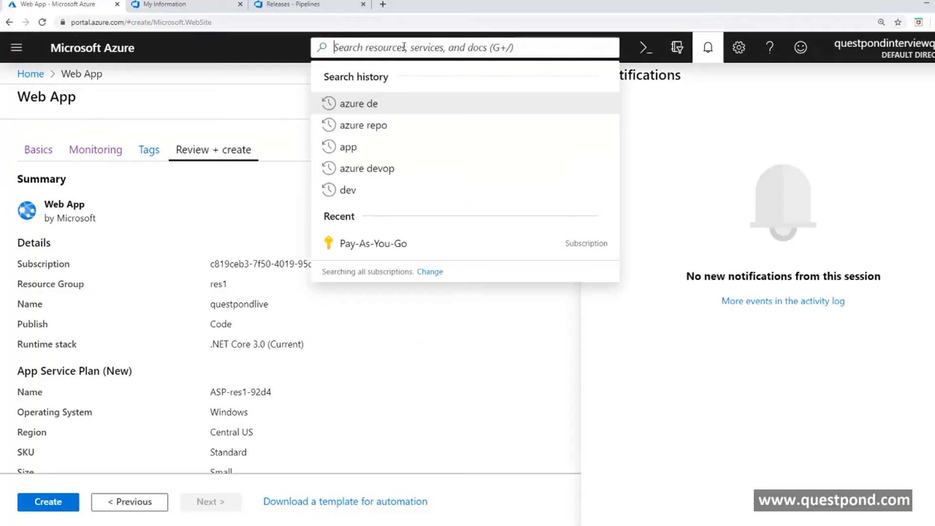
click(700, 338)
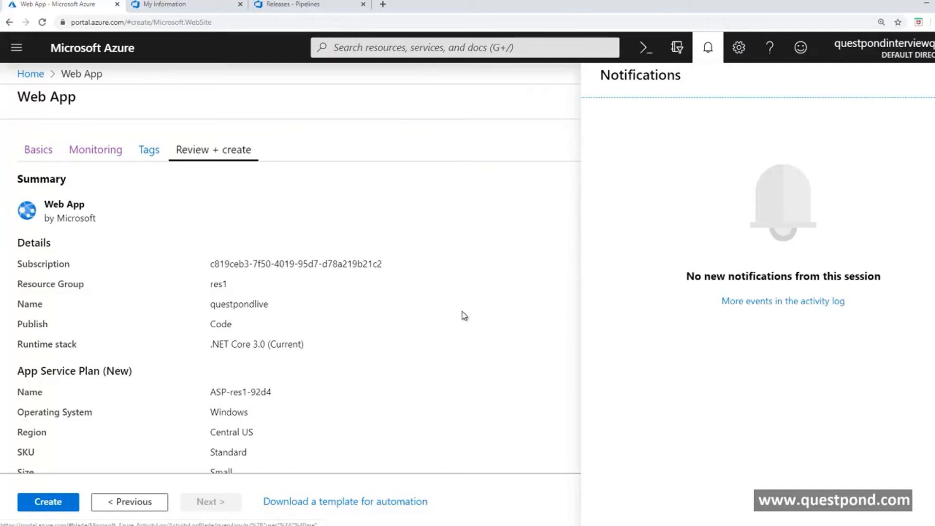
Revalidate the web app configuration, review its summary and create the web app.
click(38, 150)
click(184, 152)
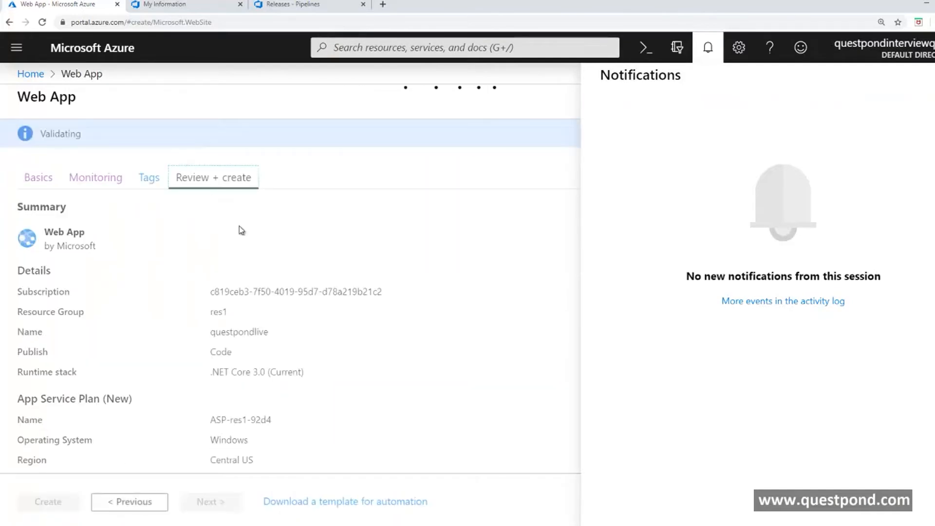
click(708, 54)
click(708, 55)
click(708, 56)
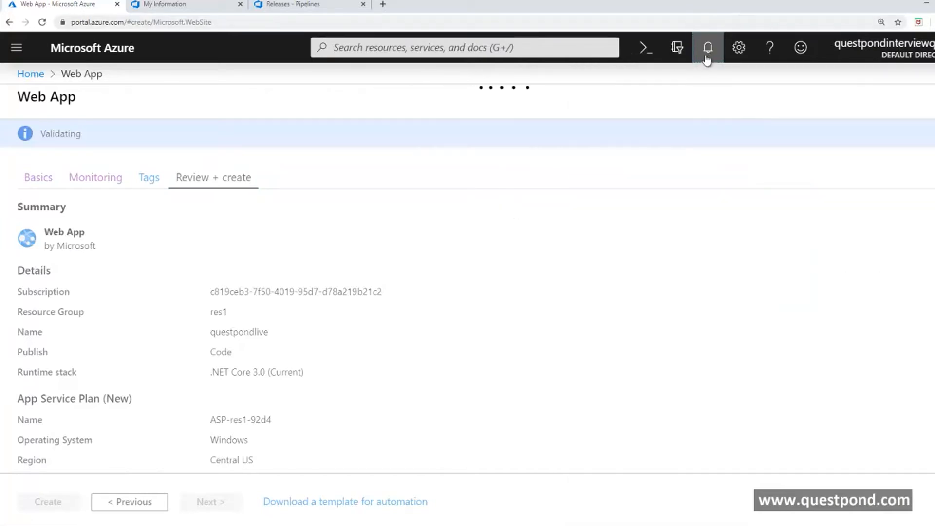
click(706, 59)
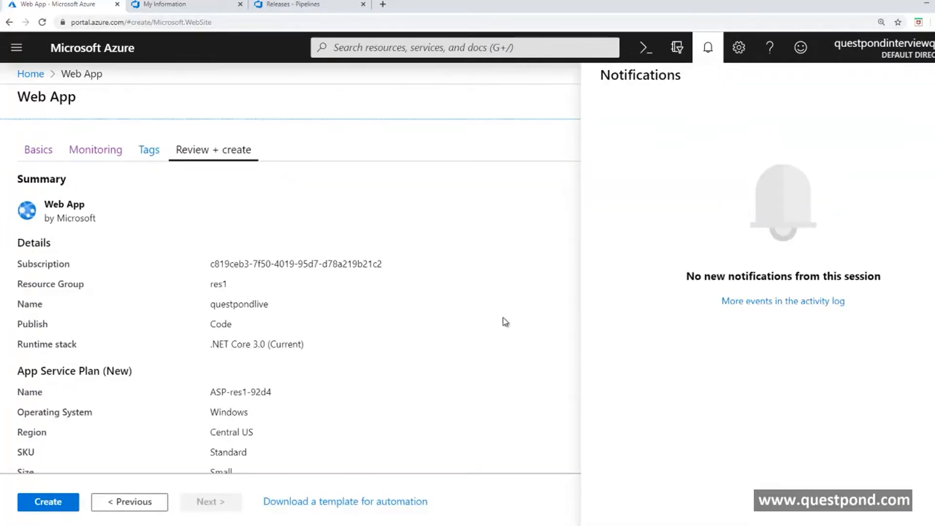
scroll(501, 307, down, 3)
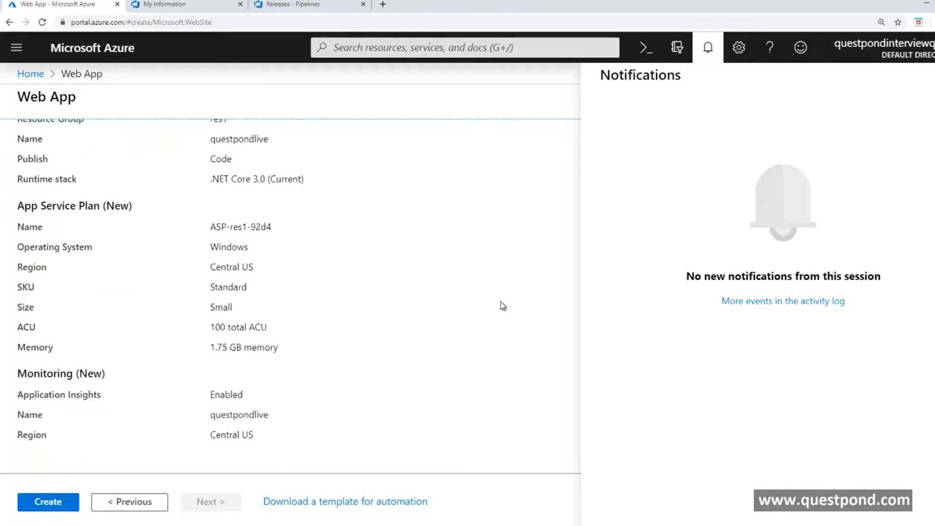
click(47, 503)
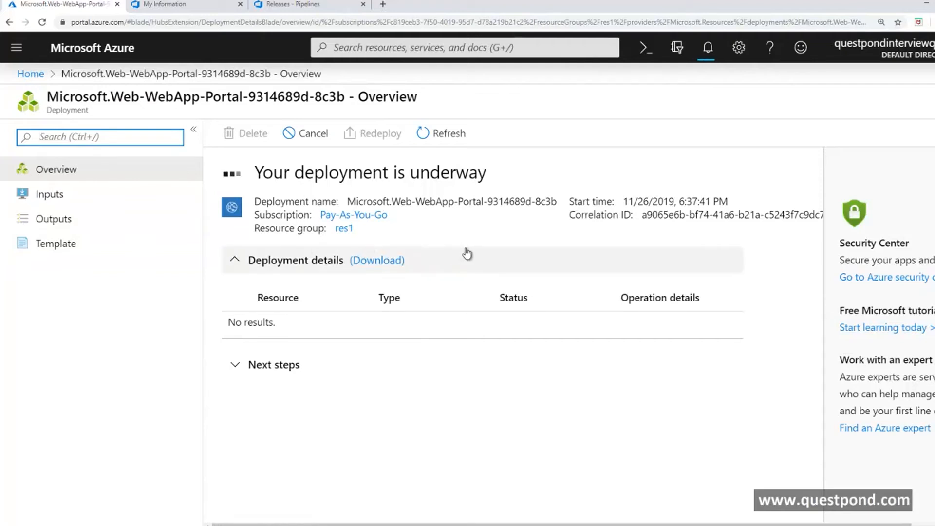
Look at the App Services list, then open the res1 resource group to check its resources.
click(32, 74)
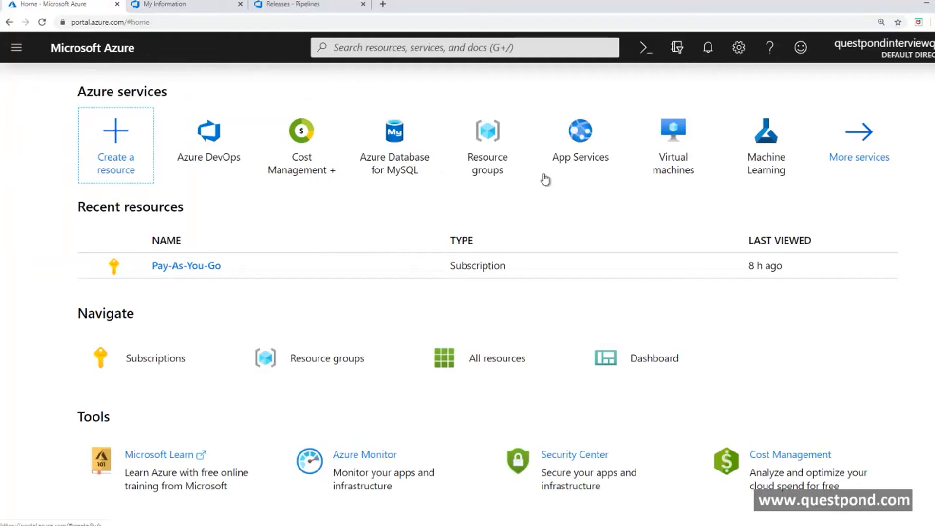
click(578, 173)
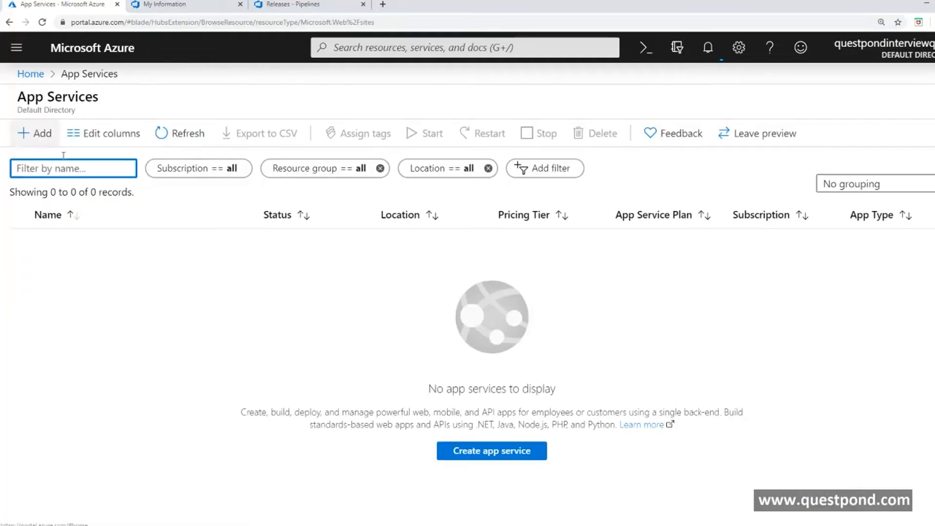
click(30, 74)
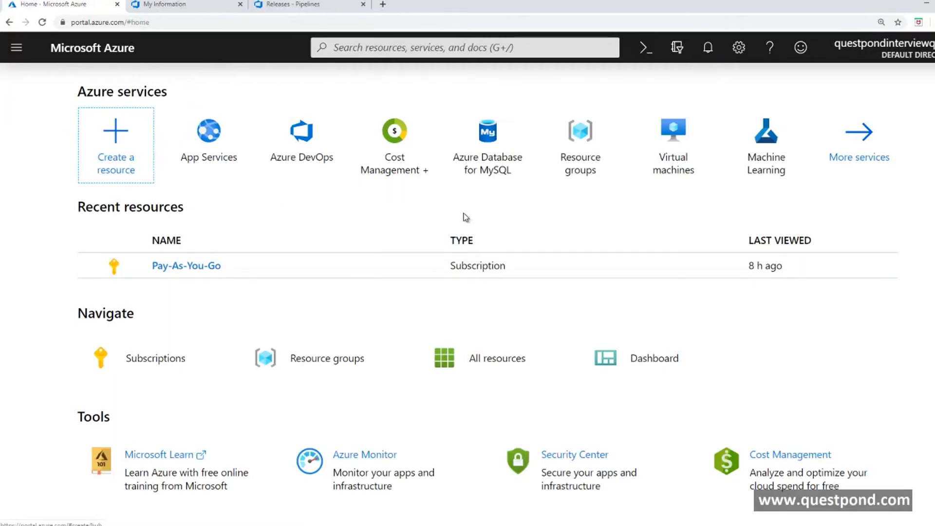
click(576, 169)
click(62, 267)
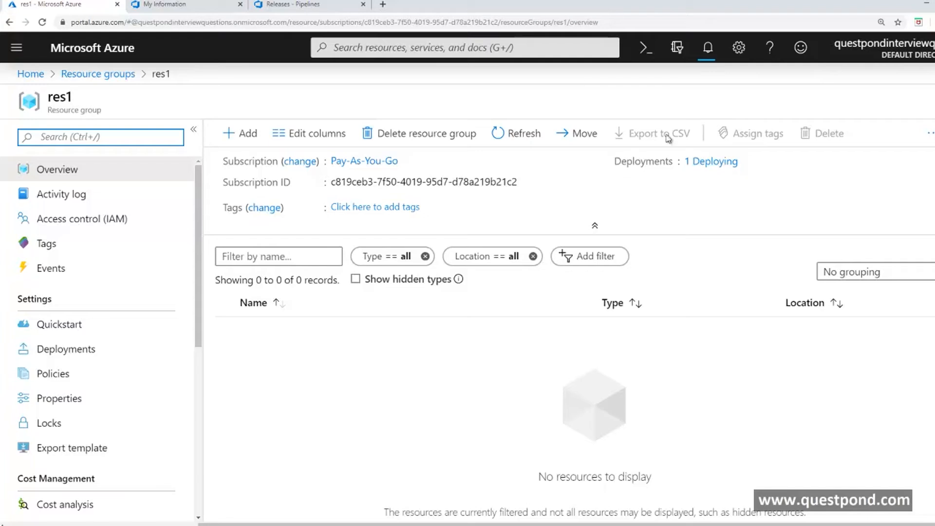
Switch to Azure DevOps, check the recent build pipelines and start a new release pipeline in someproject.
click(319, 5)
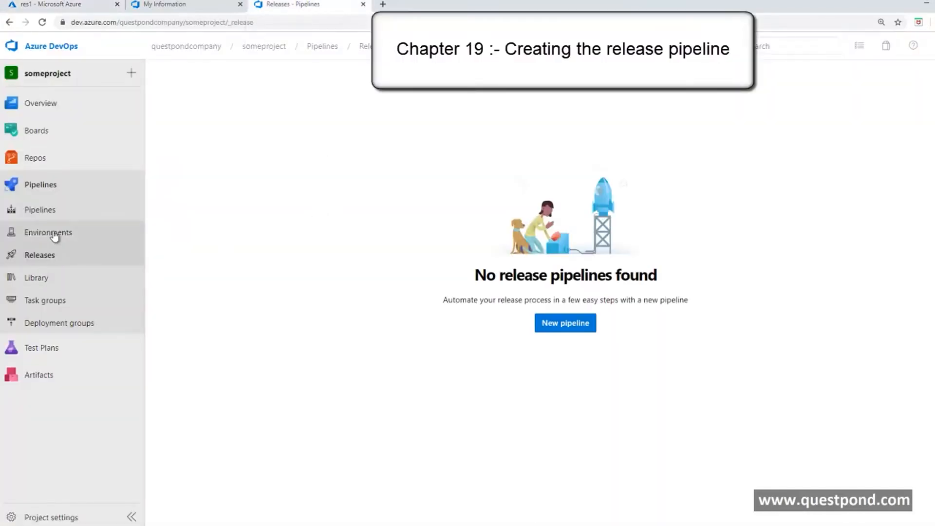
click(48, 215)
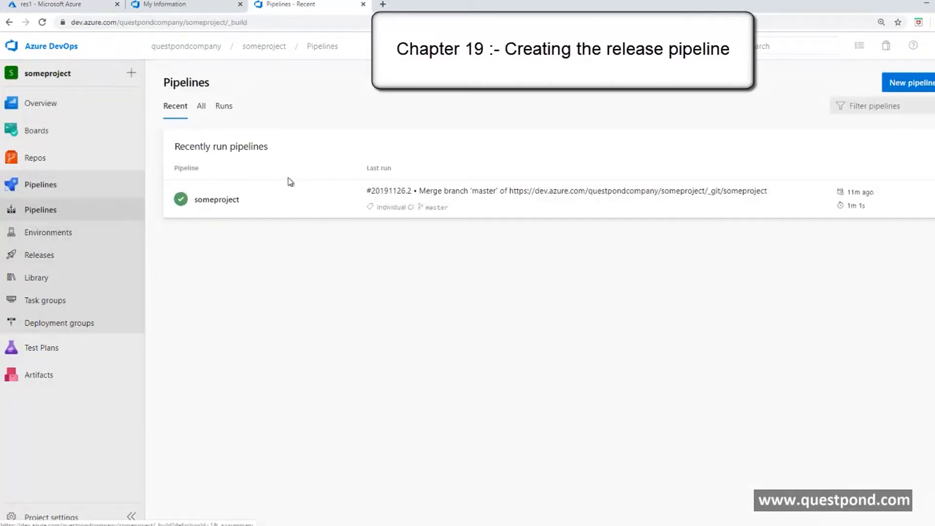
click(41, 258)
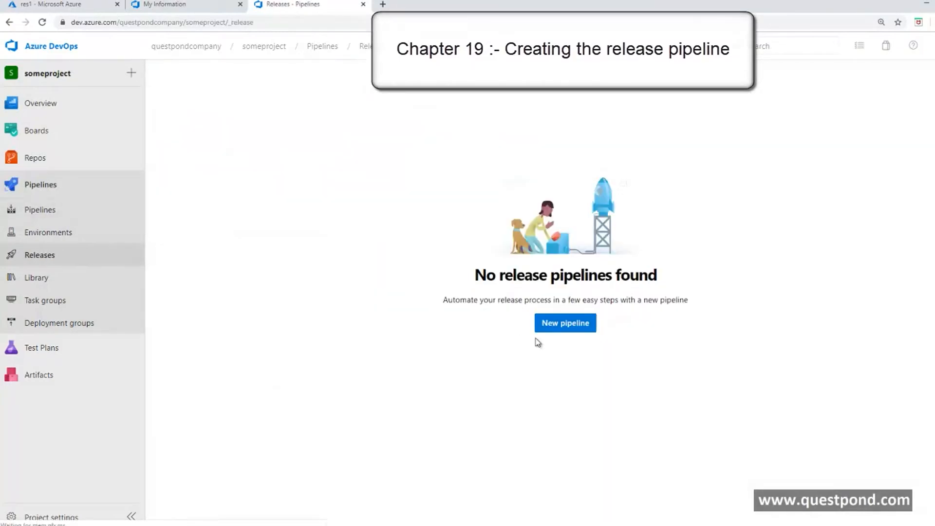
click(549, 324)
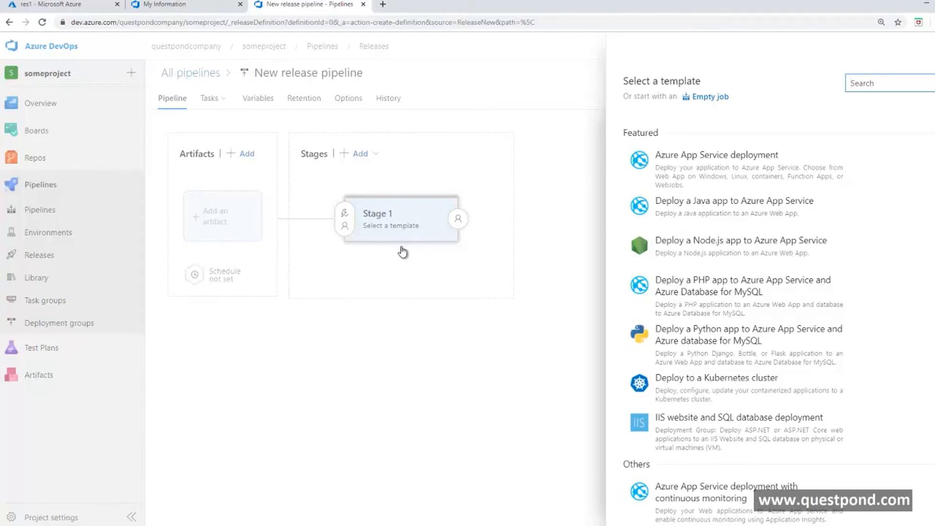
Recheck the res1 resource group in the Azure portal and return to the new release pipeline in Azure DevOps.
click(182, 5)
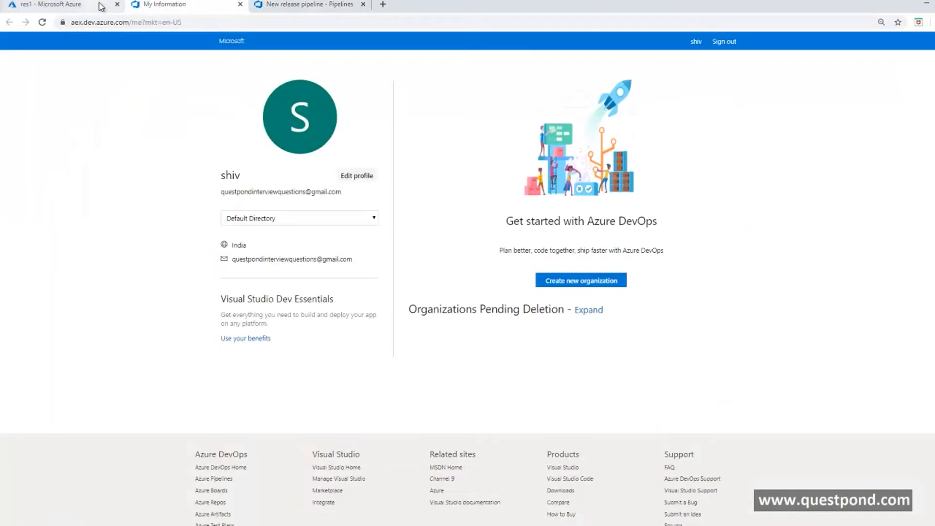
click(73, 5)
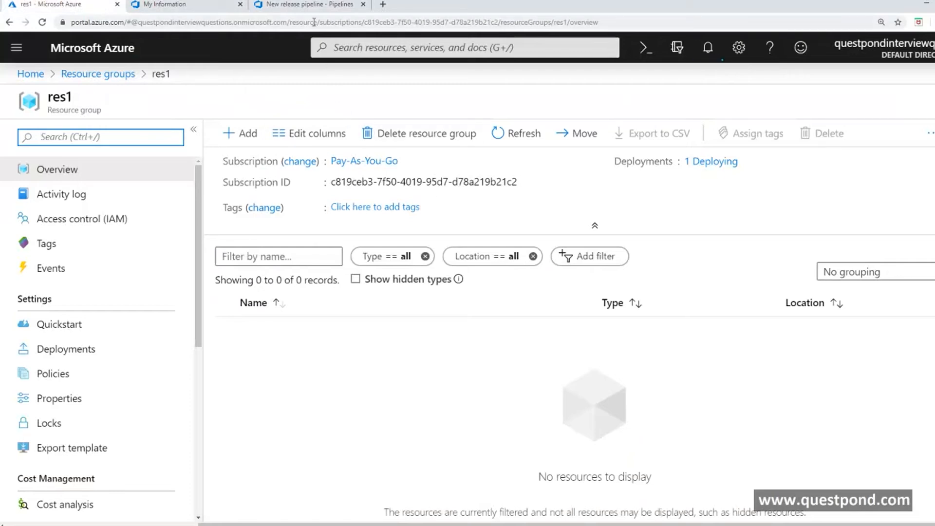
click(300, 4)
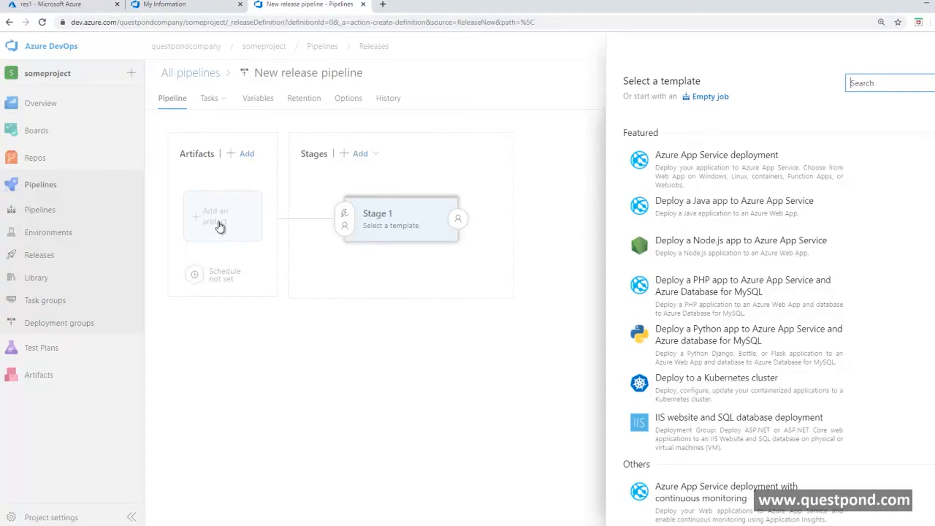
Apply the Azure App Service deployment template to Stage 1 of the release pipeline.
mouse_move(832, 156)
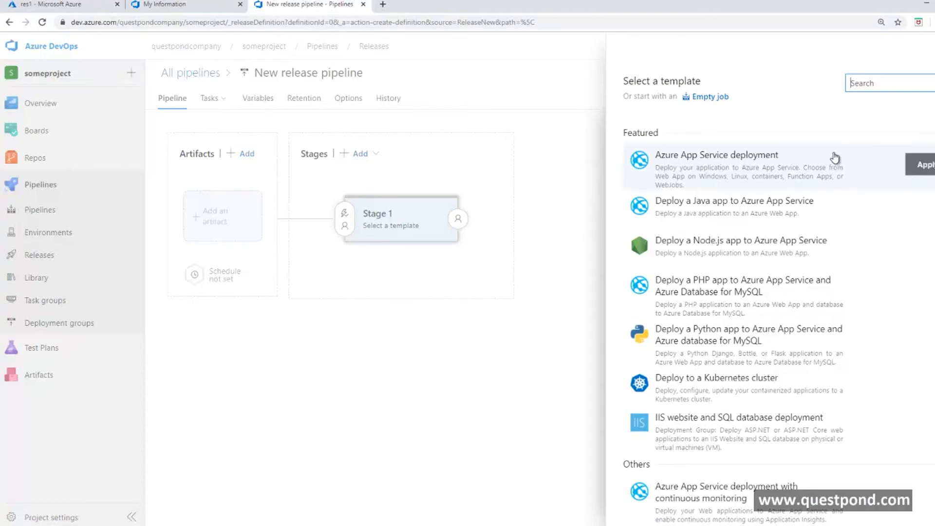
click(762, 182)
click(919, 165)
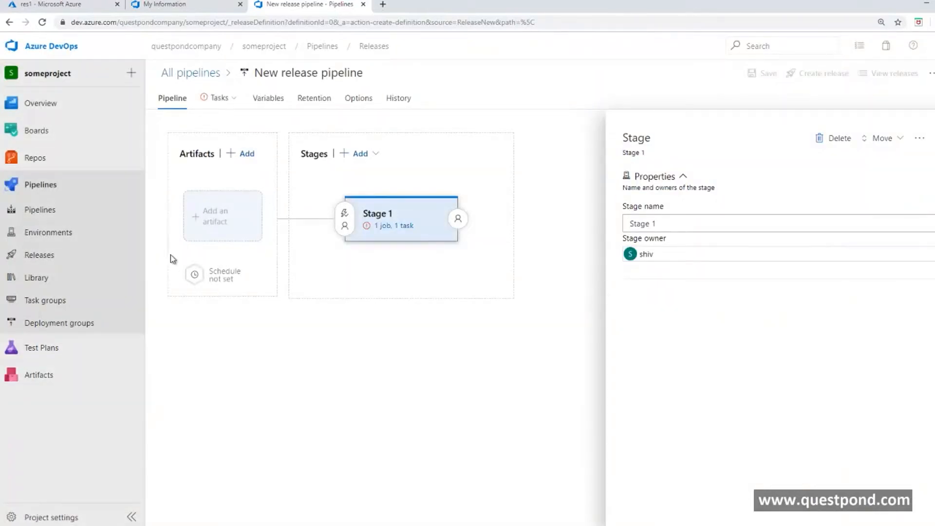
Add the someproject build pipeline as the release artifact with the Latest default version and the source alias _someproject.
click(211, 237)
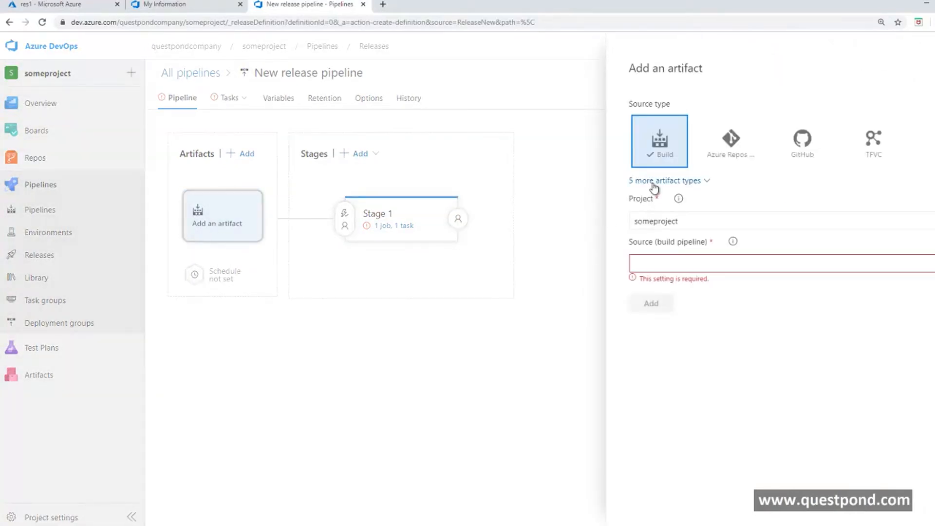
click(915, 263)
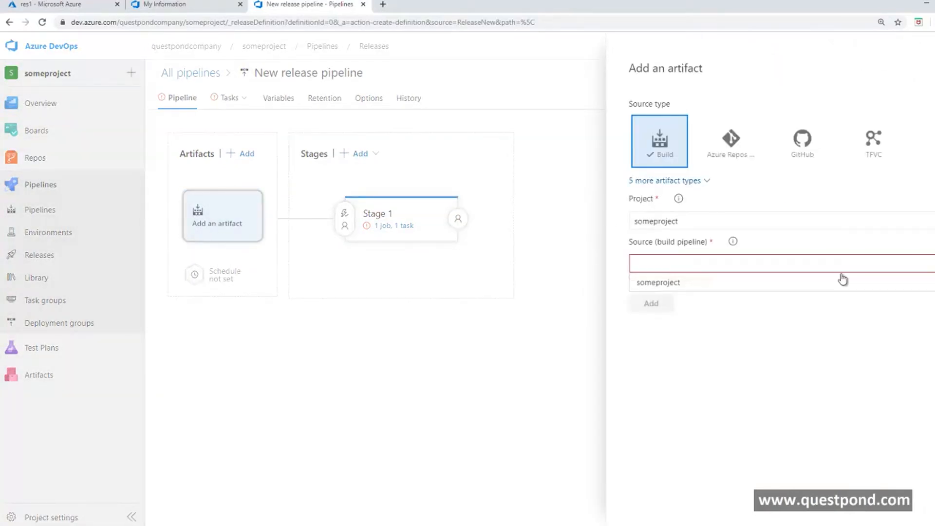
click(715, 292)
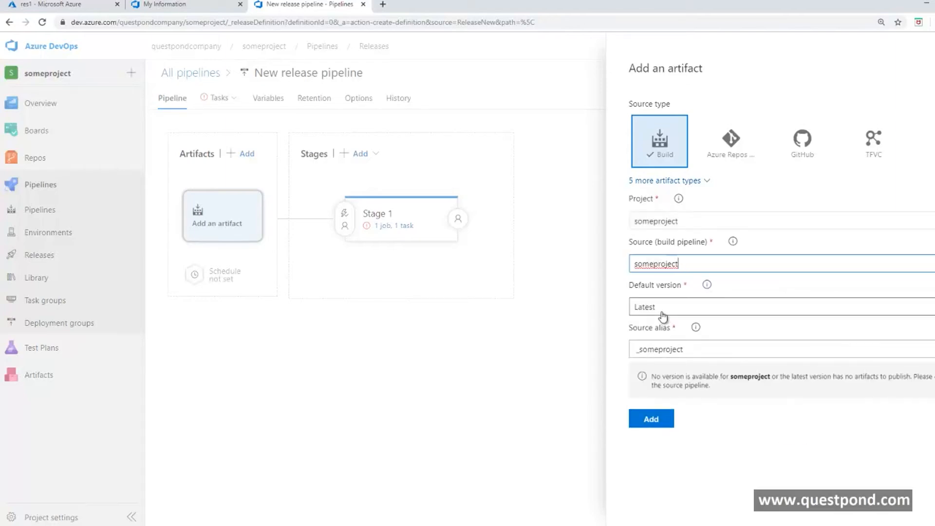
click(651, 419)
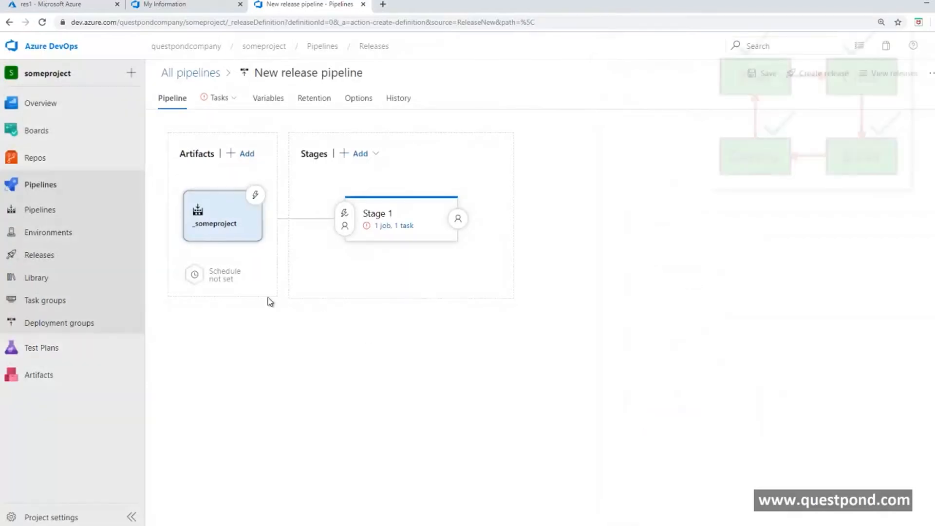
Enable the continuous deployment trigger on the _someproject artifact.
click(255, 196)
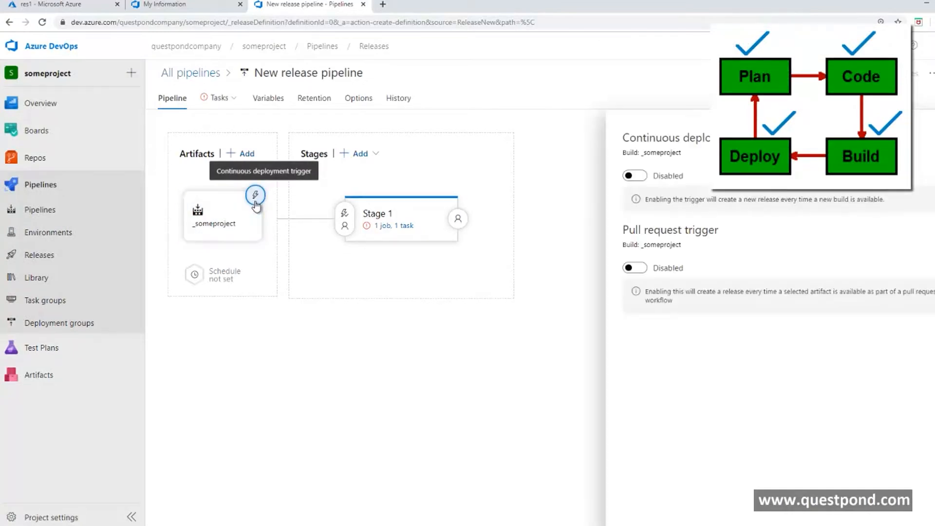
click(639, 177)
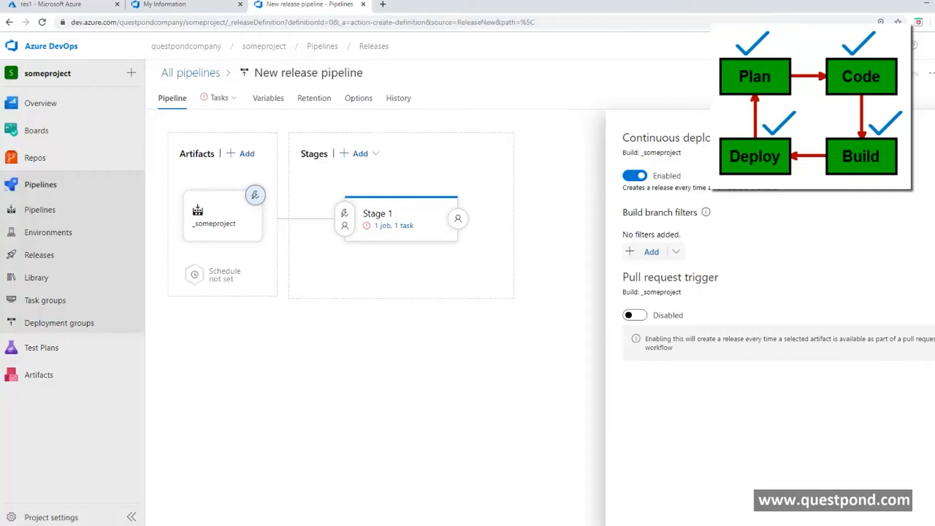
click(932, 138)
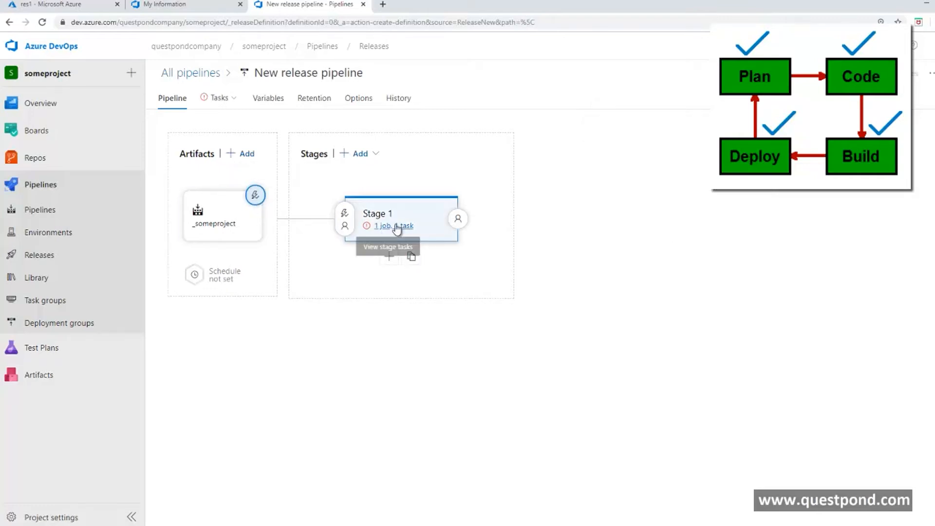
Switch to the Azure portal, reload the res1 resource group to check its resources, and return to the release pipeline in Azure DevOps.
click(49, 5)
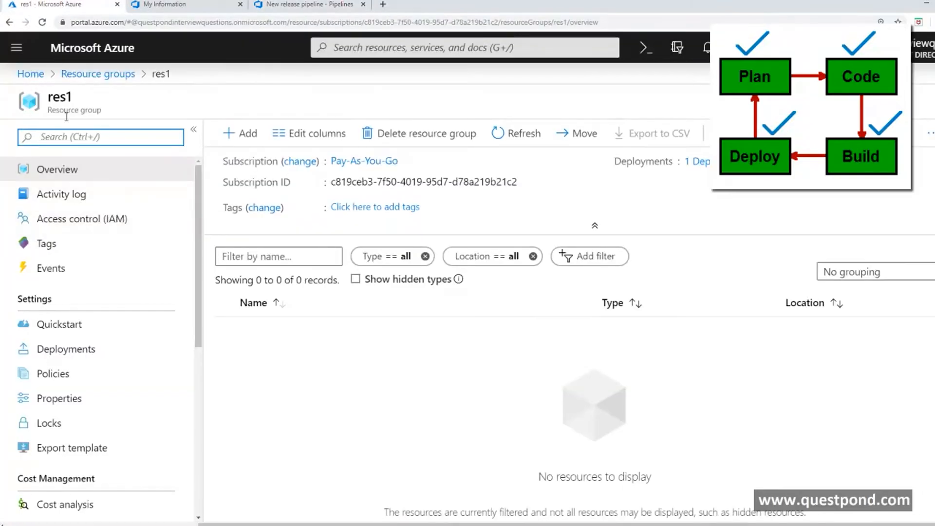
click(43, 26)
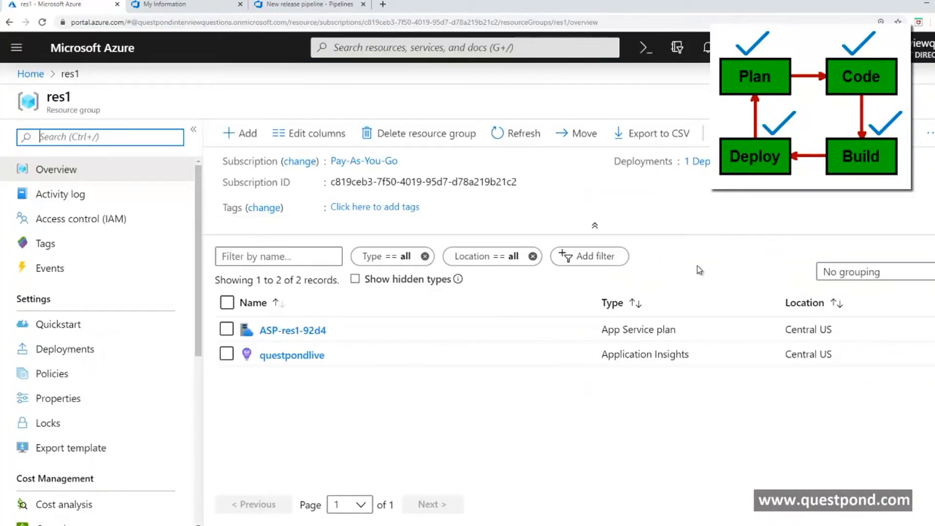
click(292, 5)
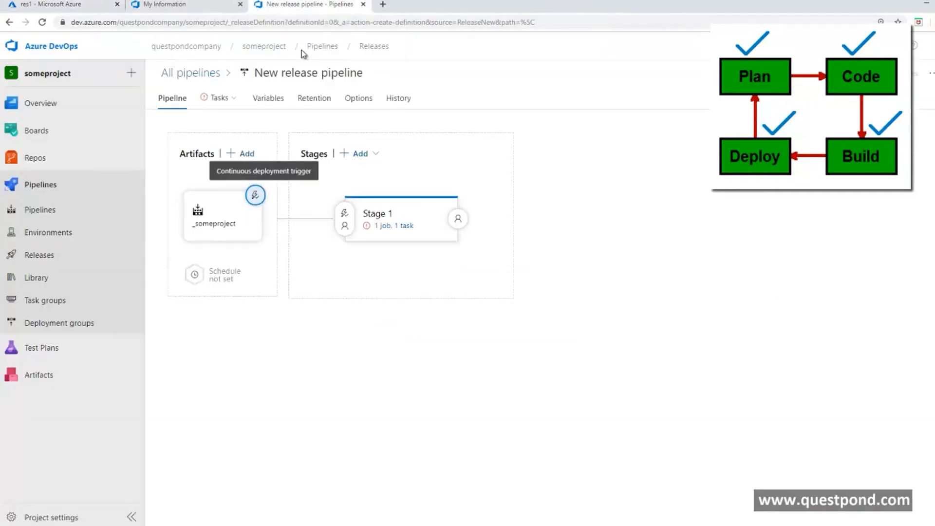
In the Stage 1 tasks, choose and authorize the Pay-As-You-Go Azure subscription, with Web App on Windows as the app type.
click(385, 226)
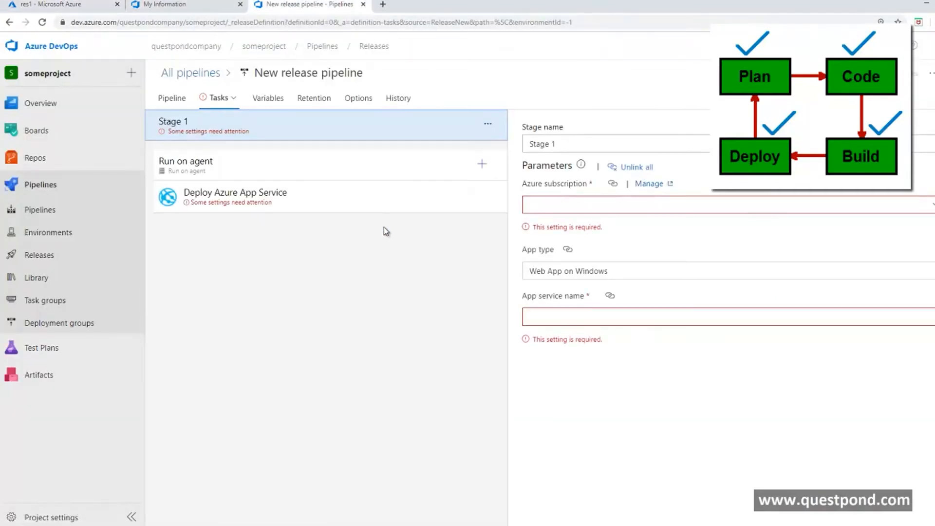
click(933, 204)
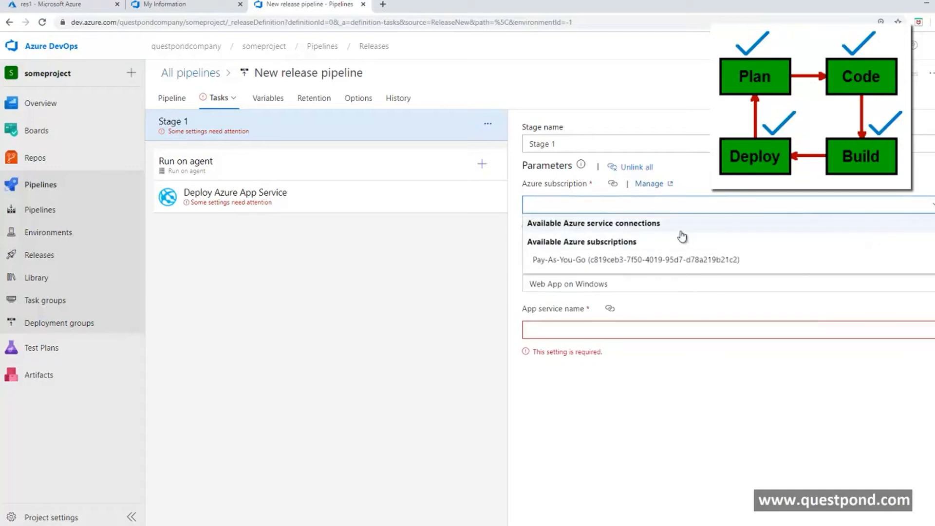
click(647, 261)
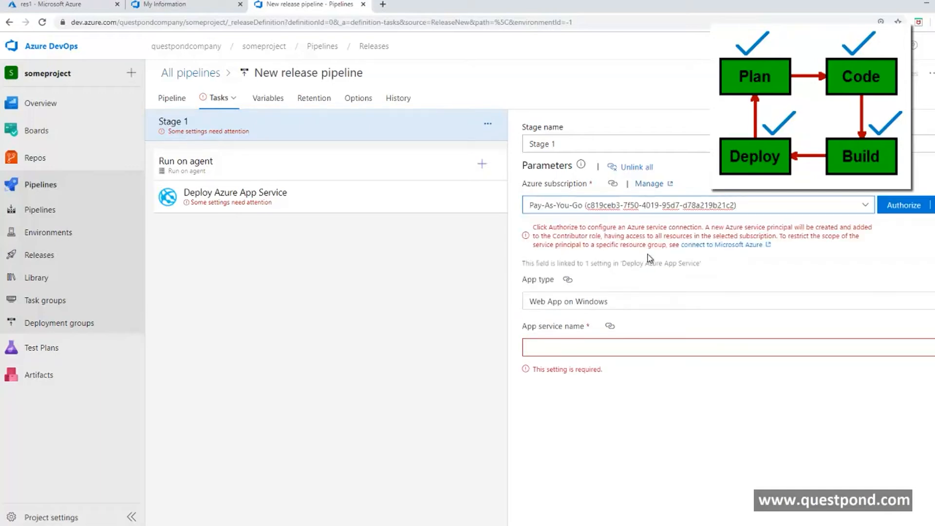
click(909, 207)
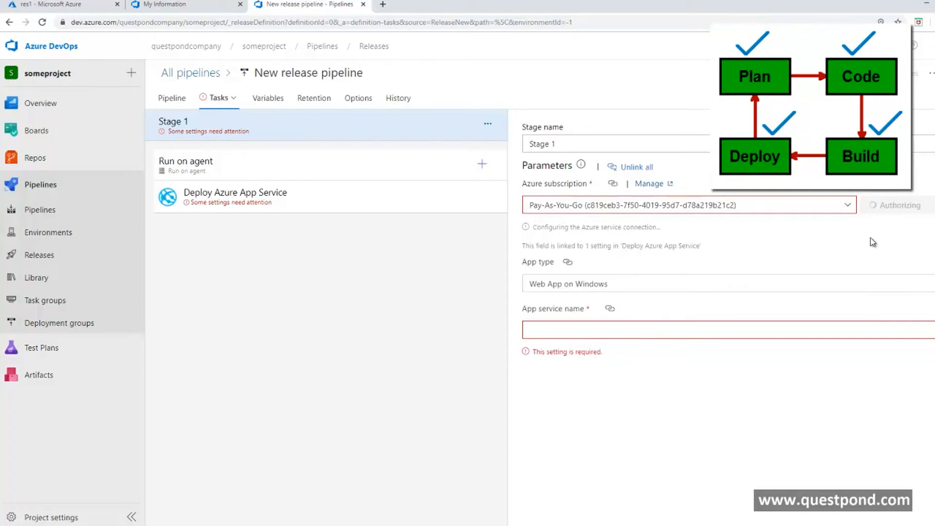
click(884, 287)
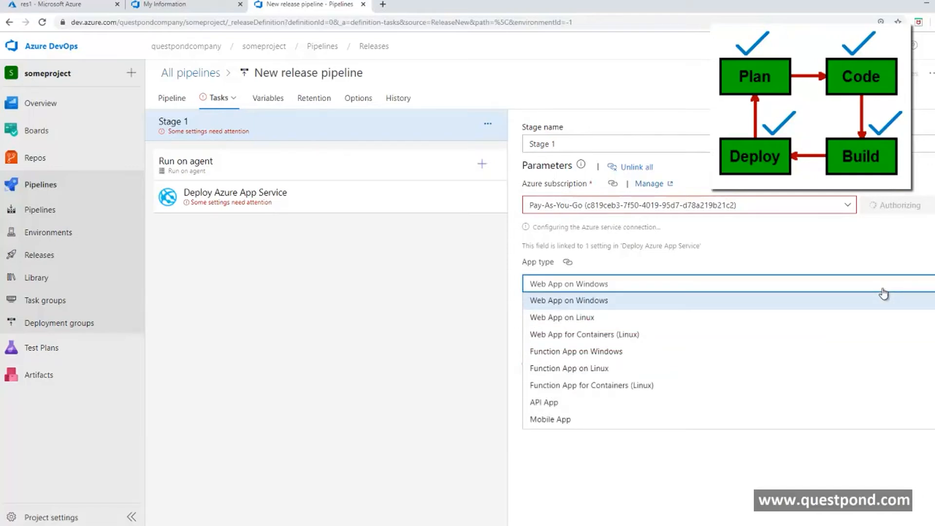
click(596, 303)
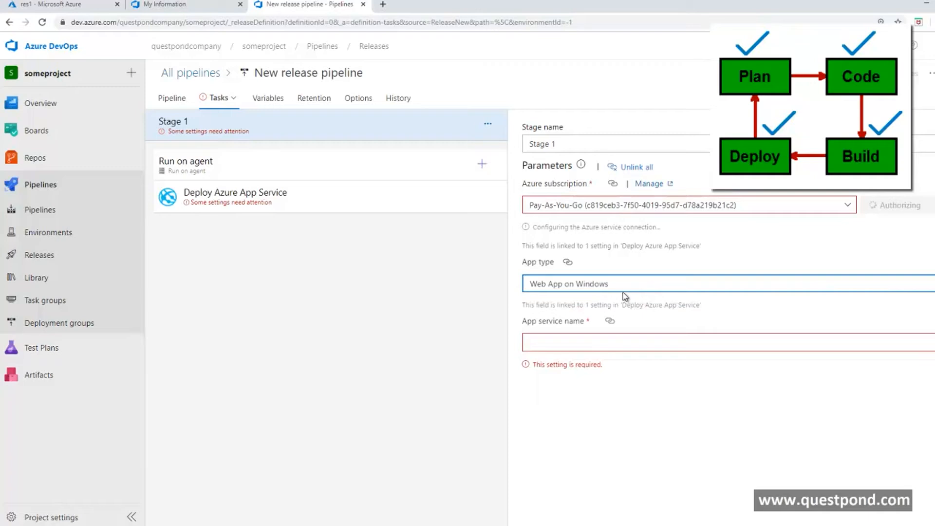
click(661, 261)
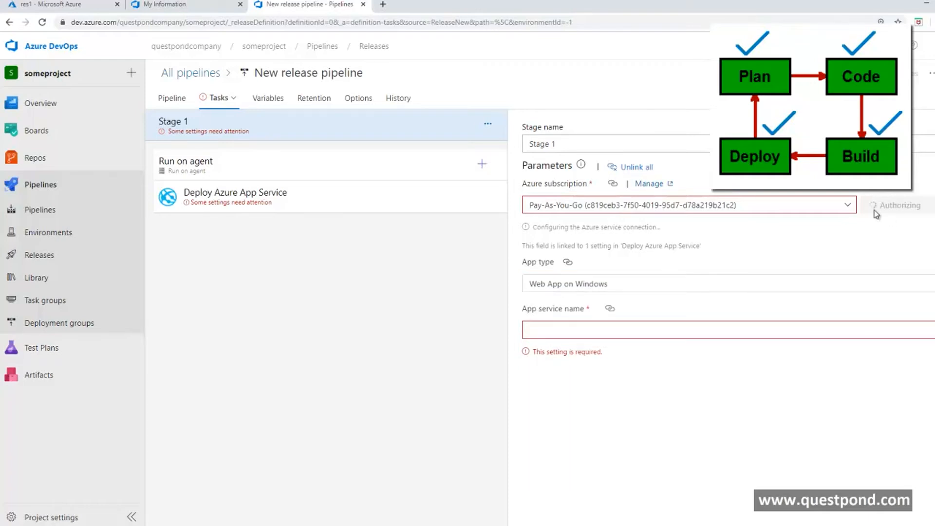
Switch to the Azure portal and recheck the res1 resources, inspecting the questpondlive Application Insights resource and the ASP-res1-92d4 App Service plan.
click(83, 6)
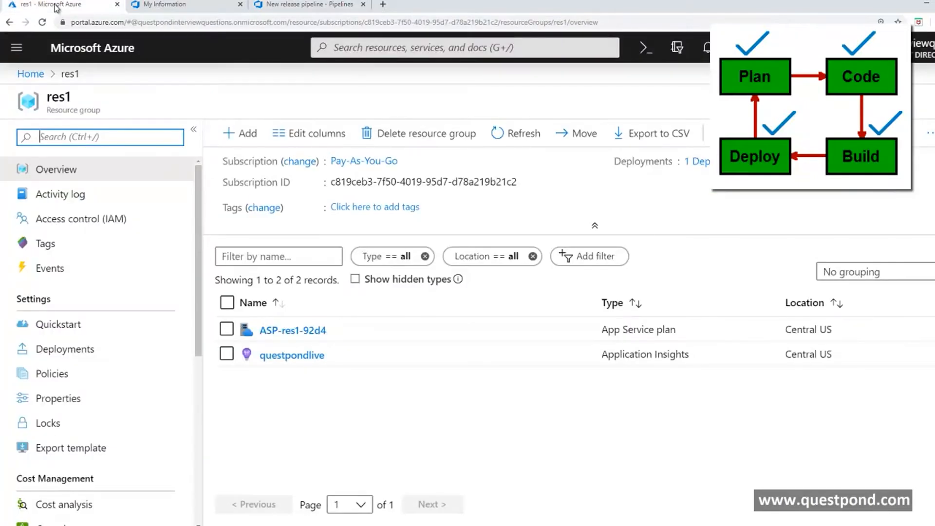
click(44, 23)
click(283, 356)
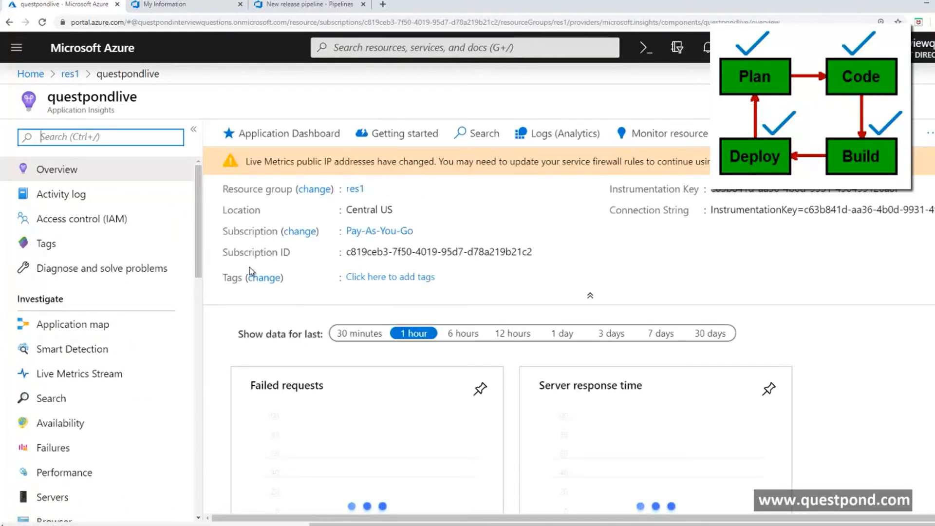
click(70, 74)
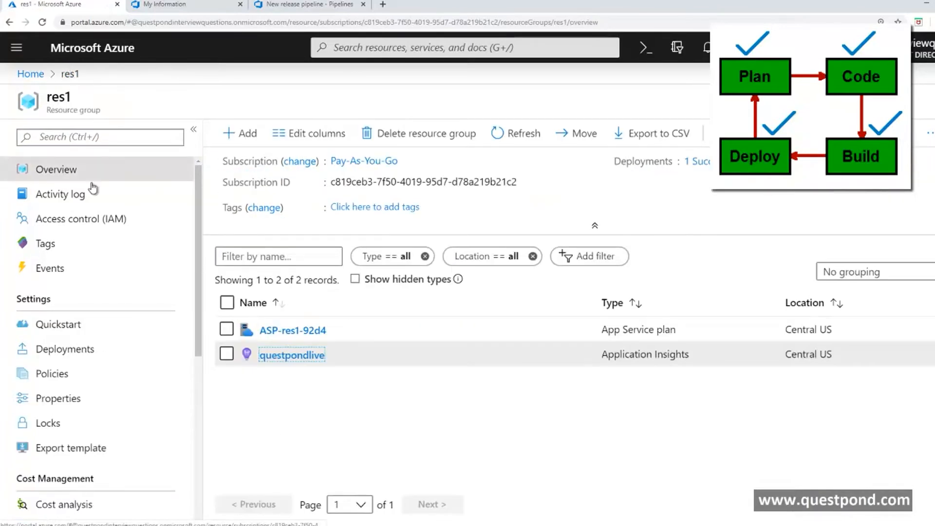
click(30, 73)
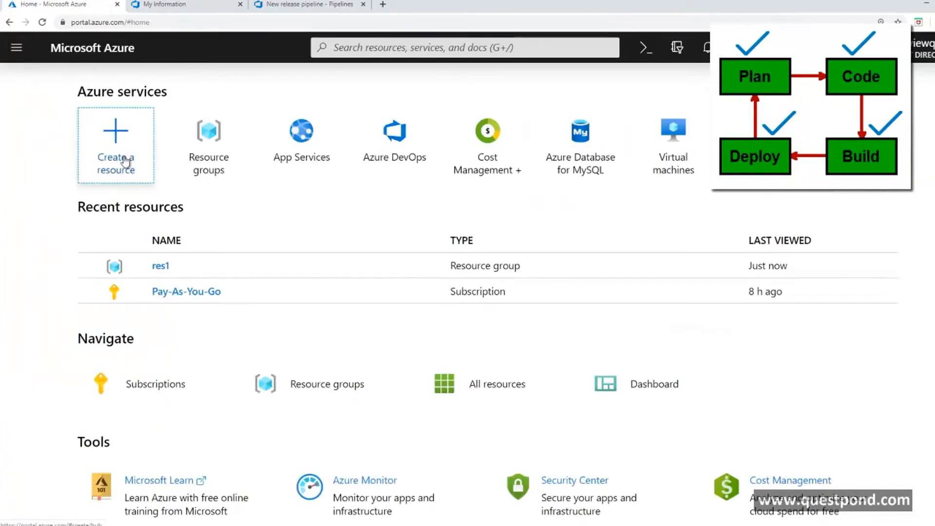
click(161, 266)
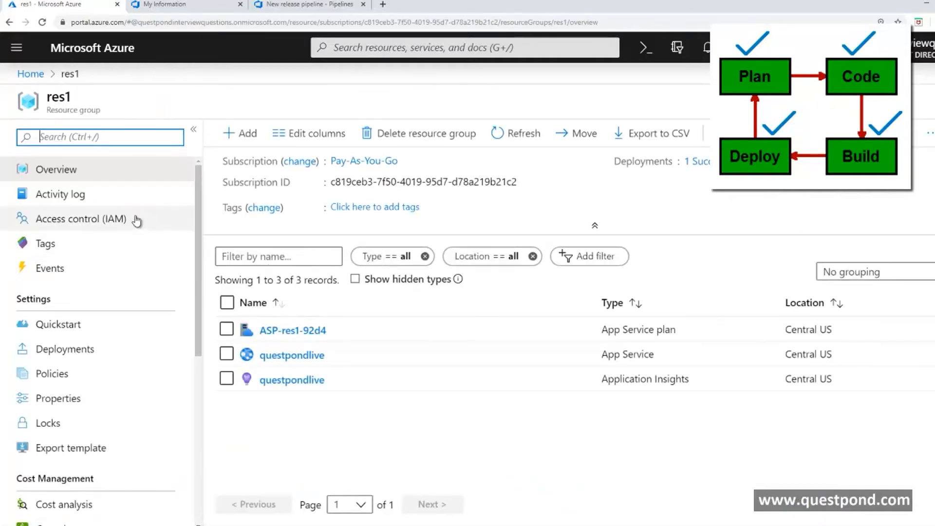
click(292, 330)
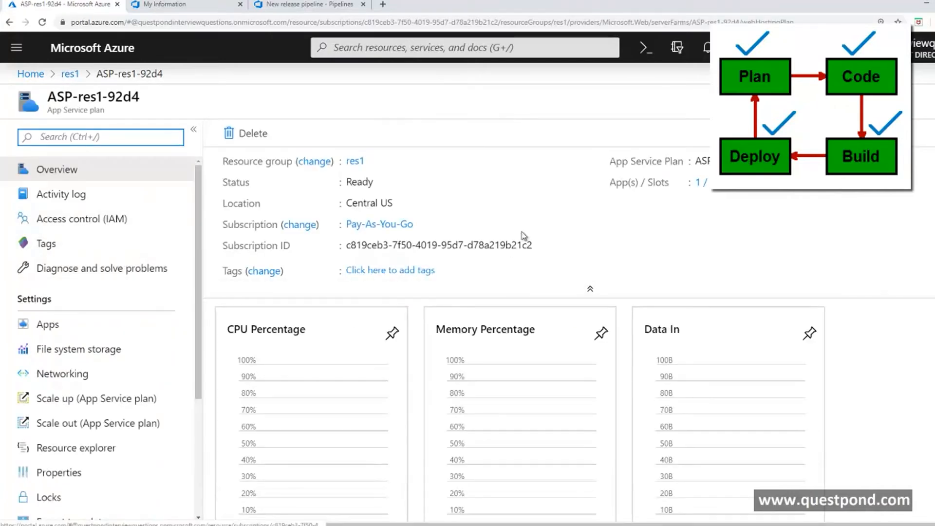
click(70, 73)
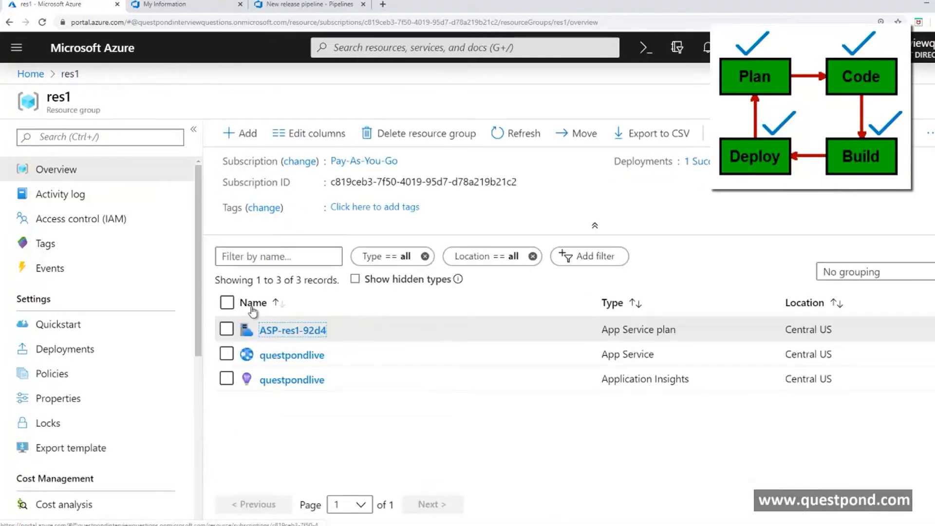
Open the questpondlive App Service overview, then browse to its site URL and reload the page.
click(288, 366)
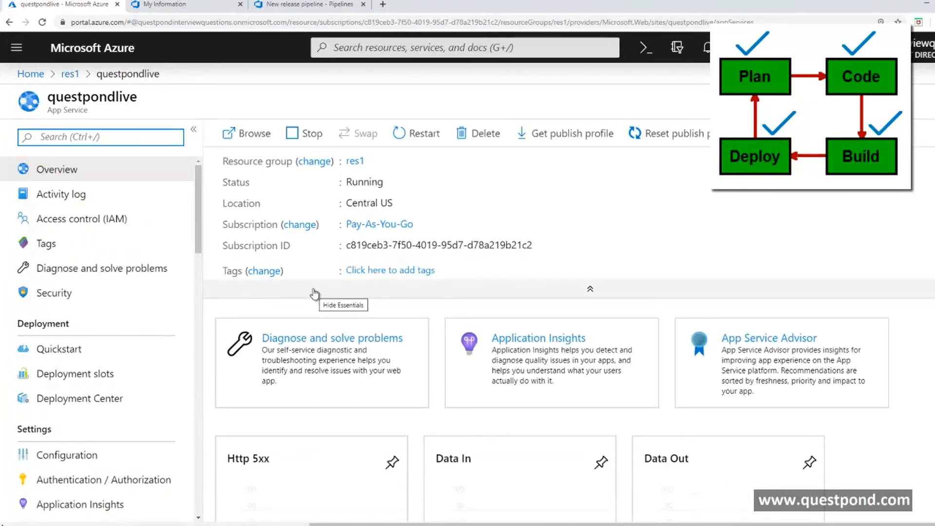
click(76, 194)
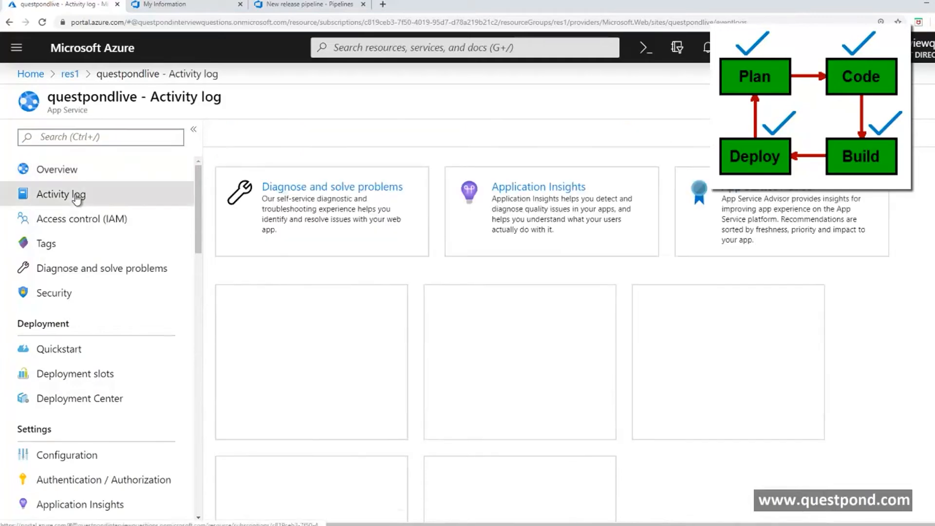
click(72, 171)
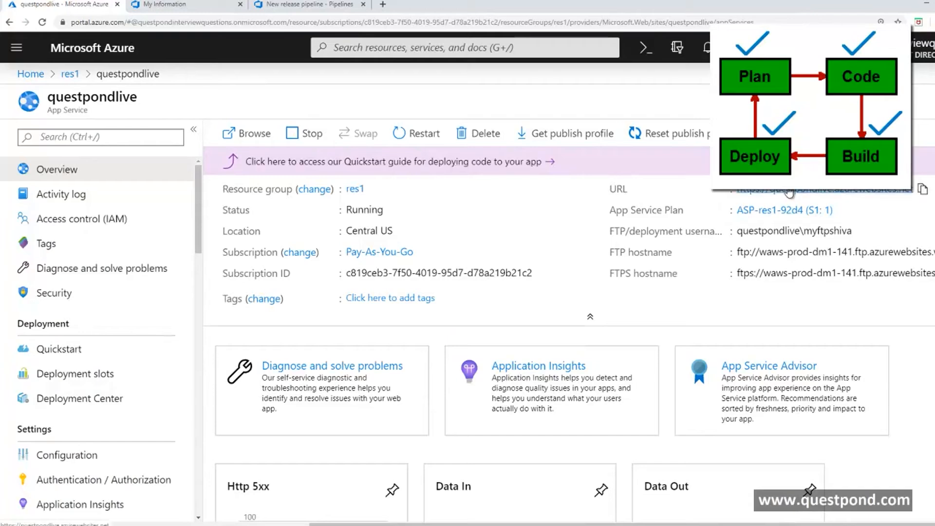
click(793, 193)
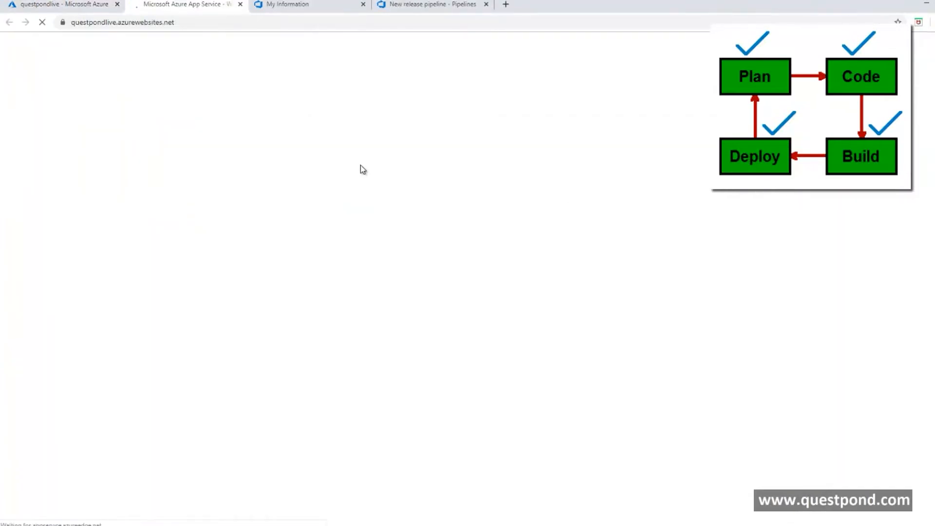
click(43, 22)
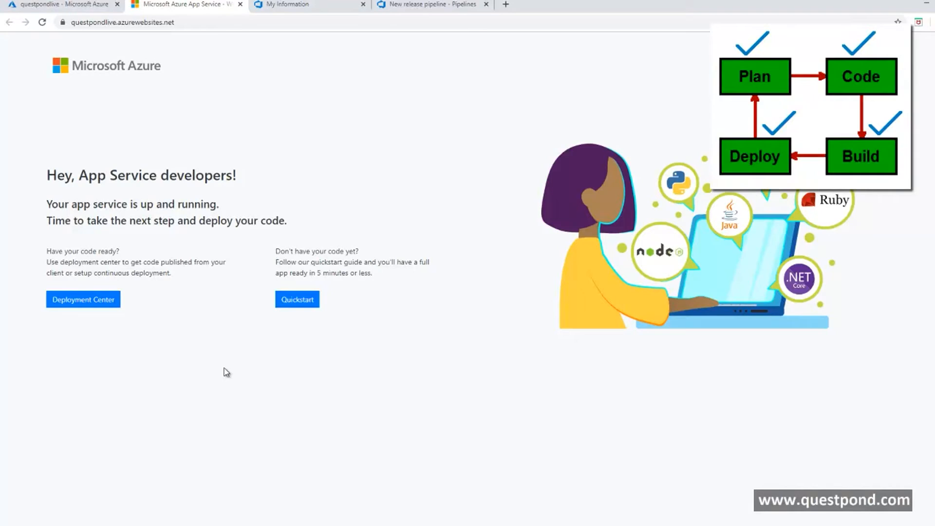
Return to the release pipeline in Azure DevOps and set the Stage 1 app service name to questpondlive.
click(403, 6)
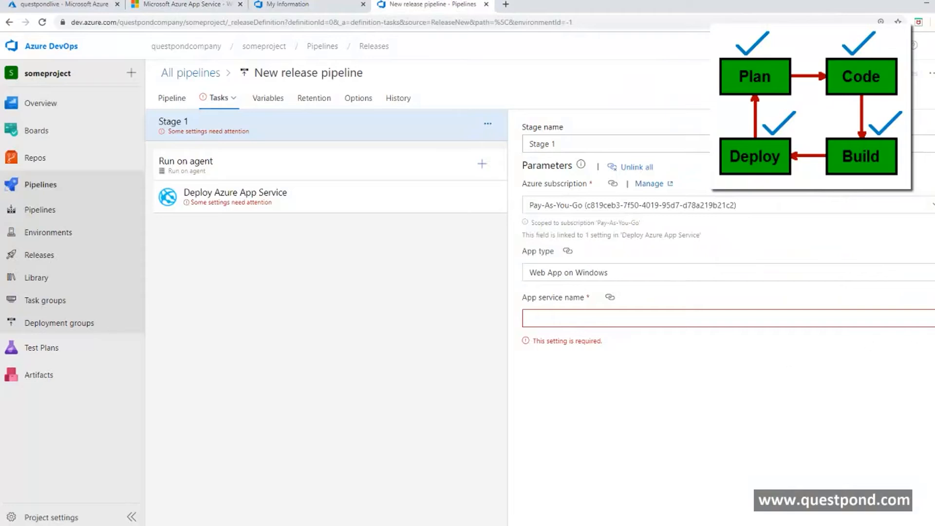
click(657, 318)
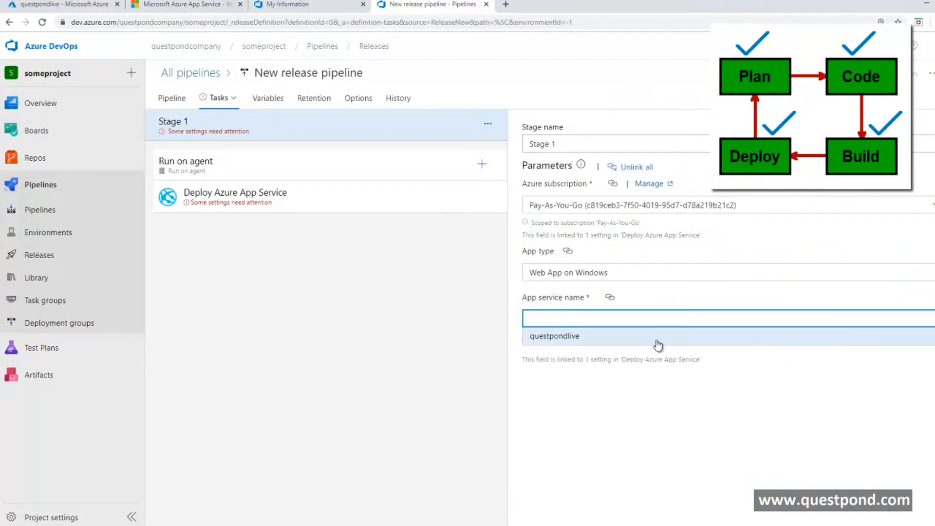
click(587, 340)
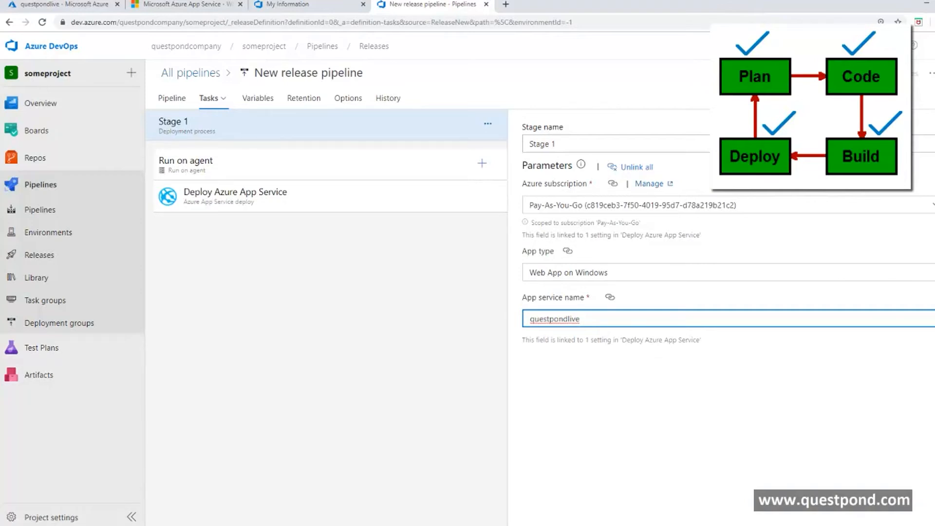
Save the release pipeline in the root folder with the comment "cd".
key(ctrl+s)
click(471, 302)
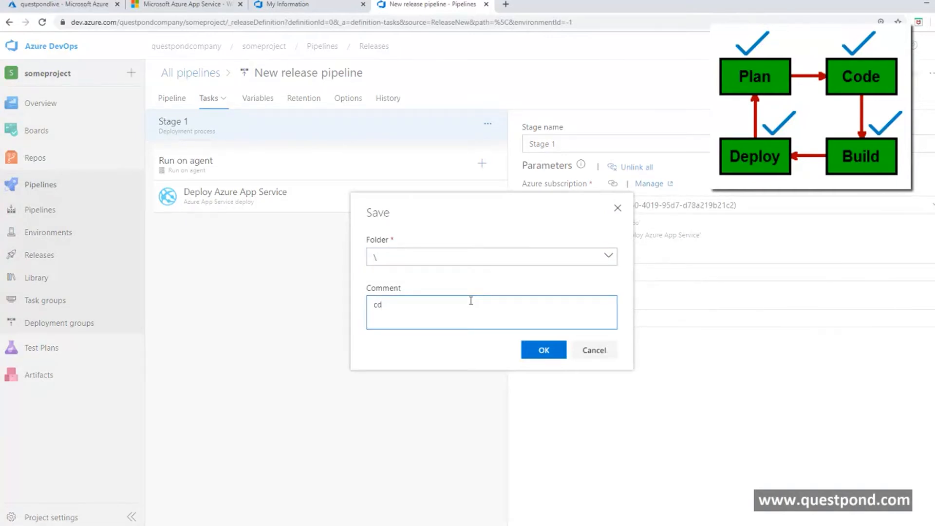
click(538, 349)
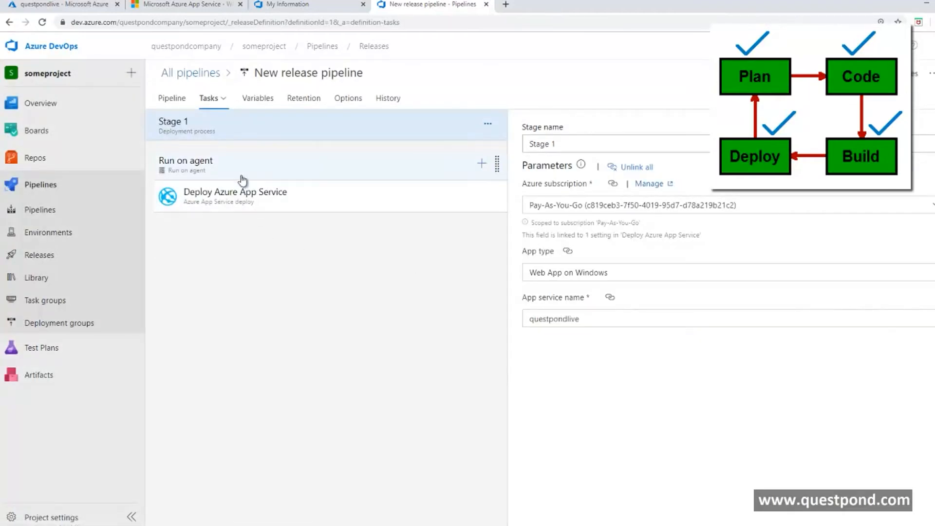
Review the settings of the Deploy Azure App Service task and the Run on agent job in Stage 1.
click(240, 193)
click(221, 175)
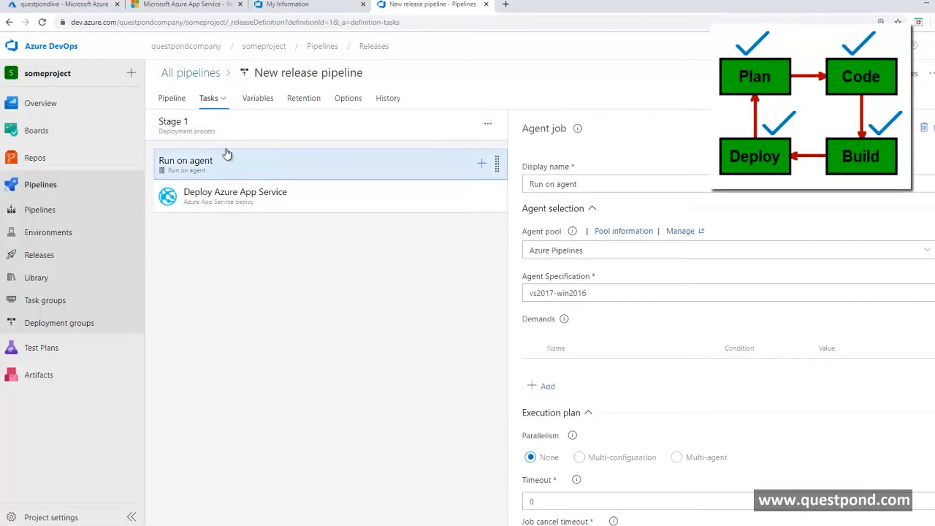
View the live questpondlive site page, then return to Azure DevOps and open the someproject Boards work items.
click(176, 7)
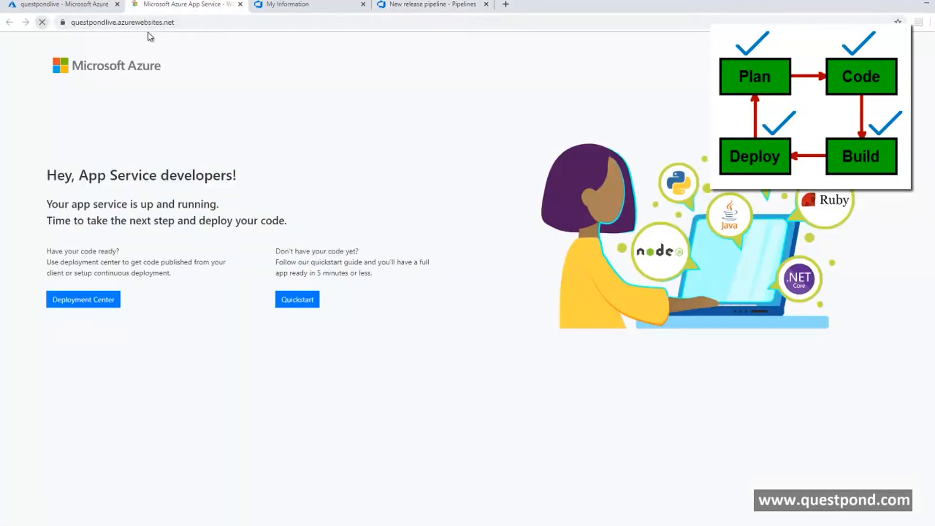
click(433, 6)
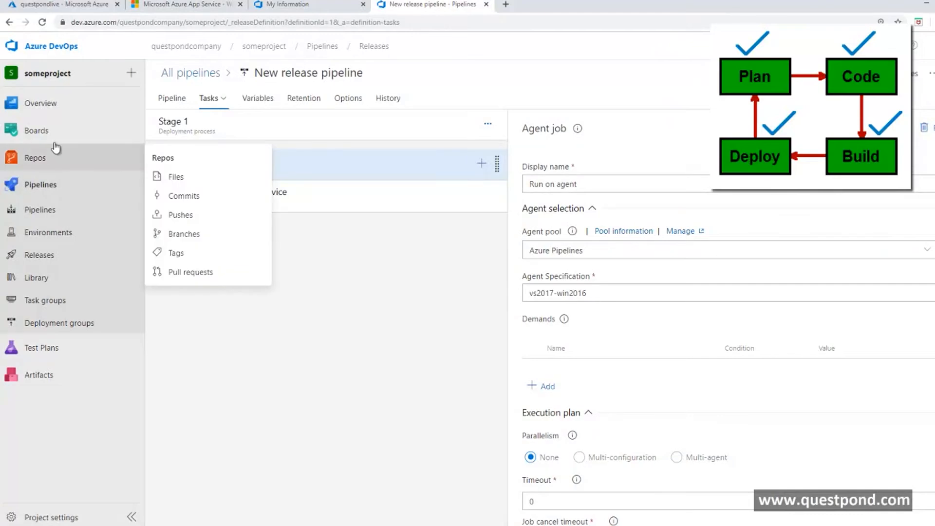
mouse_move(53, 113)
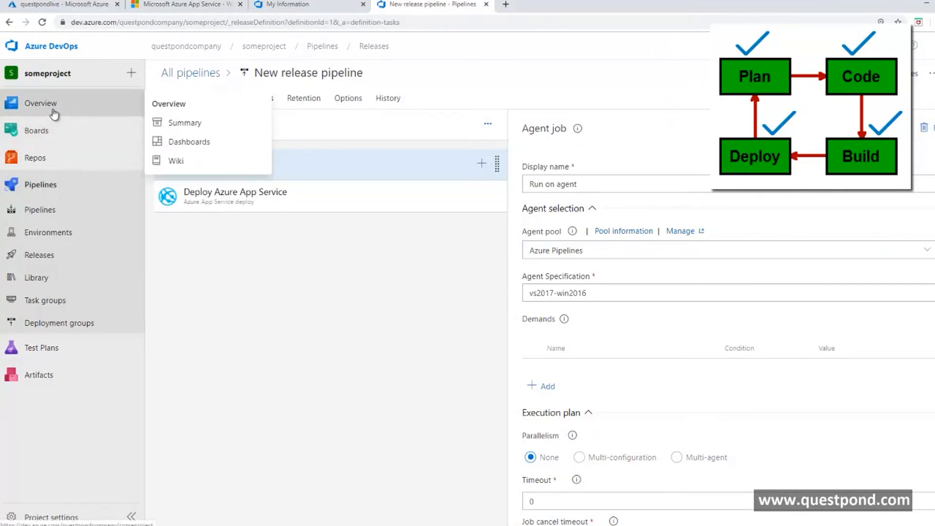
click(46, 130)
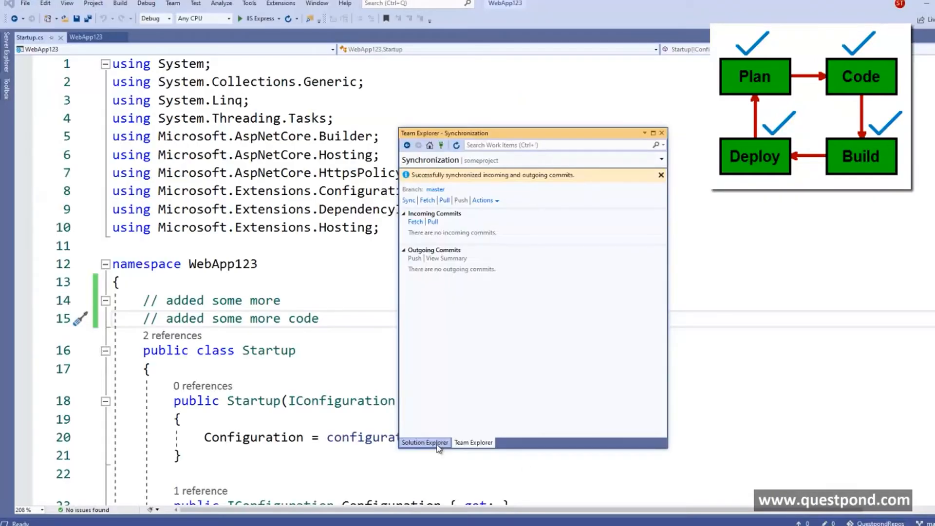
Switch to Visual Studio, replace the two comment lines above the Startup class in Startup.cs with "// removed some code", and save the file.
click(434, 444)
double_click(449, 273)
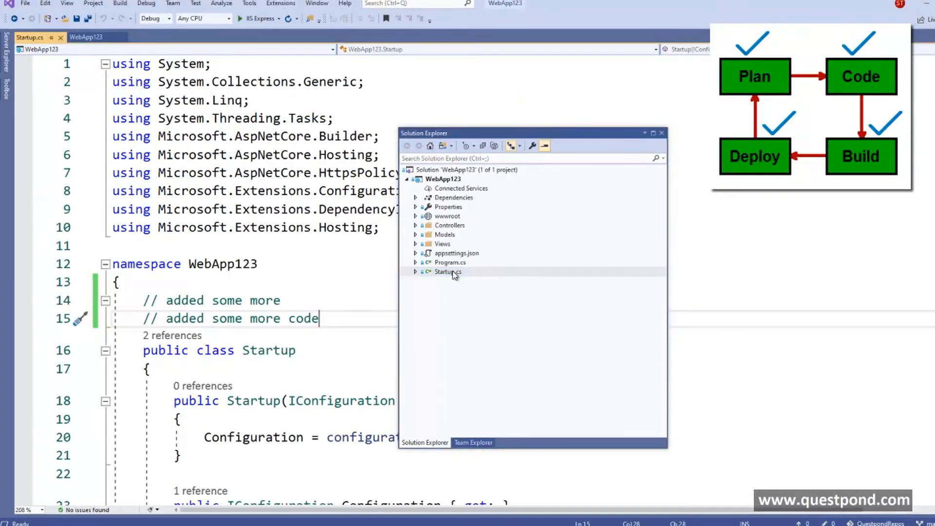
drag(166, 323, 338, 322)
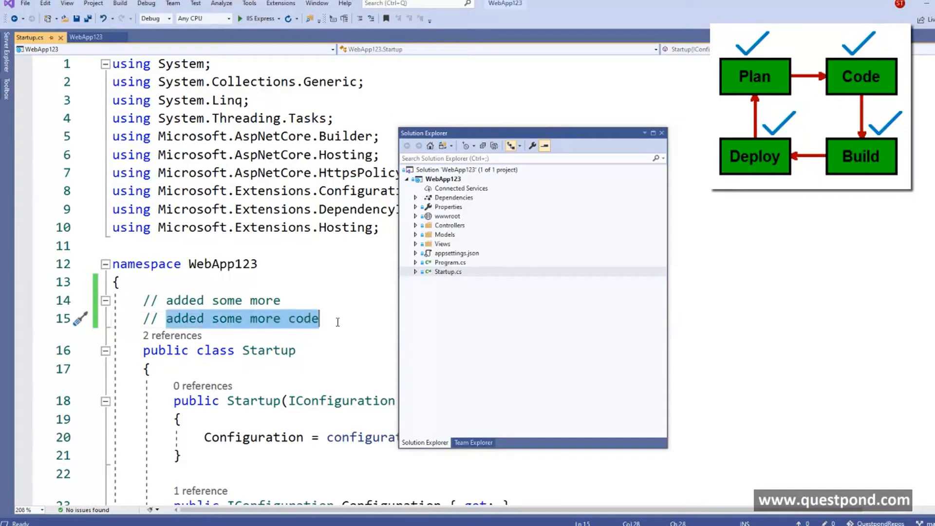
text(removed some)
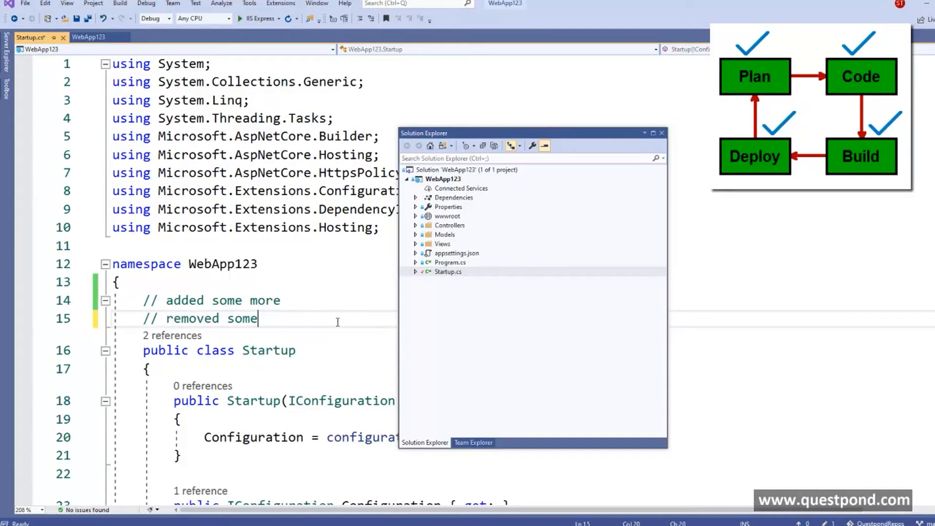
text( code)
triple_click(223, 299)
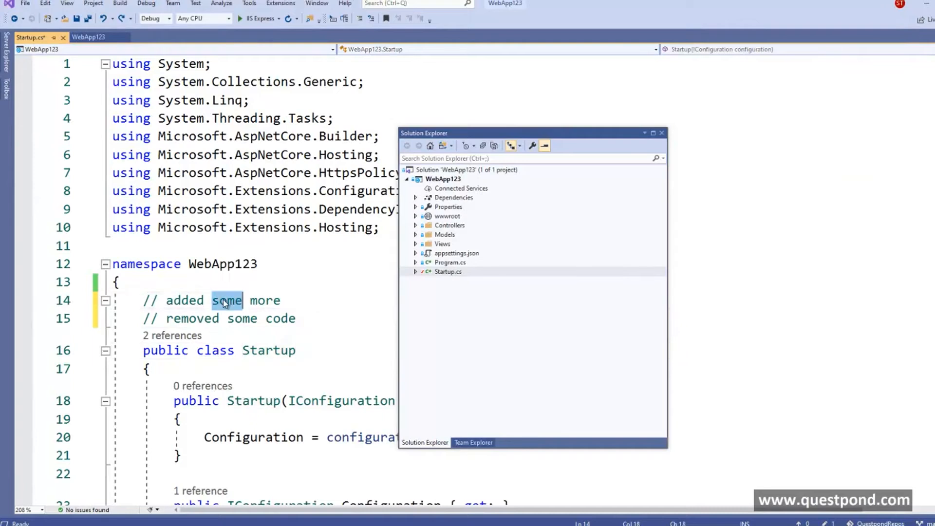
key(Delete)
key(ctrl+s)
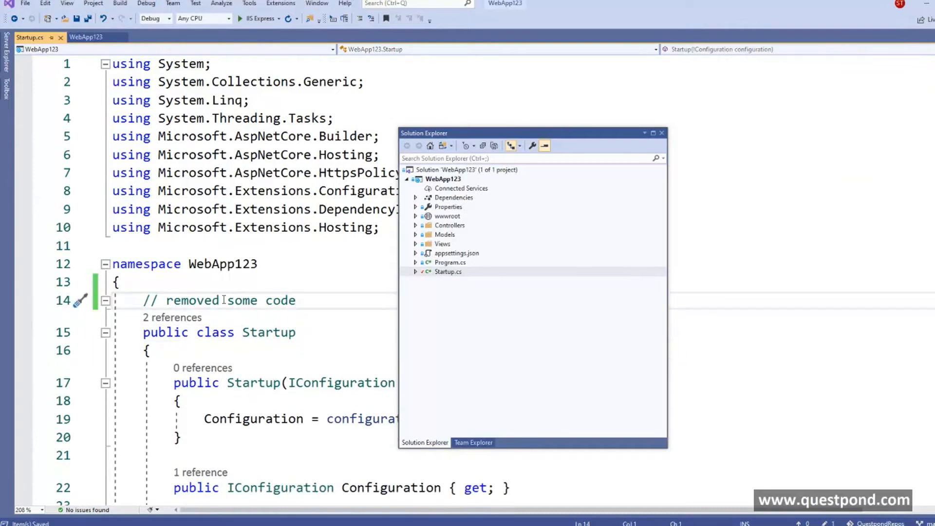
Commit the Startup.cs change with the message "new changes" and sync it to the remote master branch.
right_click(458, 272)
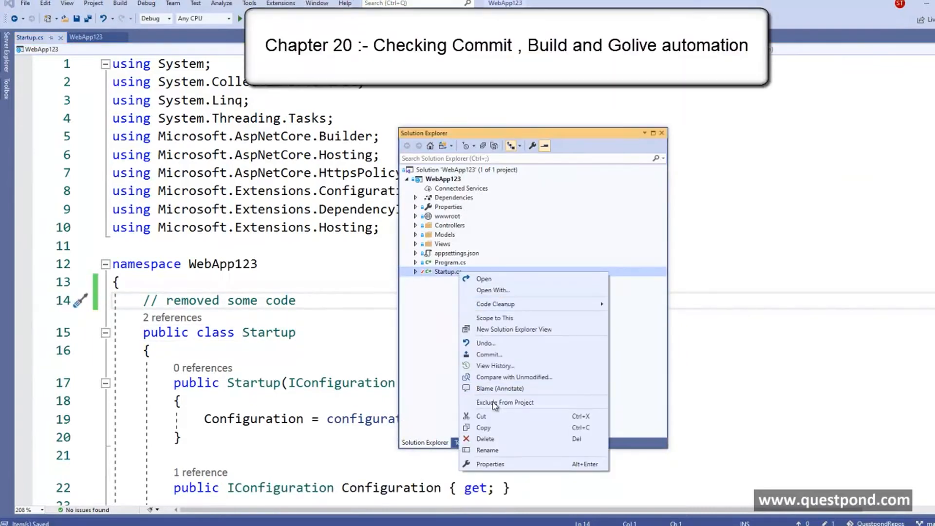
click(495, 355)
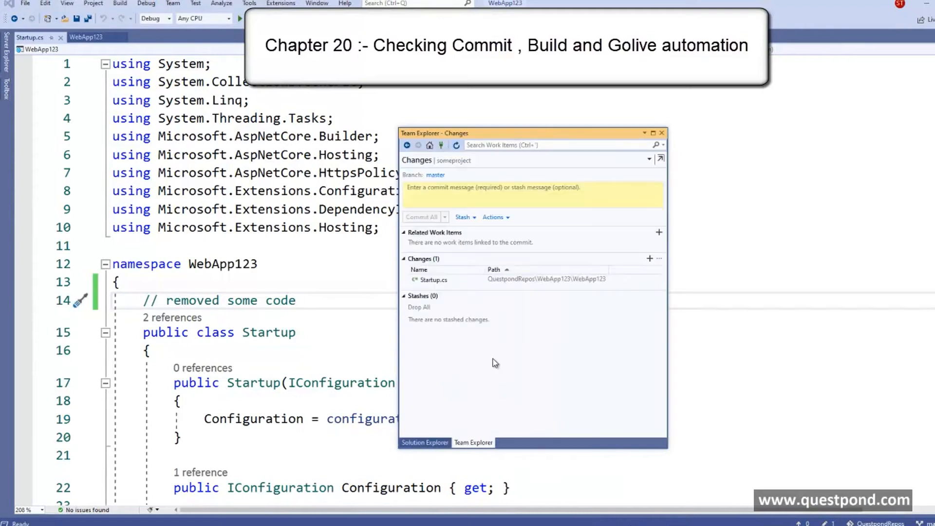
click(429, 196)
text(new changes)
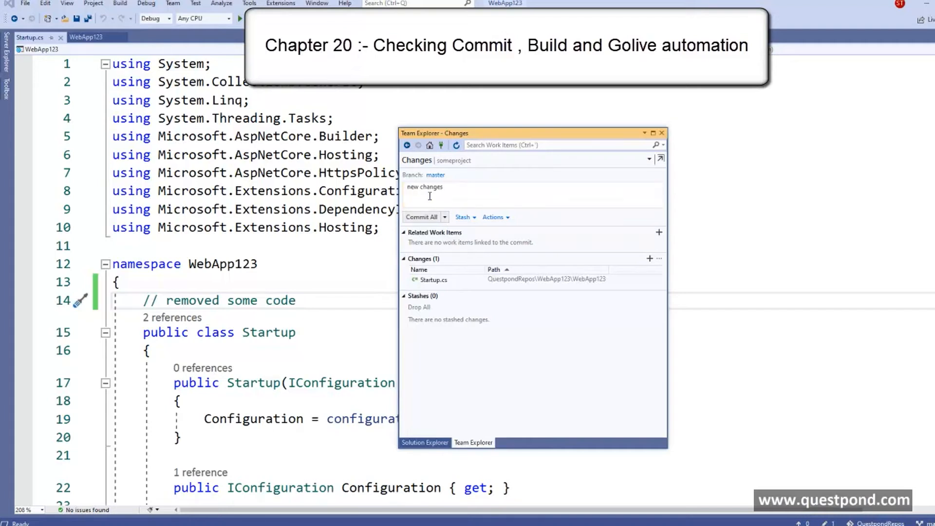
click(445, 217)
click(448, 253)
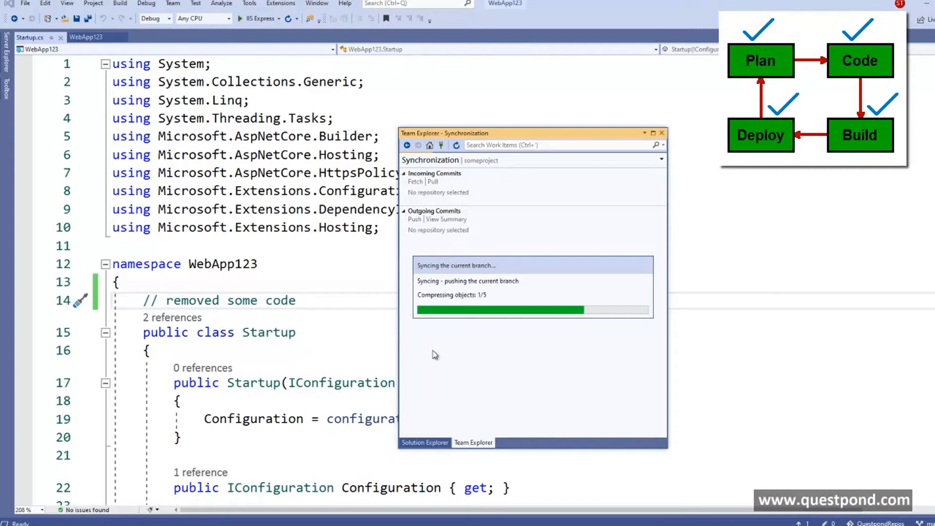
Switch back to Azure DevOps in Chrome and check the someproject pipeline runs for the build of the new commit.
mouse_move(515, 525)
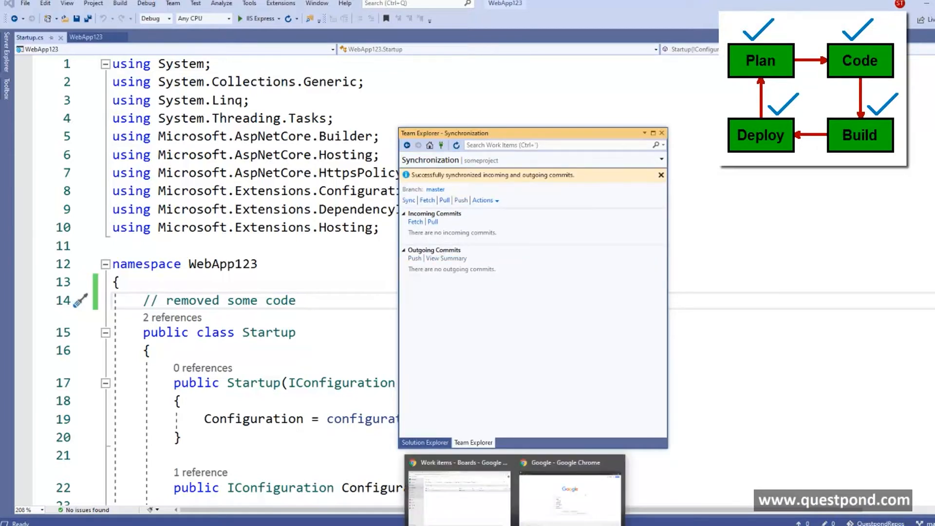
click(459, 497)
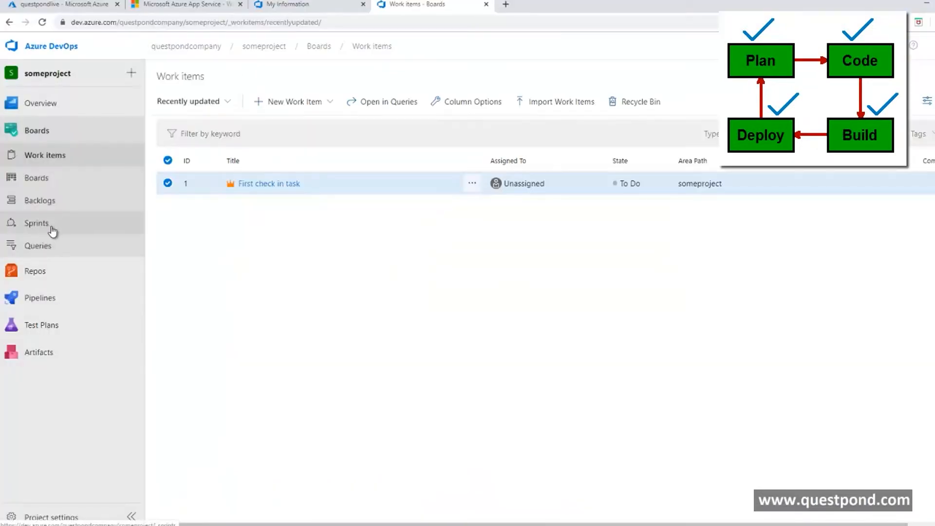
click(44, 299)
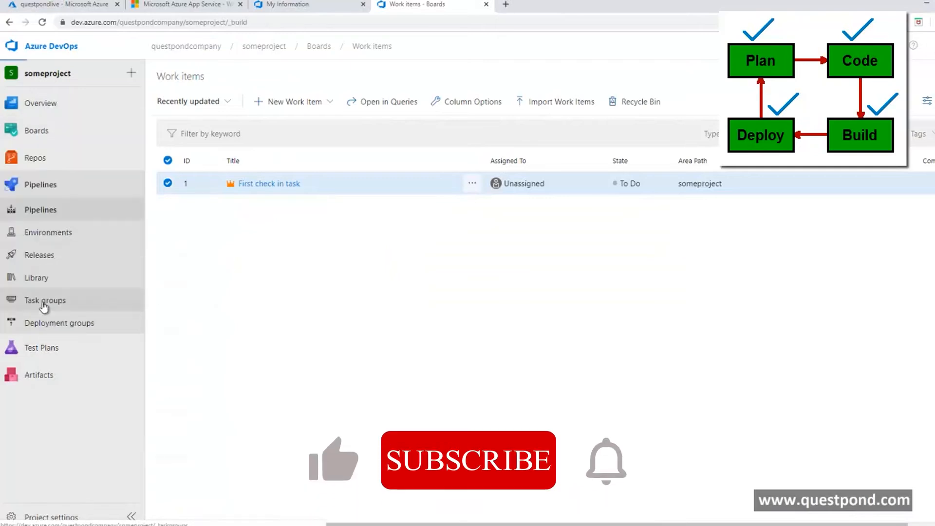
click(225, 110)
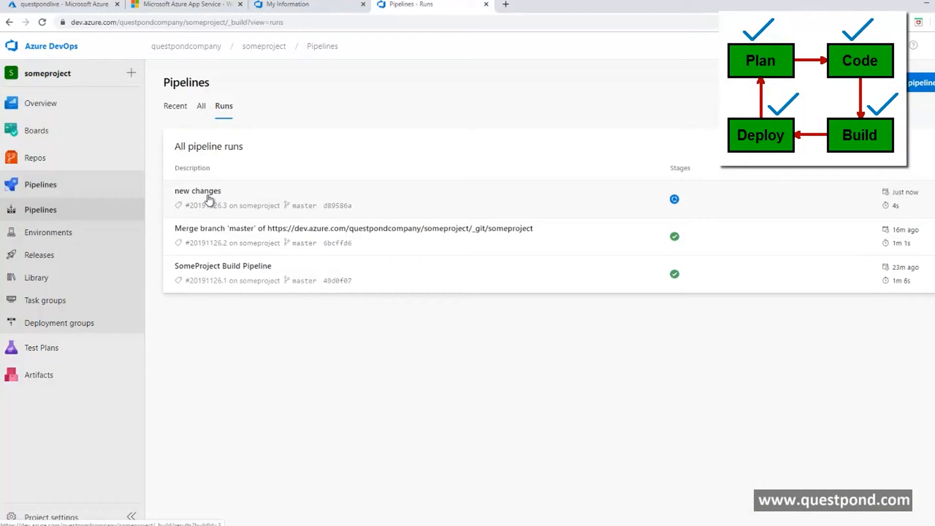
Rename the release pipeline to "go live pipelines" and save it with the comment "changed name".
click(47, 265)
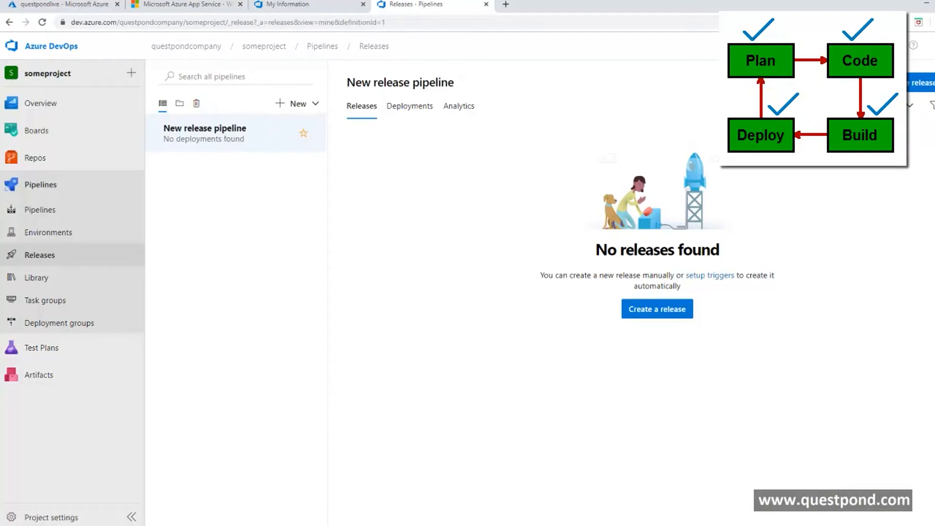
click(846, 83)
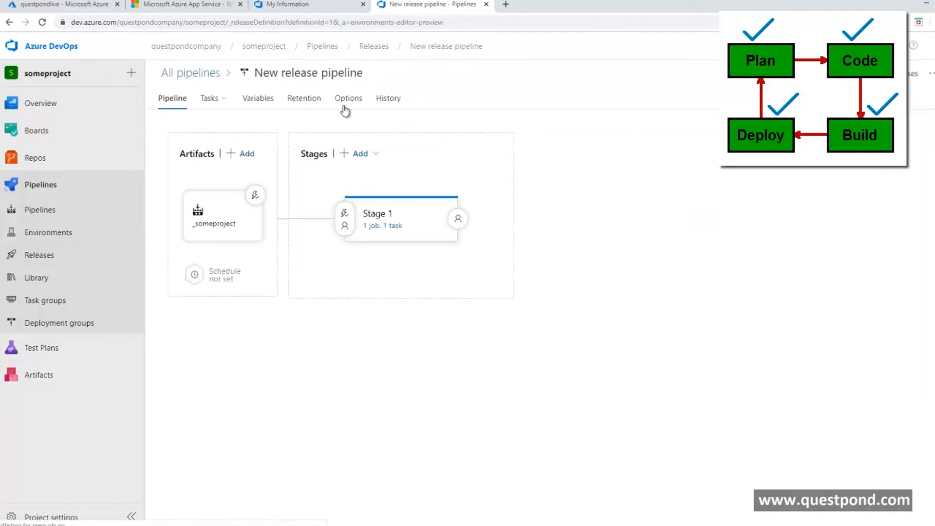
click(309, 73)
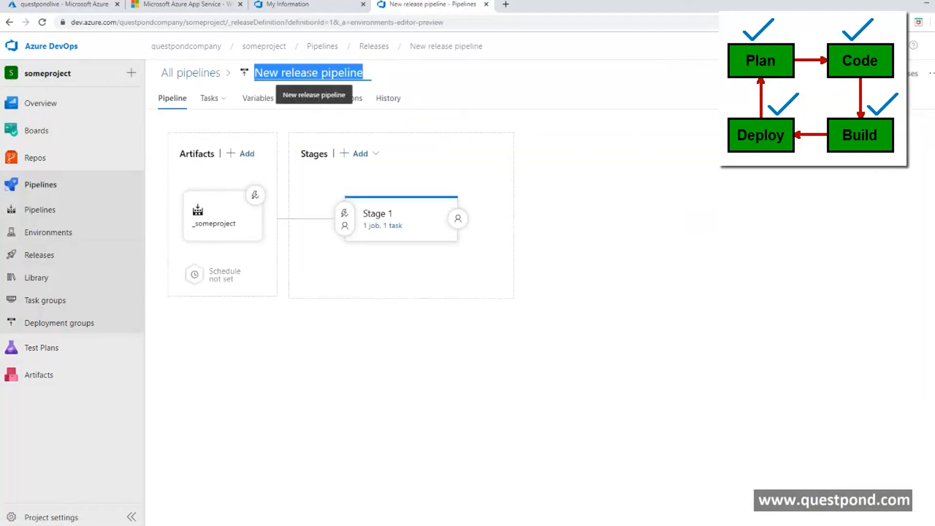
text(go live p)
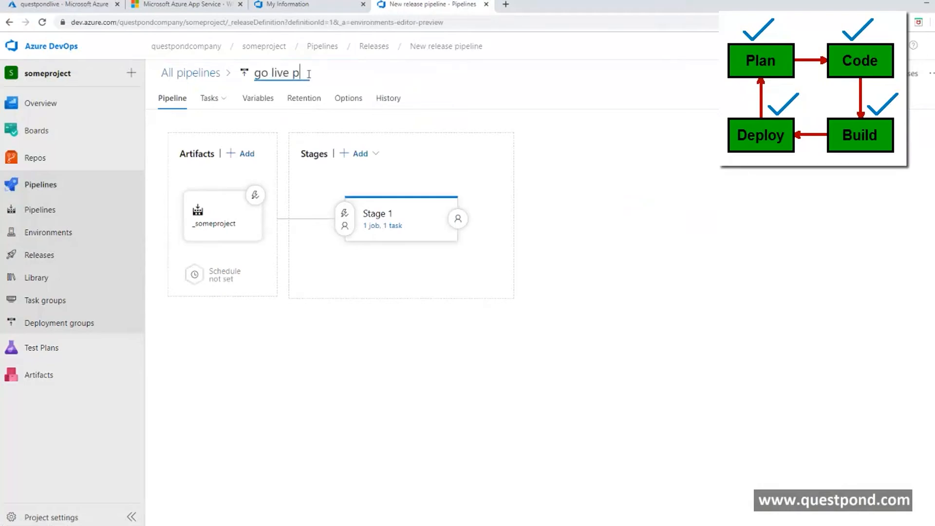
text(ipelines)
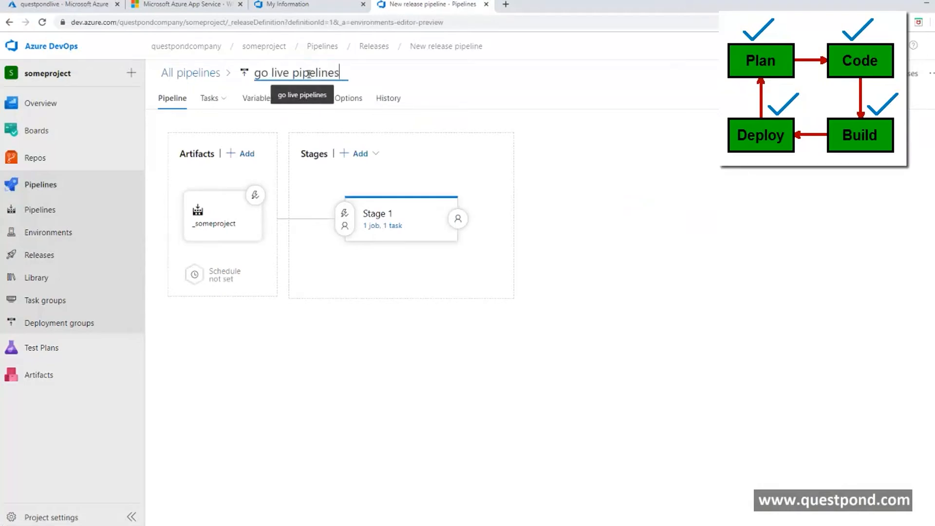
click(760, 73)
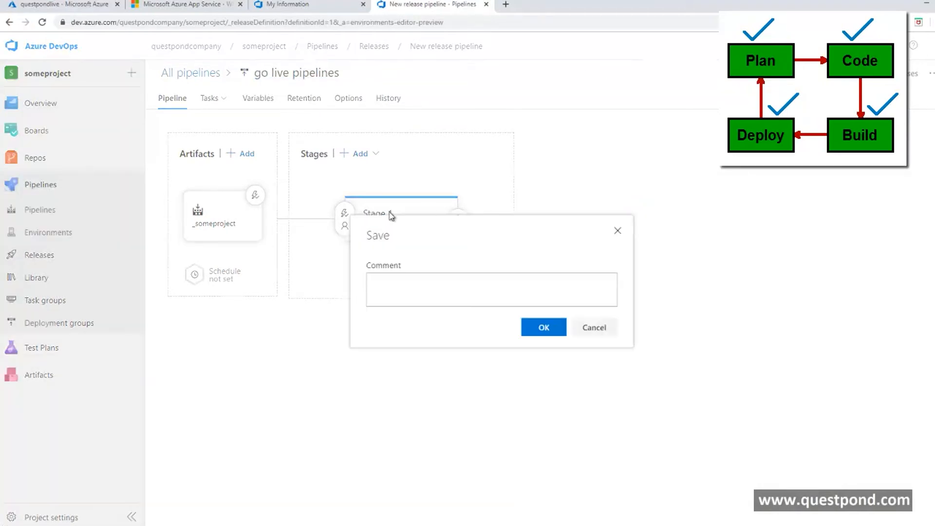
click(452, 290)
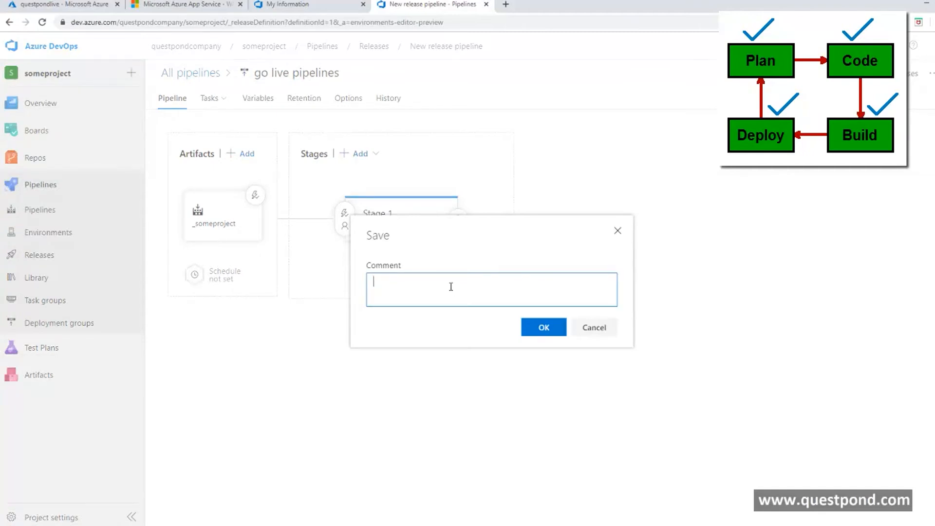
text(changed name)
click(543, 327)
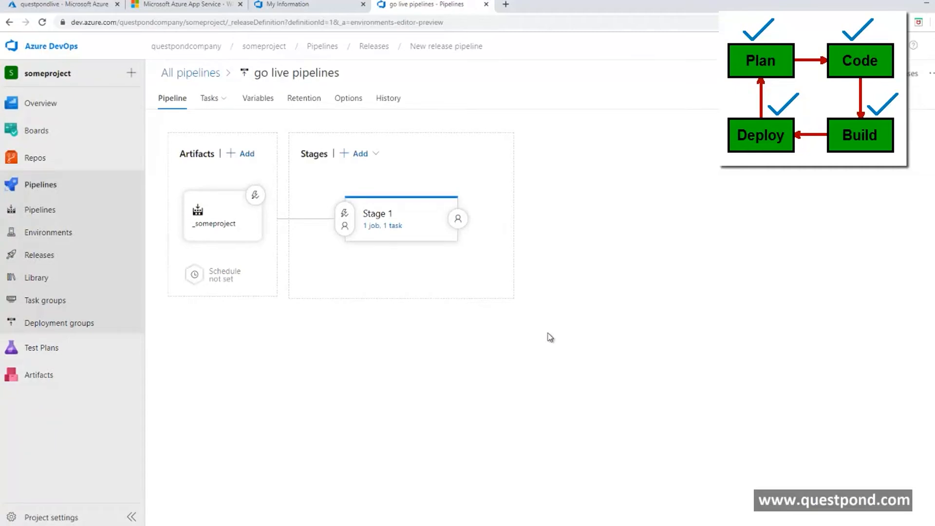
Check the releases list of go live pipelines, then review the progress of the "new changes" build run.
click(177, 74)
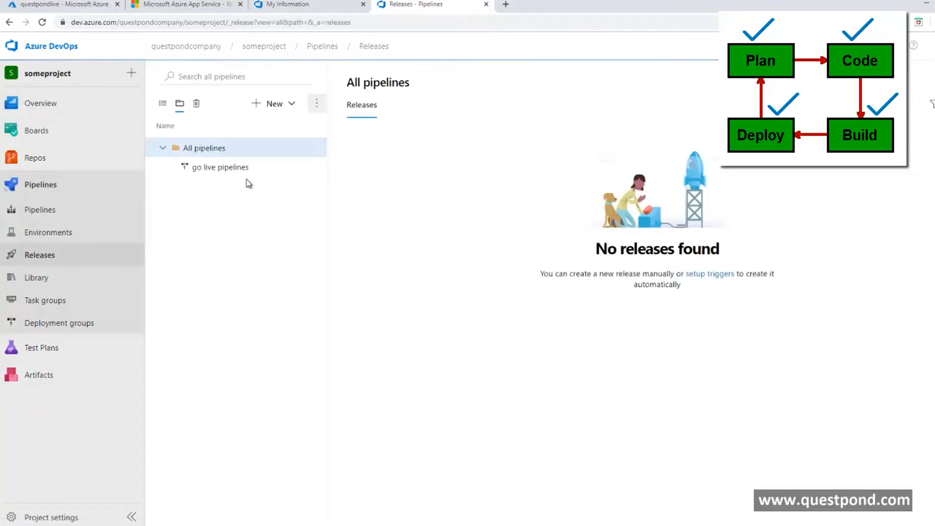
click(38, 257)
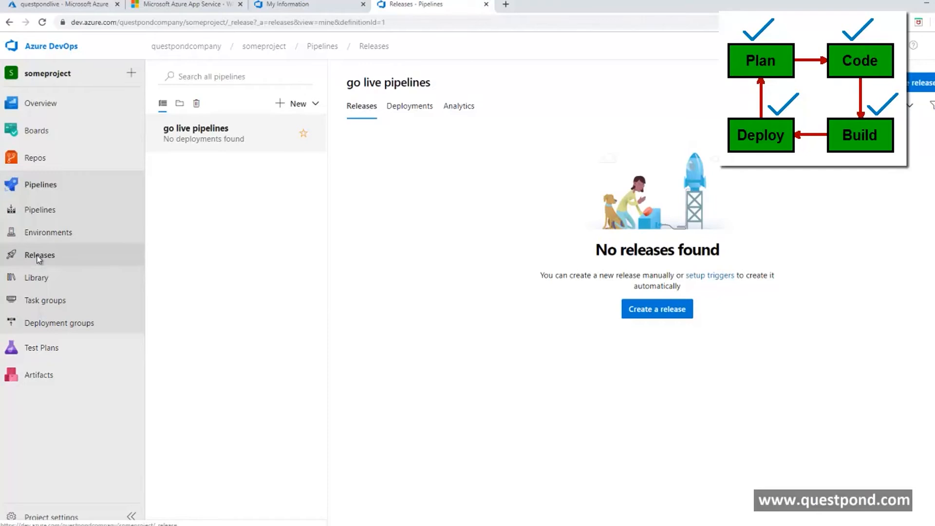
click(43, 211)
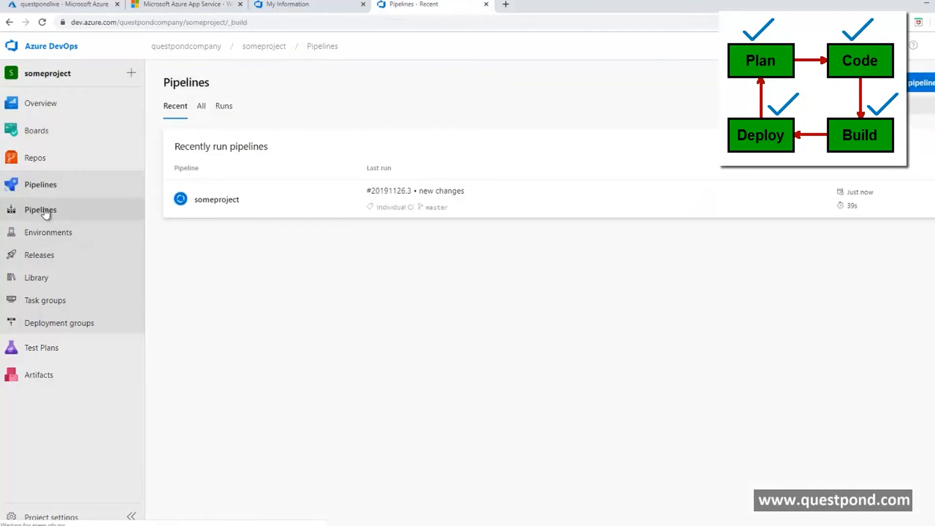
click(224, 107)
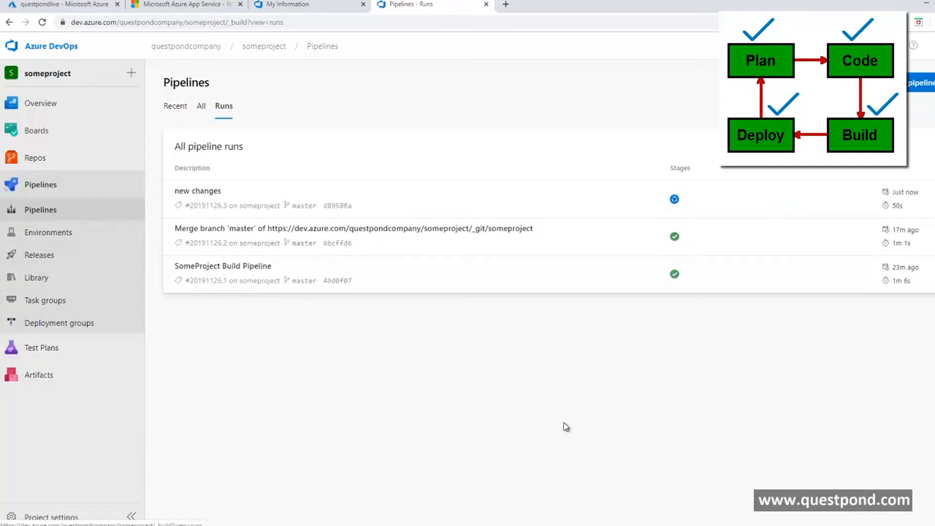
click(574, 524)
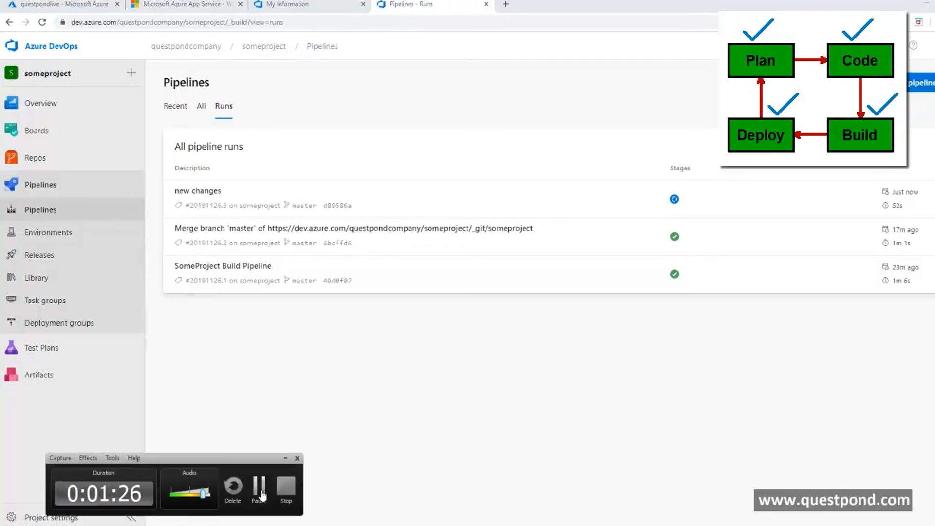
click(258, 487)
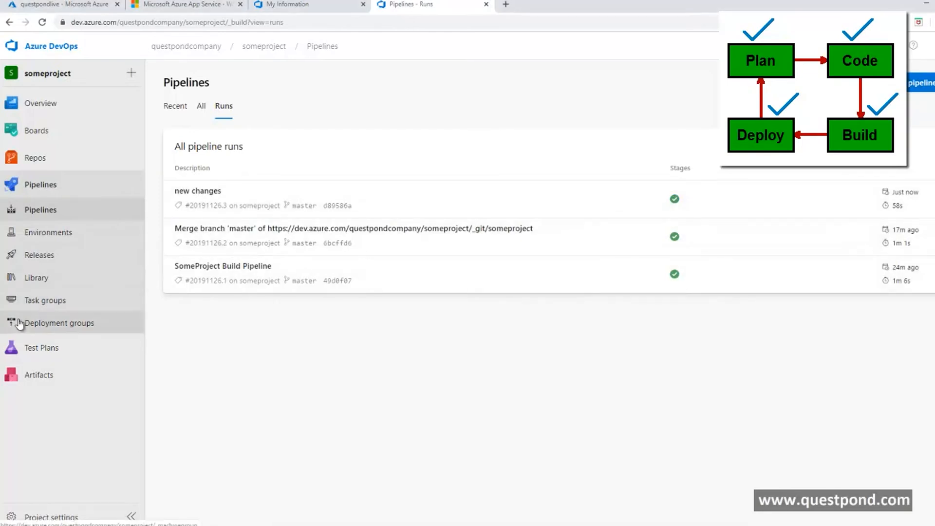
Open Release-1 of go live pipelines, dismiss the introduction, and inspect the deployment status of Stage 1.
click(46, 255)
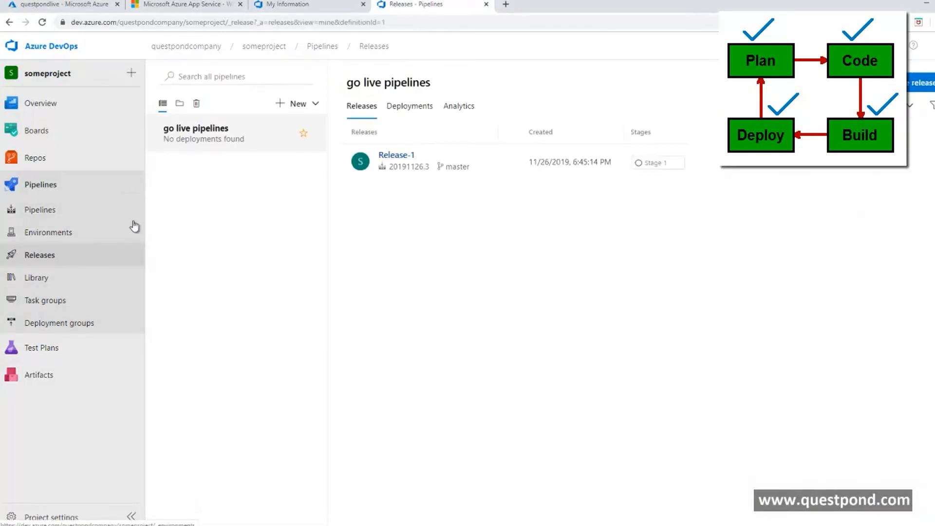
click(393, 157)
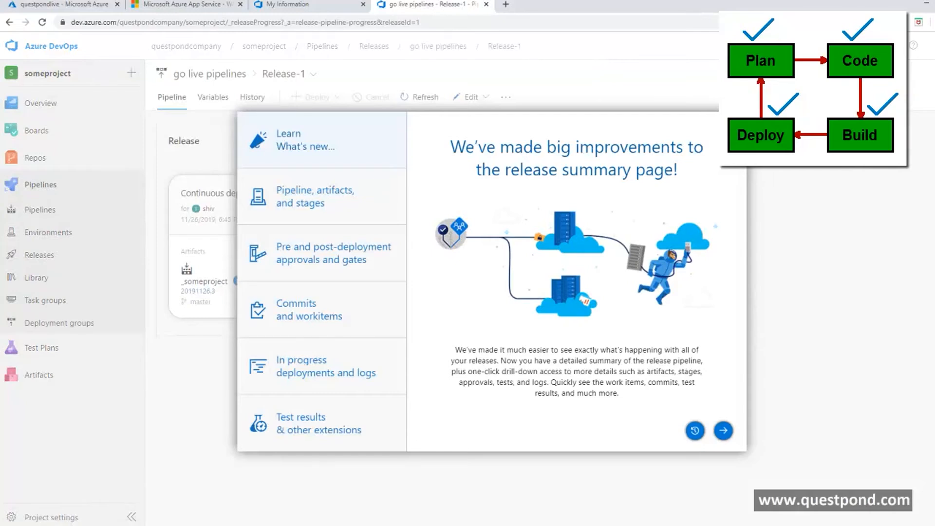
click(734, 124)
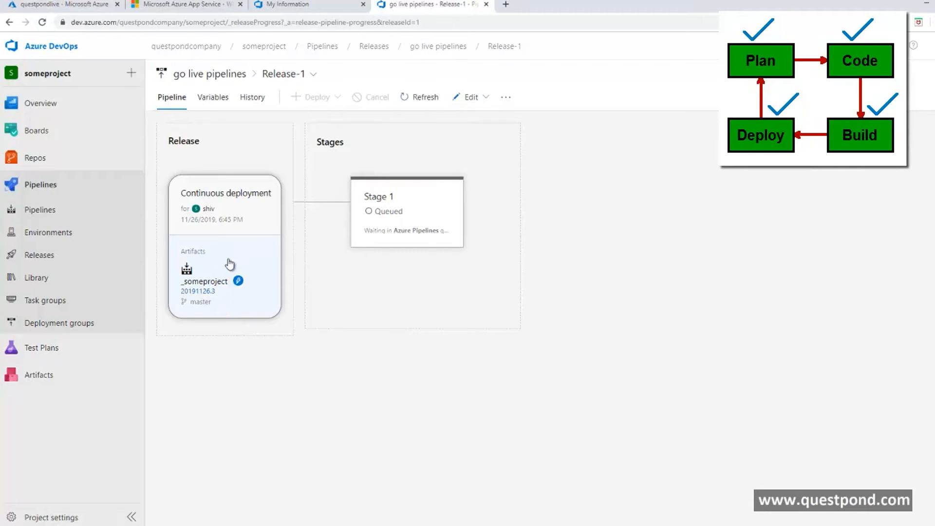
mouse_move(388, 236)
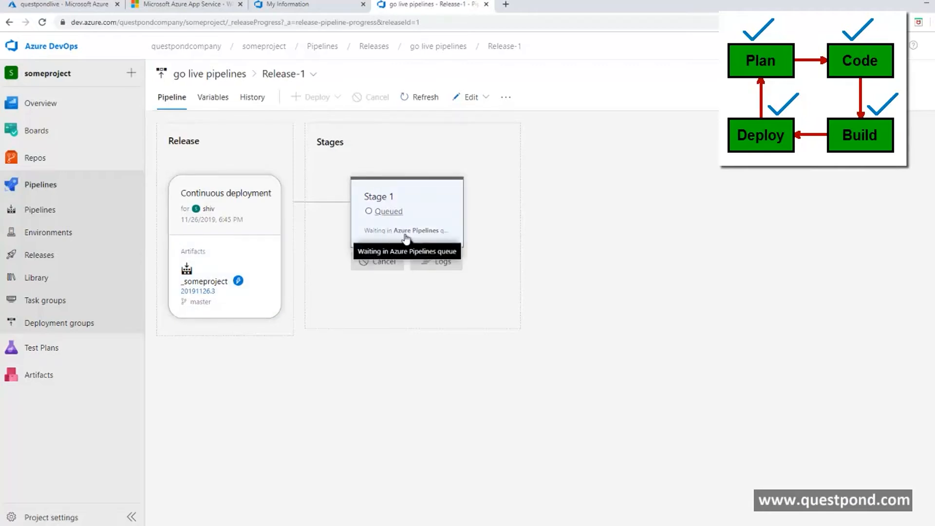
Inspect the Stage 1 deployment details of Release-1, then reload the questpondlive website and return to the release.
click(407, 236)
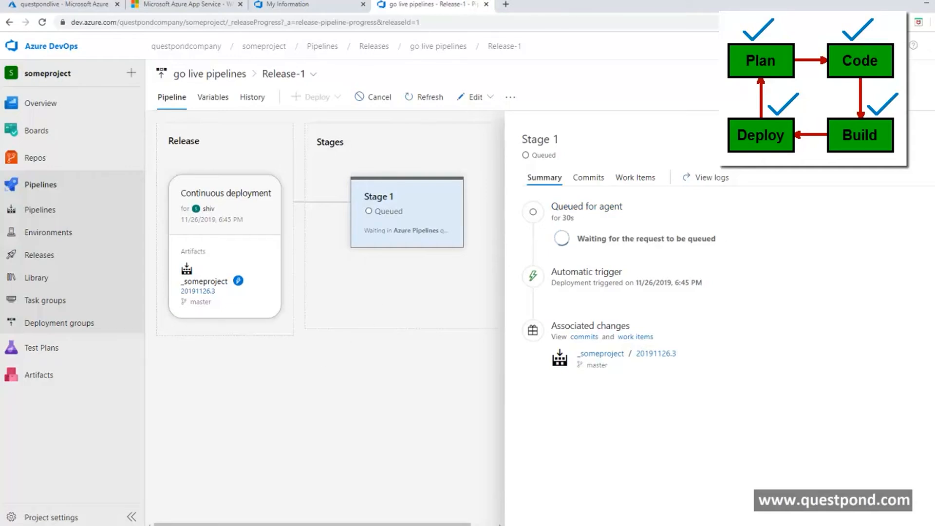
click(930, 139)
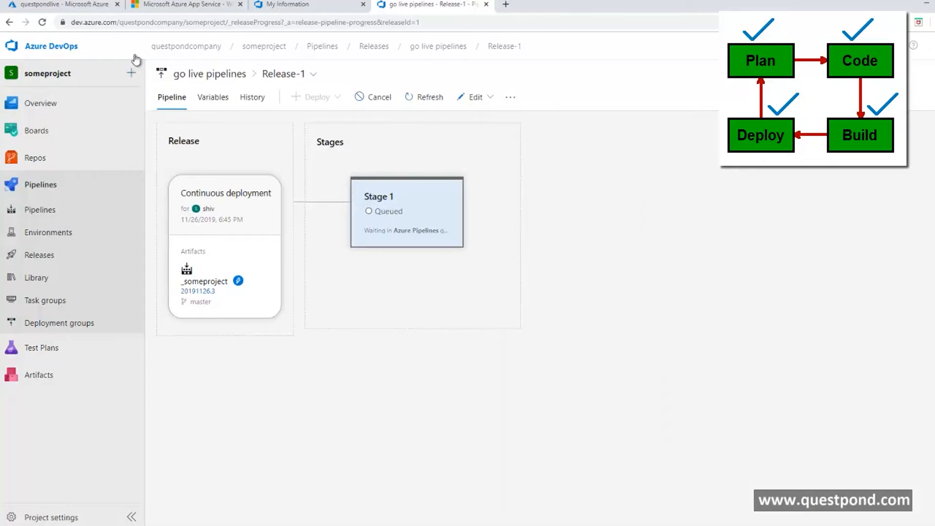
click(178, 6)
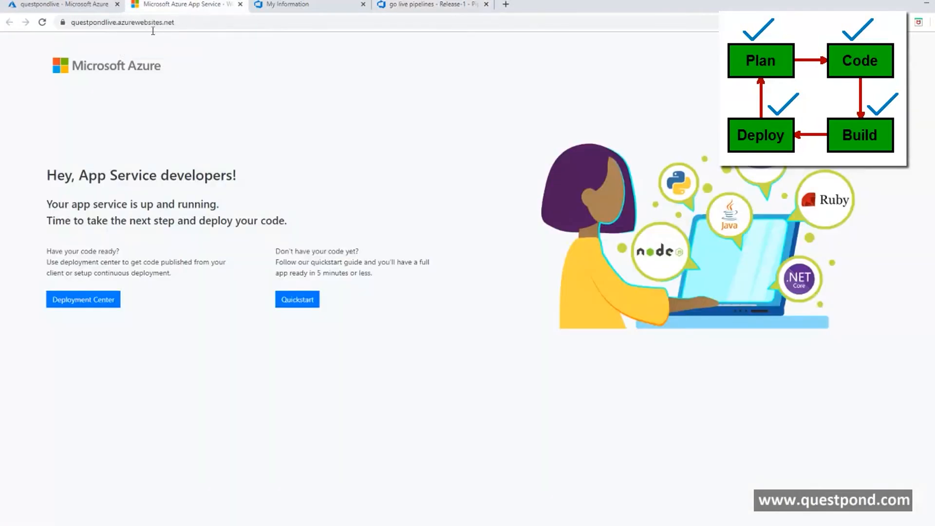
click(42, 22)
click(399, 4)
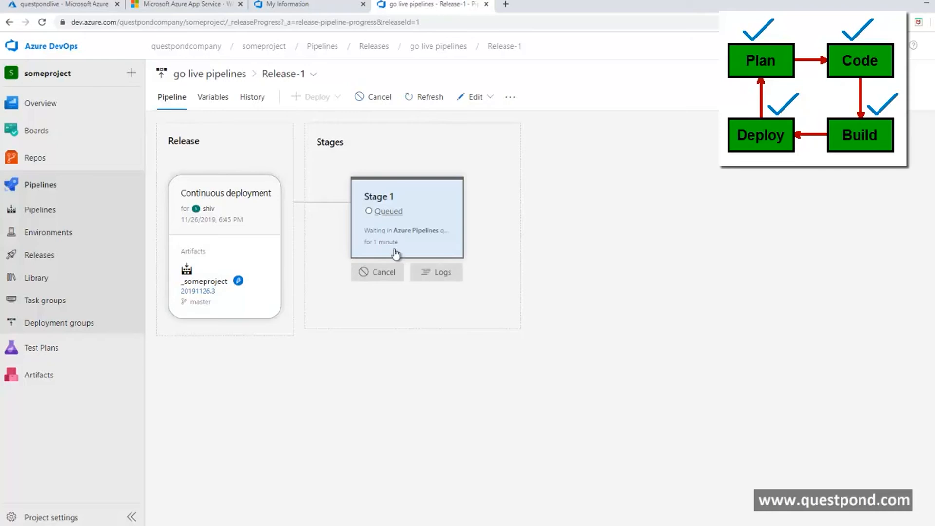
Check the releases list of go live pipelines and open the Stage 1 deployment logs of Release-1.
click(69, 216)
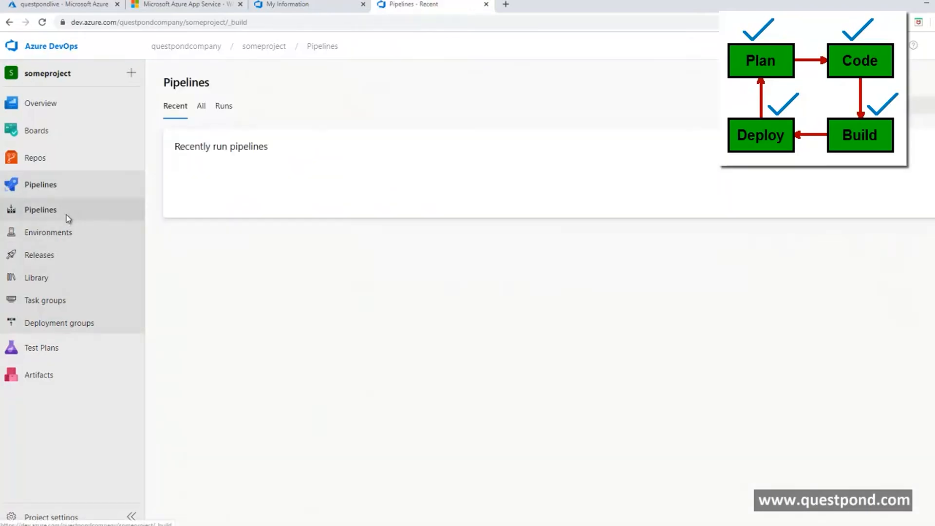
click(54, 257)
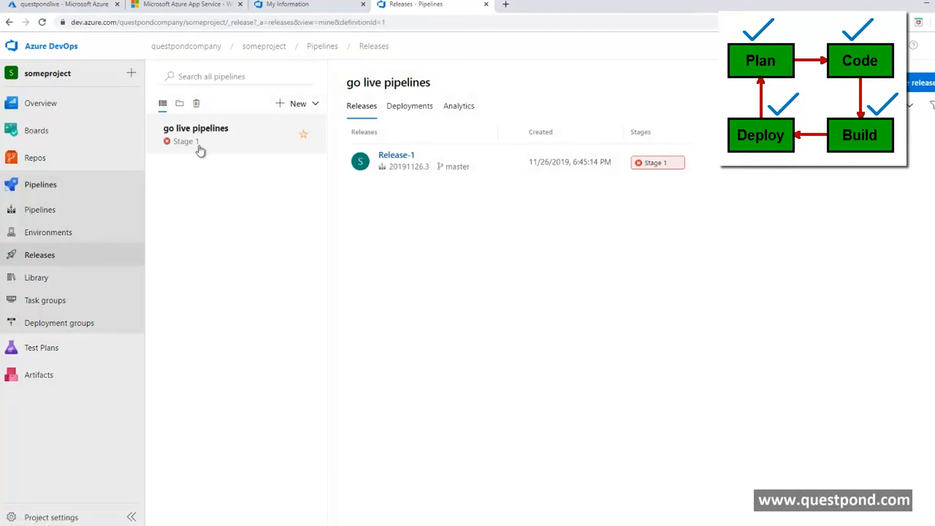
click(651, 166)
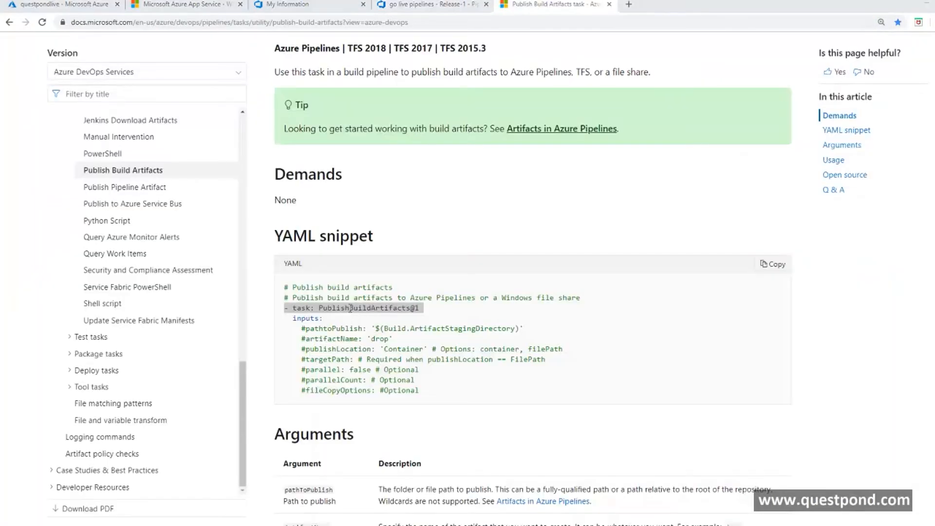
Copy the line "- task: PublishBuildArtifacts@1" from the YAML snippet in the Publish Build Artifacts documentation.
triple_click(351, 308)
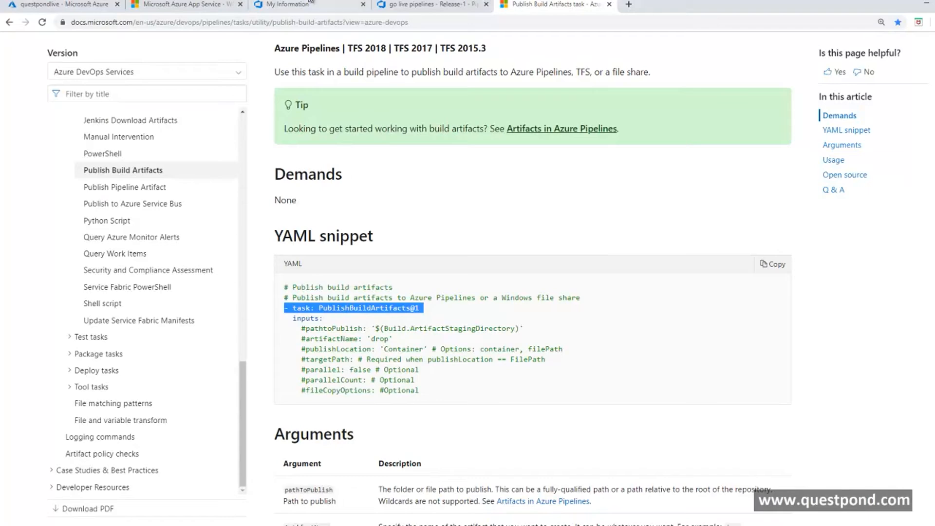
click(194, 5)
click(272, 5)
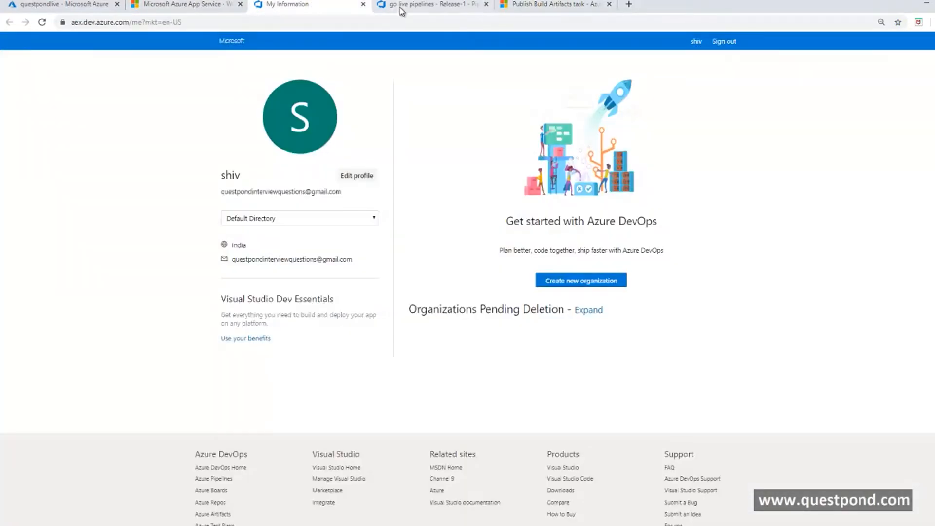
click(401, 10)
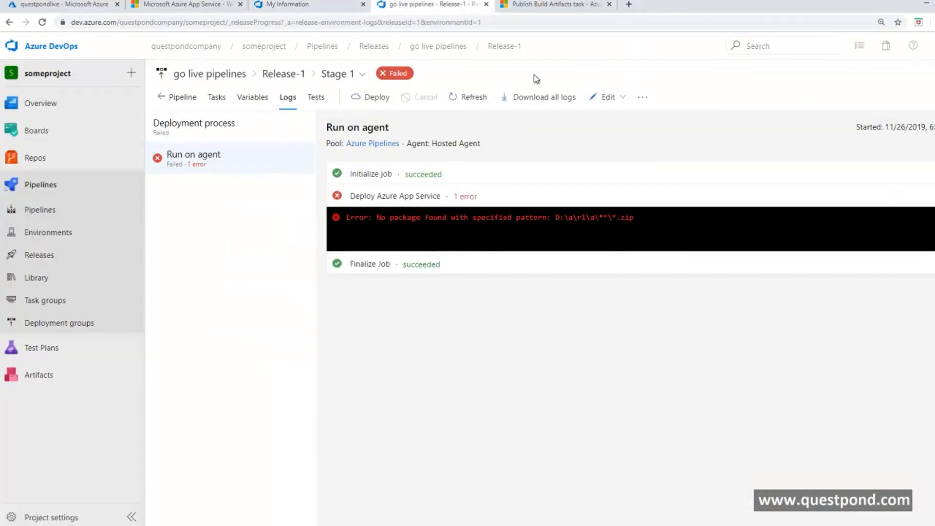
click(549, 8)
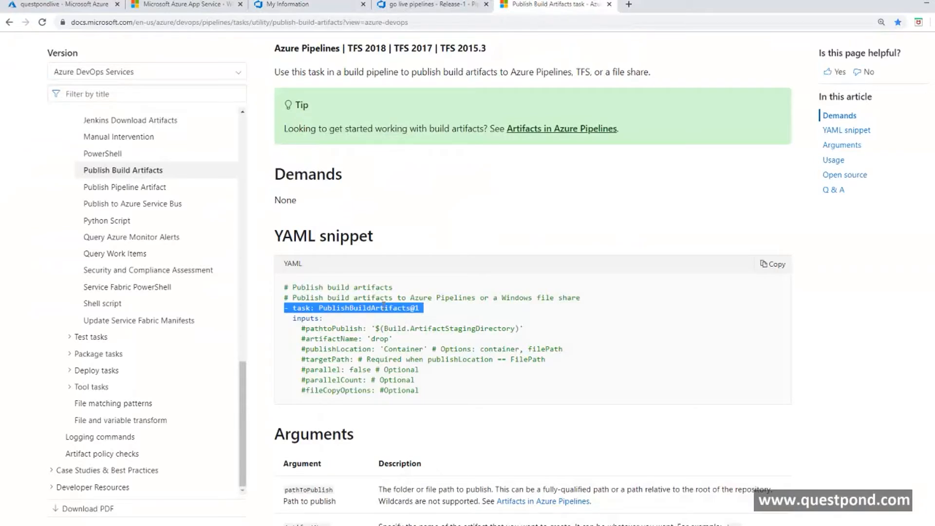
right_click(383, 308)
click(396, 315)
Return to Azure DevOps and open the someproject build pipeline's azure-pipelines.yml for editing.
click(288, 7)
click(409, 7)
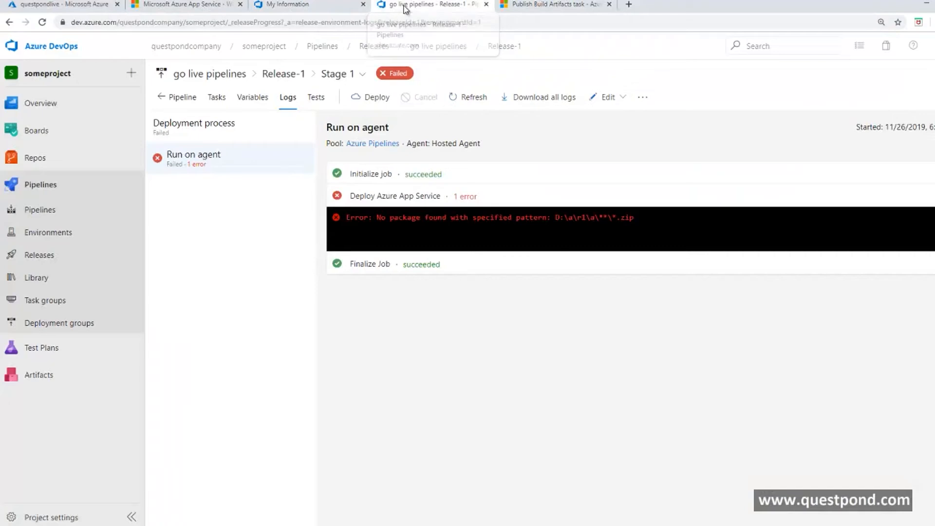
click(55, 195)
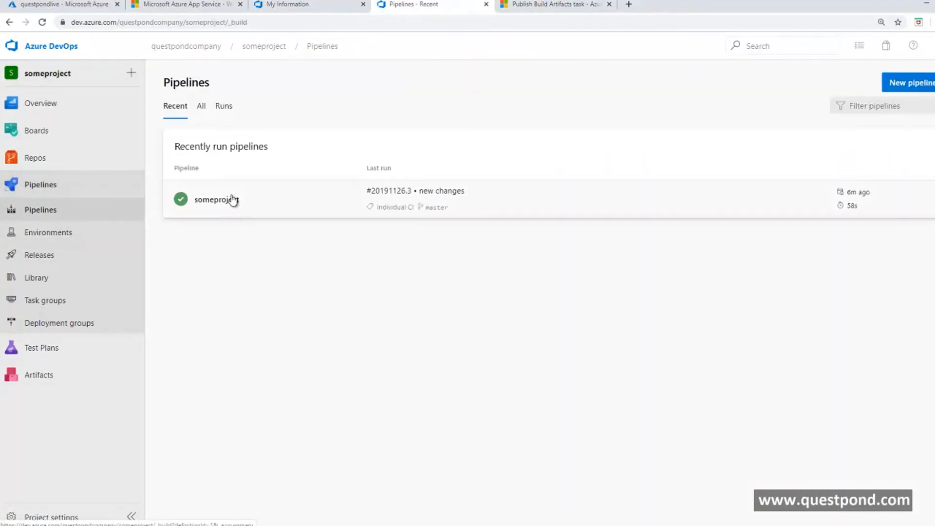
click(244, 203)
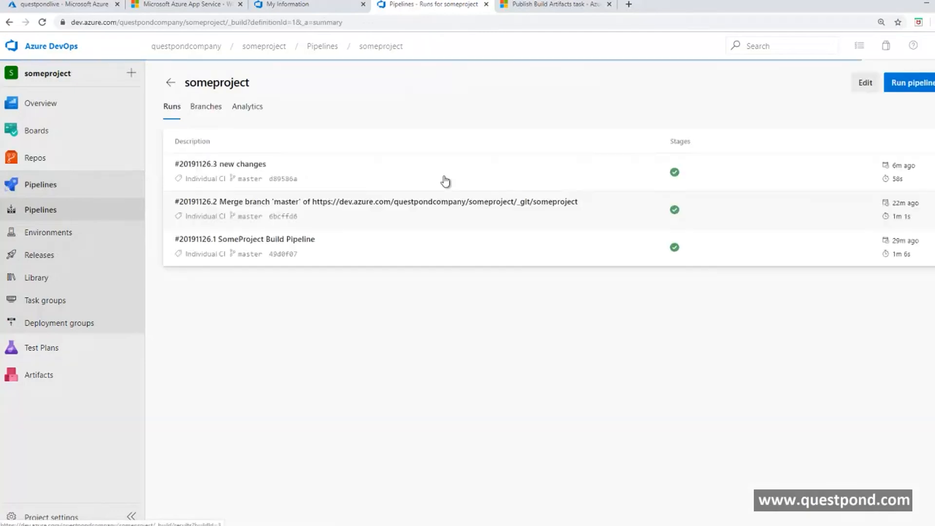
click(861, 91)
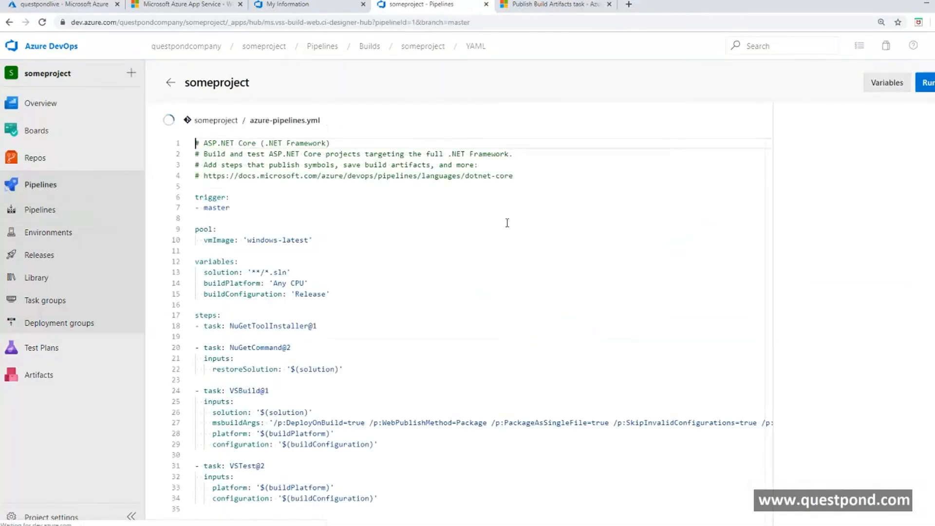
Add the copied PublishBuildArtifacts@1 task after the VSTest@2 task at the end of azure-pipelines.yml.
scroll(467, 269, down, 5)
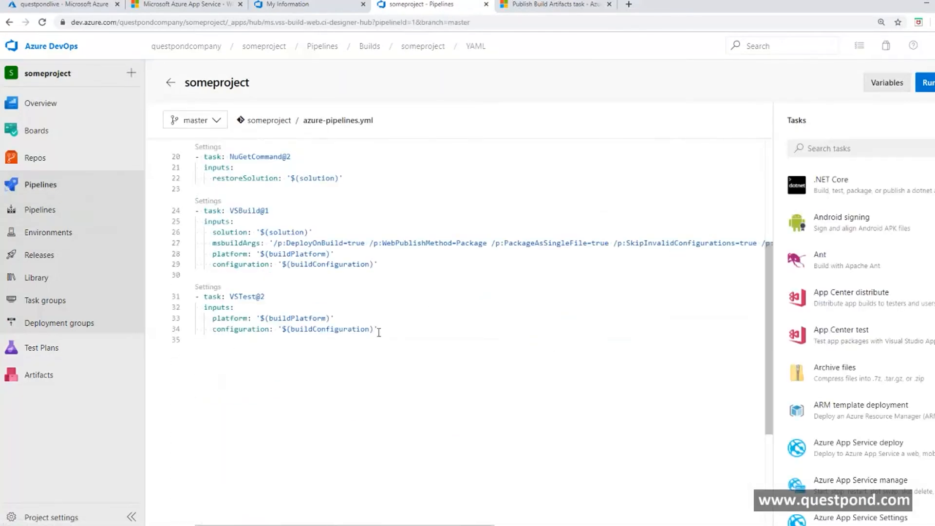
click(397, 330)
key(Return)
key(Return)
key(ctrl+v)
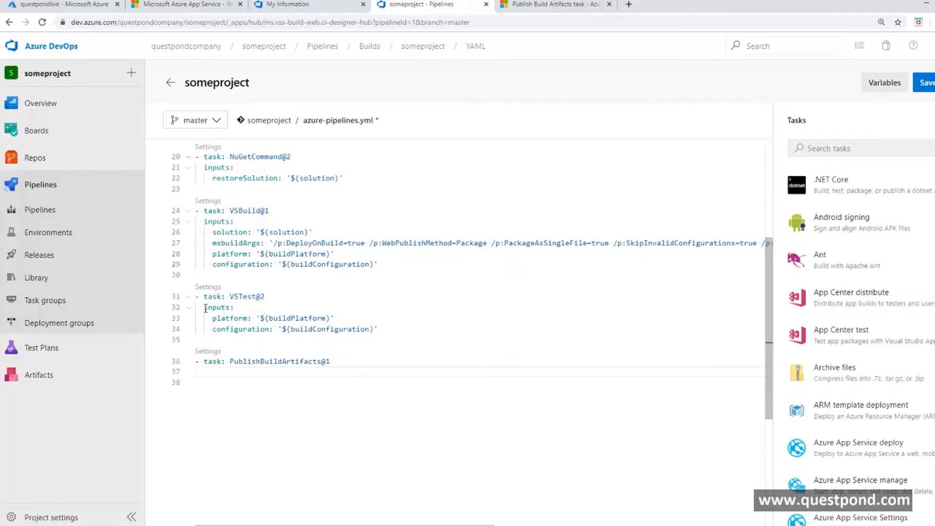
Review the VSTest and VSBuild tasks in the YAML and search the available pipeline tasks for "publish".
double_click(244, 298)
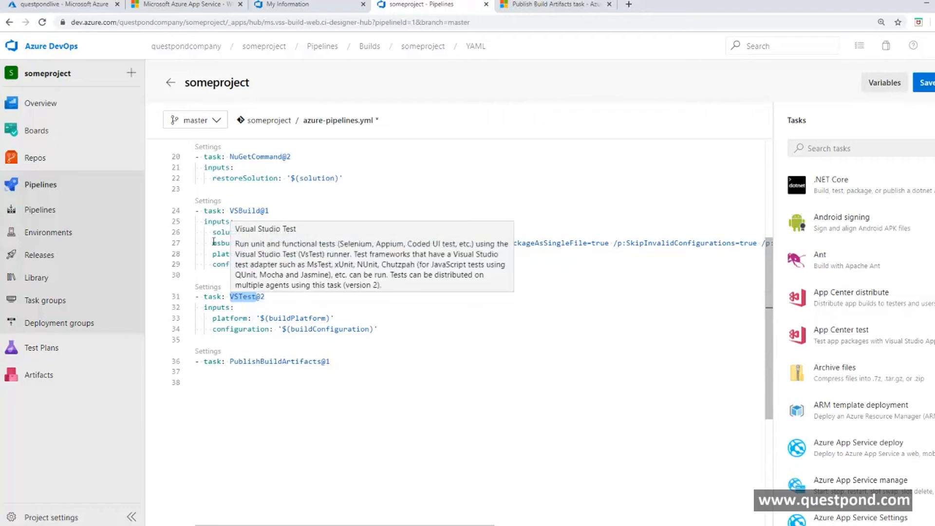
double_click(238, 210)
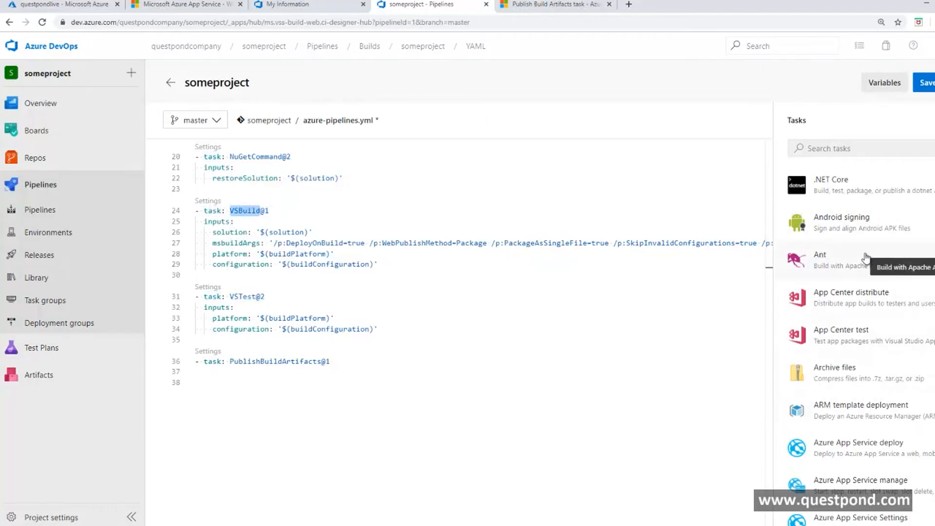
click(834, 148)
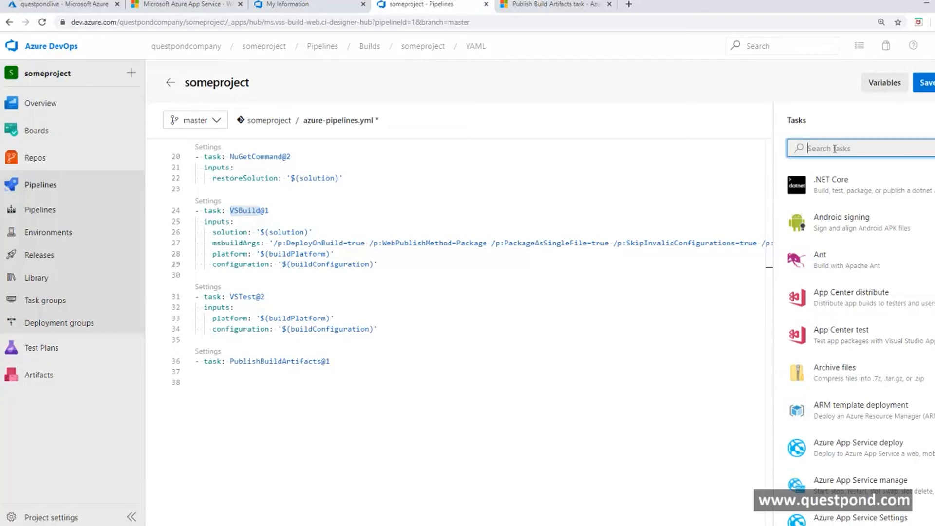
text(publish)
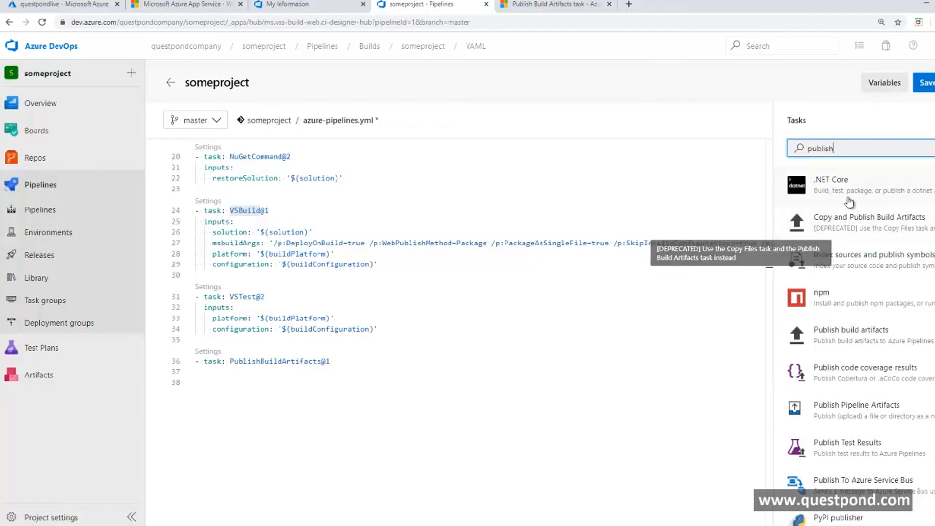
Insert a .NET Core task with the build command below the PublishBuildArtifacts@1 task.
click(364, 361)
key(Return)
key(Return)
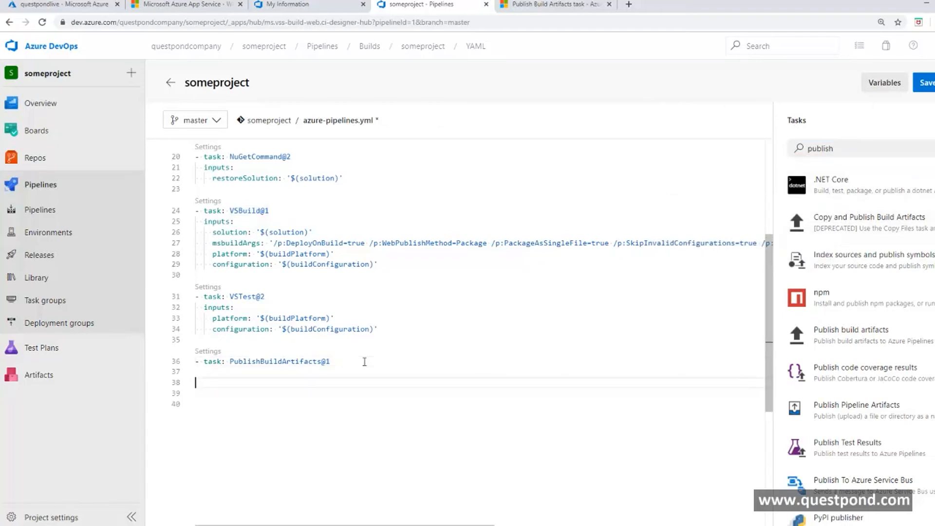
click(841, 194)
click(831, 214)
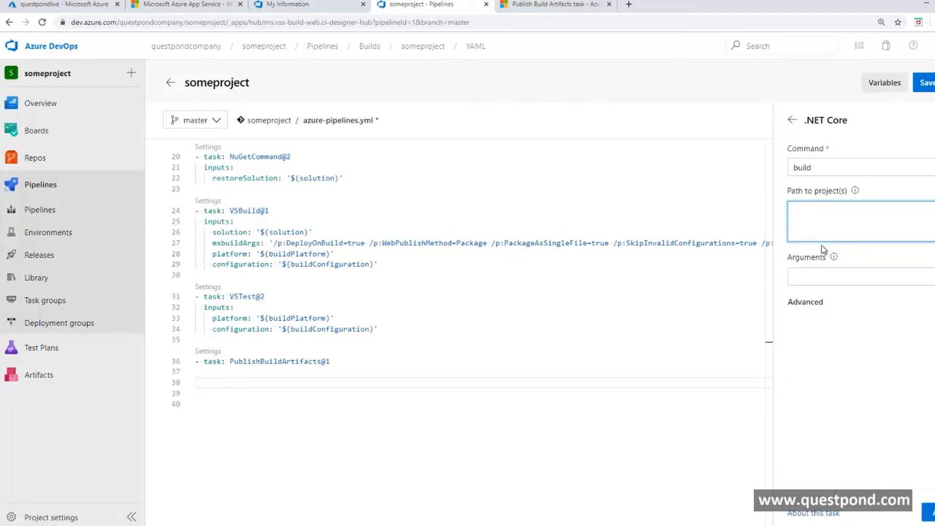
click(928, 512)
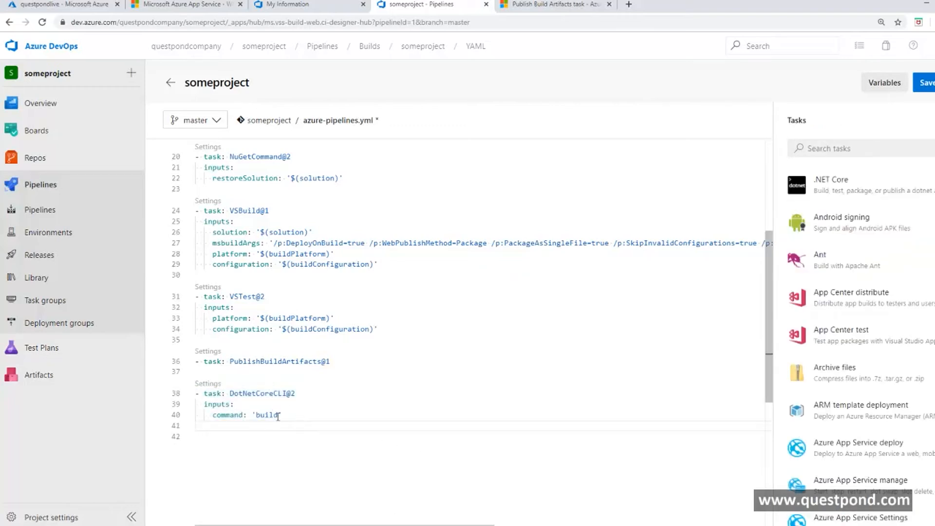
Delete the DotNetCoreCLI@2 task block from the end of azure-pipelines.yml.
click(199, 383)
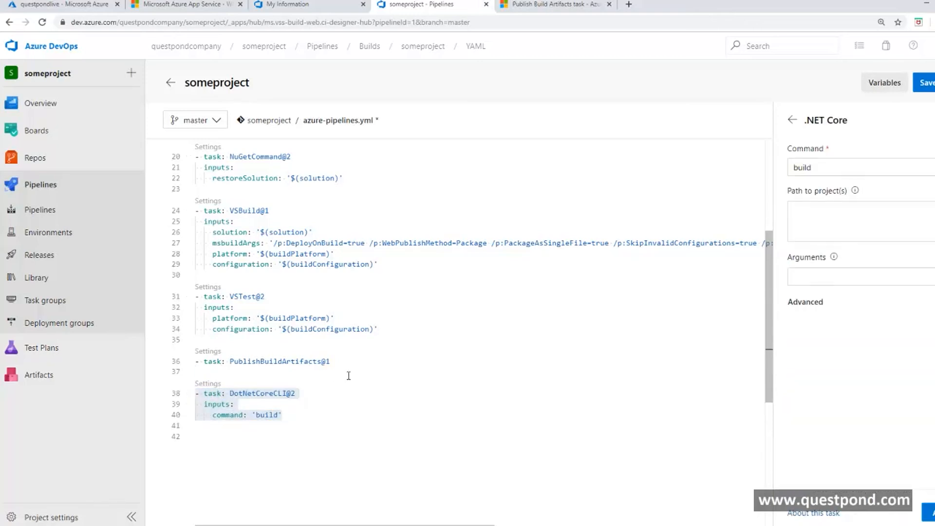
drag(287, 417, 200, 393)
key(Delete)
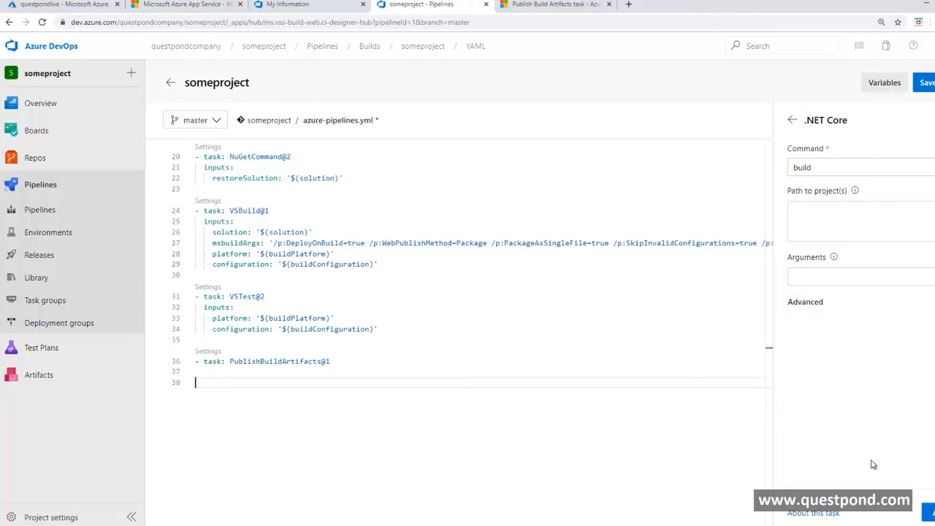
Open the .NET Core task's documentation, then return to the pipeline editor and leave the task's settings.
click(812, 514)
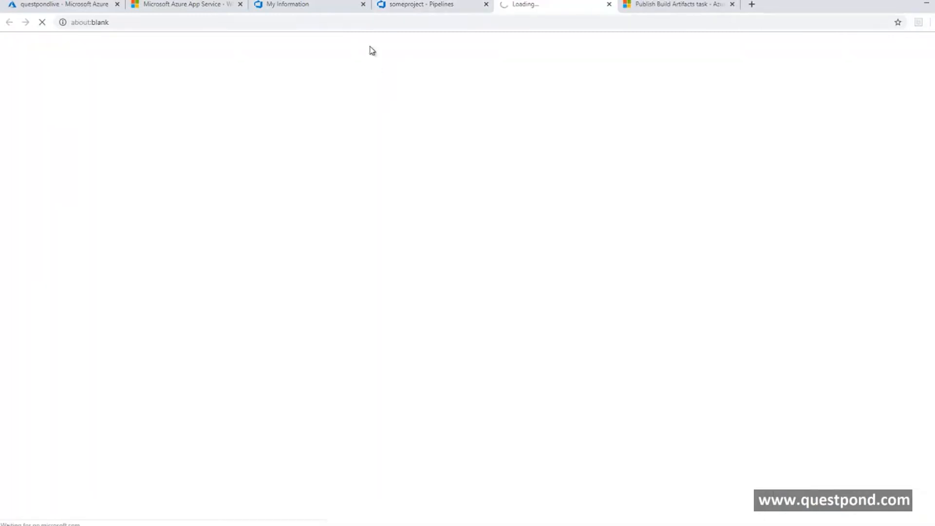
click(294, 6)
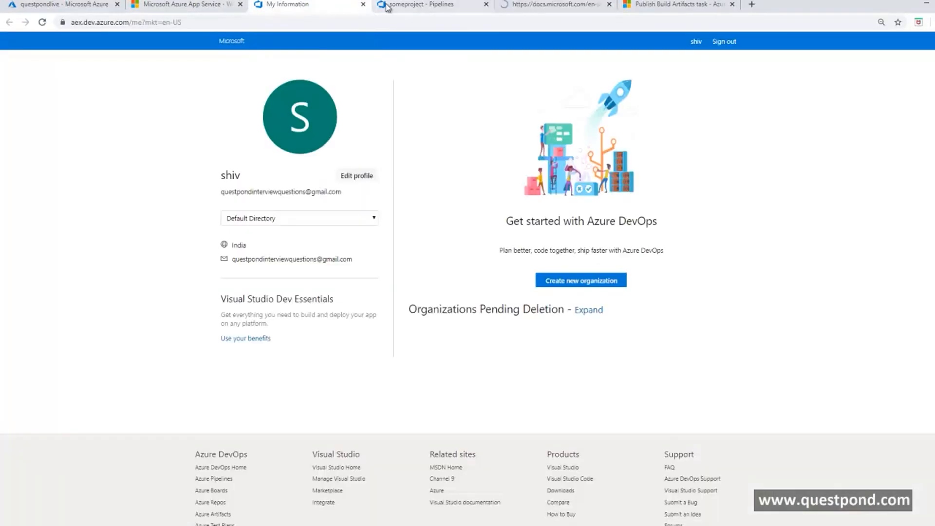
click(389, 6)
click(793, 120)
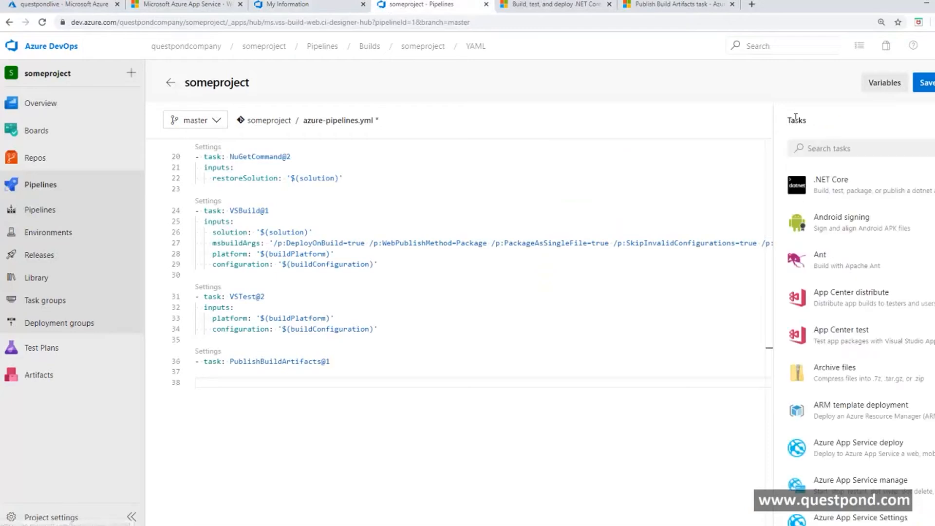
click(831, 148)
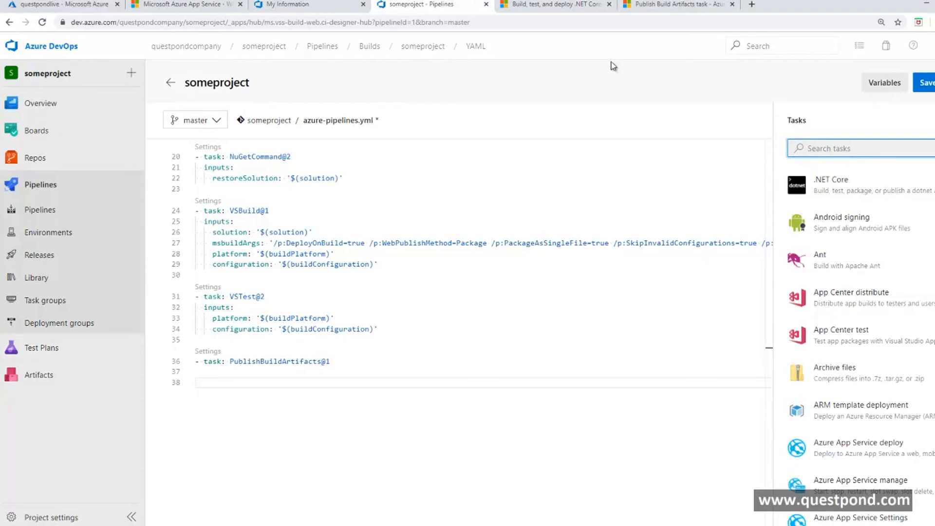
click(320, 381)
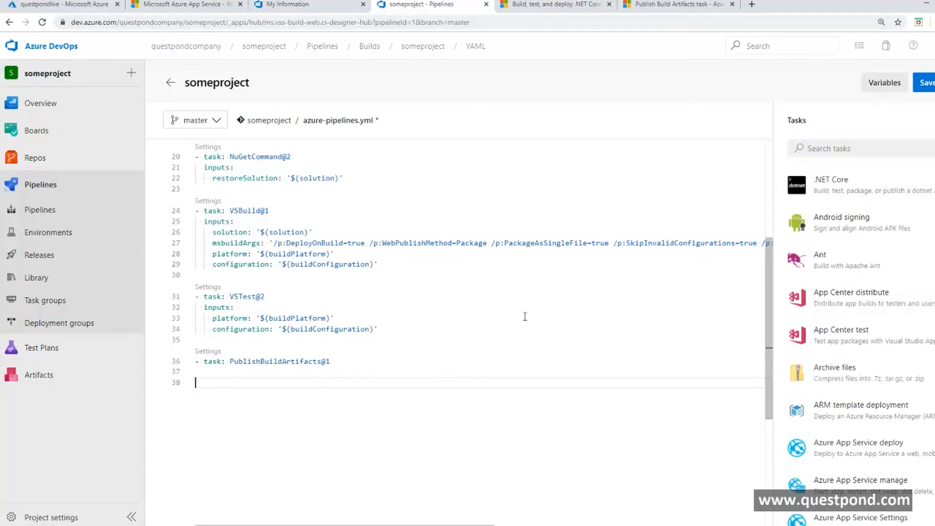
Save azure-pipelines.yml directly to the master branch with the extended description "updated it with the publish".
click(924, 83)
click(811, 171)
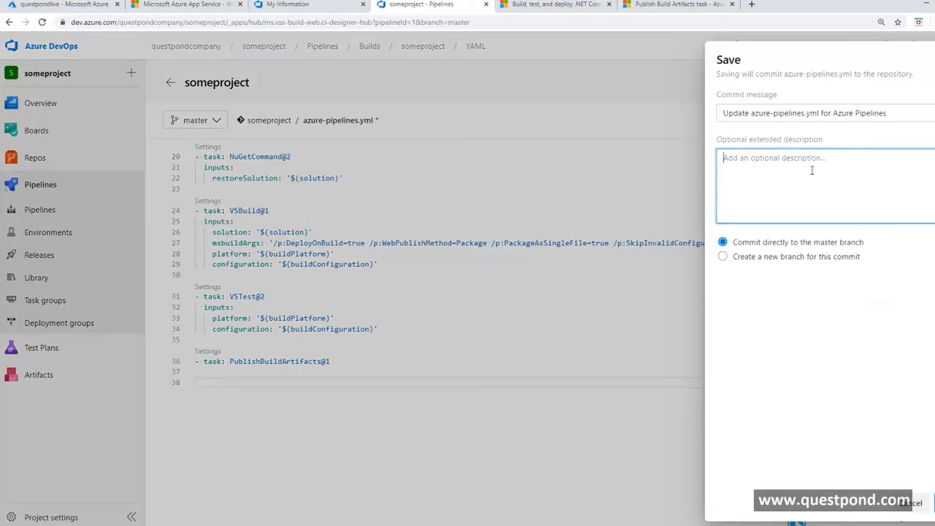
text(up)
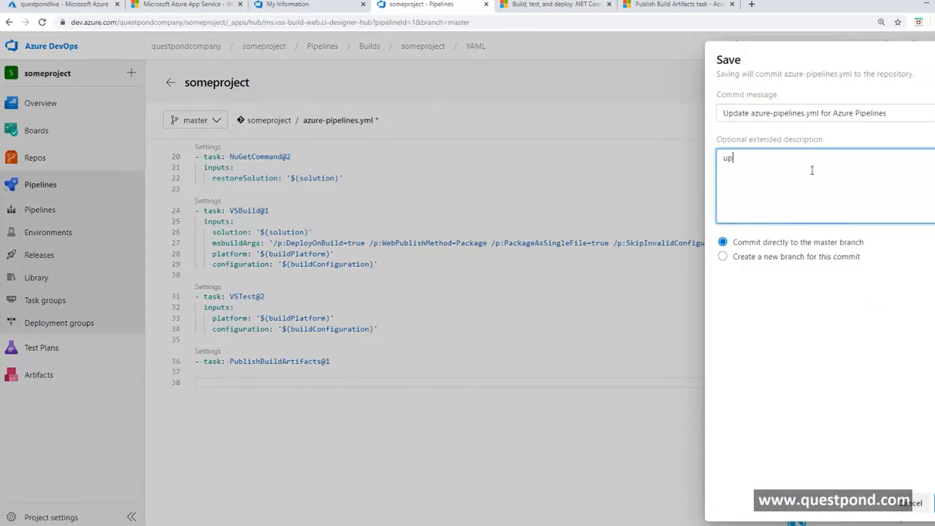
text(dated it with the publish)
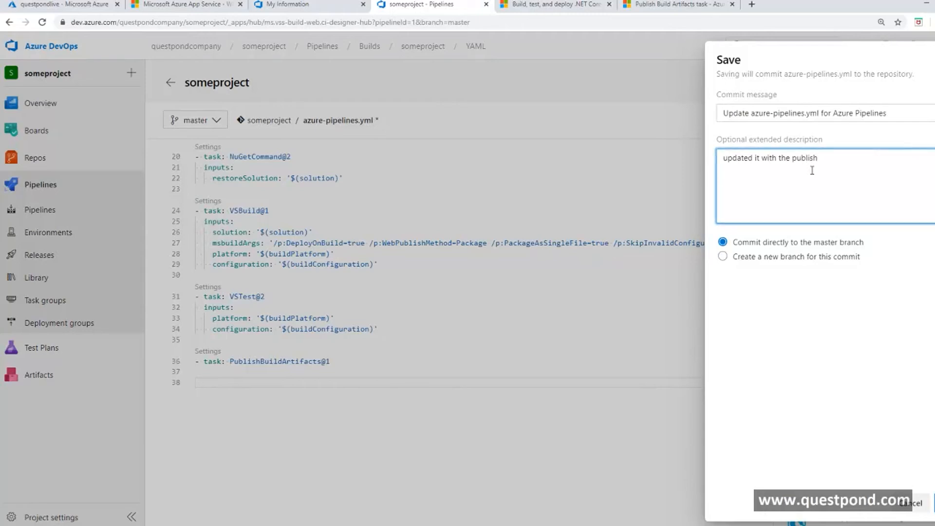
click(934, 503)
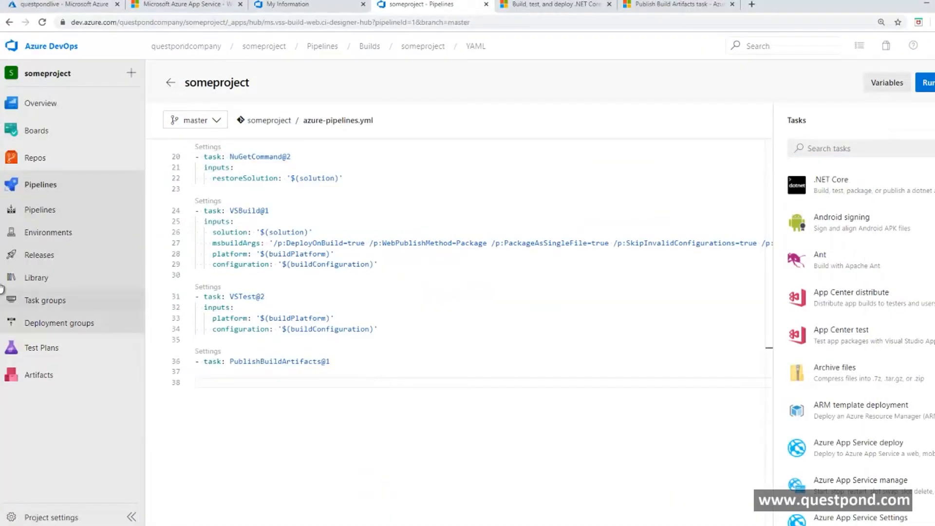
Open Release-1 of go live pipelines, examine its available actions, and return to the pipeline's release list.
click(34, 256)
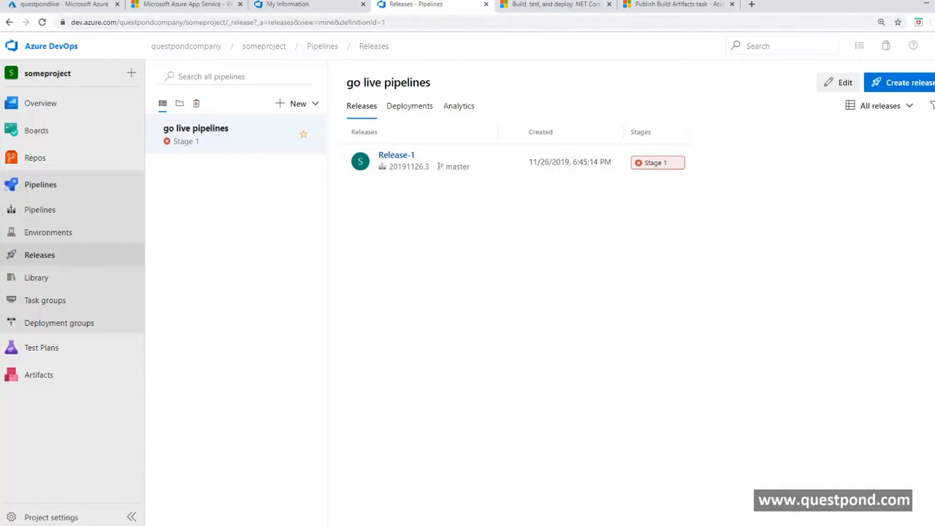
click(934, 83)
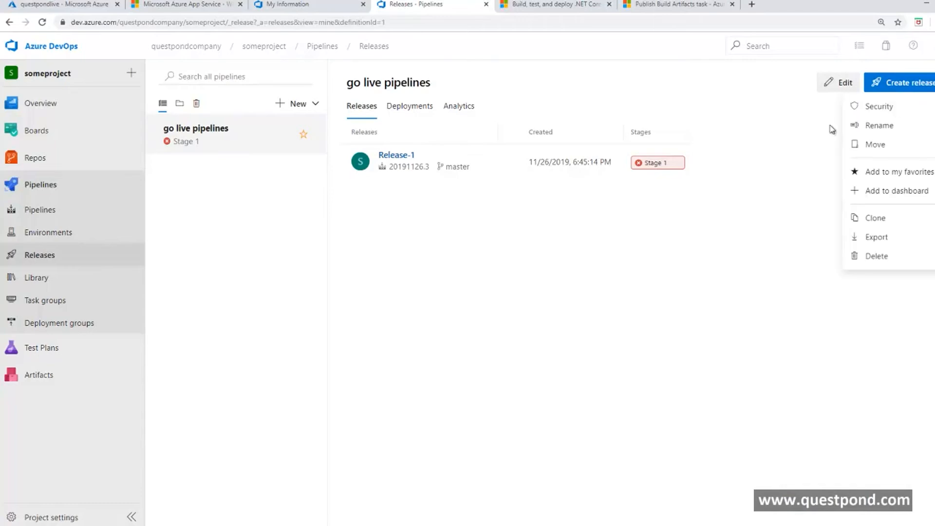
click(808, 129)
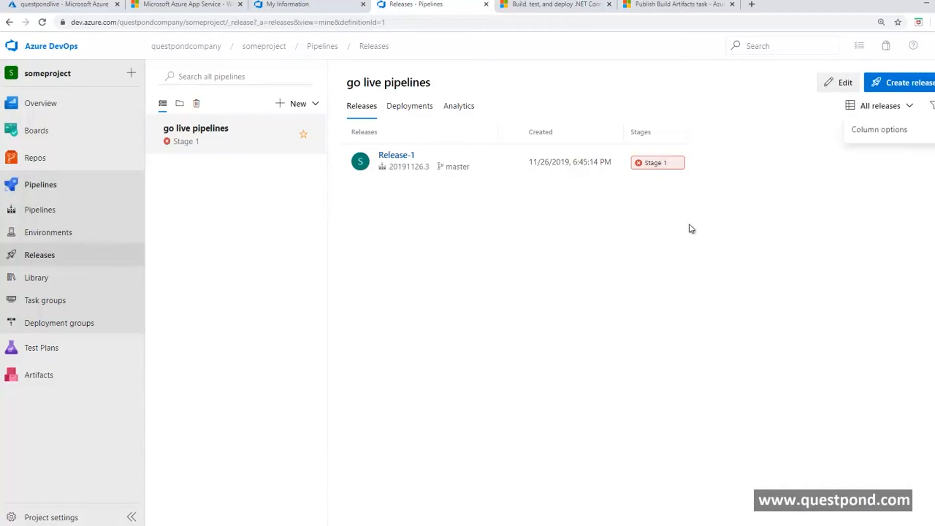
click(389, 158)
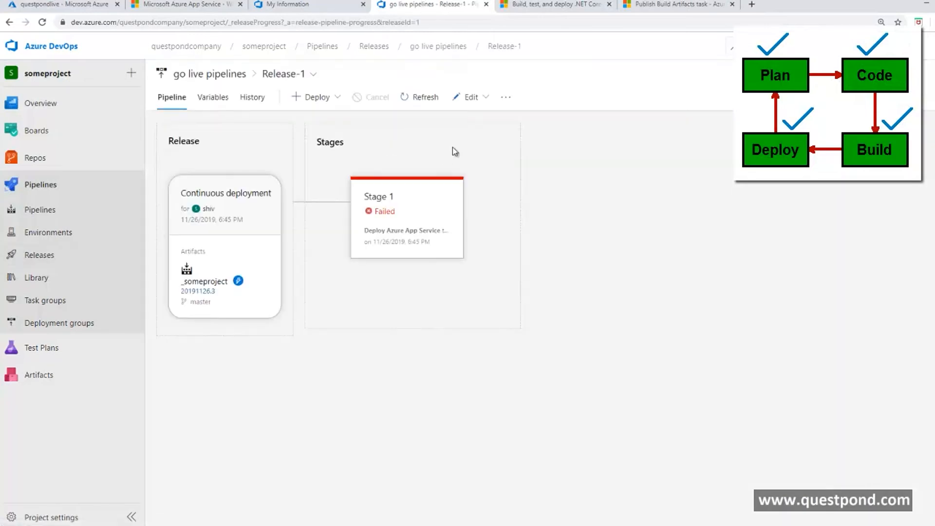
click(322, 99)
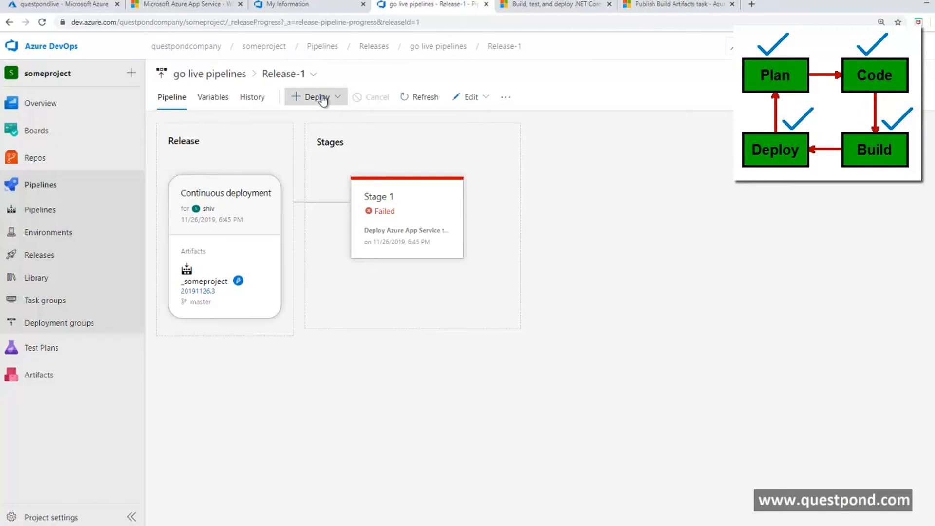
click(604, 100)
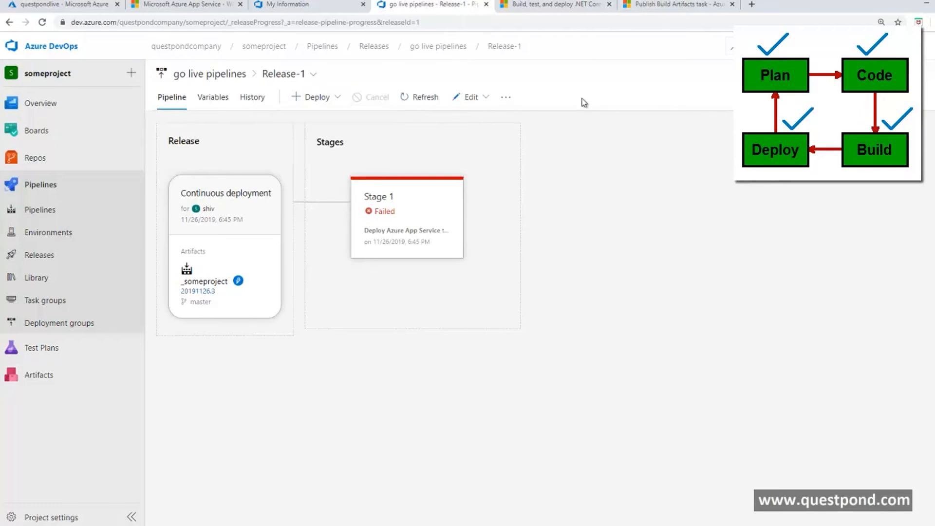
click(505, 97)
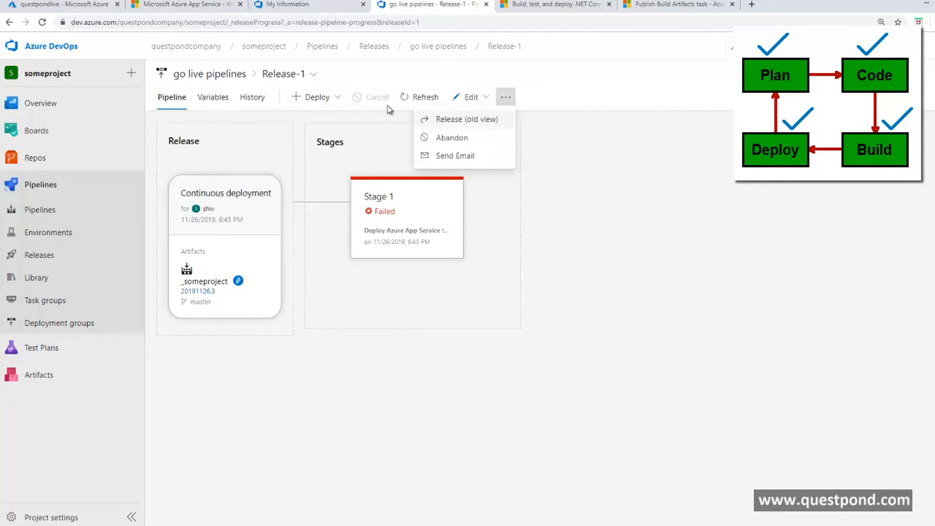
click(216, 74)
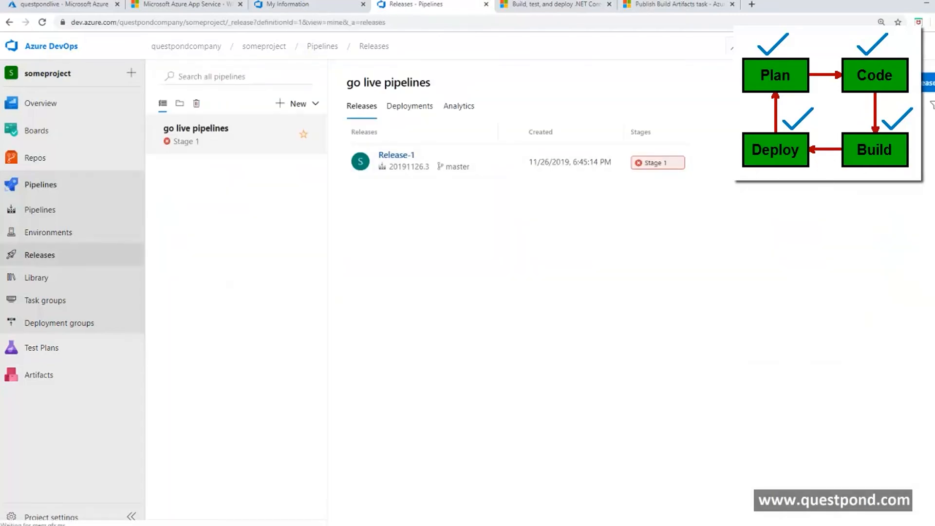
Create a release of go live pipelines with Stage 1 set to manual trigger and the description "manual release".
click(934, 83)
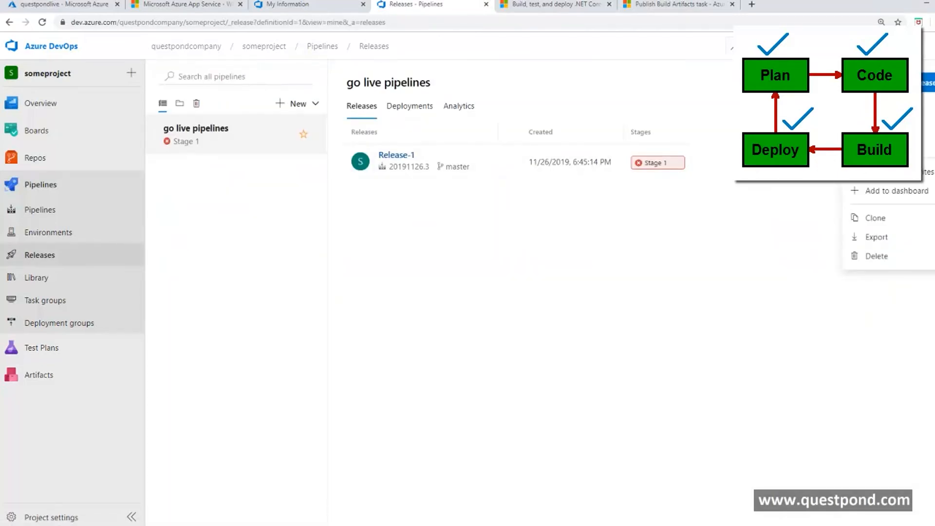
click(927, 83)
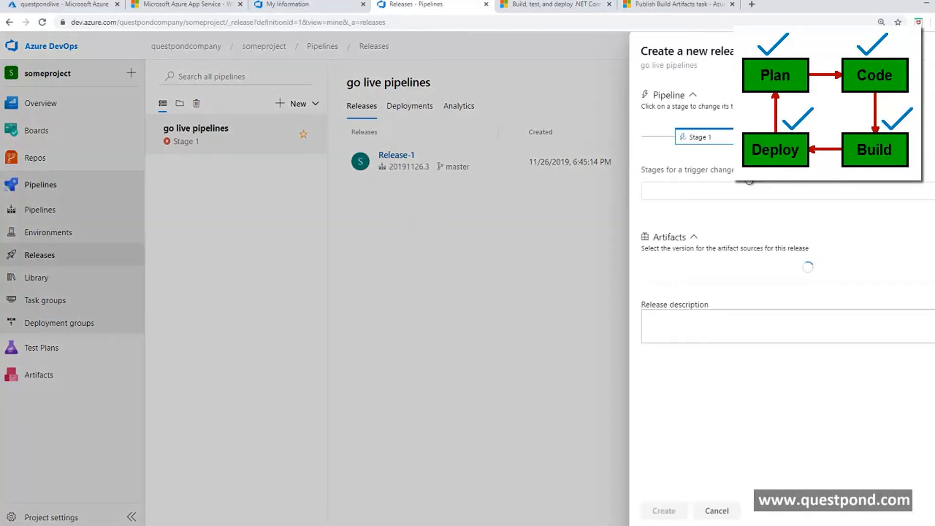
click(697, 197)
click(690, 218)
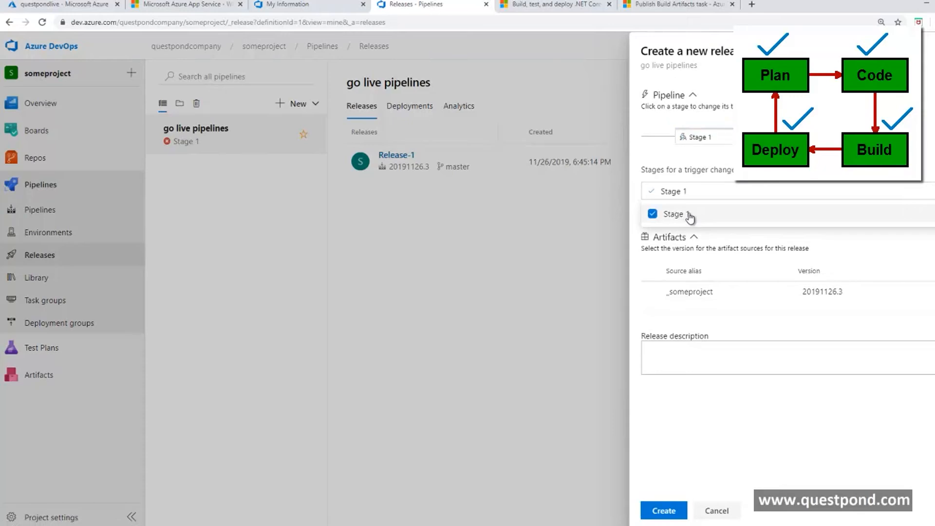
click(698, 358)
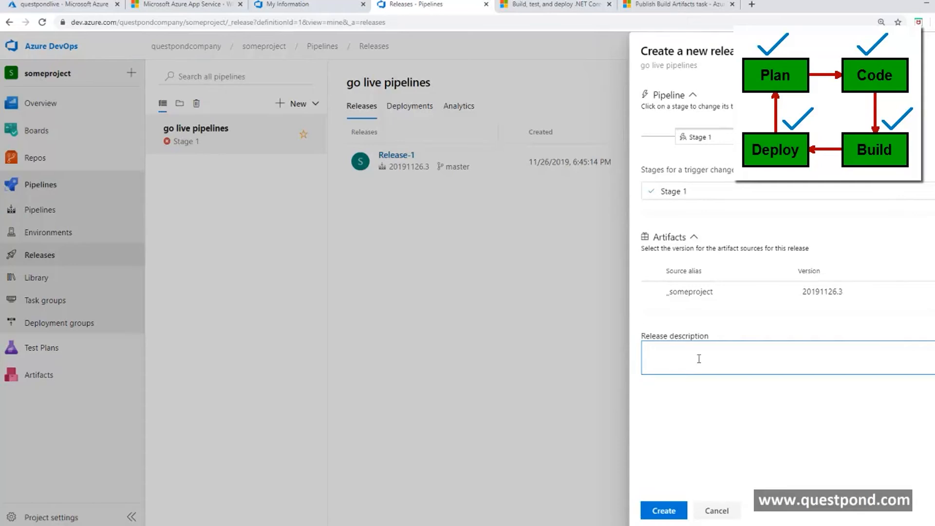
text(manual release)
click(662, 510)
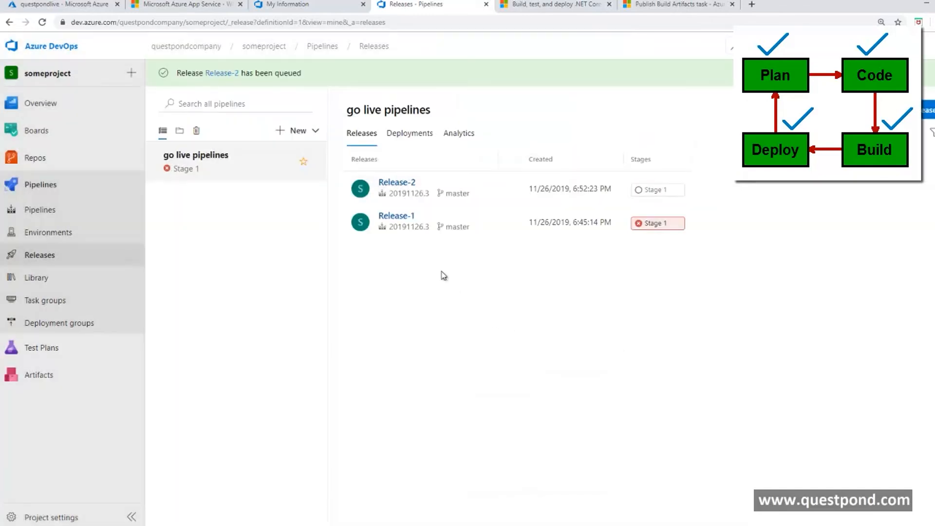
Abandon Release-2 with the comment "cancelled".
click(408, 209)
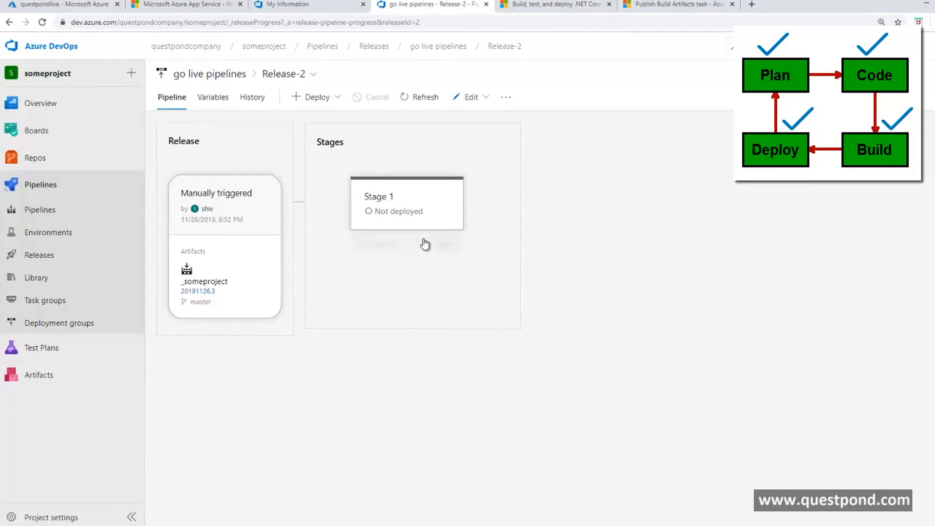
click(506, 98)
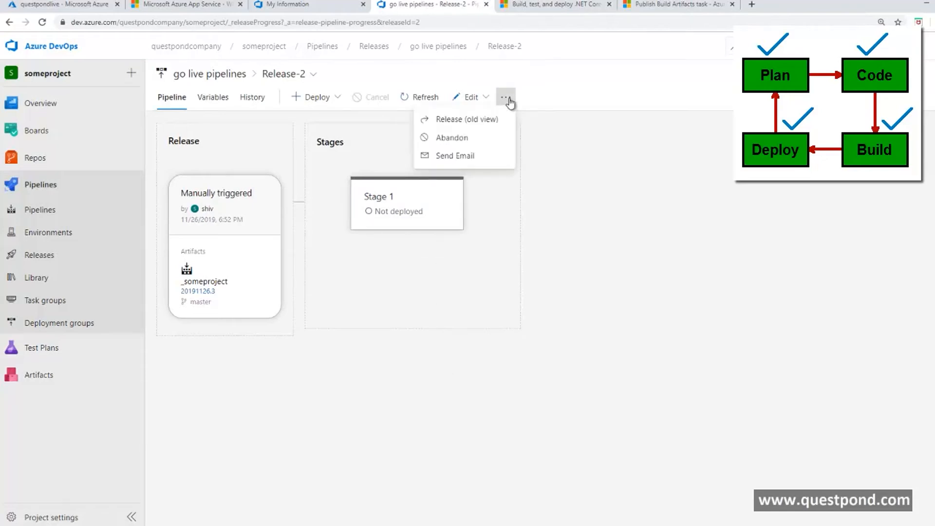
click(458, 139)
click(494, 289)
text(cancelled)
click(524, 340)
Start a manual run of the someproject build pipeline.
mouse_move(3, 165)
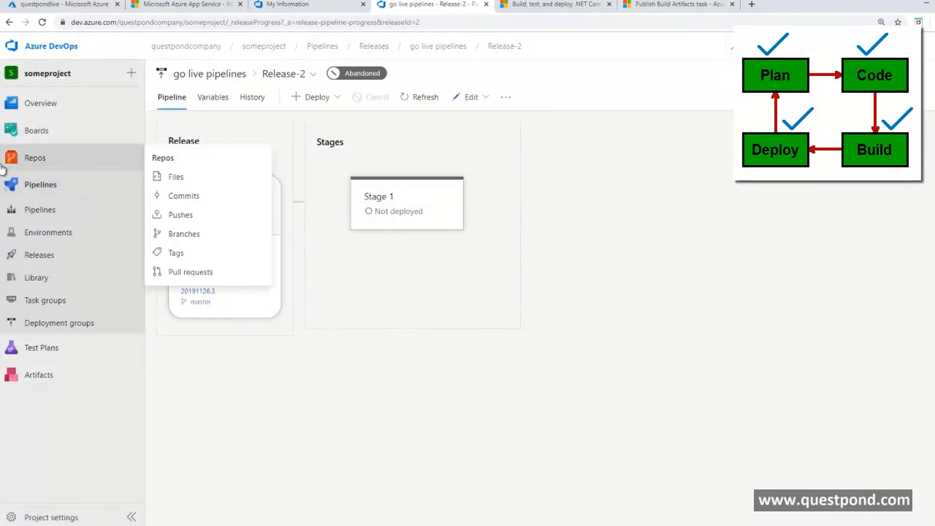
click(37, 190)
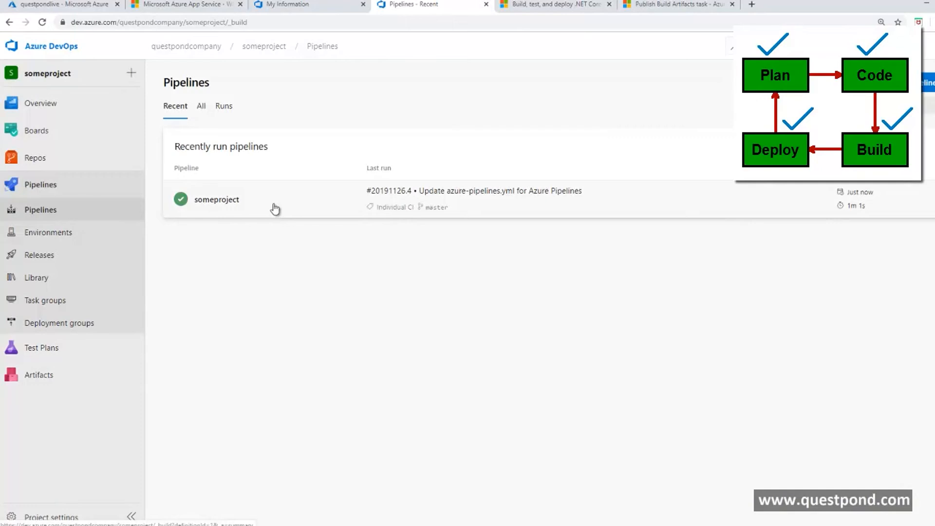
click(256, 206)
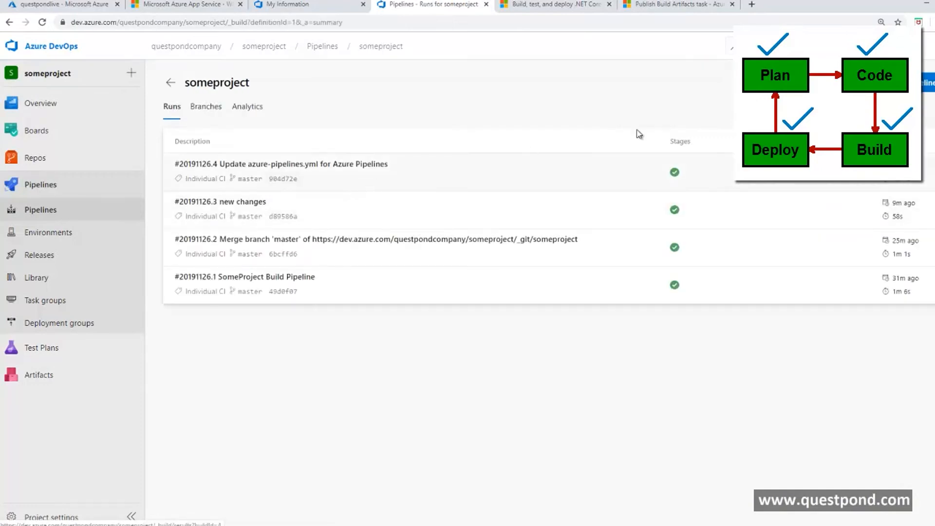
click(923, 83)
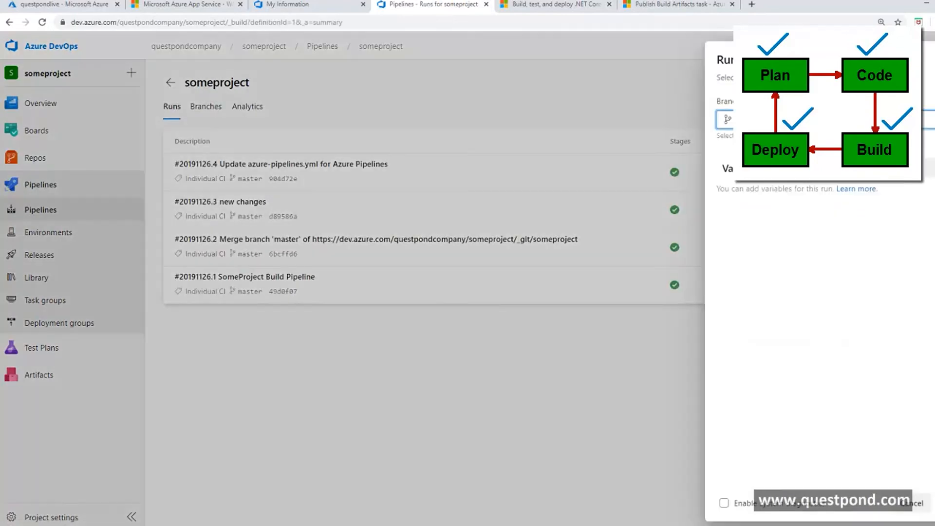
click(934, 503)
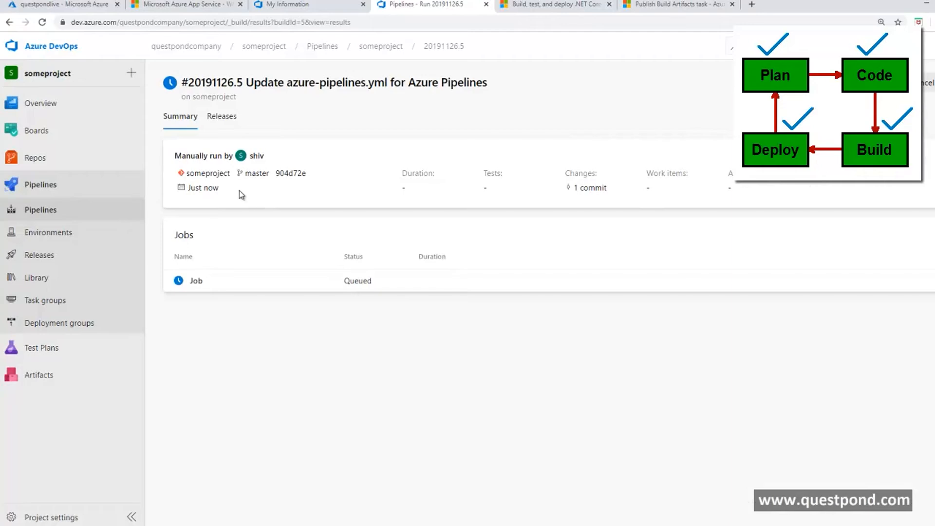
Check the build's status among all pipeline runs, and examine the Stage 1 deployment progress of Release-3.
click(204, 174)
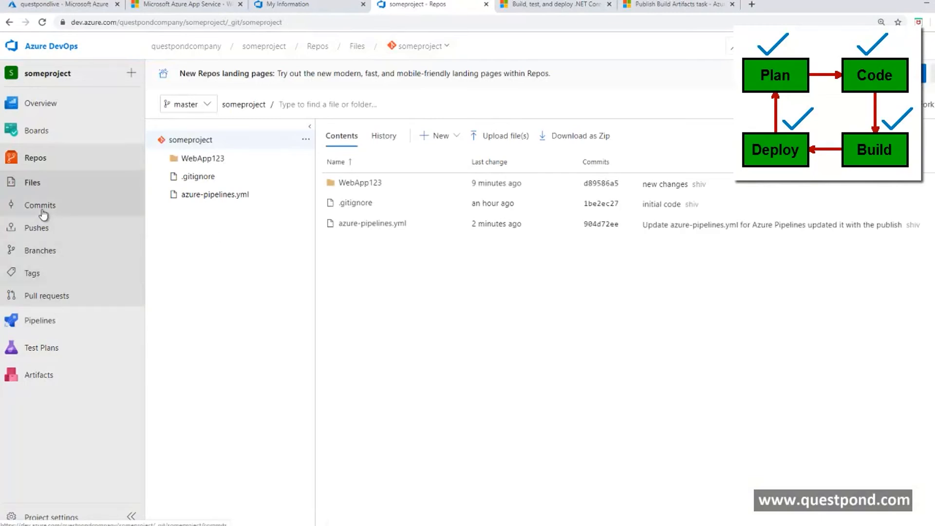
click(39, 320)
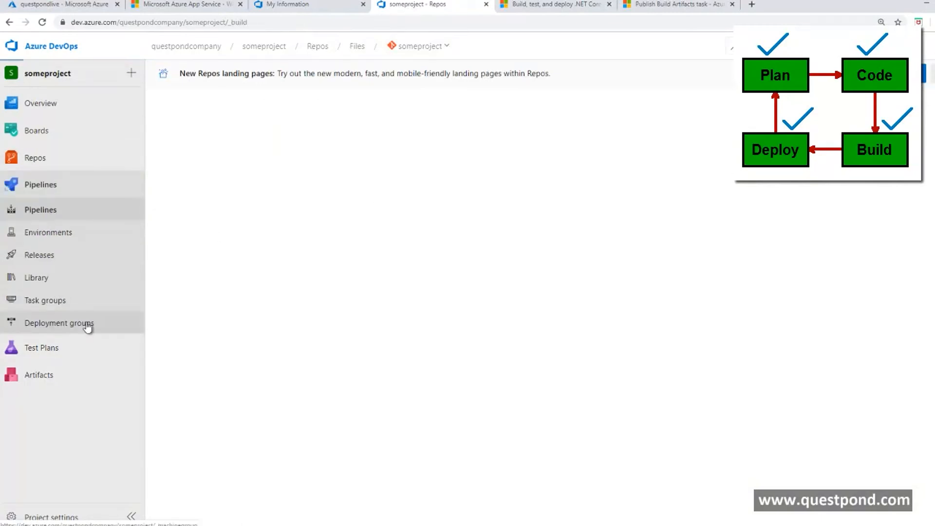
click(224, 108)
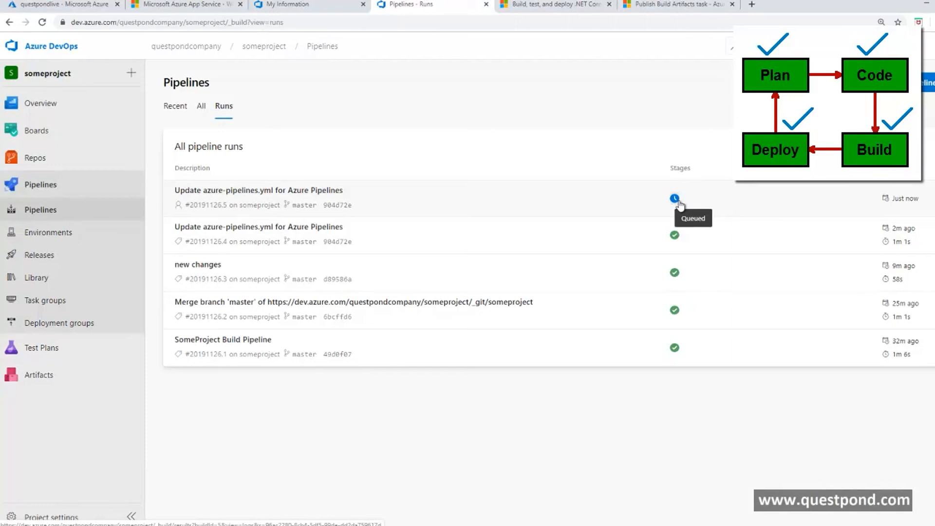
click(49, 261)
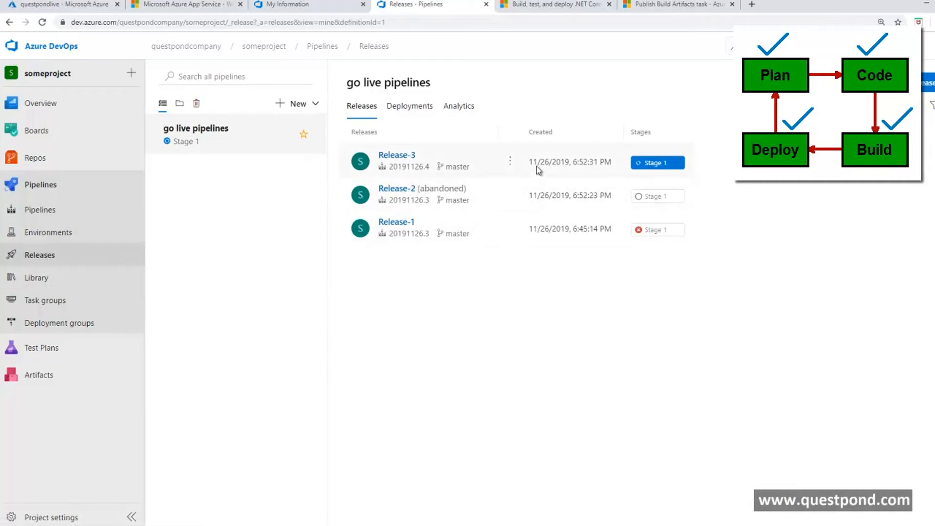
click(389, 155)
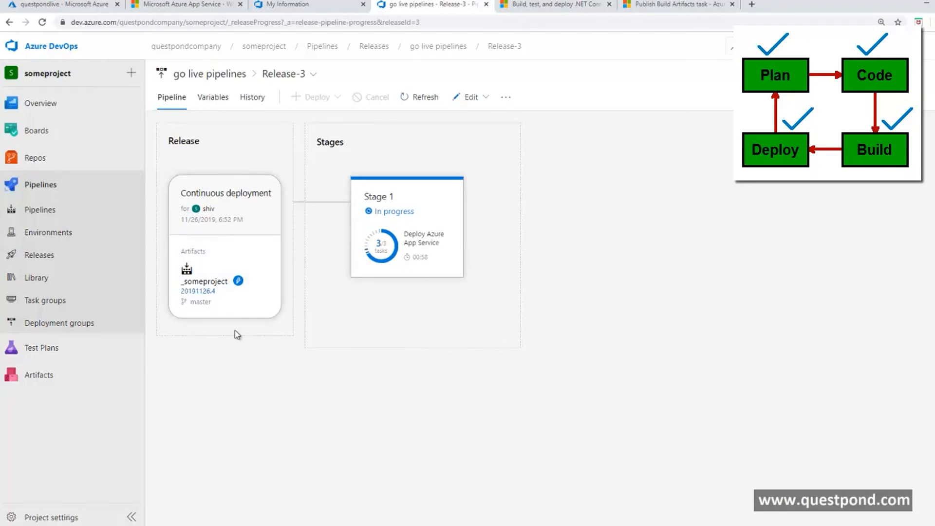
mouse_move(406, 268)
Reload the questpondlive.azurewebsites.net site to check the deployment, refreshing the Release-3 status in between.
click(194, 7)
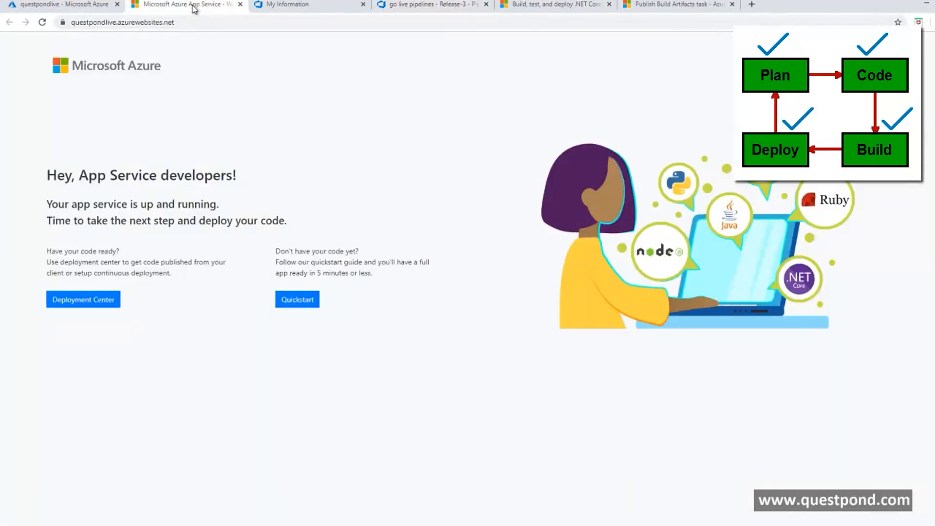
click(43, 23)
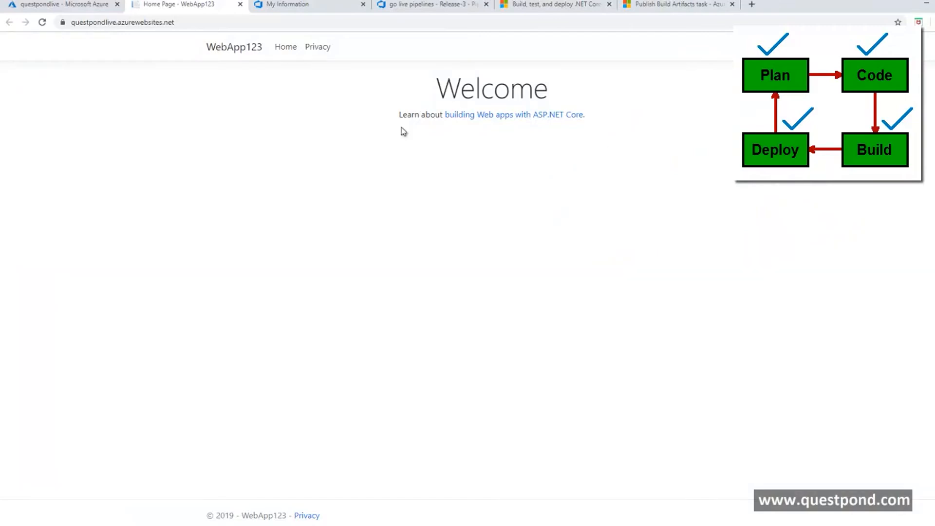
click(74, 6)
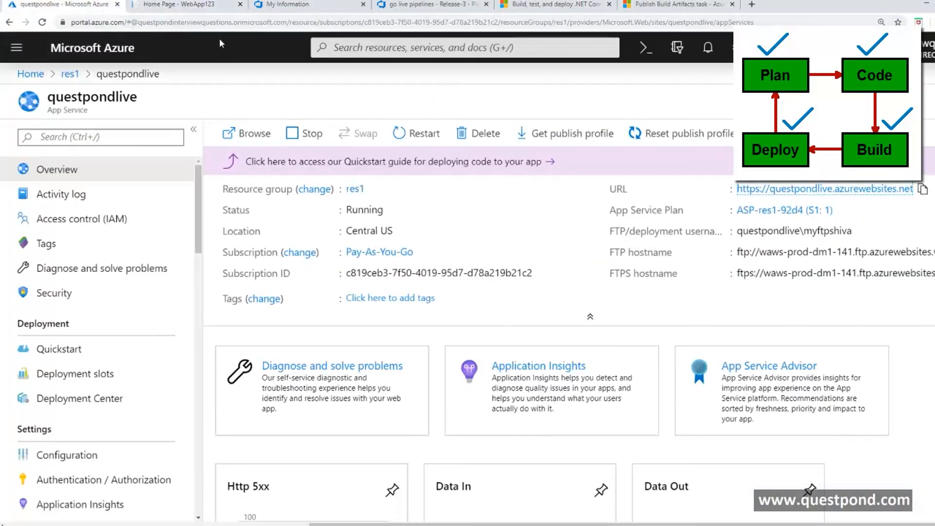
click(303, 6)
click(418, 6)
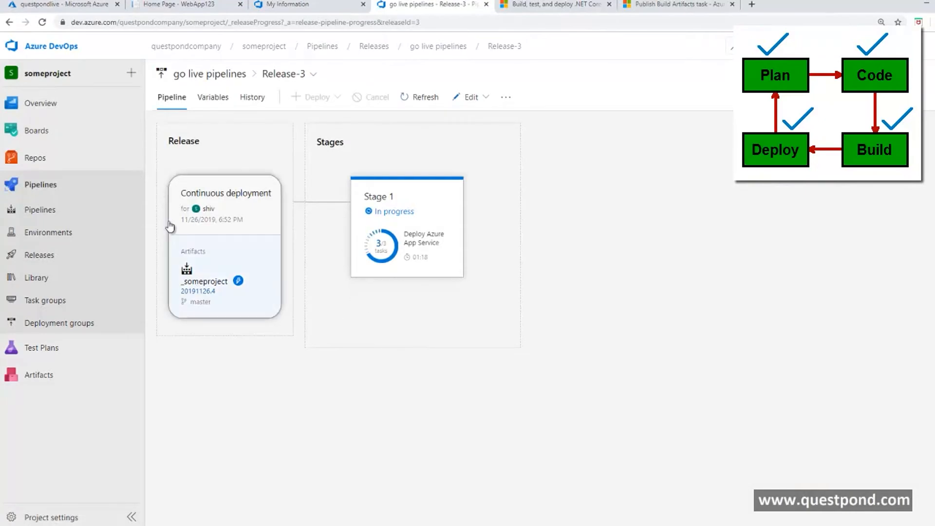
click(426, 97)
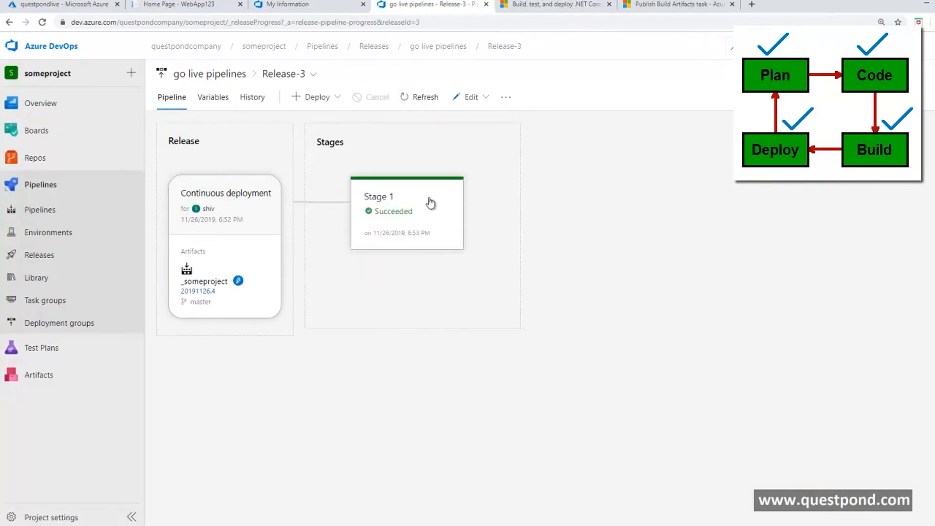
click(197, 6)
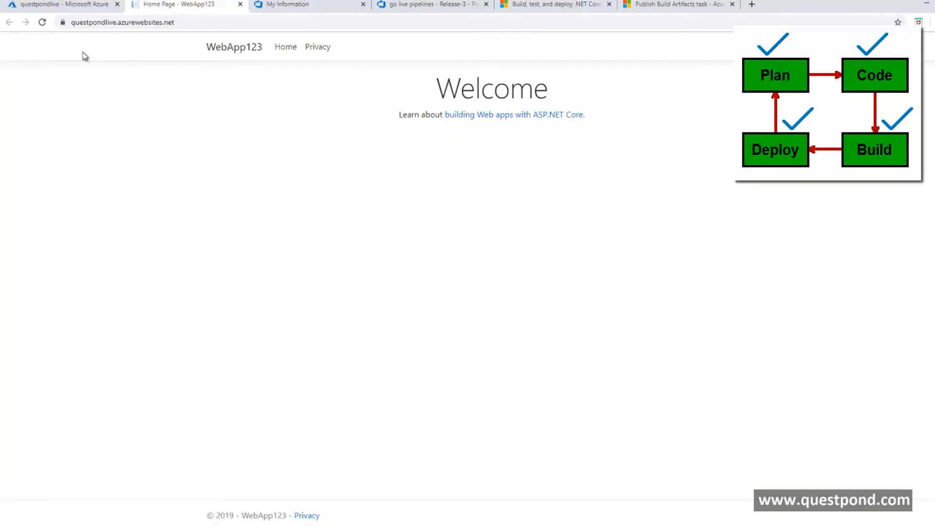
click(44, 25)
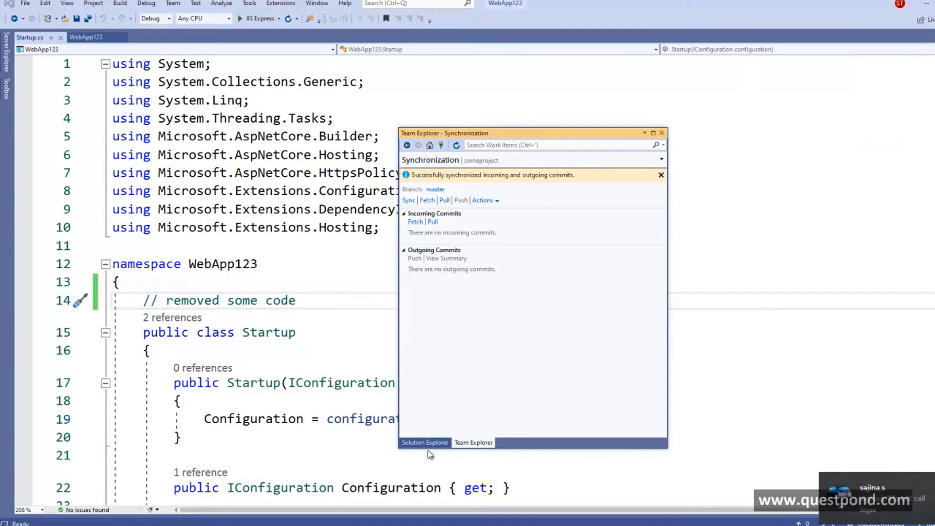
Open Index.cshtml from the Views/Home folder of the WebApp123 project in Visual Studio, and close the Solution Explorer.
click(424, 443)
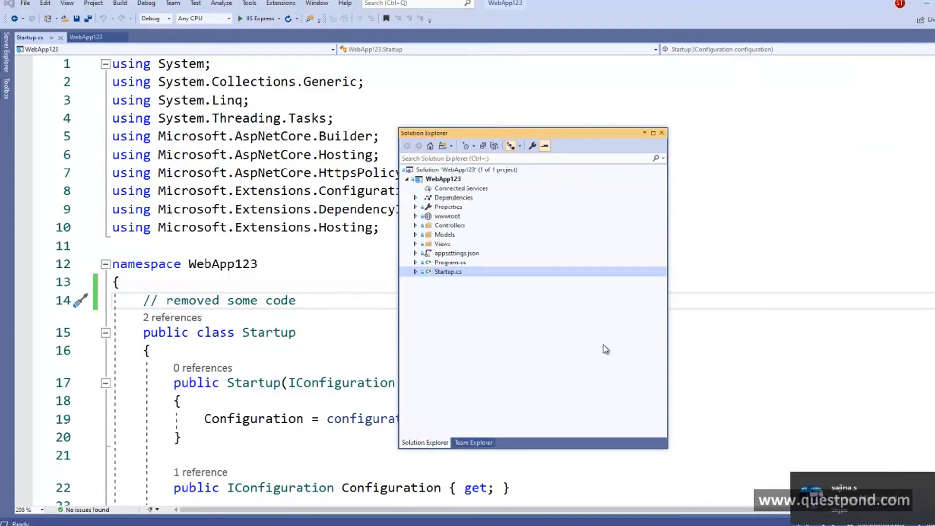
double_click(438, 273)
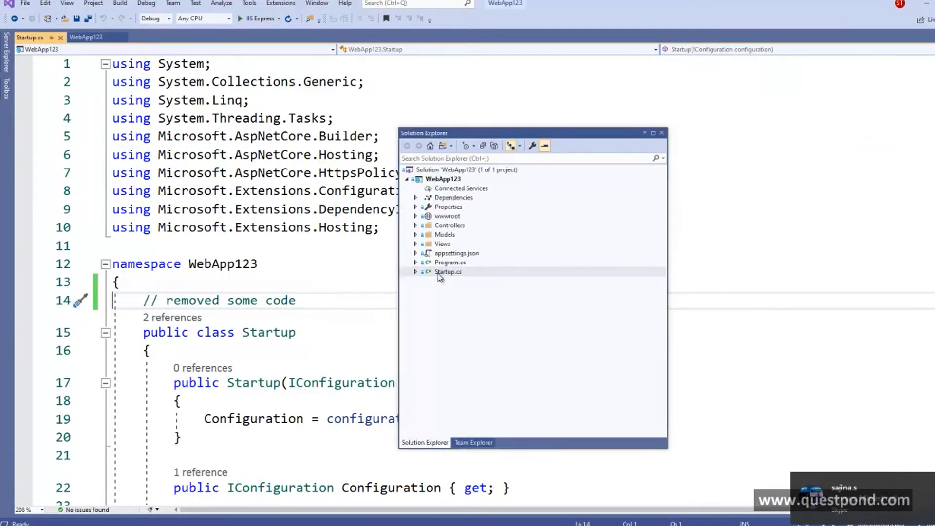
click(340, 382)
click(215, 301)
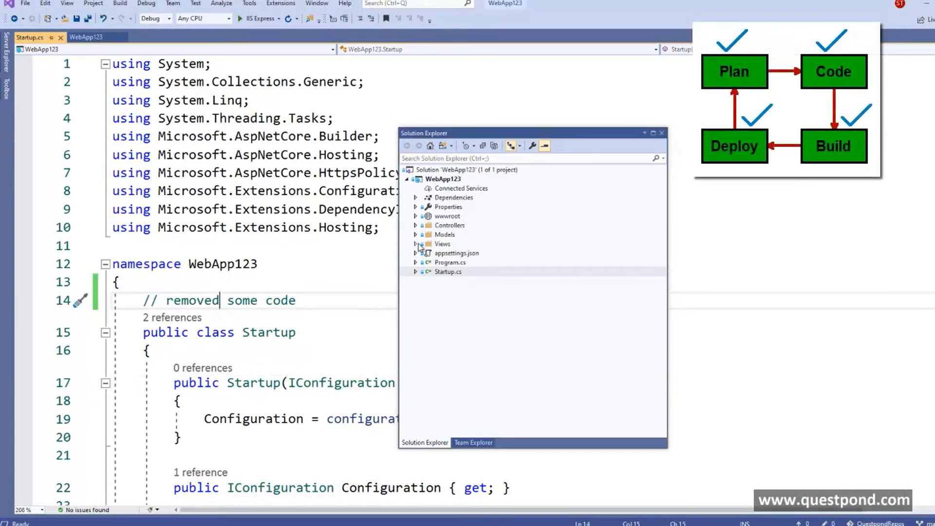
click(417, 244)
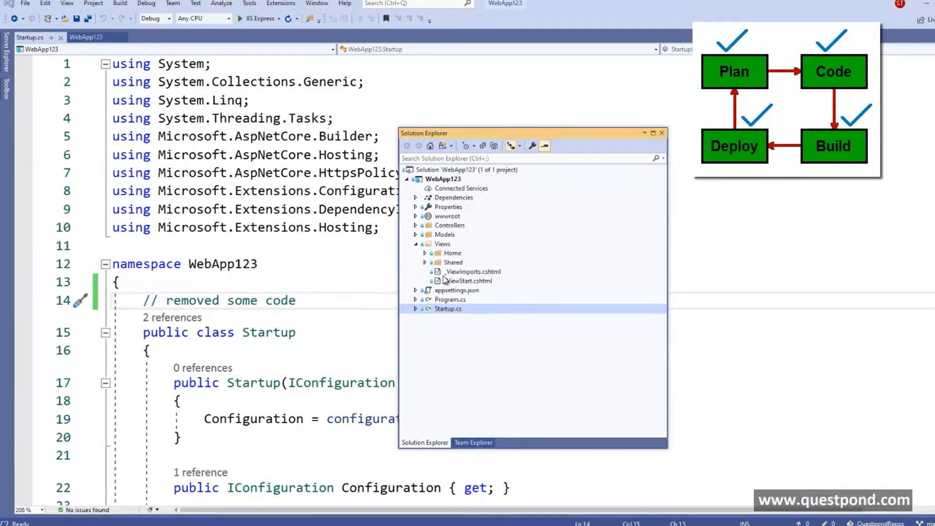
click(425, 254)
click(463, 263)
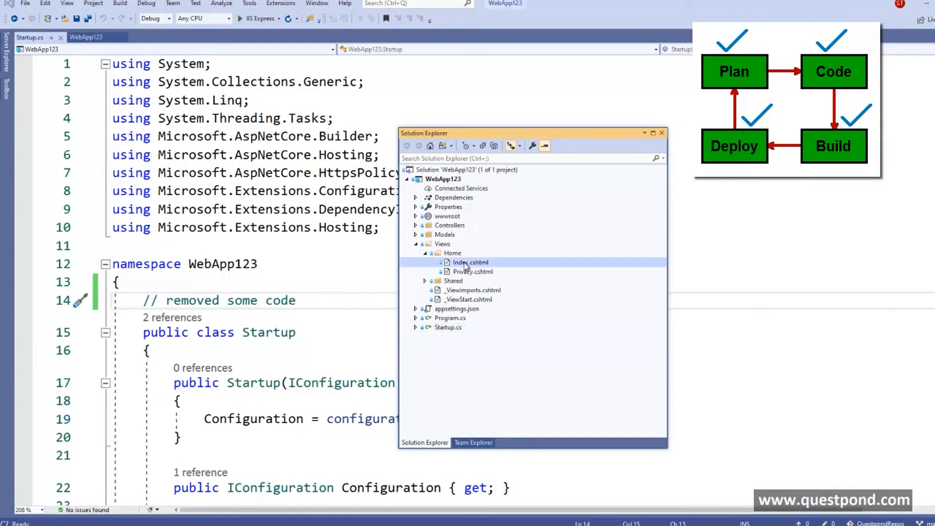
double_click(463, 262)
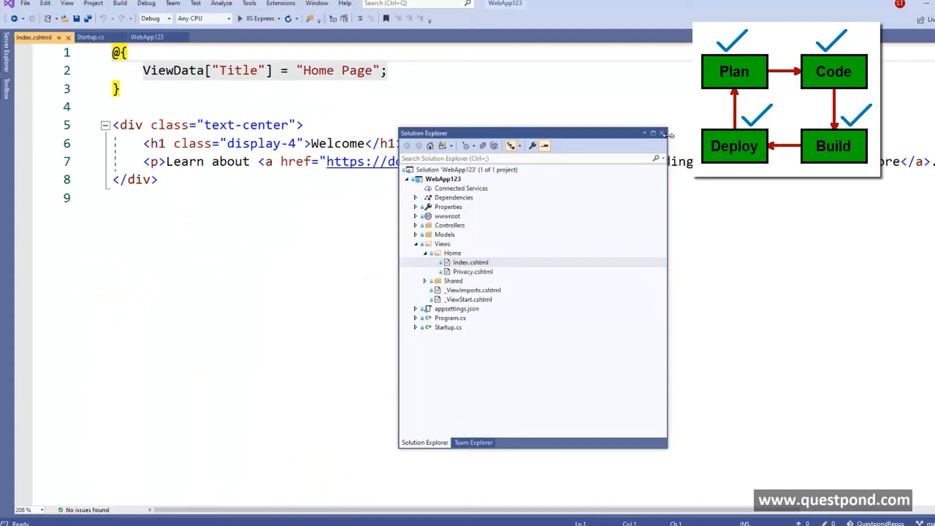
click(661, 133)
click(661, 133)
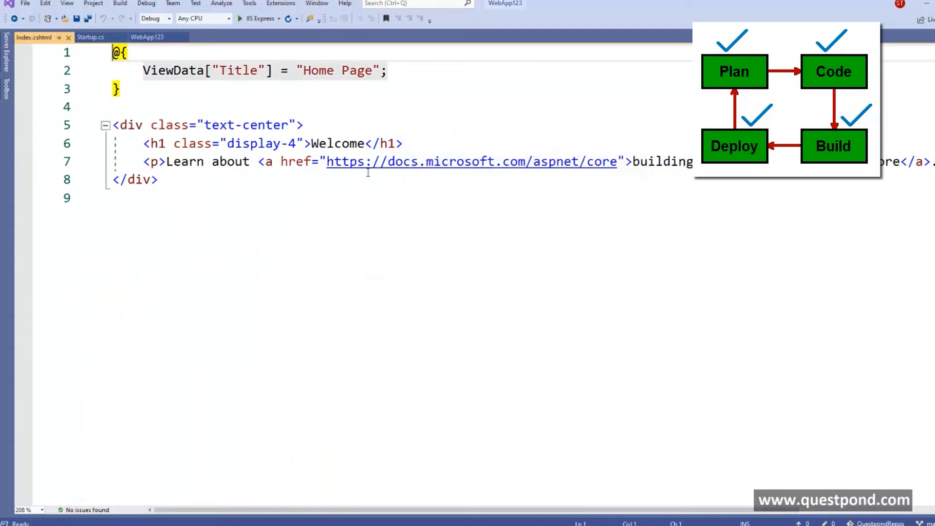
Change the h1 heading in Index.cshtml to "Welcome to Azure devops" and save the file.
click(364, 144)
text(t)
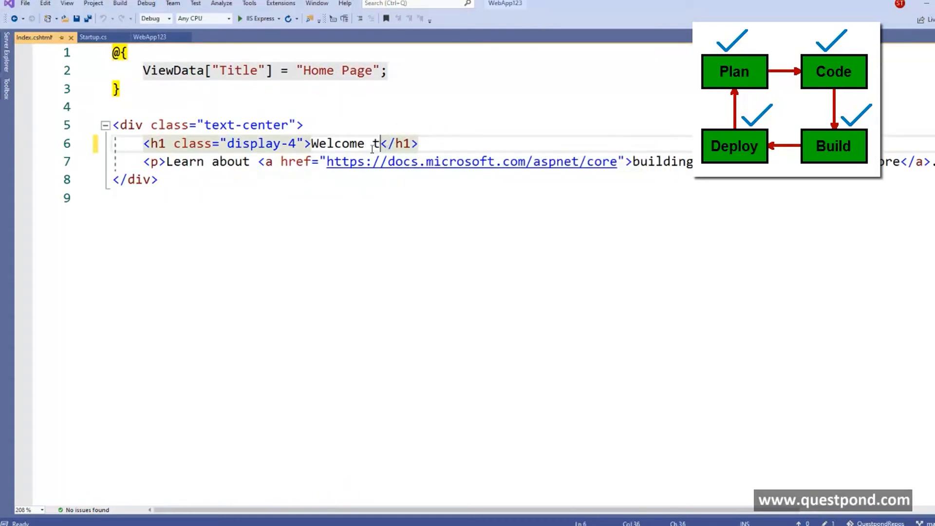
text(o Azure dev)
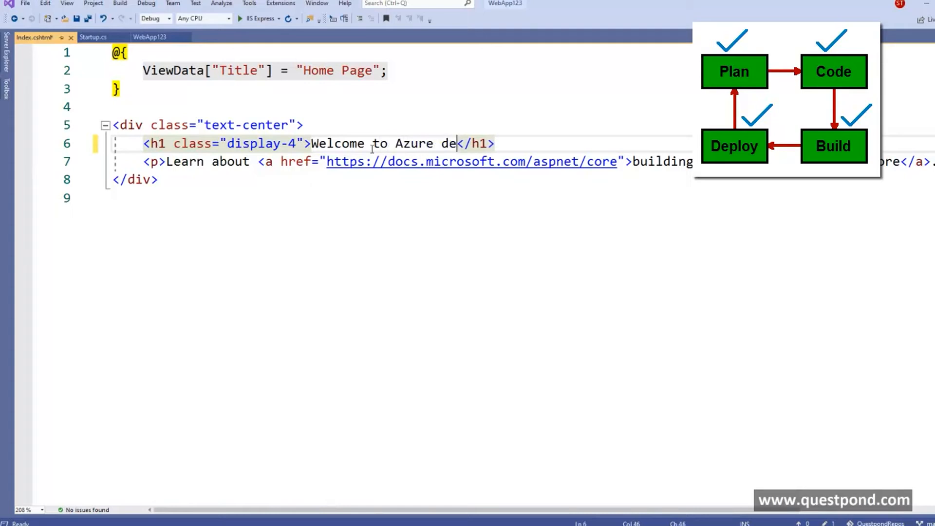
text(ops)
key(ctrl+s)
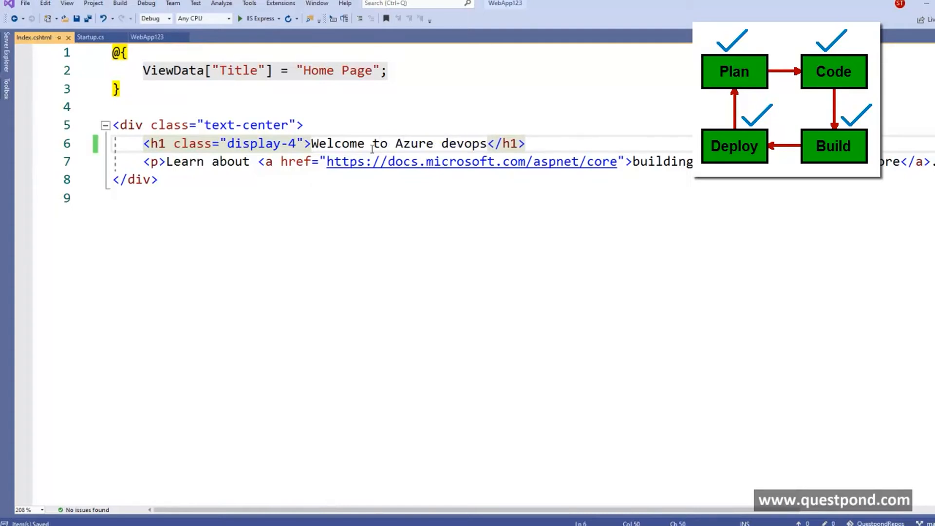
Commit the Index.cshtml change with the message "tshi is change to index" and sync it to the remote repository.
click(67, 4)
click(92, 40)
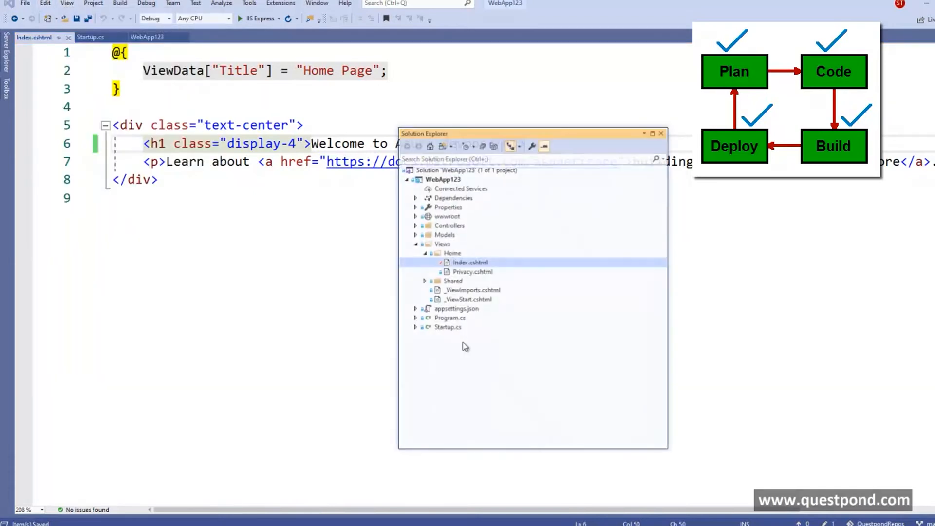
right_click(461, 267)
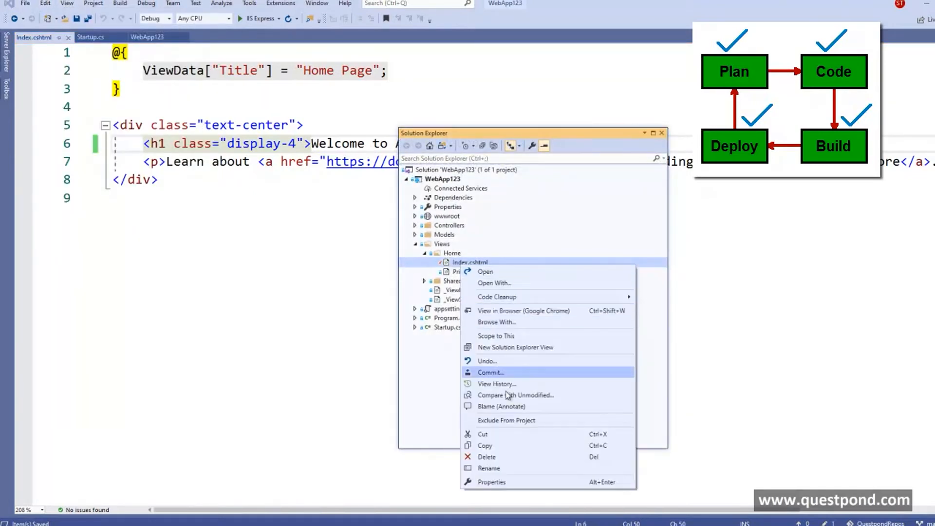
click(502, 371)
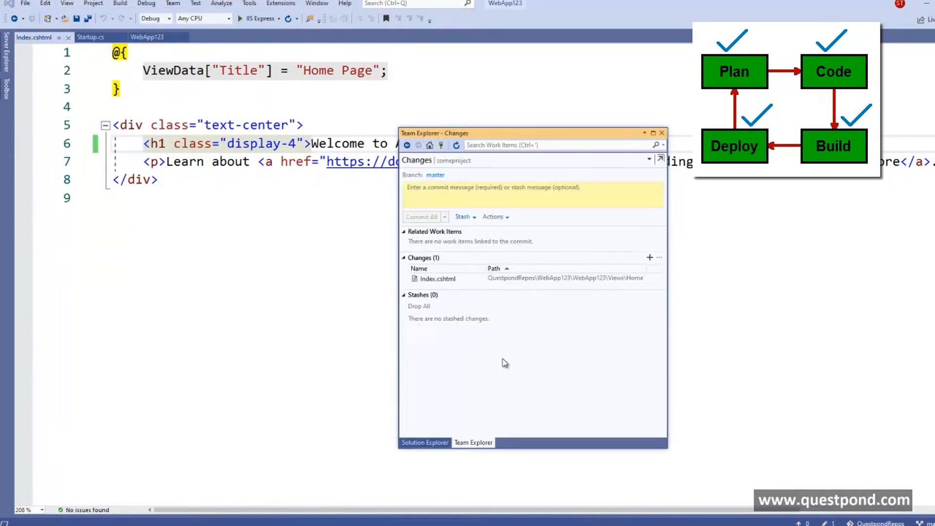
click(441, 197)
text(tshi is change to index)
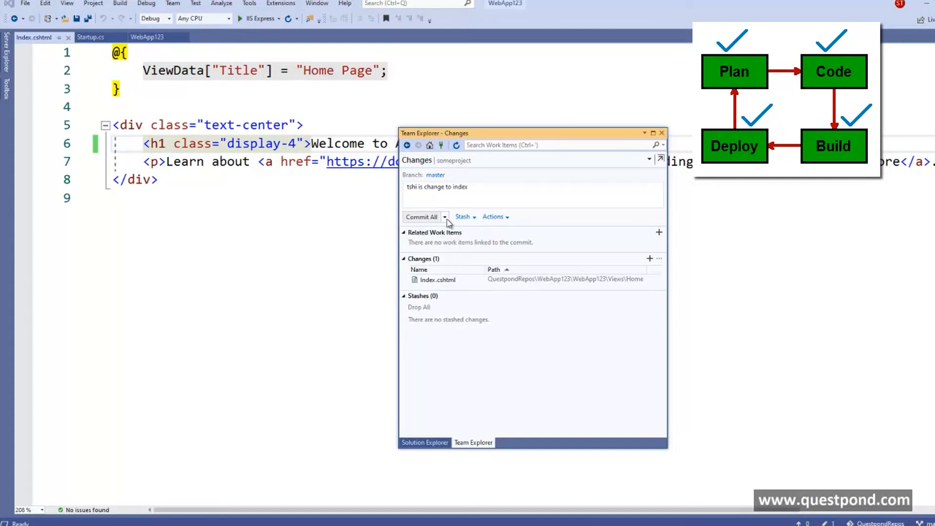
click(445, 216)
click(457, 252)
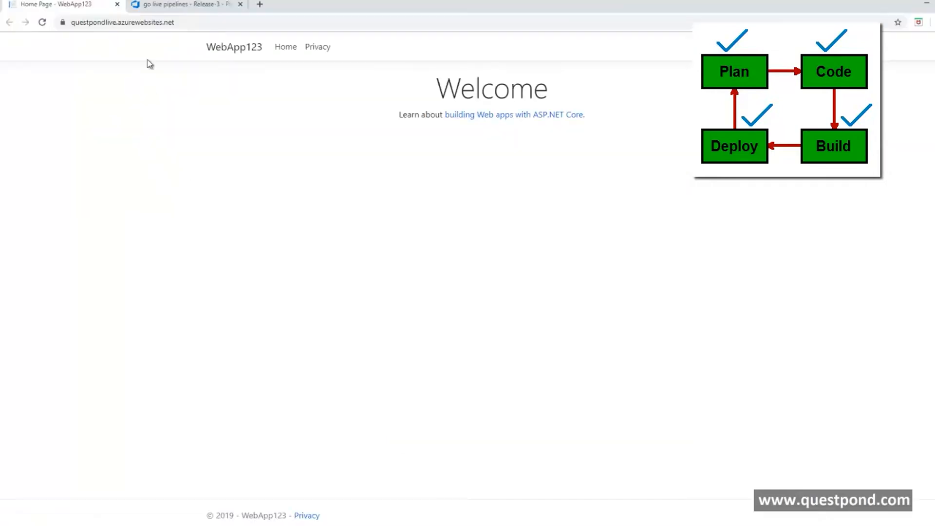
Switch to Azure DevOps in the browser and check the new build among all pipeline runs, looking at the go live pipelines releases in between.
click(163, 7)
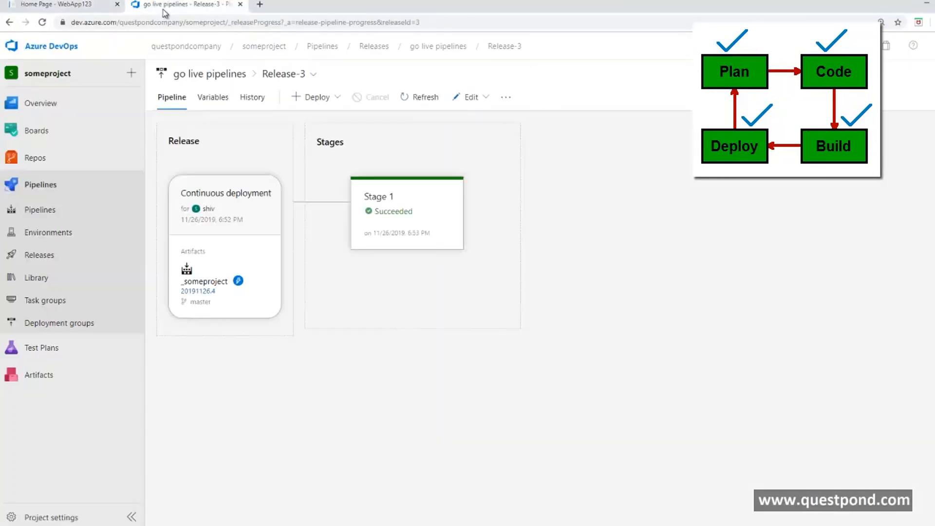
click(43, 185)
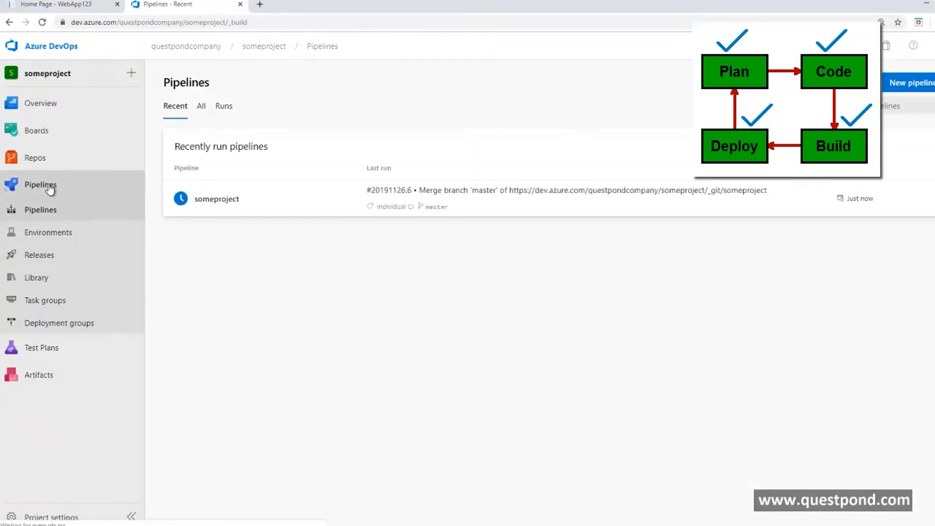
click(223, 106)
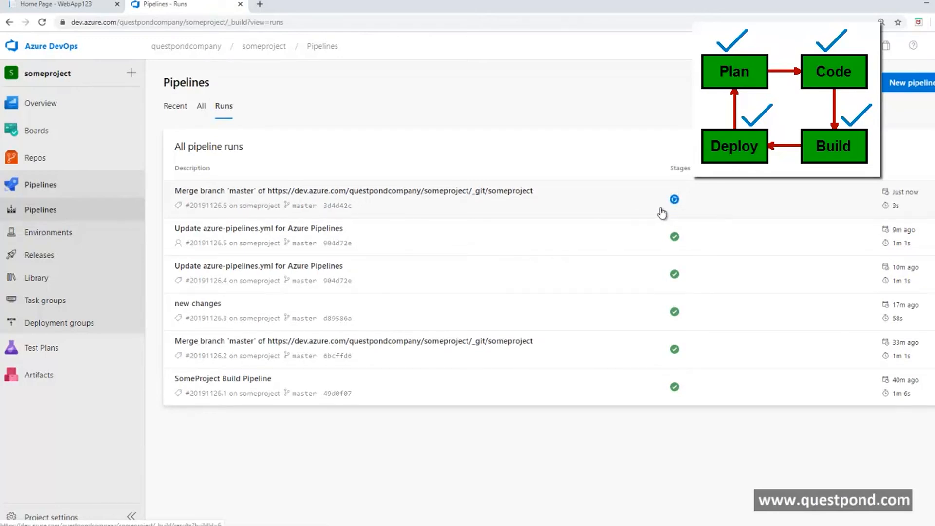
click(63, 262)
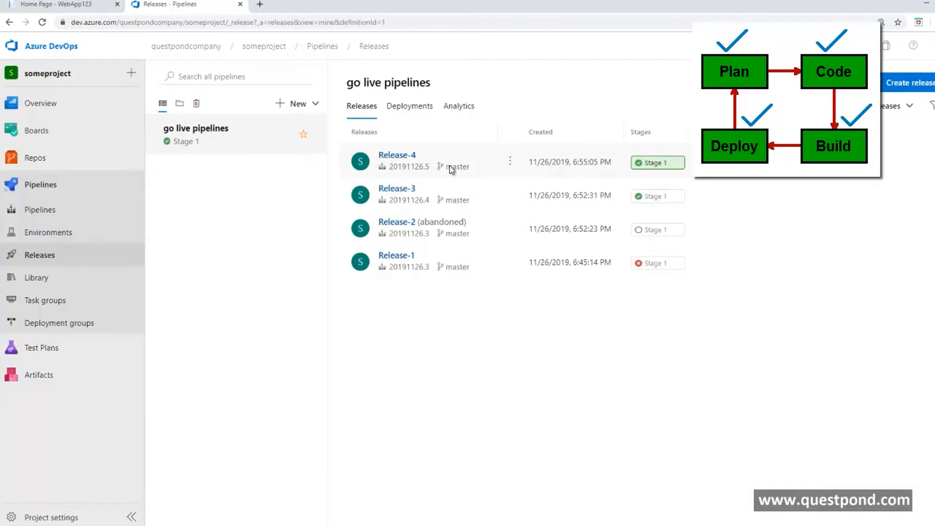
click(49, 211)
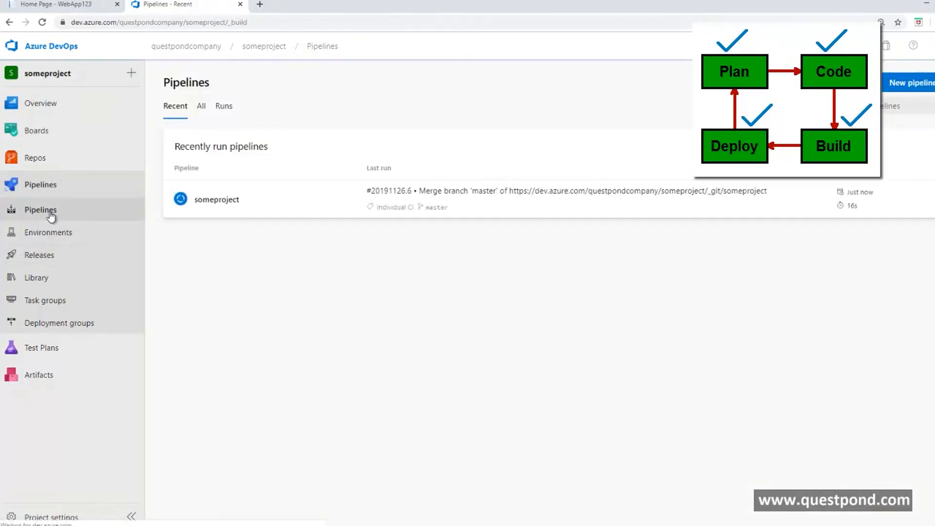
click(225, 109)
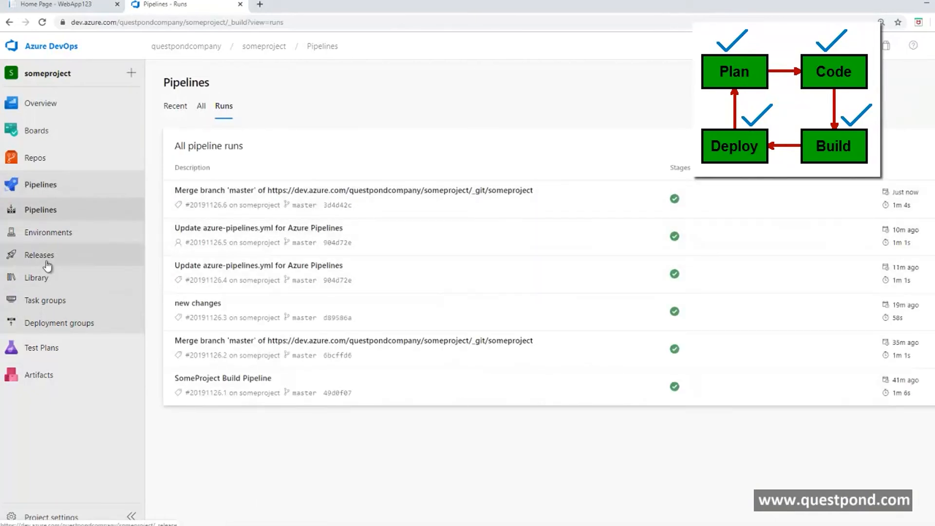
Open the newest release of go live pipelines, Release-5, and examine its Stage 1 deployment progress.
click(47, 263)
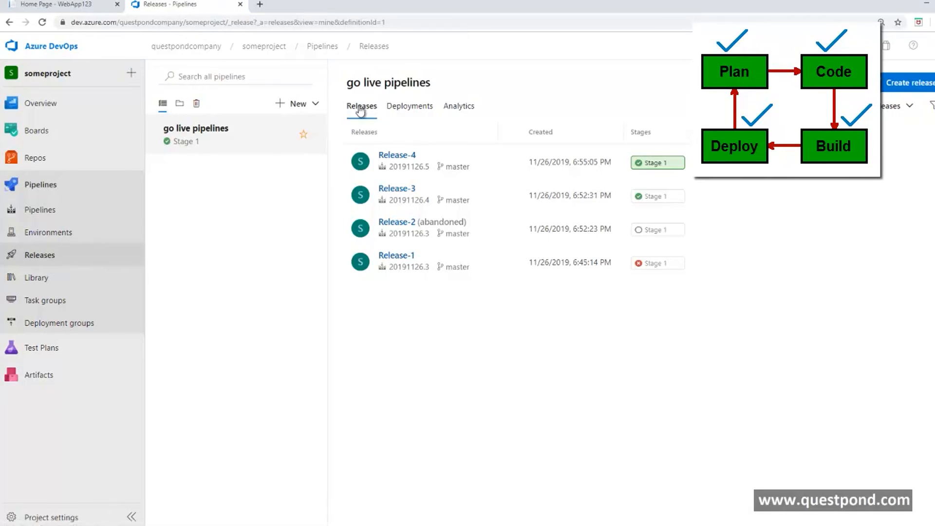
click(39, 255)
click(400, 161)
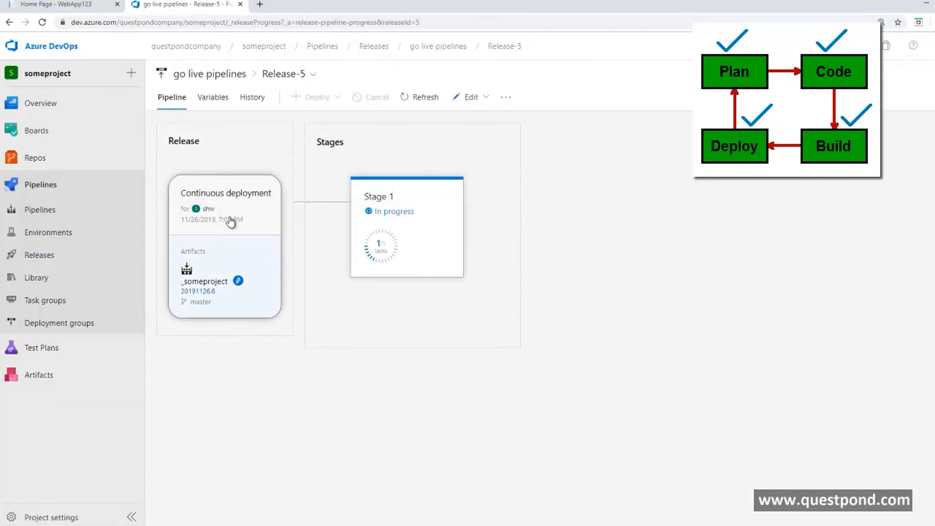
mouse_move(407, 249)
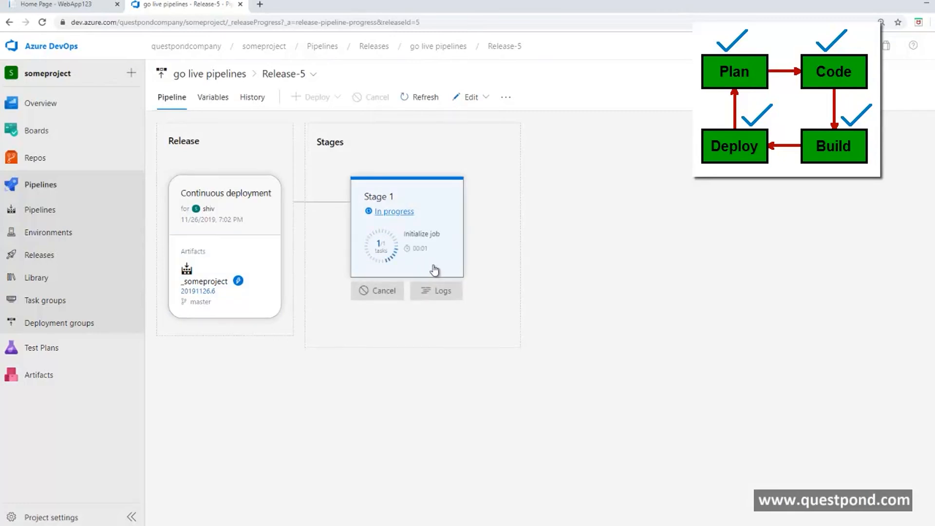
Reload questpondlive.azurewebsites.net to check for the new heading, checking the Release-5 deployment status in between.
click(59, 5)
click(42, 22)
click(200, 5)
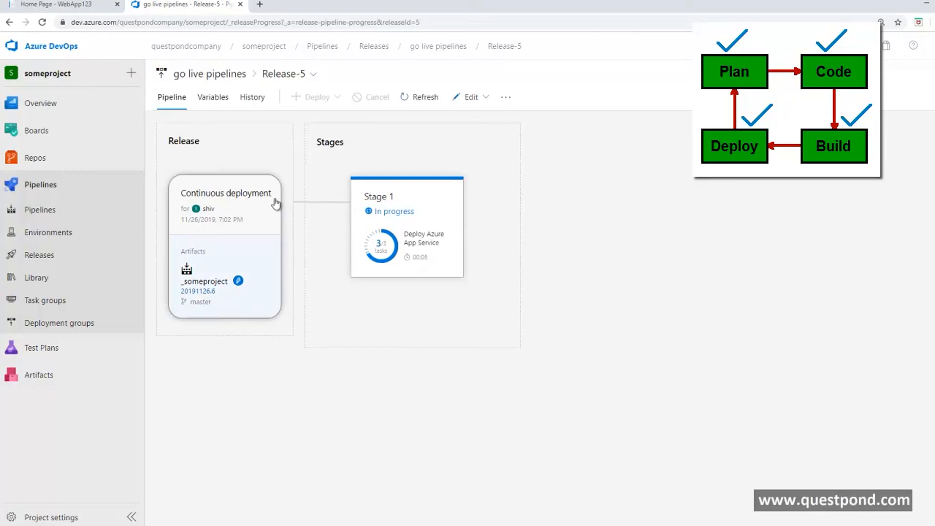
click(64, 4)
click(42, 23)
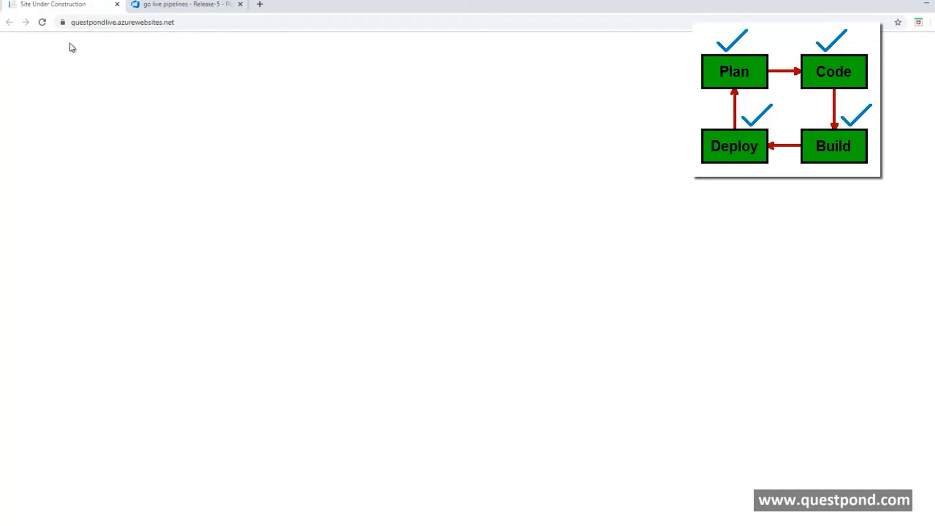
click(42, 25)
click(158, 5)
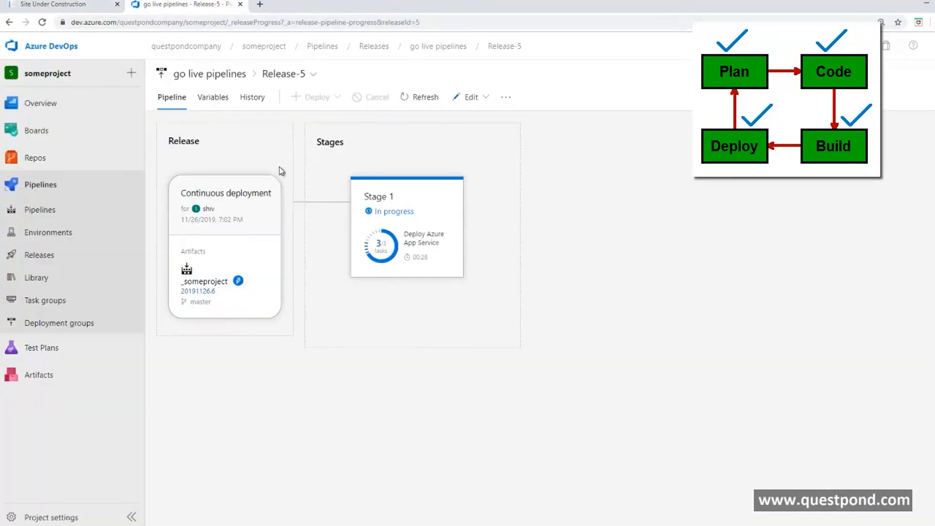
click(423, 99)
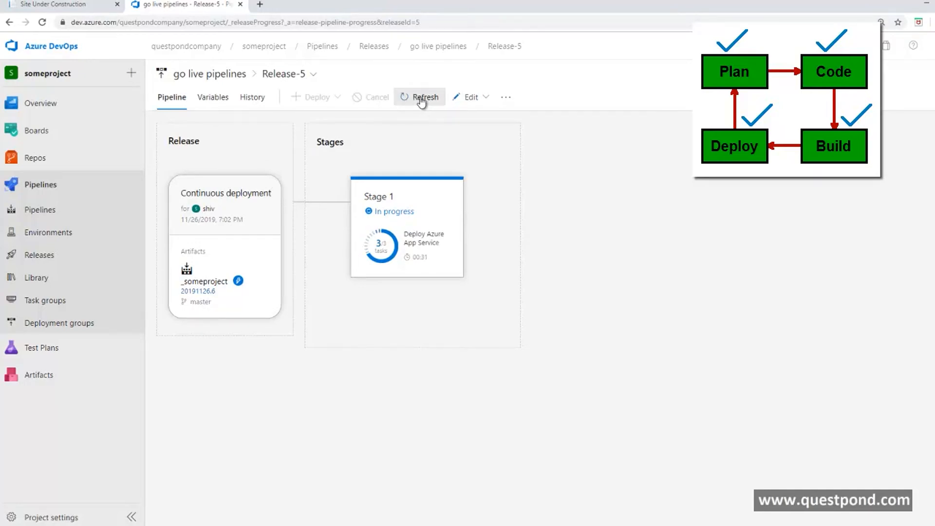
click(58, 7)
click(42, 24)
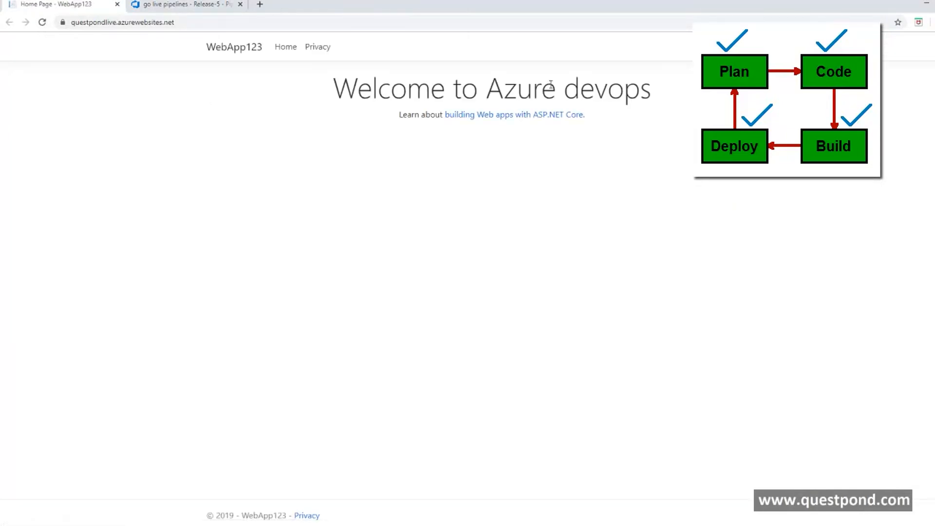
click(200, 5)
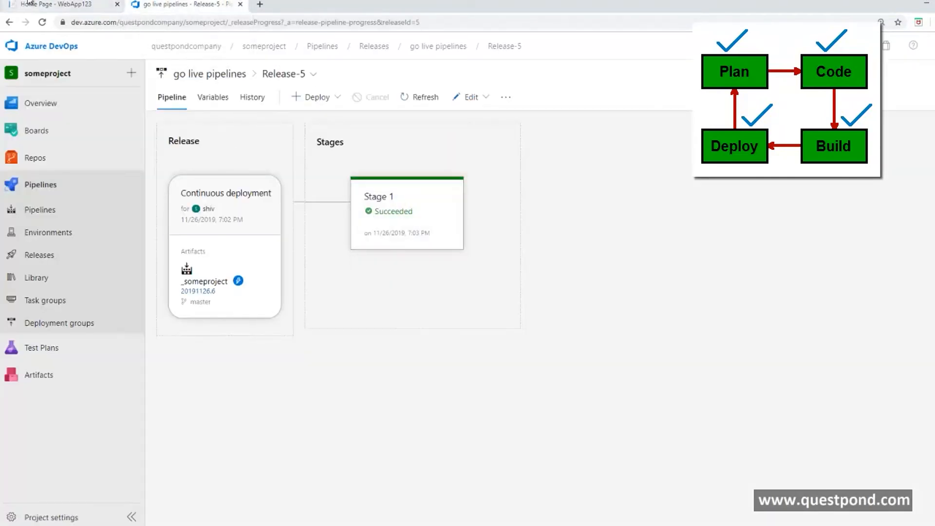
click(39, 9)
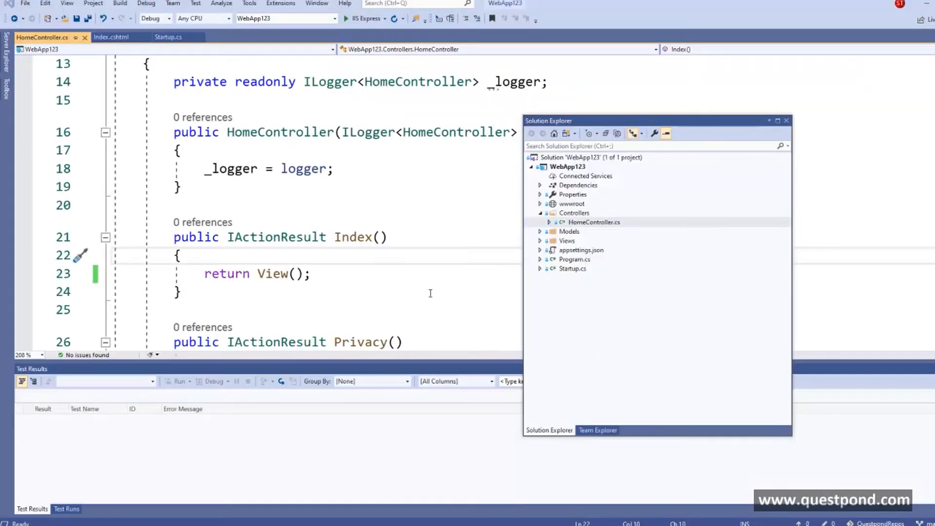
click(383, 281)
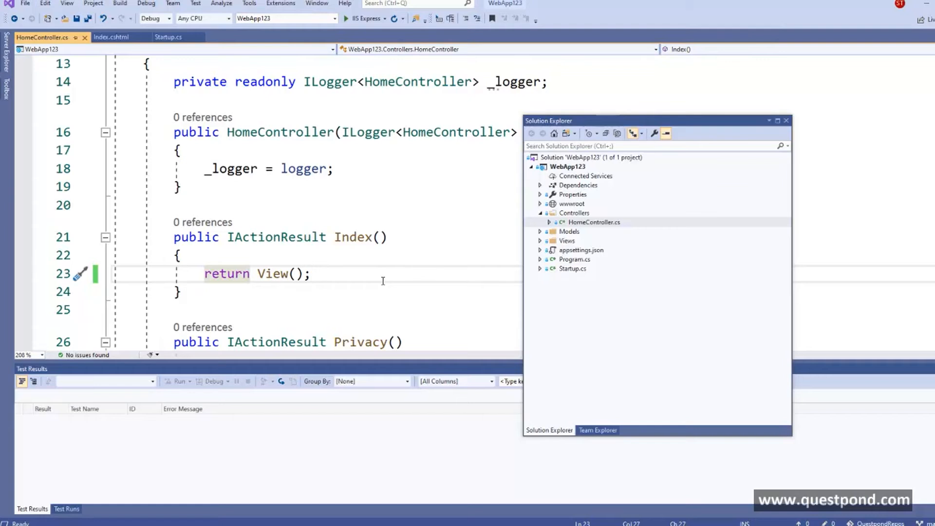
click(532, 168)
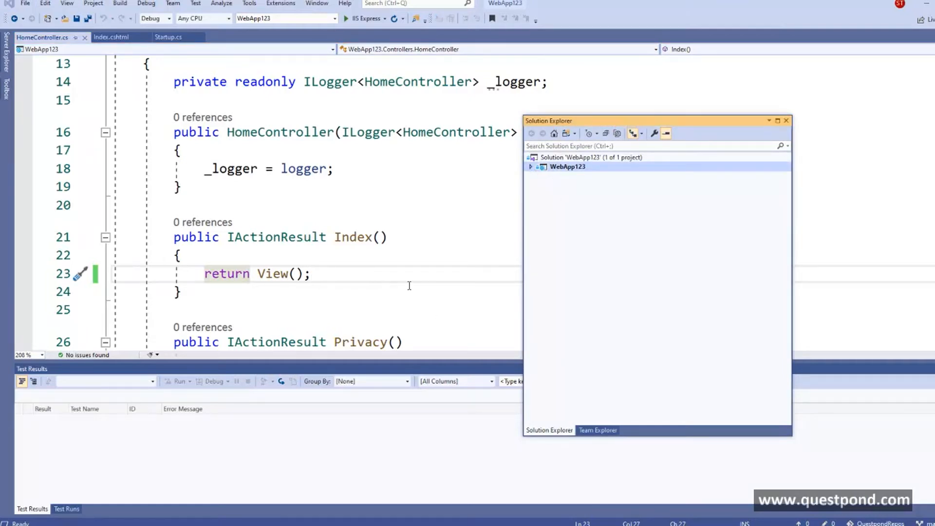
scroll(363, 250, down, 1)
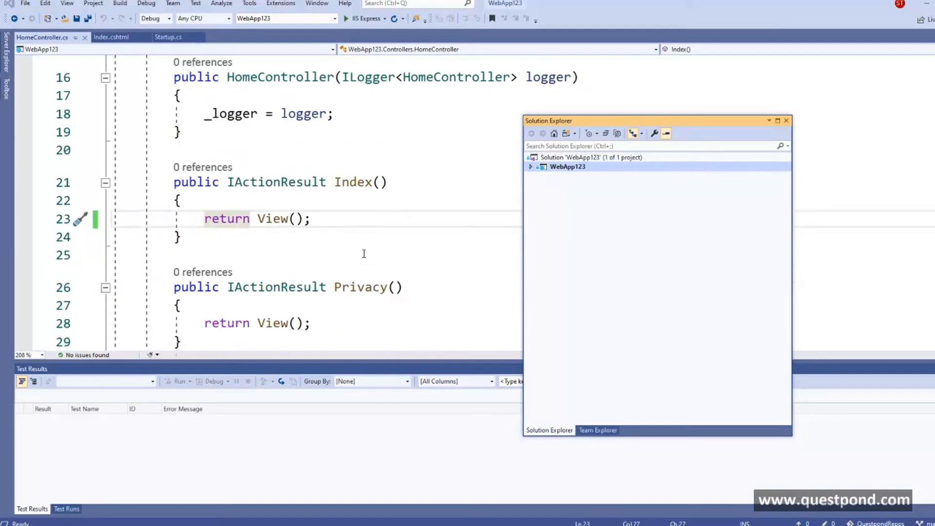
click(238, 200)
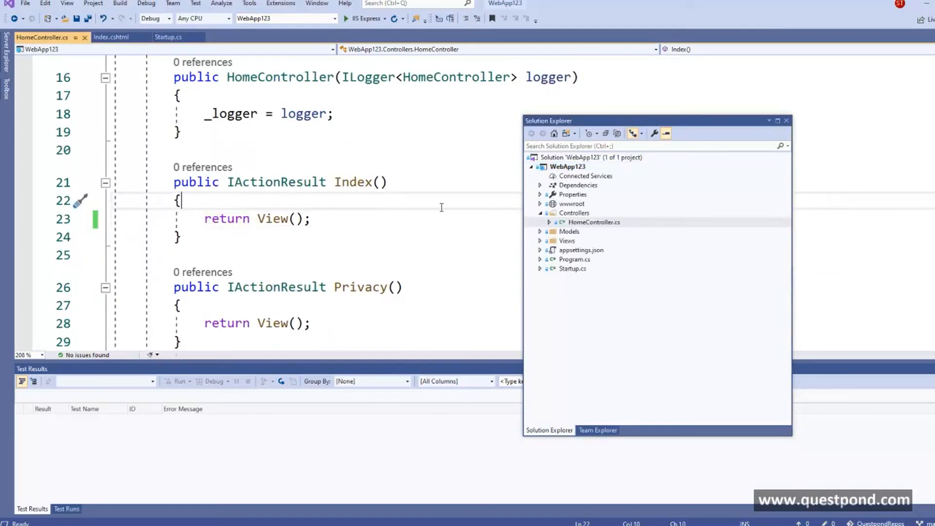
In HomeController's Index action, add the line ViewData["vd"] = "somevalue"; above the return statement and save the file.
key(Return)
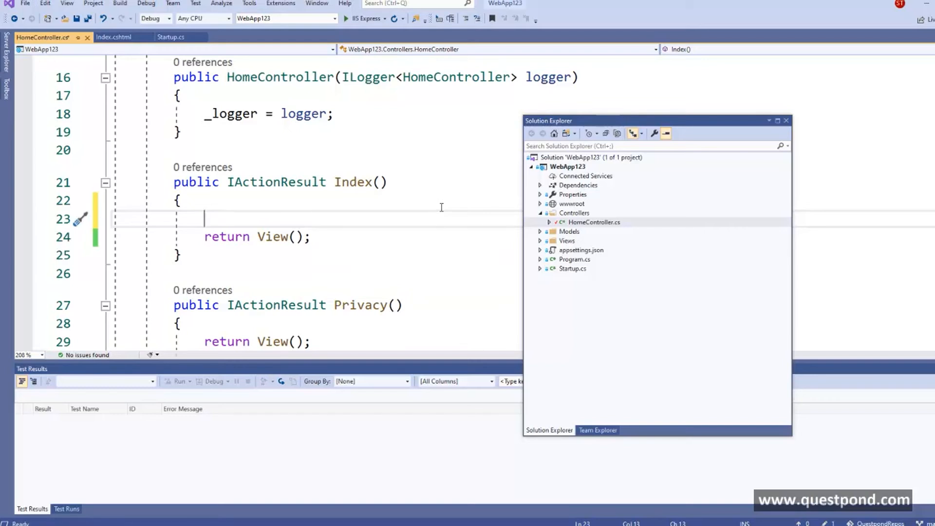
click(362, 182)
click(267, 223)
text(View)
key(ctrl+space)
text(Data)
key(Escape)
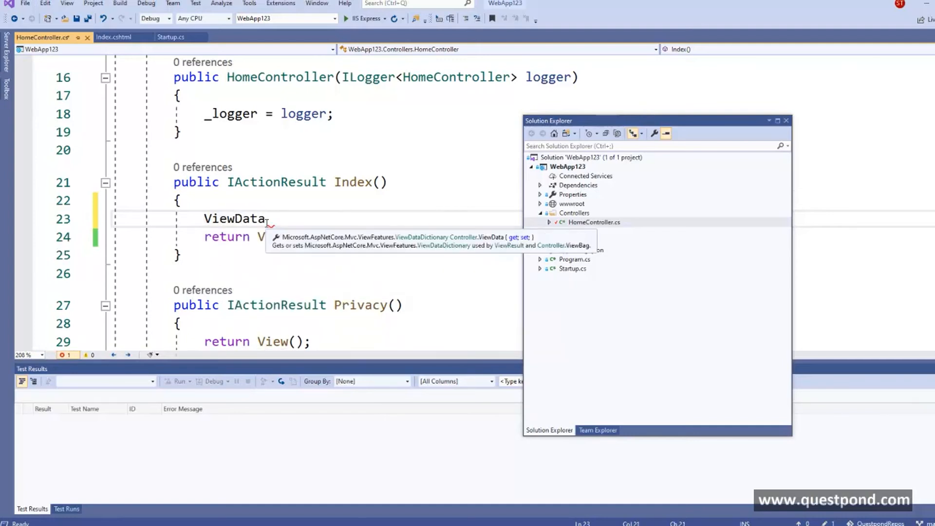
text(["vd)
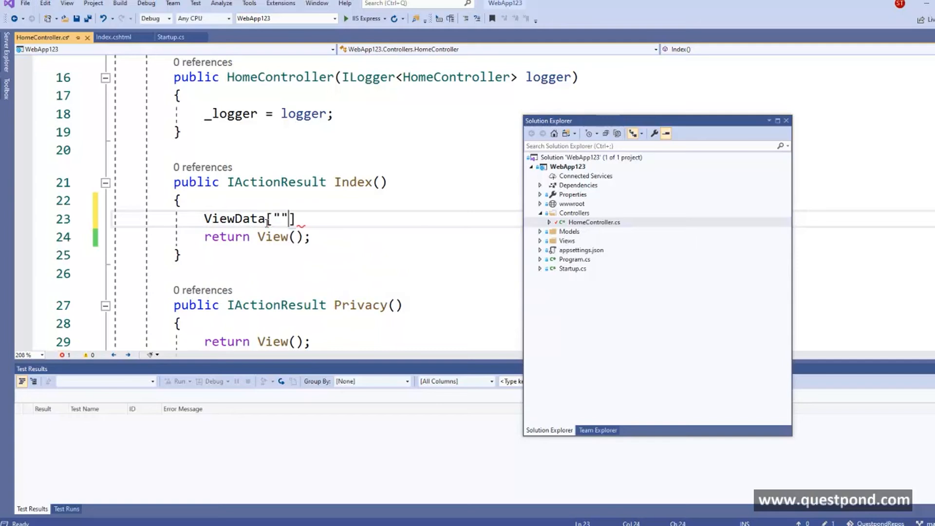
text("] = )
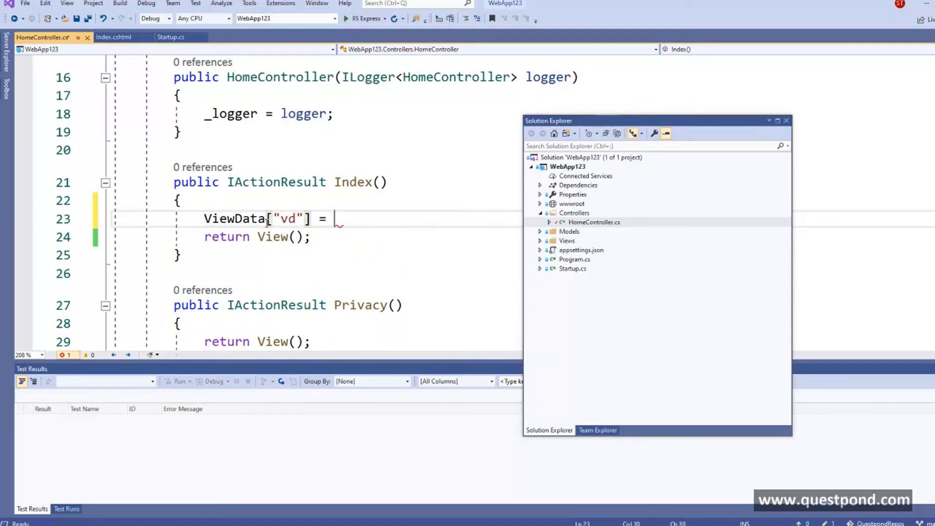
text("someval)
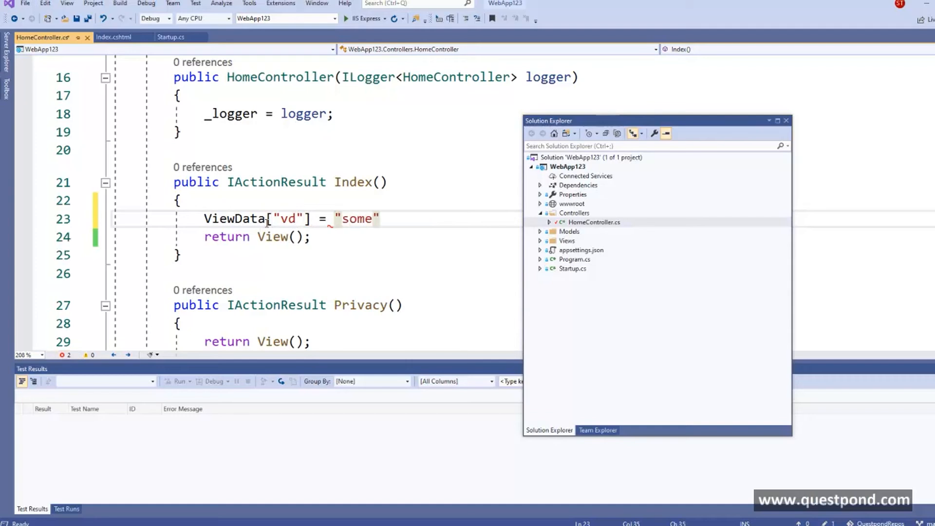
text(ue";)
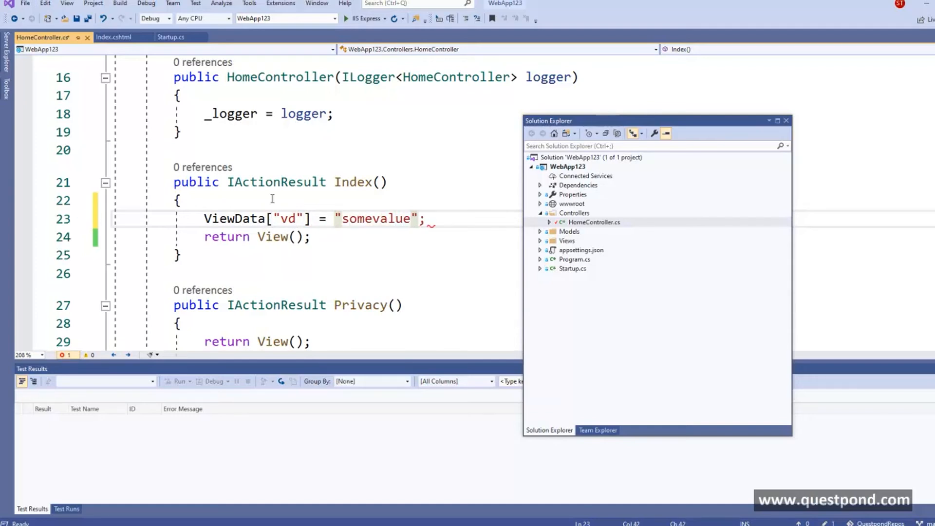
key(ctrl+s)
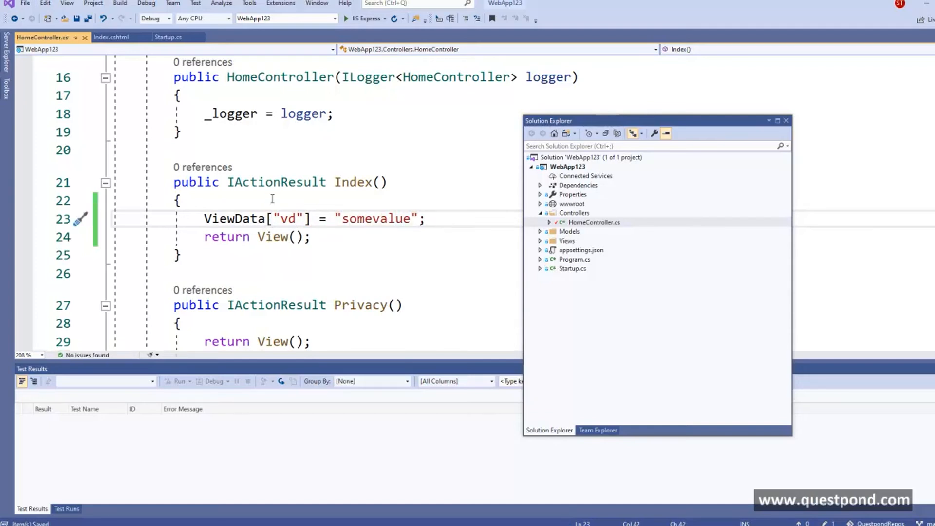
click(227, 219)
click(350, 219)
double_click(353, 219)
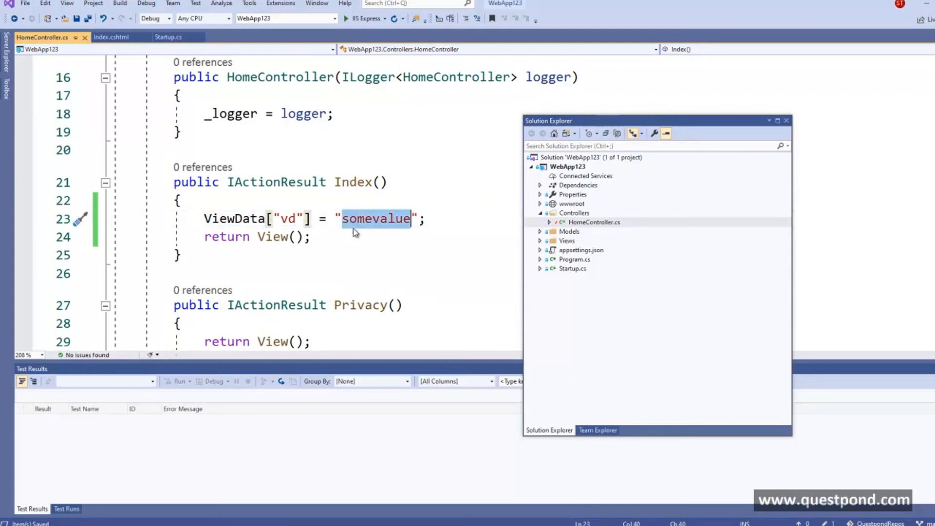
click(338, 239)
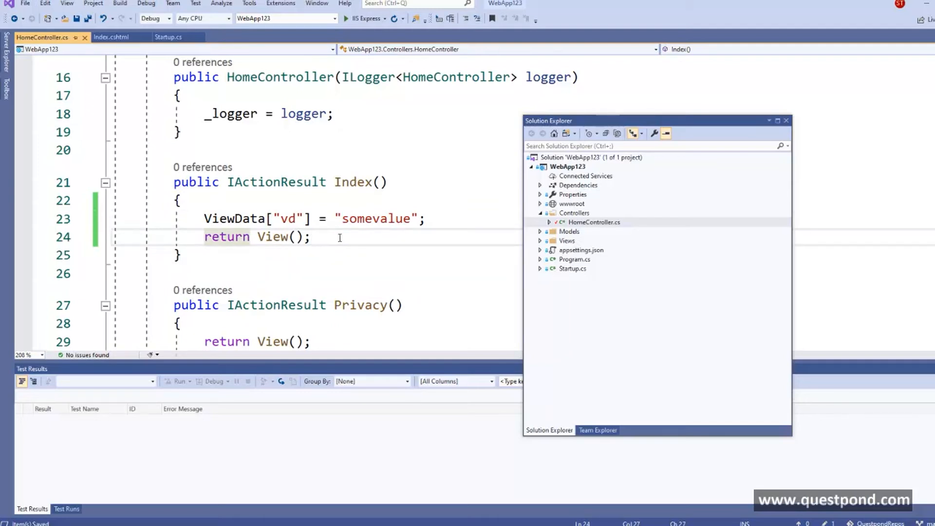
Add a C# xUnit Test Project (.NET Core) named XUnitTestProjectForTesting to the WebApp123 solution.
click(563, 159)
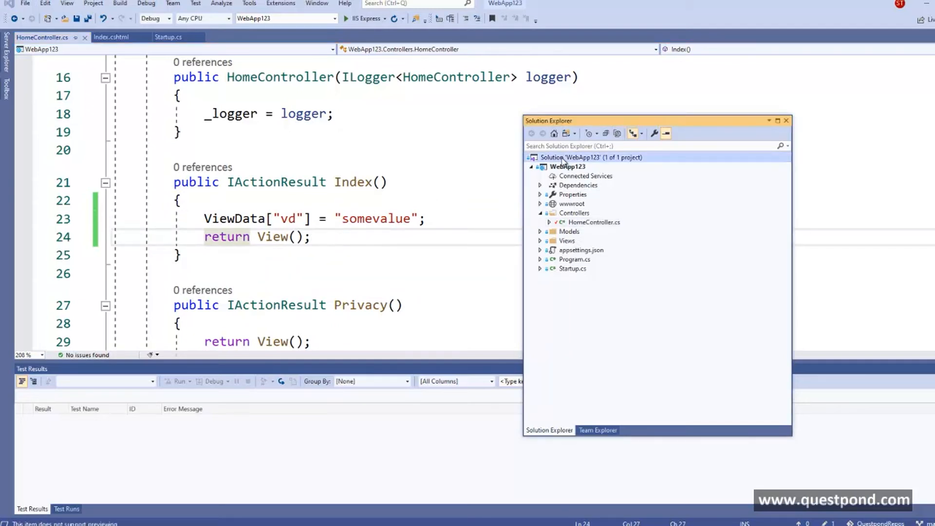
right_click(563, 160)
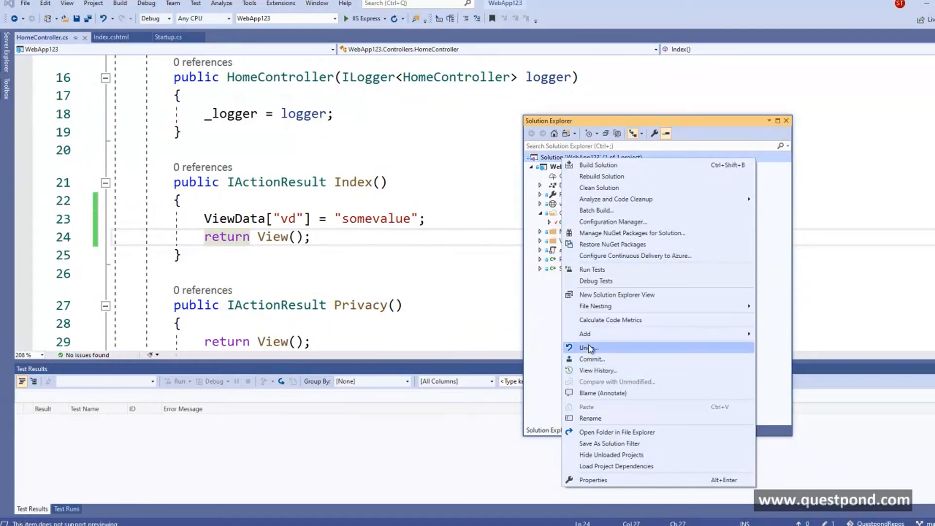
mouse_move(588, 336)
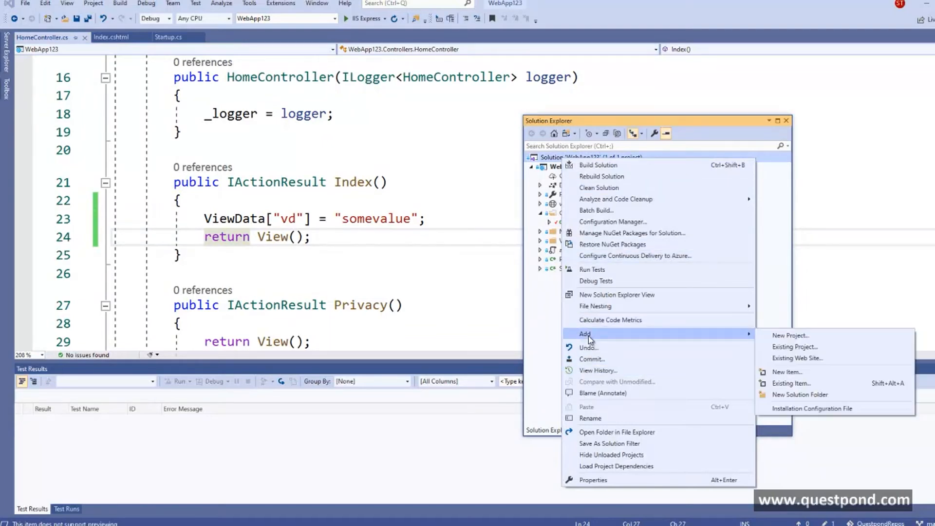
click(787, 334)
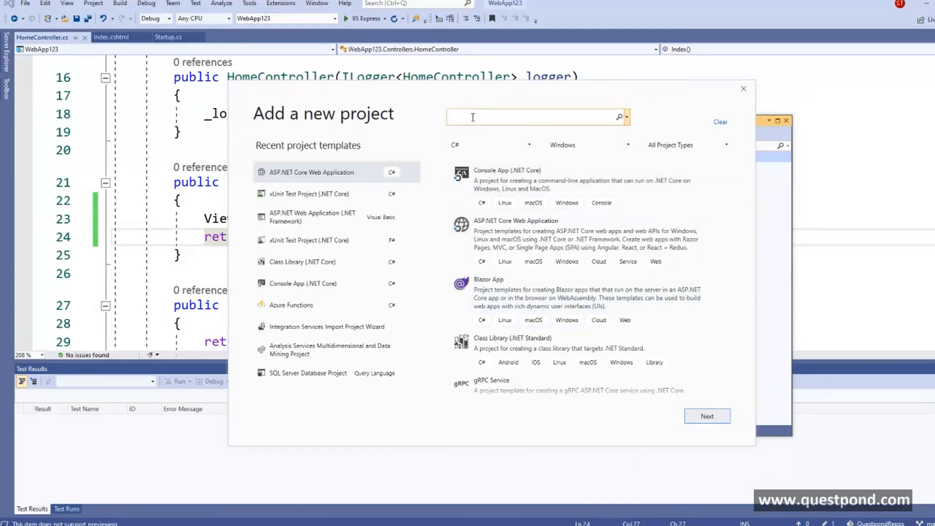
text(uni)
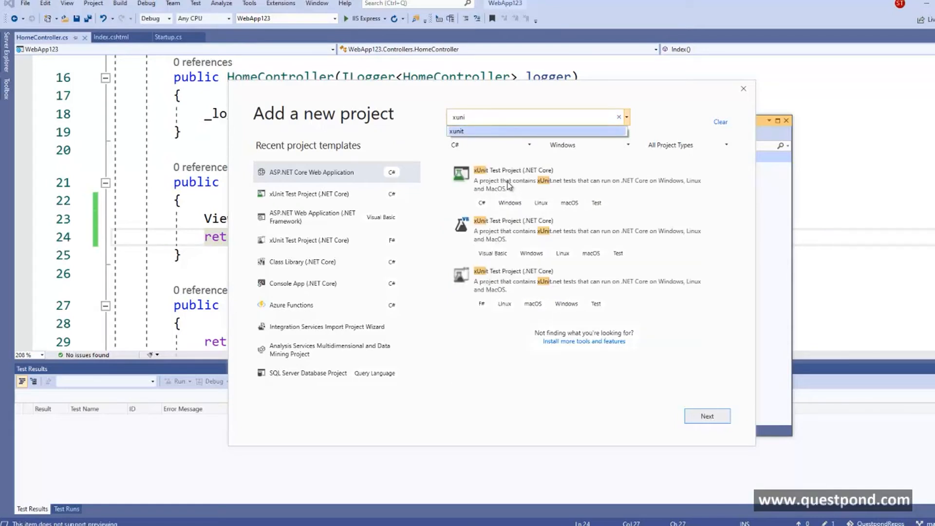
click(508, 186)
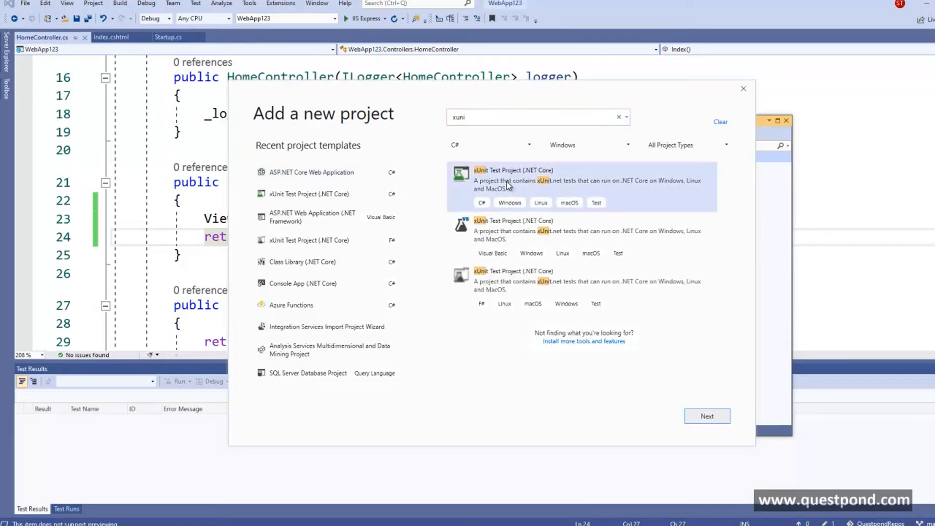
click(705, 416)
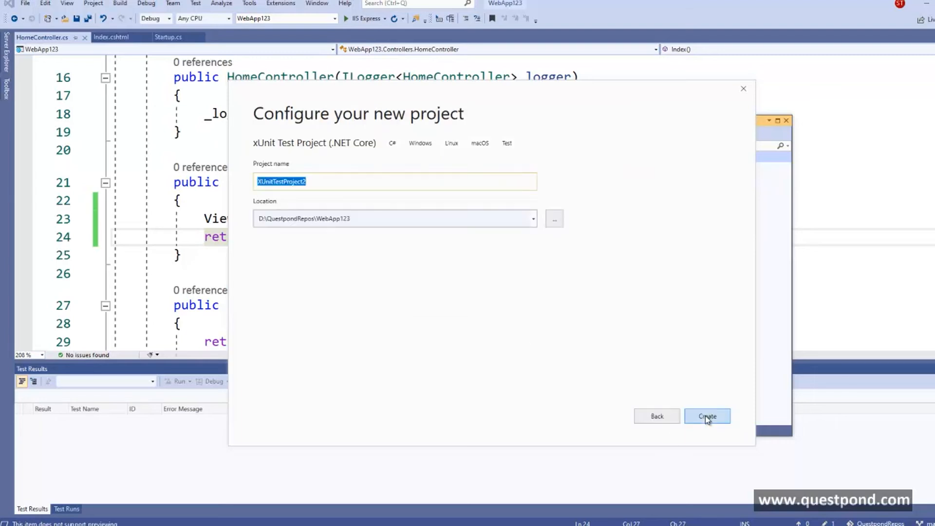
click(318, 182)
key(BackSpace)
text(ForTesting)
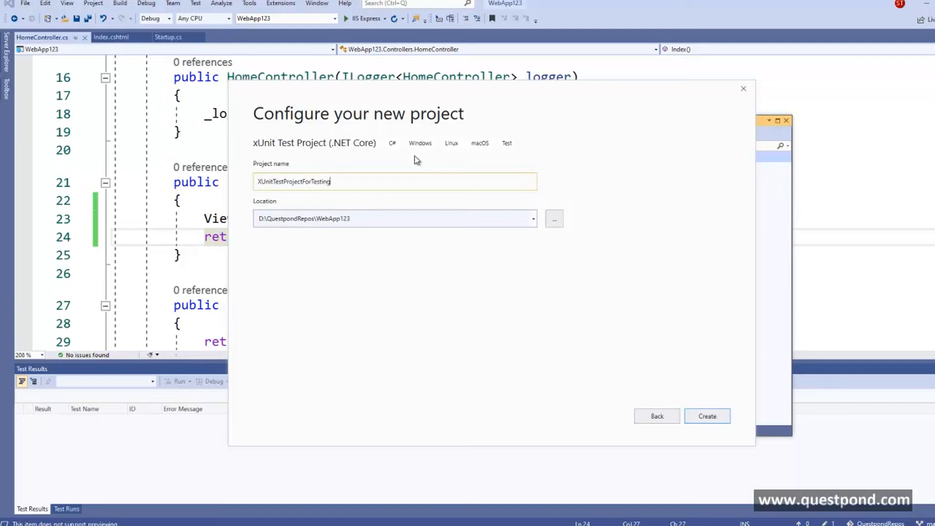
click(714, 417)
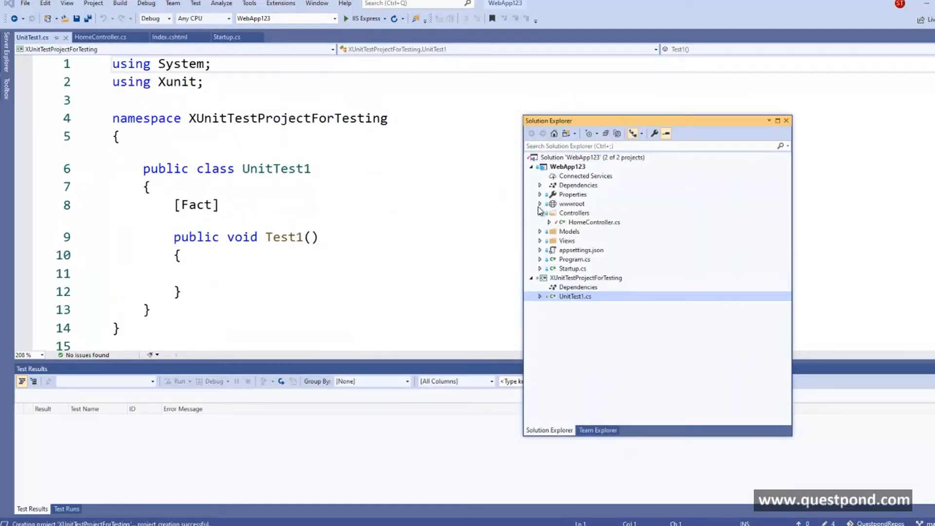
Add a project reference to WebApp123 in the dependencies of XUnitTestProjectForTesting.
click(531, 168)
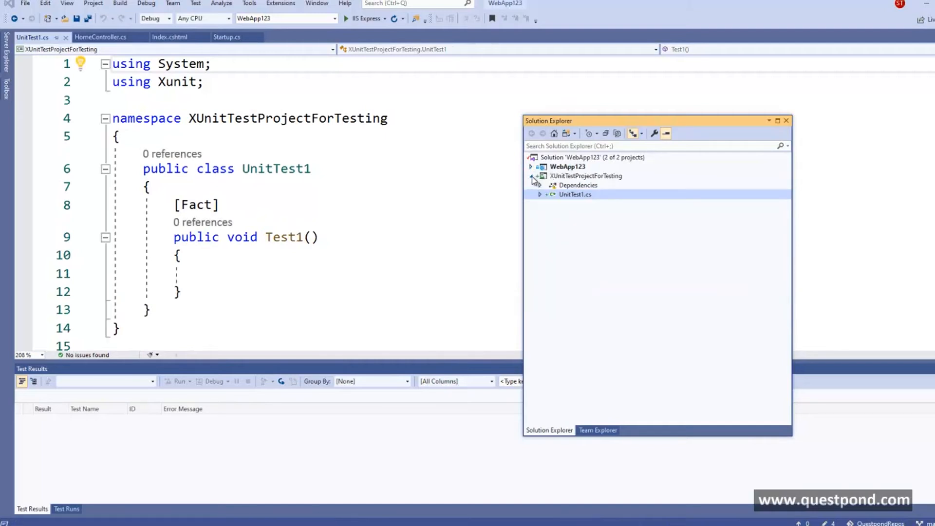
click(532, 176)
click(532, 176)
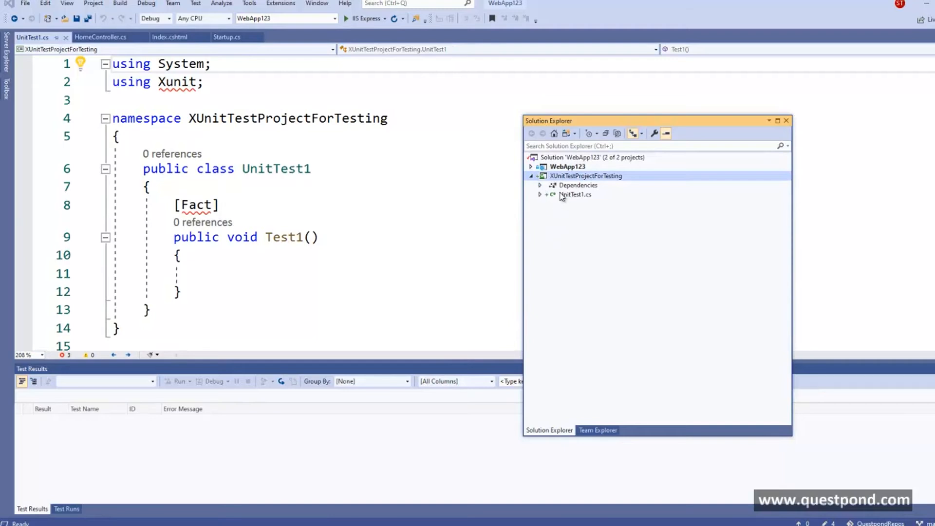
click(576, 186)
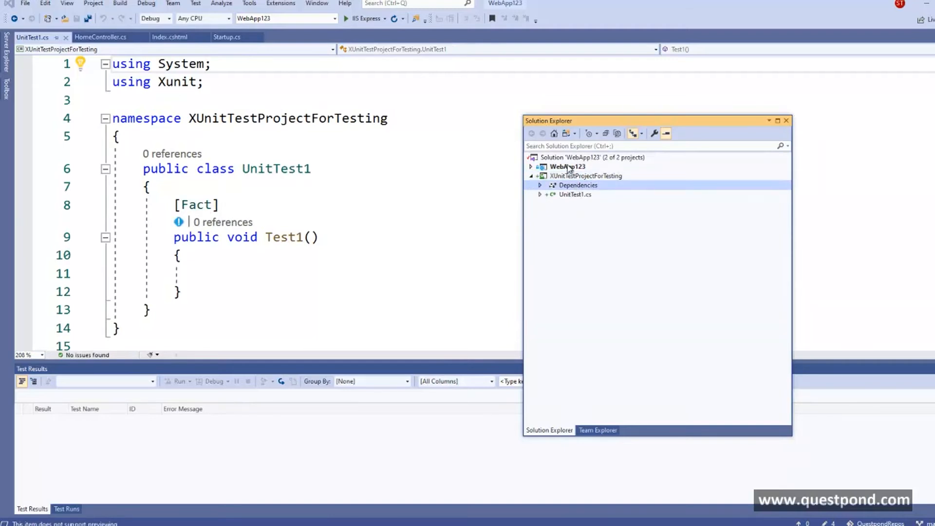
right_click(572, 189)
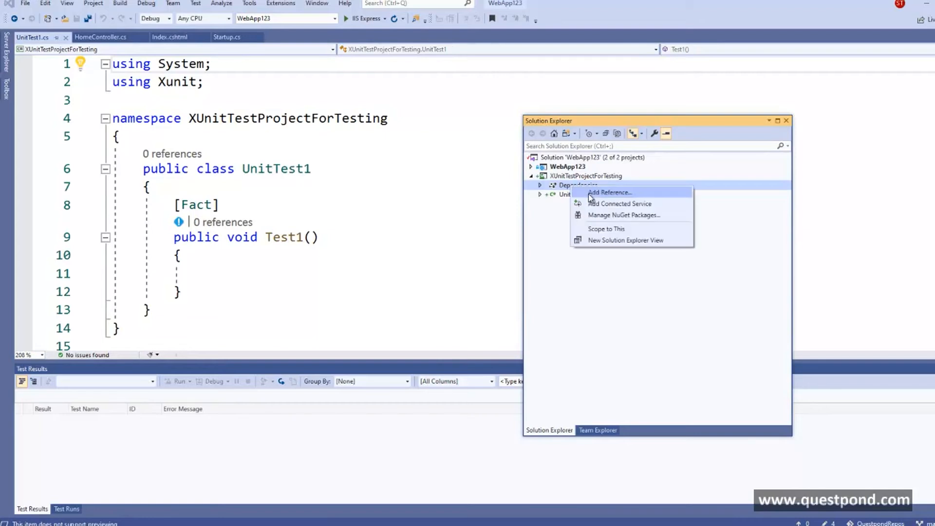
click(588, 193)
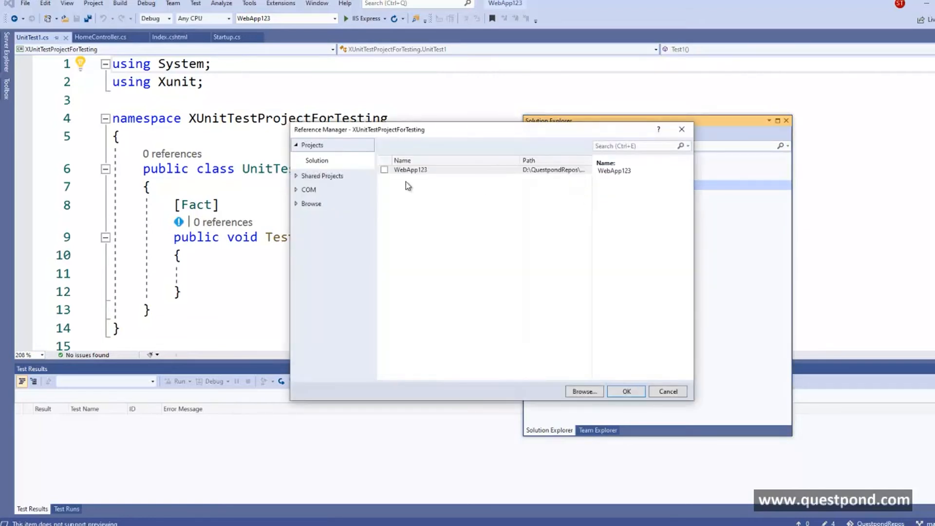
click(384, 170)
click(628, 391)
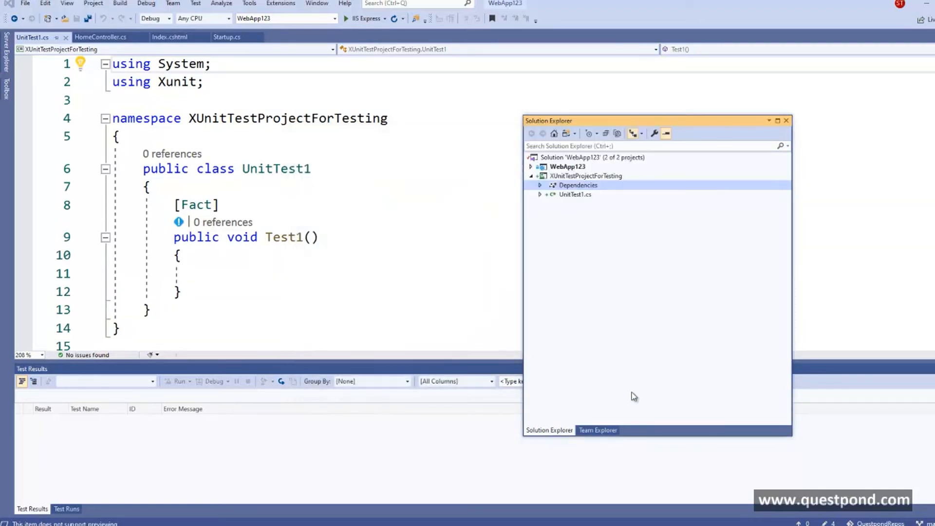
Insert the comment "// our test case" in the body of Test1 in UnitTest1.cs and save the file.
click(575, 194)
click(242, 288)
click(242, 274)
text(//)
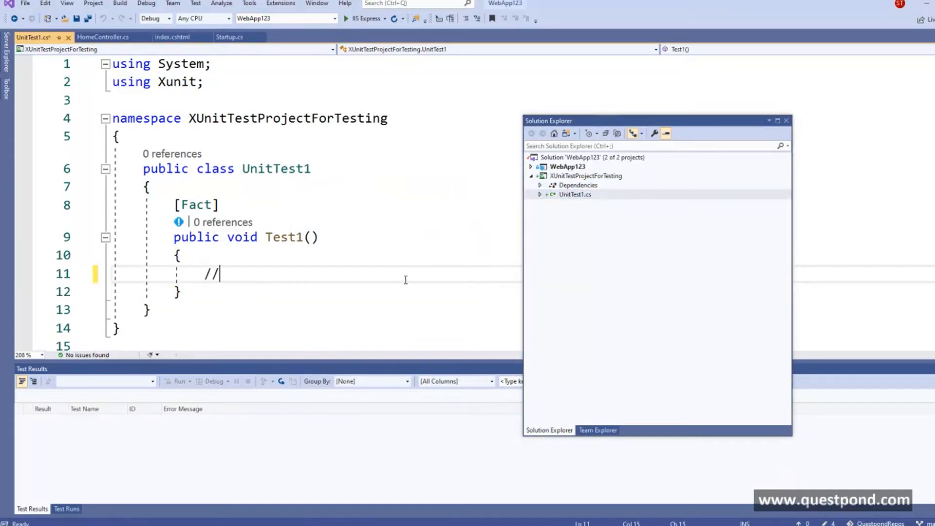
text( our test case)
key(ctrl+s)
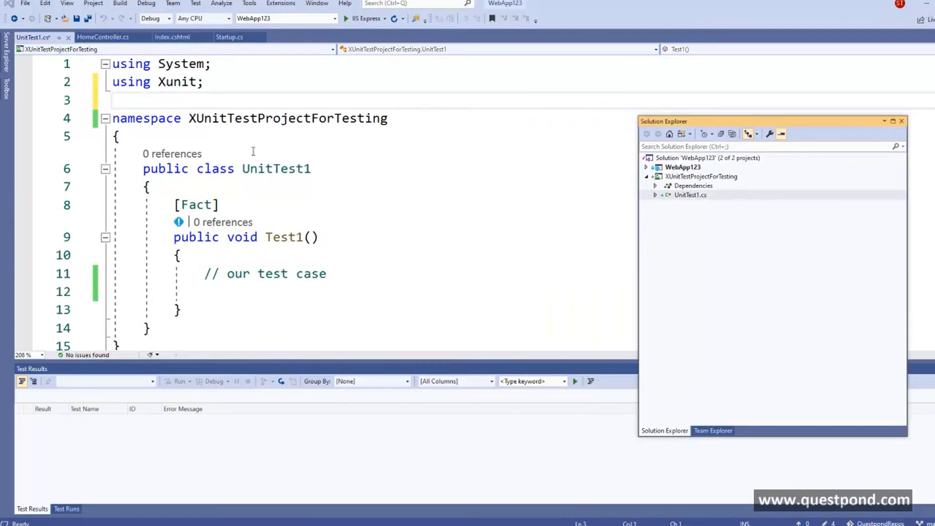
Add a using directive for WebApp123.Controllers below the Xunit import in UnitTest1.cs and save.
click(160, 103)
text(usin)
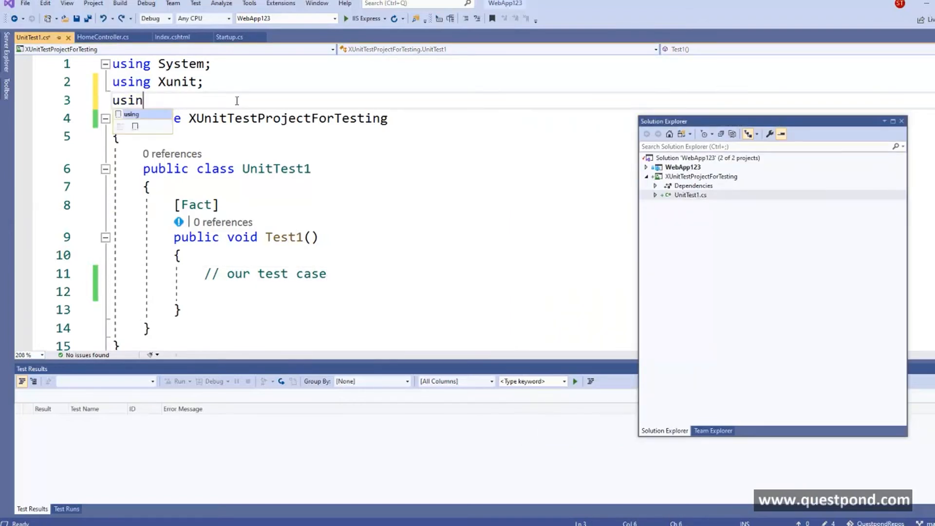
text(g webApp123.)
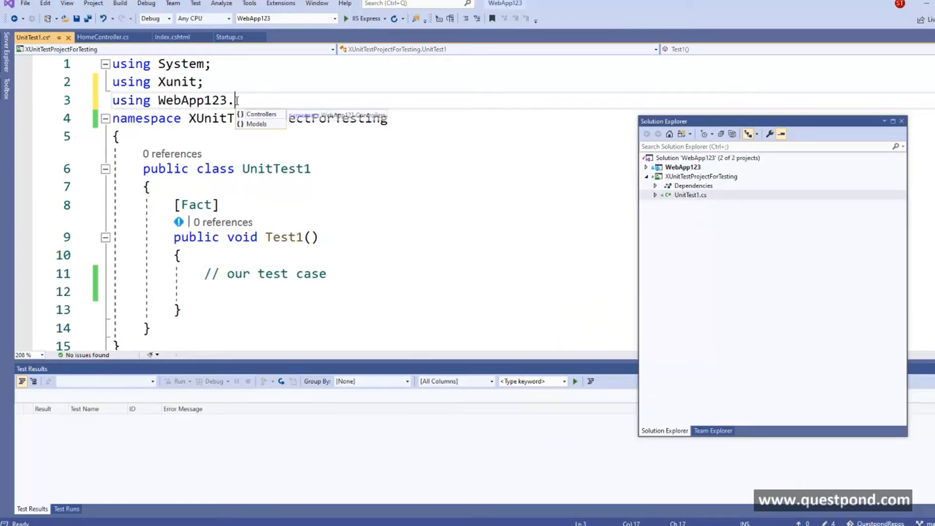
text(Controllers;)
key(ctrl+s)
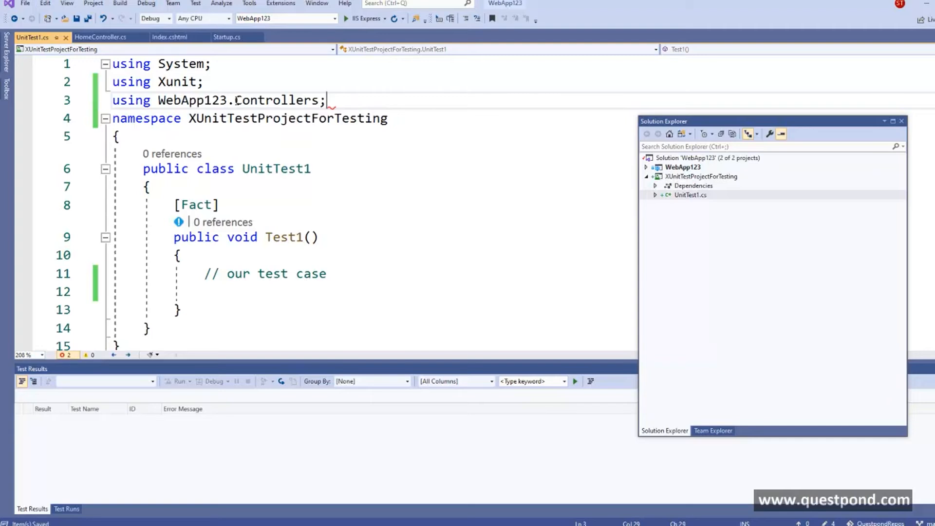
Below the comment in Test1, declare var home = new HomeController() and open HomeController.cs at its constructor.
click(250, 288)
text(va)
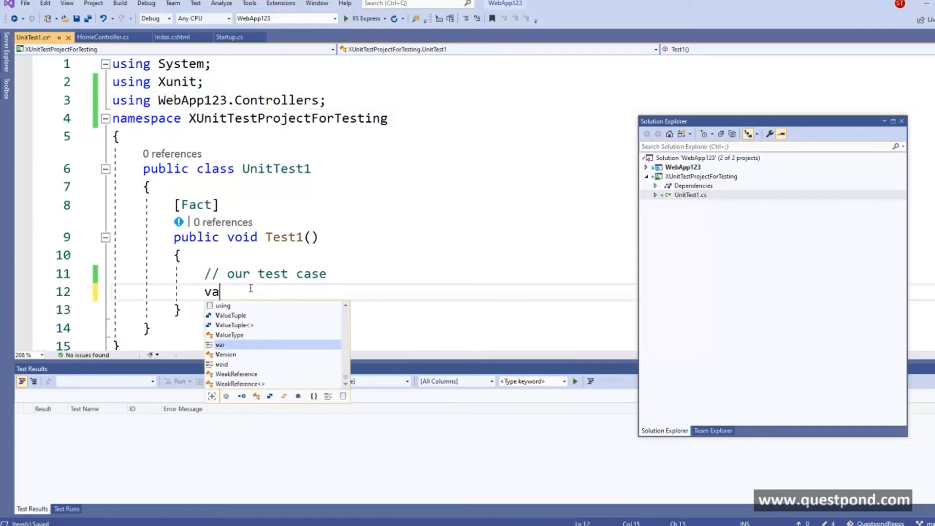
text(r home)
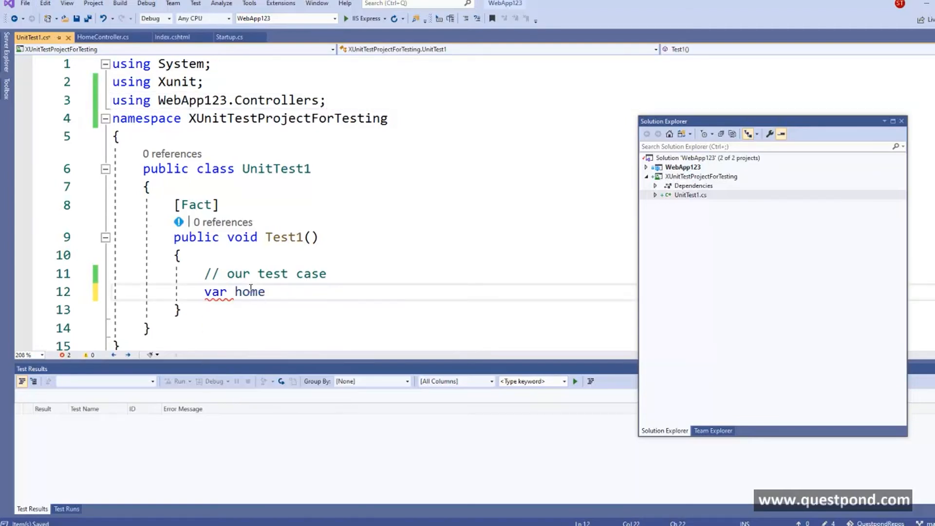
text( = new HomeController()
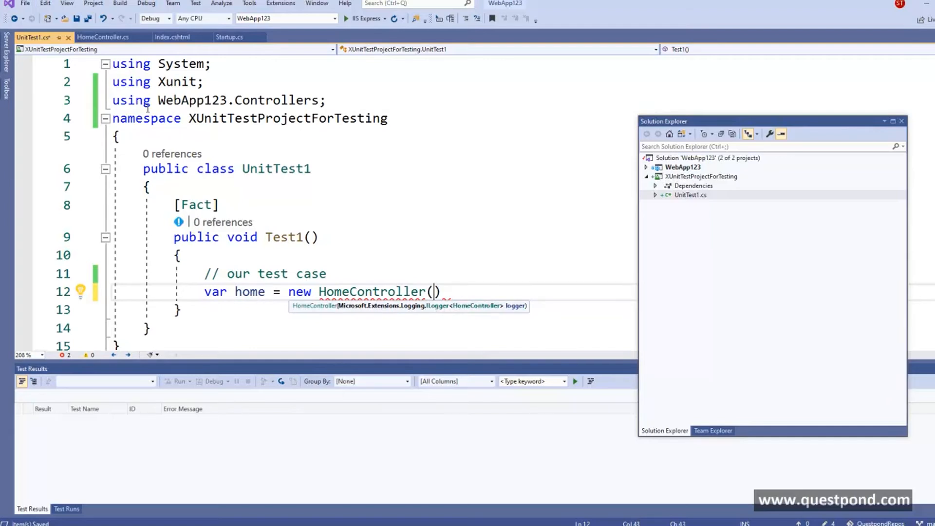
click(119, 64)
click(110, 39)
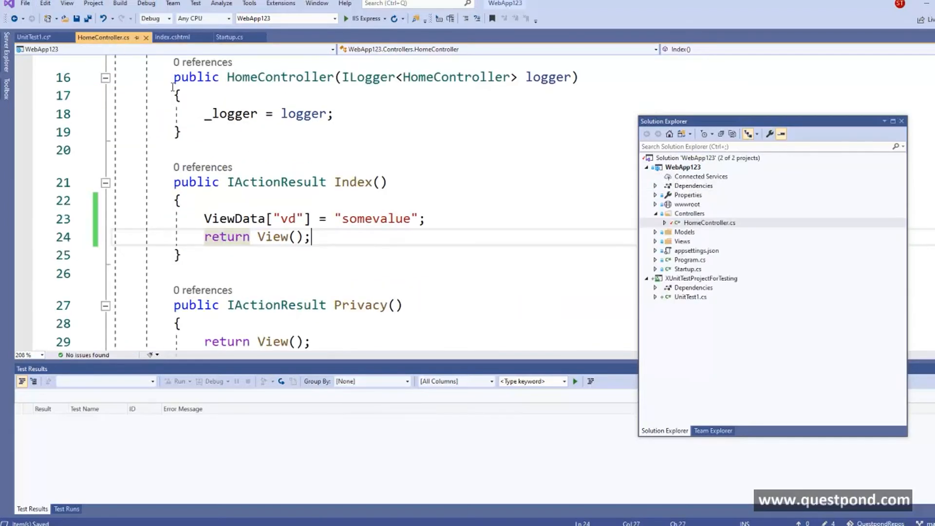
Examine the HomeController constructor in HomeController.cs and its ILogger<HomeController> logger parameter.
click(343, 219)
scroll(379, 217, up, 2)
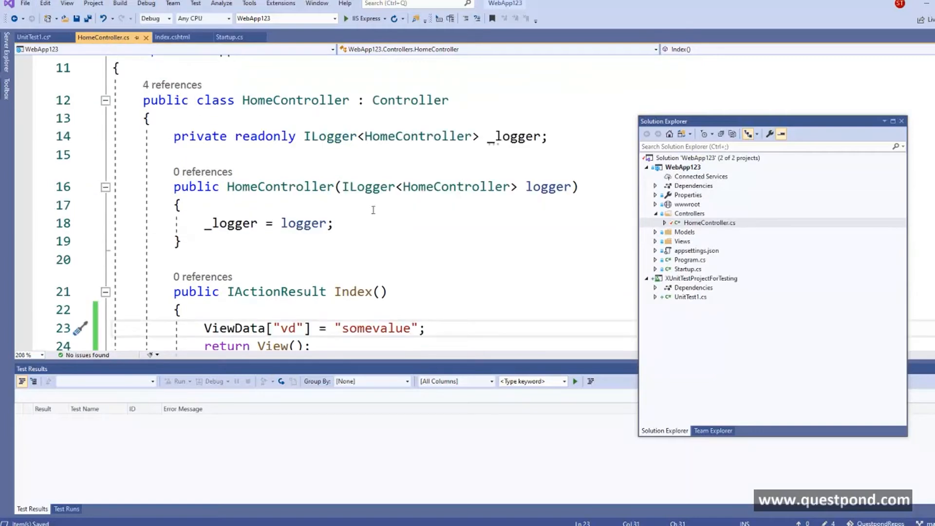
drag(342, 186, 574, 189)
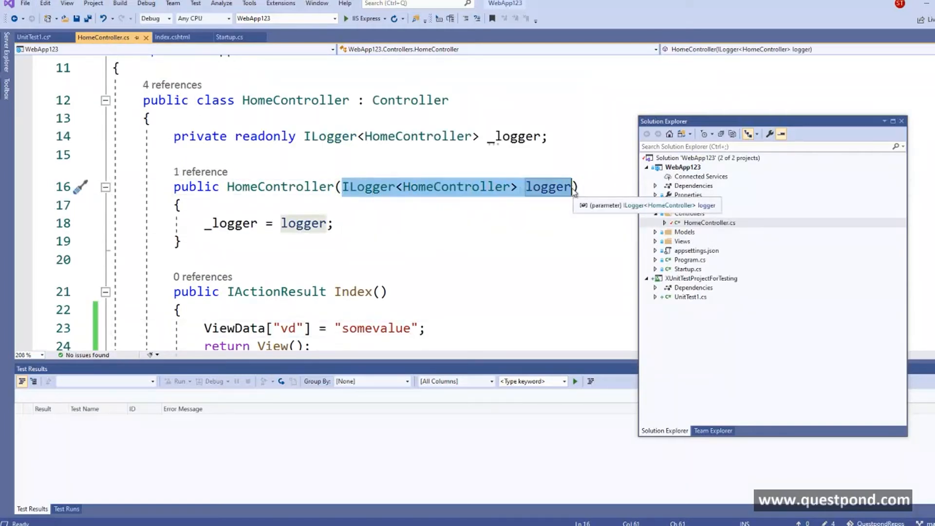
click(178, 205)
click(311, 102)
double_click(311, 101)
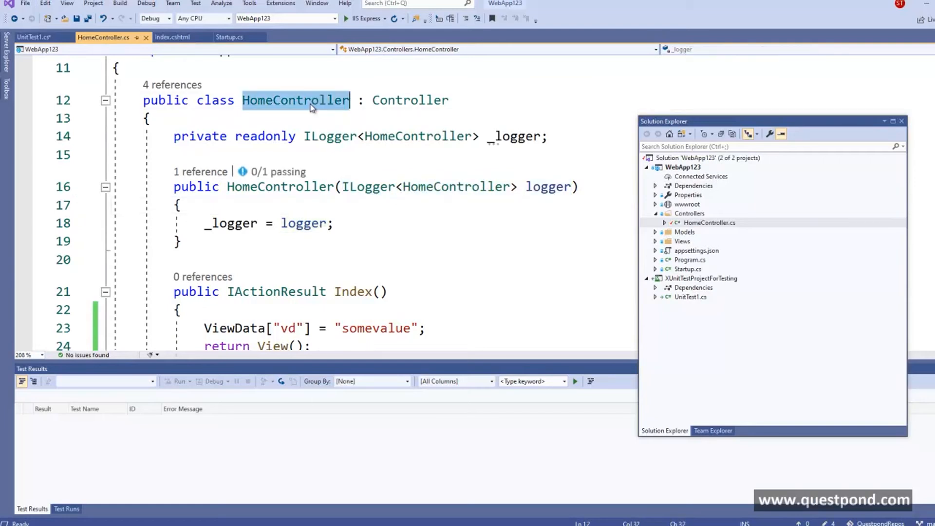
double_click(369, 189)
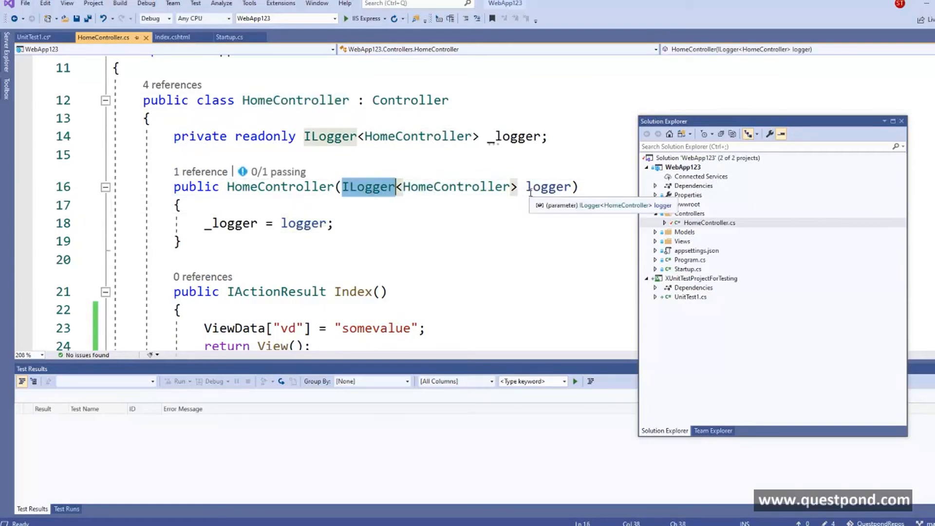
In UnitTest1.cs, delete the line in Test1 that creates HomeController without arguments.
click(34, 38)
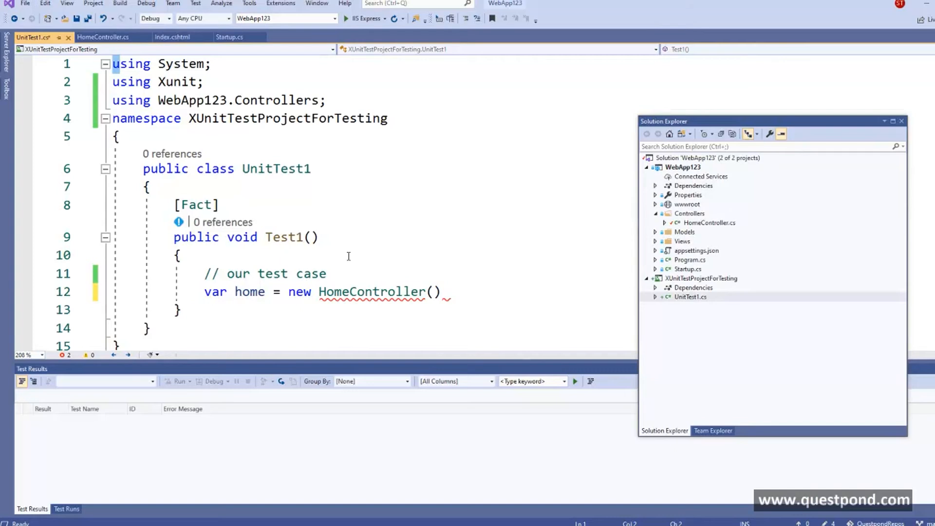
drag(199, 275, 444, 291)
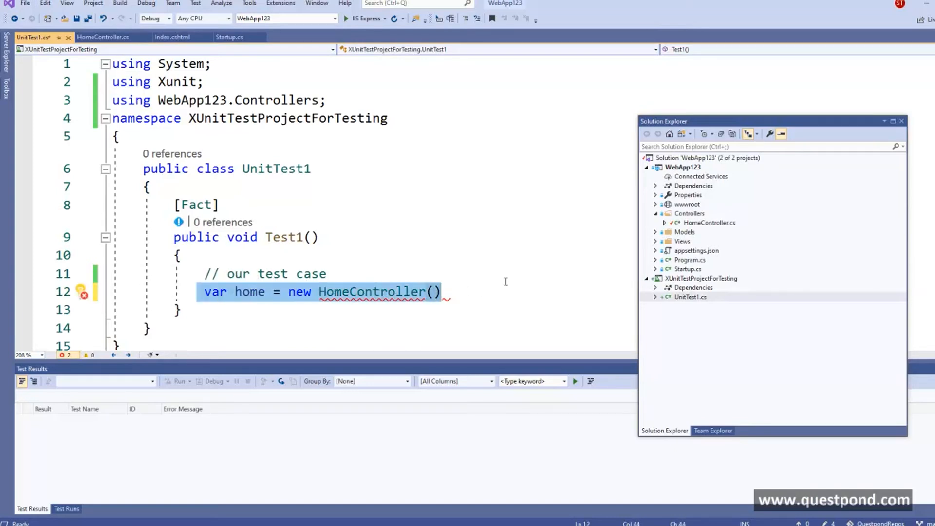
key(BackSpace)
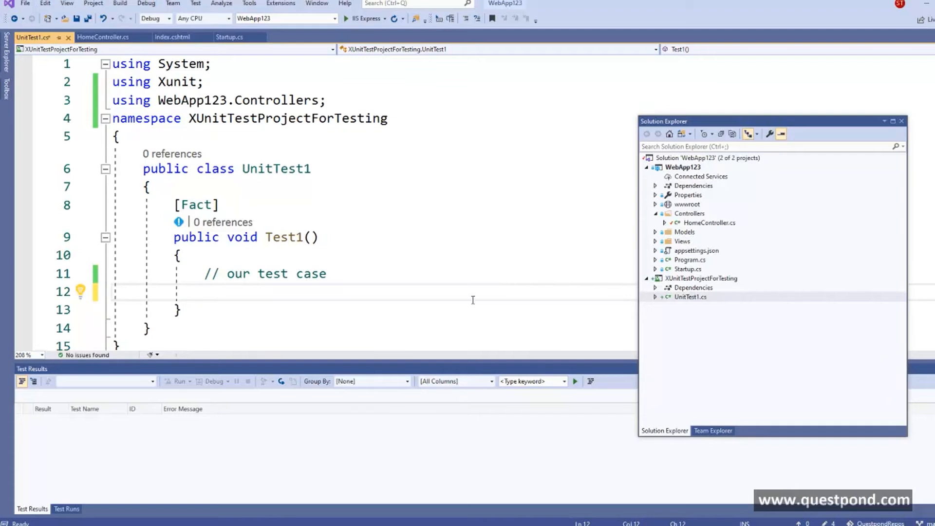
Open NuGet package management for the XUnitTestProjectForTesting project and search the online packages for moq.
right_click(693, 279)
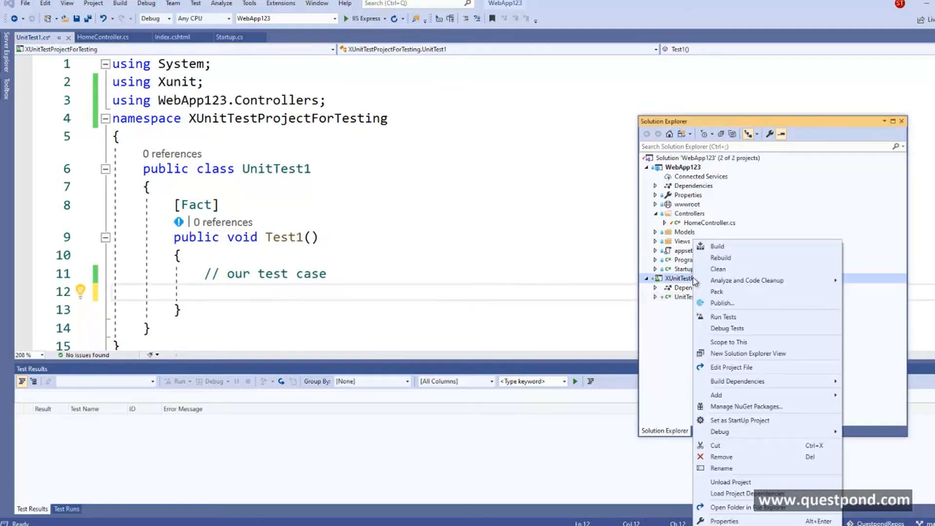
click(737, 407)
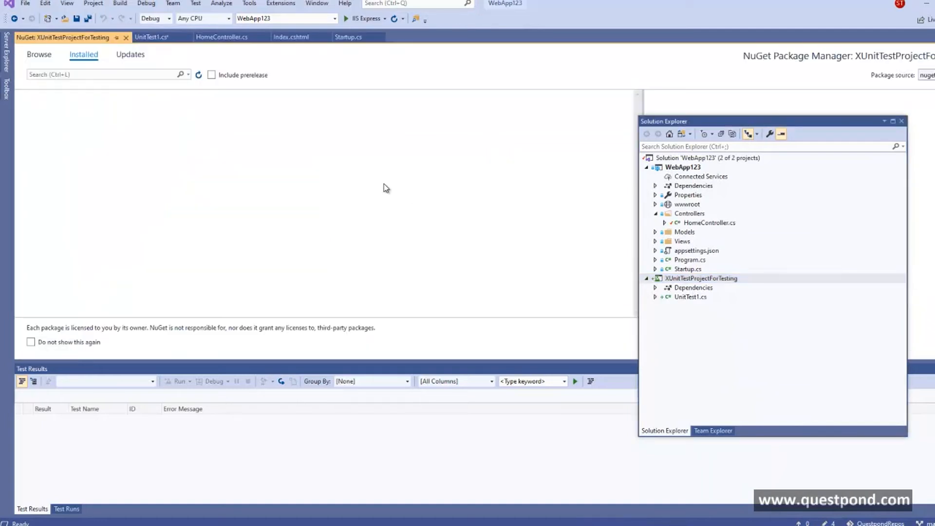
click(37, 55)
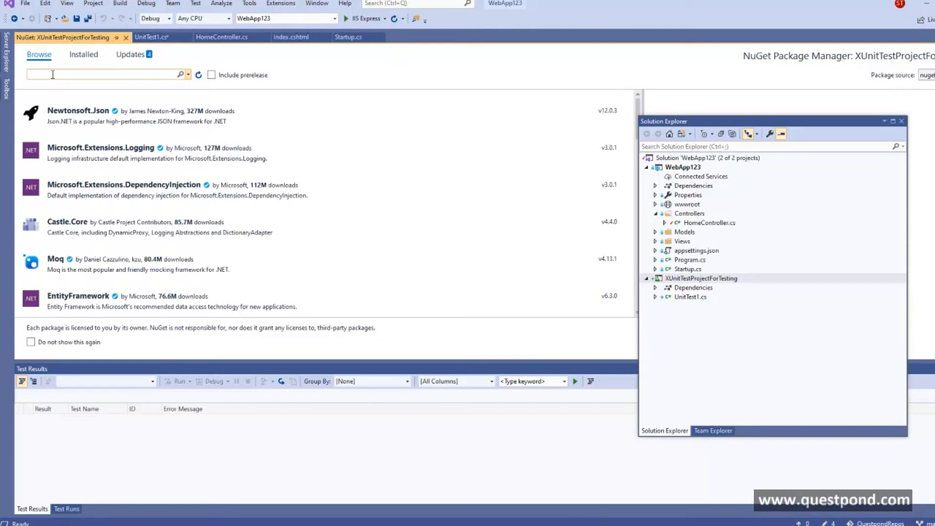
text(mo)
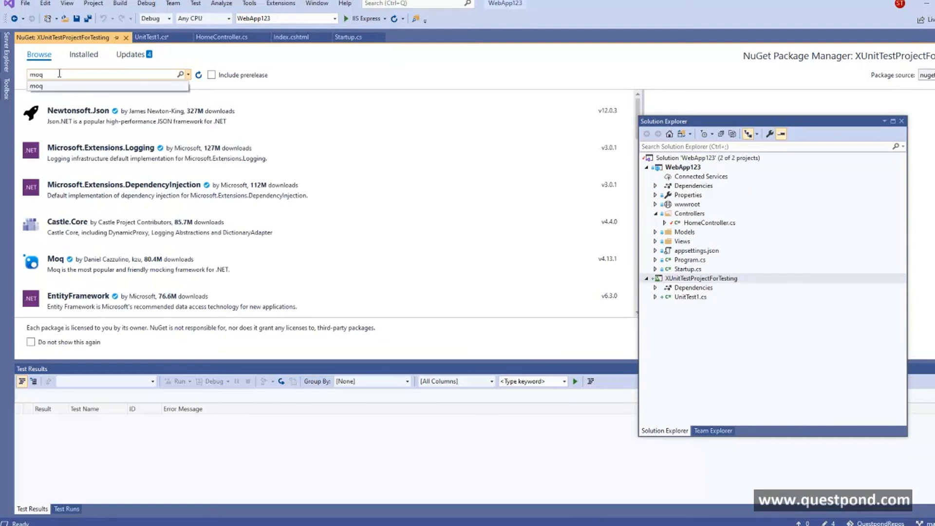
text(q)
key(Return)
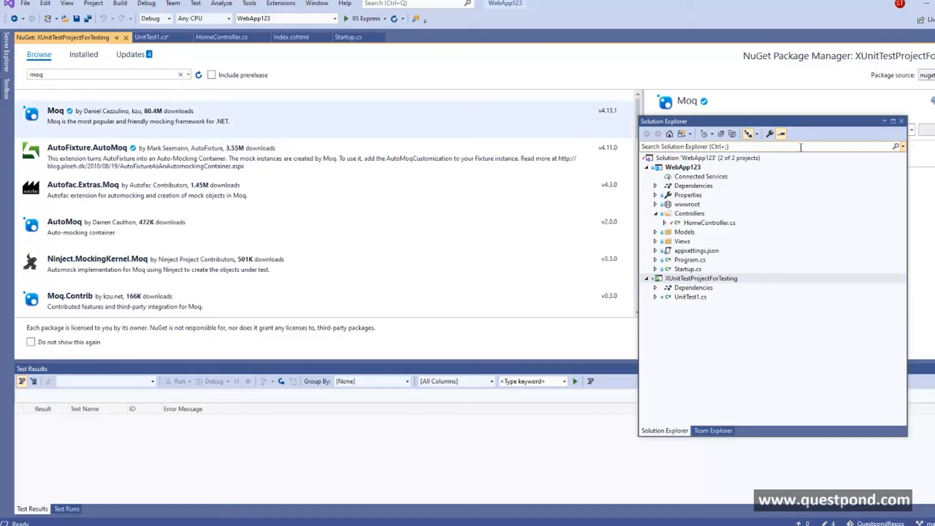
Install the Moq package, accept the license terms, and return to UnitTest1.cs.
click(926, 129)
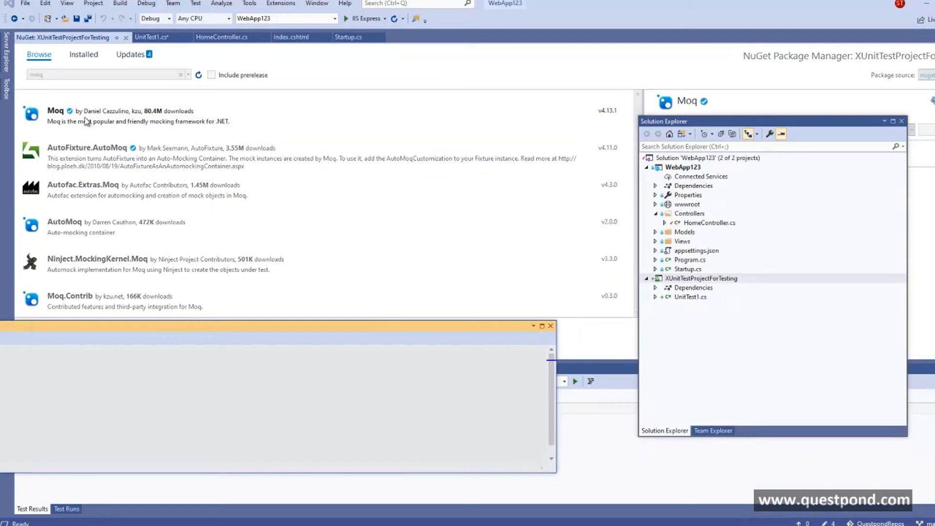
click(551, 326)
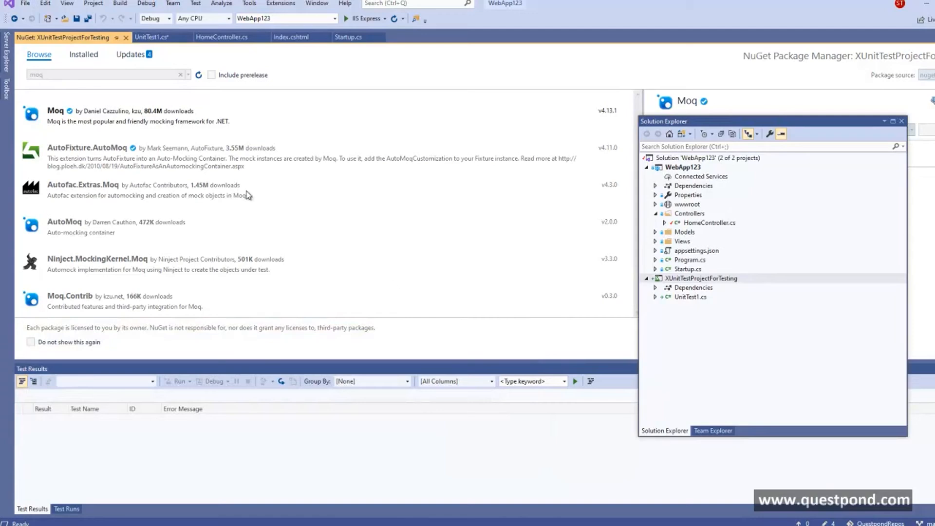
click(151, 39)
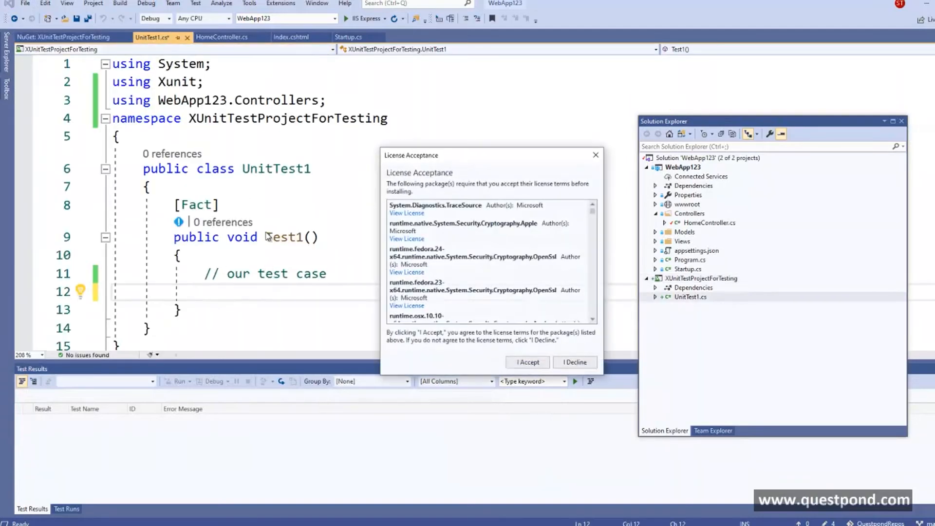
click(524, 362)
Below the test case comment, declare mockRepo as a new Mock<ILogger<HomeController>>() and controller as new HomeController(mockRepo.Object).
scroll(338, 180, down, 2)
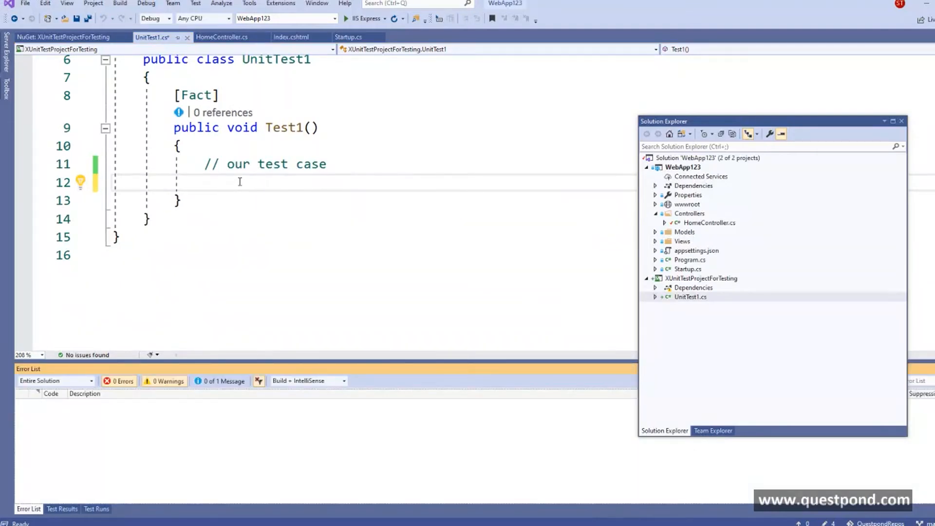
click(243, 182)
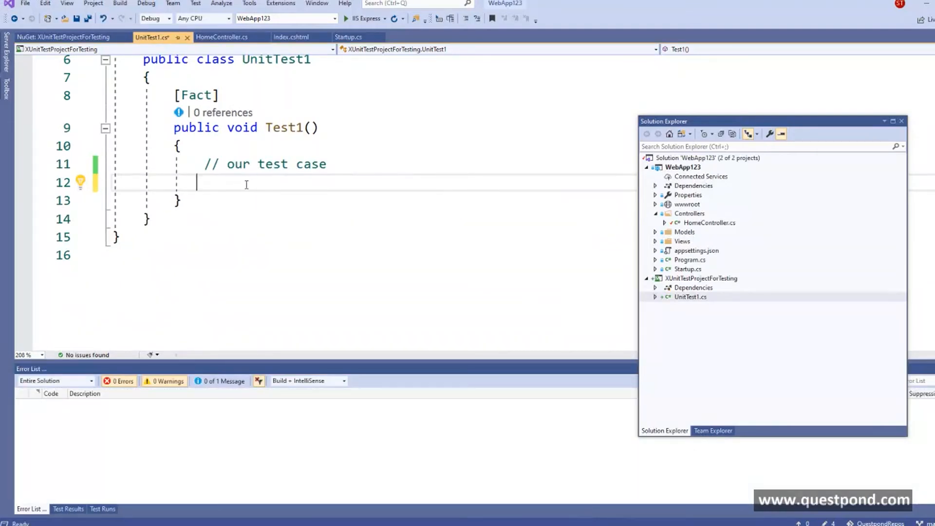
text(var mockRepo = new Mock<ILogger<HomeController>>(); var controller = new HomeController(mockRepo.Object);)
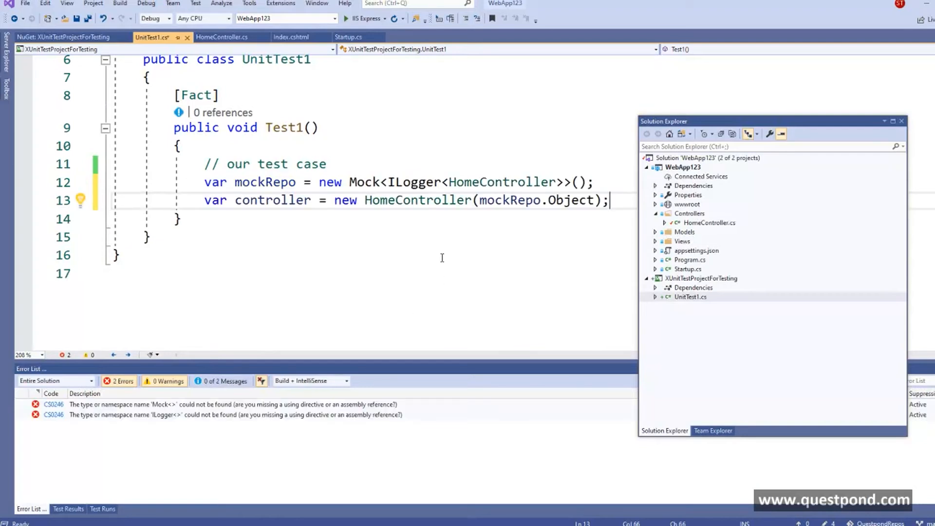
Resolve the missing Mock and ILogger types by adding using directives for Moq and Microsoft.Extensions.Logging.
mouse_move(358, 184)
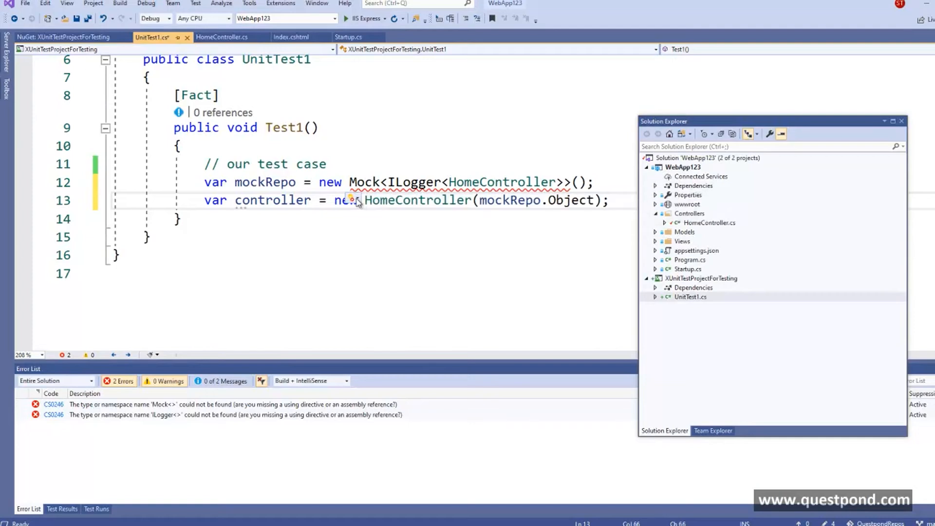
click(357, 199)
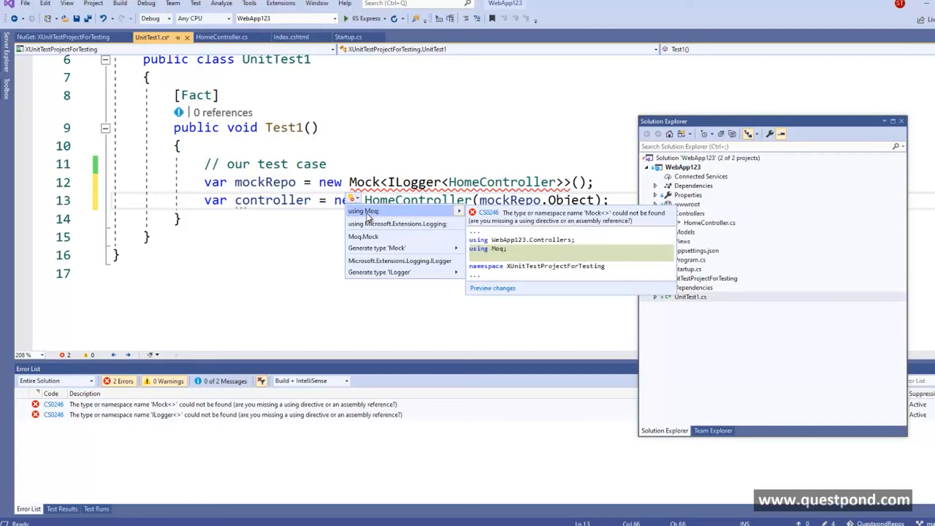
click(368, 215)
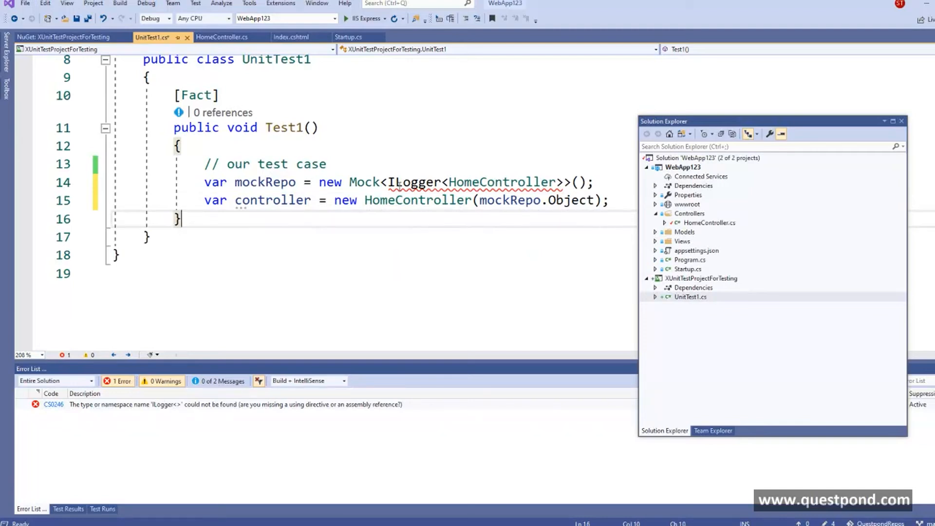
click(387, 199)
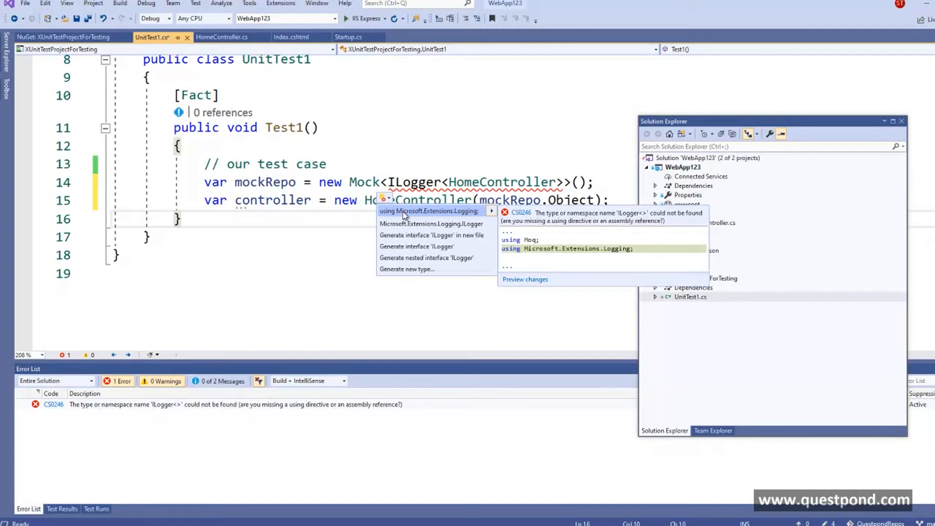
click(402, 212)
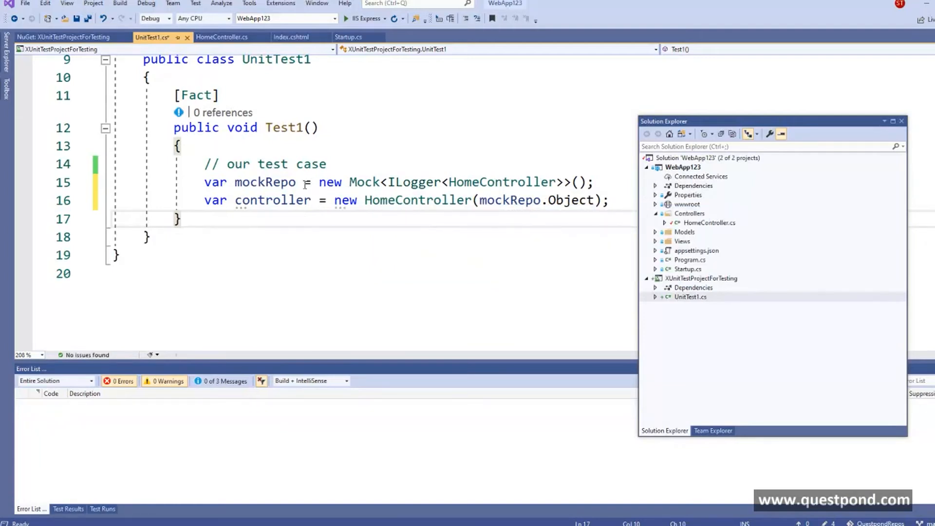
Examine the mockRepo declaration and the mockRepo.Object argument passed to HomeController in Test1.
double_click(271, 182)
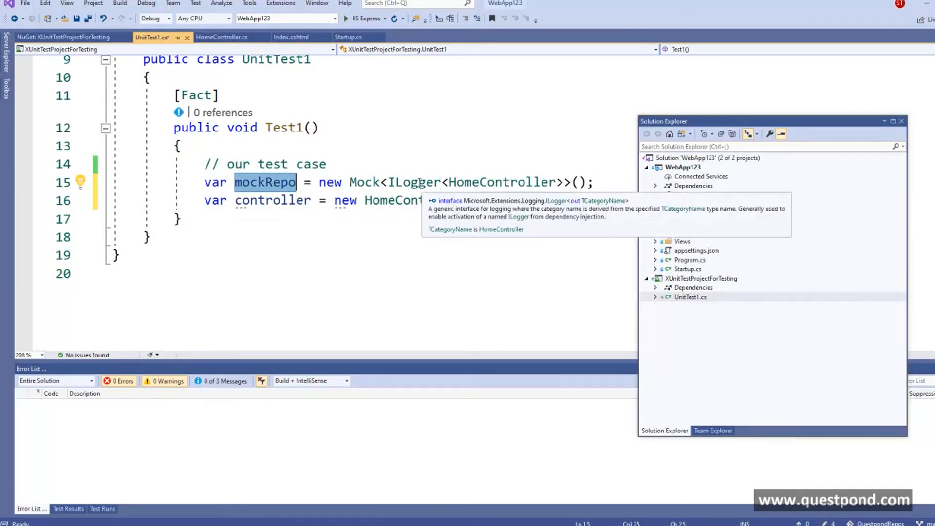
click(420, 182)
double_click(551, 182)
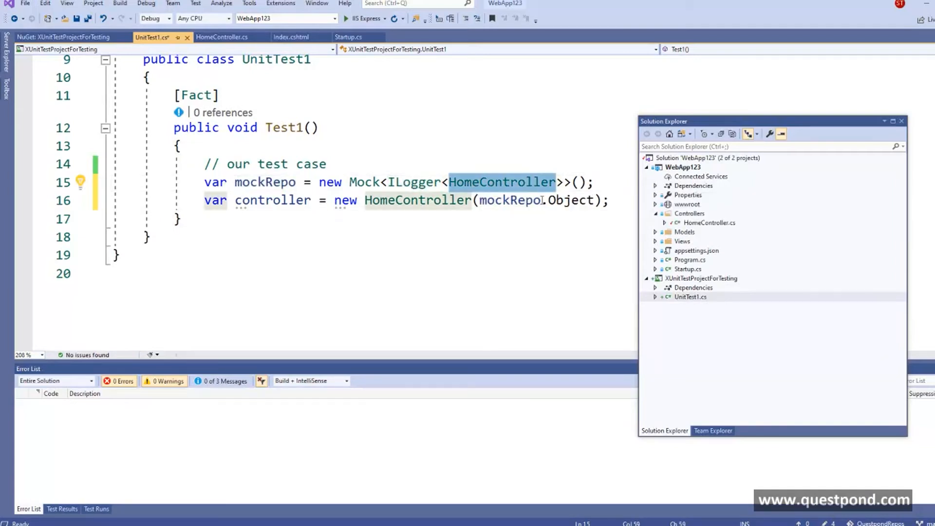
double_click(570, 200)
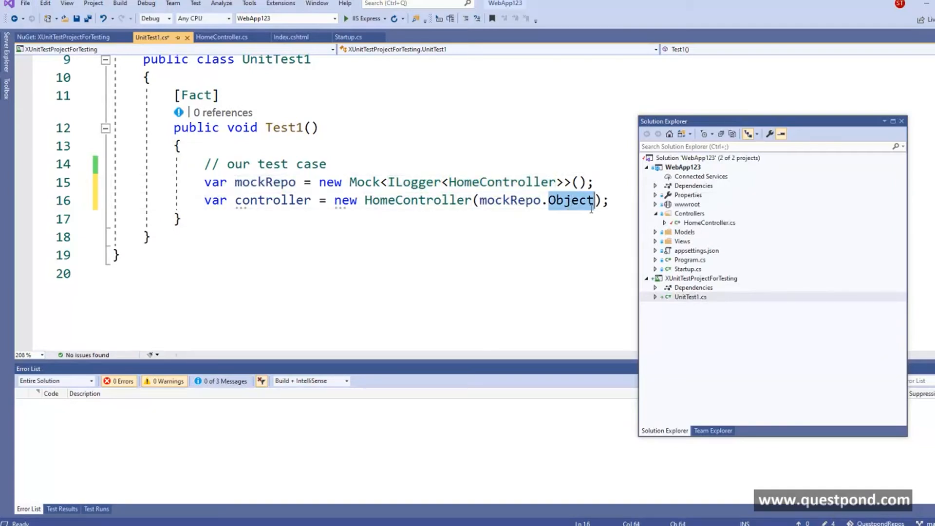
Add an empty line after the controller declaration in Test1 and save UnitTest1.cs.
click(617, 199)
mouse_move(437, 198)
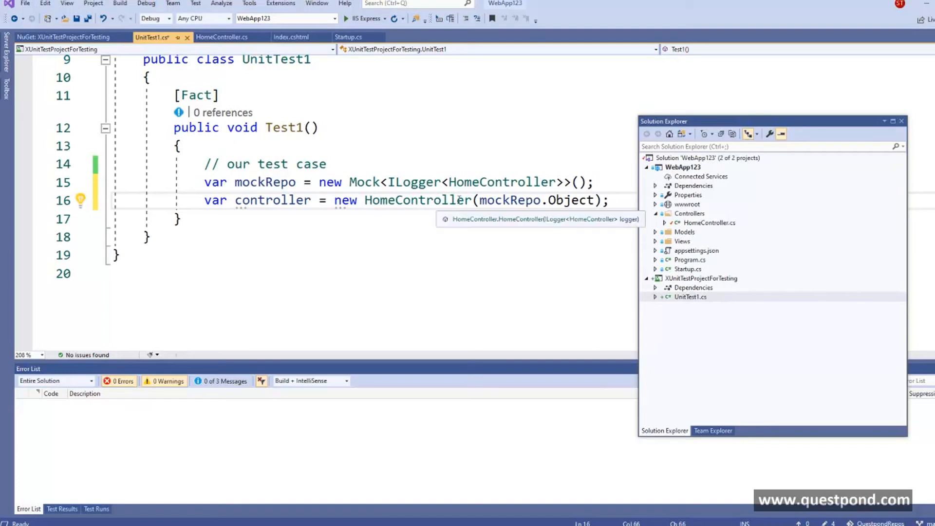
key(Return)
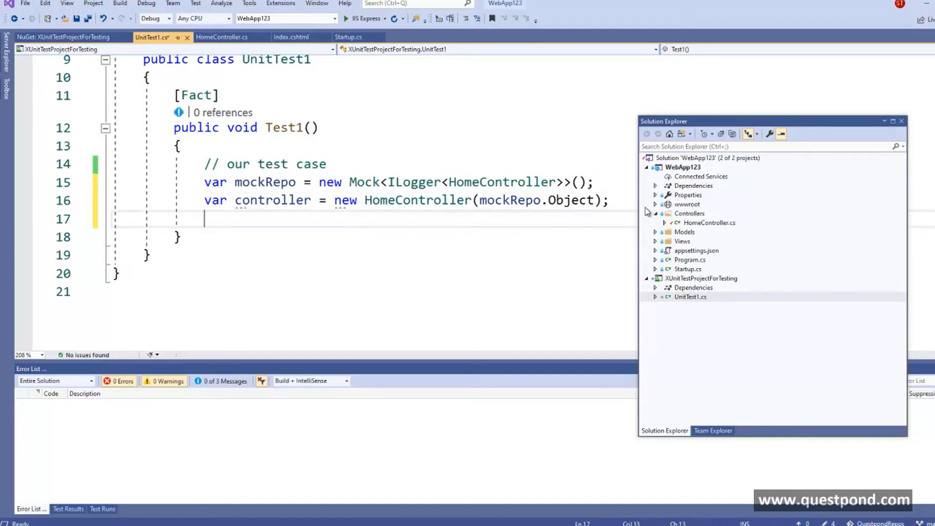
key(ctrl+s)
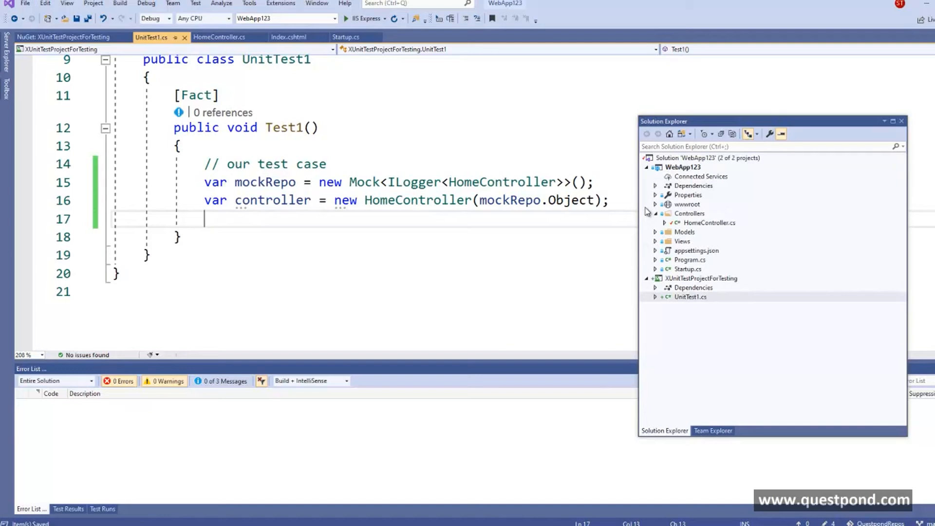
Rename the controller variable in Test1 to cntr and return to the empty line below it.
double_click(241, 204)
text(cntr)
key(Down)
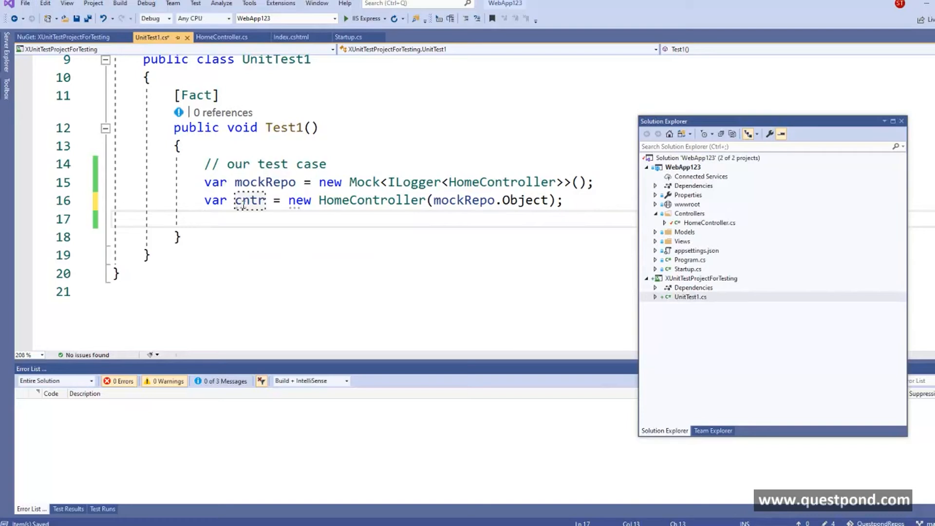
text(cntr)
key(Escape)
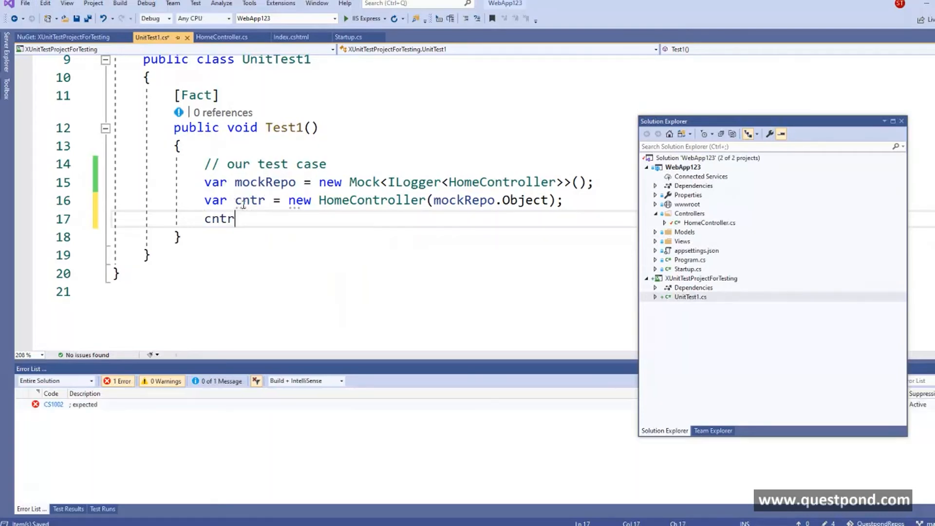
key(BackSpace)
key(BackSpace)
key(BackSpace)
key(BackSpace)
Declare a result variable in Test1 that calls cntr.Index() and casts the return value with the as operator.
text(var result = cntr.)
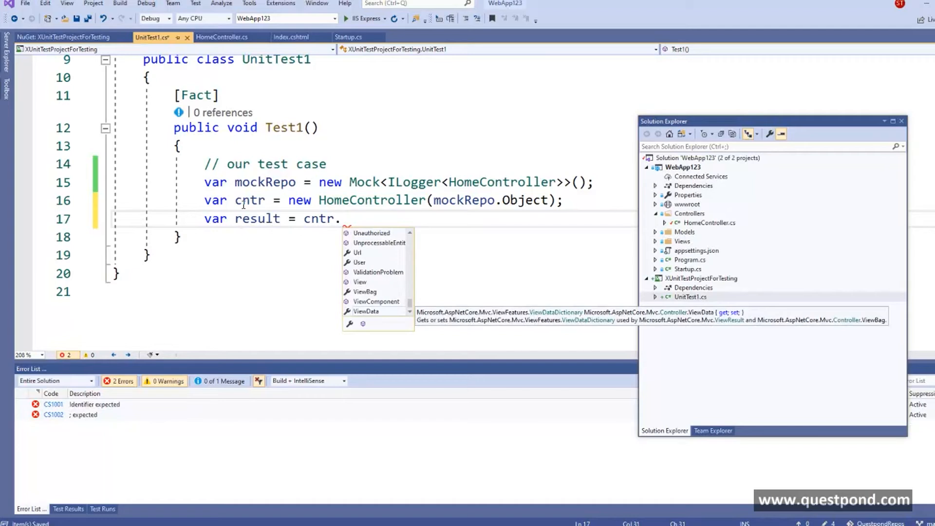
text(in)
key(Tab)
text(() as v)
text(iw)
key(BackSpace)
text(ew)
key(ctrl+space)
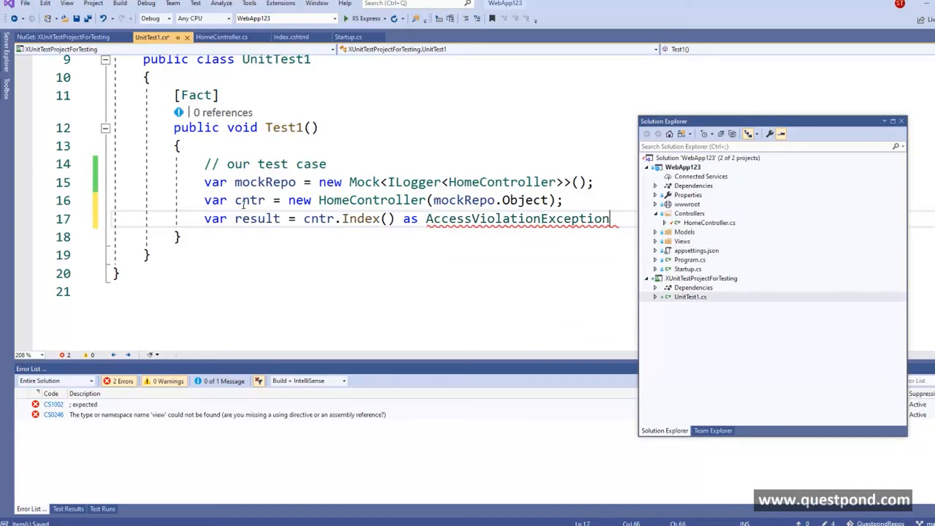
Replace the wrongly completed cast type after cntr.Index() with ViewResult and end the statement with a semicolon.
key(BackSpace)
key(BackSpace)
key(BackSpace)
key(BackSpace)
key(BackSpace)
key(BackSpace)
key(BackSpace)
key(BackSpace)
key(BackSpace)
key(BackSpace)
key(BackSpace)
key(BackSpace)
key(BackSpace)
key(BackSpace)
key(BackSpace)
key(BackSpace)
key(BackSpace)
key(BackSpace)
key(BackSpace)
key(BackSpace)
text(ViewResul)
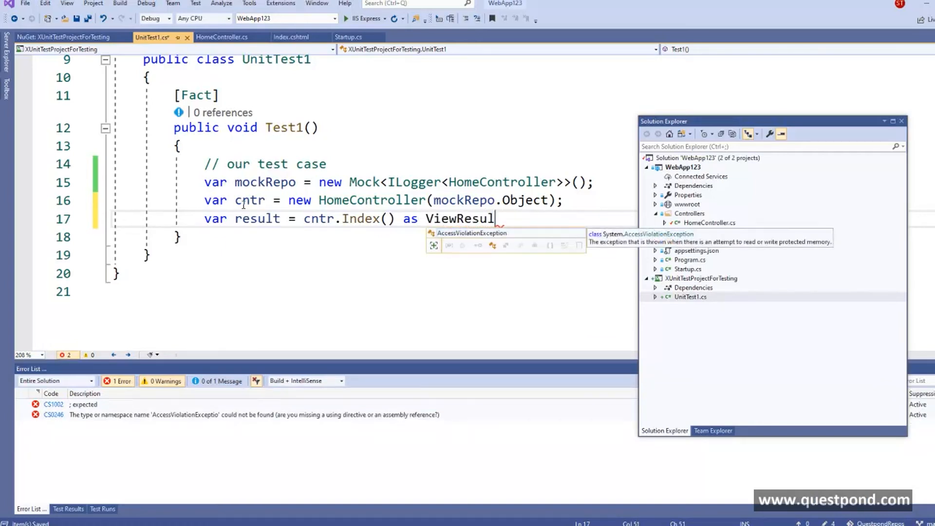
text(t;)
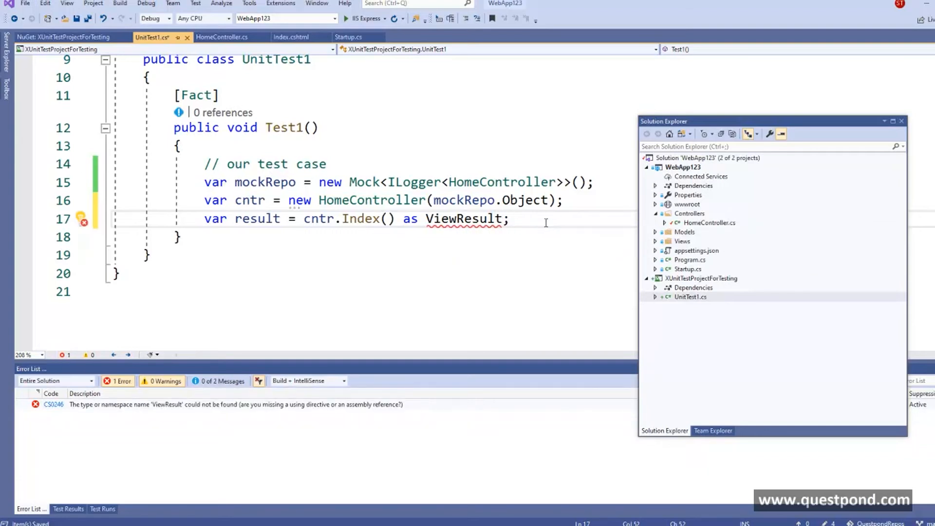
Add parentheses after ViewResult in Test1 and apply the suggested fix that adds its missing using directive.
text(())
mouse_move(444, 226)
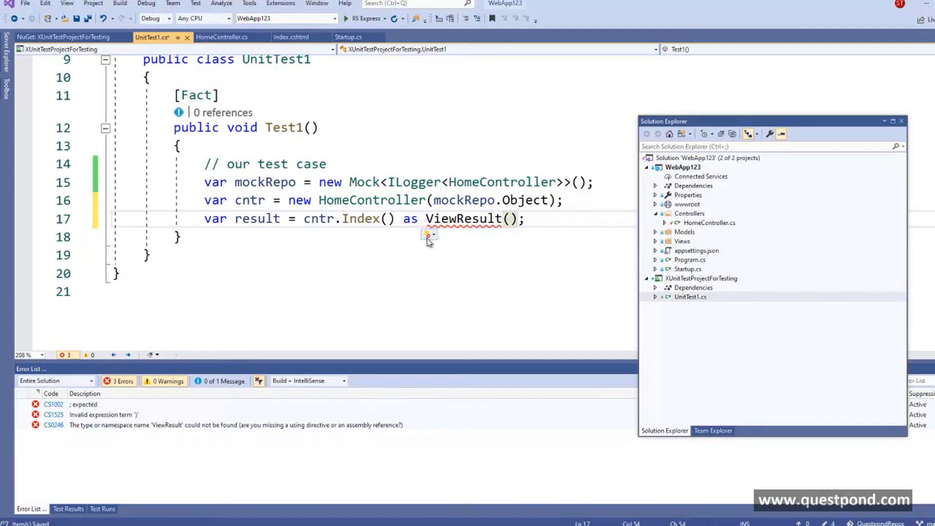
click(428, 239)
click(437, 246)
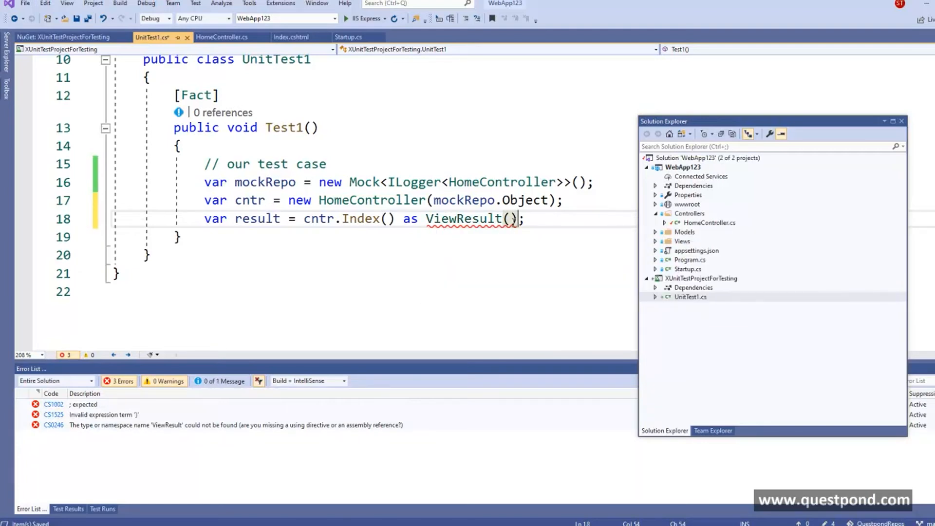
key(BackSpace)
key(BackSpace)
text(())
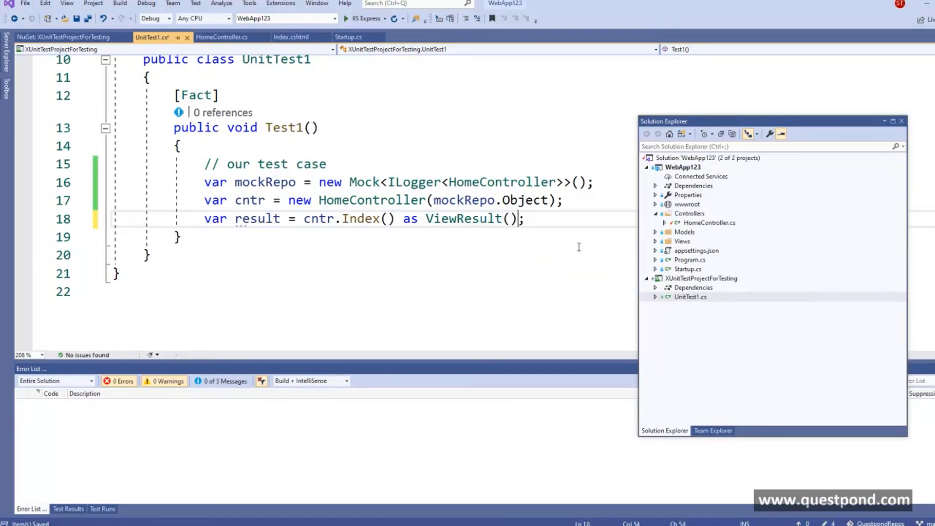
key(Return)
text(resu)
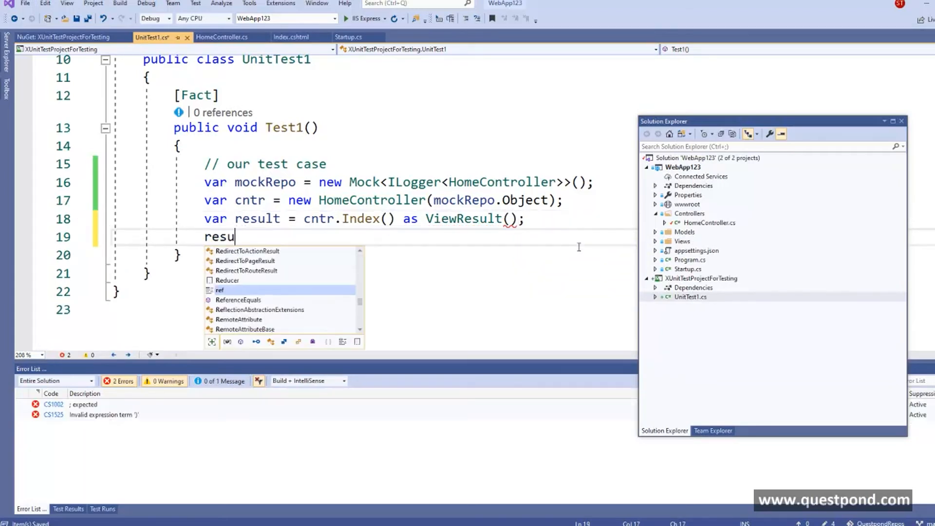
text(lt.vi)
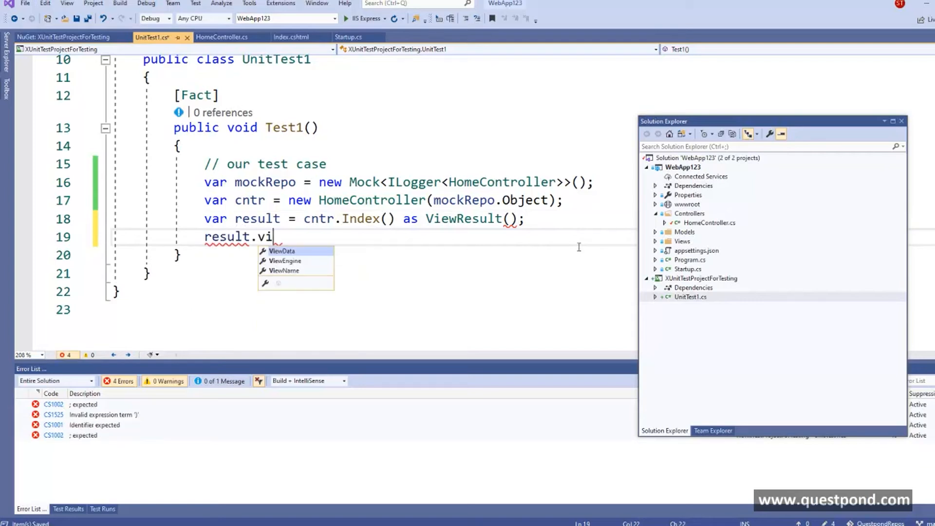
key(Escape)
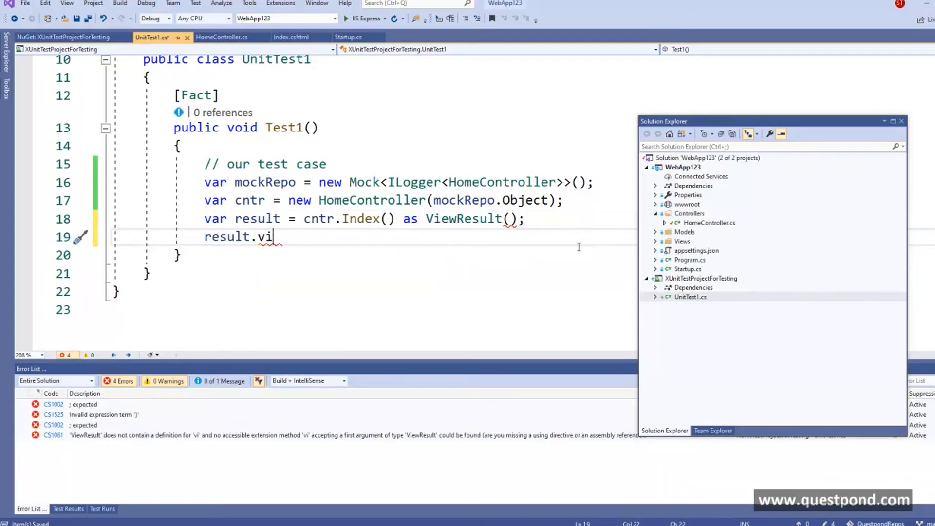
Remove the parentheses after ViewResult and delete the unfinished result.vi line below it.
click(520, 221)
key(BackSpace)
key(BackSpace)
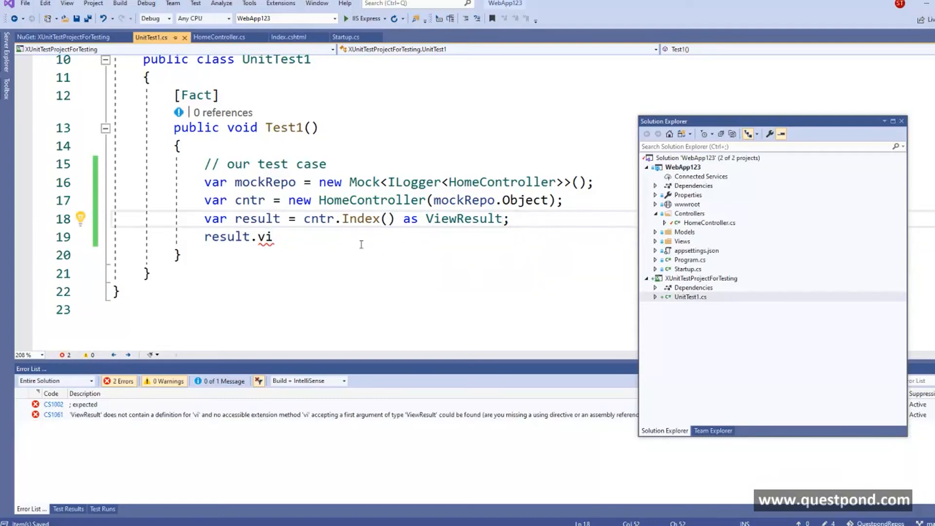
triple_click(266, 239)
key(Delete)
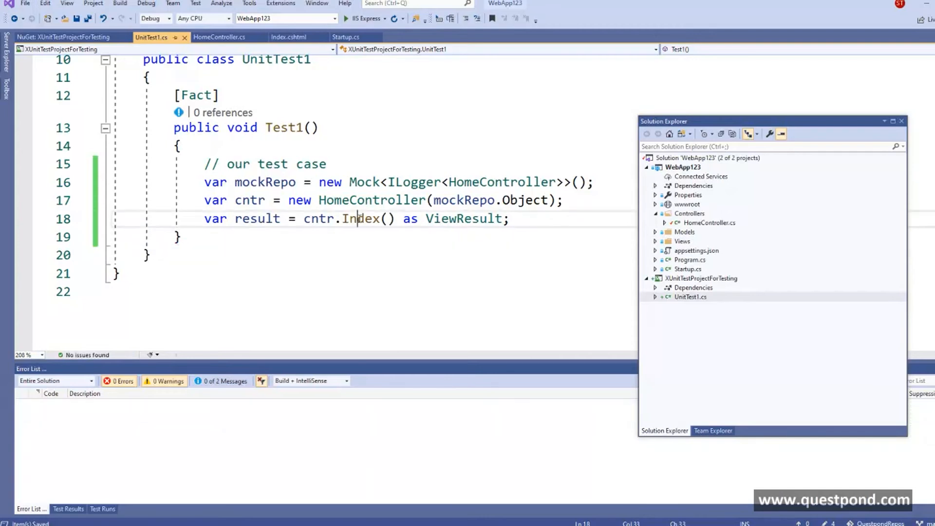
Check the ViewData entry in the definition of Index, and return to UnitTest1.cs to add an empty line below the result declaration.
right_click(361, 222)
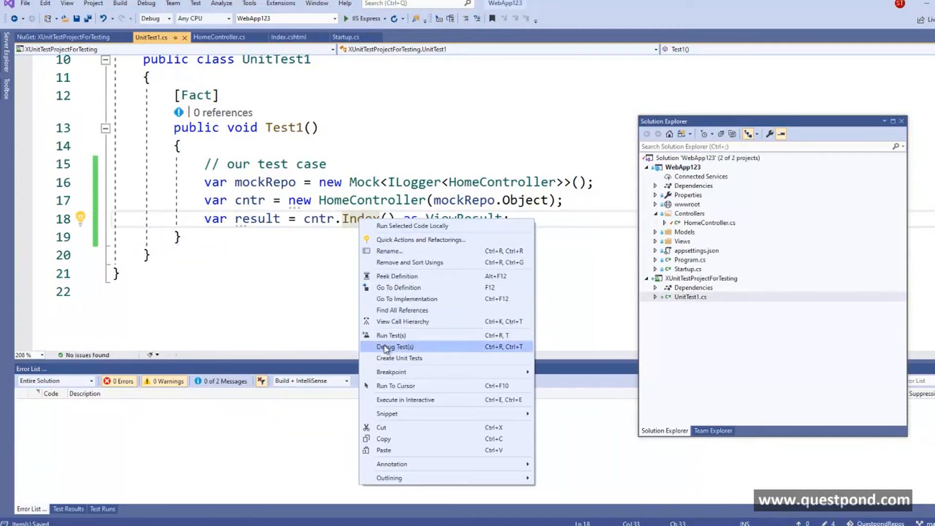
click(392, 288)
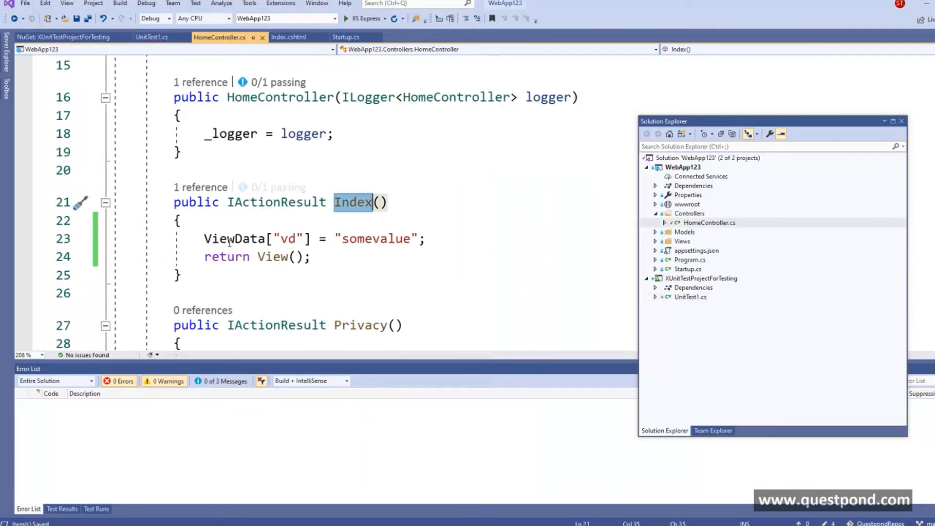
click(205, 238)
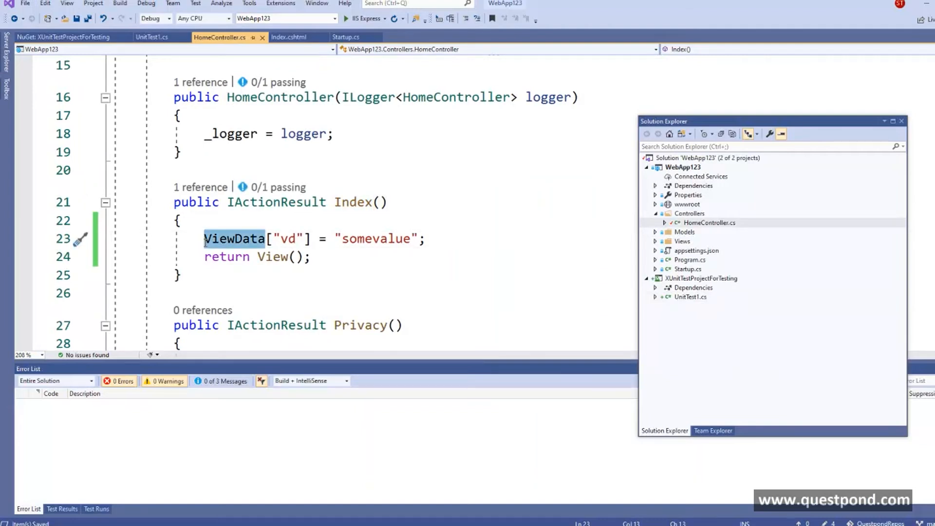
click(147, 38)
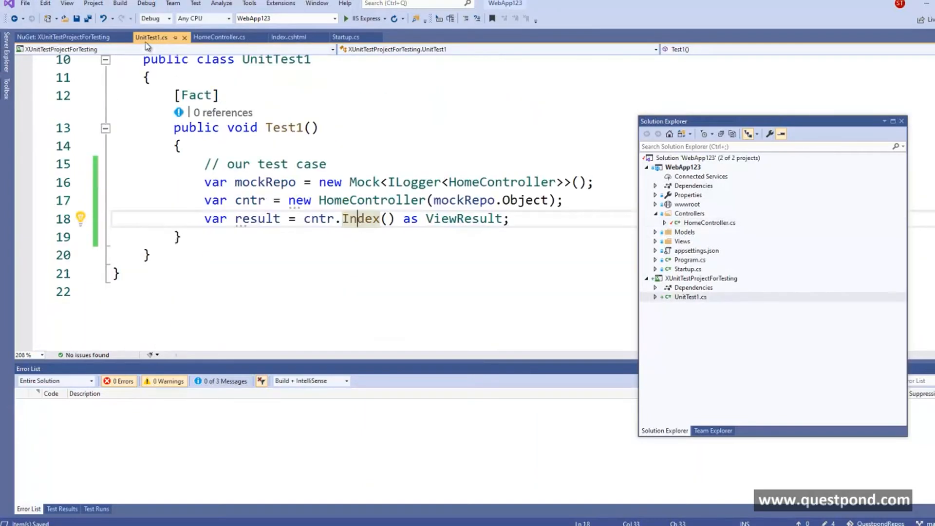
click(512, 225)
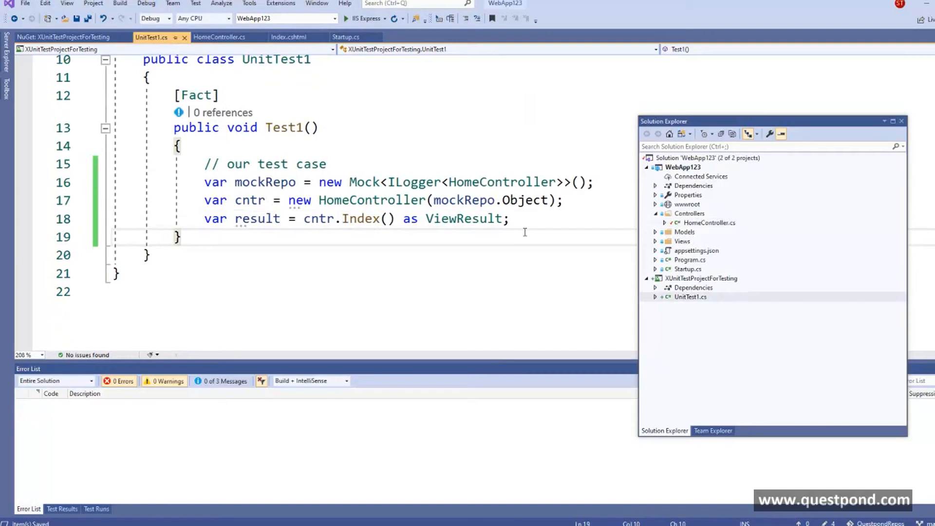
key(Return)
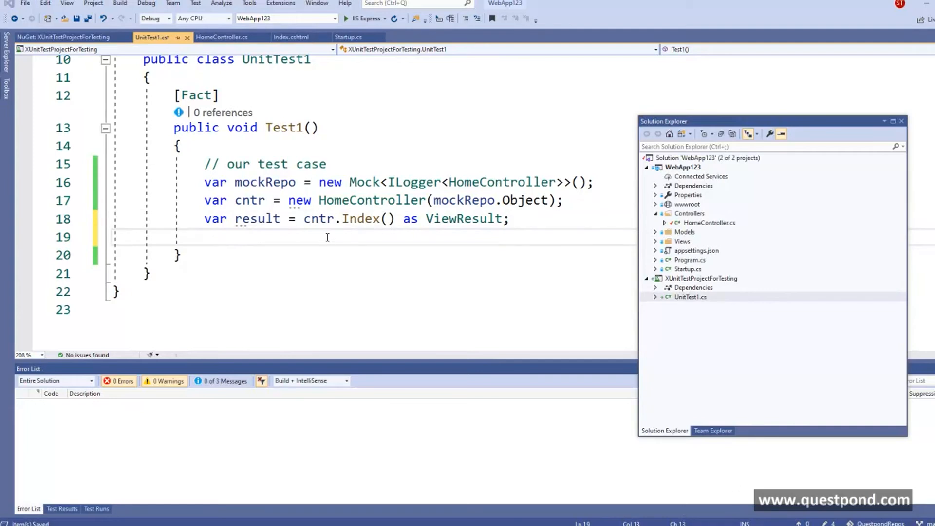
Start an Assert.Equal call with empty parentheses on the new line in Test1.
text(asse)
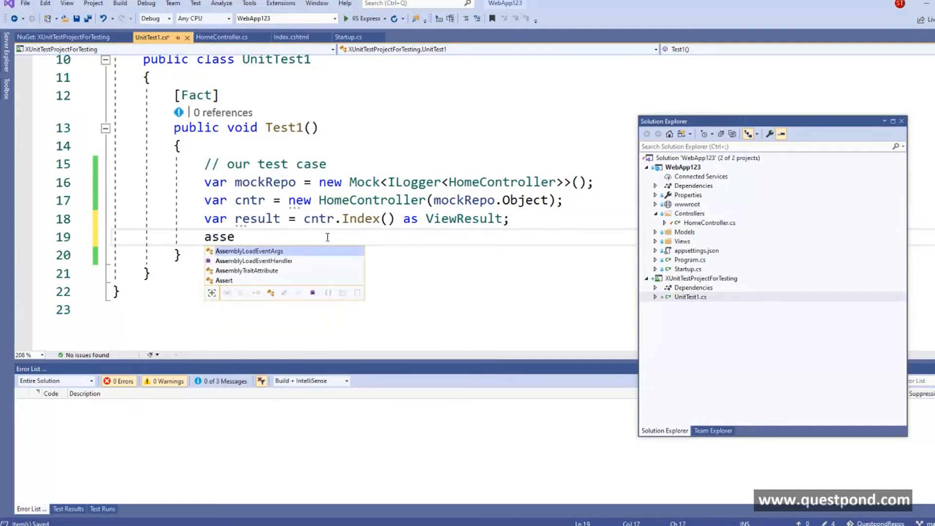
text(rt.are)
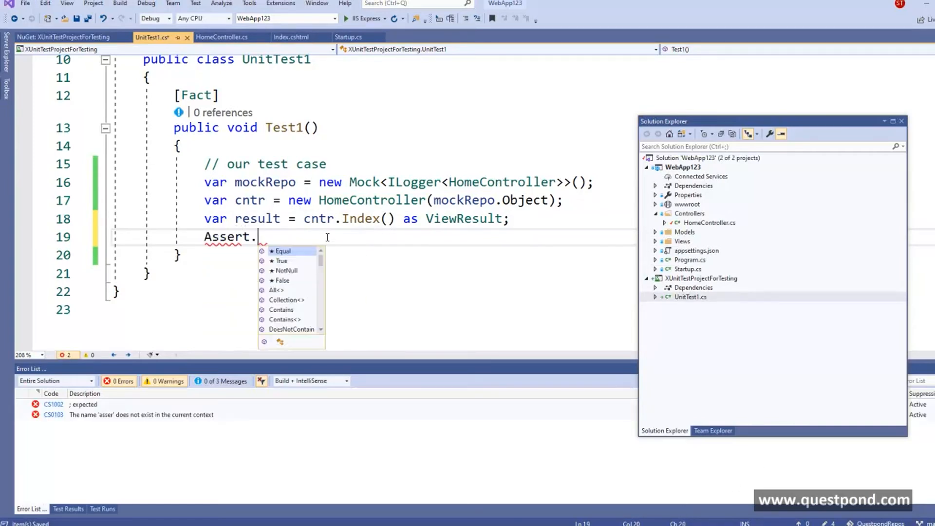
key(BackSpace)
key(BackSpace)
key(BackSpace)
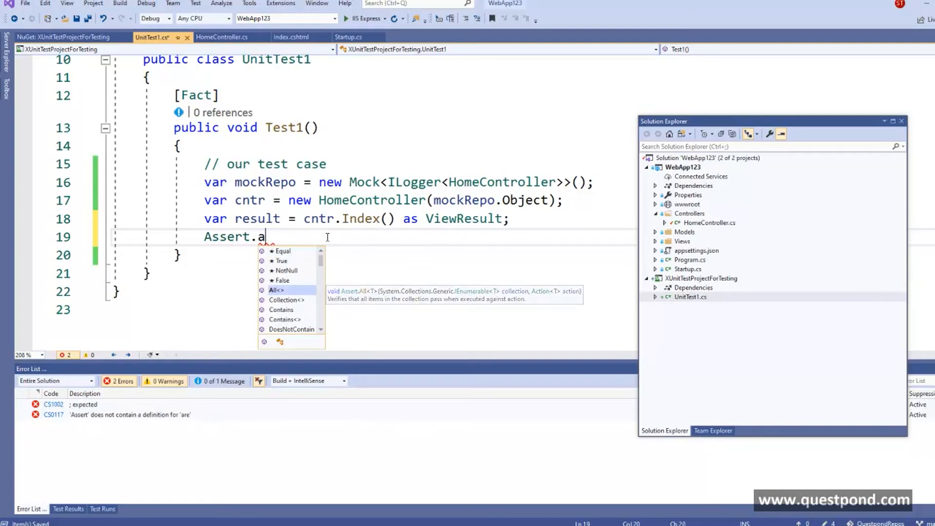
text(eq)
key(Tab)
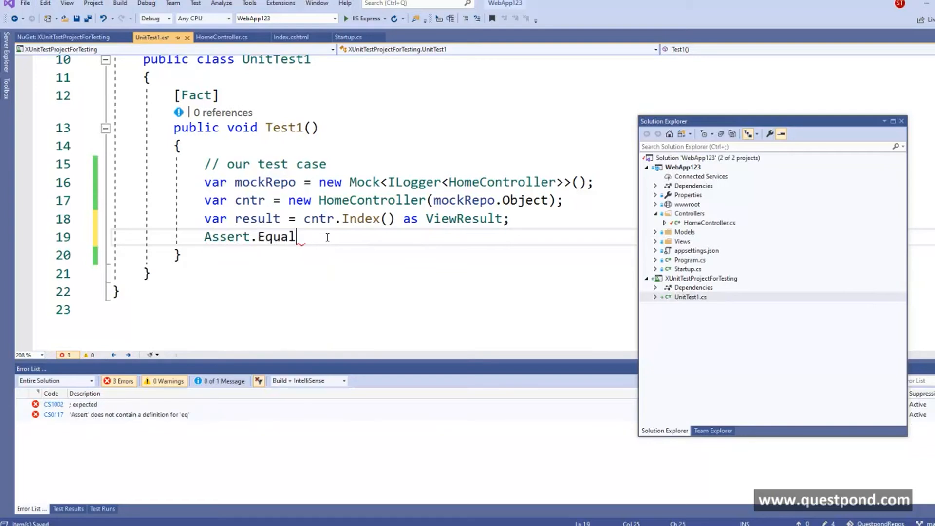
text(()
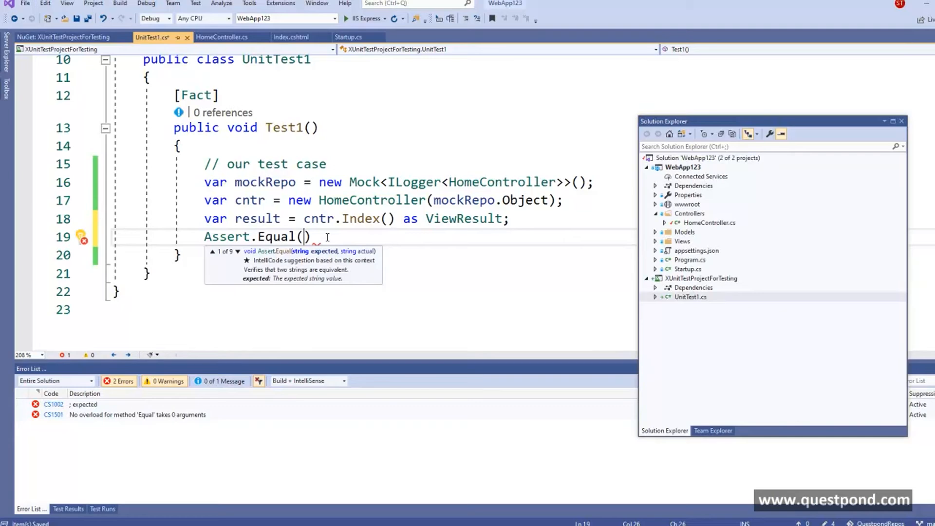
Look up the ViewData value in HomeController.cs and enter "somevalue" as the expected argument of Assert.Equal in Test1.
click(222, 37)
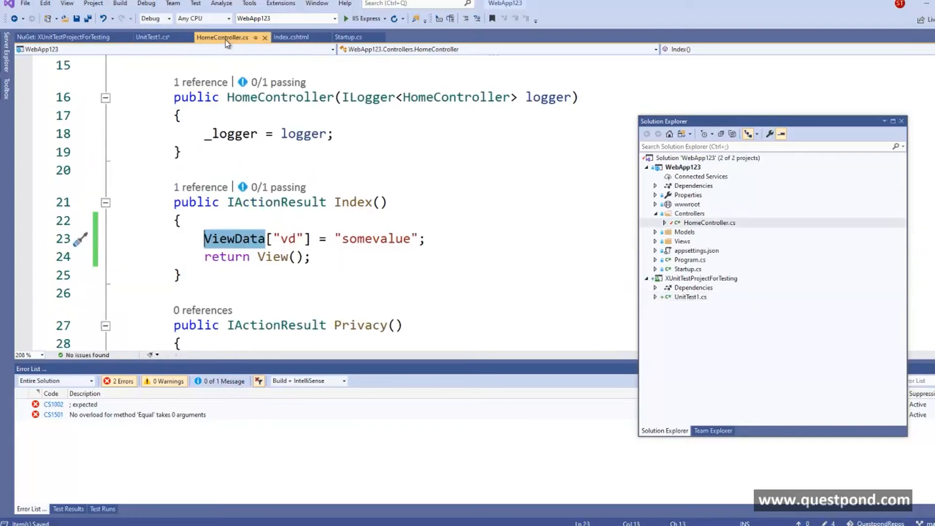
double_click(376, 239)
click(54, 39)
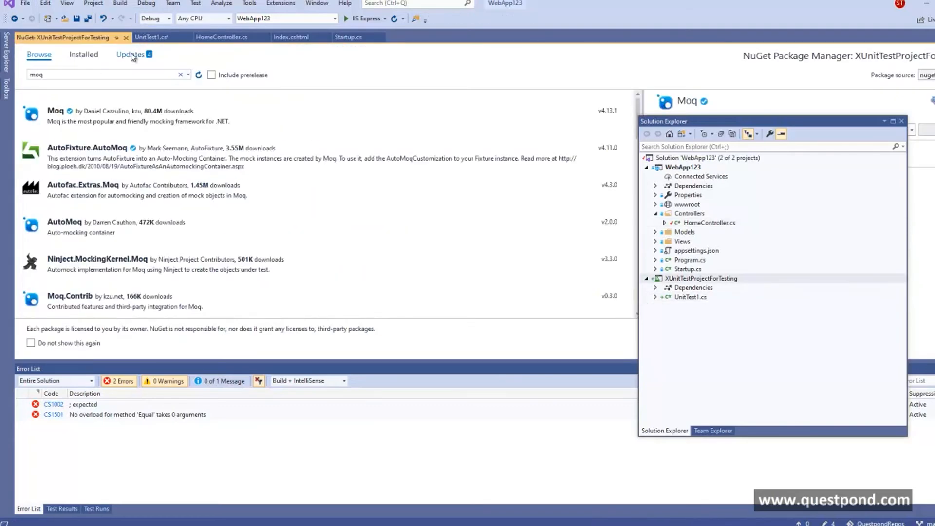
click(152, 37)
key(BackSpace)
text(()
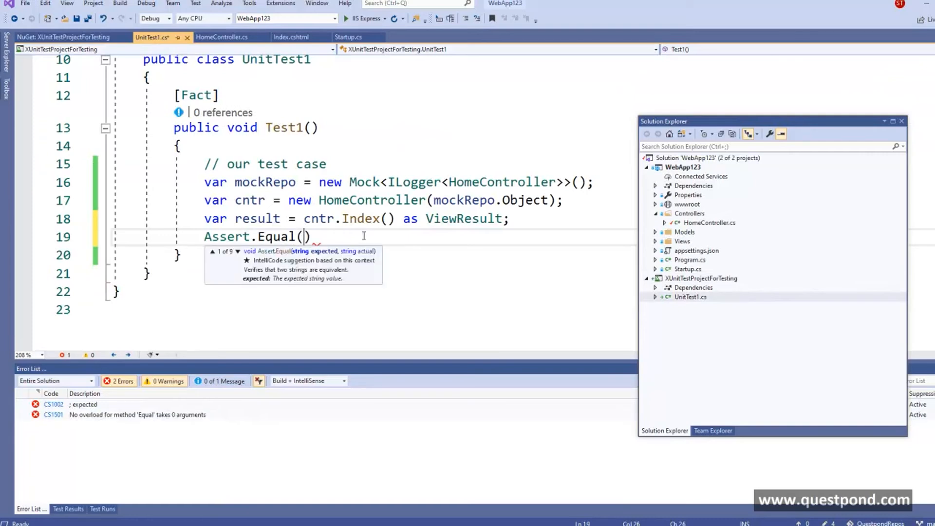
text("somevalue)
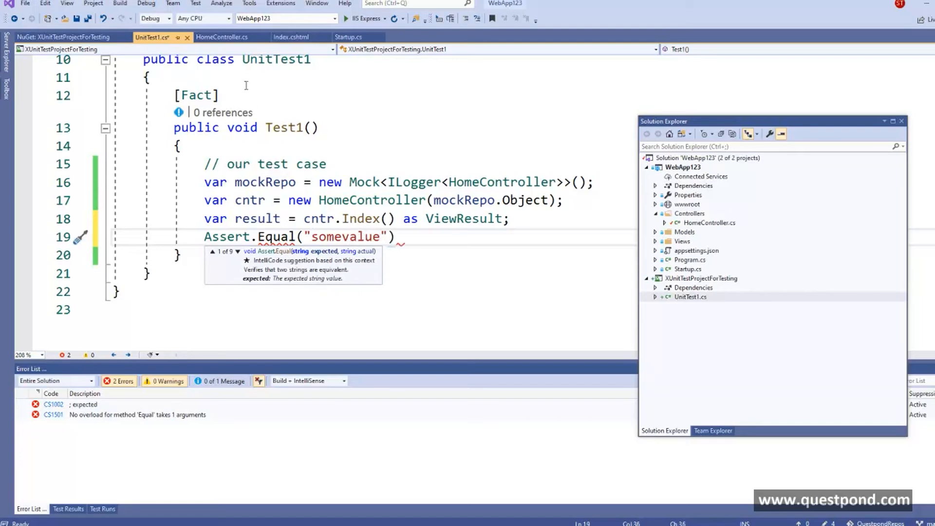
Recheck the ViewData key in HomeController.cs, complete the assertion with result.ViewData["vd"] as the actual argument, and save UnitTest1.cs.
click(228, 38)
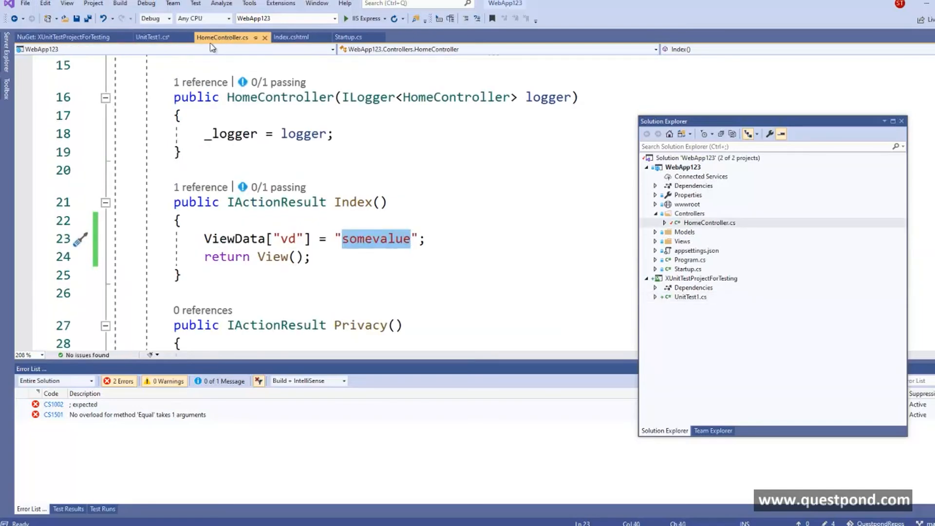
click(68, 37)
click(146, 37)
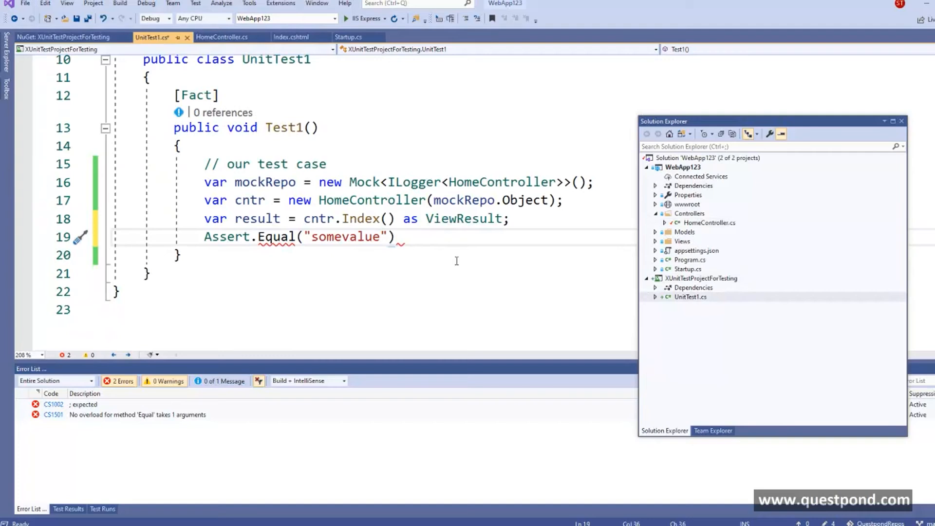
text(, resu)
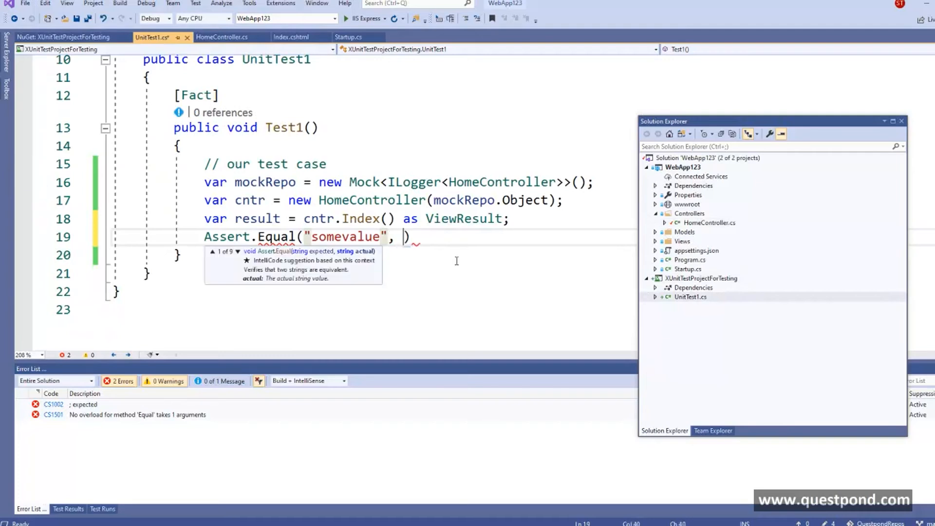
text(lt.)
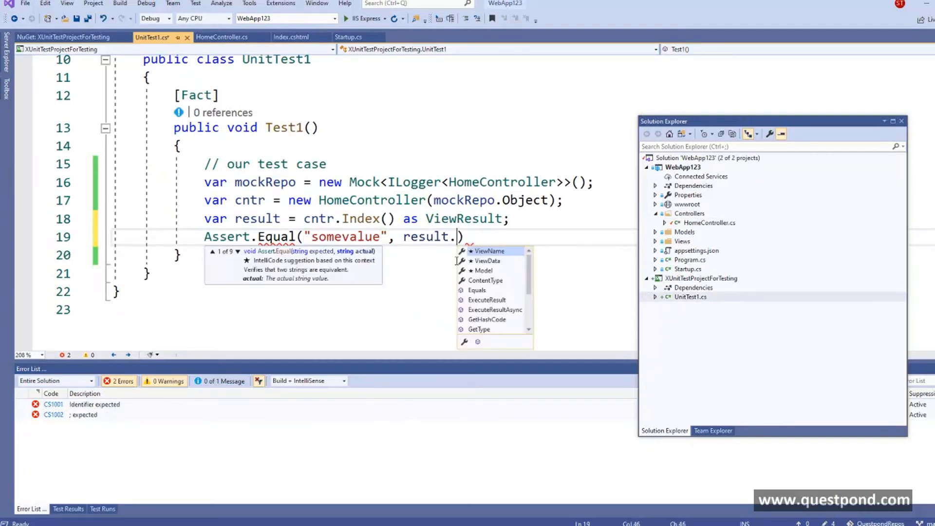
key(Tab)
text([")
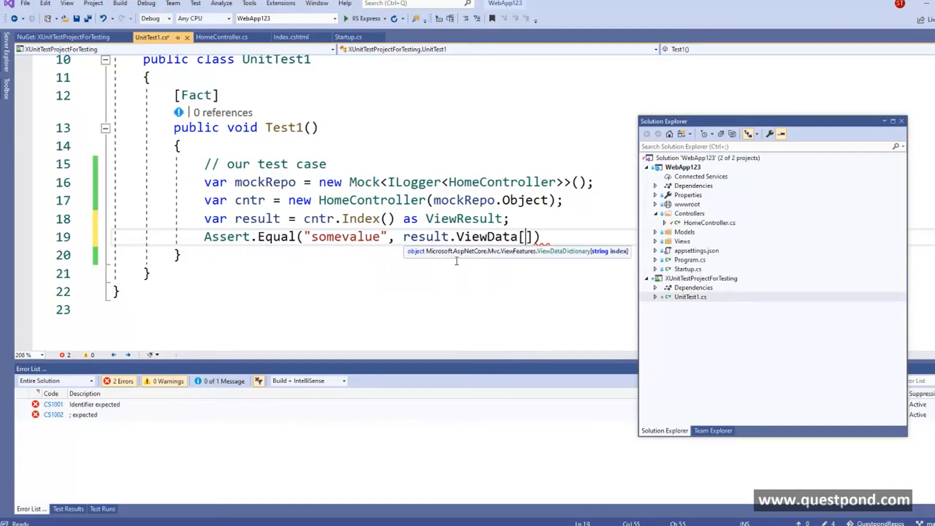
text(vd")
key(Right)
key(Right)
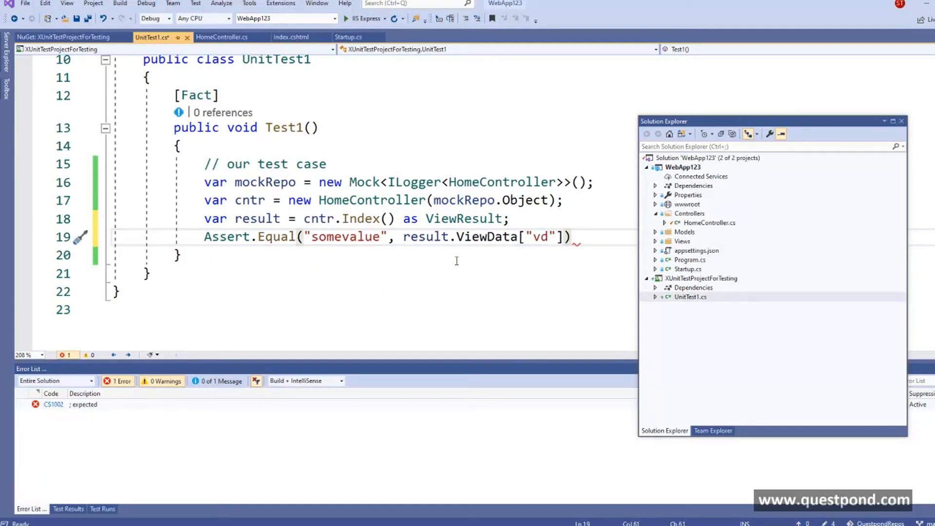
text(;)
key(ctrl+s)
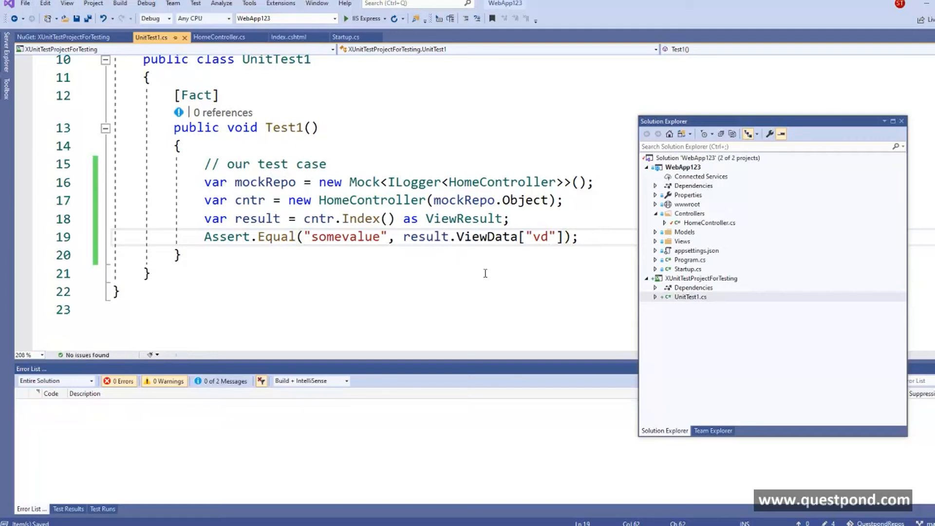
Run the tests in UnitTest1.cs, expand the XUnitTestProjectForTesting results down to Test1 and widen the Test Explorer window.
right_click(682, 297)
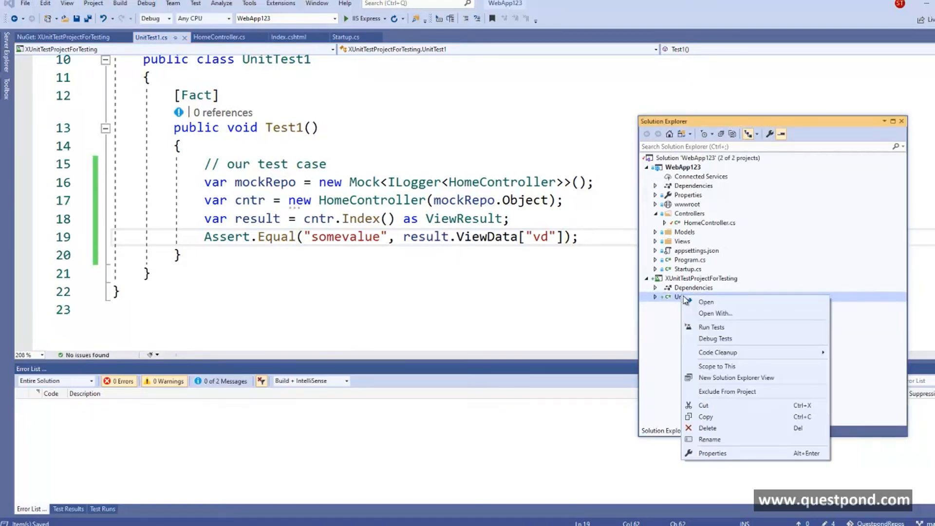
click(702, 327)
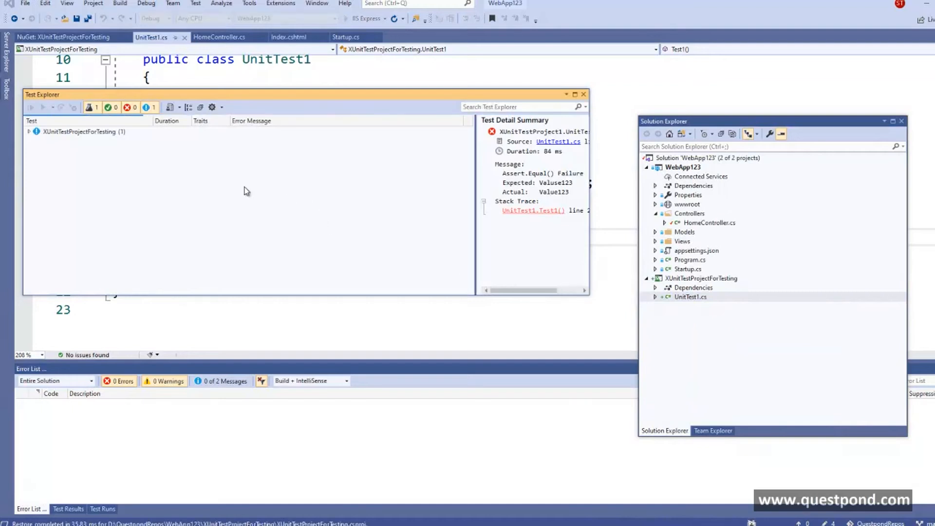
click(30, 131)
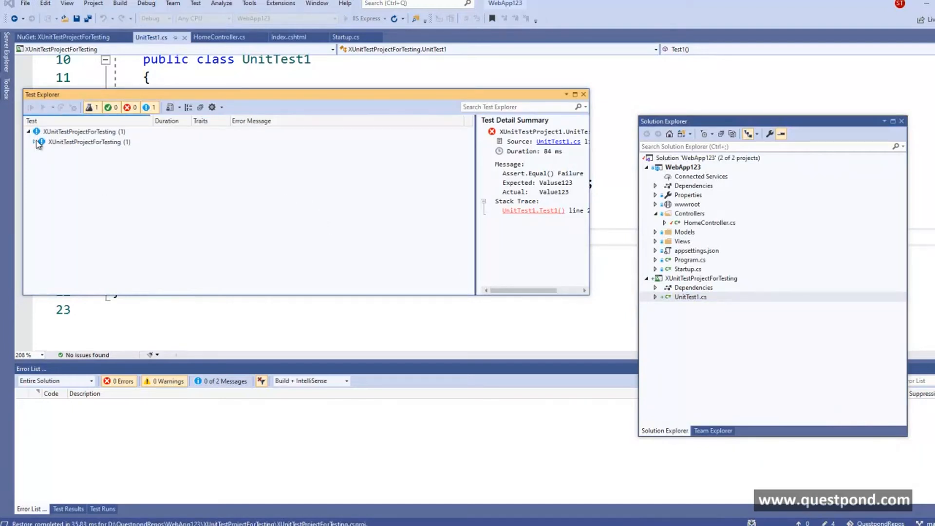
click(35, 143)
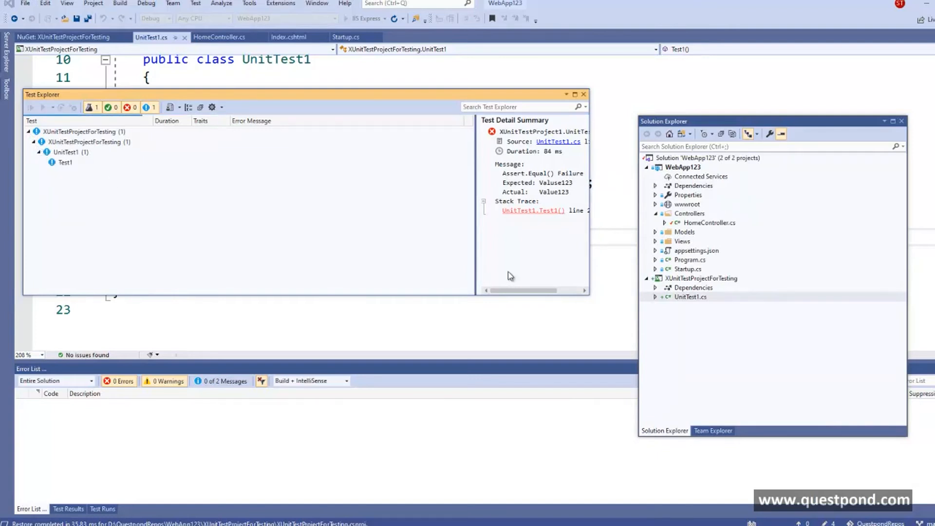
drag(589, 242, 643, 234)
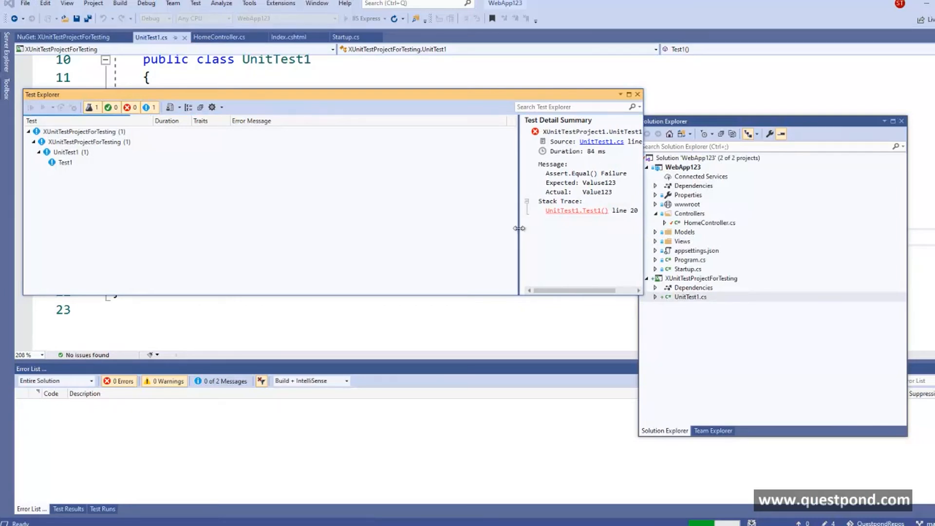
Widen the Test Detail Summary pane, inspect Test1's result, and close Test Explorer.
drag(518, 228, 437, 230)
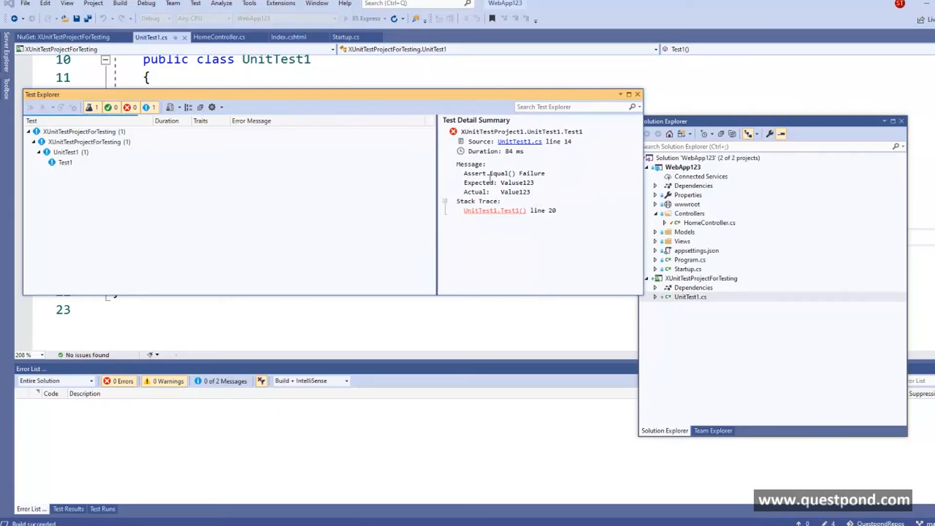
double_click(63, 162)
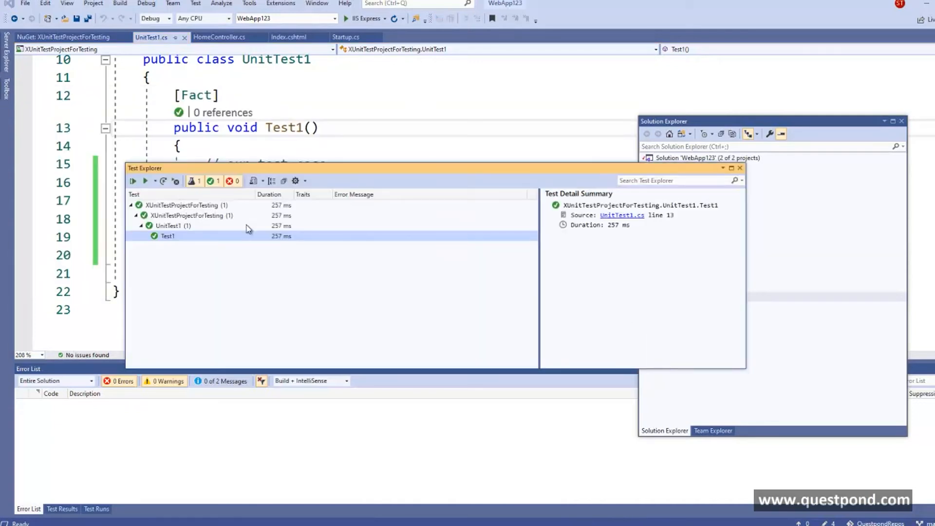
click(740, 168)
Replace the expected argument of Assert.Equal in Test1 with "soeothervalue" and save UnitTest1.cs.
click(361, 237)
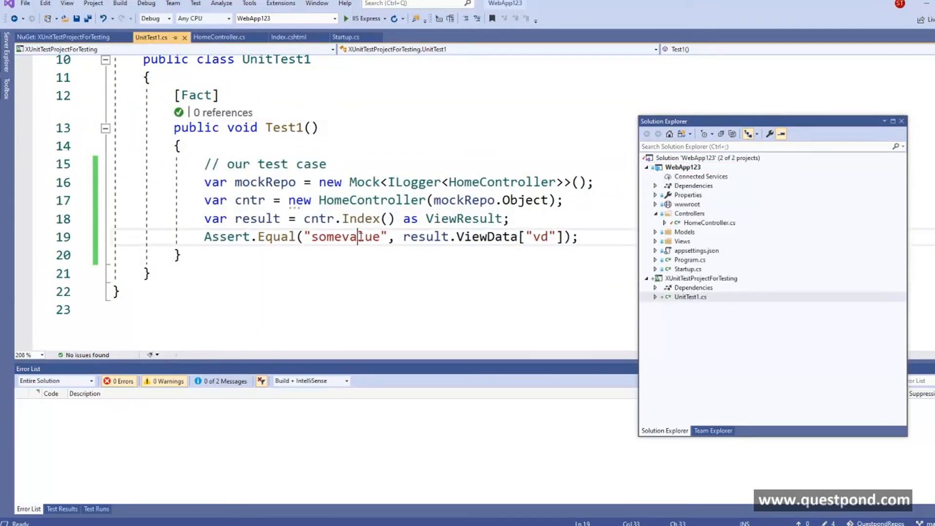
double_click(360, 237)
text(soeothervalue)
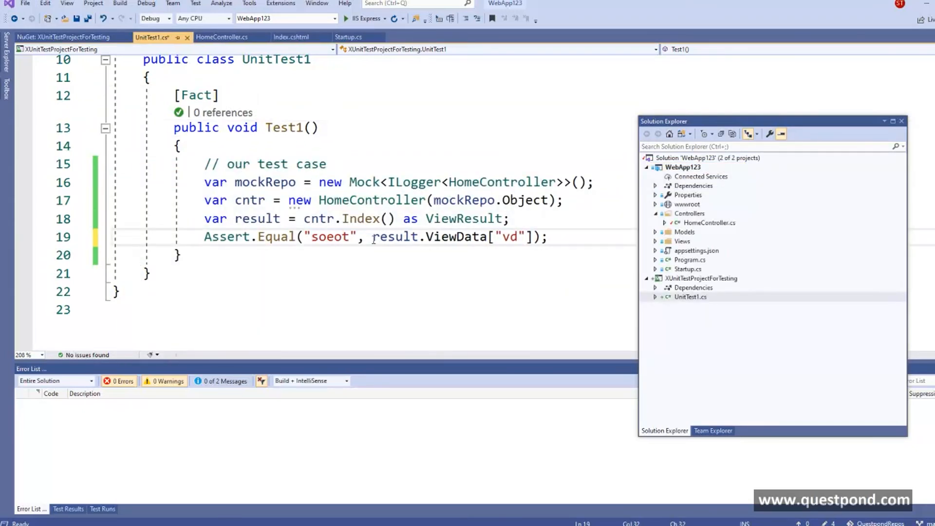
key(ctrl+s)
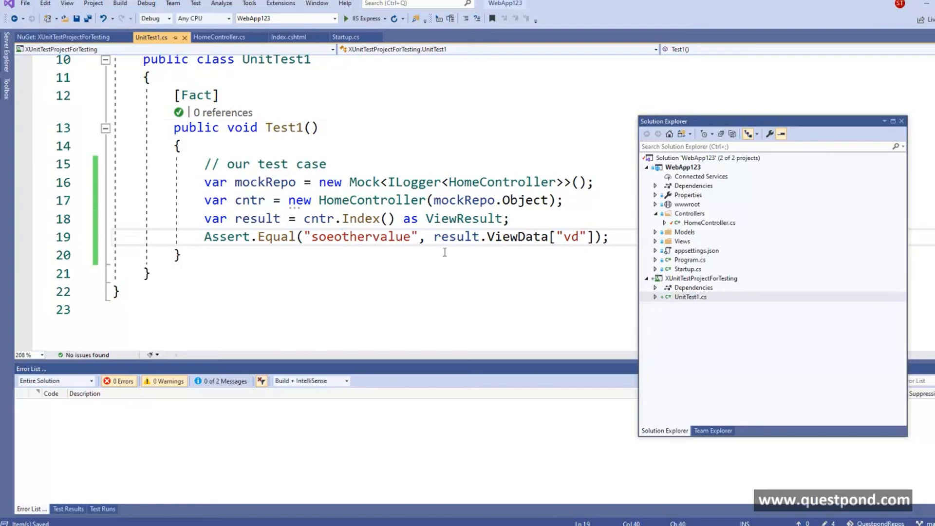
Rerun the tests in UnitTest1.cs and open Test1 from the results.
right_click(690, 298)
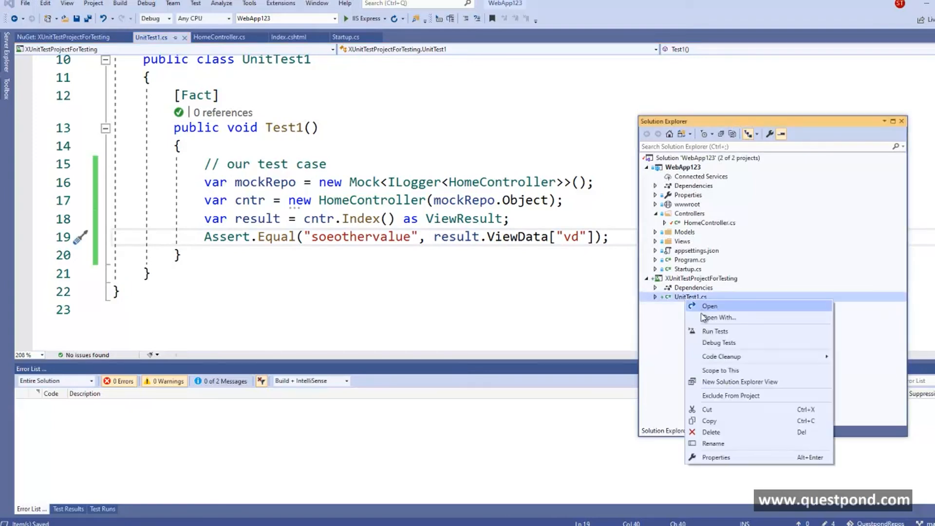
click(703, 331)
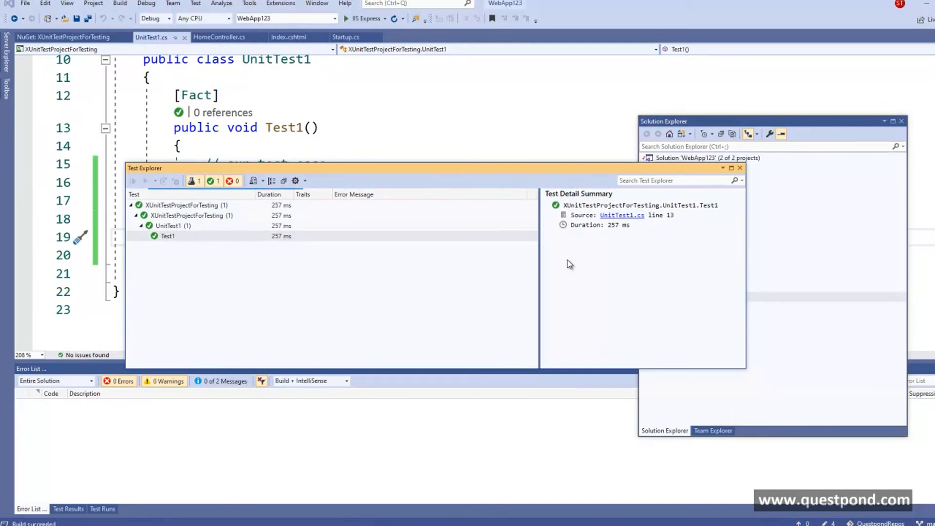
drag(338, 171, 363, 197)
double_click(245, 272)
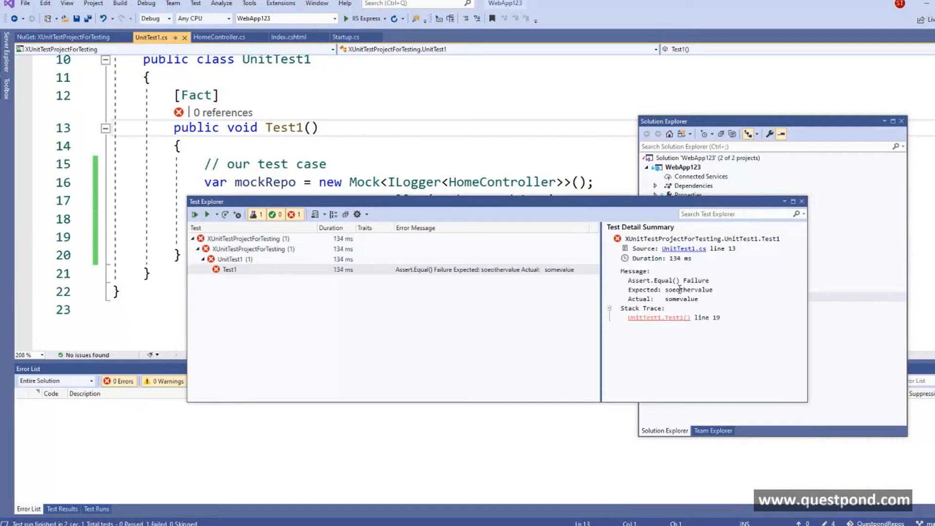
Compare the expected and actual values in Test1's detail summary, and return to the test code.
double_click(675, 299)
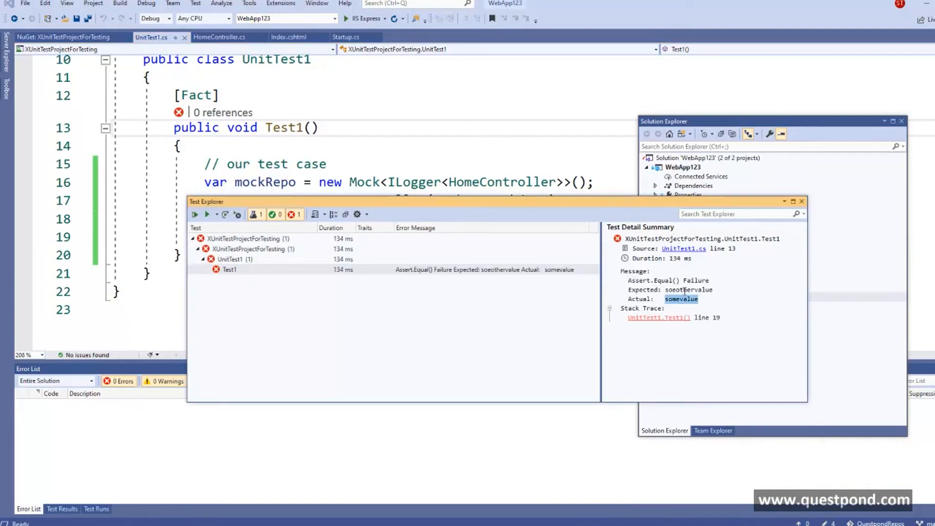
double_click(683, 290)
click(801, 201)
click(490, 266)
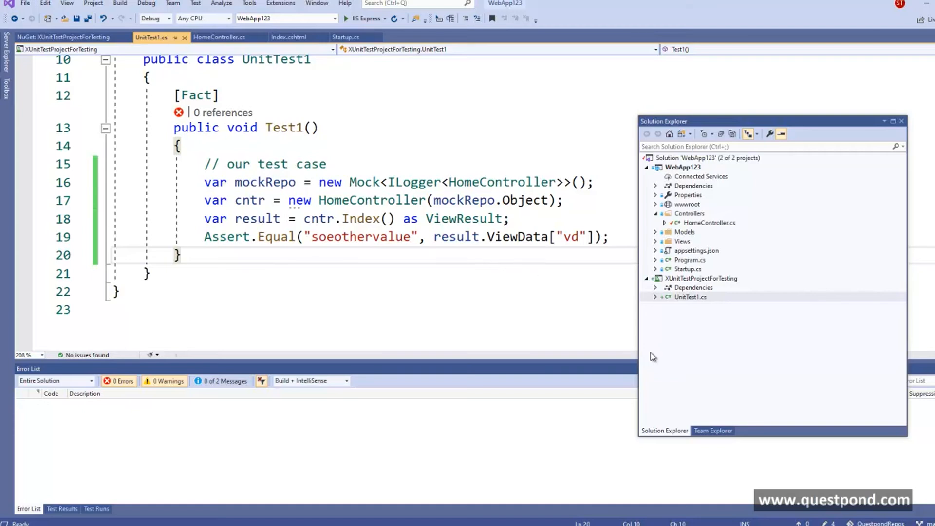
Commit all pending changes to the master branch with the message "Unit test case" and sync them.
click(705, 431)
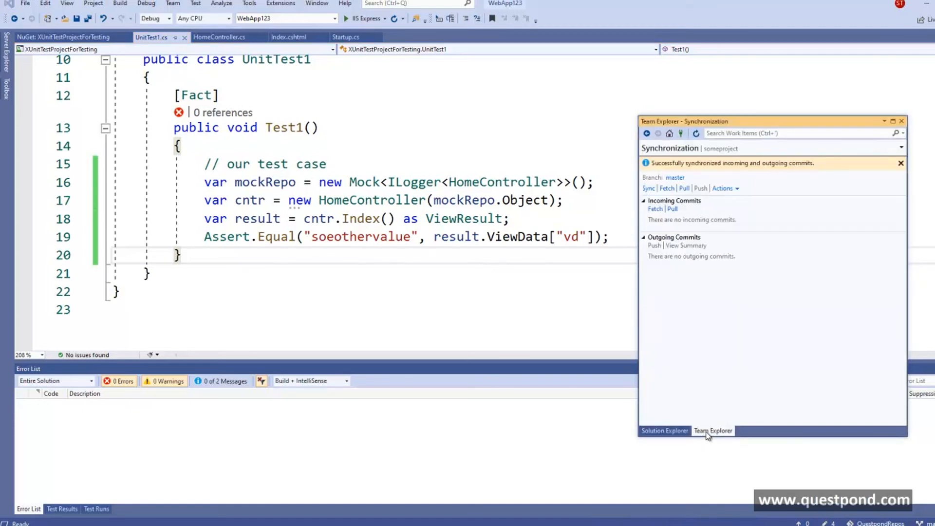
click(667, 435)
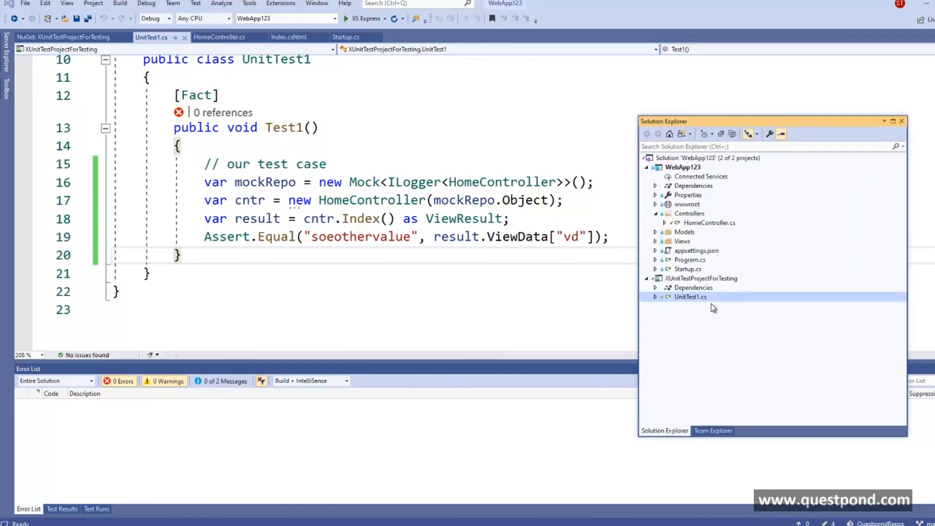
click(714, 431)
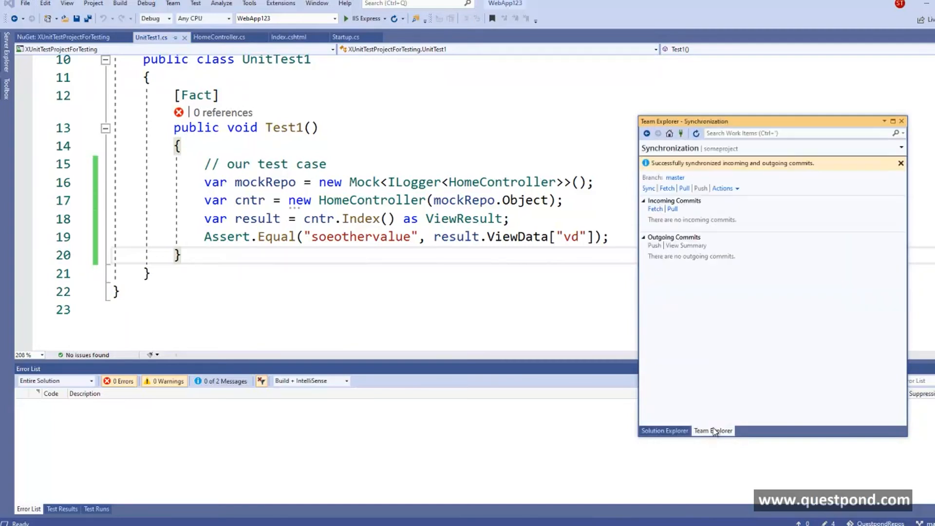
click(669, 134)
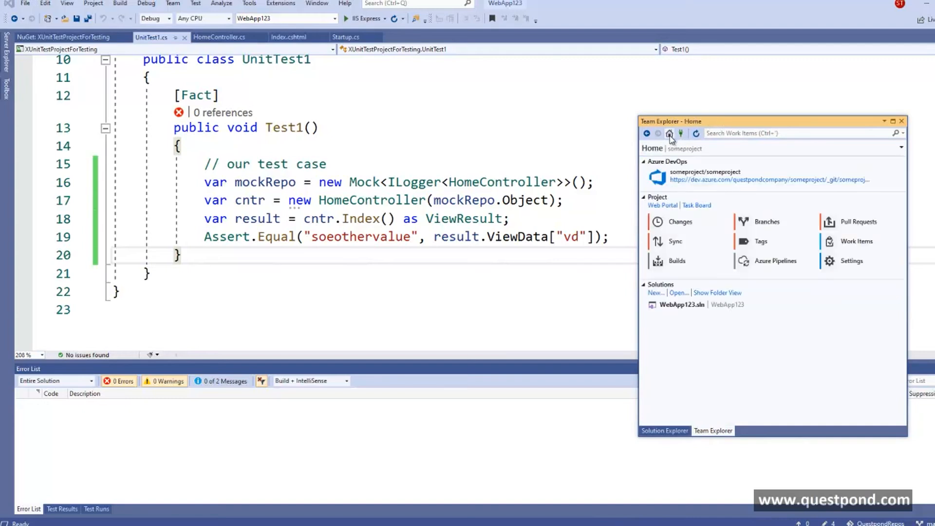
click(680, 225)
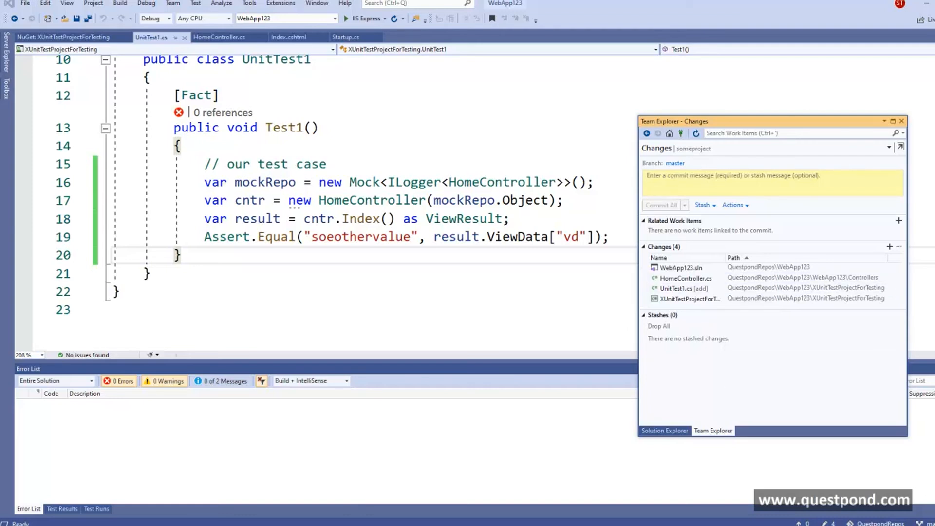
click(662, 177)
text(Unit test case)
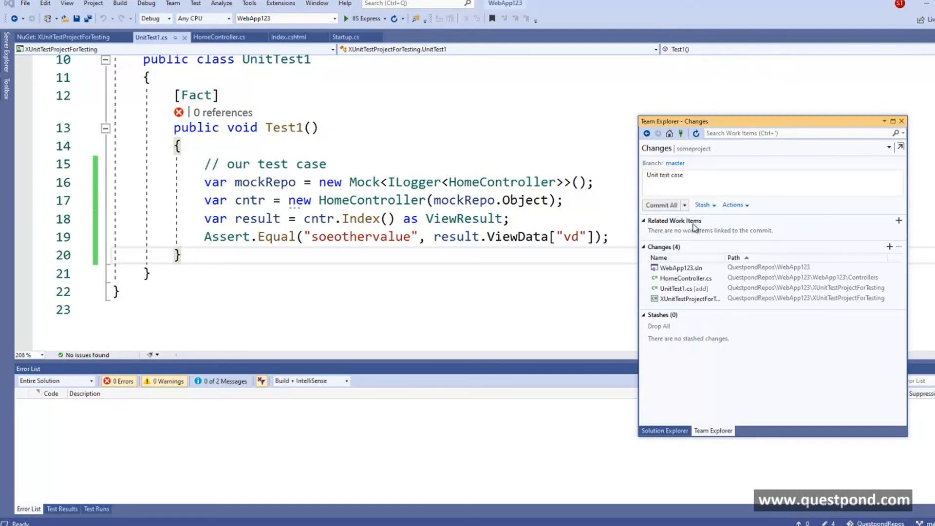
click(684, 205)
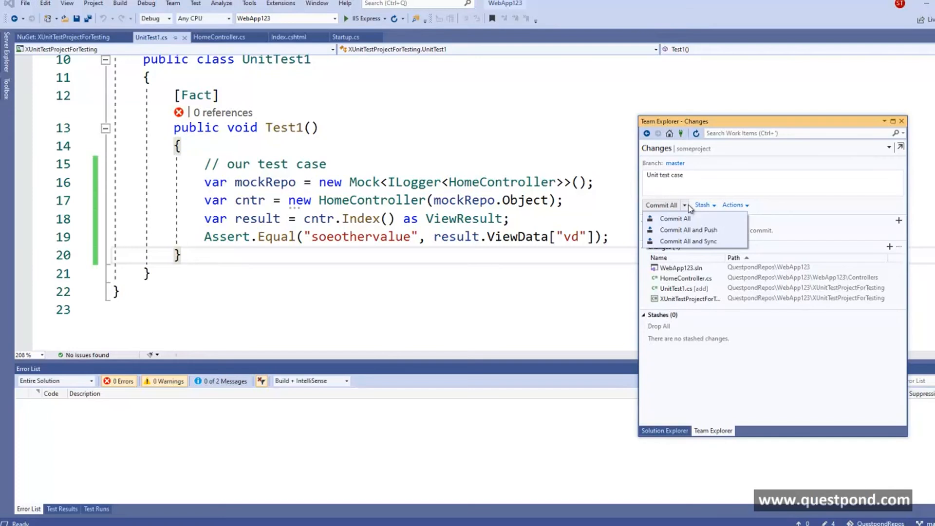
click(692, 242)
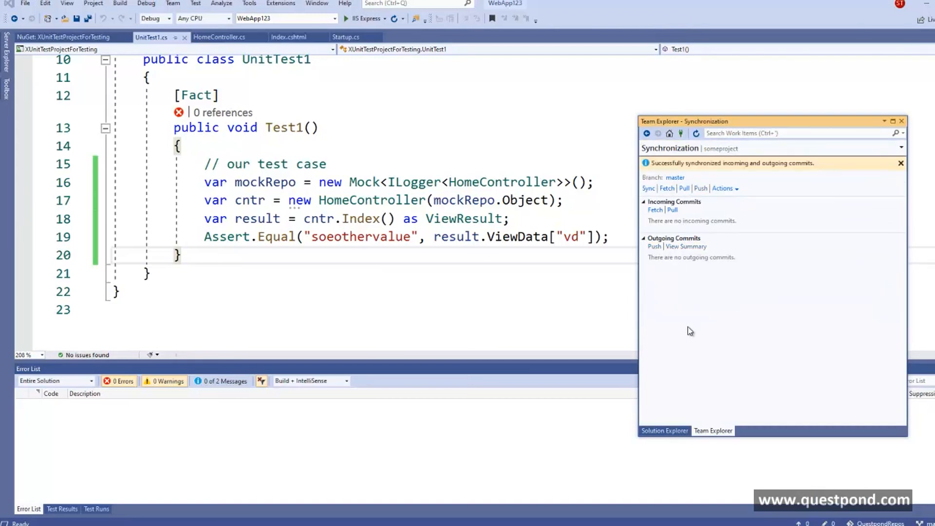
Switch to Azure DevOps in the browser and view UnitTest1.cs under WebApp123/XUnitTestProjectForTesting in the someproject repository.
click(683, 525)
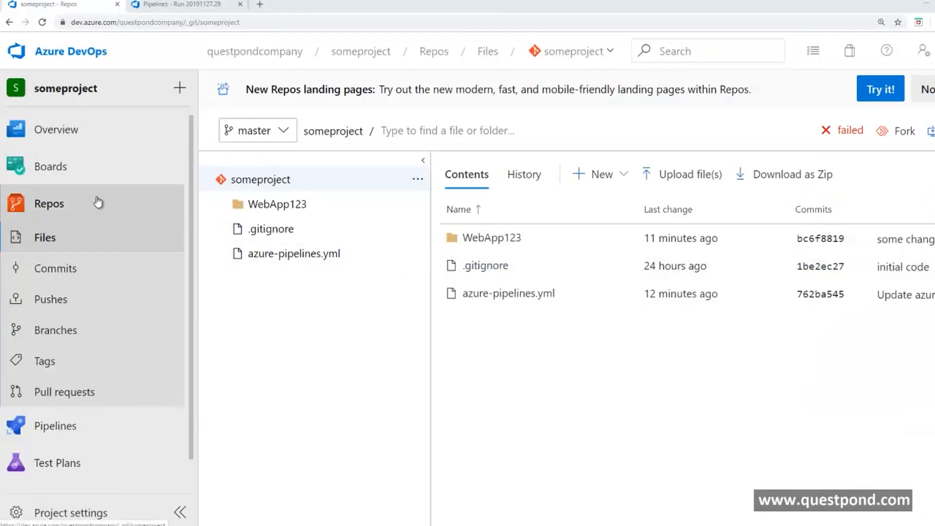
click(97, 202)
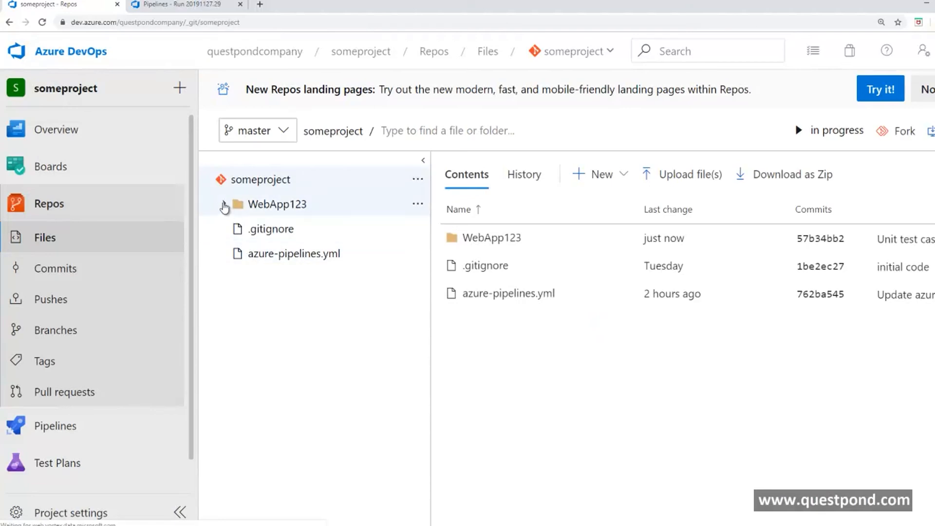
click(224, 205)
click(241, 253)
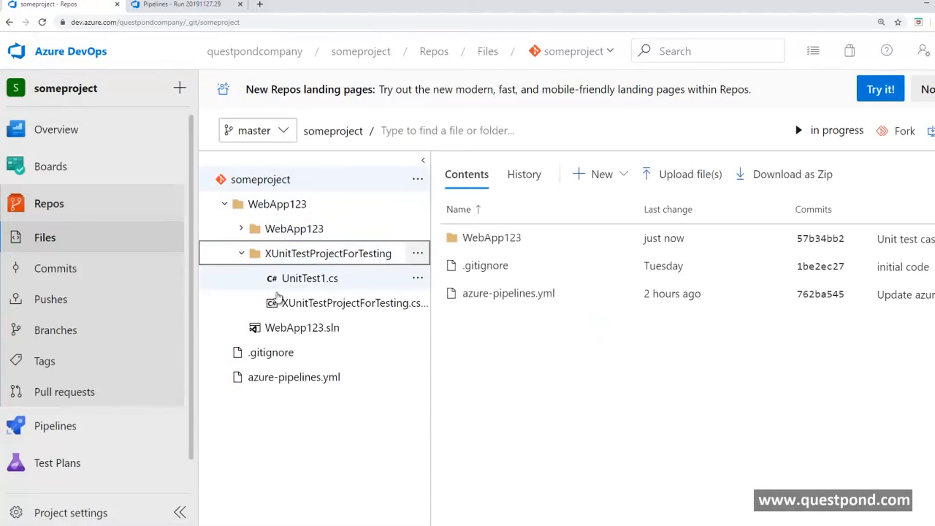
click(317, 280)
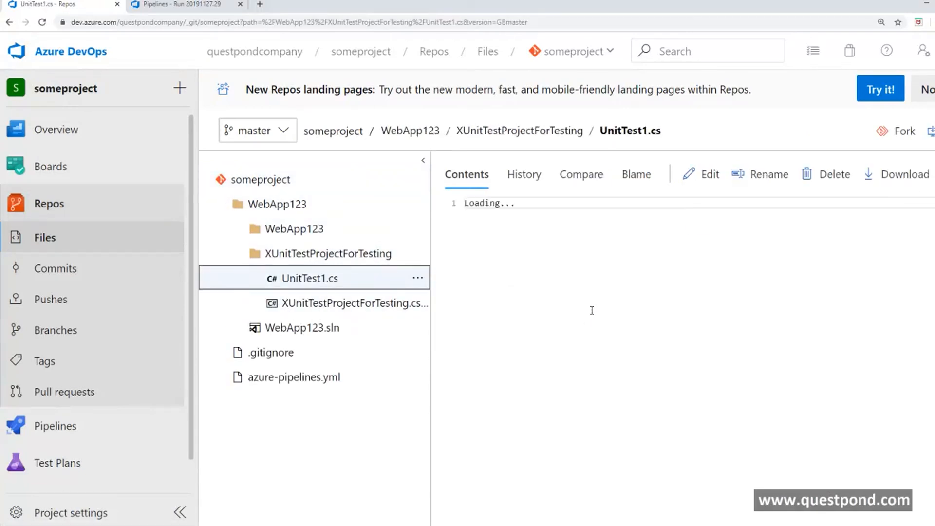
drag(519, 425, 769, 425)
click(770, 388)
click(330, 277)
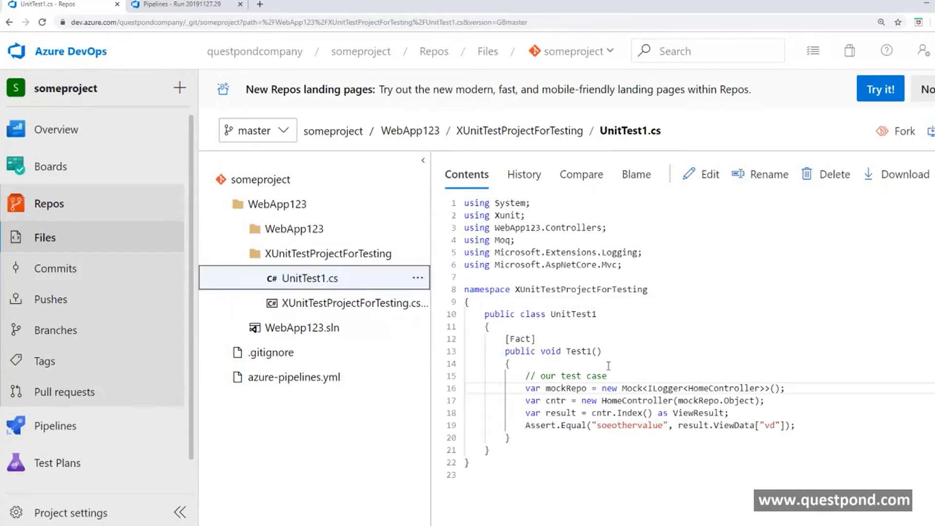
View the VSTest log of the job in someproject pipeline run #20191127.30 Unit test case.
click(58, 431)
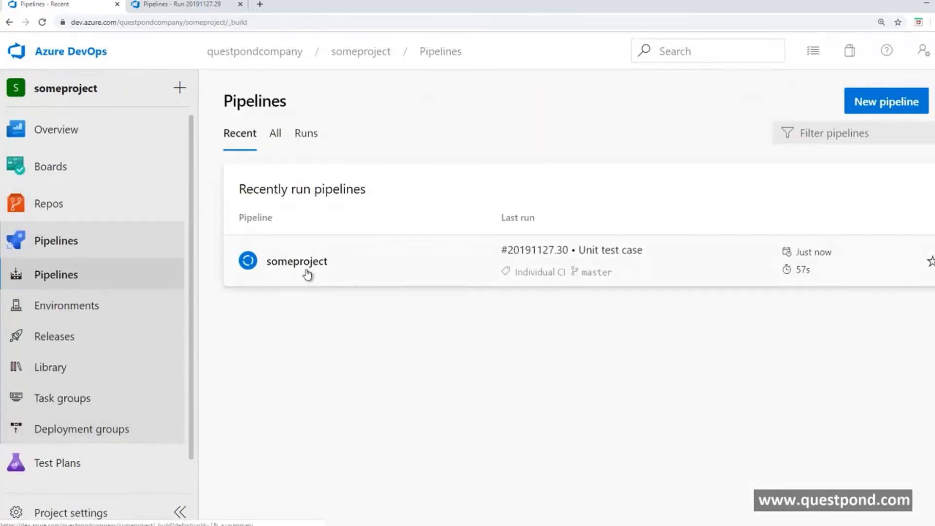
click(301, 262)
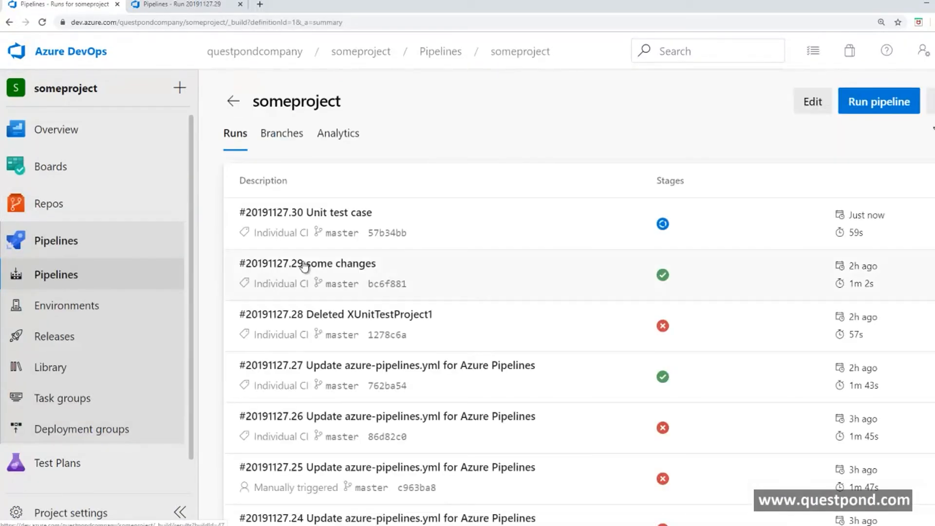
click(319, 213)
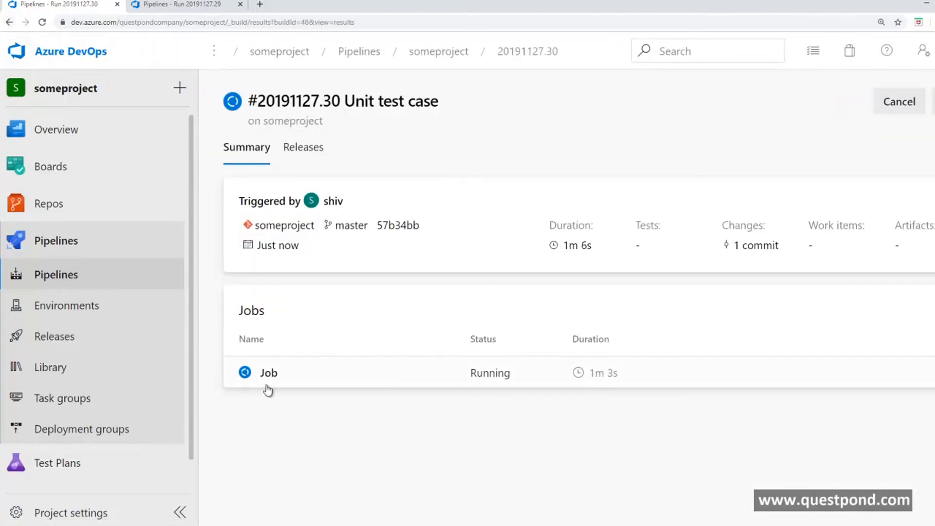
click(264, 374)
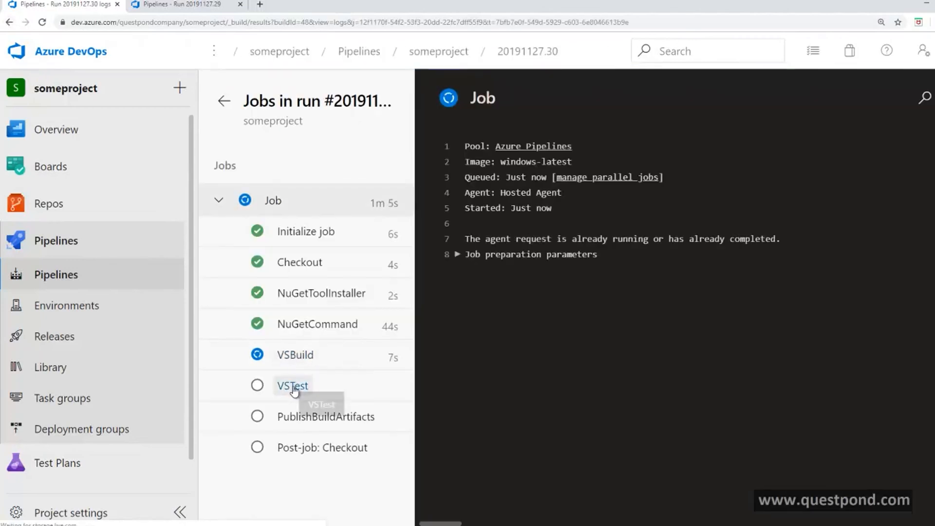
click(293, 386)
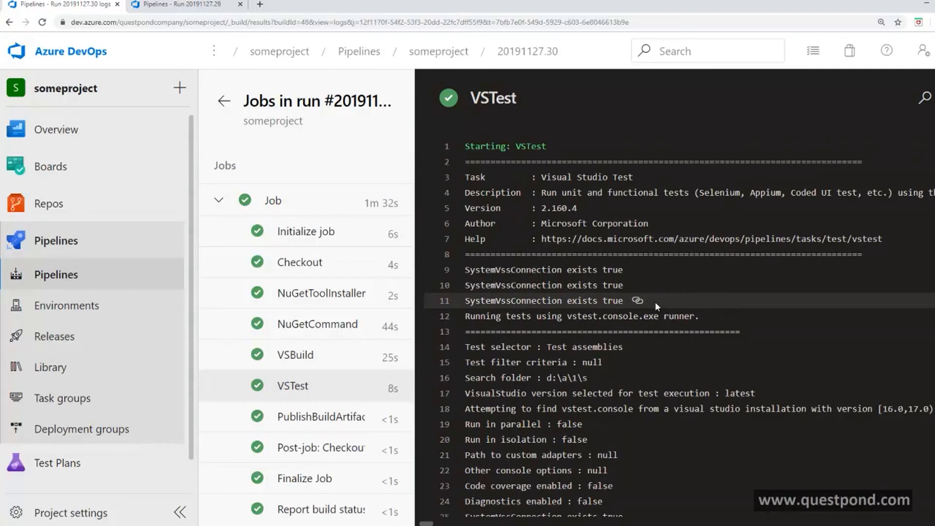
Examine the assemblies passed to vstest.console.exe in the VSTest log, reducing the page zoom to show their full paths.
scroll(656, 302, down, 10)
scroll(656, 308, down, 2)
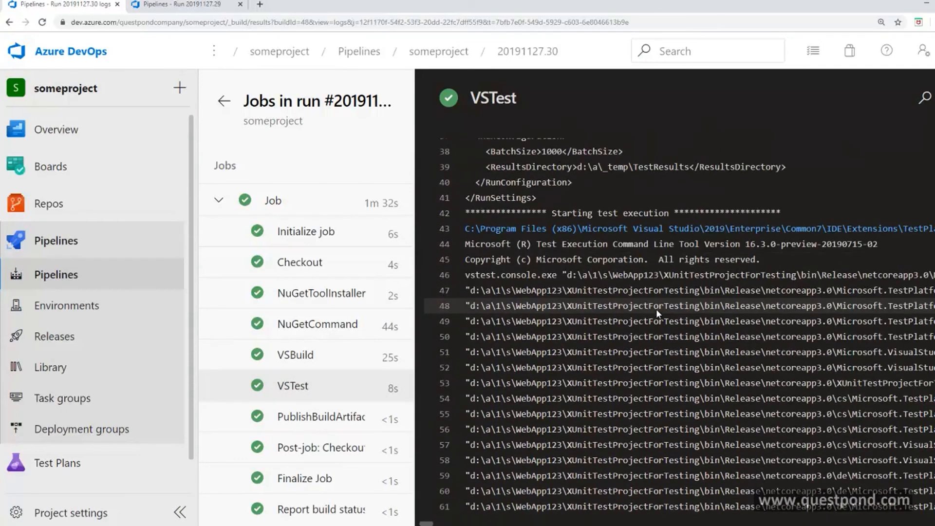
scroll(656, 309, down, 1)
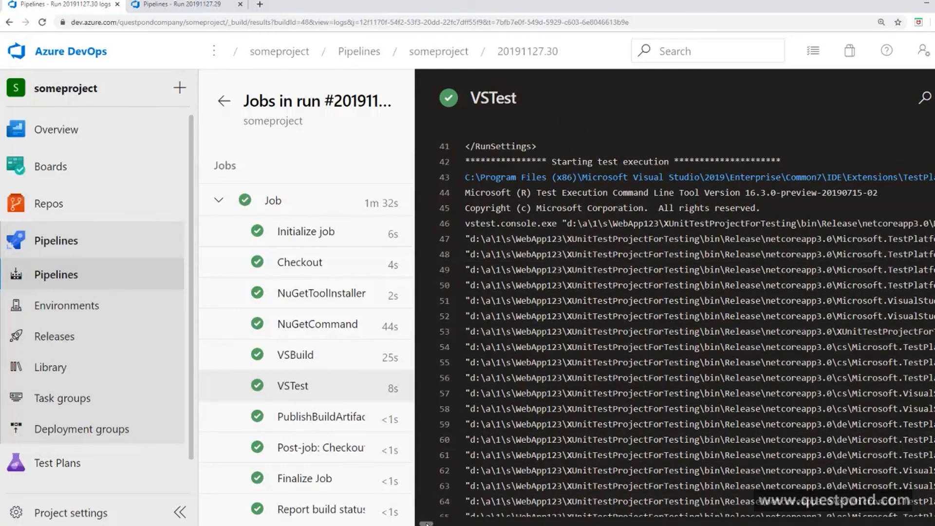
mouse_move(430, 524)
mouse_down()
mouse_move(462, 524)
mouse_move(426, 524)
mouse_up()
click(452, 522)
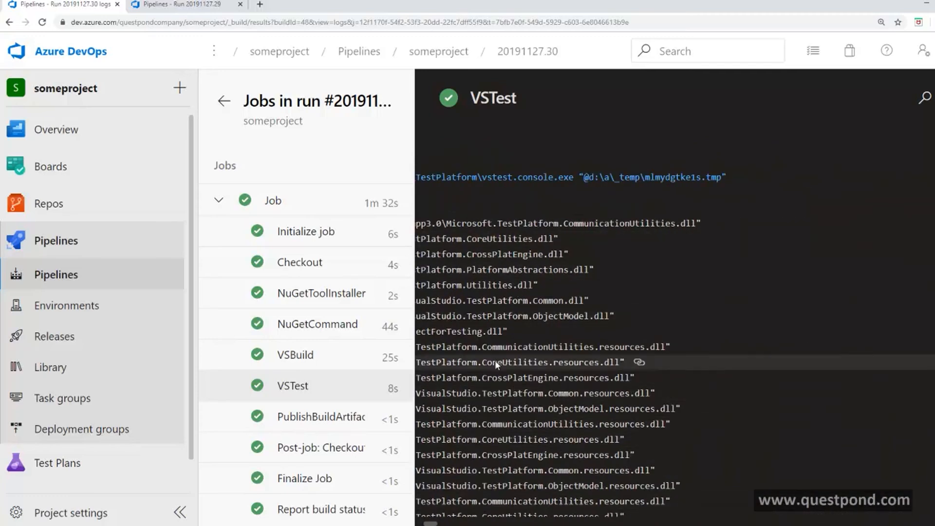
drag(431, 523, 427, 524)
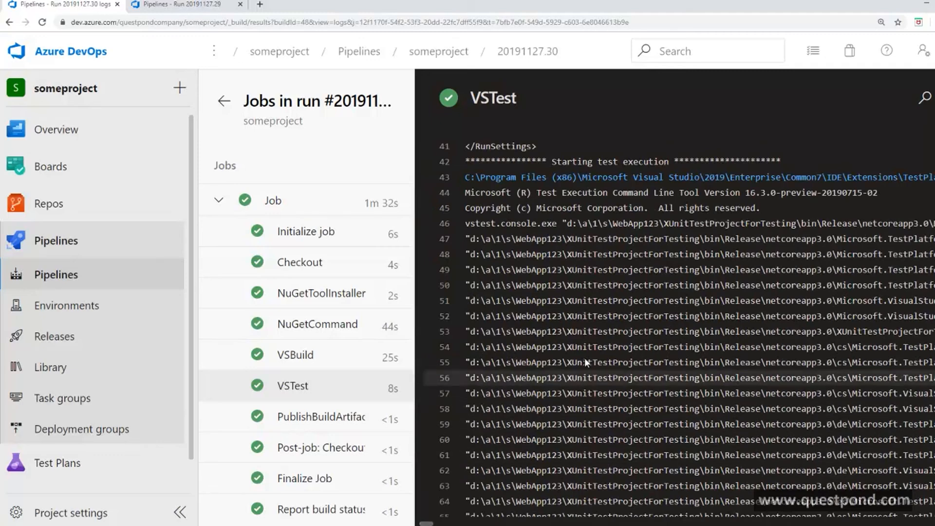
key(ctrl+minus)
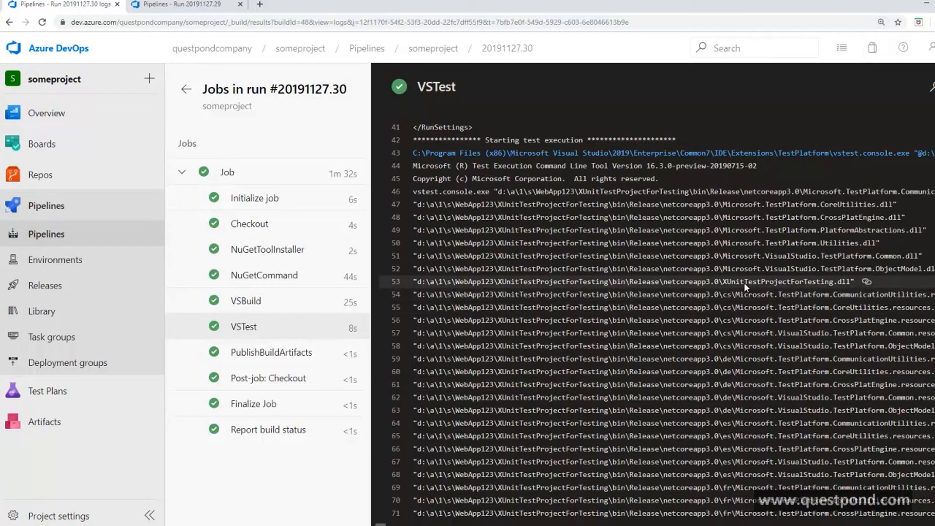
Read the VSTest log from its start through to the completed test execution lines.
scroll(759, 283, up, 10)
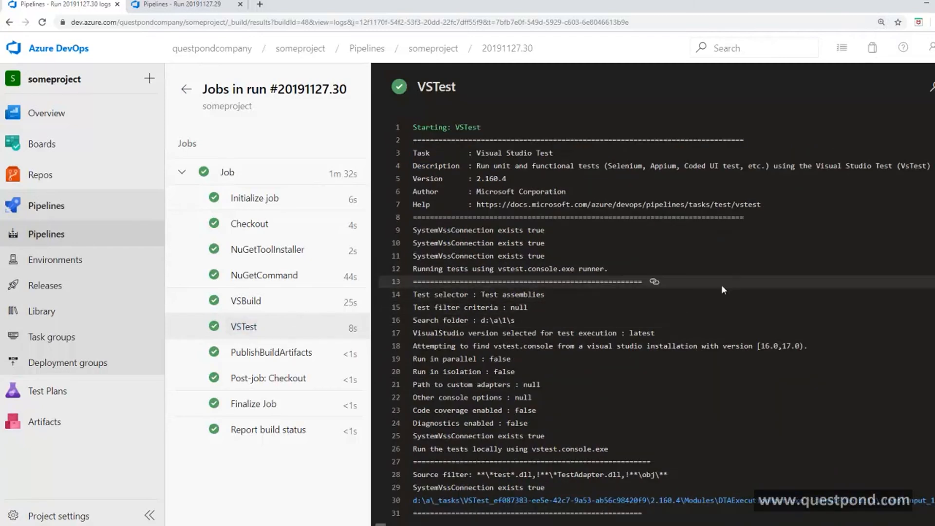
scroll(736, 282, down, 4)
scroll(735, 279, down, 5)
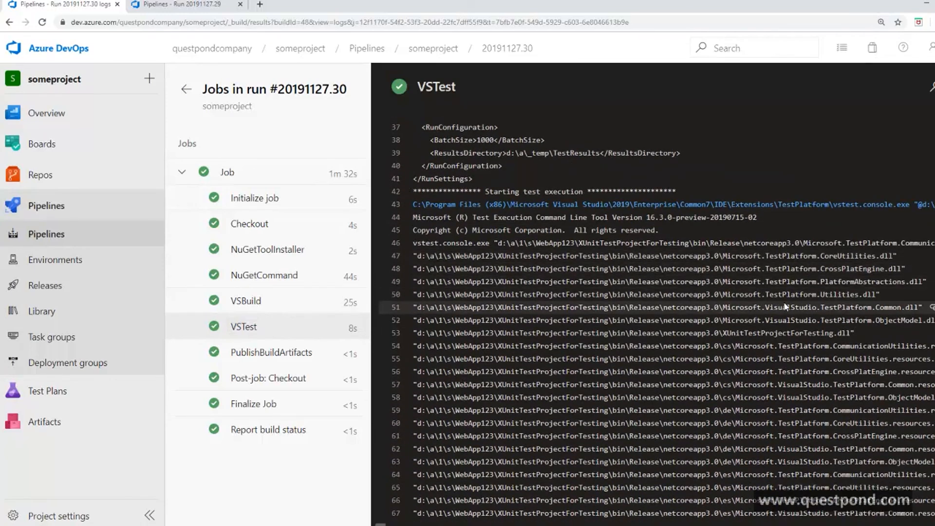
scroll(794, 352, down, 9)
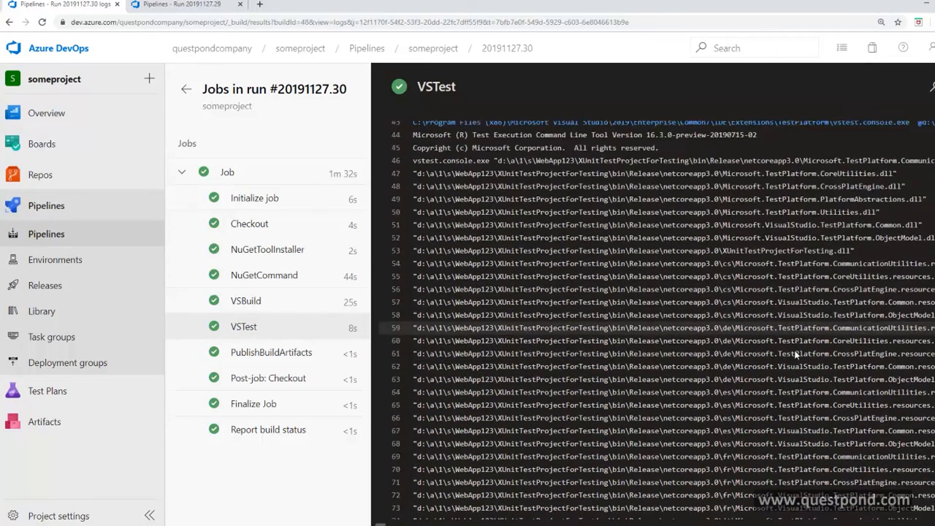
scroll(796, 354, down, 8)
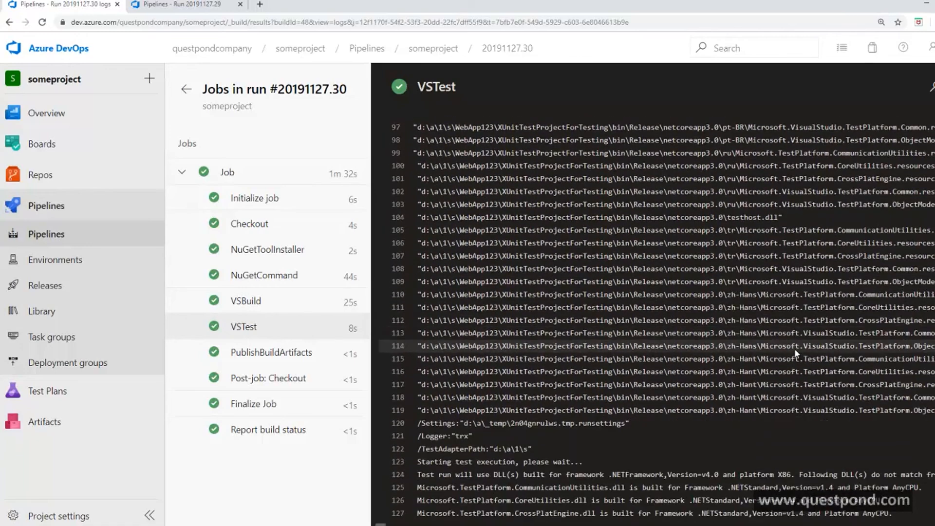
scroll(794, 348, down, 1)
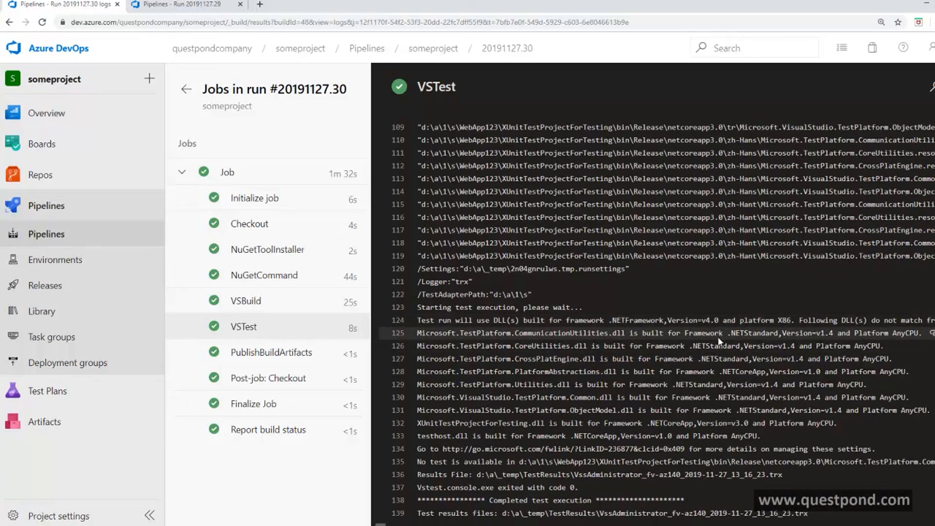
Compare the framework version used by the test run with the one XUnitTestProjectForTesting.dll is built for in the log.
drag(880, 319, 934, 321)
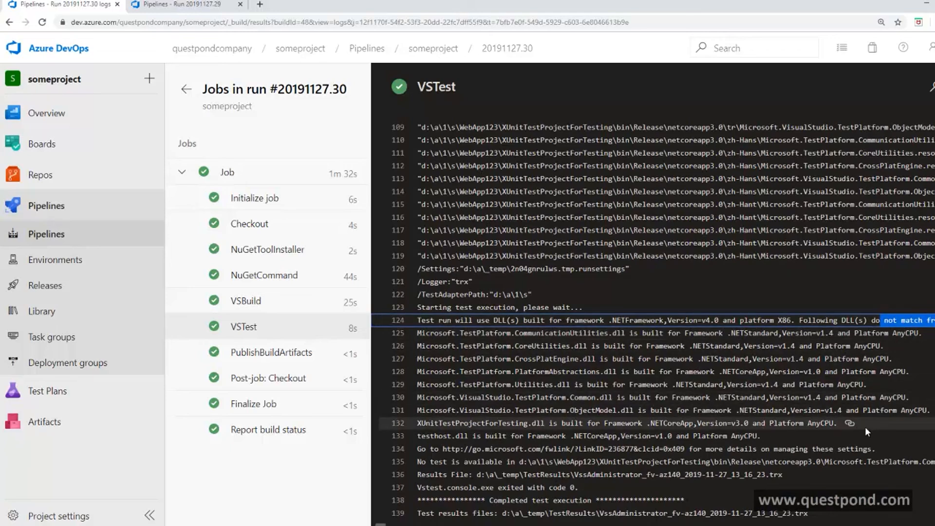
drag(789, 434, 437, 332)
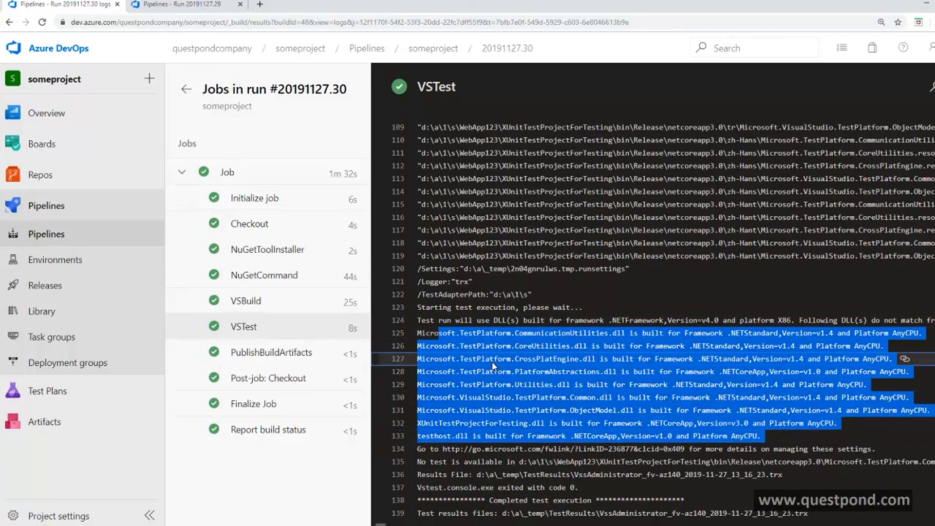
click(613, 373)
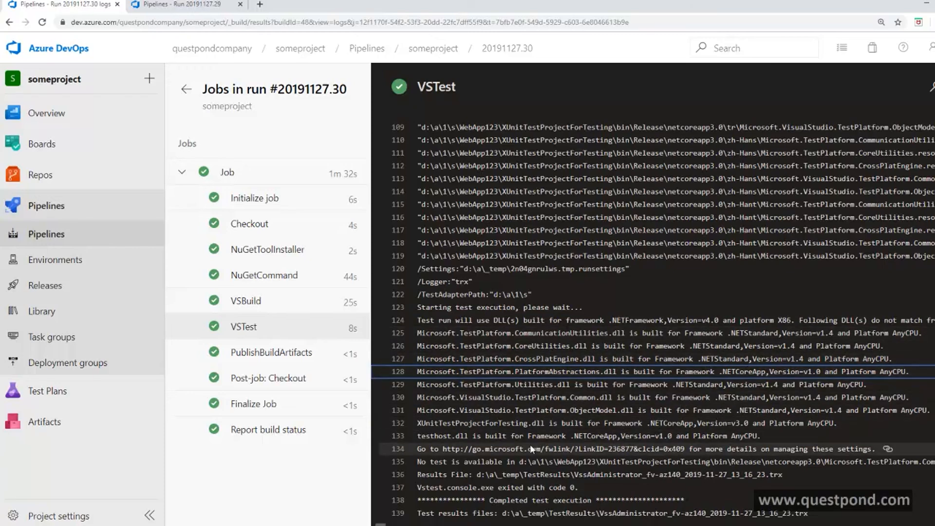
drag(464, 422, 744, 422)
double_click(744, 422)
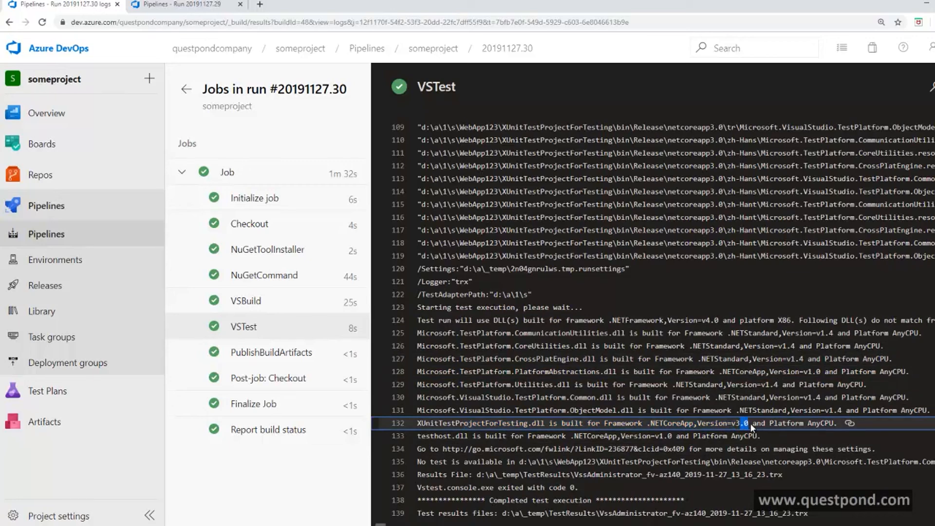
drag(706, 321, 719, 321)
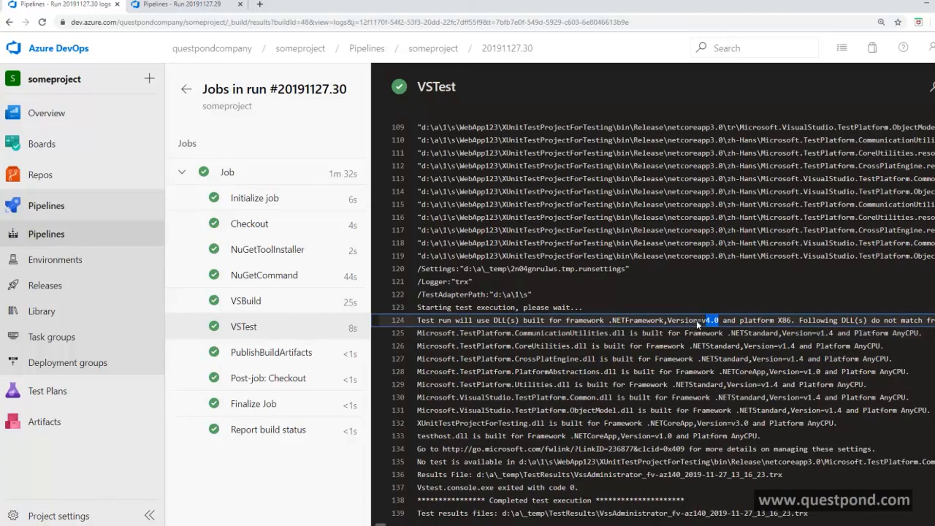
drag(670, 320, 718, 321)
Open the someproject pipeline's azure-pipelines.yml for editing and delete the VSTest@2 task with its inputs.
click(55, 215)
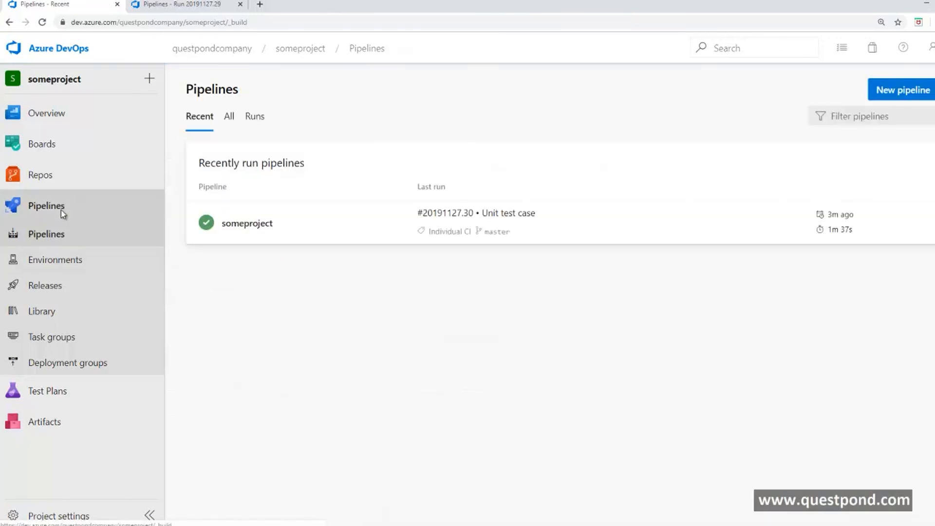
click(254, 225)
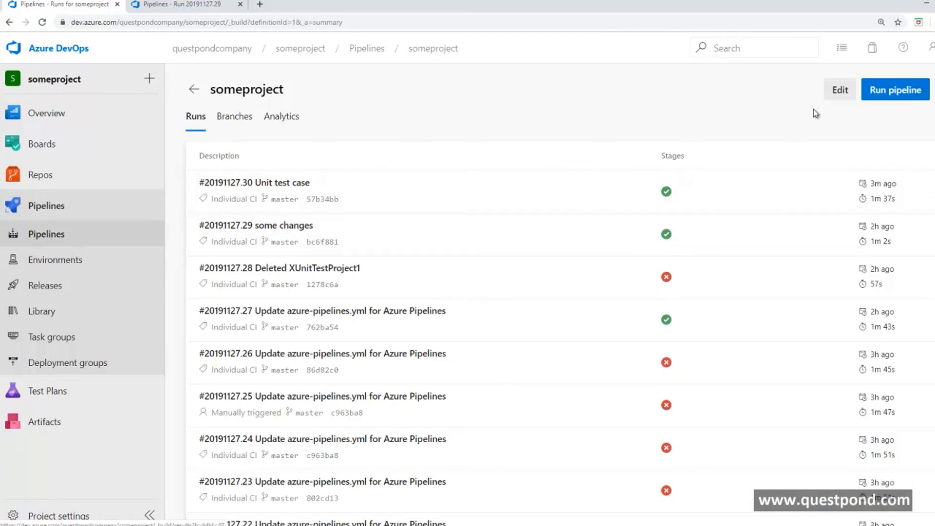
click(834, 97)
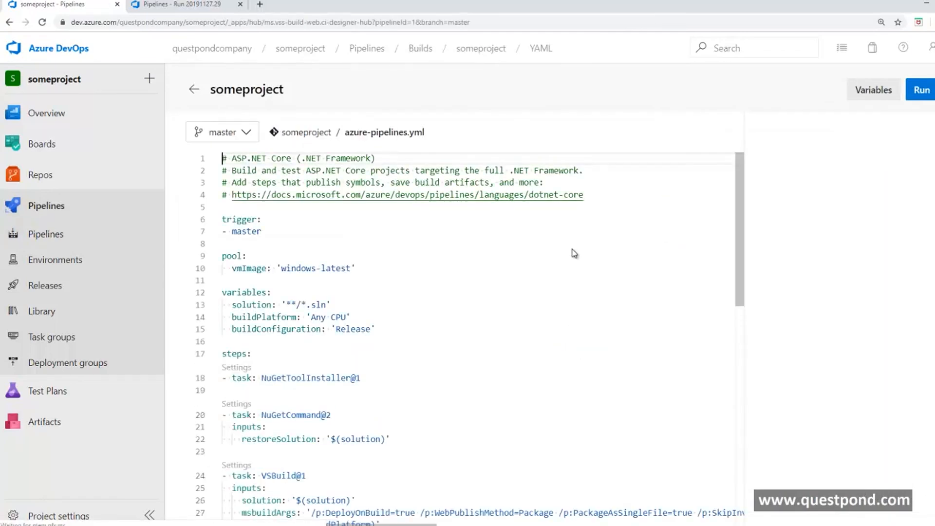
scroll(509, 268, down, 6)
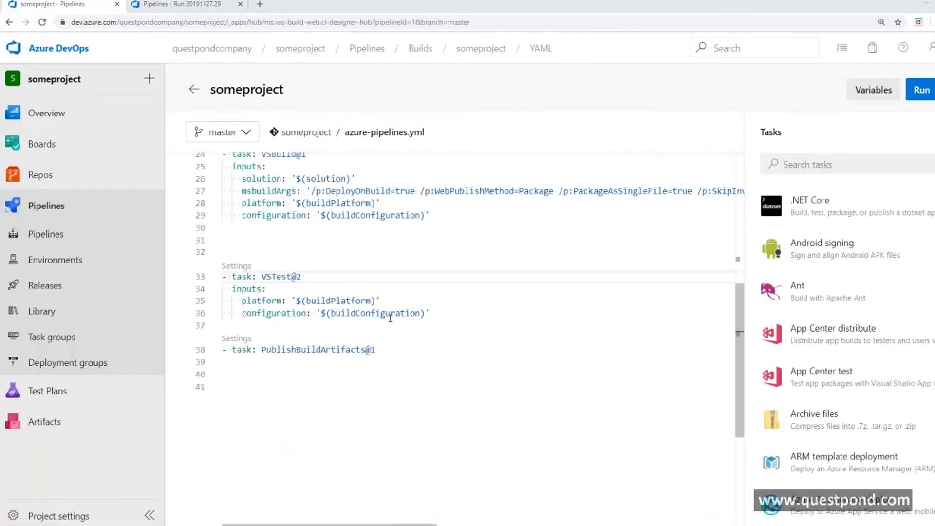
drag(431, 313, 221, 277)
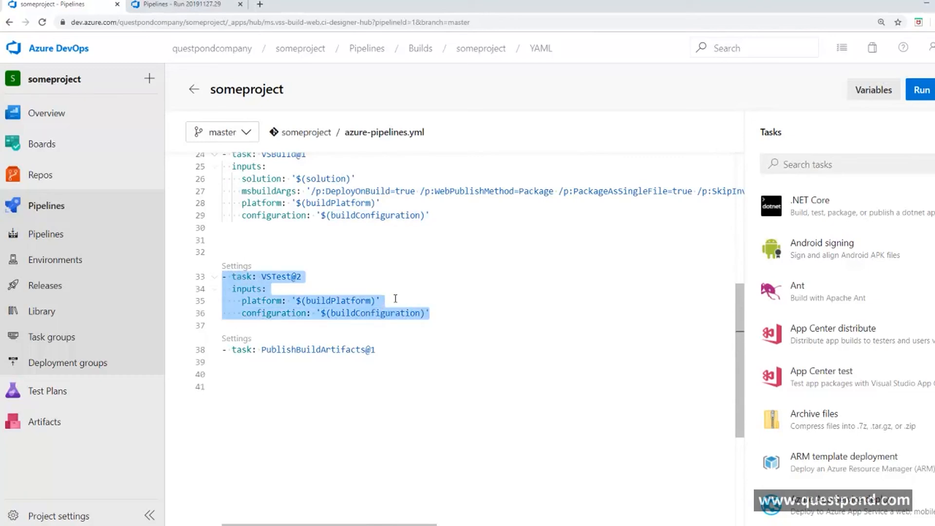
key(Delete)
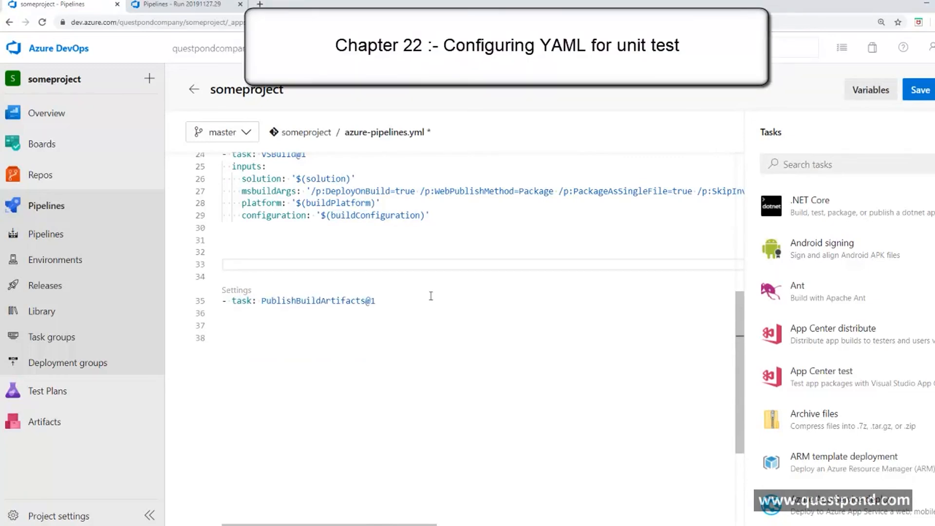
Search the pipeline tasks for "unit" and open the Visual Studio Test task's settings.
click(814, 163)
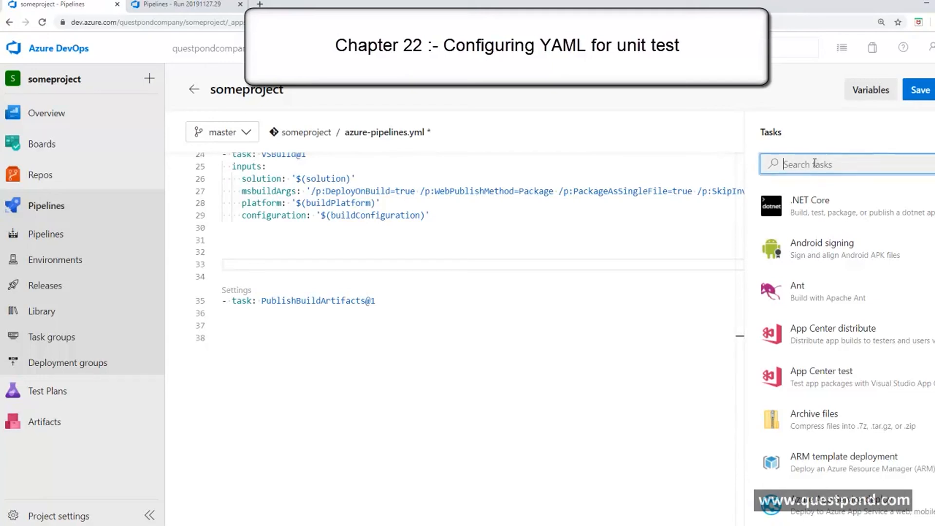
text(unit)
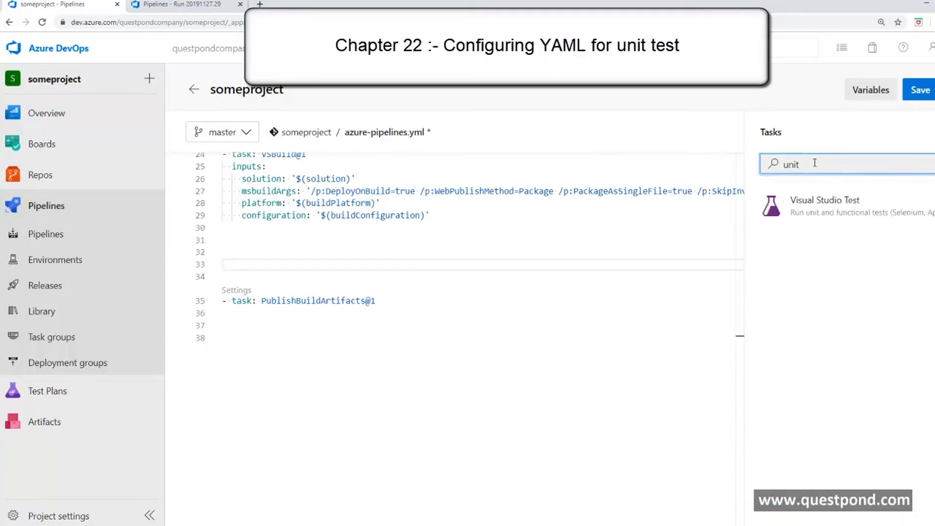
click(803, 202)
Clear the default test file patterns and keep Test assemblies as the way tests are selected.
click(805, 281)
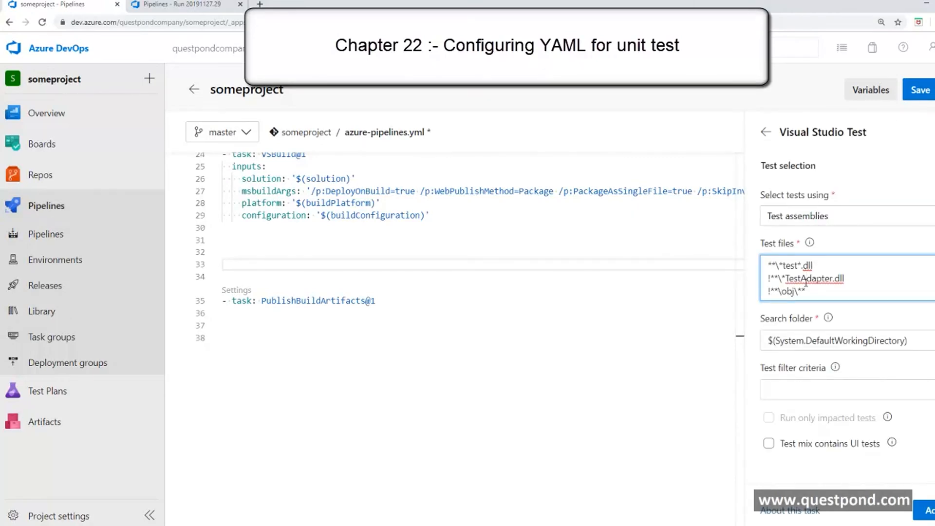
key(ctrl+a)
key(BackSpace)
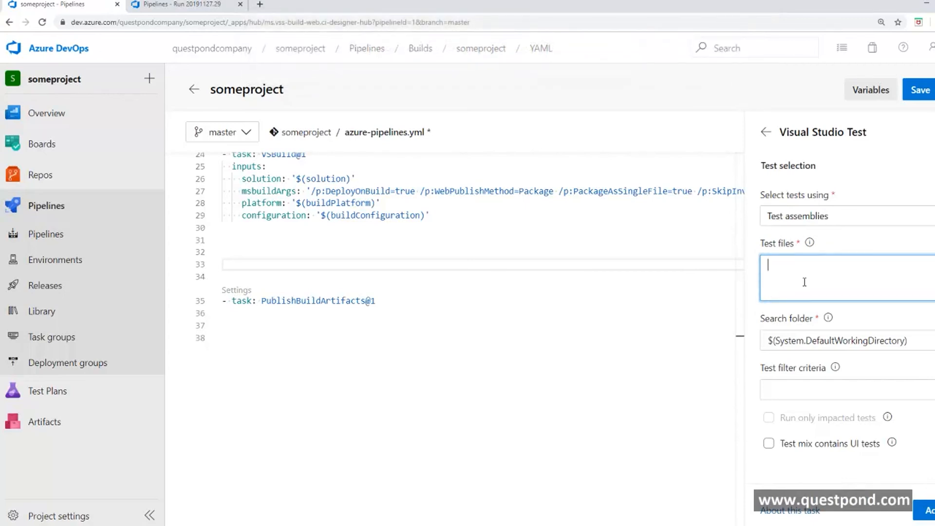
click(818, 222)
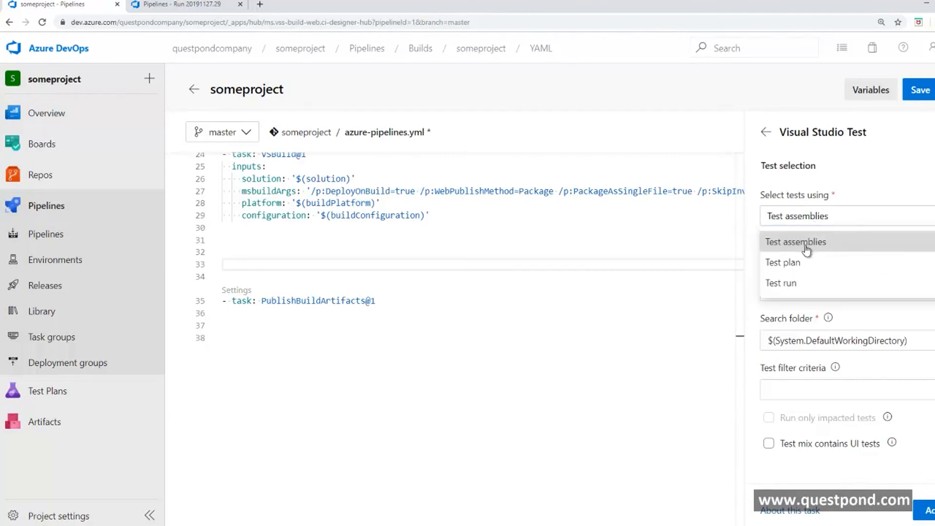
click(807, 250)
click(787, 274)
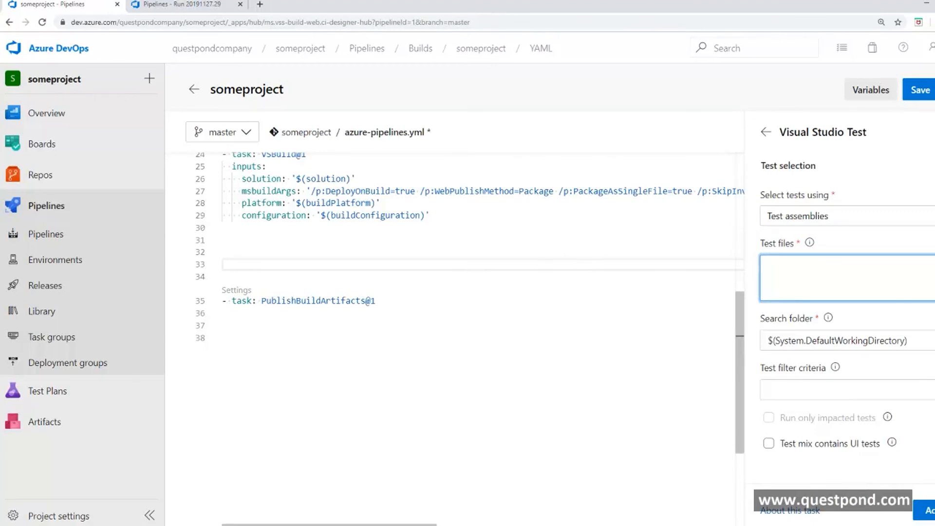
Switch to the devopsnotes file in Notepad and copy the pattern **\bin\$(BuildConfiguration)\**\*XUnitTestProject1*.dll.
click(487, 525)
click(928, 504)
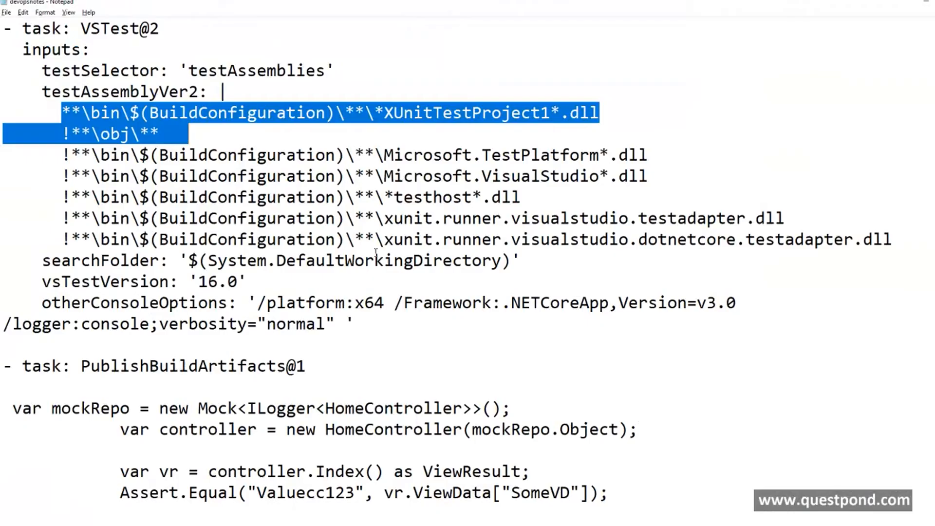
click(133, 113)
drag(61, 112, 633, 111)
right_click(575, 114)
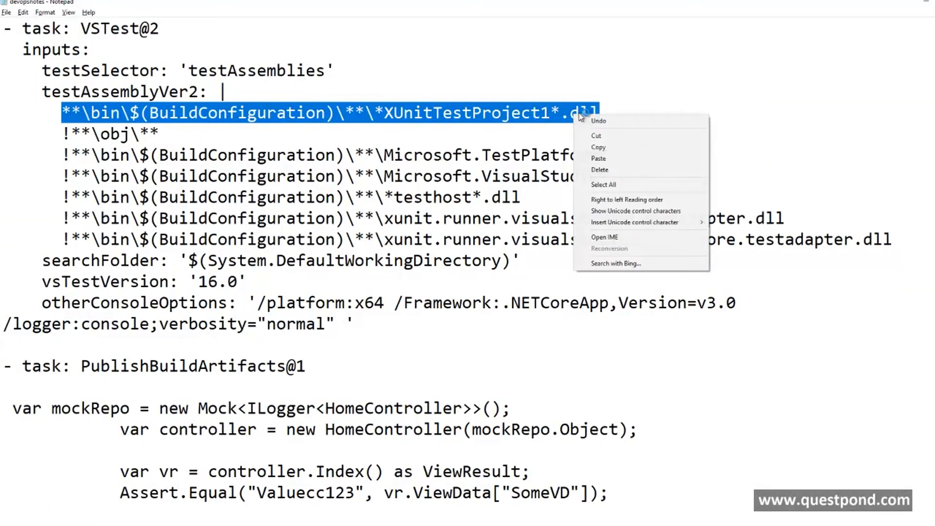
click(603, 147)
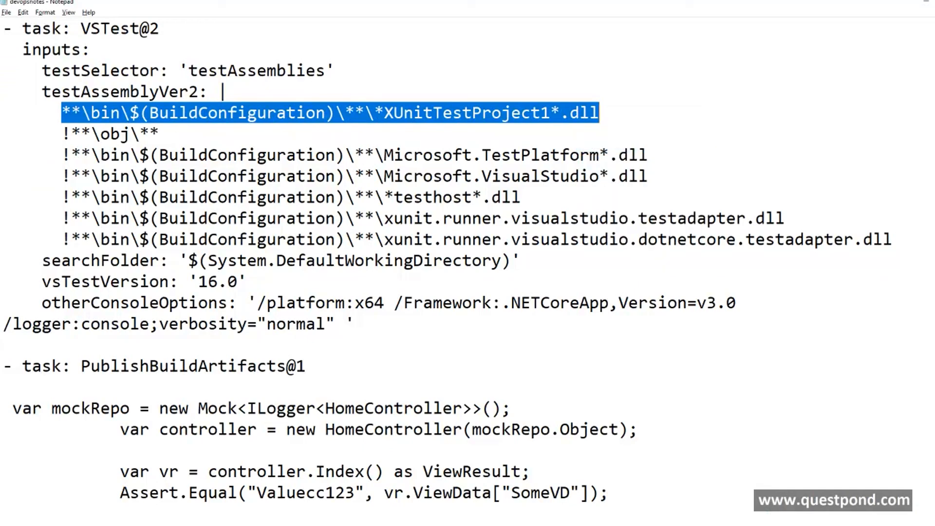
Return to the Azure DevOps pipeline editor and paste the copied DLL pattern as the Visual Studio Test task's test files.
key(alt+Tab)
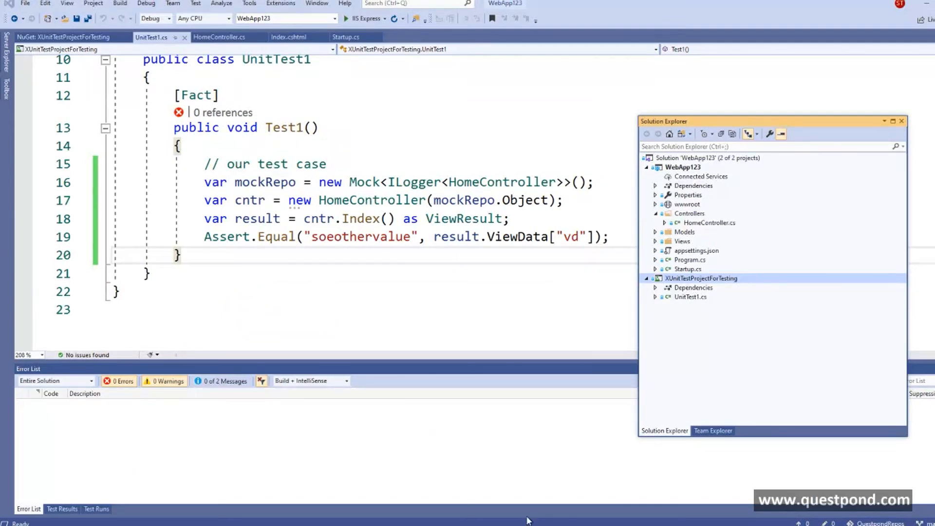
key(alt+Tab)
key(ctrl+v)
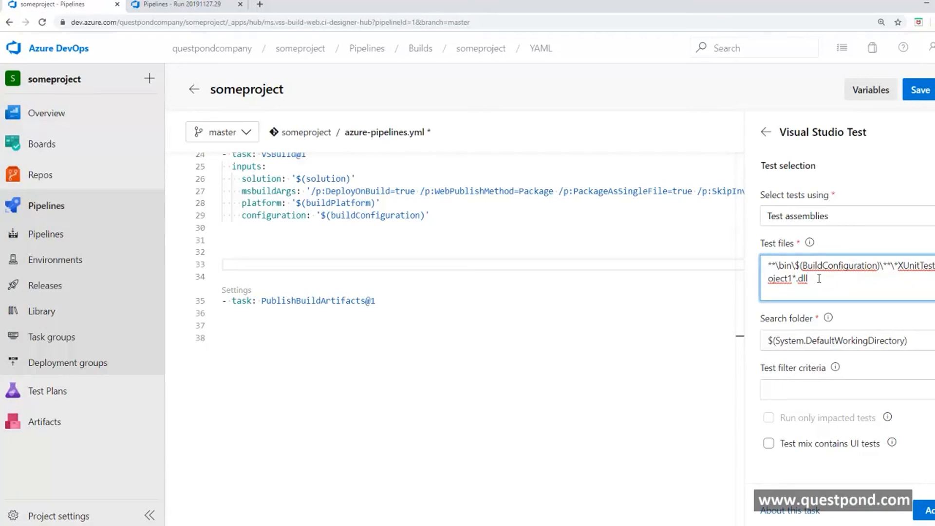
Check the BuildConfiguration reference in the test files pattern against the YAML's buildConfiguration variable, and return to the pattern.
double_click(783, 265)
double_click(838, 265)
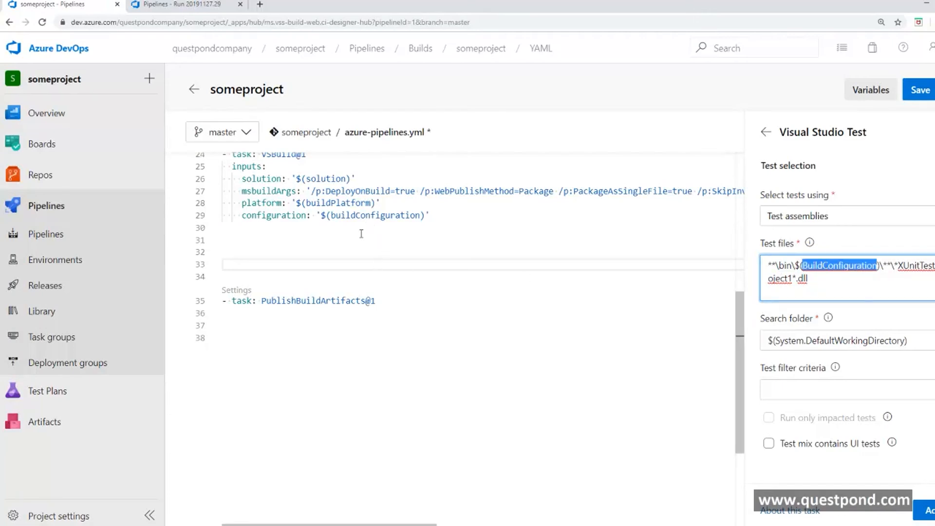
scroll(361, 234, up, 5)
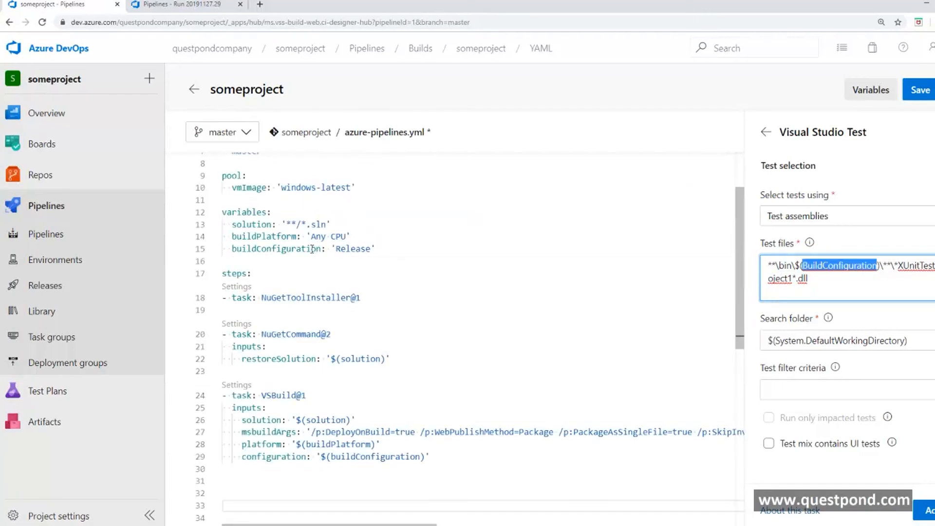
double_click(347, 249)
click(836, 282)
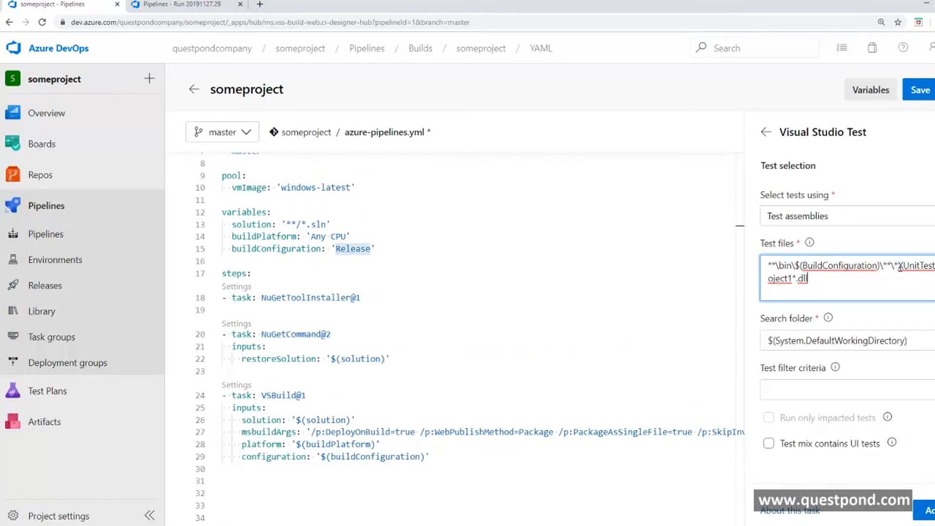
Try adding the Visual Studio Test task with the test files pattern **\bin\$(BuildConfiguration)\**\*XUnitTest*.dll, and undo its insertion over the Release value.
drag(768, 278, 792, 279)
key(BackSpace)
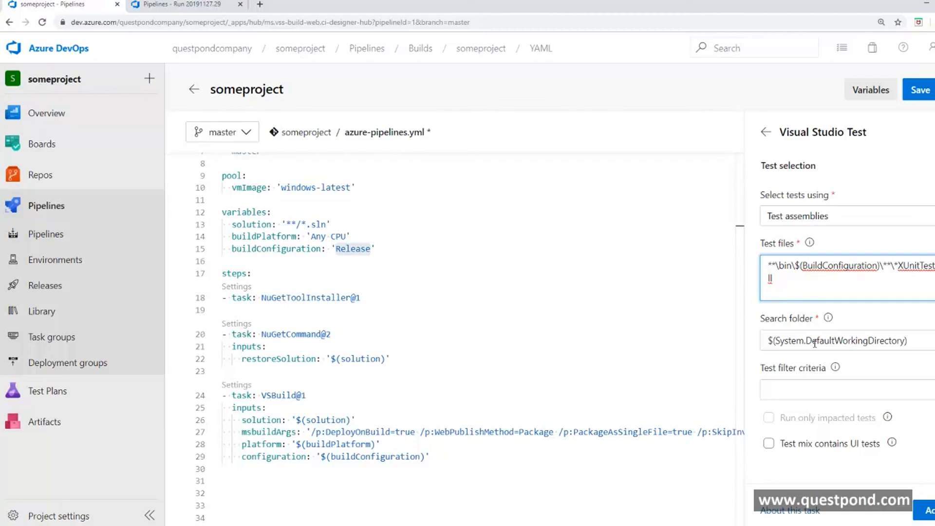
scroll(827, 336, down, 7)
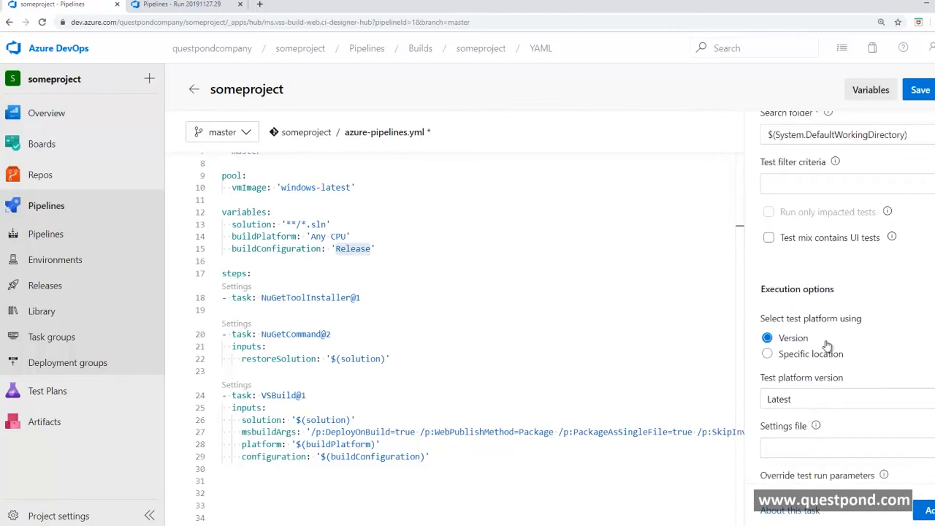
scroll(826, 347, down, 6)
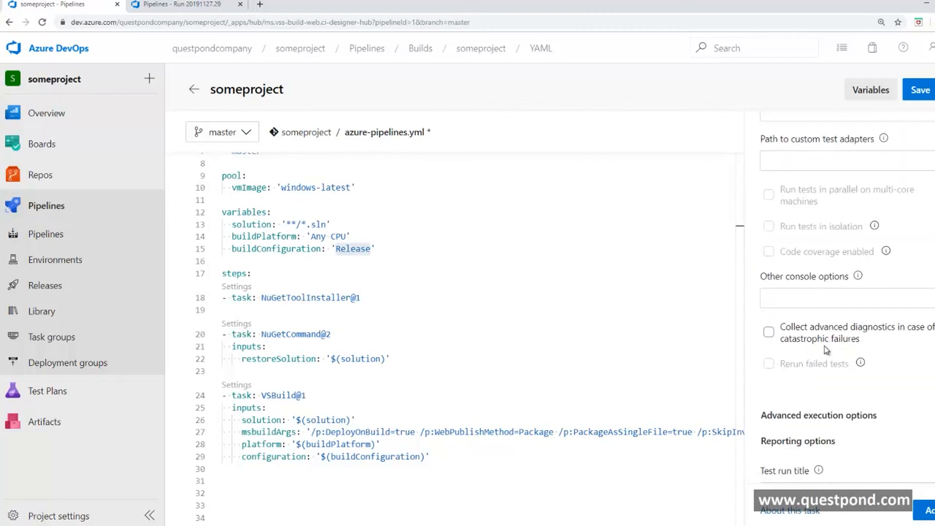
scroll(826, 350, down, 4)
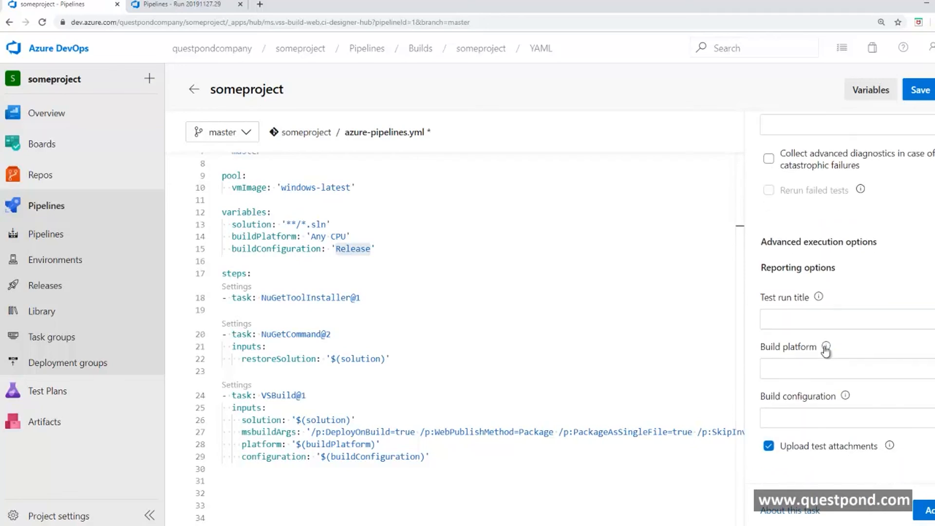
click(925, 510)
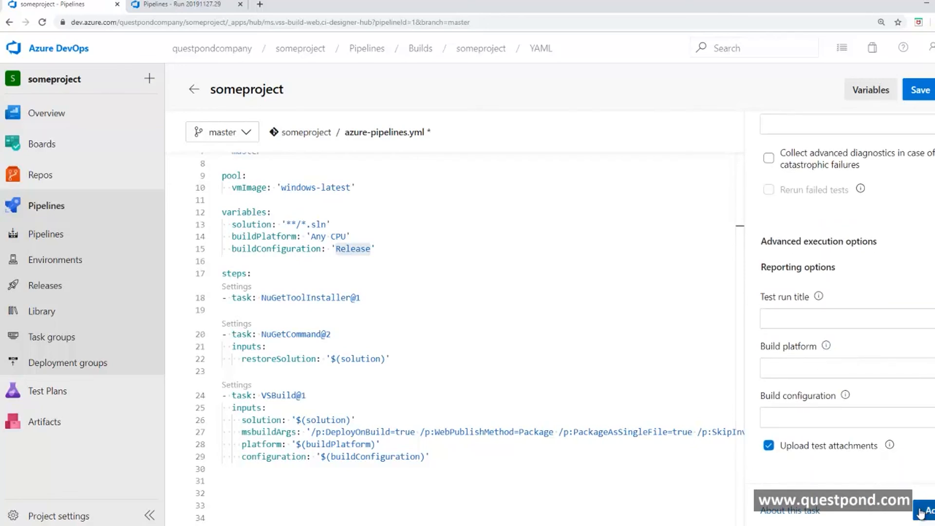
click(544, 355)
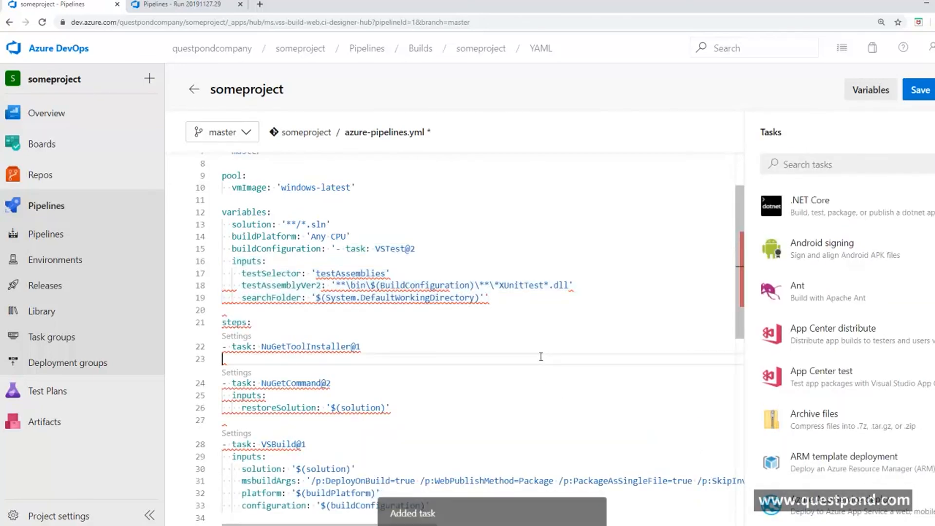
key(ctrl+z)
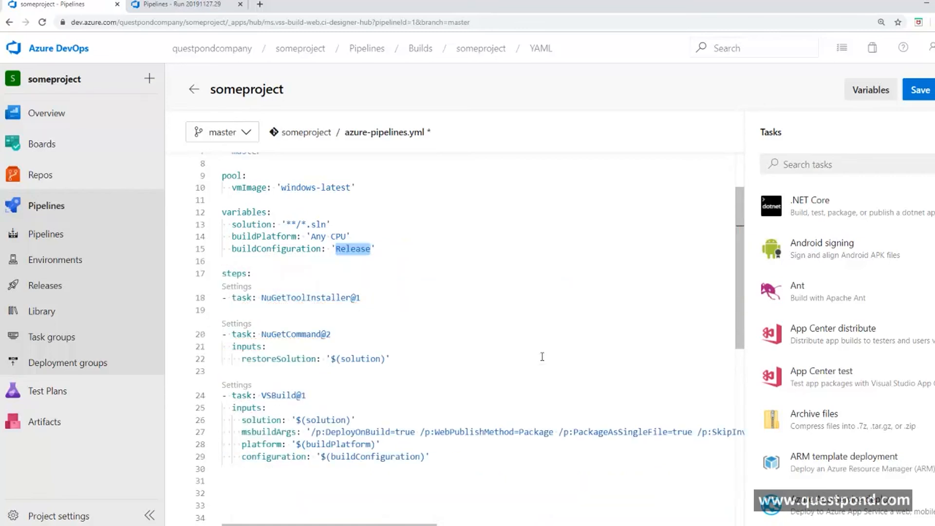
Place the cursor on empty line 32 below the VSBuild task, search the tasks for "uni" and open Visual Studio Test.
scroll(531, 355, down, 6)
scroll(416, 317, up, 3)
click(233, 333)
click(821, 164)
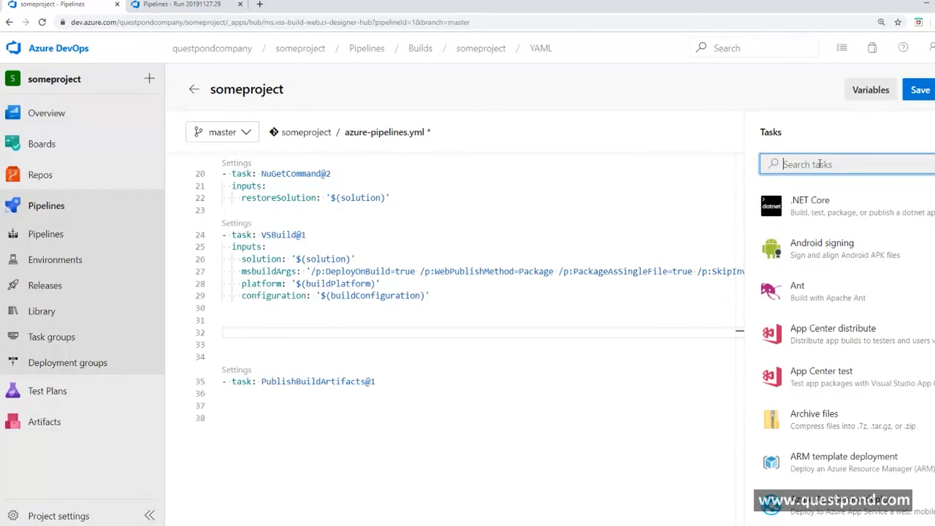
text(uni)
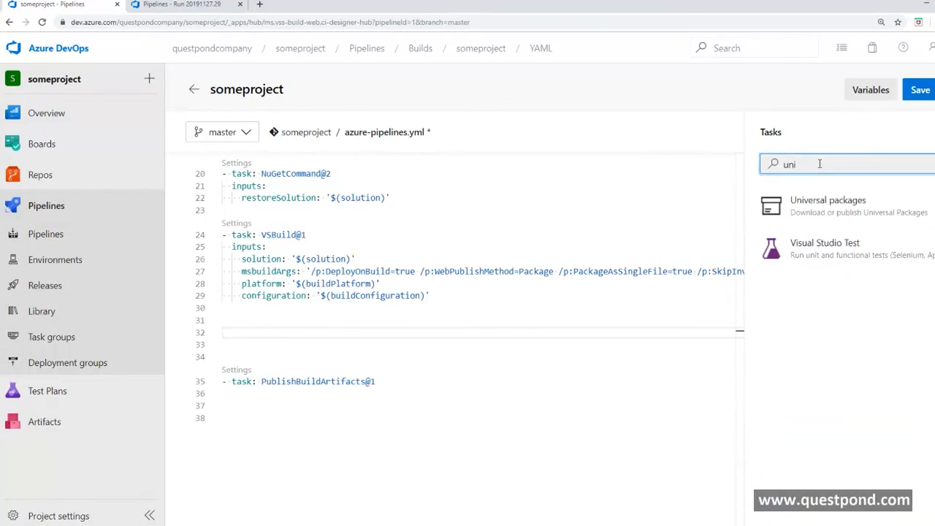
click(814, 258)
Replace the default test files patterns with the copied **\bin\$(BuildConfiguration)\**\*XUnitTestProject1*.dll.
click(808, 292)
key(ctrl+a)
key(BackSpace)
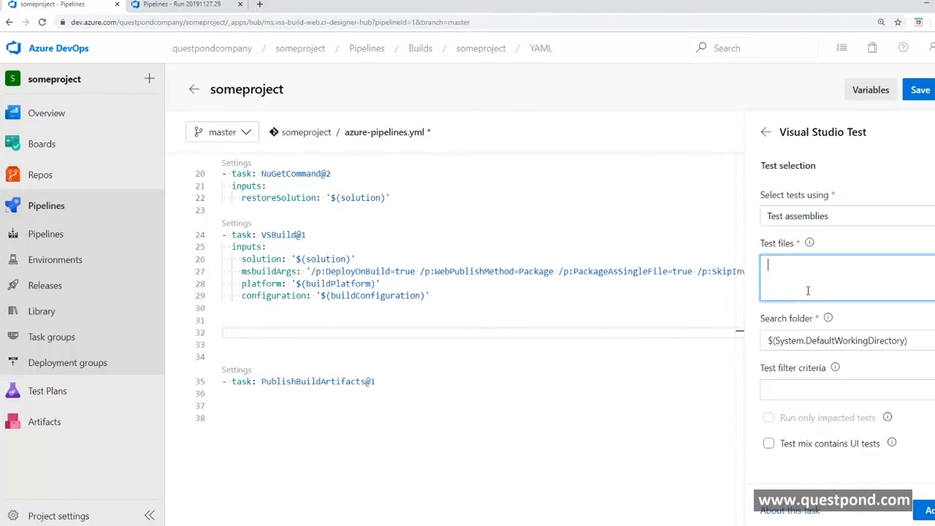
text(**\bin\$(BuildConfiguration)\**\*XUnitTestProject1*.dll)
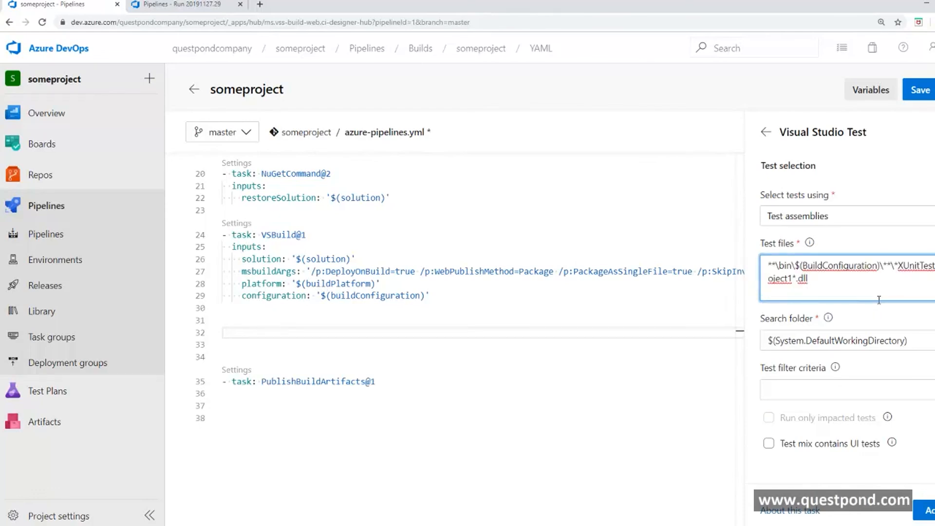
Shorten the test files pattern to **\bin\$(BuildConfiguration)\**\*XUnitTest*.dll and add the Visual Studio Test task to the YAML at line 32.
click(793, 278)
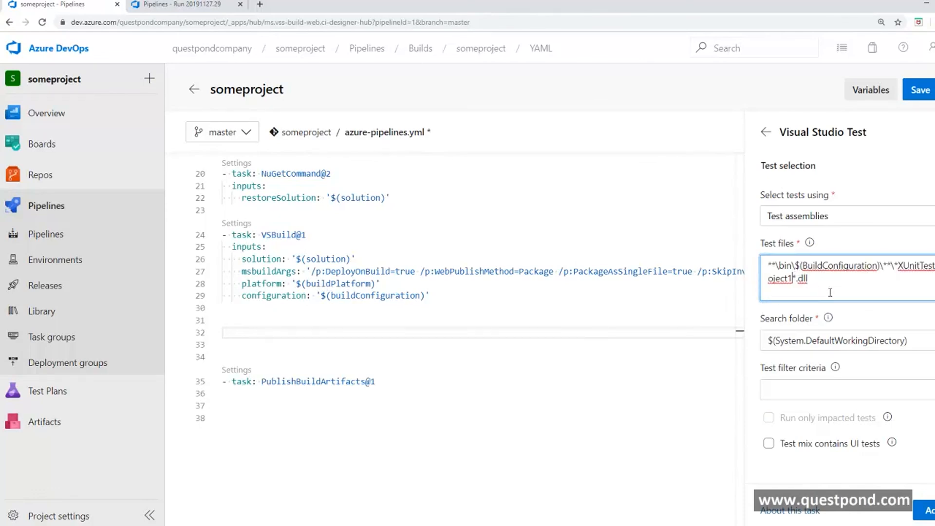
key(BackSpace)
key(BackSpace)
key(BackSpace)
key(BackSpace)
key(BackSpace)
key(BackSpace)
key(BackSpace)
key(BackSpace)
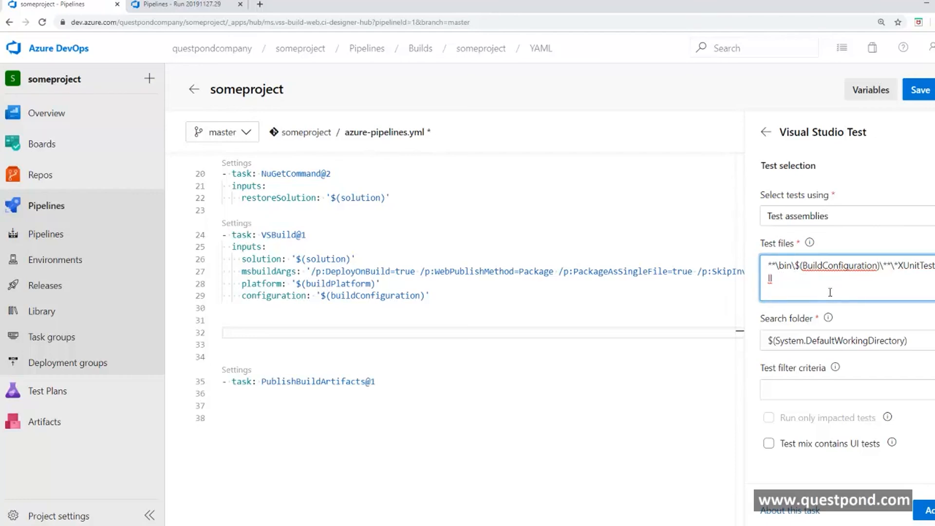
text(t)
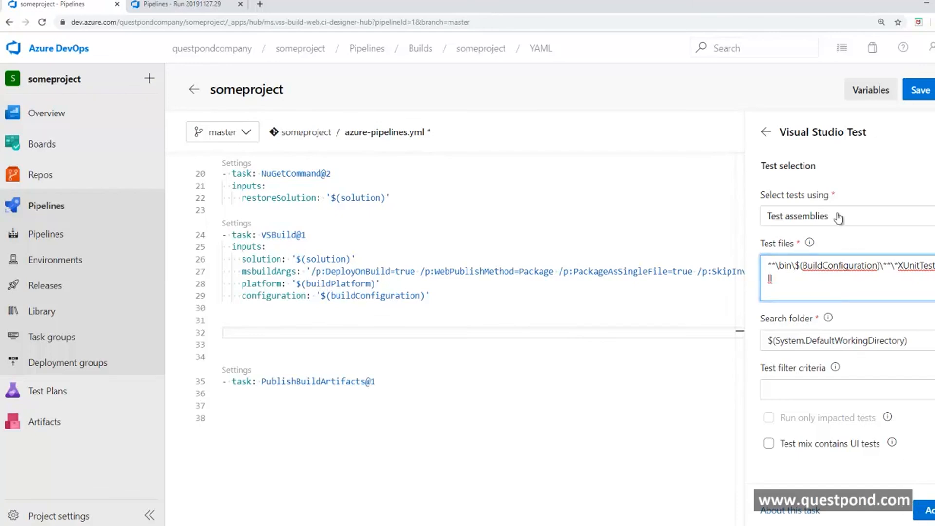
click(928, 517)
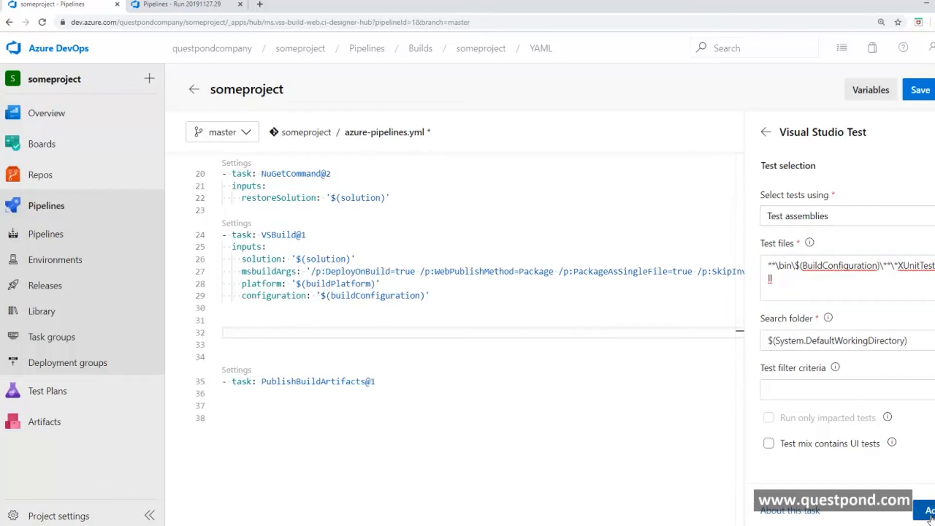
click(493, 335)
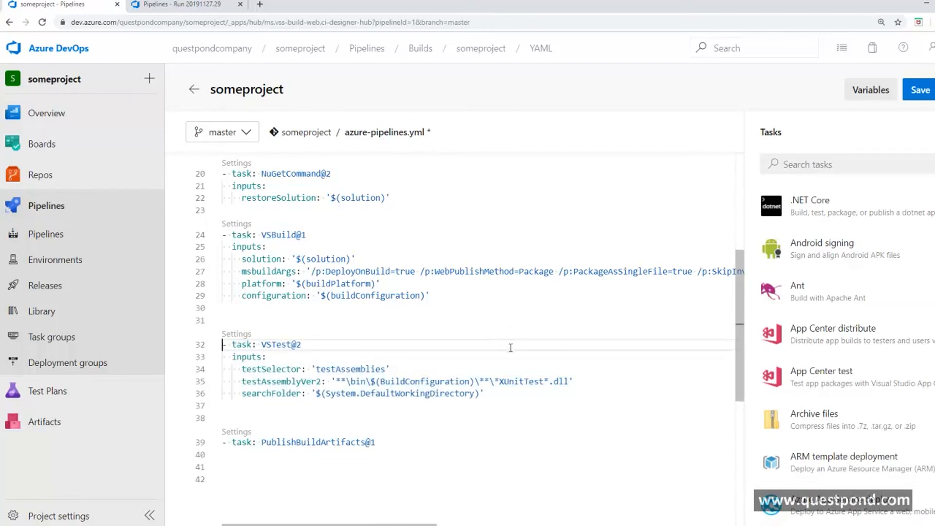
click(583, 383)
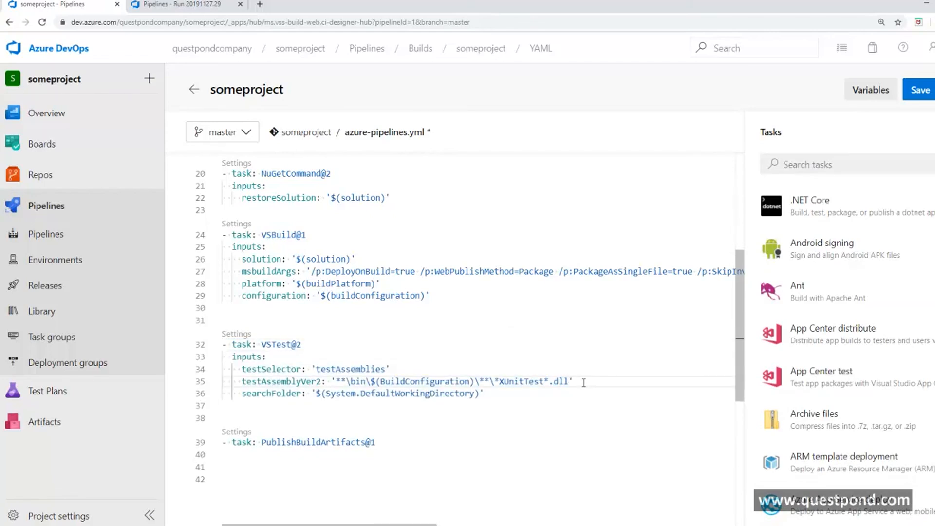
Switch to the devopsnotes file in Notepad and copy the exclusion pattern !**\obj\**.
key(alt+Tab)
key(Tab)
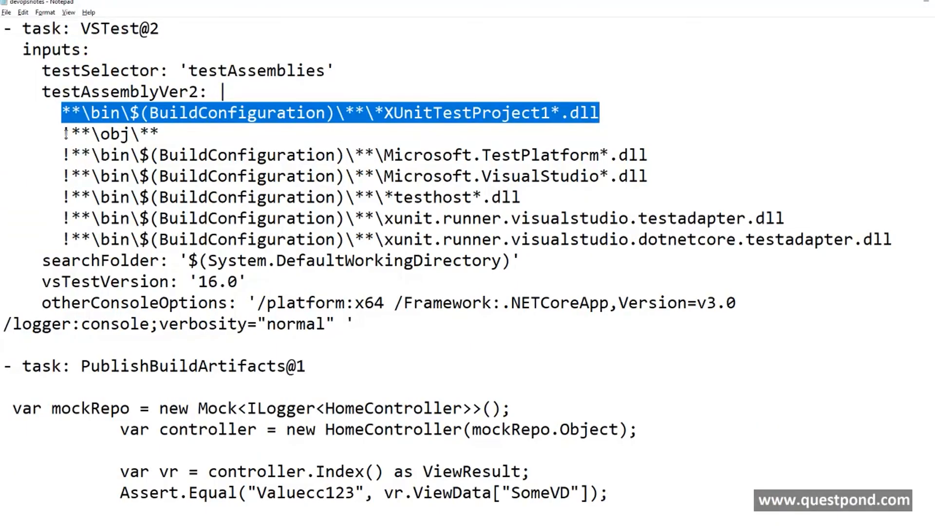
drag(66, 133, 159, 140)
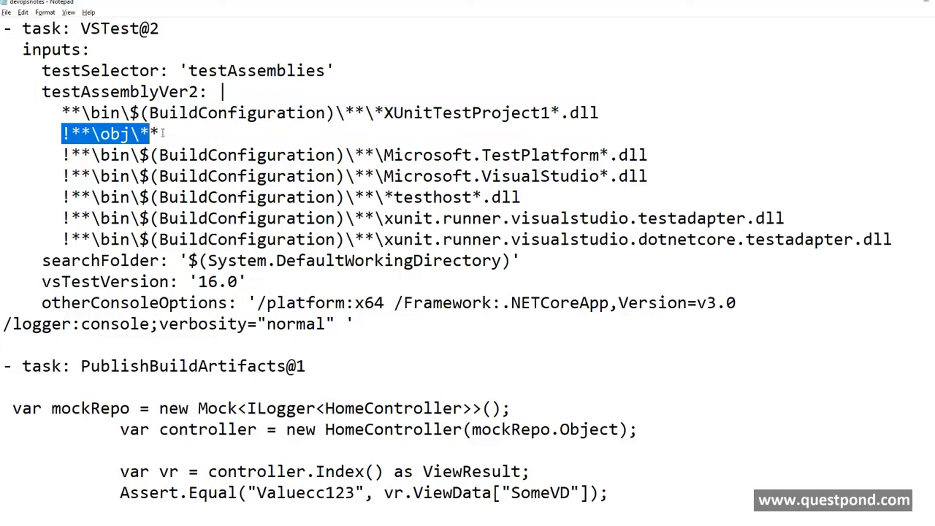
click(162, 133)
drag(61, 134, 179, 136)
key(ctrl+c)
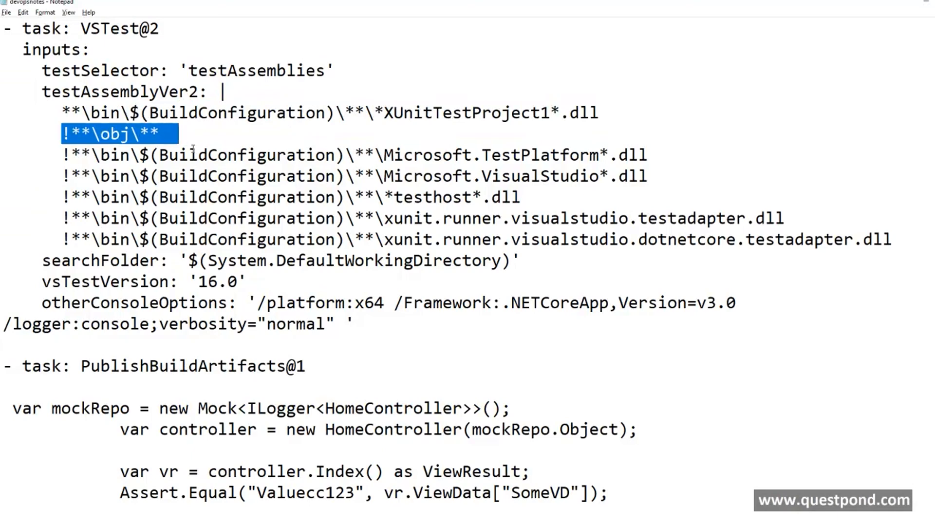
Return to the Azure DevOps pipeline editor and turn testAssemblyVer2 into a | block with the unquoted DLL pattern on its own line.
key(alt+Tab)
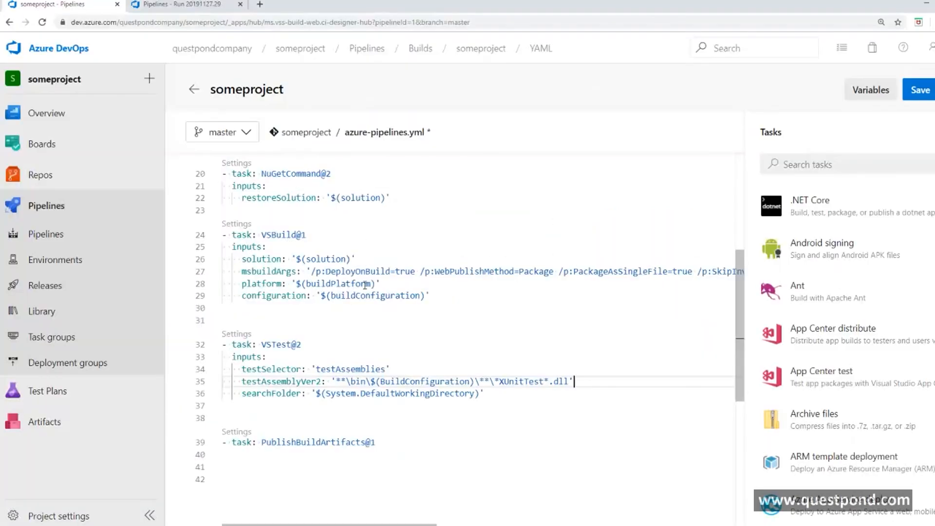
click(335, 381)
key(BackSpace)
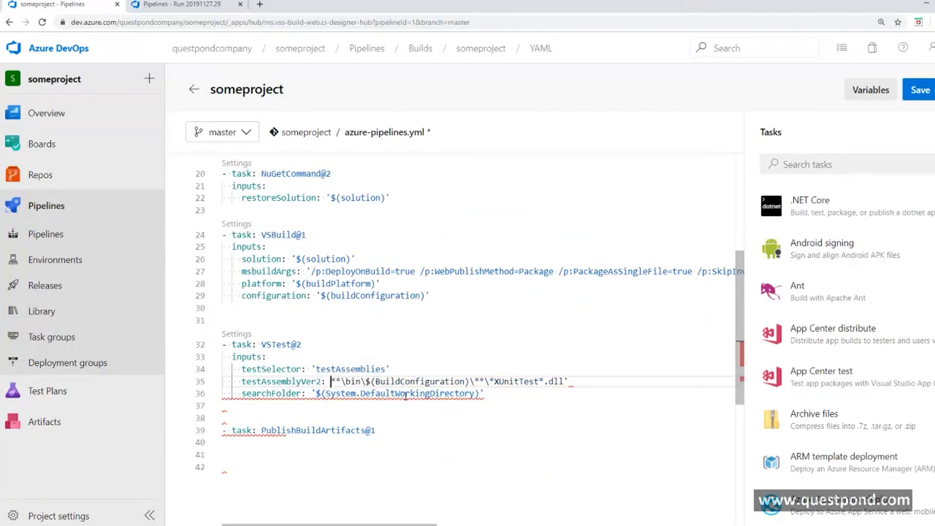
text(')
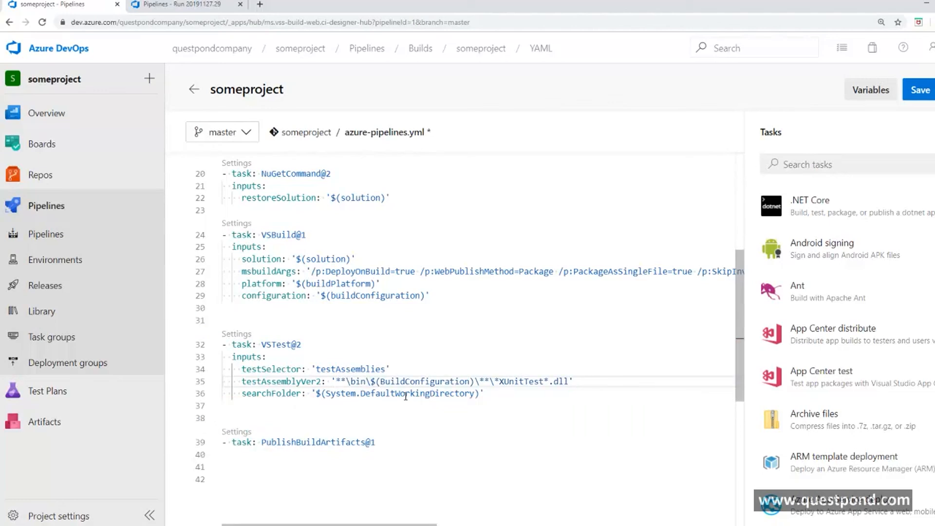
key(BackSpace)
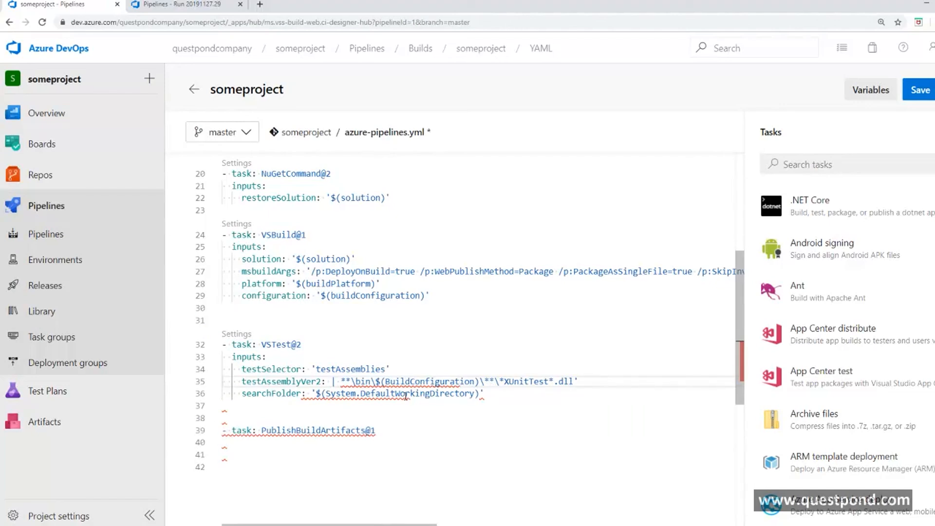
key(BackSpace)
key(Return)
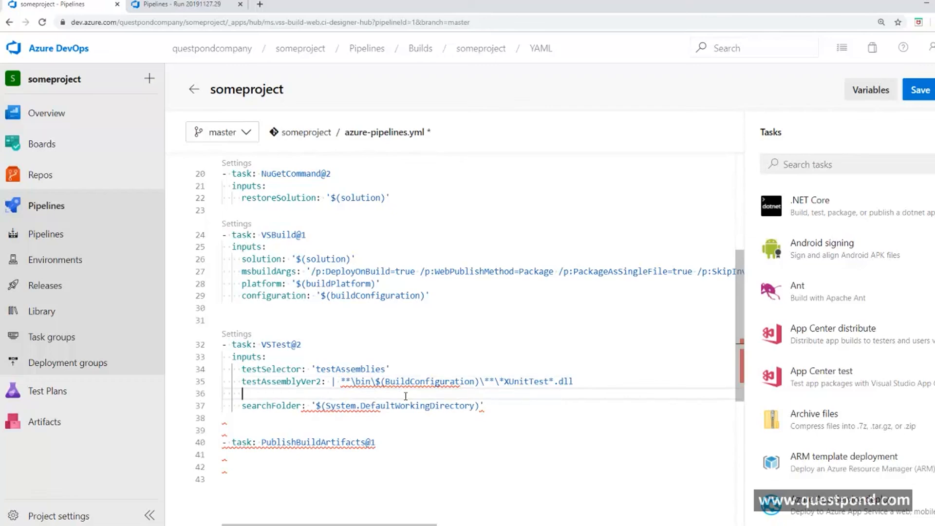
key(alt+Tab)
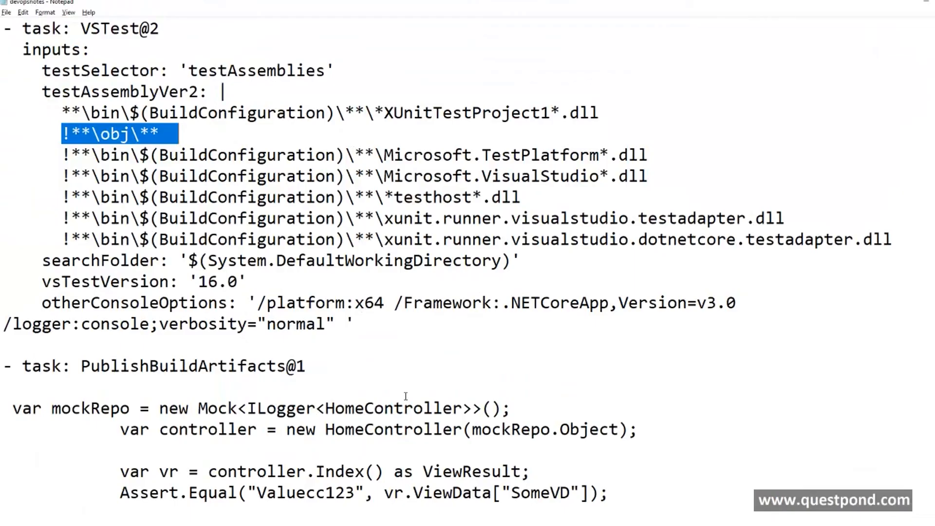
key(alt+Tab)
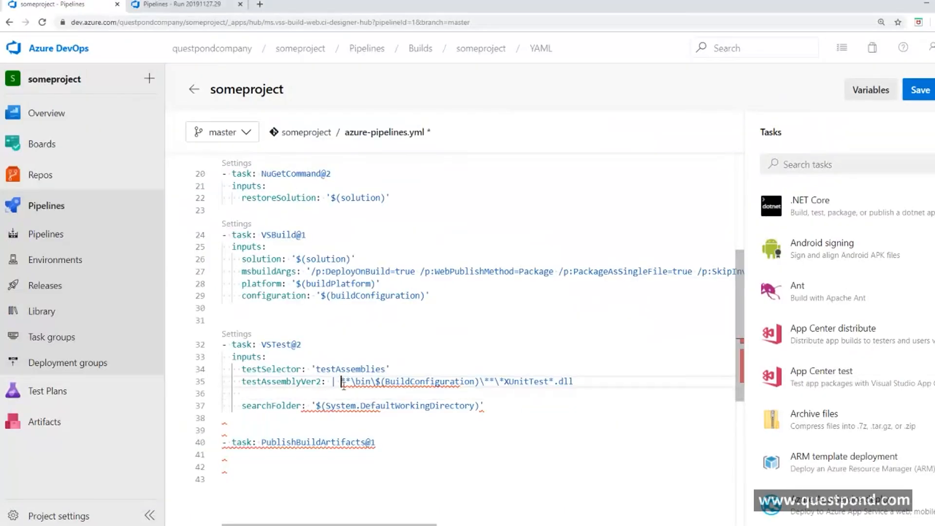
key(Return)
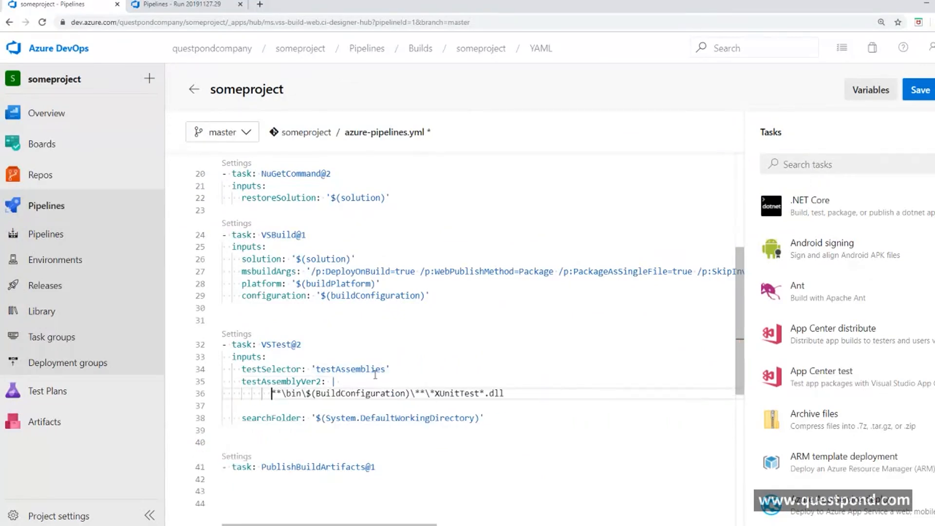
Paste the exclusion !**\obj\** on the line below the DLL pattern, indented to match it.
click(350, 405)
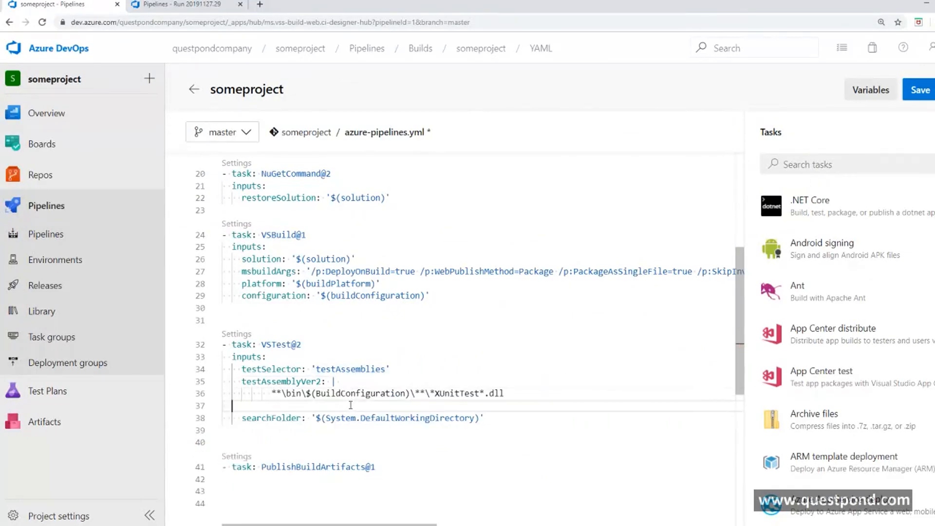
key(Tab)
key(Tab)
key(ctrl+v)
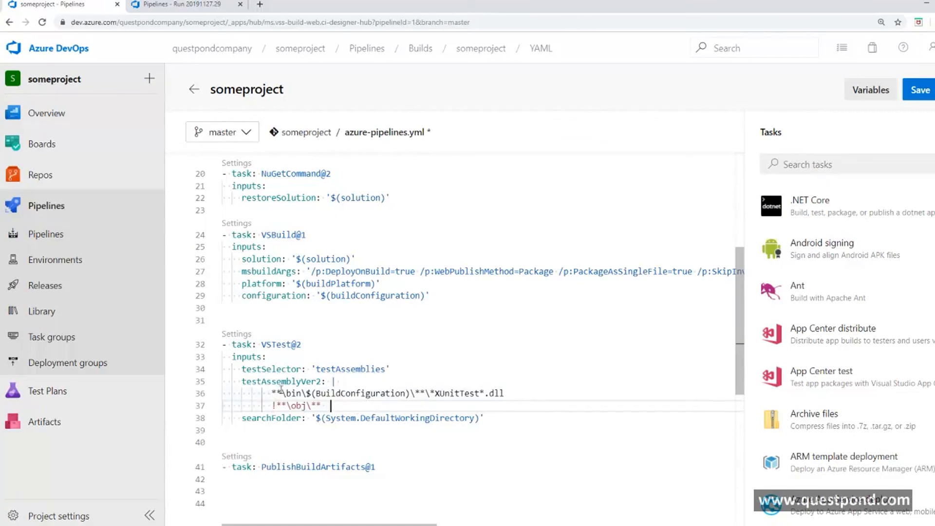
Compare the XUnitTest DLL pattern with the ! of the obj exclusion, and prefix the DLL pattern with ! as well.
drag(437, 395, 476, 394)
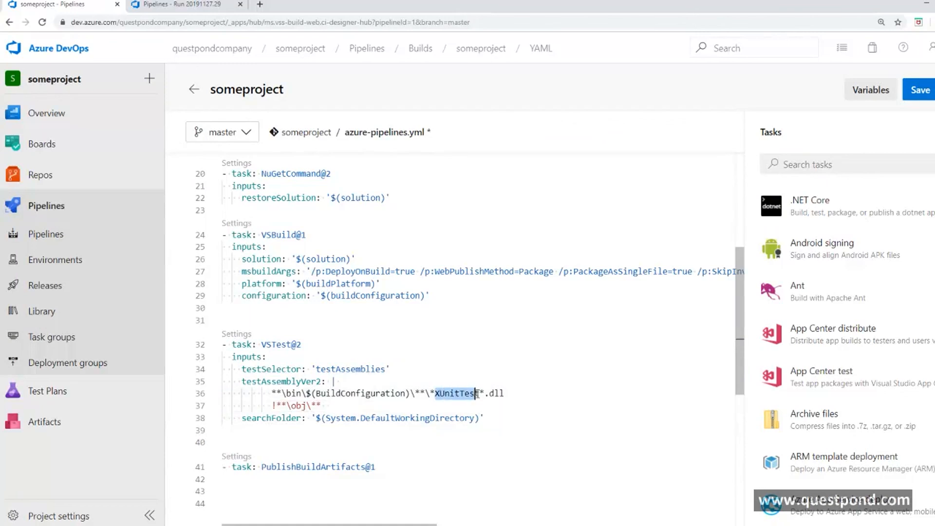
click(455, 405)
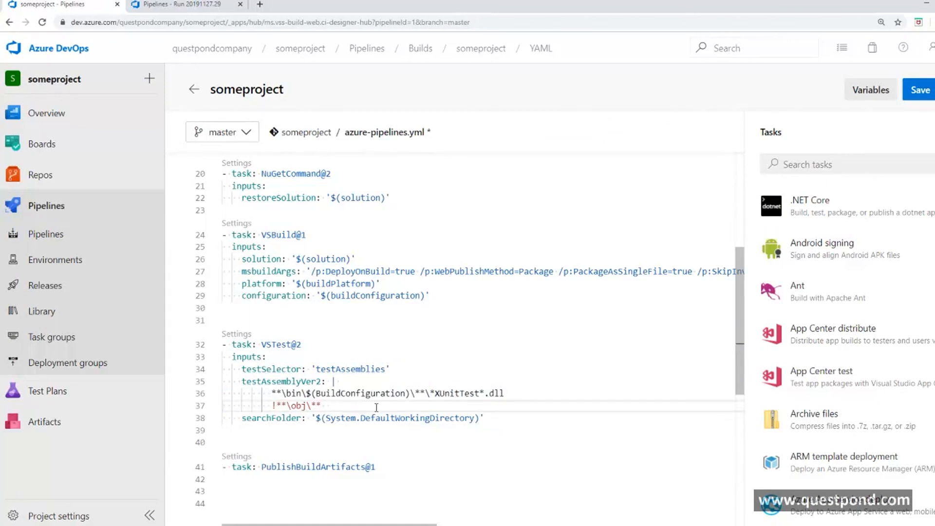
drag(271, 405, 275, 406)
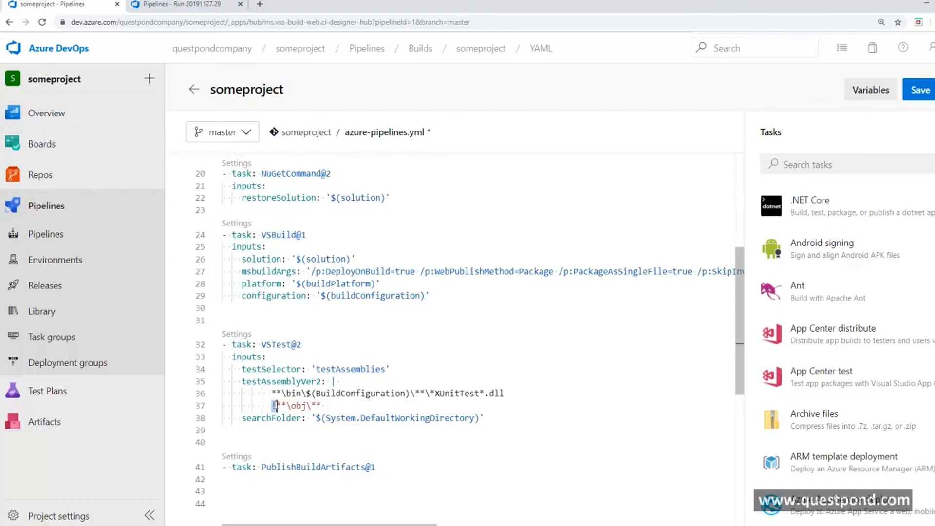
click(331, 405)
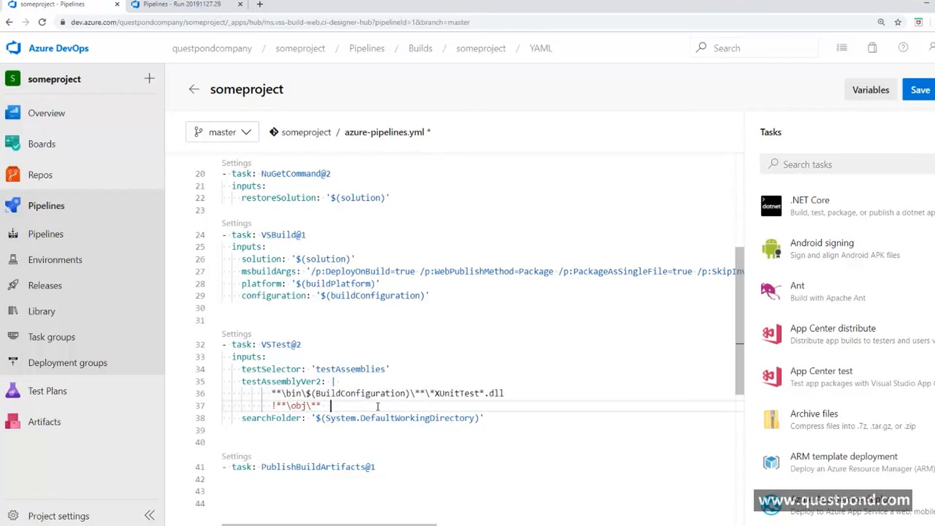
click(269, 394)
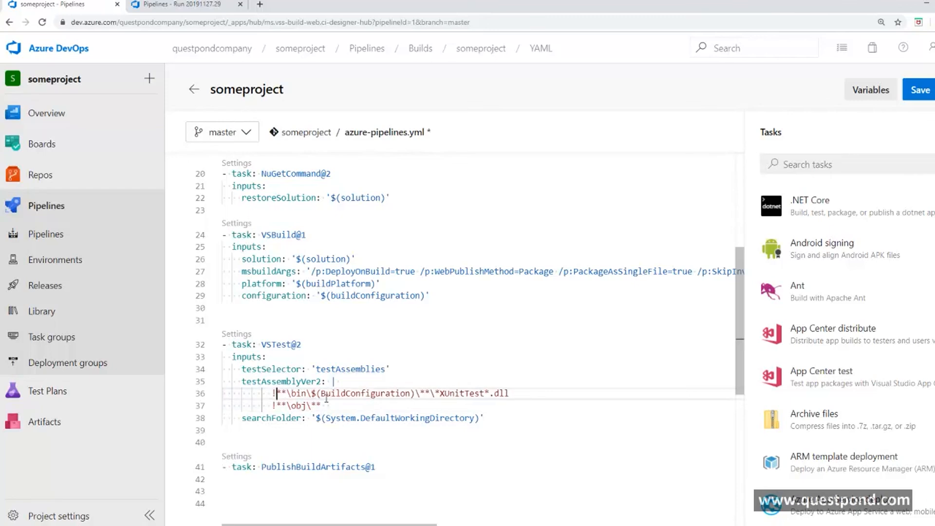
Remove the ! in front of the XUnitTest DLL pattern and add an empty line below the !**\obj\** exclusion.
click(325, 406)
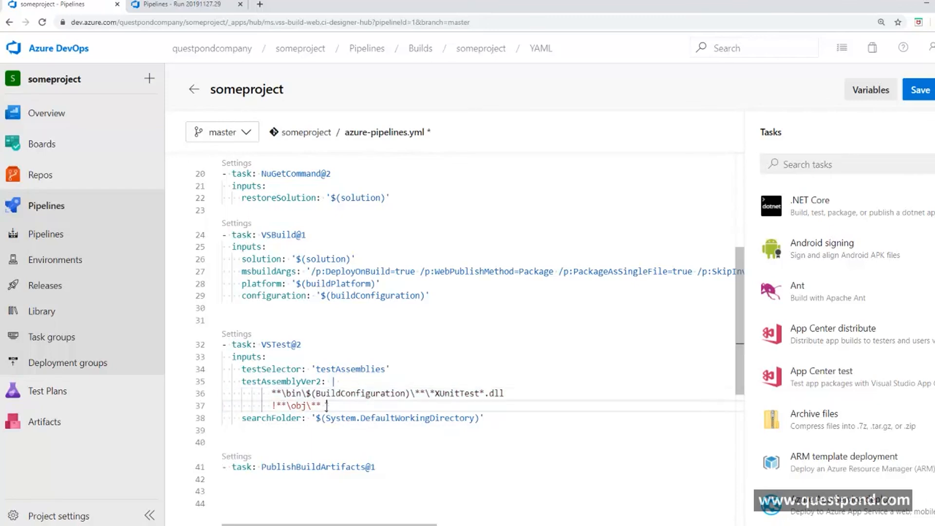
key(Return)
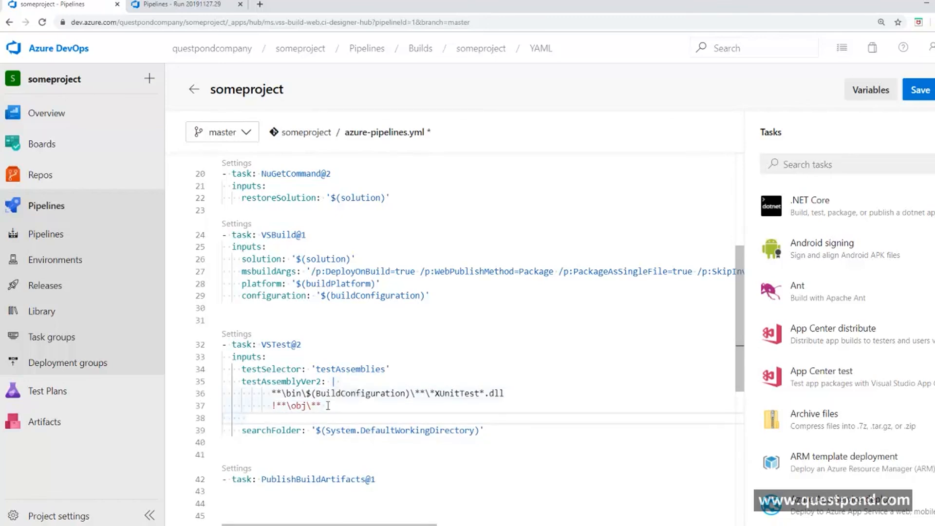
Copy the otherConsoleOptions line from the devopsnotes file in Notepad, paste it above searchFolder in the pipeline editor, and close its value with a single quote.
key(alt+Tab)
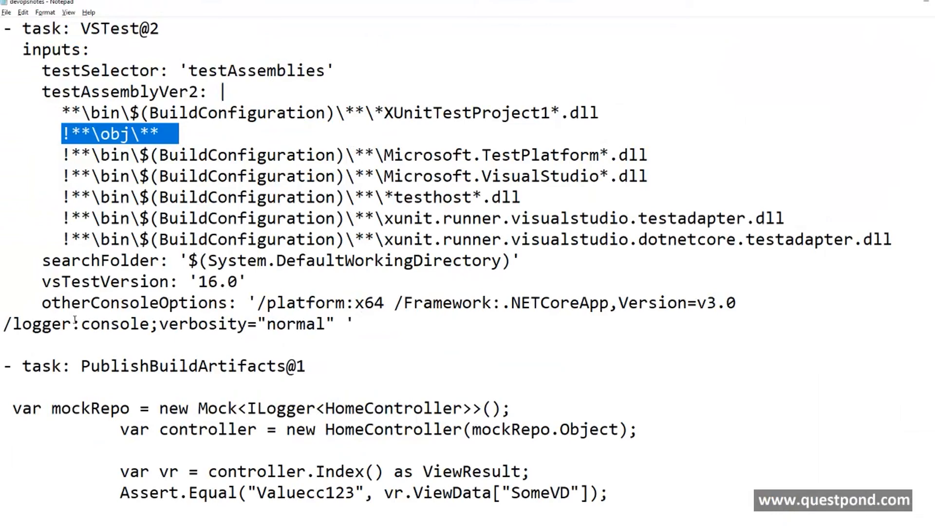
drag(42, 303, 772, 306)
key(ctrl+c)
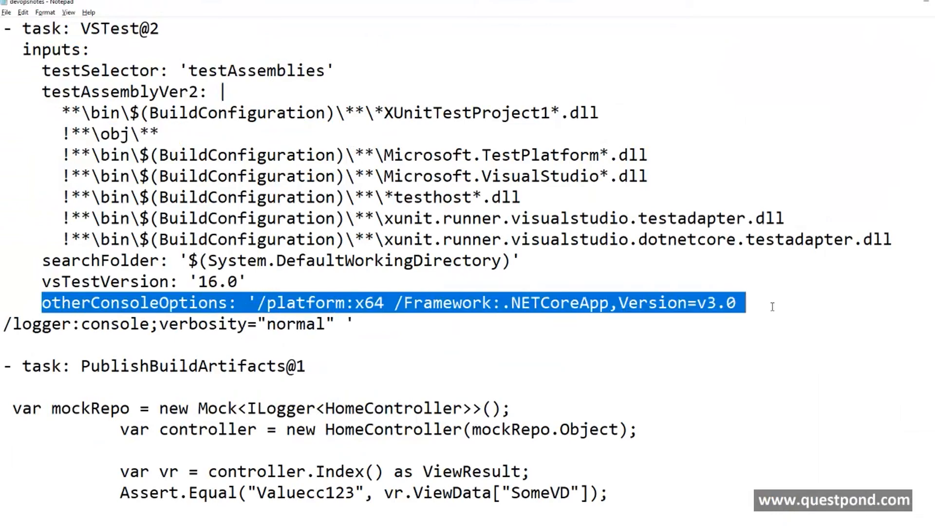
key(alt+Tab)
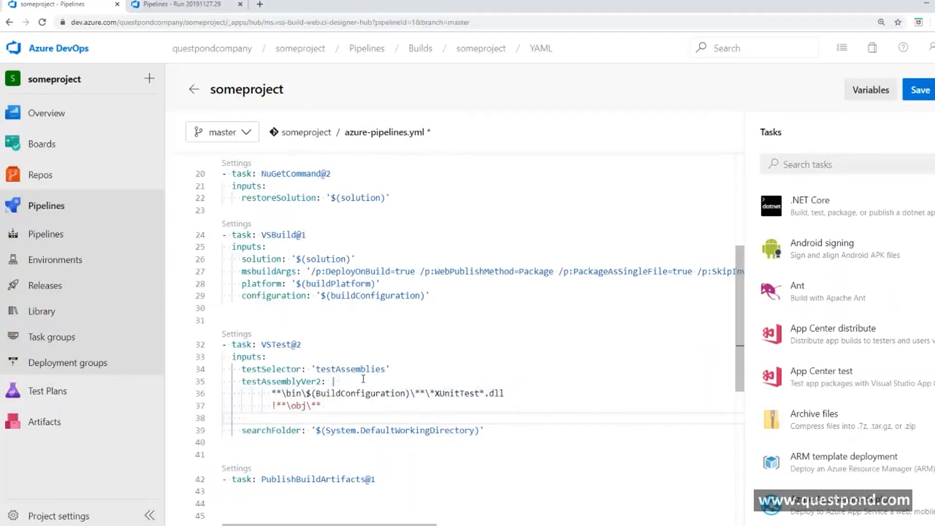
key(ctrl+v)
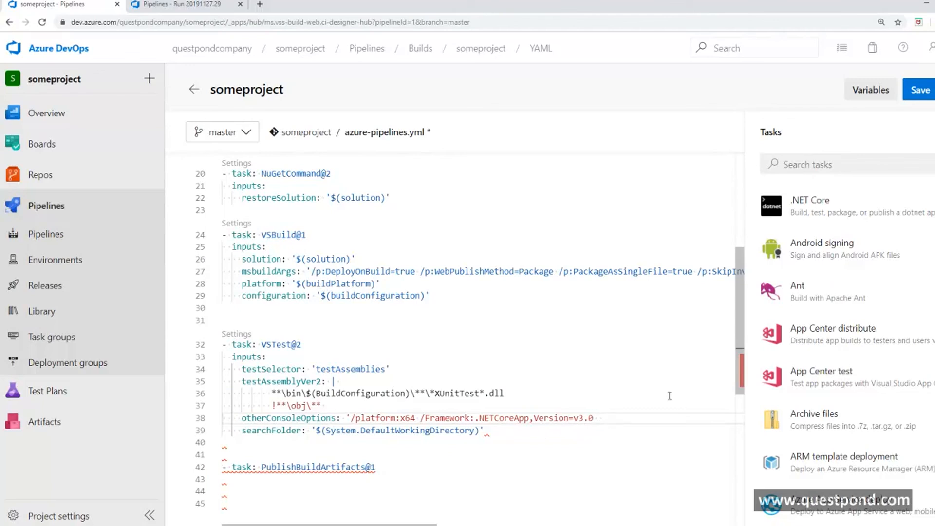
text(')
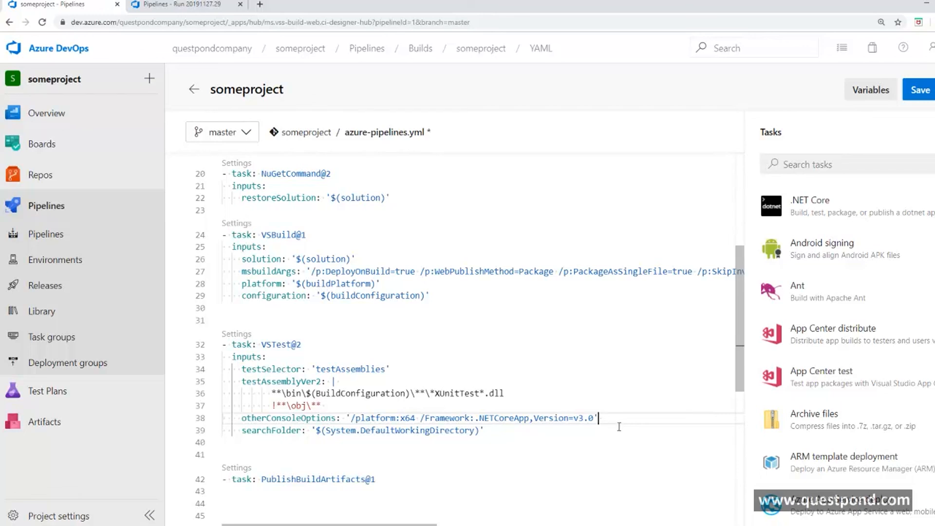
Review the platform, framework and version in otherConsoleOptions, check the VSTest notes in Notepad, and look over the search folder and pipeline variables.
double_click(405, 418)
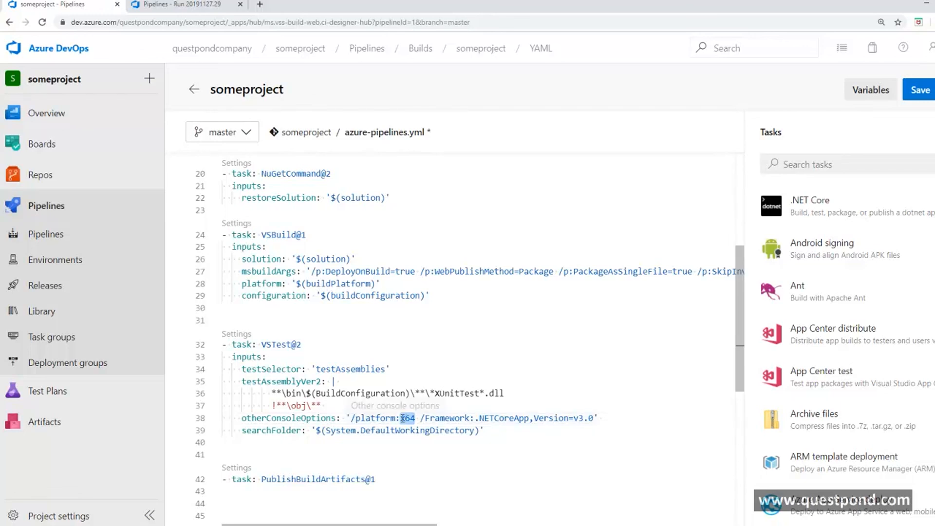
double_click(493, 418)
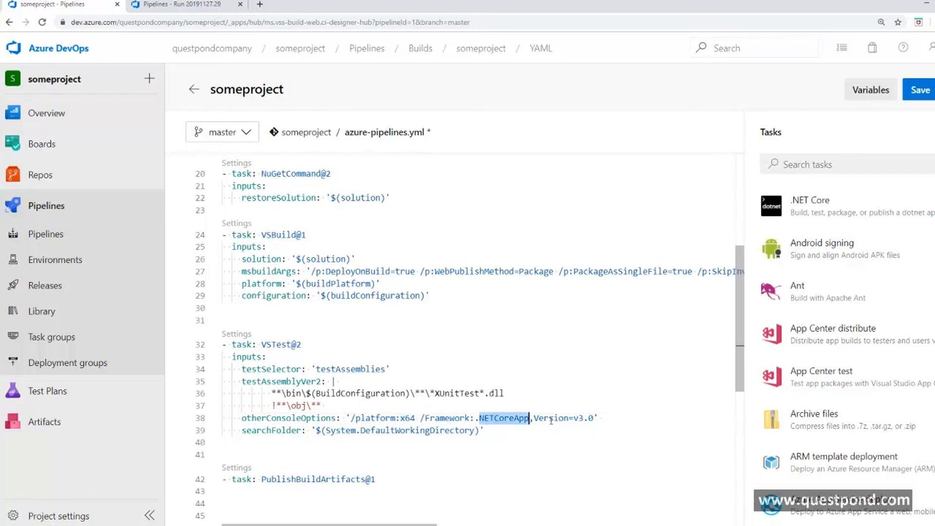
double_click(590, 418)
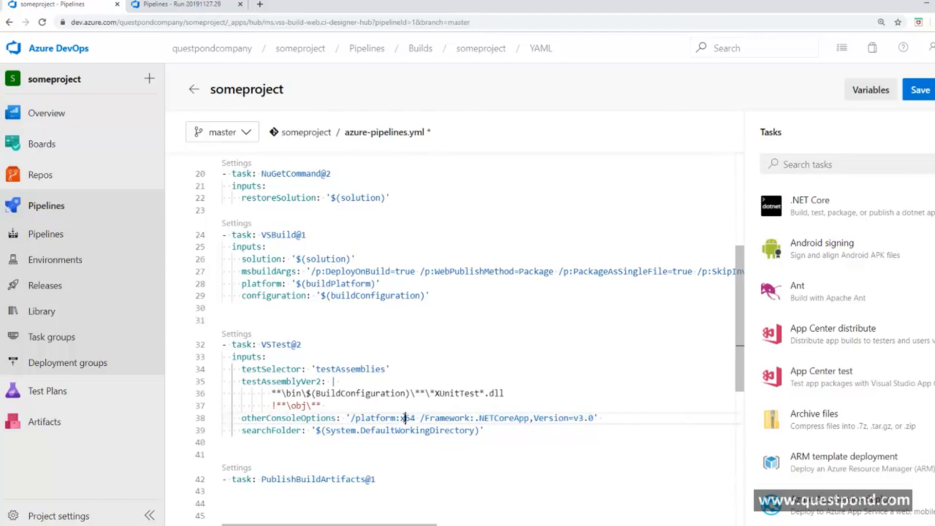
click(604, 418)
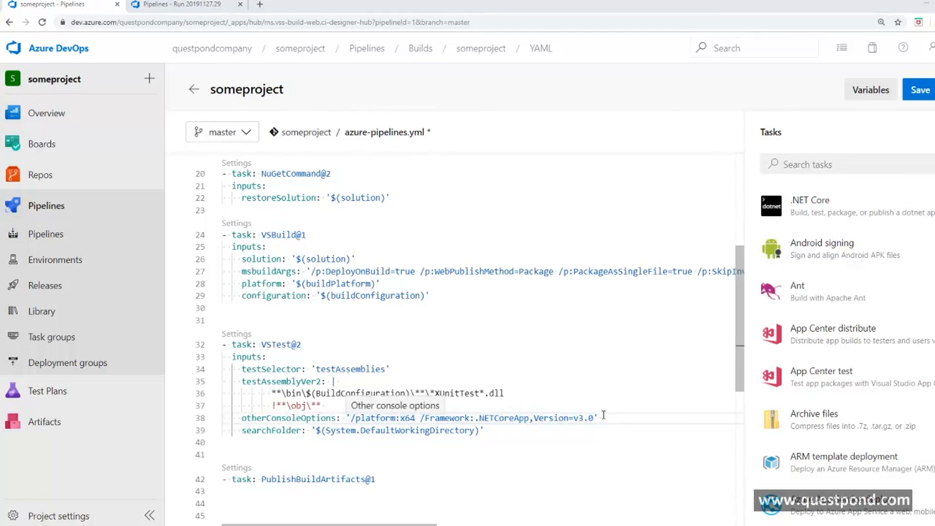
key(alt+Tab)
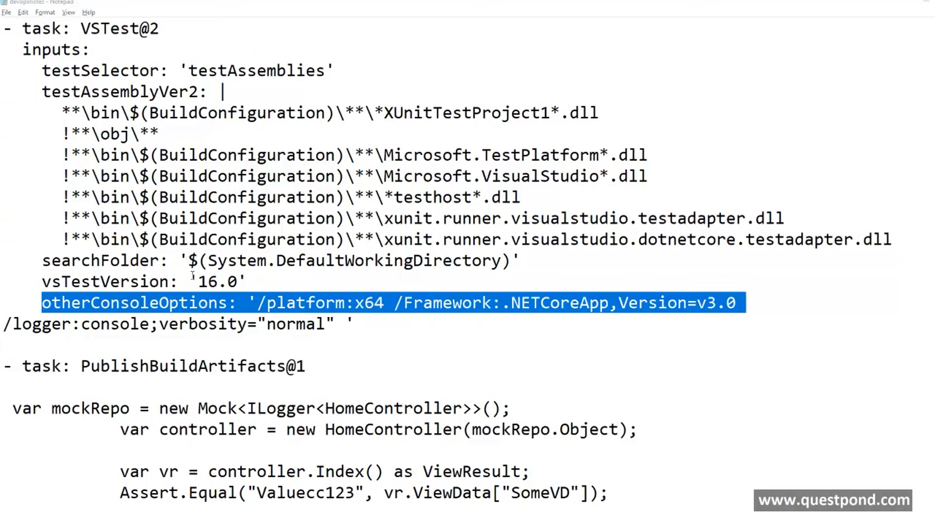
key(alt+Tab)
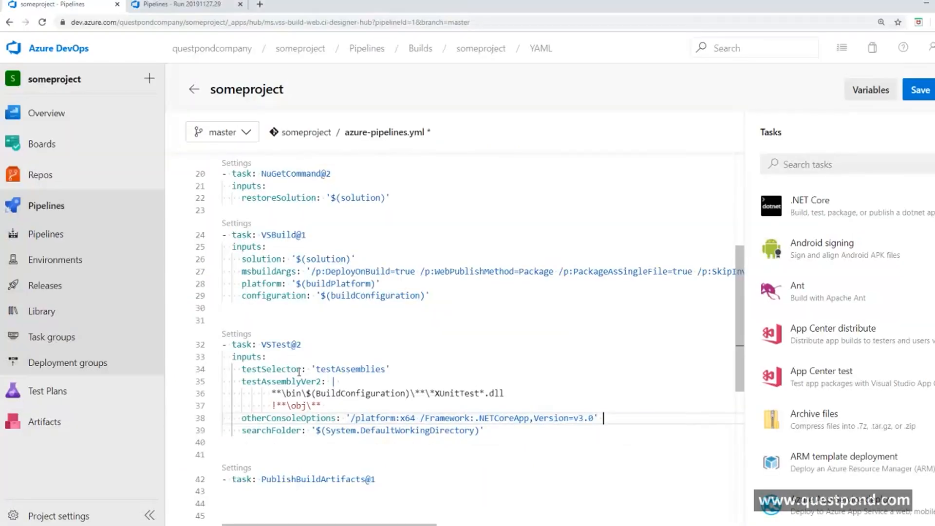
double_click(376, 433)
click(321, 431)
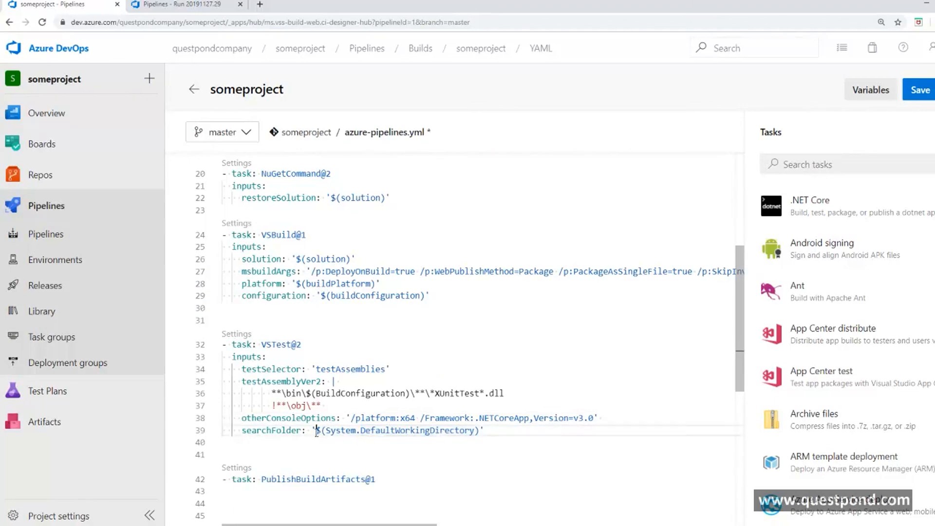
scroll(336, 372, up, 5)
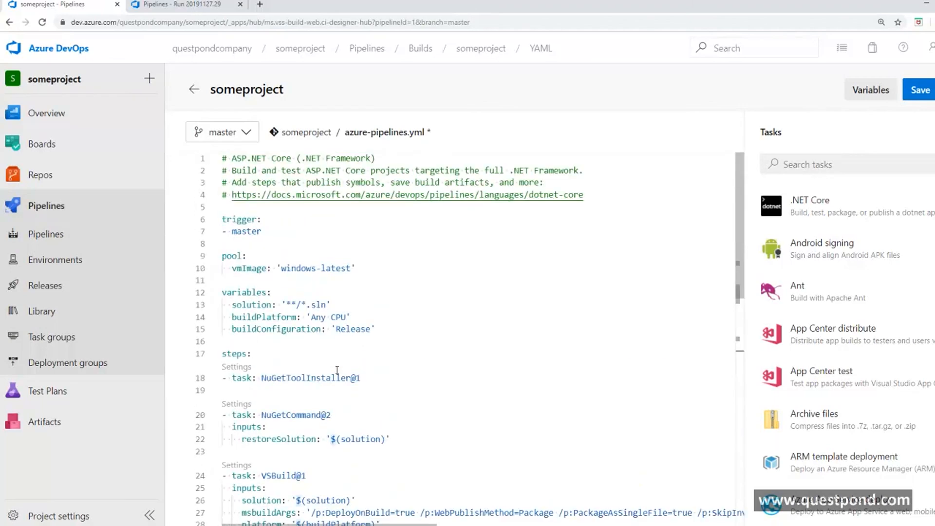
scroll(324, 343, down, 5)
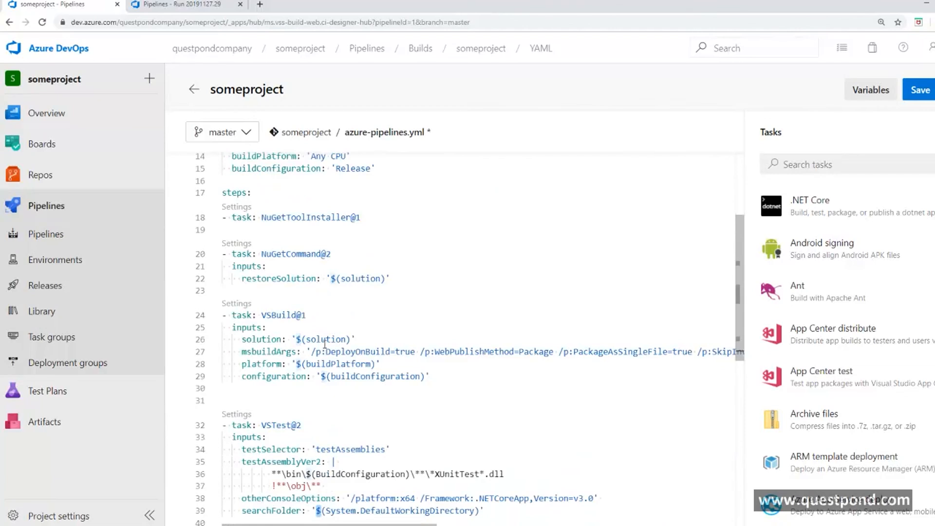
Copy buildConfiguration from the VSBuild configuration input and paste it over BuildConfiguration in the VSTest DLL pattern.
double_click(314, 285)
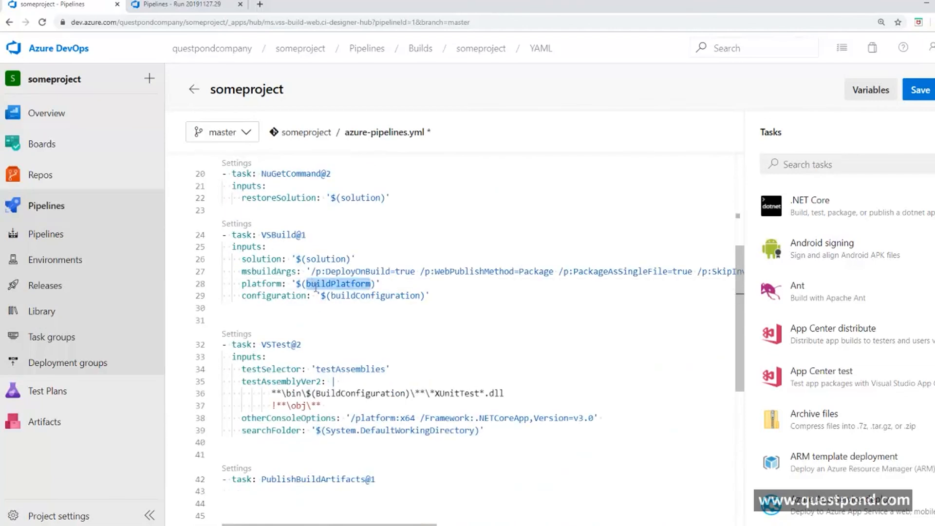
double_click(354, 298)
key(ctrl+c)
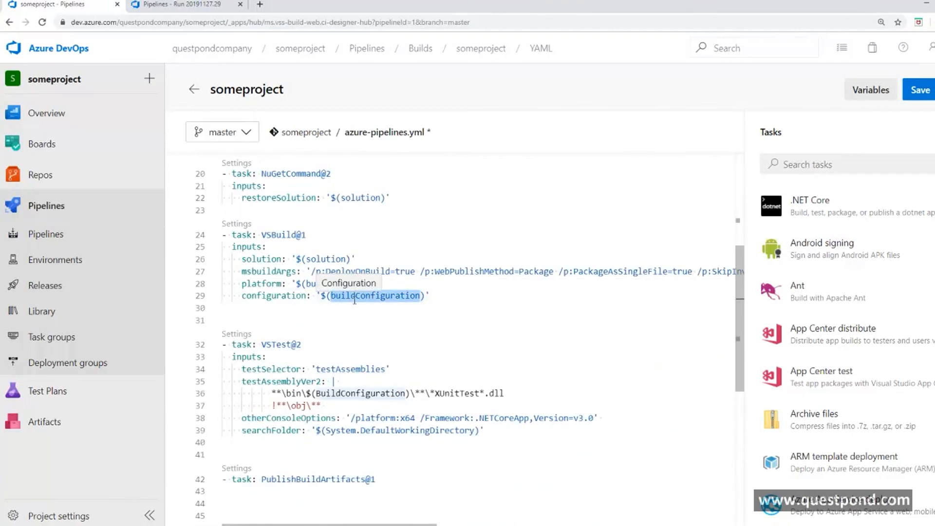
double_click(363, 394)
key(ctrl+v)
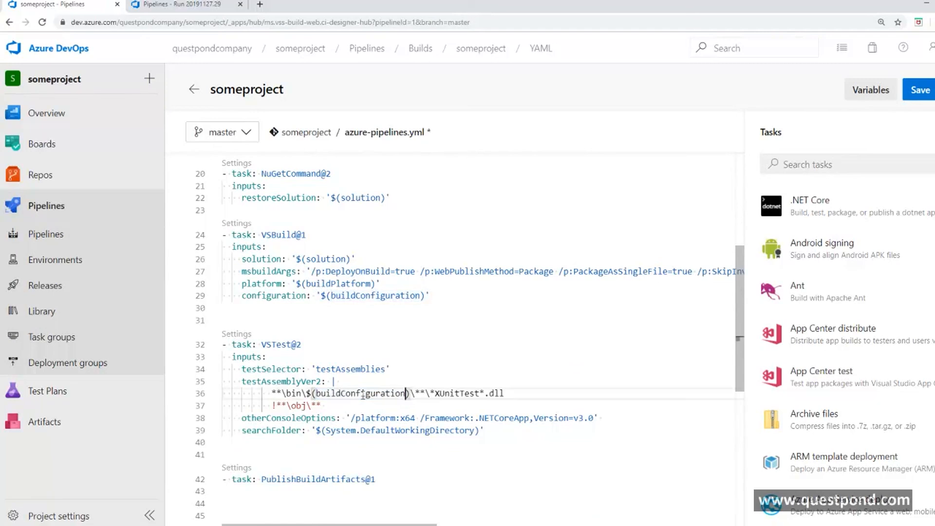
click(409, 358)
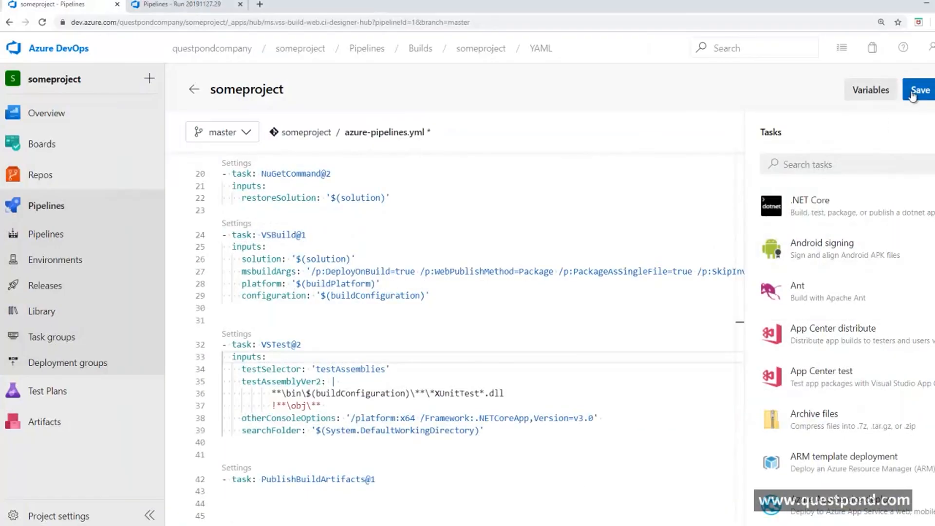
Save azure-pipelines.yml and open the job of the newly triggered someproject run #20191127.31.
click(916, 92)
click(931, 500)
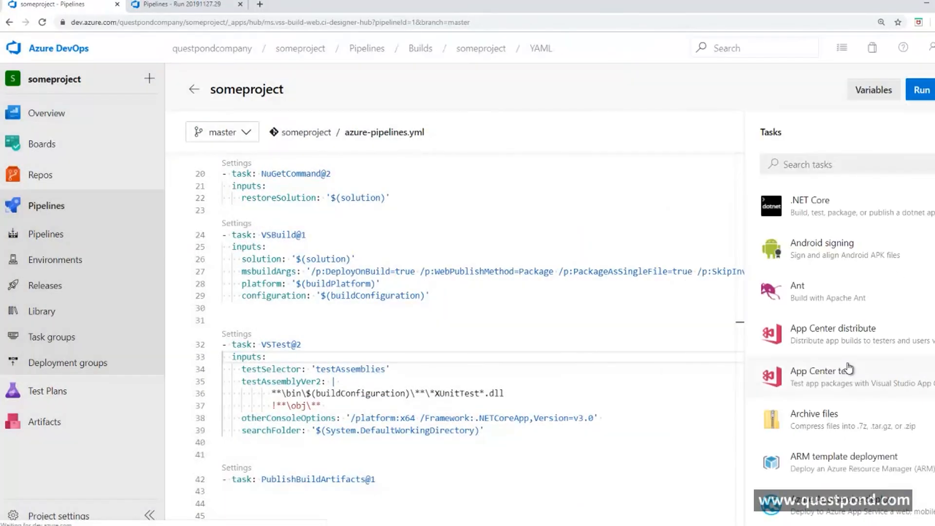
click(46, 236)
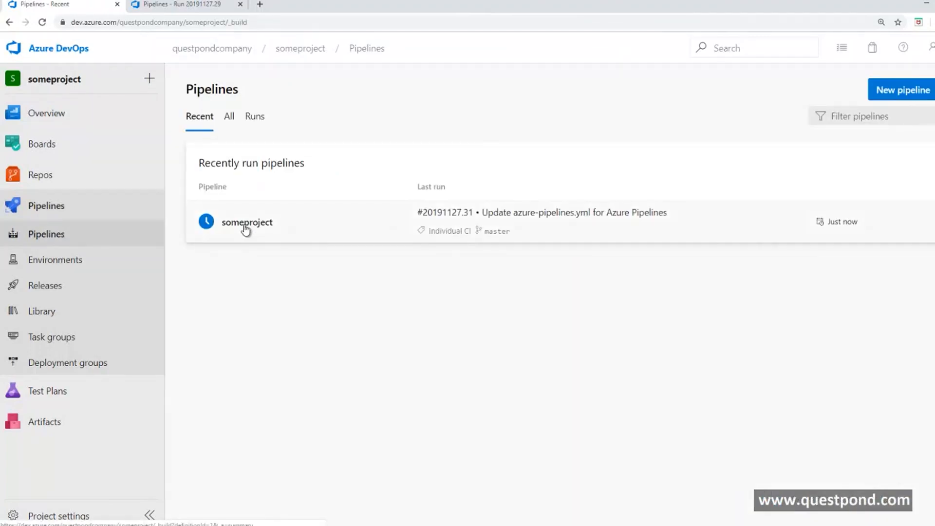
click(244, 229)
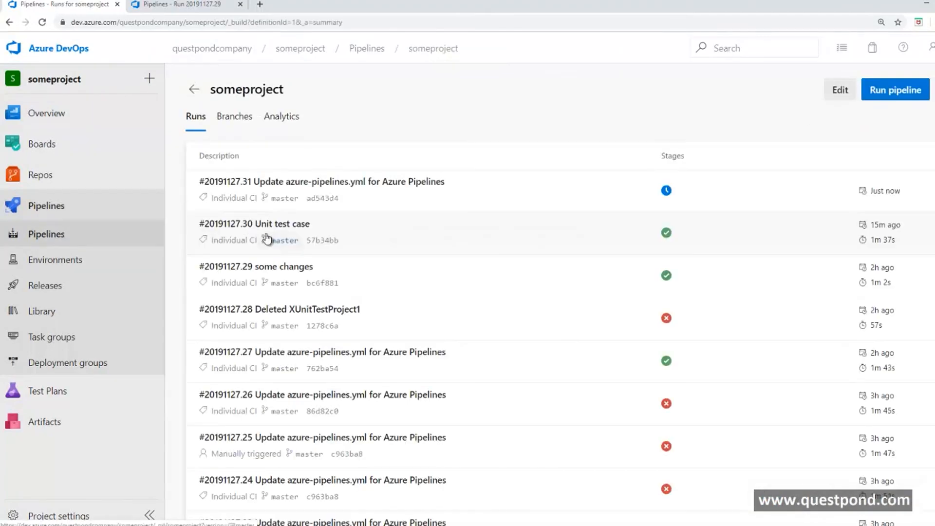
click(279, 183)
click(224, 315)
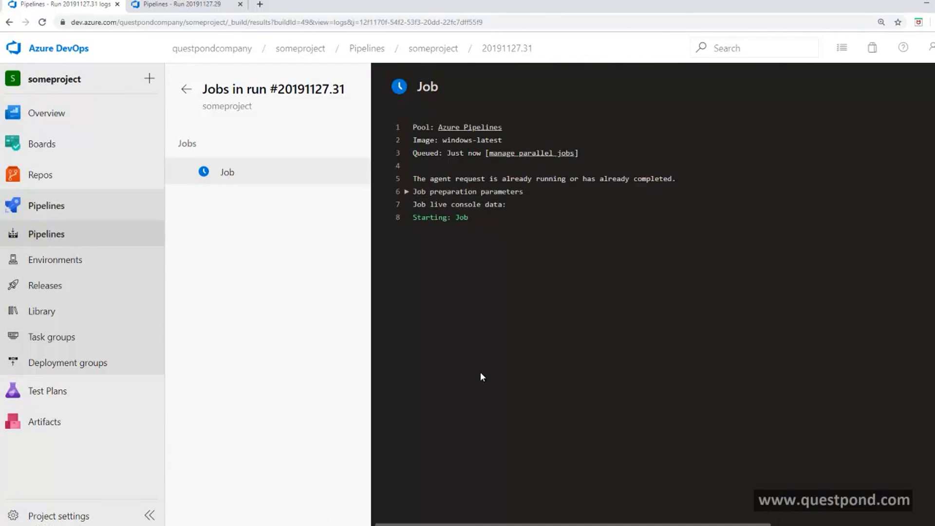
Follow the running job by viewing the logs of its NuGetCommand and VSBuild tasks.
key(F9)
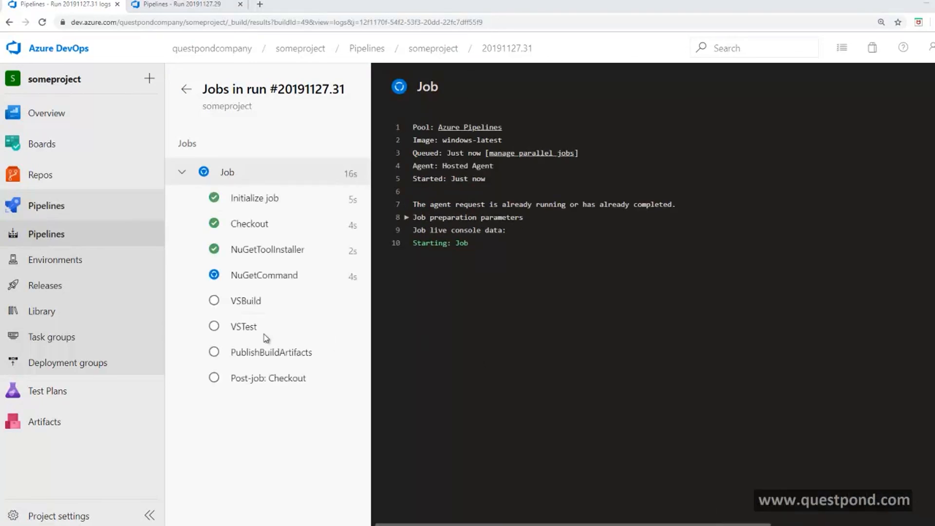
click(250, 307)
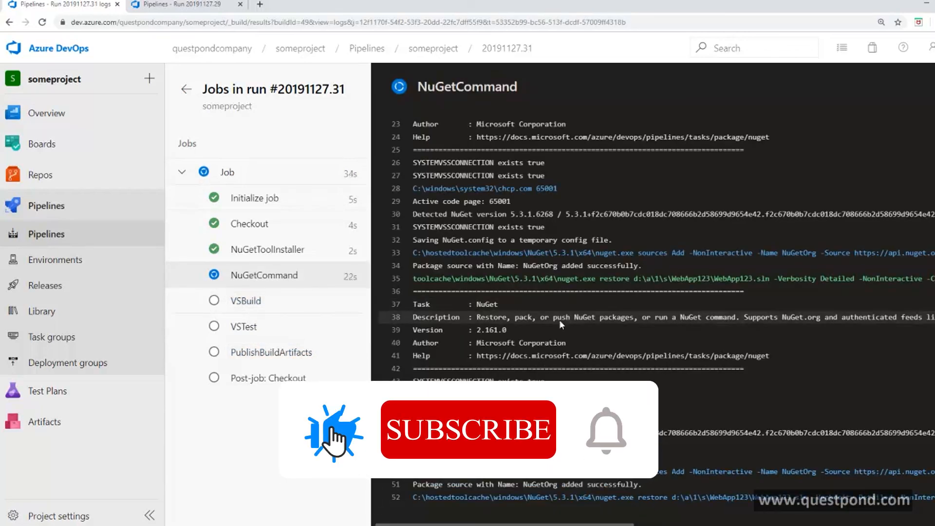
click(239, 302)
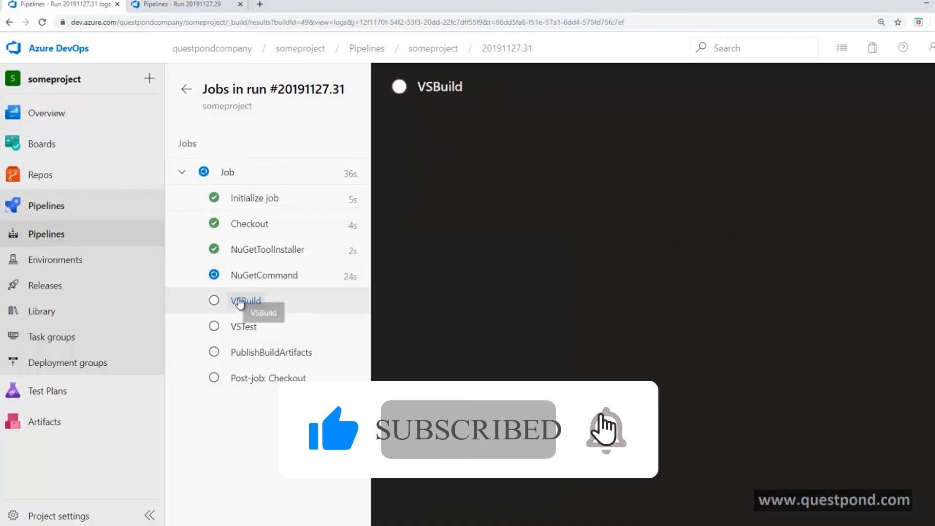
click(257, 281)
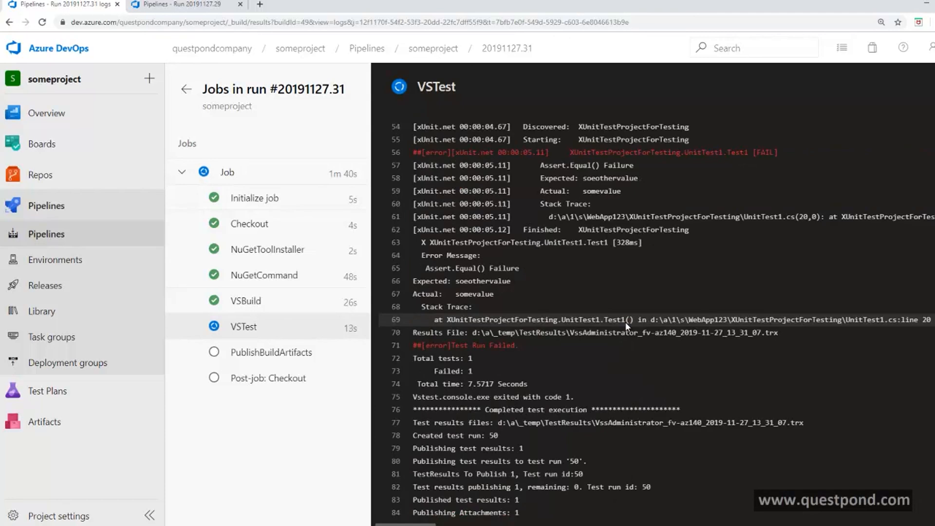
Examine the VSTest log for the UnitTest1.Test1 error and compare the expected and actual values of its Assert.Equal check.
scroll(642, 313, up, 15)
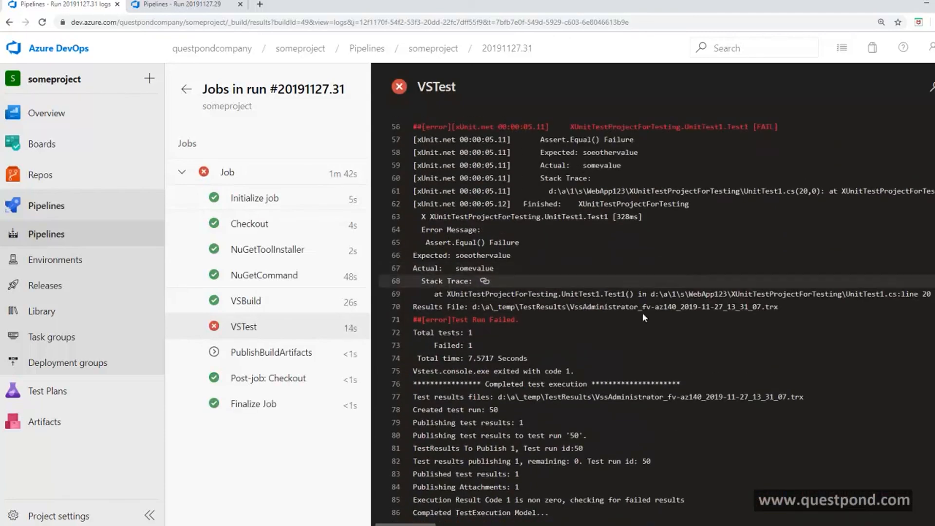
scroll(682, 303, down, 4)
scroll(683, 303, down, 8)
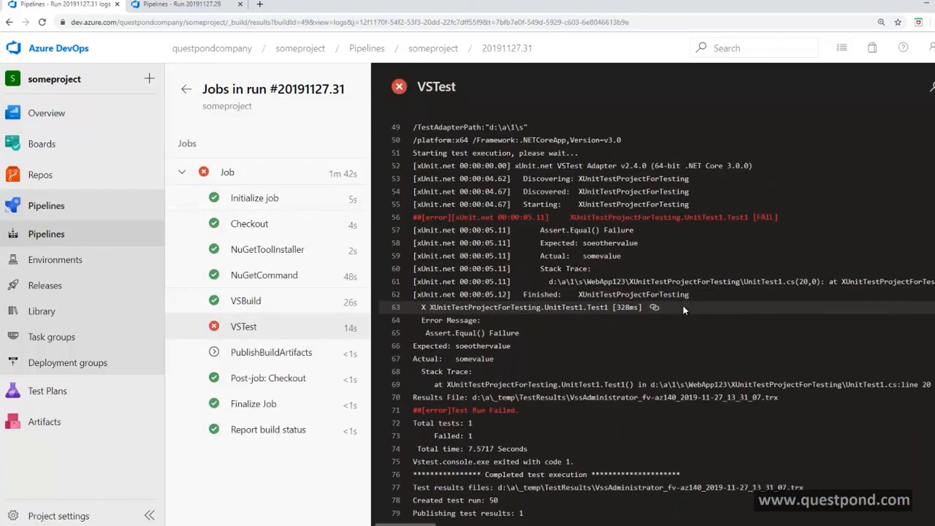
drag(569, 215, 782, 215)
scroll(630, 328, up, 2)
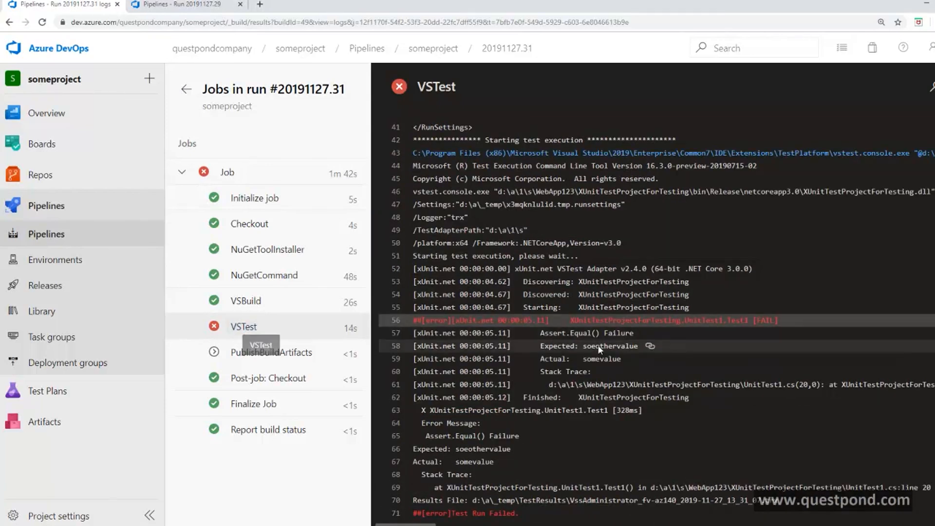
drag(544, 334, 633, 320)
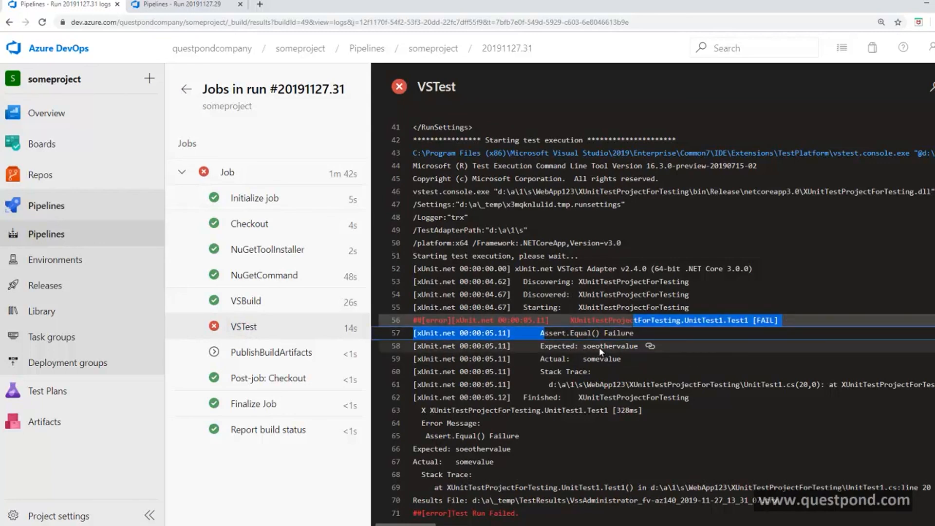
double_click(599, 346)
double_click(602, 359)
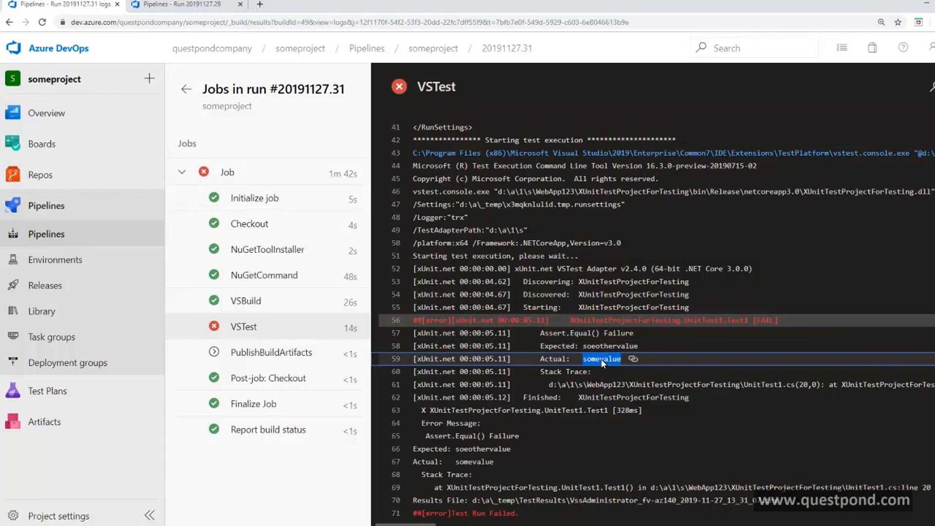
Open the summary of TestRun_someproject_20191127.31 from the Test Plans run list and check its outcome chart.
click(186, 89)
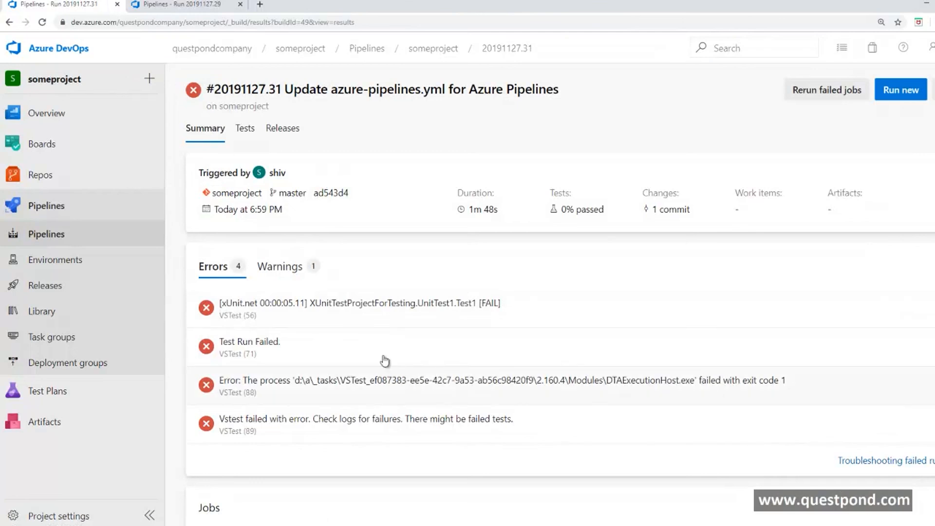
click(60, 391)
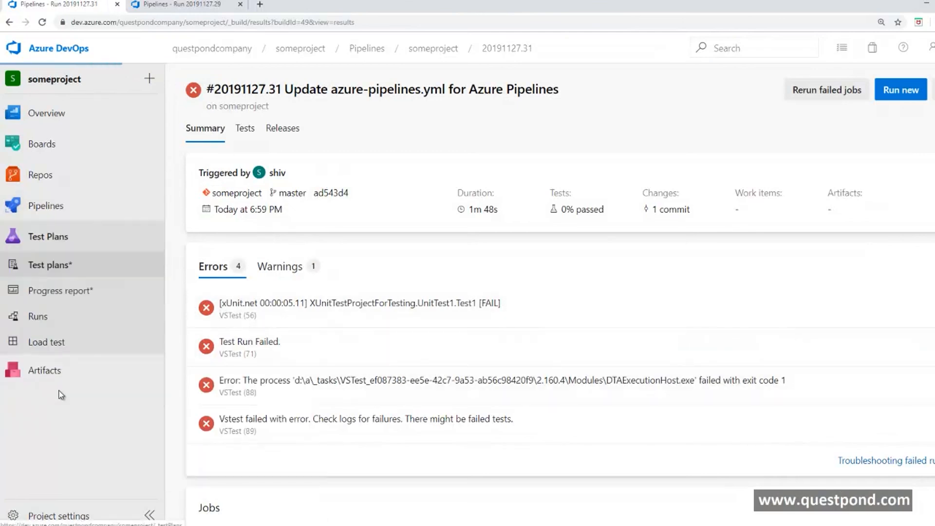
click(52, 325)
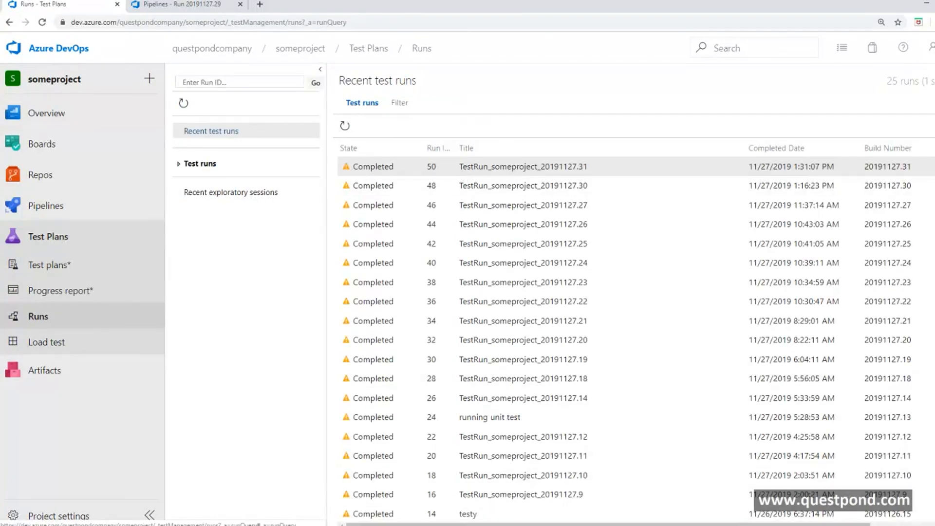
drag(730, 524, 828, 524)
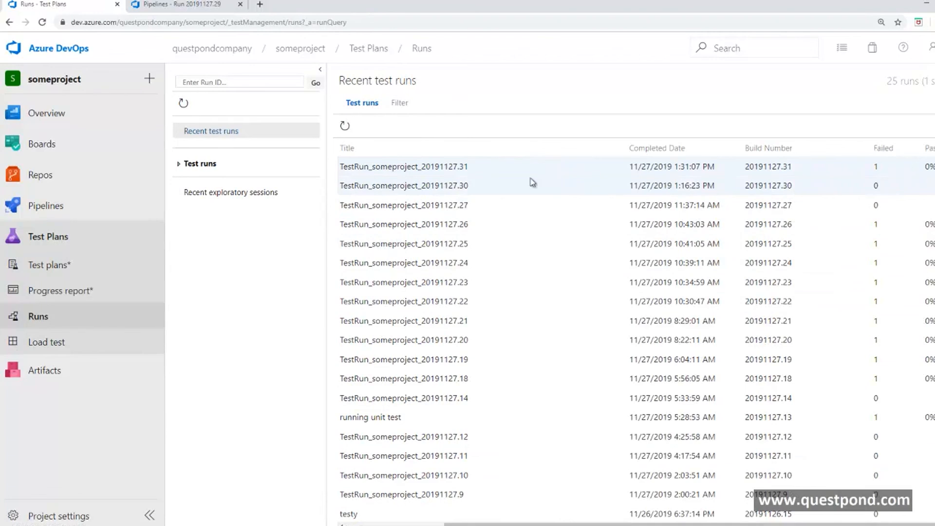
double_click(475, 167)
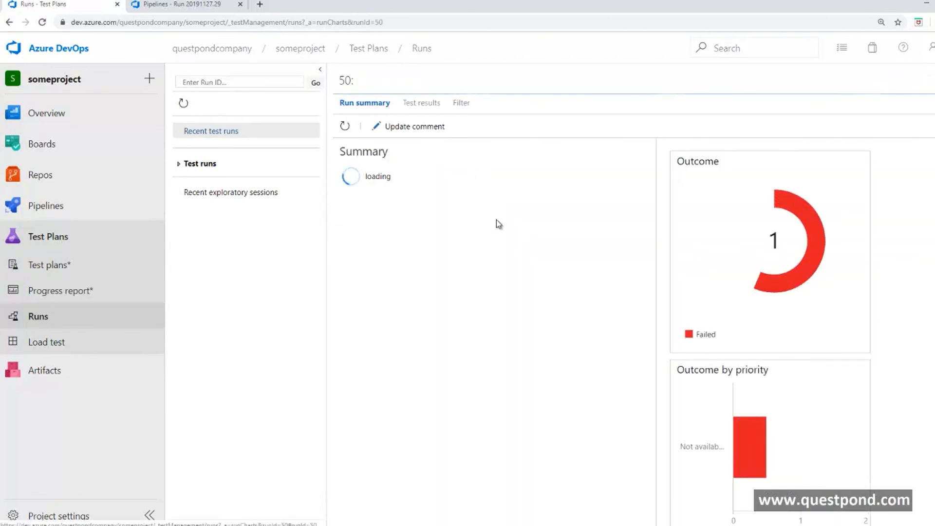
mouse_move(762, 298)
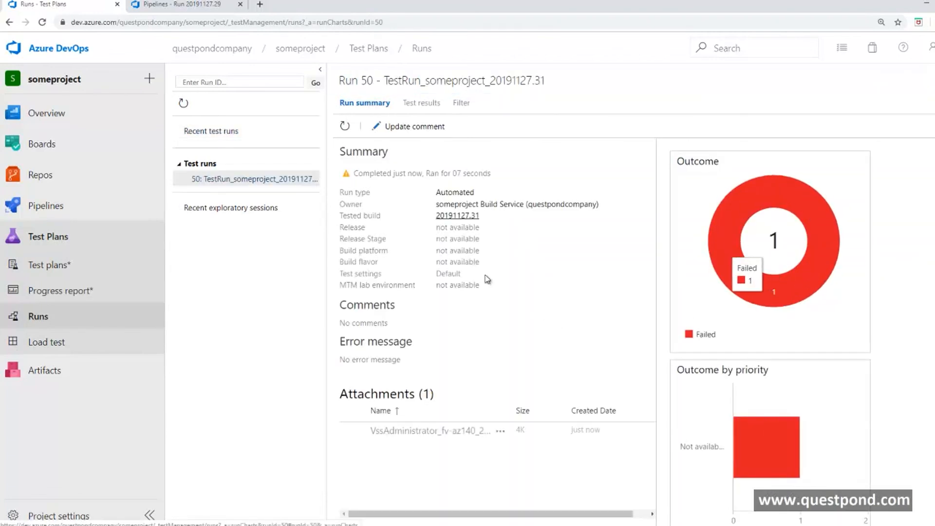
Download the test run's VssAdministrator result attachment and open the UnitTest1.Test1 result details from it in Visual Studio.
click(351, 436)
click(412, 432)
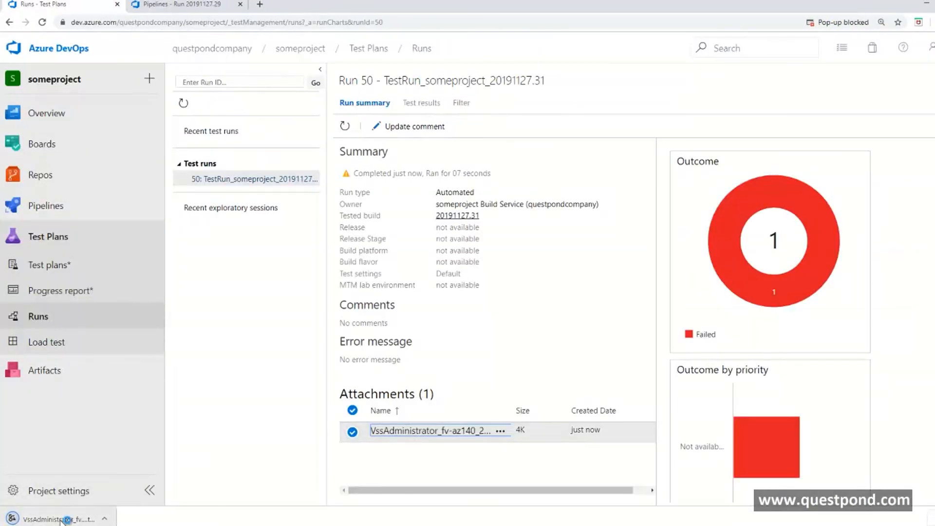
click(60, 520)
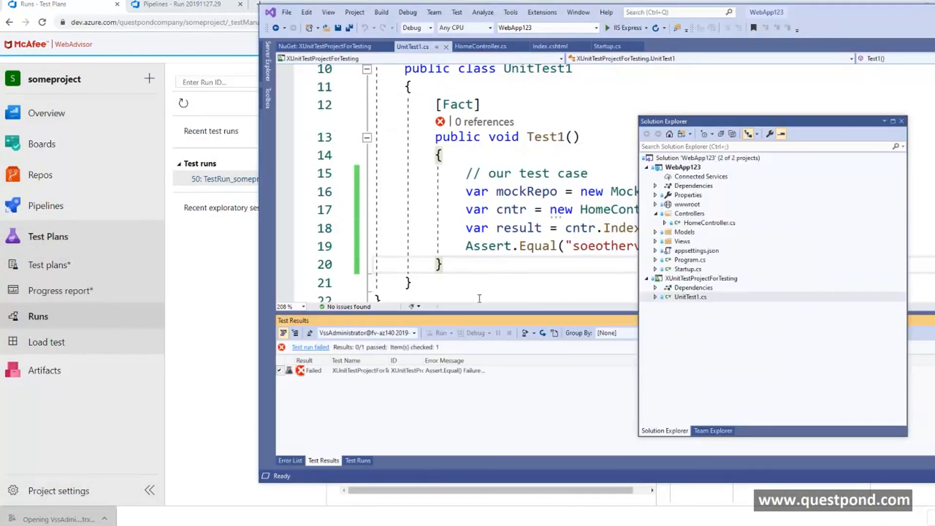
click(430, 371)
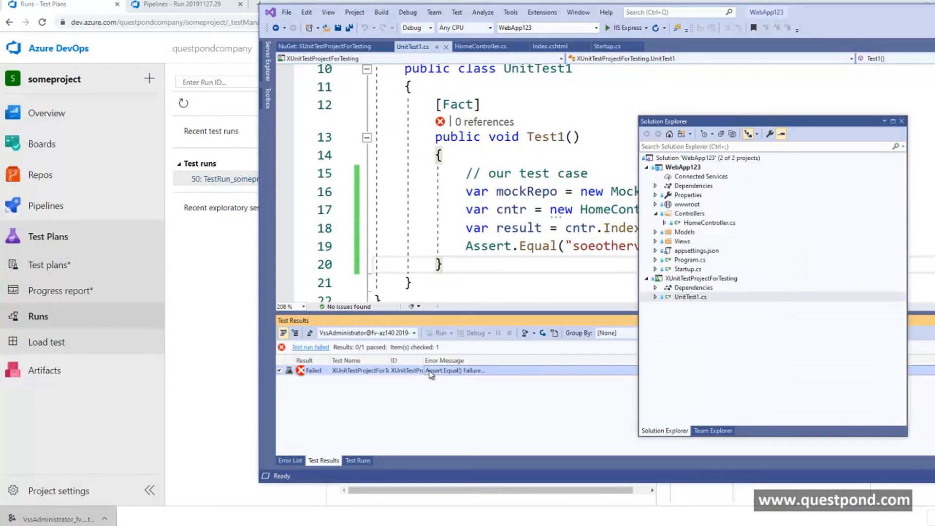
double_click(432, 371)
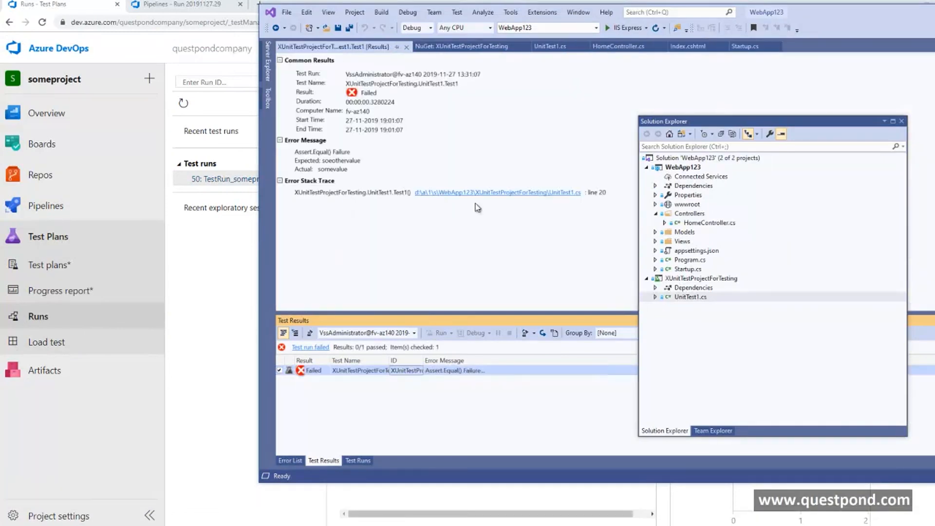
Try to open the UnitTest1.cs source file from the path in the error stack trace.
click(491, 193)
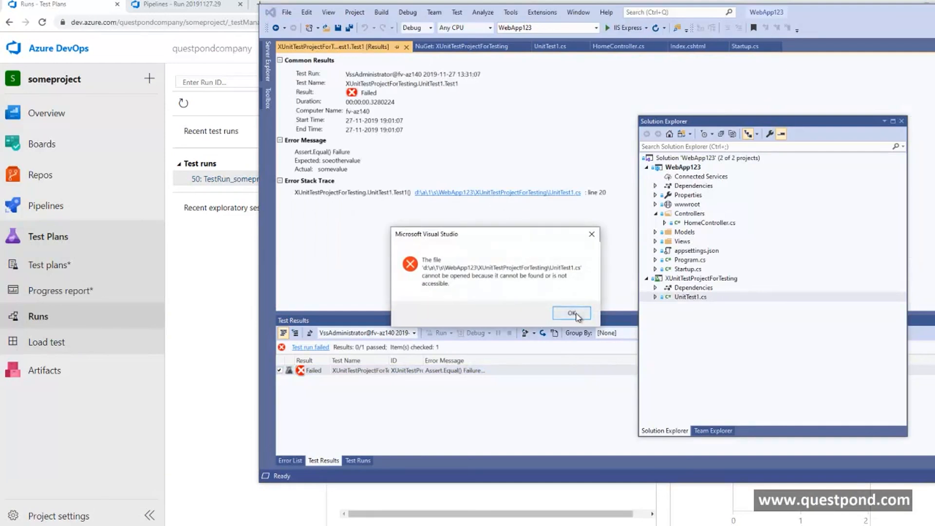
click(569, 314)
click(507, 194)
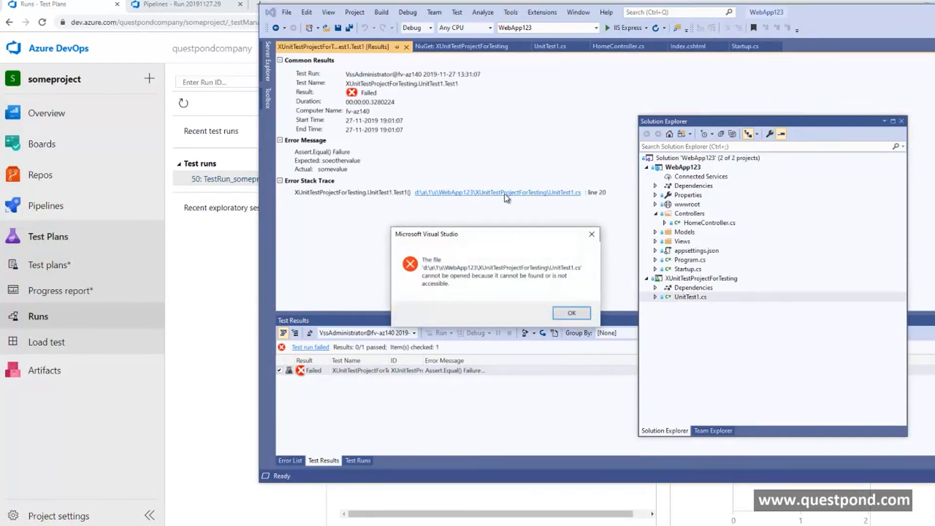
click(560, 312)
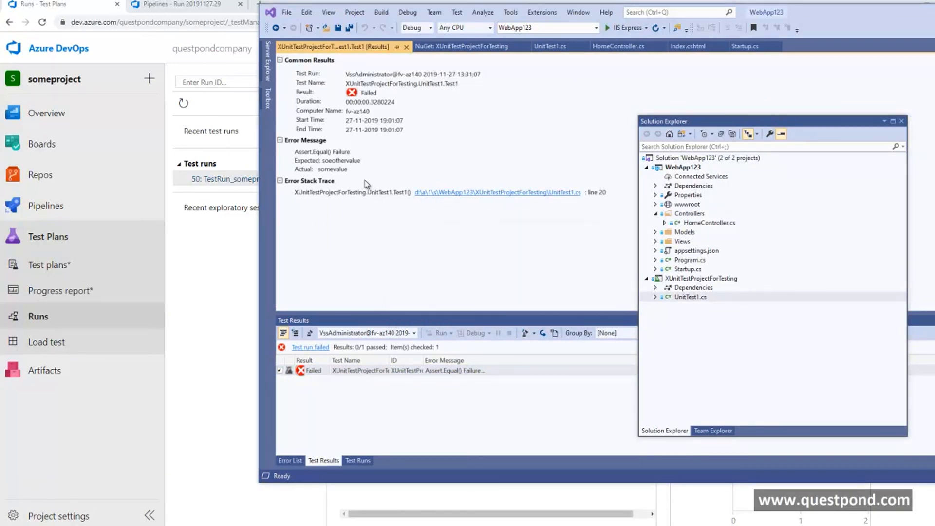
Open UnitTest1.cs from the XUnitTestProjectForTesting project and highlight the Assert.Equal line of Test1.
double_click(690, 297)
click(454, 246)
drag(448, 262, 434, 246)
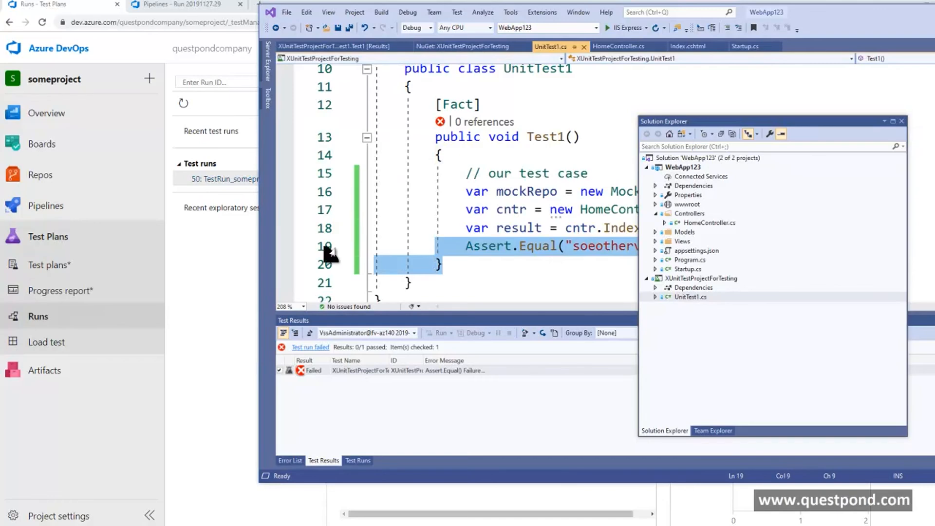
Switch back to Azure DevOps and look through the run history of the someproject pipeline.
click(221, 231)
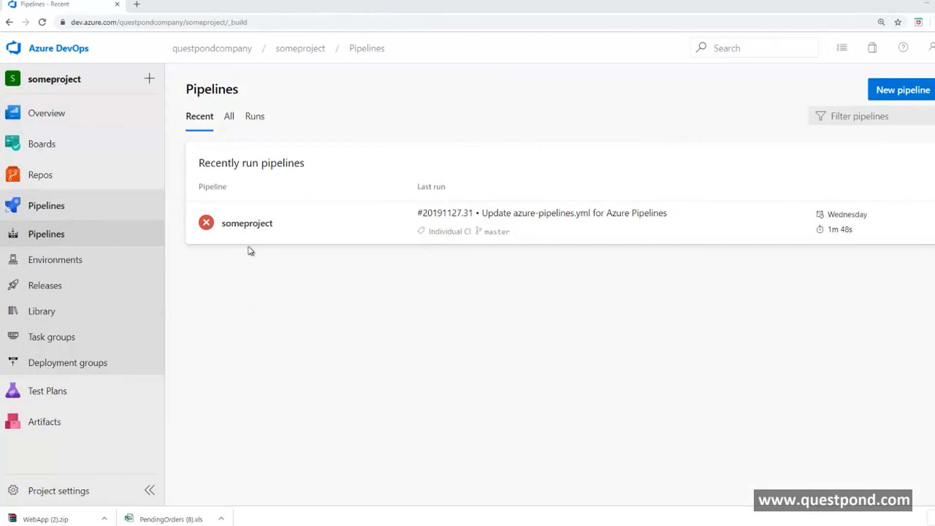
click(246, 229)
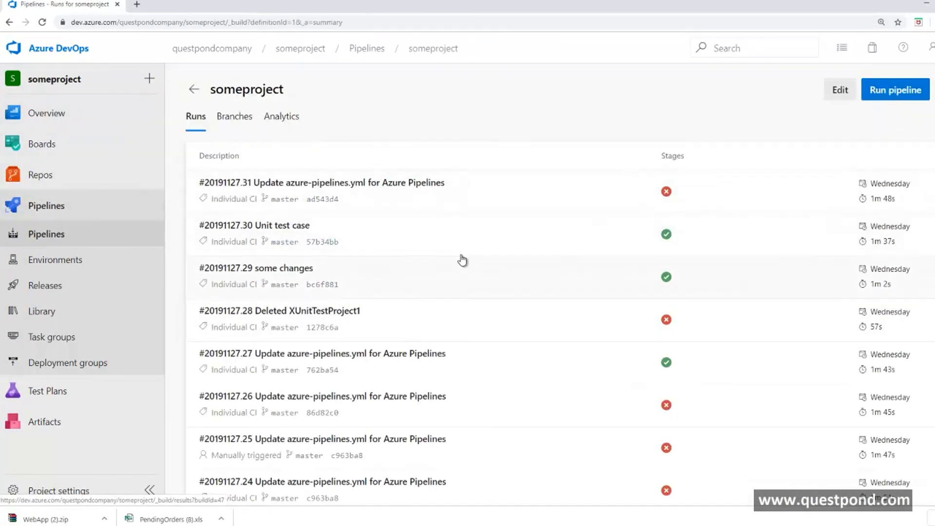
scroll(502, 285, down, 15)
scroll(502, 285, up, 15)
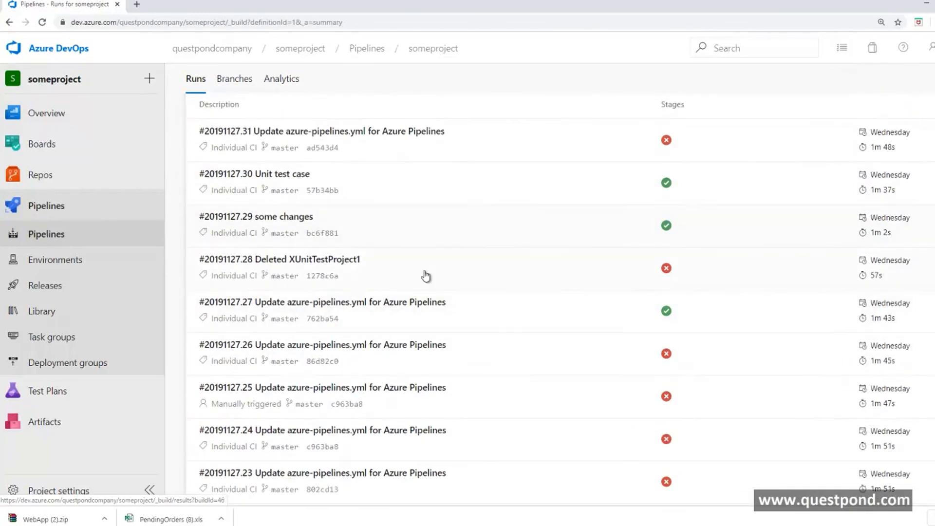
scroll(429, 272, up, 2)
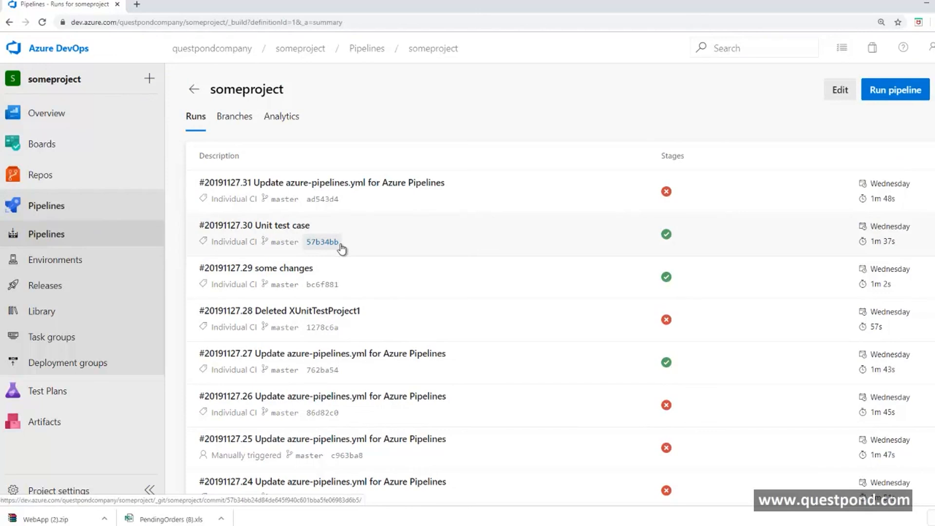
Open the someproject pipeline analytics and examine the full pass rate report, including its failure trend and failing tasks.
click(269, 116)
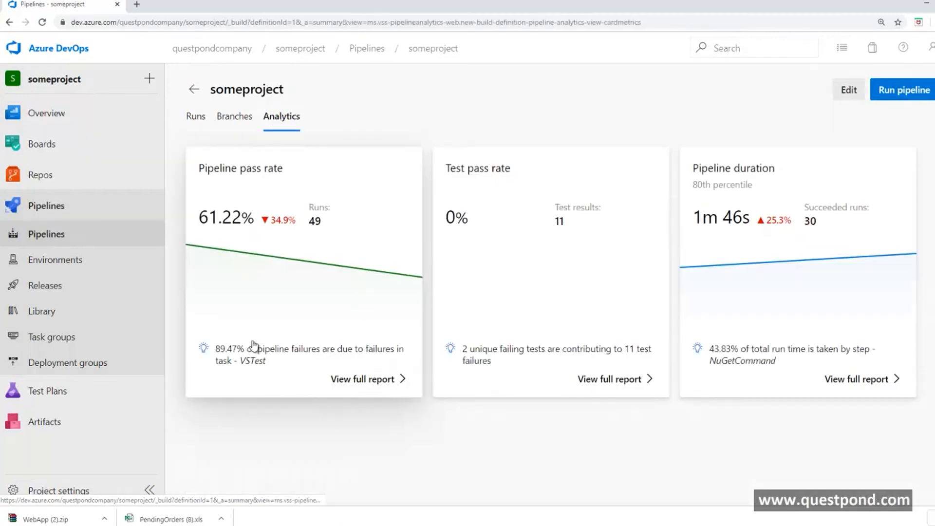
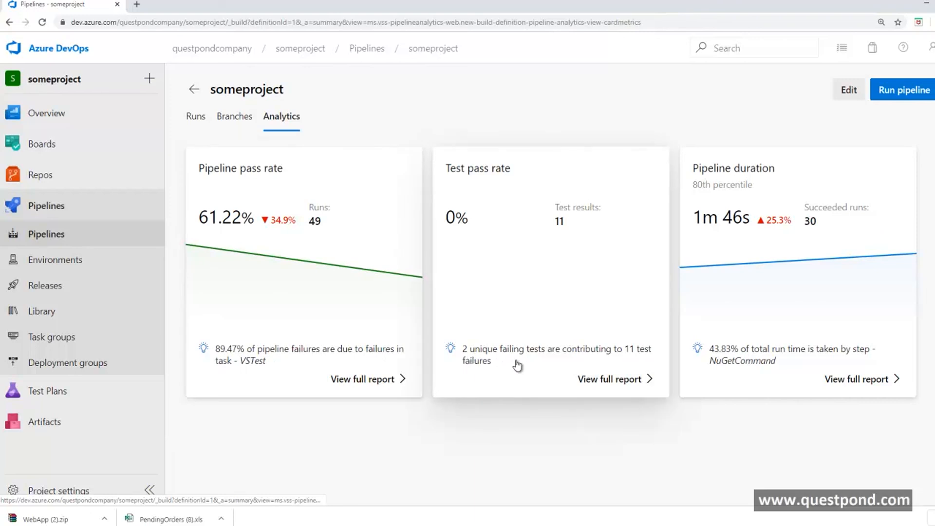
click(348, 387)
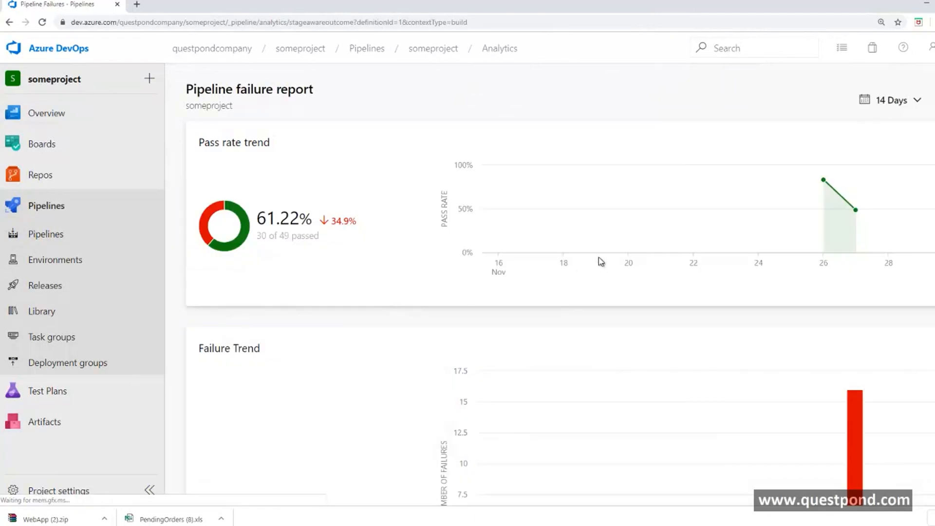
scroll(601, 261, down, 4)
scroll(601, 262, down, 6)
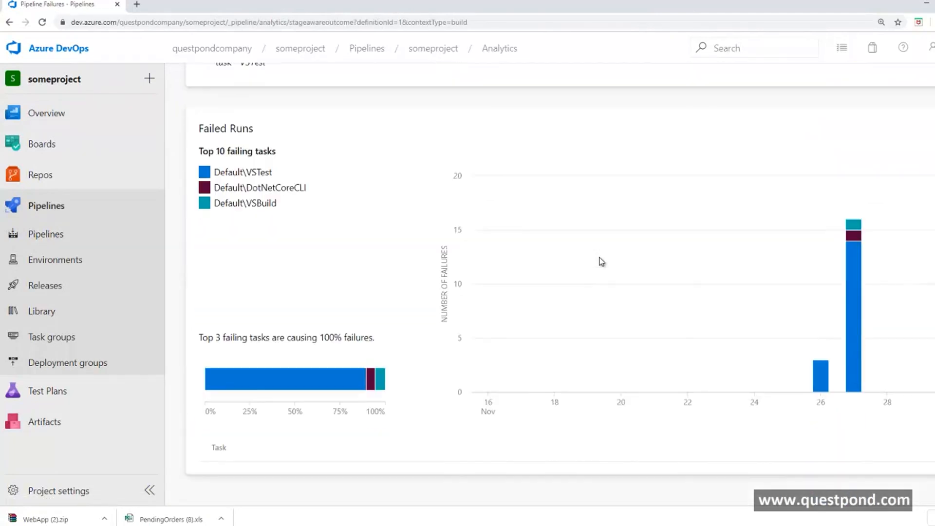
scroll(601, 261, up, 10)
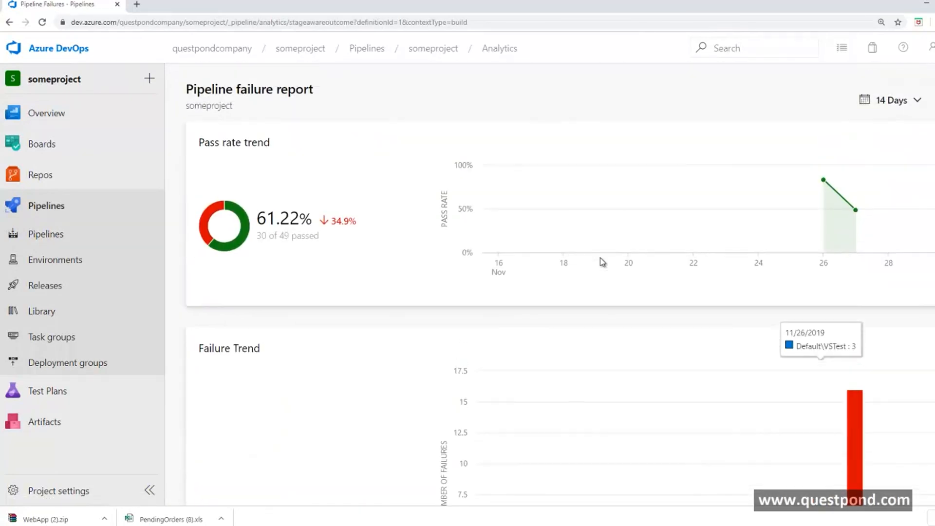
Open the someproject overview summary and view the project stats for boards, repos and pipelines.
click(34, 151)
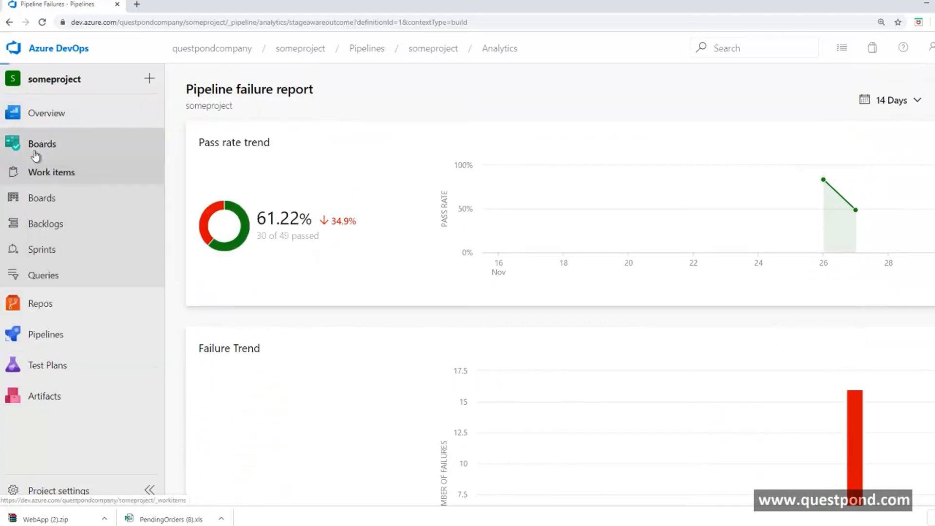
click(45, 119)
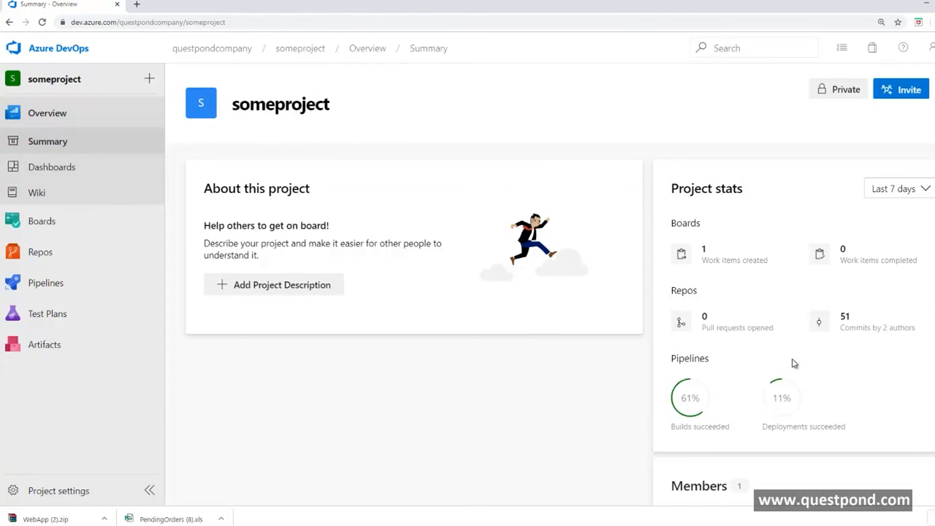
scroll(793, 363, down, 1)
scroll(794, 362, up, 1)
Open the job of the someproject pipeline run #20191127.30 Unit test case.
mouse_move(132, 247)
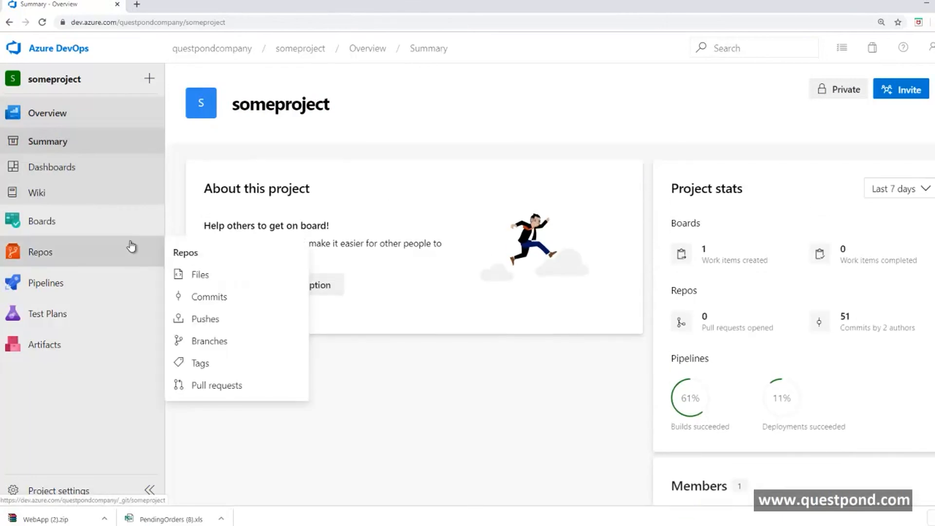
click(42, 284)
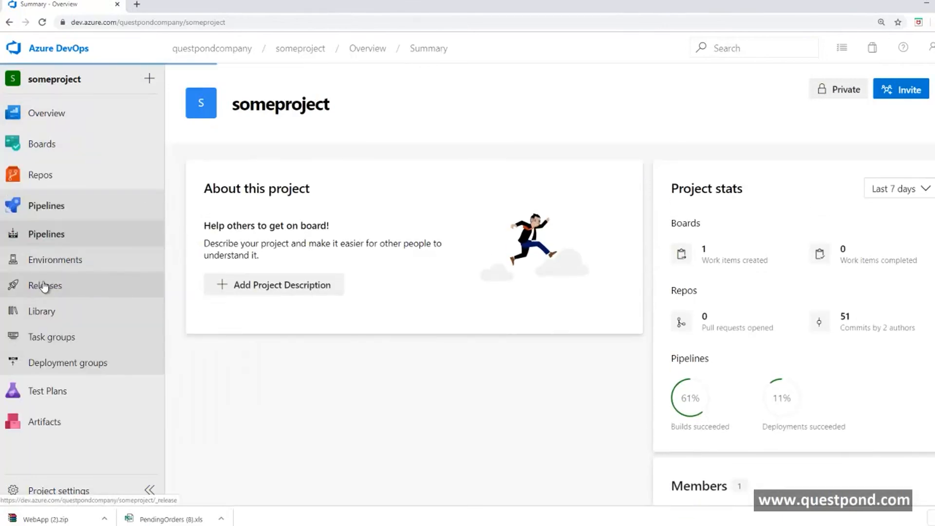
click(259, 228)
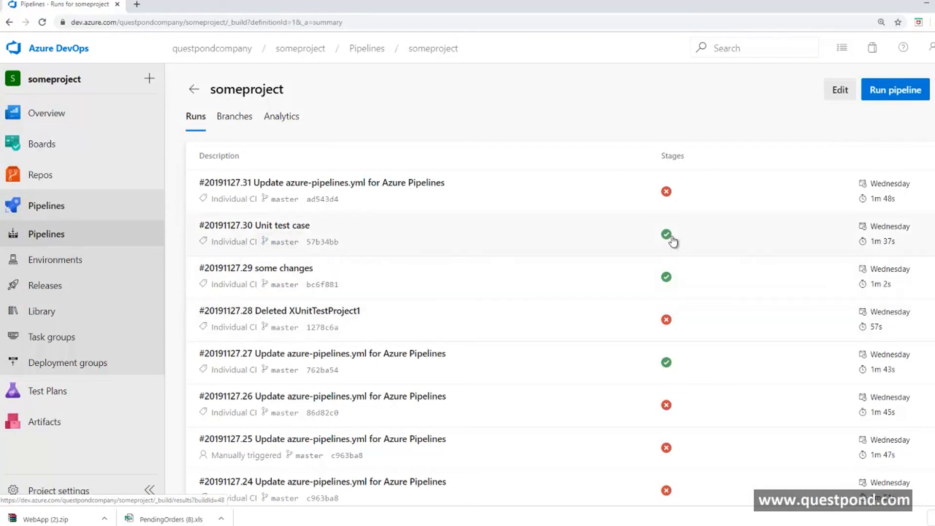
click(223, 234)
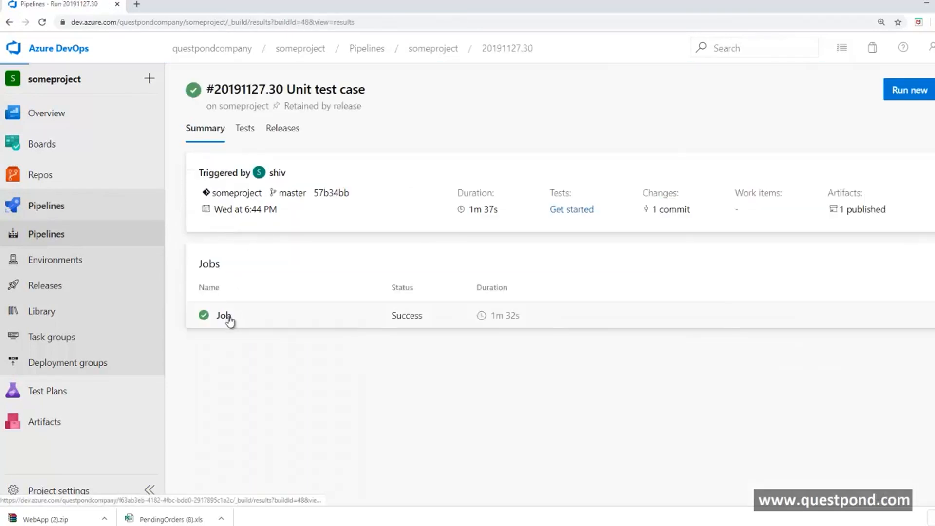
click(223, 316)
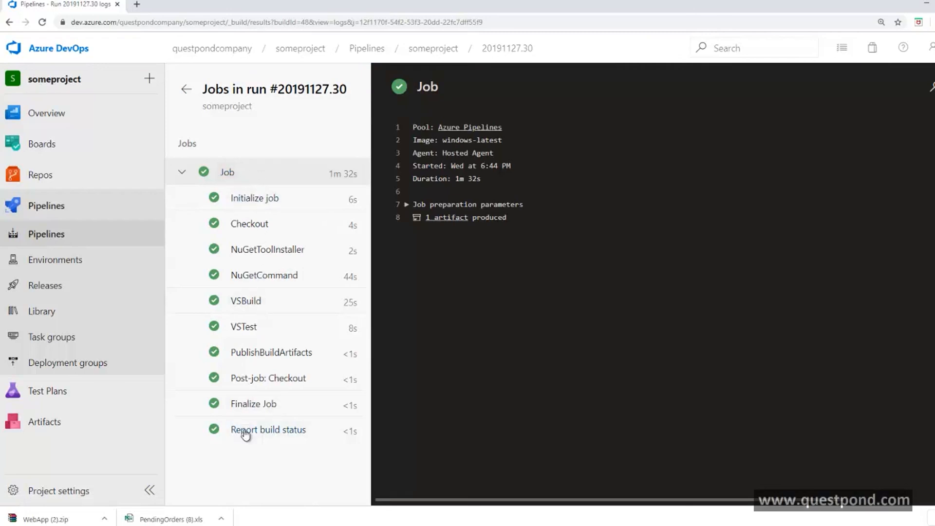
Expand the drop artifact published by run #20191127.30 and download its WebApp.zip file.
click(448, 221)
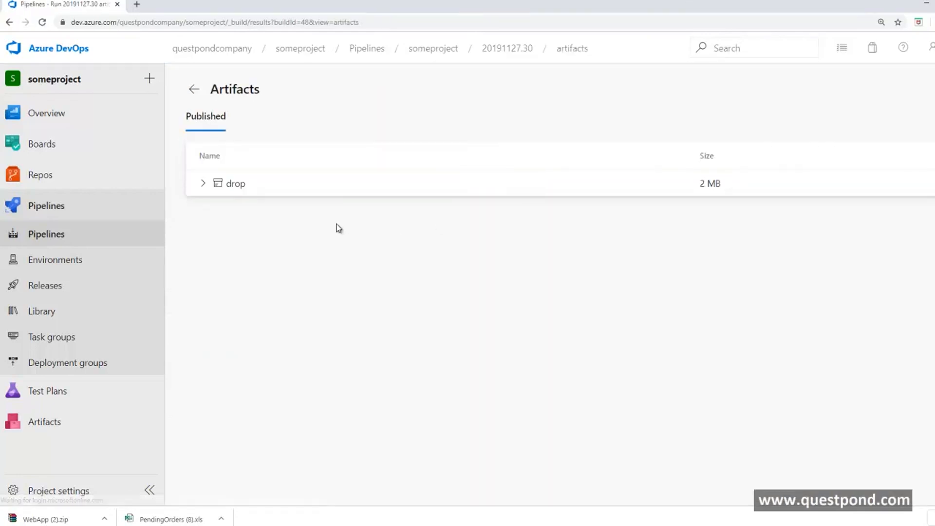
click(202, 183)
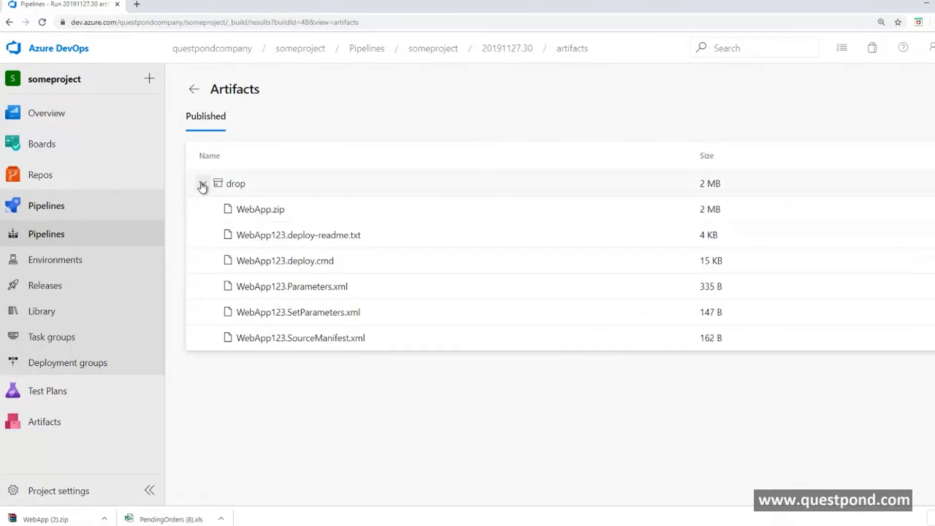
click(260, 210)
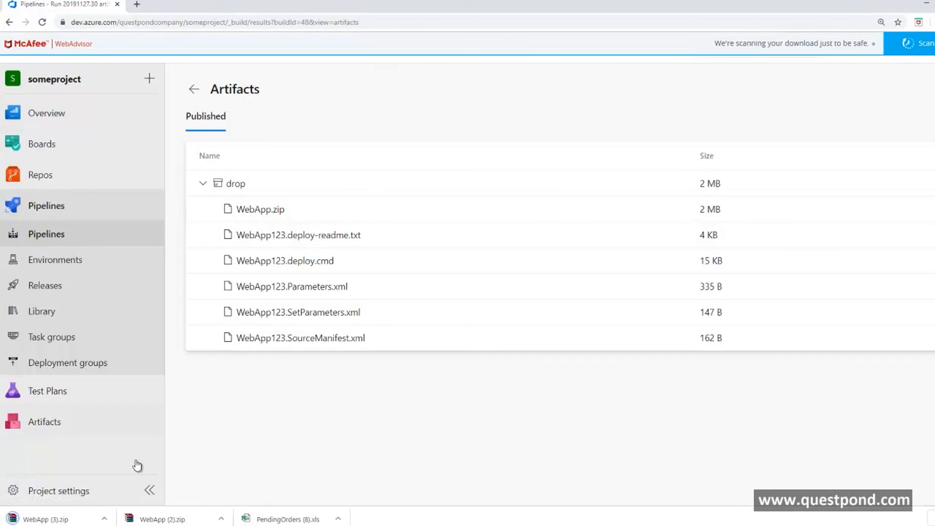
Open the downloaded WebApp (3).zip, browse into its Content\d_C\a folder, and close the archive.
click(80, 520)
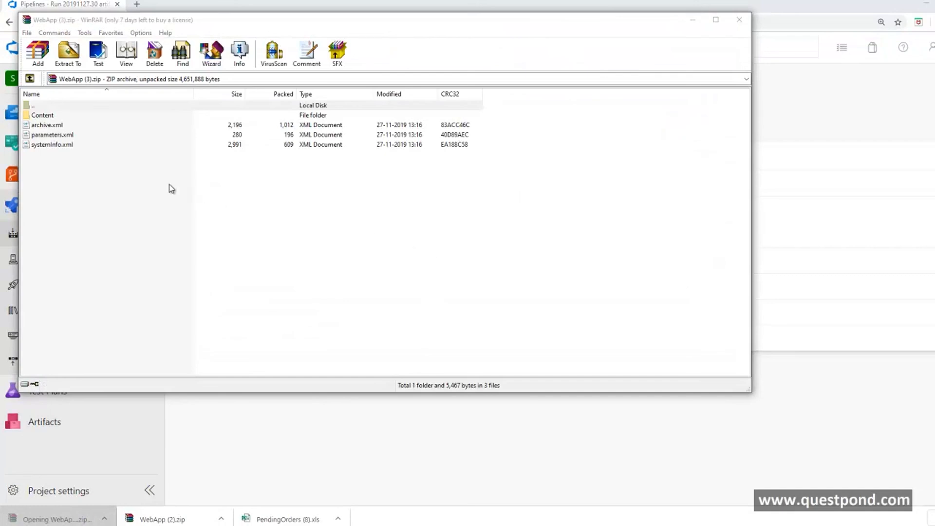
double_click(39, 116)
double_click(37, 117)
double_click(35, 116)
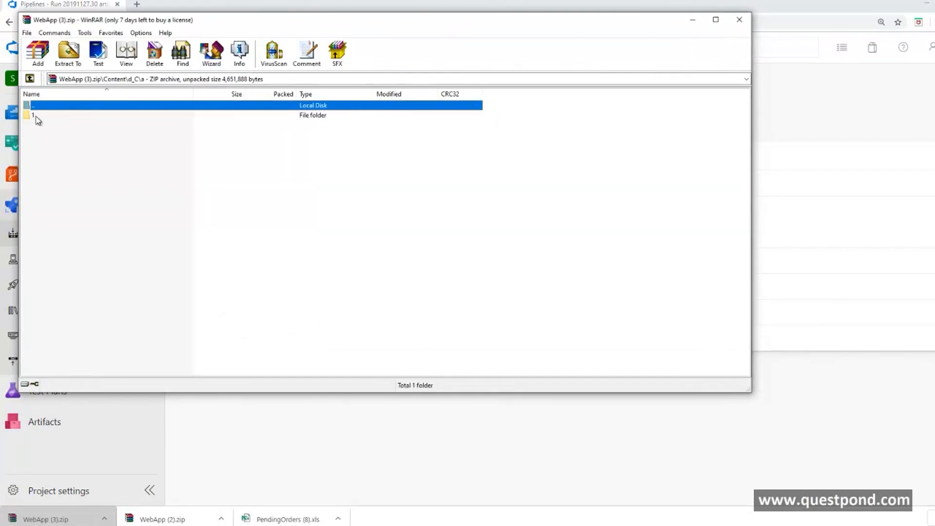
click(739, 23)
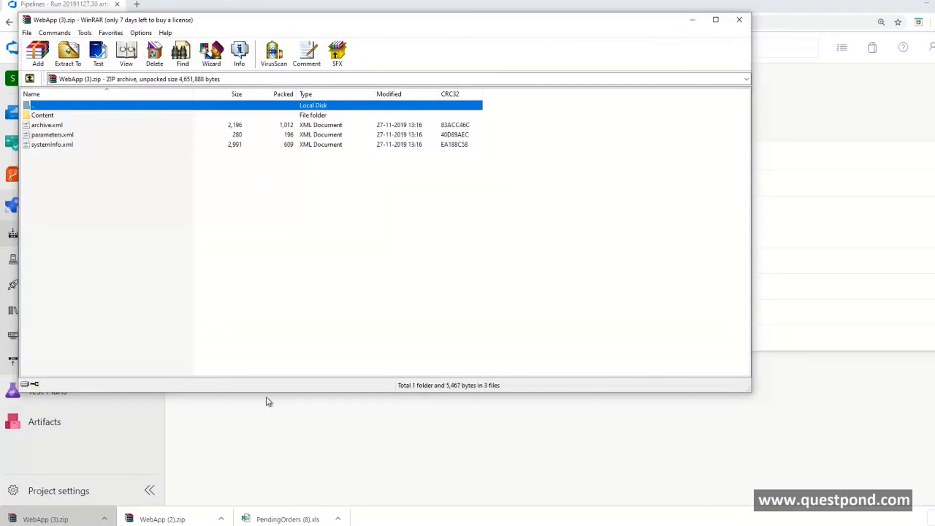
click(739, 20)
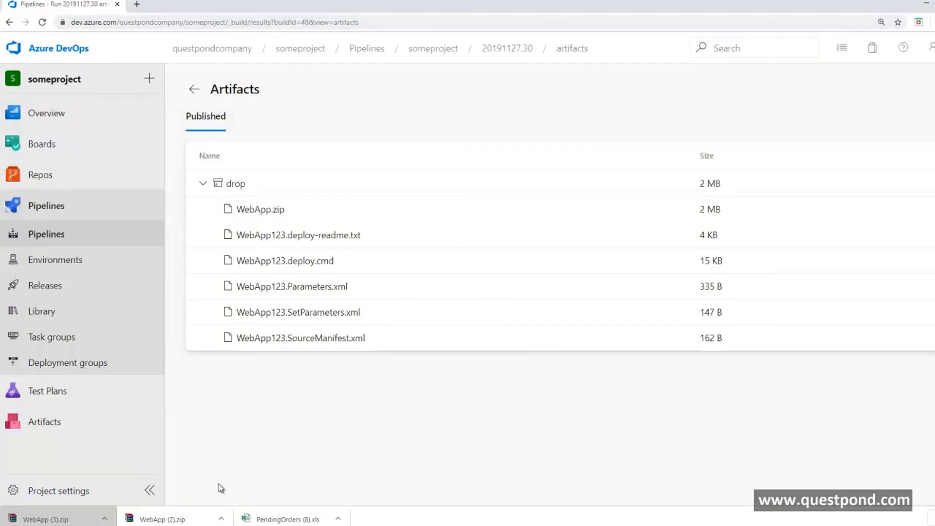
Reopen the downloaded WebApp (3).zip and browse down to its Content\d_C\a\1\s folder.
click(106, 519)
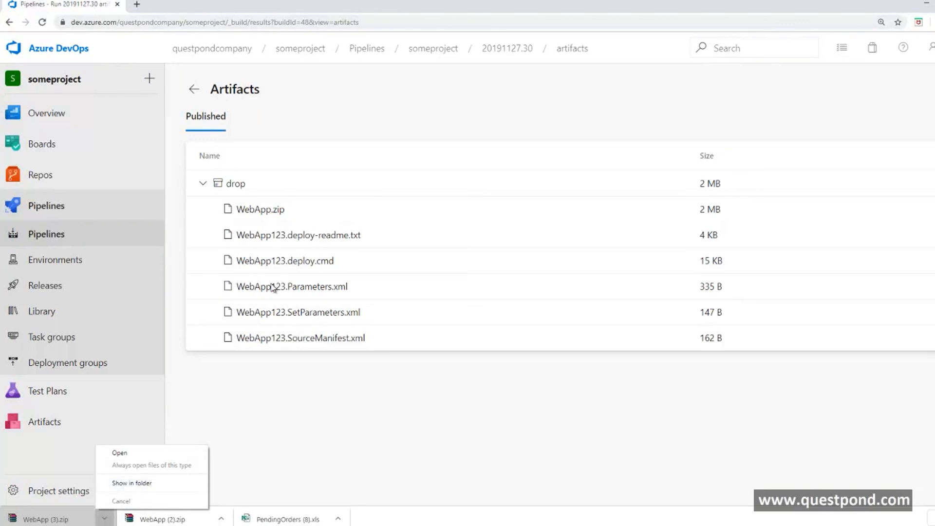
click(120, 452)
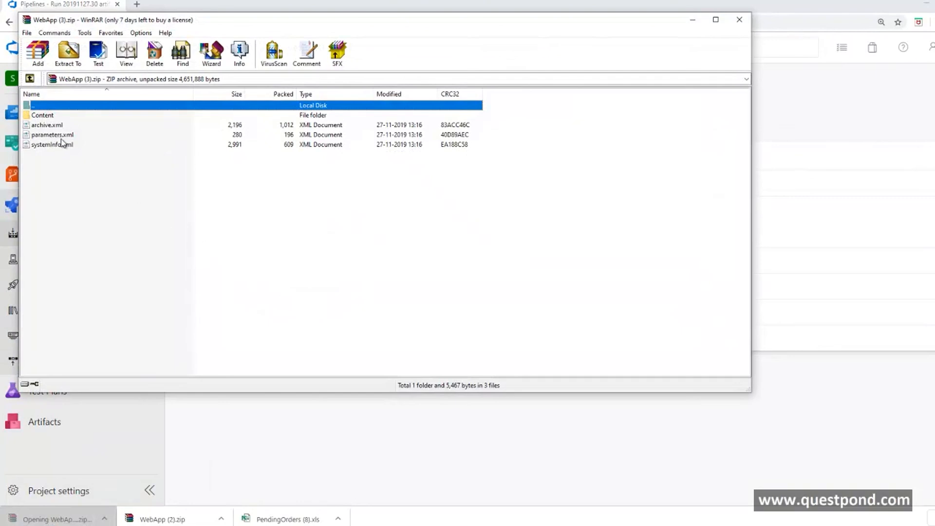
double_click(46, 116)
click(36, 117)
double_click(36, 116)
double_click(36, 115)
double_click(37, 117)
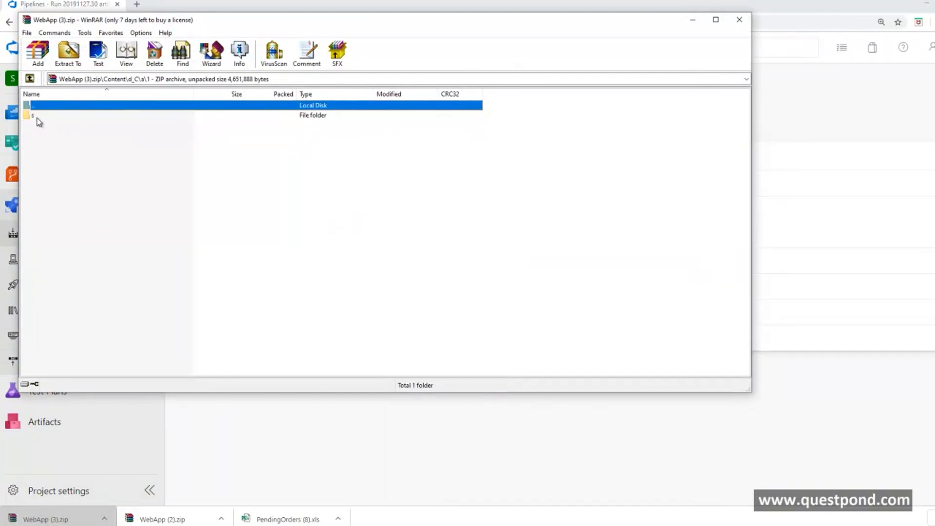
double_click(33, 116)
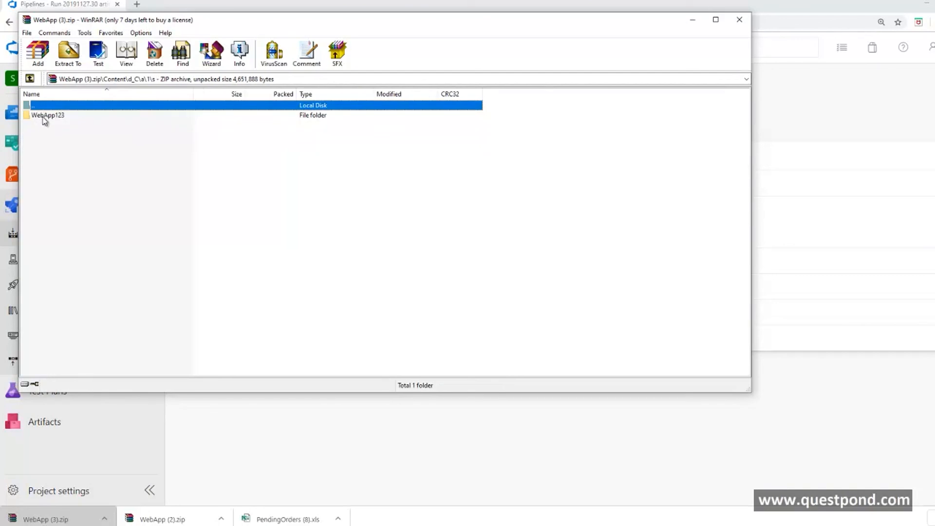
Browse from WebApp123 down to obj\Release\netcoreapp3.0\PubTmp\Out, view the published files, and close the archive.
double_click(45, 117)
double_click(45, 117)
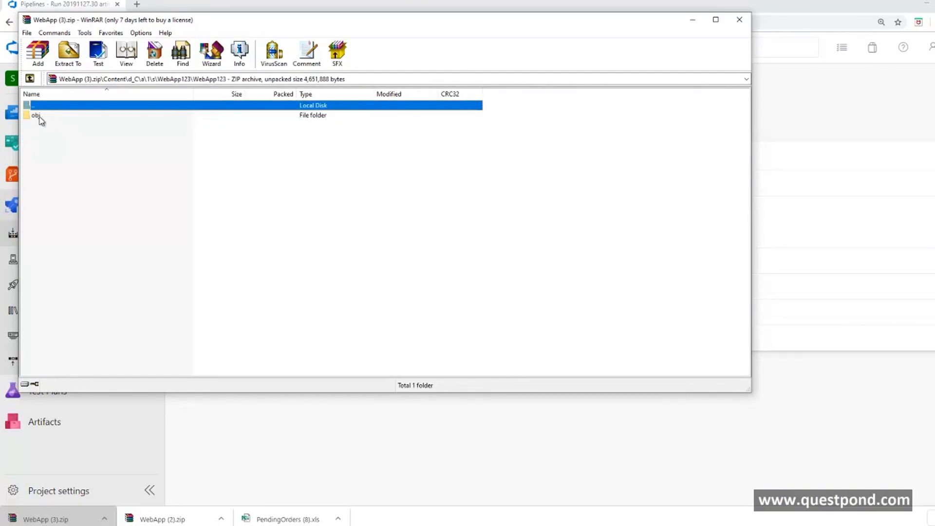
double_click(40, 116)
double_click(40, 117)
double_click(45, 117)
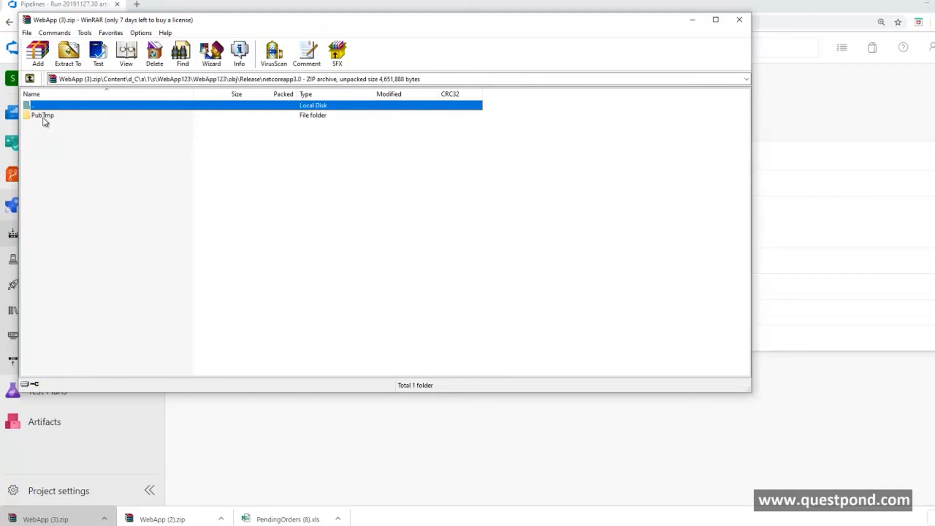
double_click(45, 116)
double_click(37, 117)
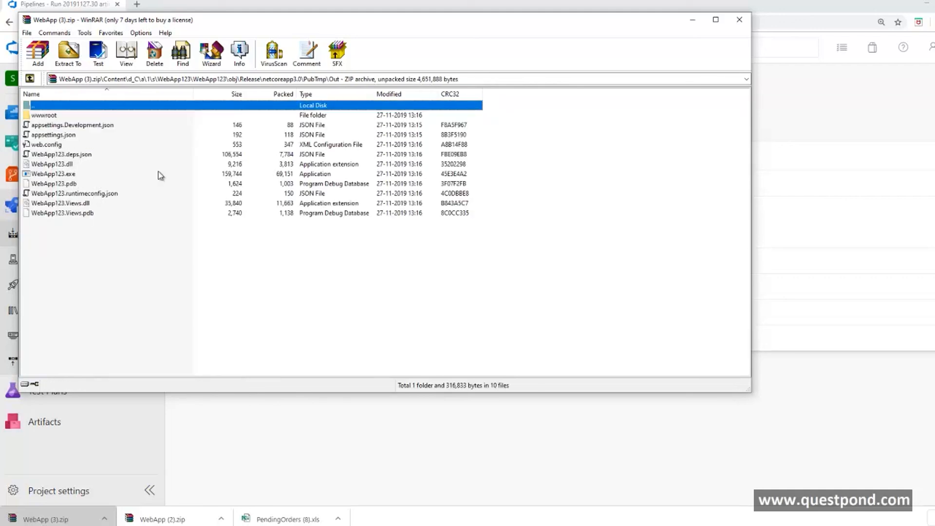
click(739, 20)
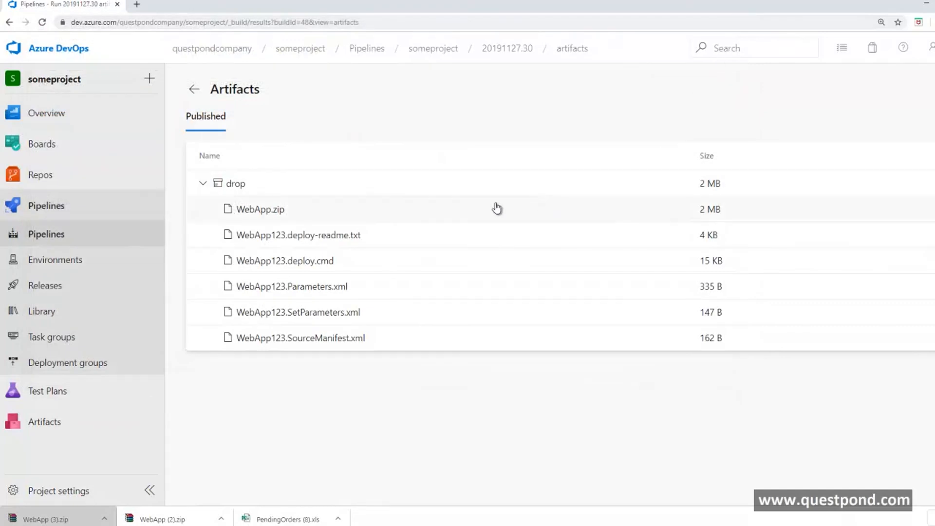
Open the job of run #20191127.30 Unit test case from the someproject pipeline.
click(65, 236)
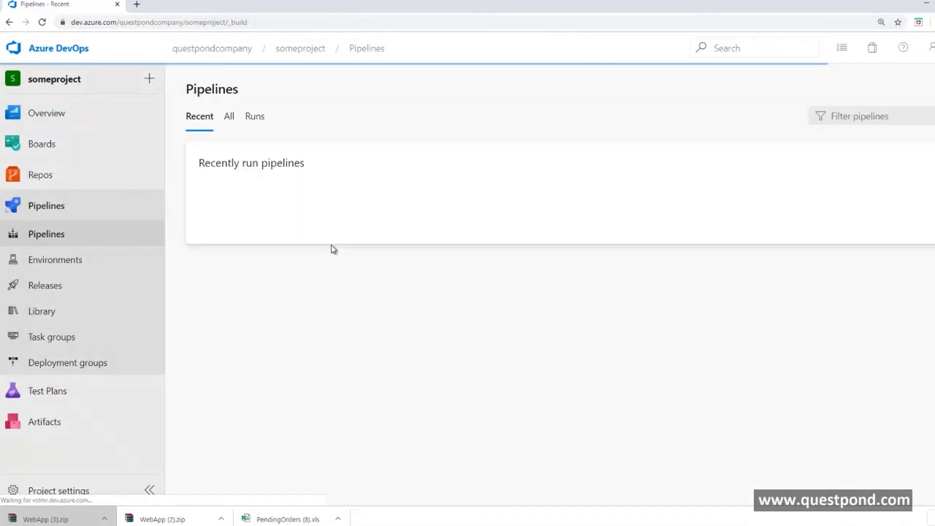
click(272, 233)
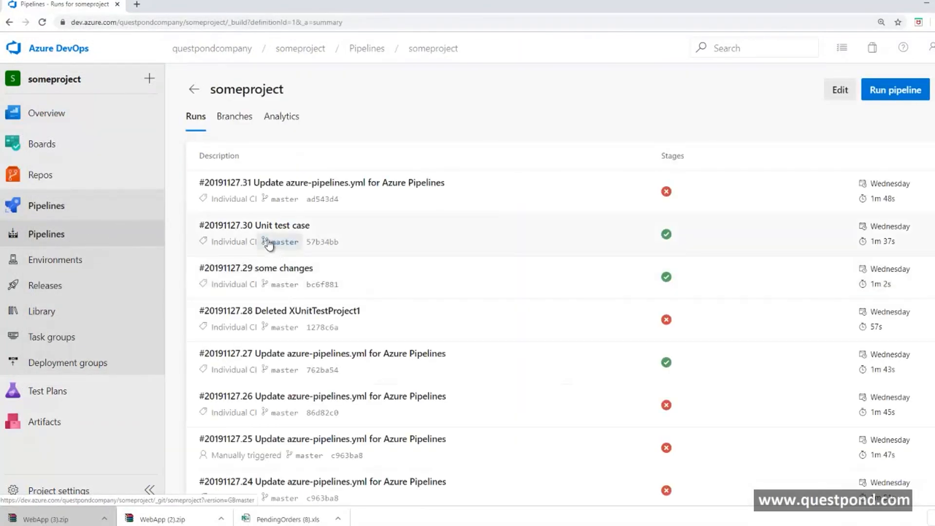
click(241, 227)
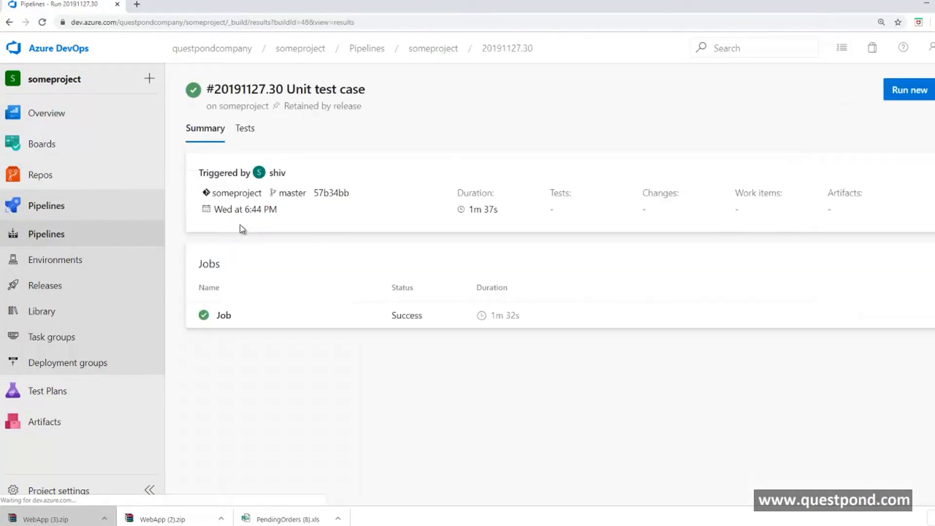
click(223, 317)
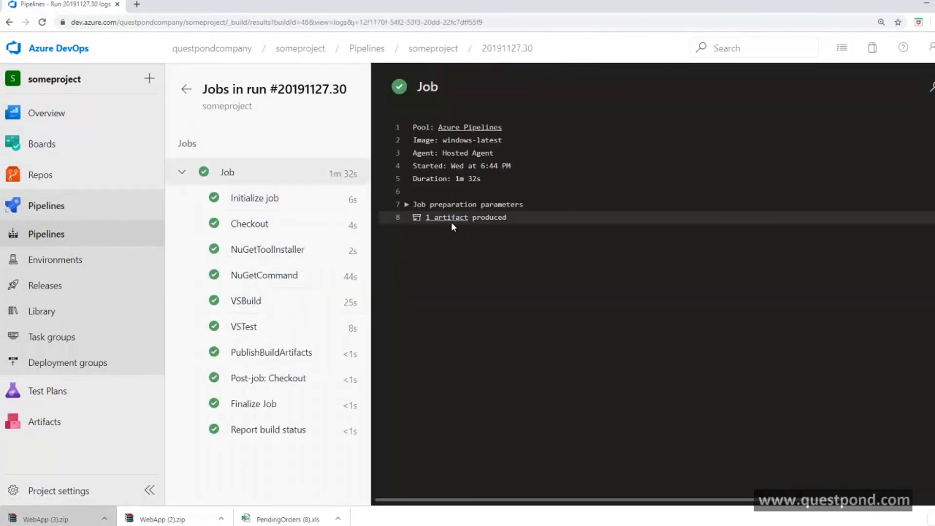
Examine the Initialize job and Checkout logs of the run, and open the NuGetToolInstaller log.
click(257, 207)
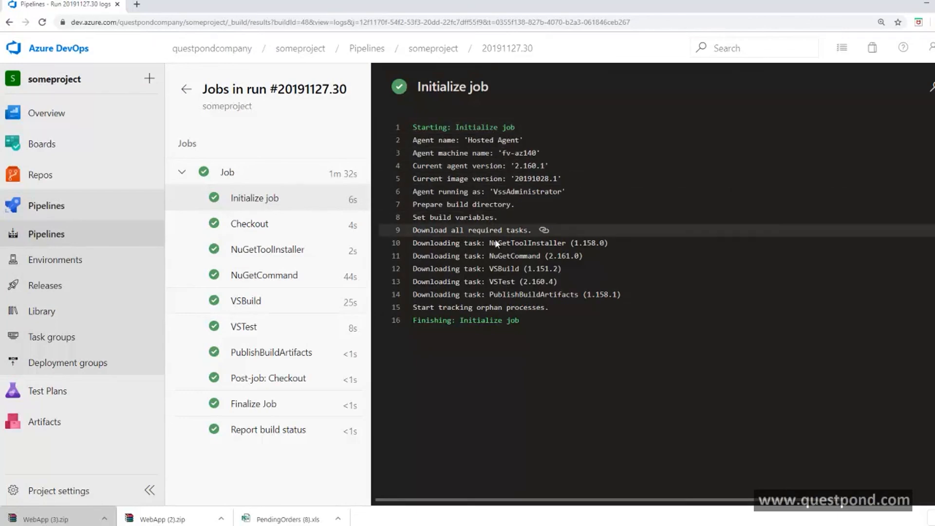
click(263, 228)
scroll(597, 222, down, 10)
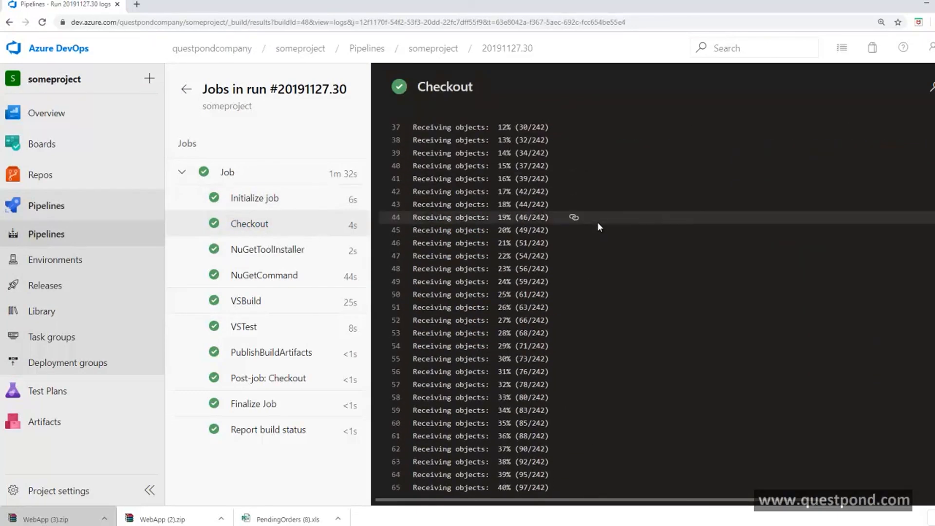
scroll(598, 222, down, 16)
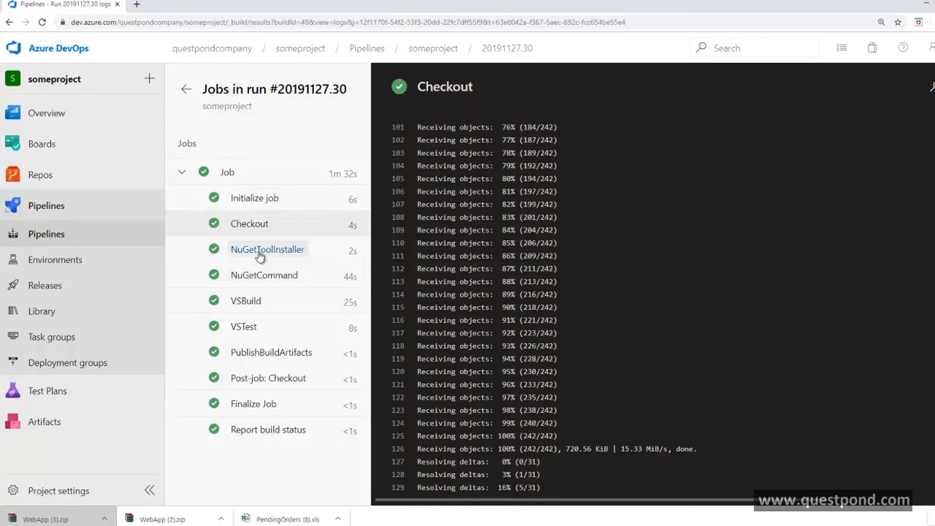
click(260, 252)
Read the VSTest log through to its end and open the PublishBuildArtifacts log.
click(244, 326)
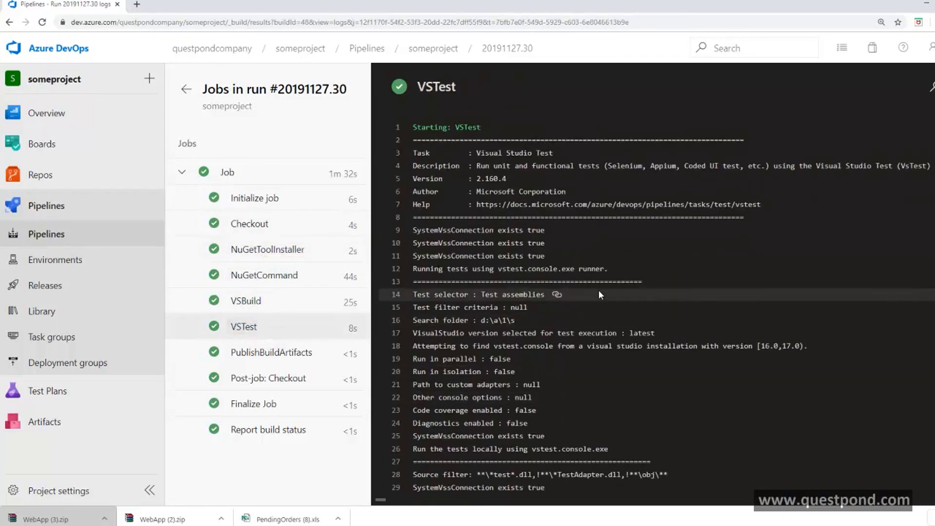
scroll(598, 287, down, 4)
scroll(598, 288, down, 7)
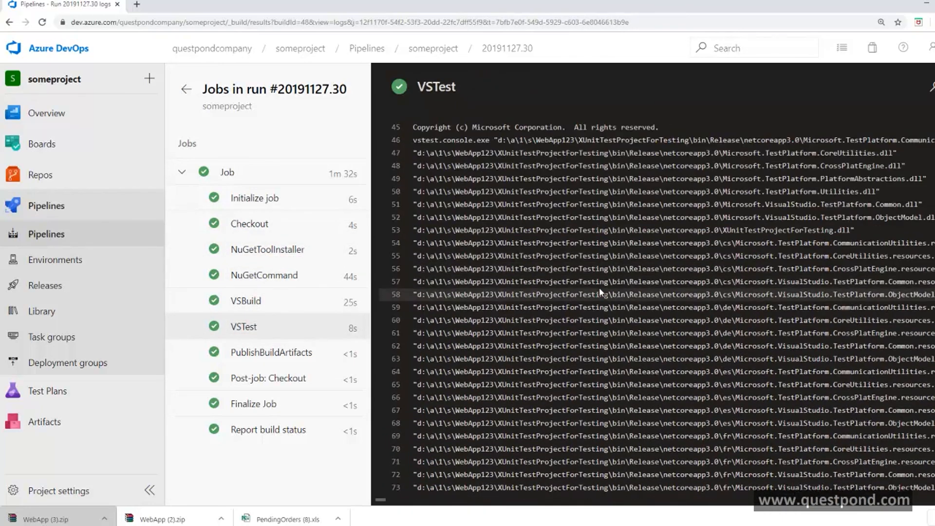
scroll(756, 244, down, 10)
scroll(756, 254, down, 12)
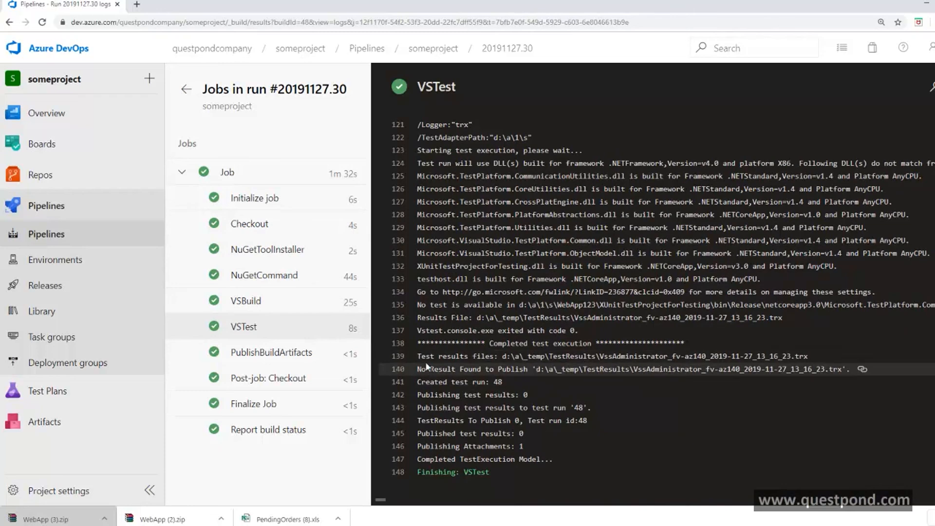
click(261, 357)
Examine the VSBuild log, highlighting the WebApp123.sln path, the bin\Release\netcoreapp3.0 output directory and the Release|Any CPU configuration.
click(252, 301)
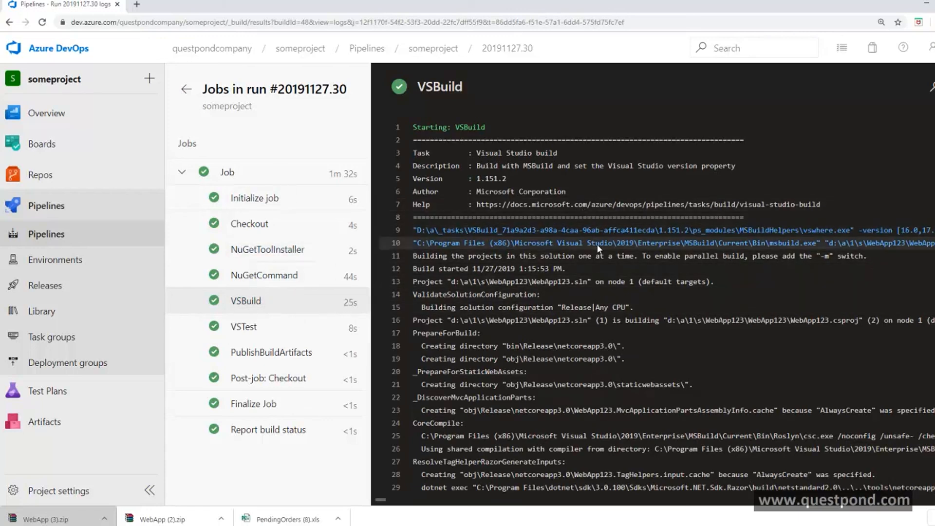
scroll(599, 280, down, 1)
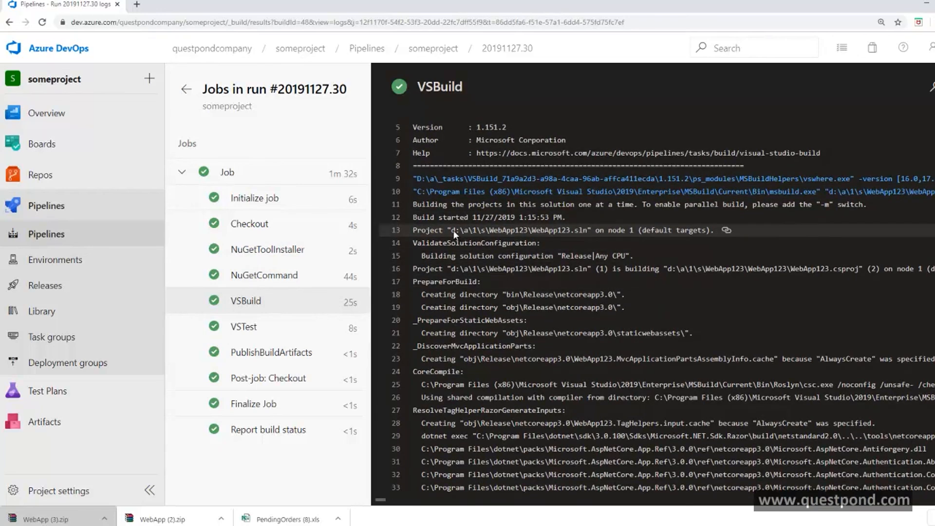
drag(453, 230, 524, 235)
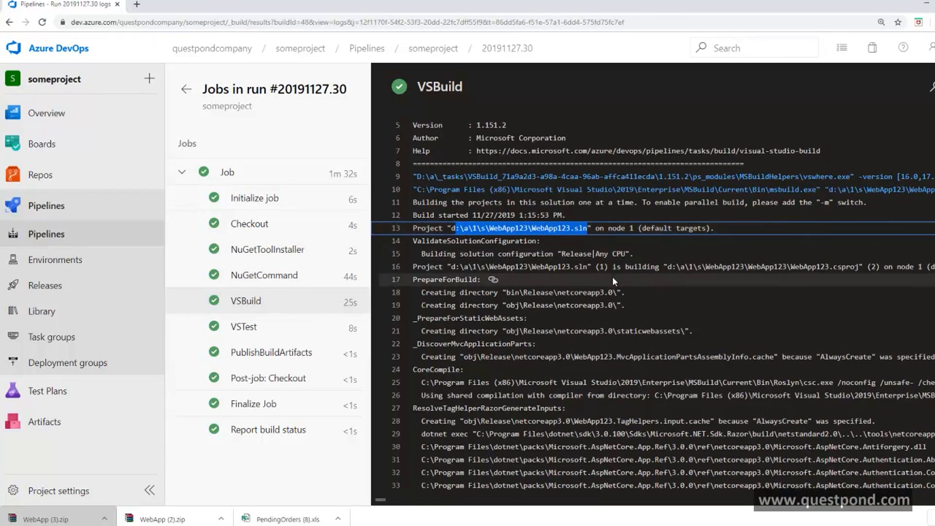
scroll(612, 276, down, 1)
drag(507, 246, 609, 247)
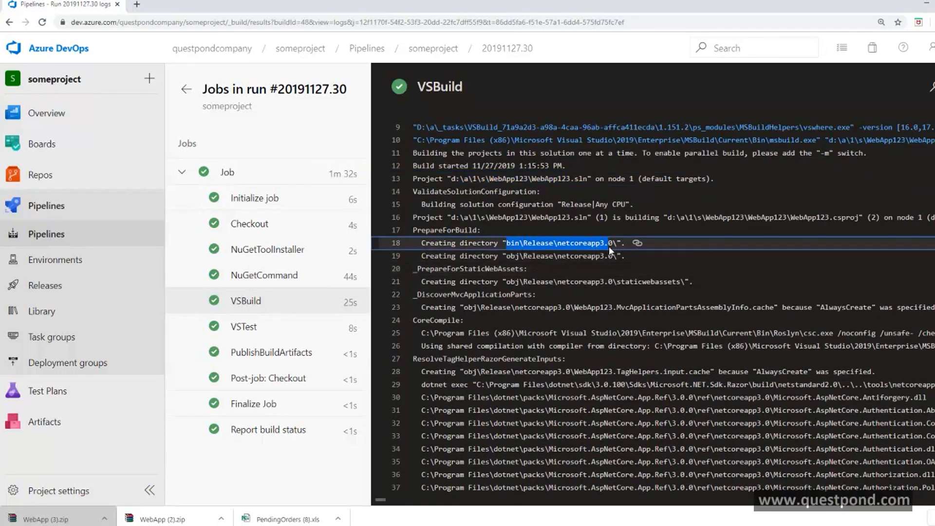
scroll(662, 261, up, 1)
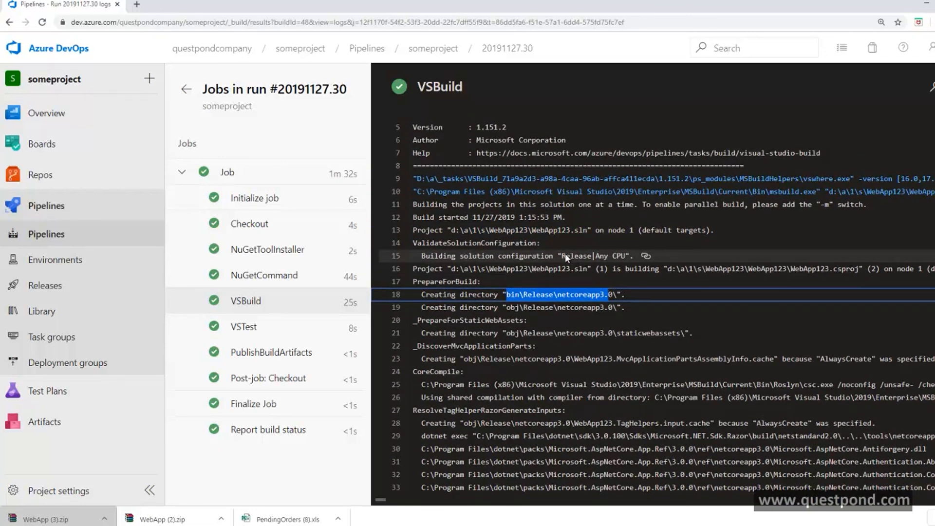
drag(565, 253, 578, 255)
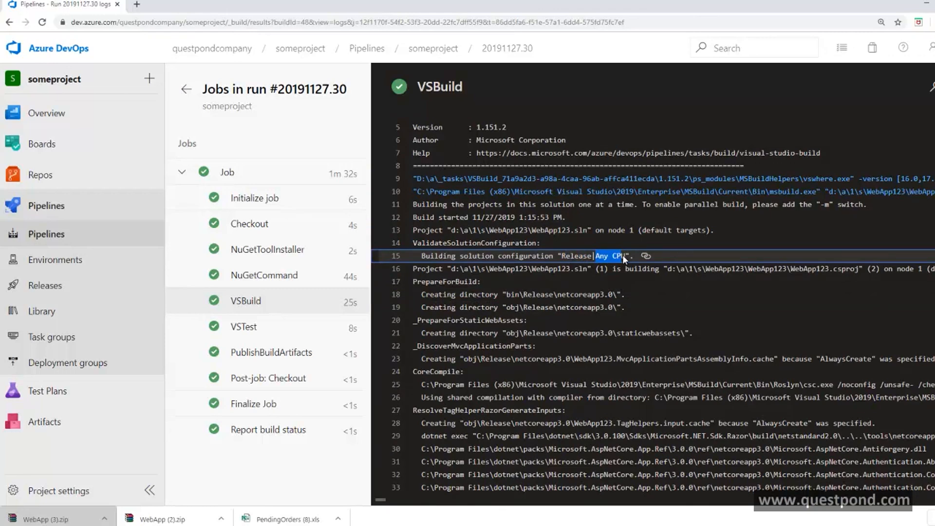
scroll(668, 235, down, 10)
scroll(669, 236, down, 15)
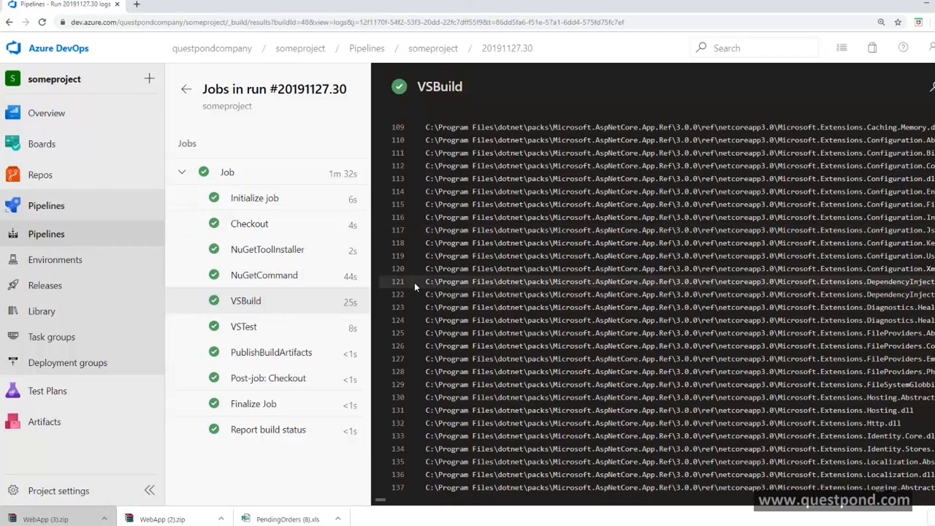
click(277, 249)
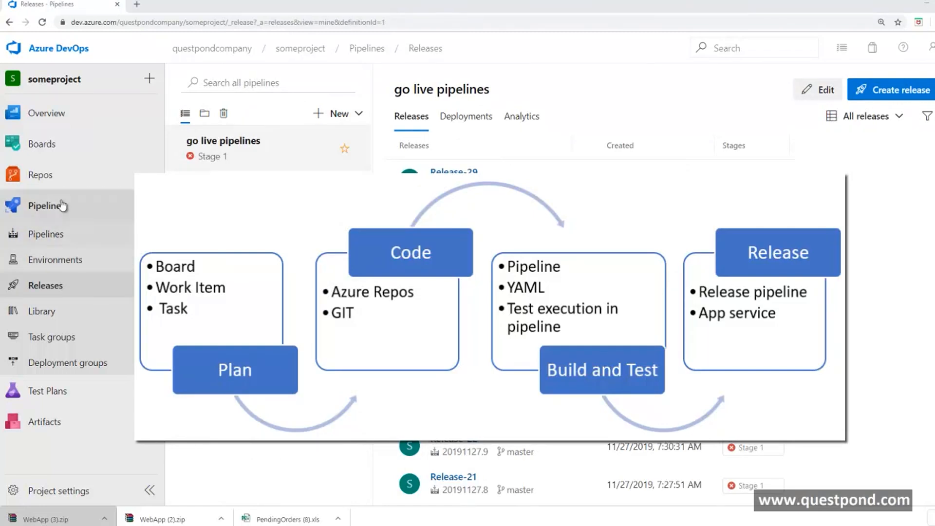
View someproject's repository files, Boards work items and recently run pipelines.
mouse_move(47, 183)
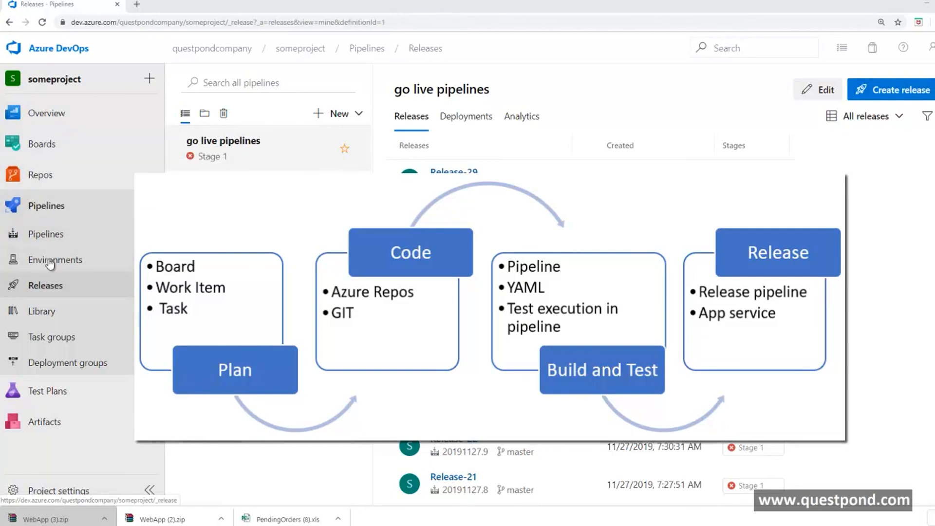
click(47, 176)
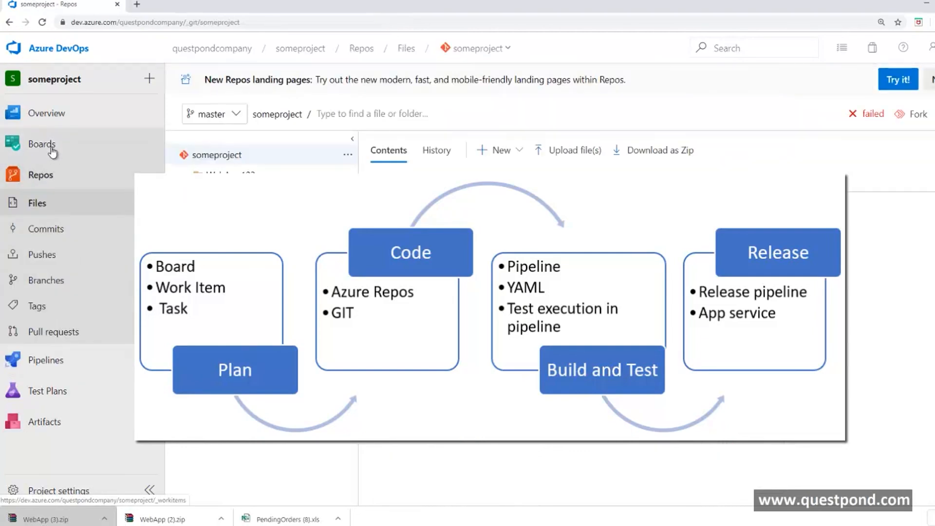
click(52, 149)
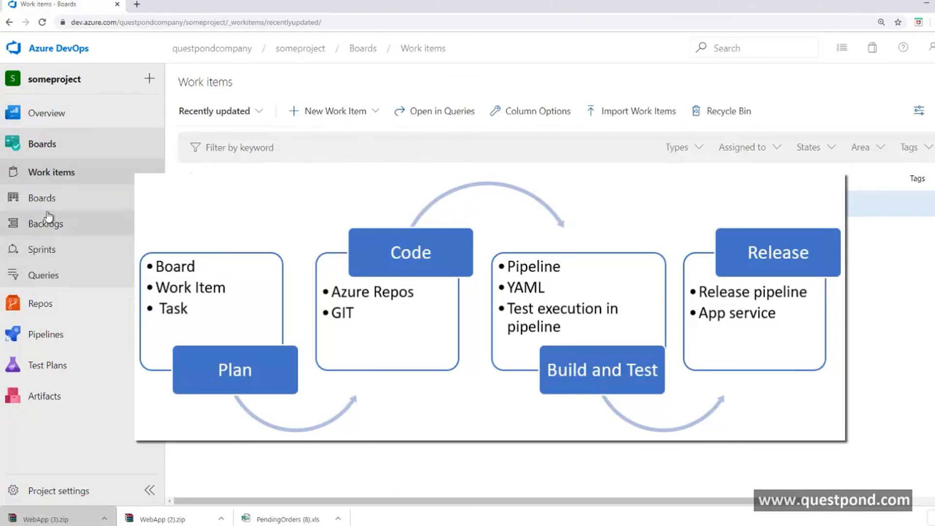
click(49, 305)
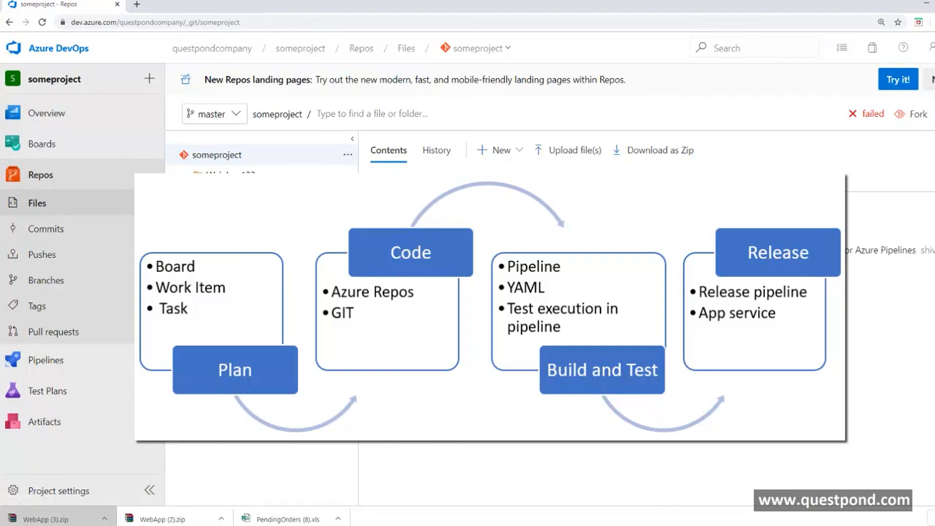
click(71, 359)
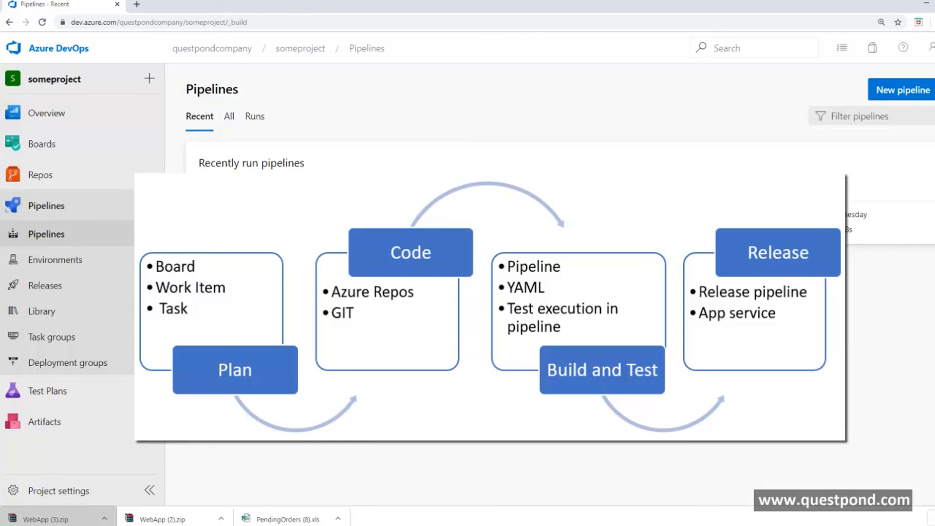
Open Release-29 from the releases of the go live pipelines release pipeline.
click(45, 285)
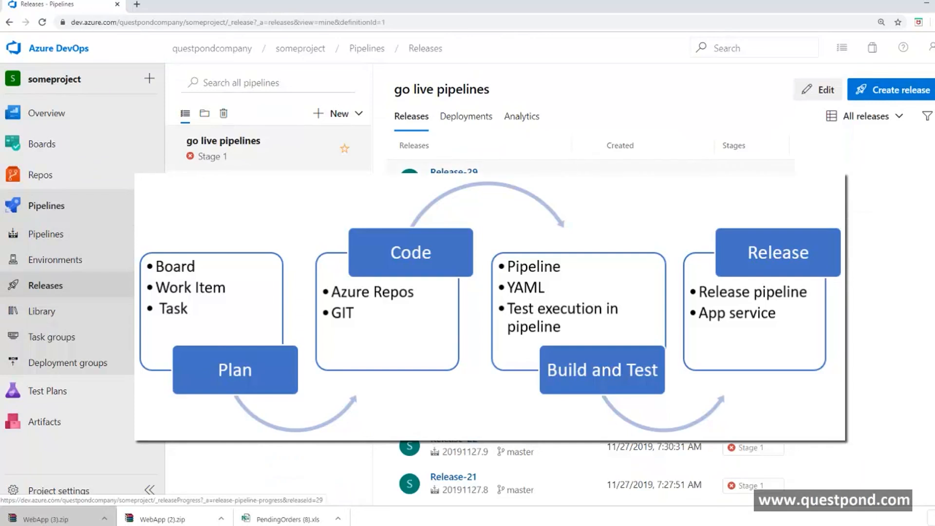
click(453, 172)
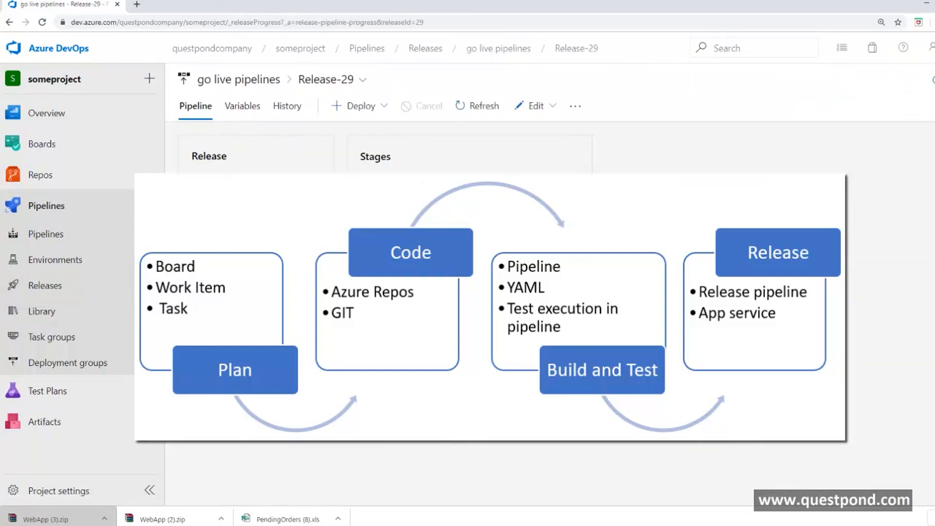